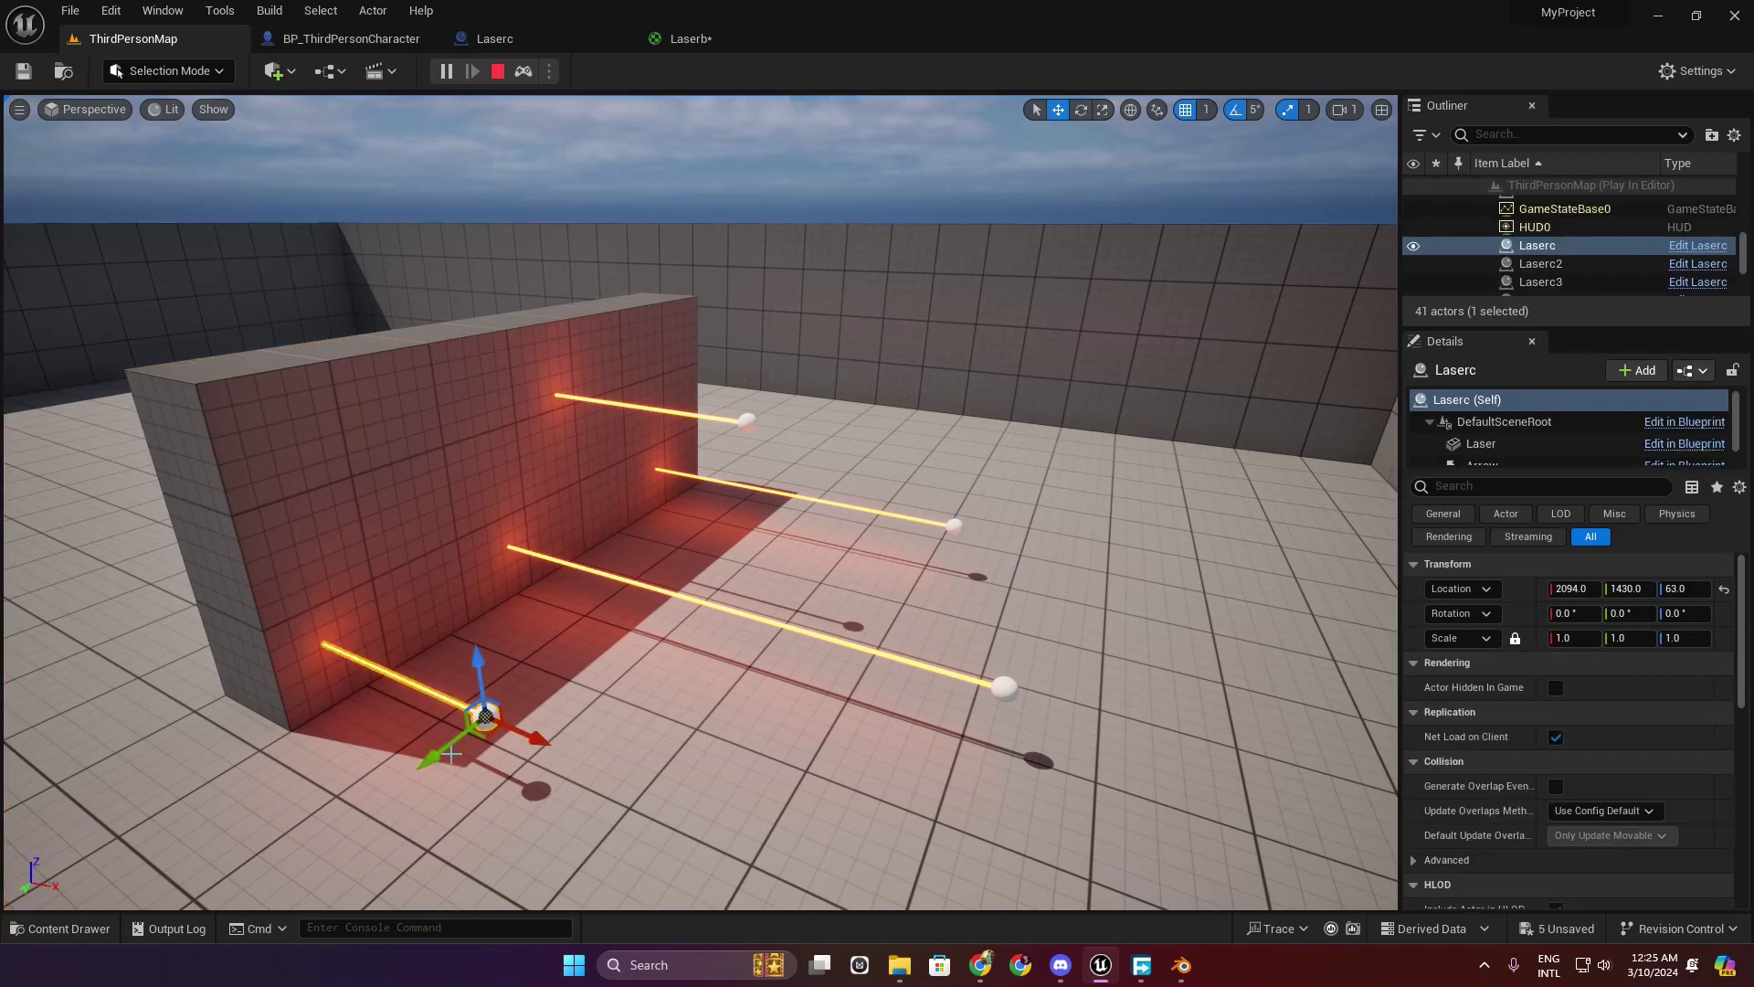
Slide the front laser Laserc along Y to 1407, then select the Laserc2 laser actor.
mouse_move(425, 745)
left_mouse_down()
mouse_move(384, 827)
mouse_move(472, 787)
left_mouse_up()
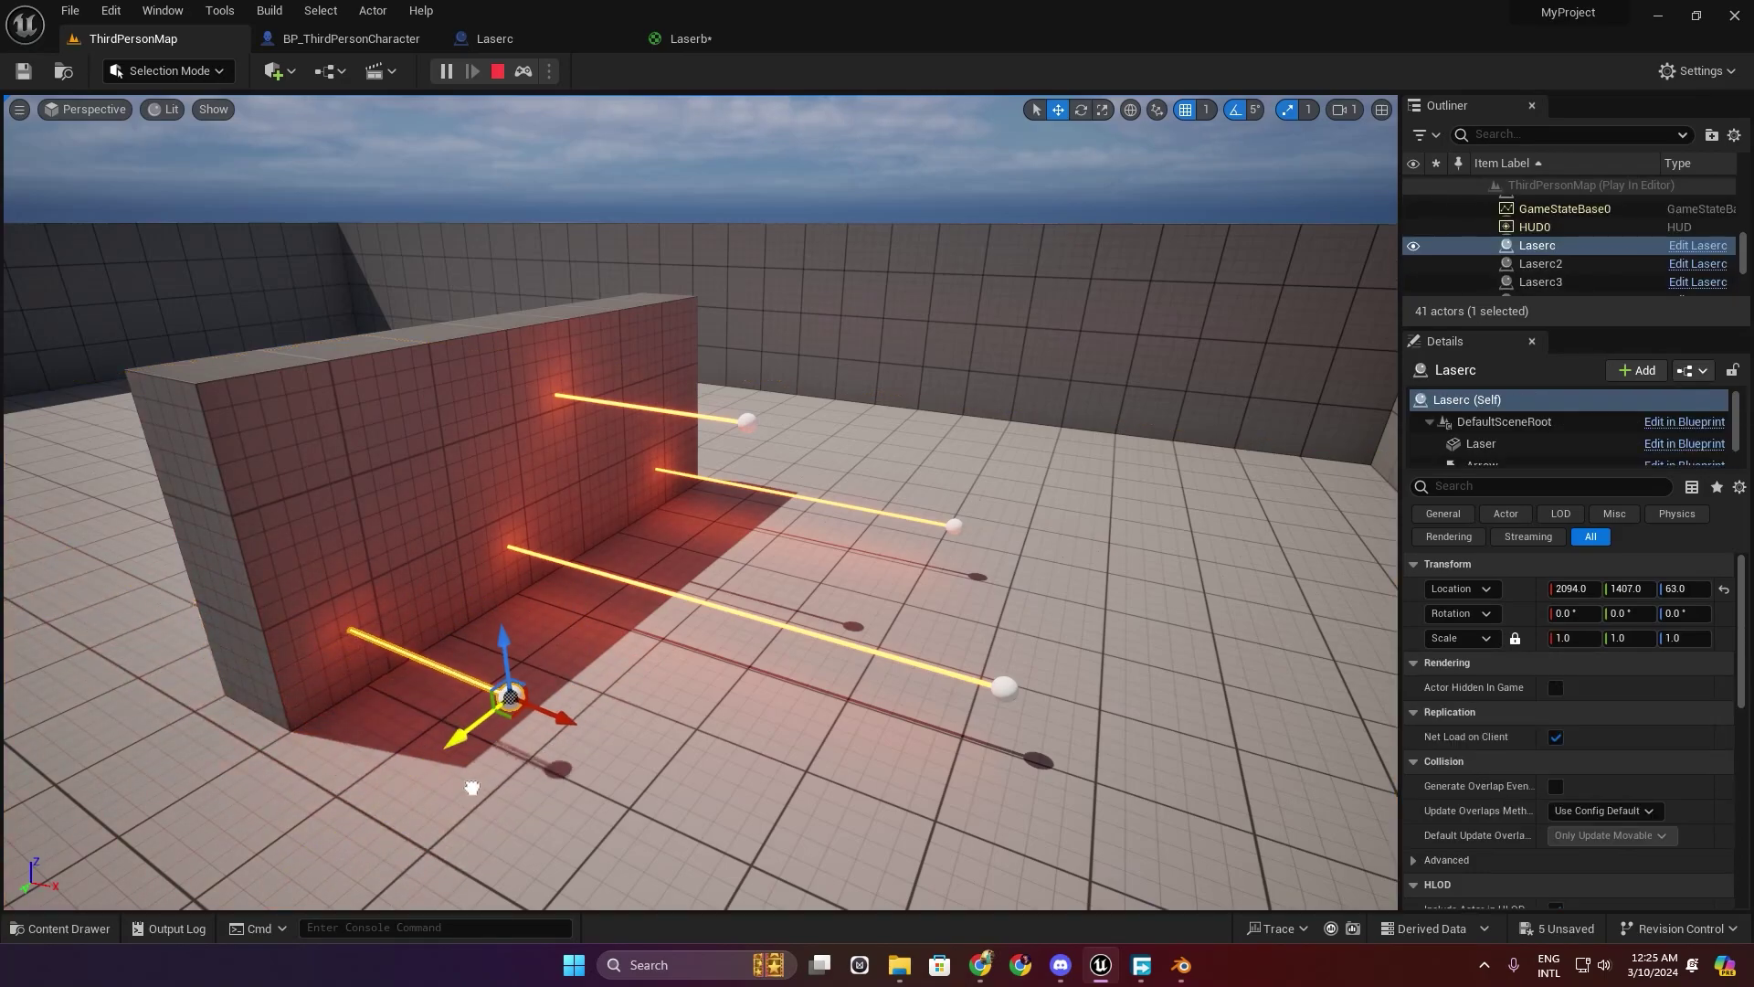
left_click(997, 693)
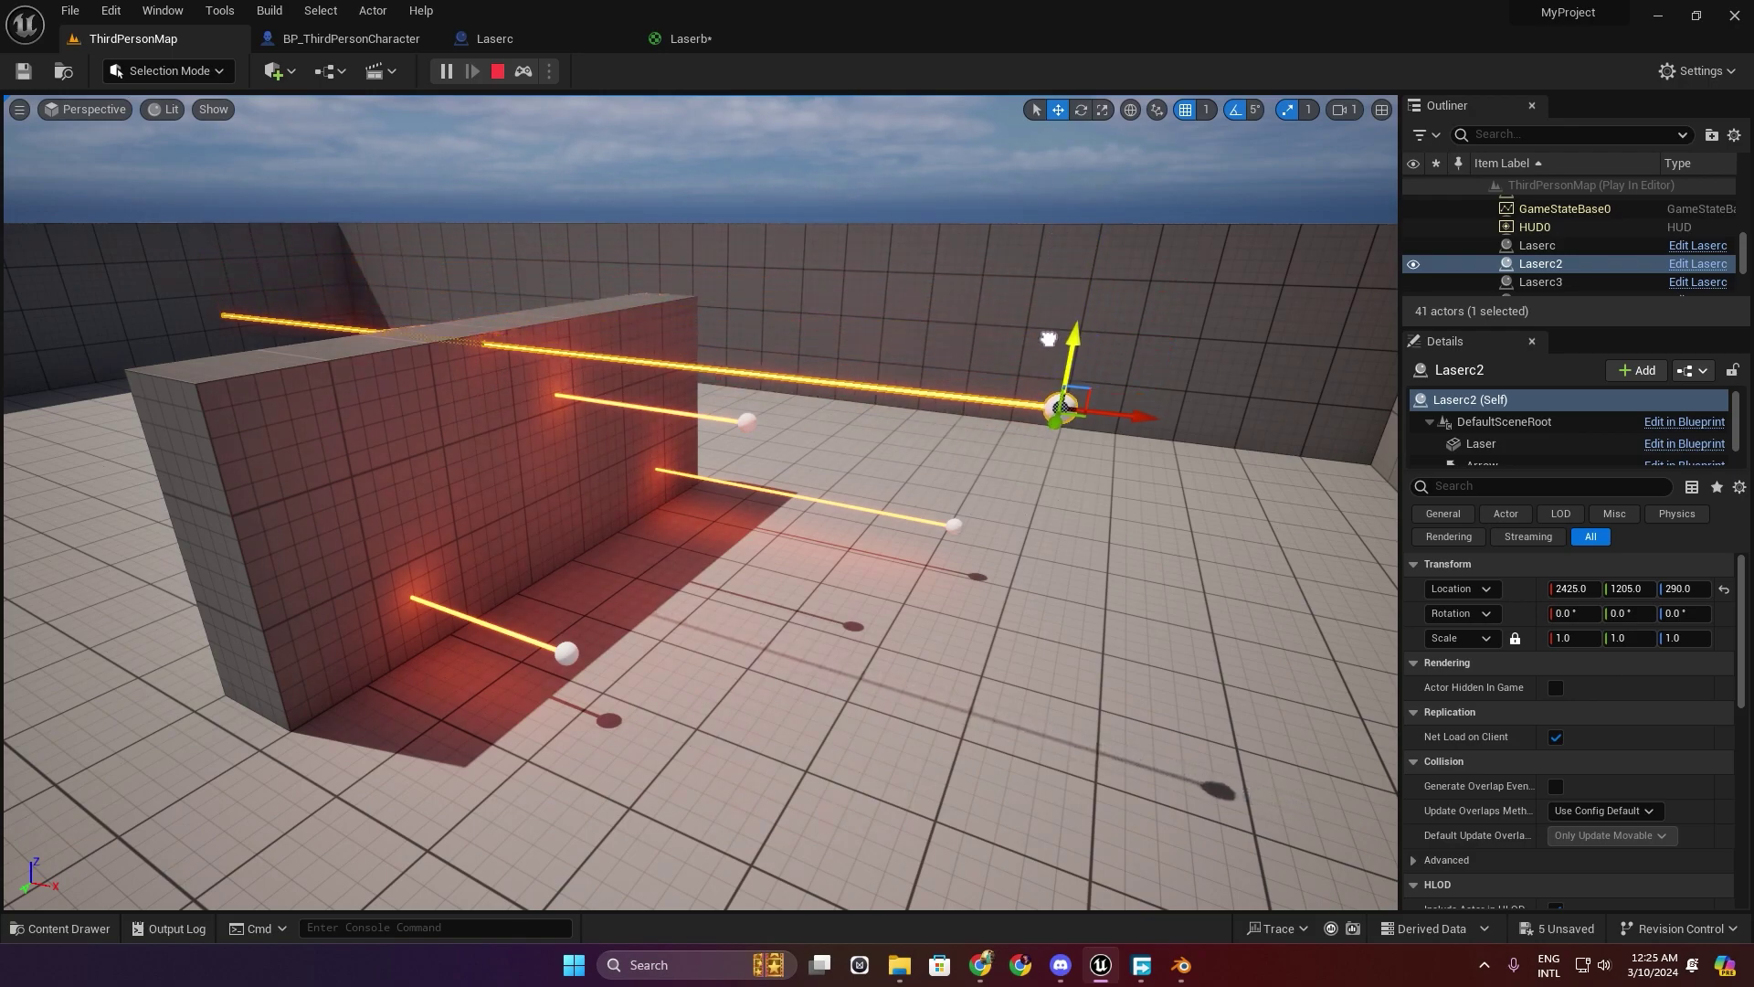
right_click_drag(955, 567, 965, 431)
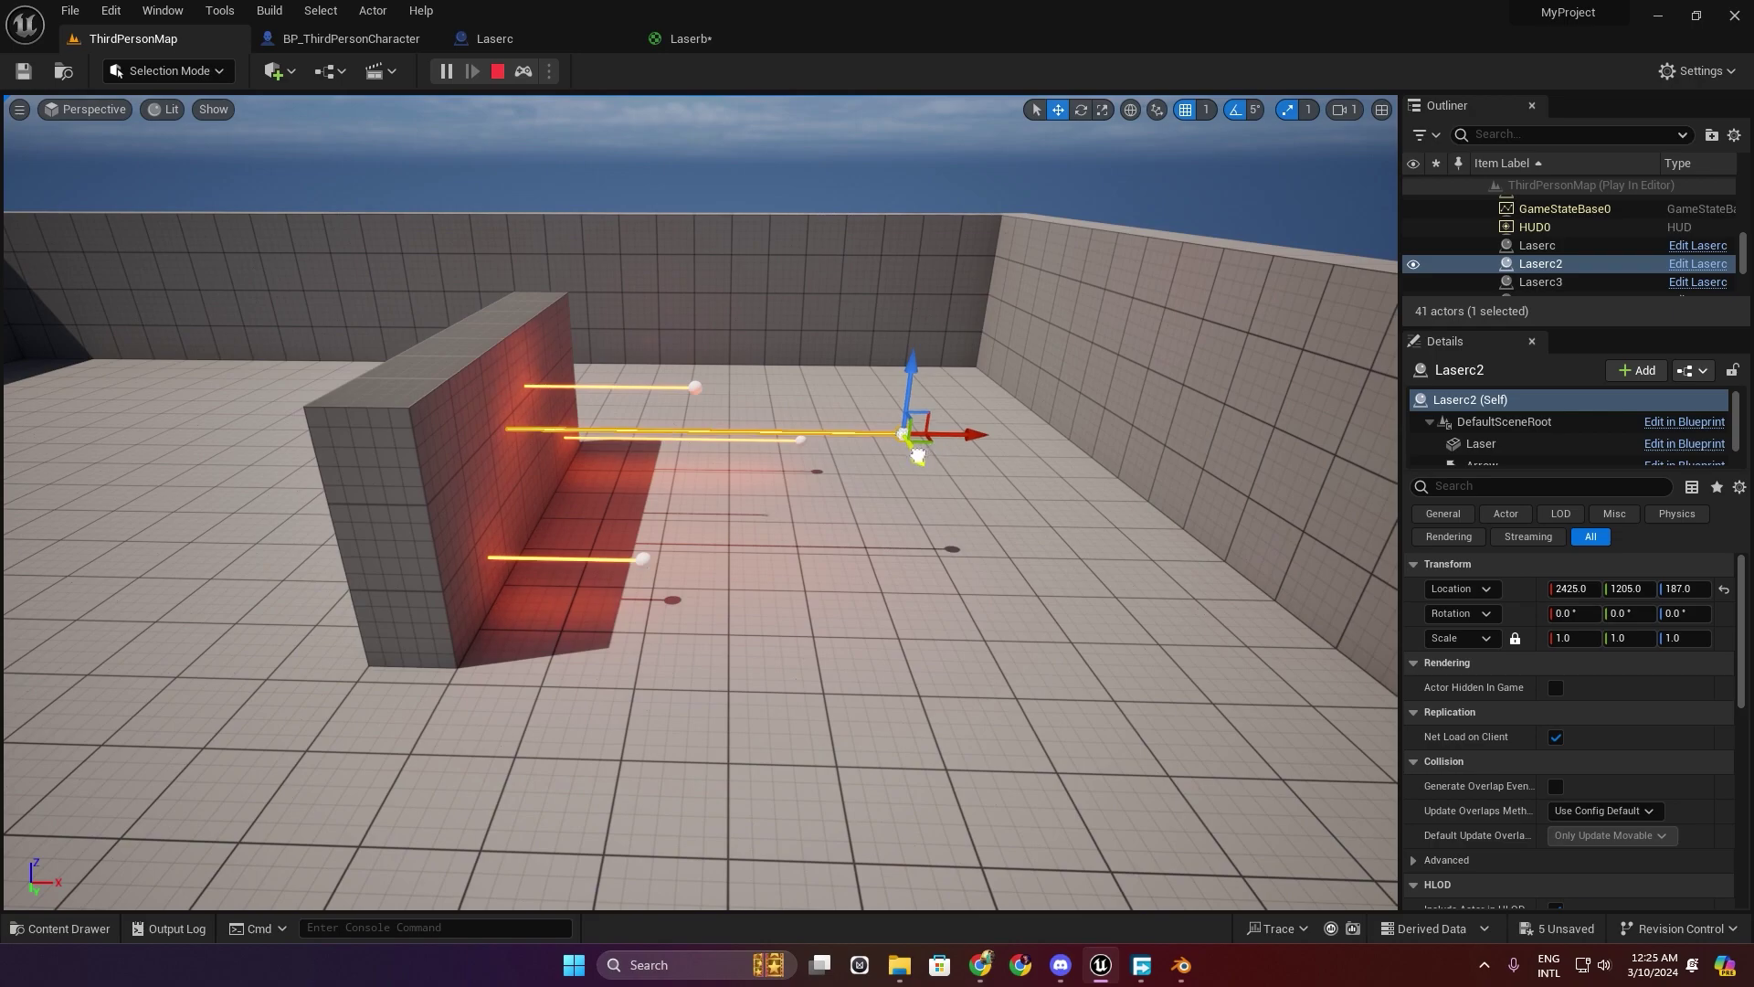
key("F8")
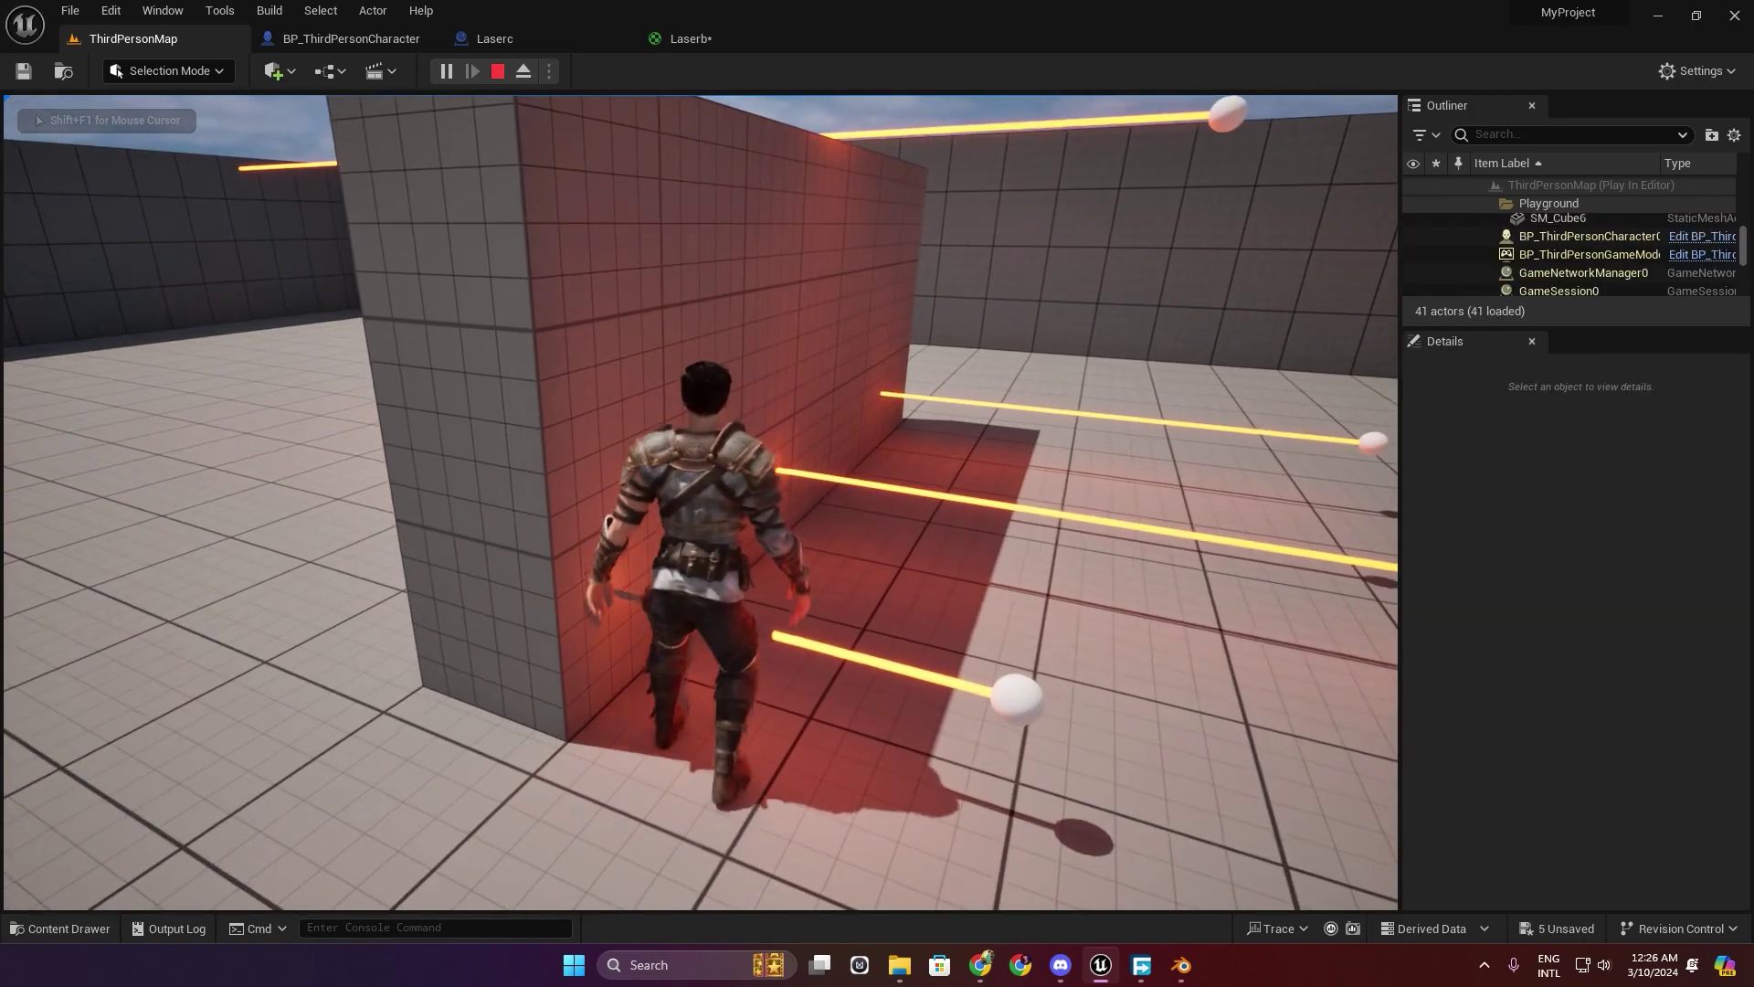
key("w")
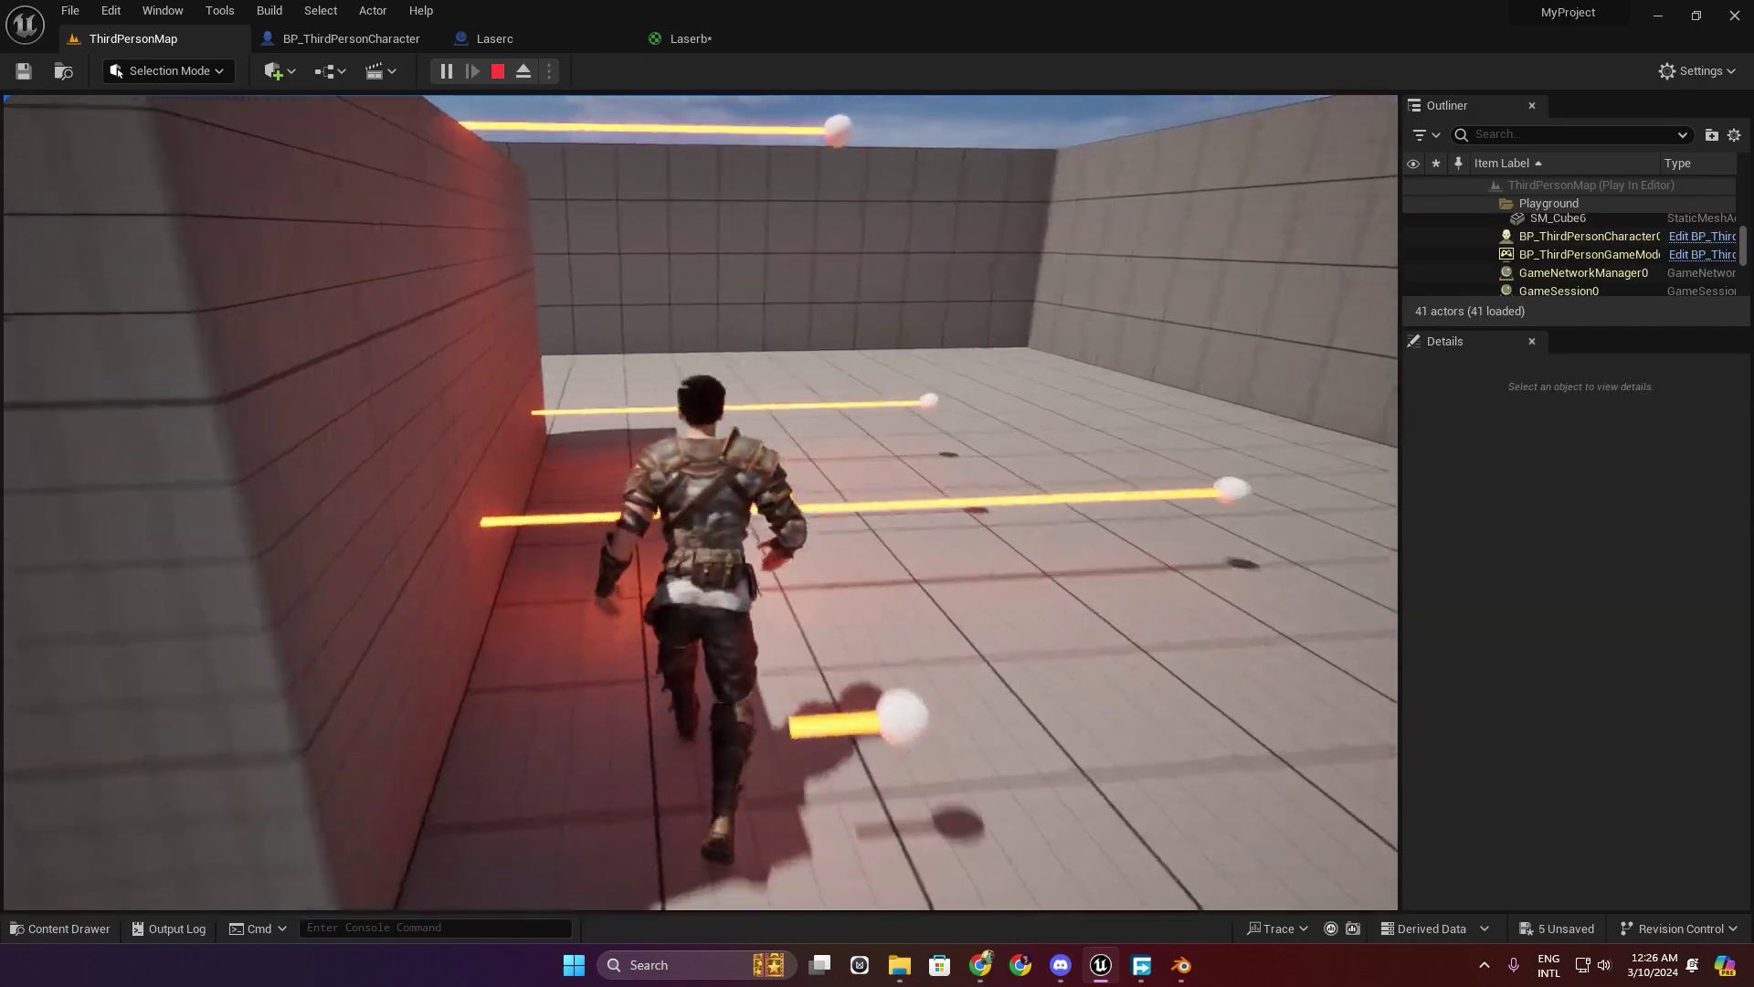
key("s")
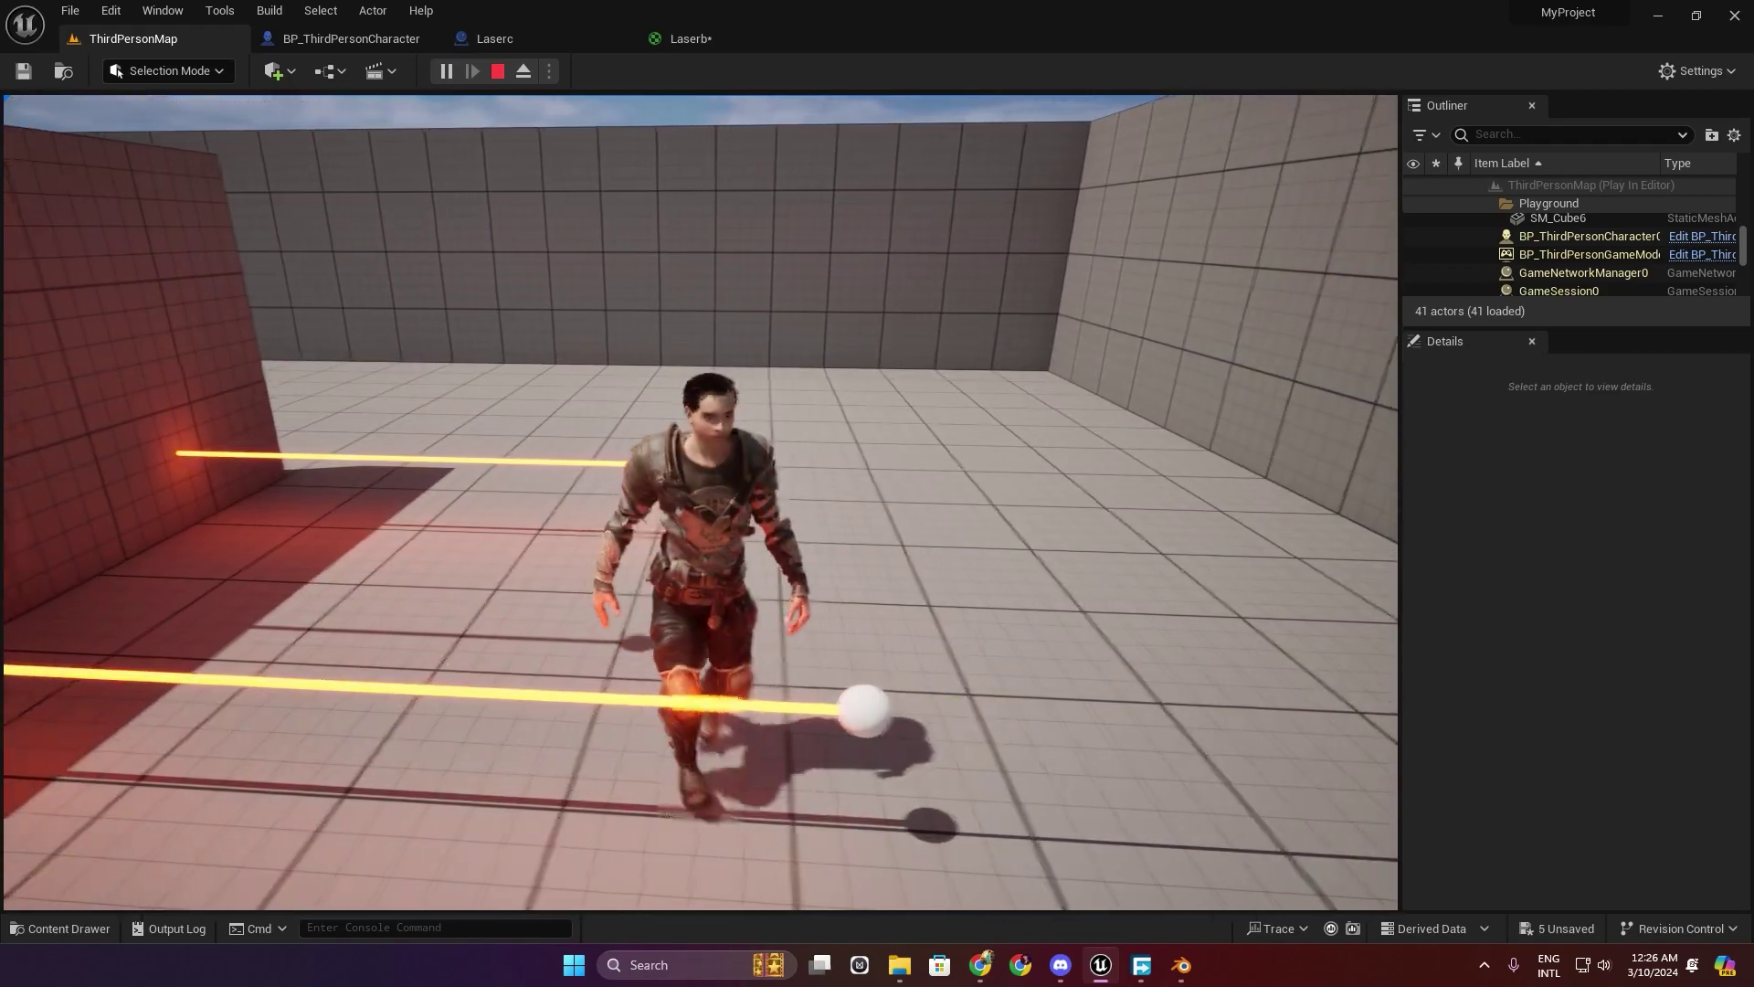
key("w")
key("s")
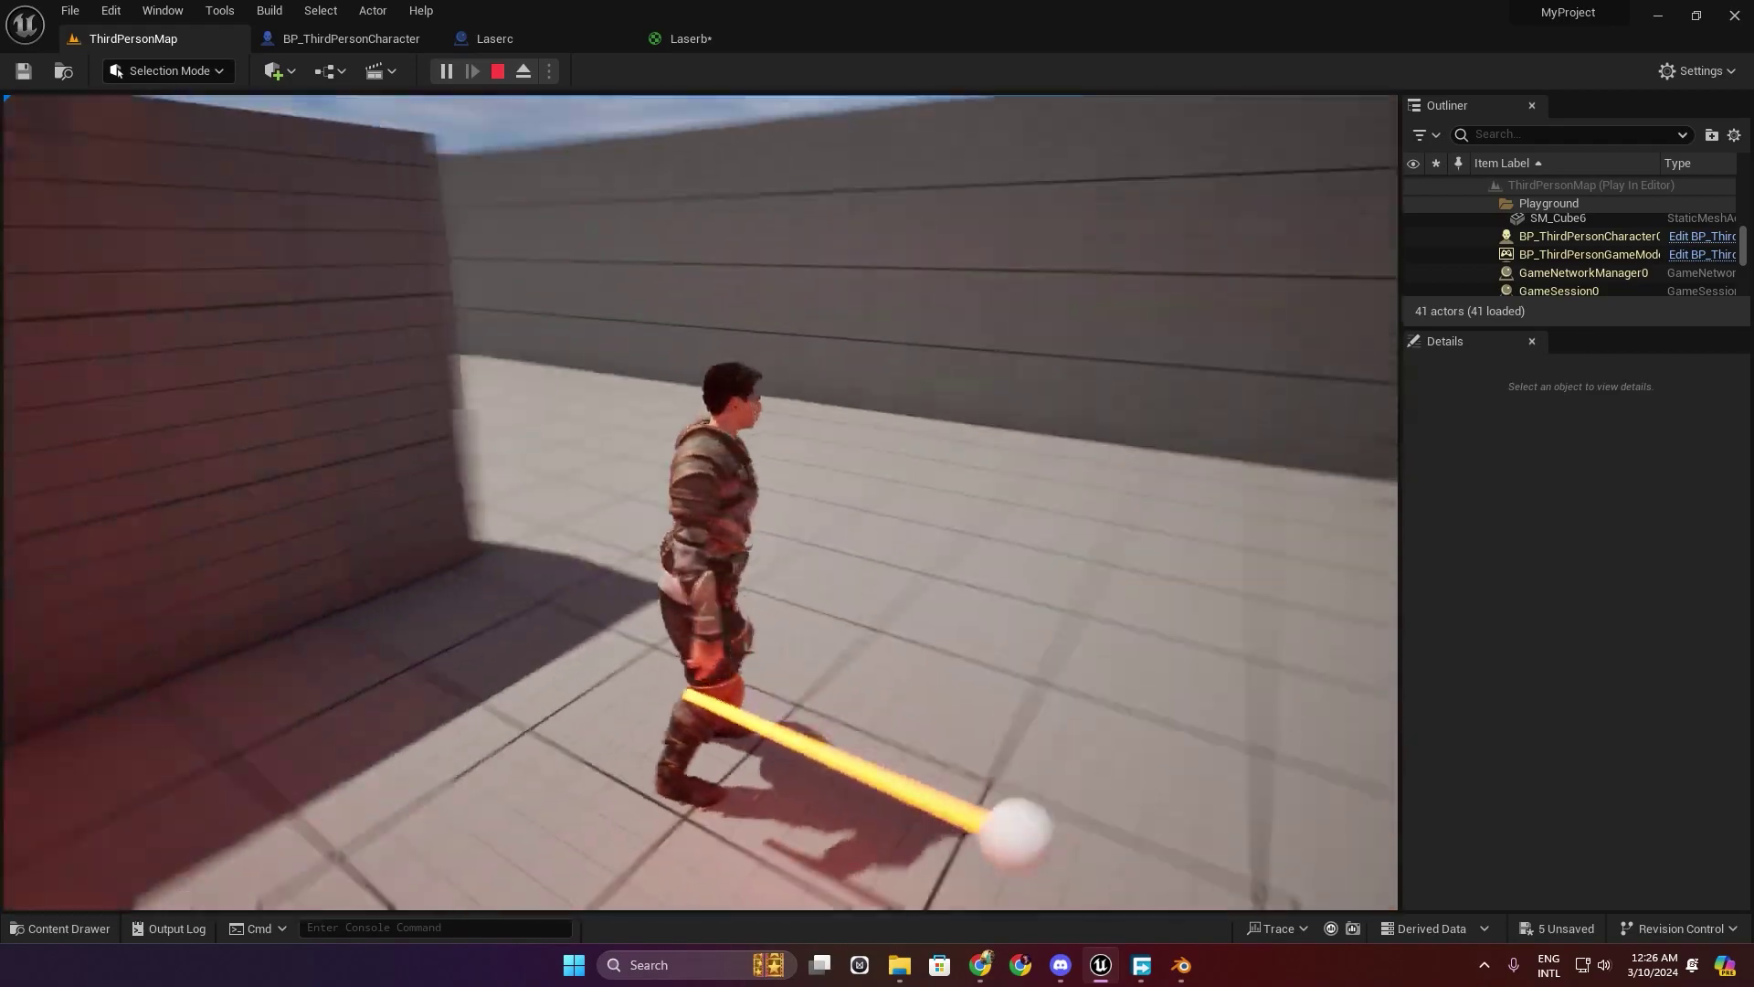
key("w")
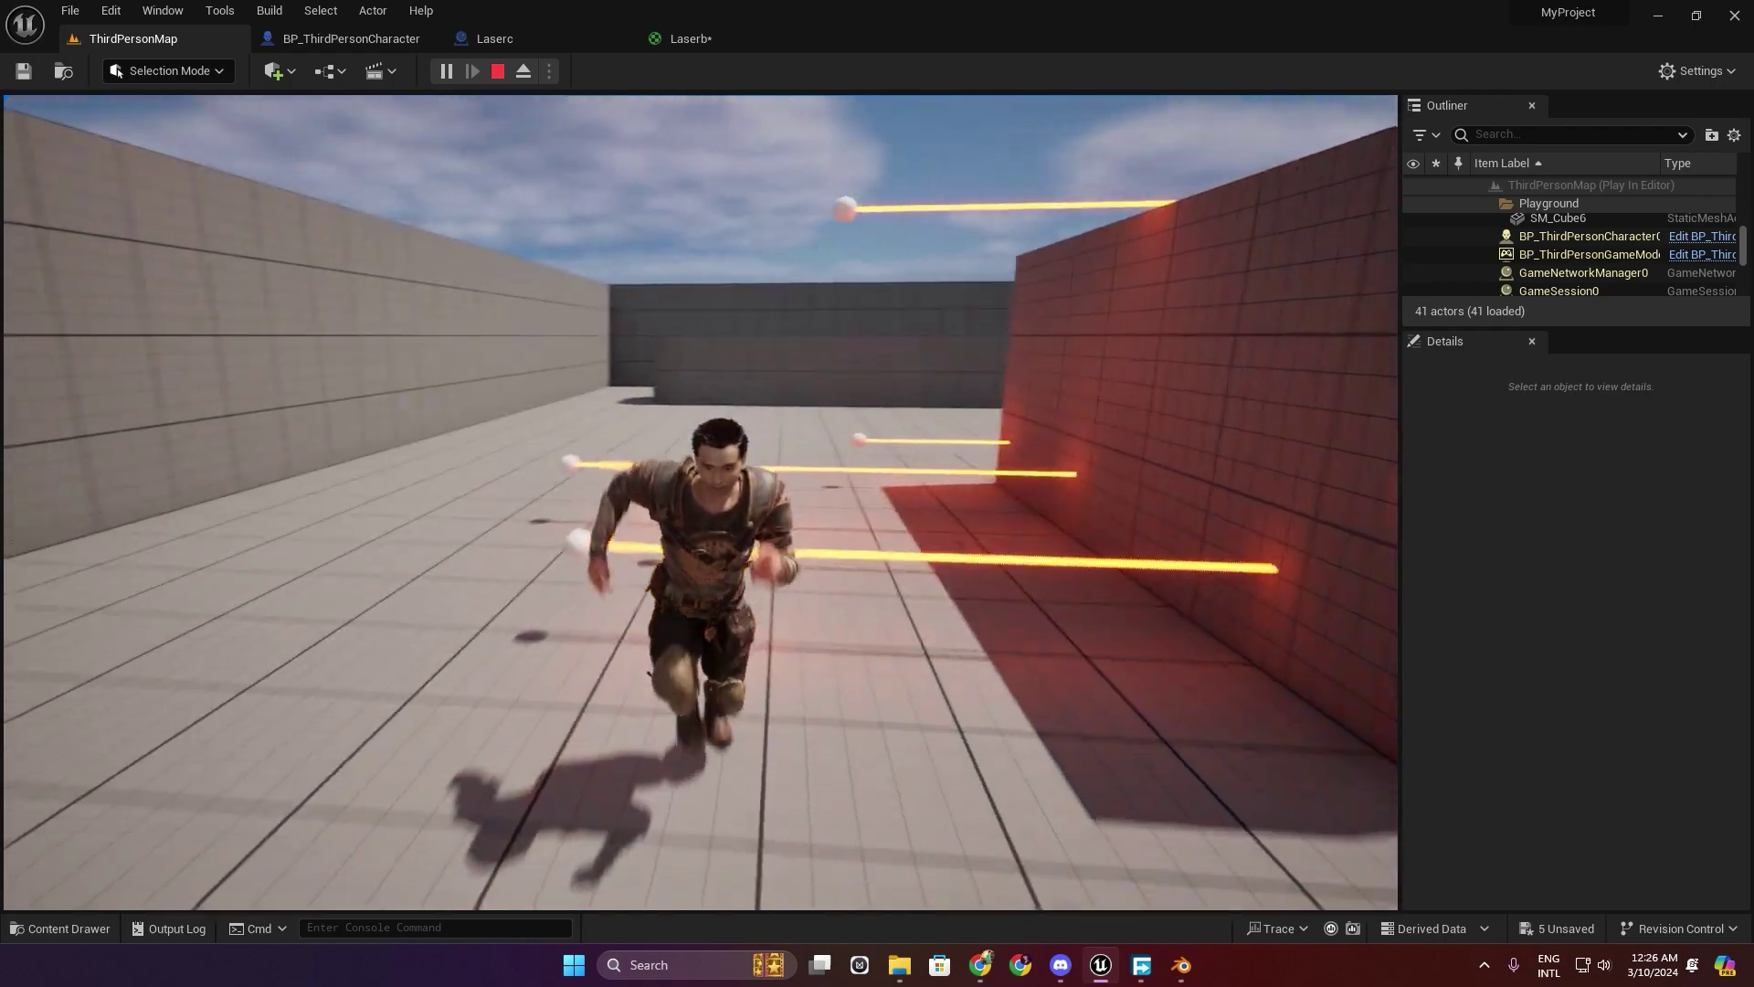
key("space")
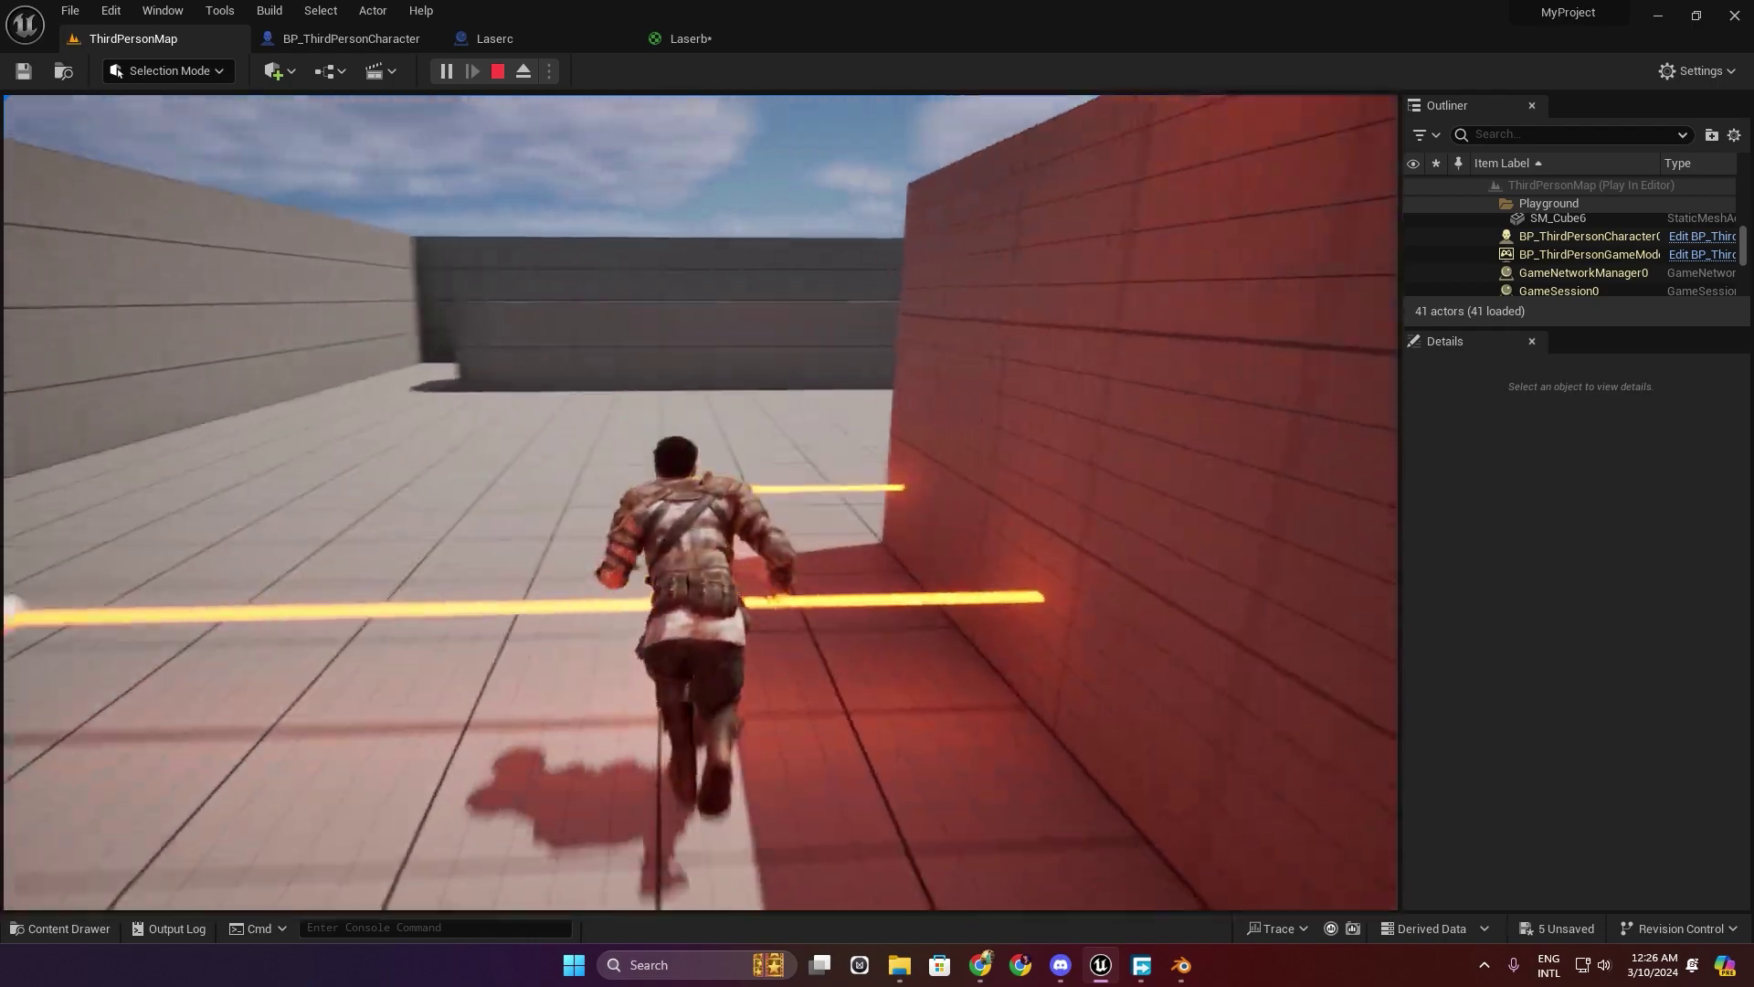
key("s")
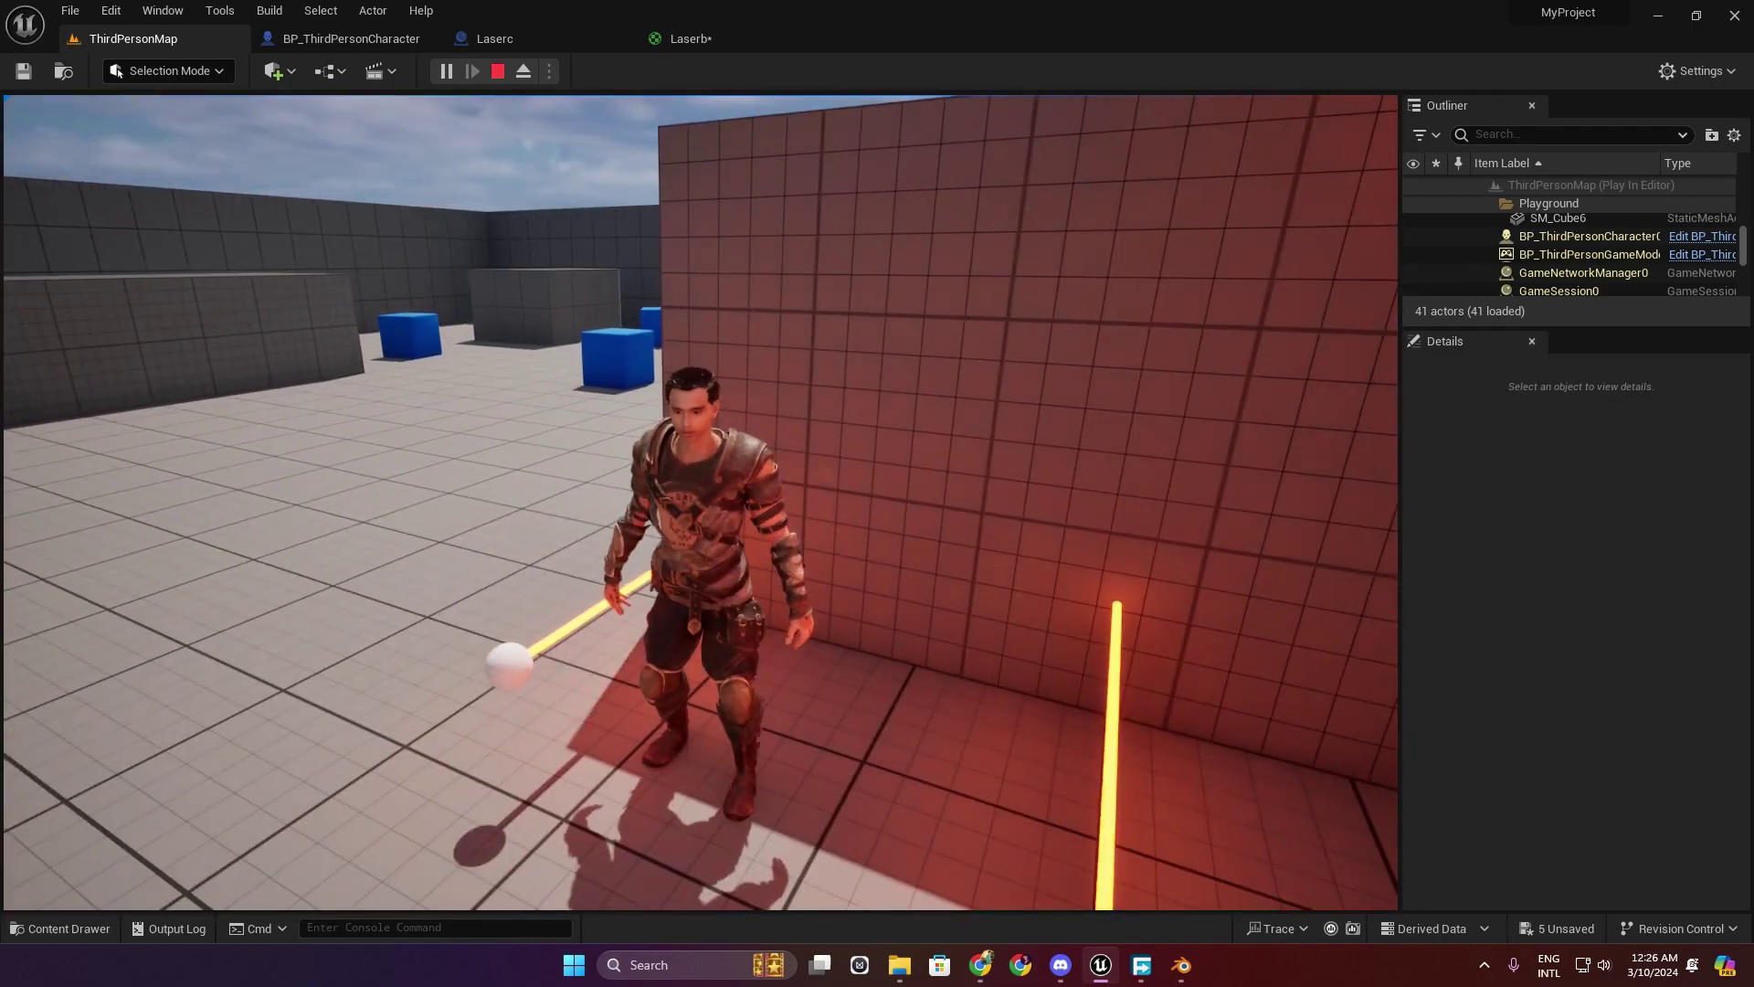
key("a")
key("w")
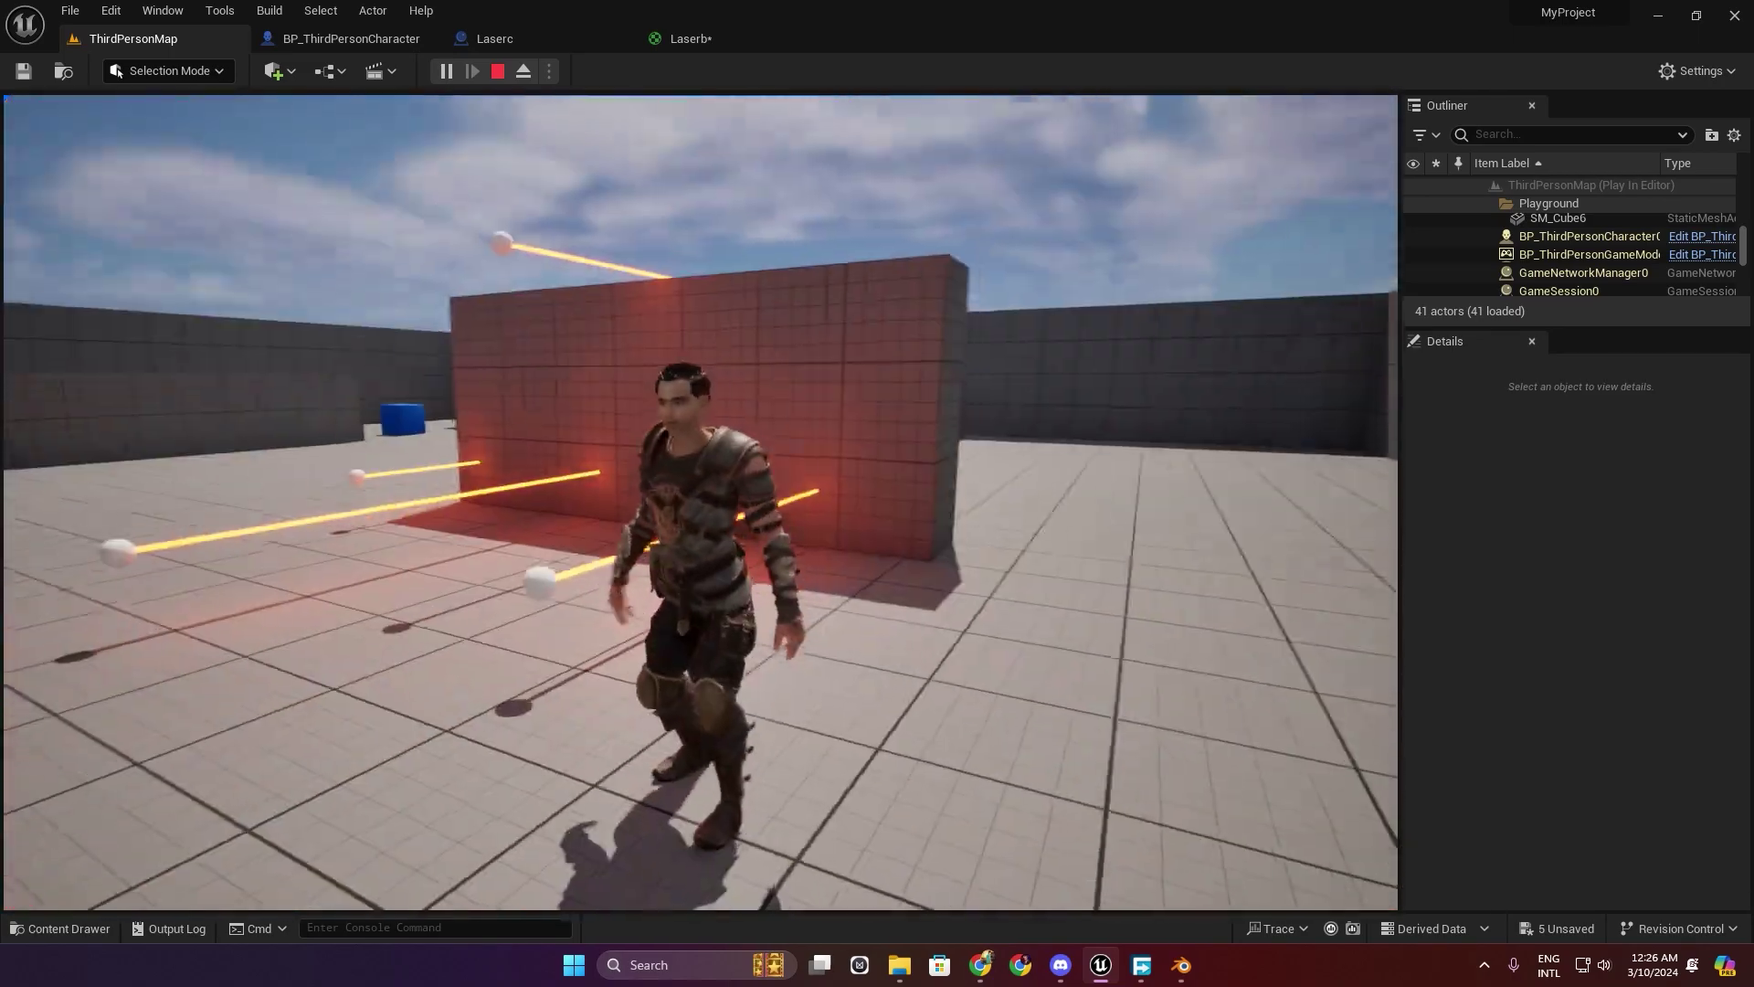
key("Escape")
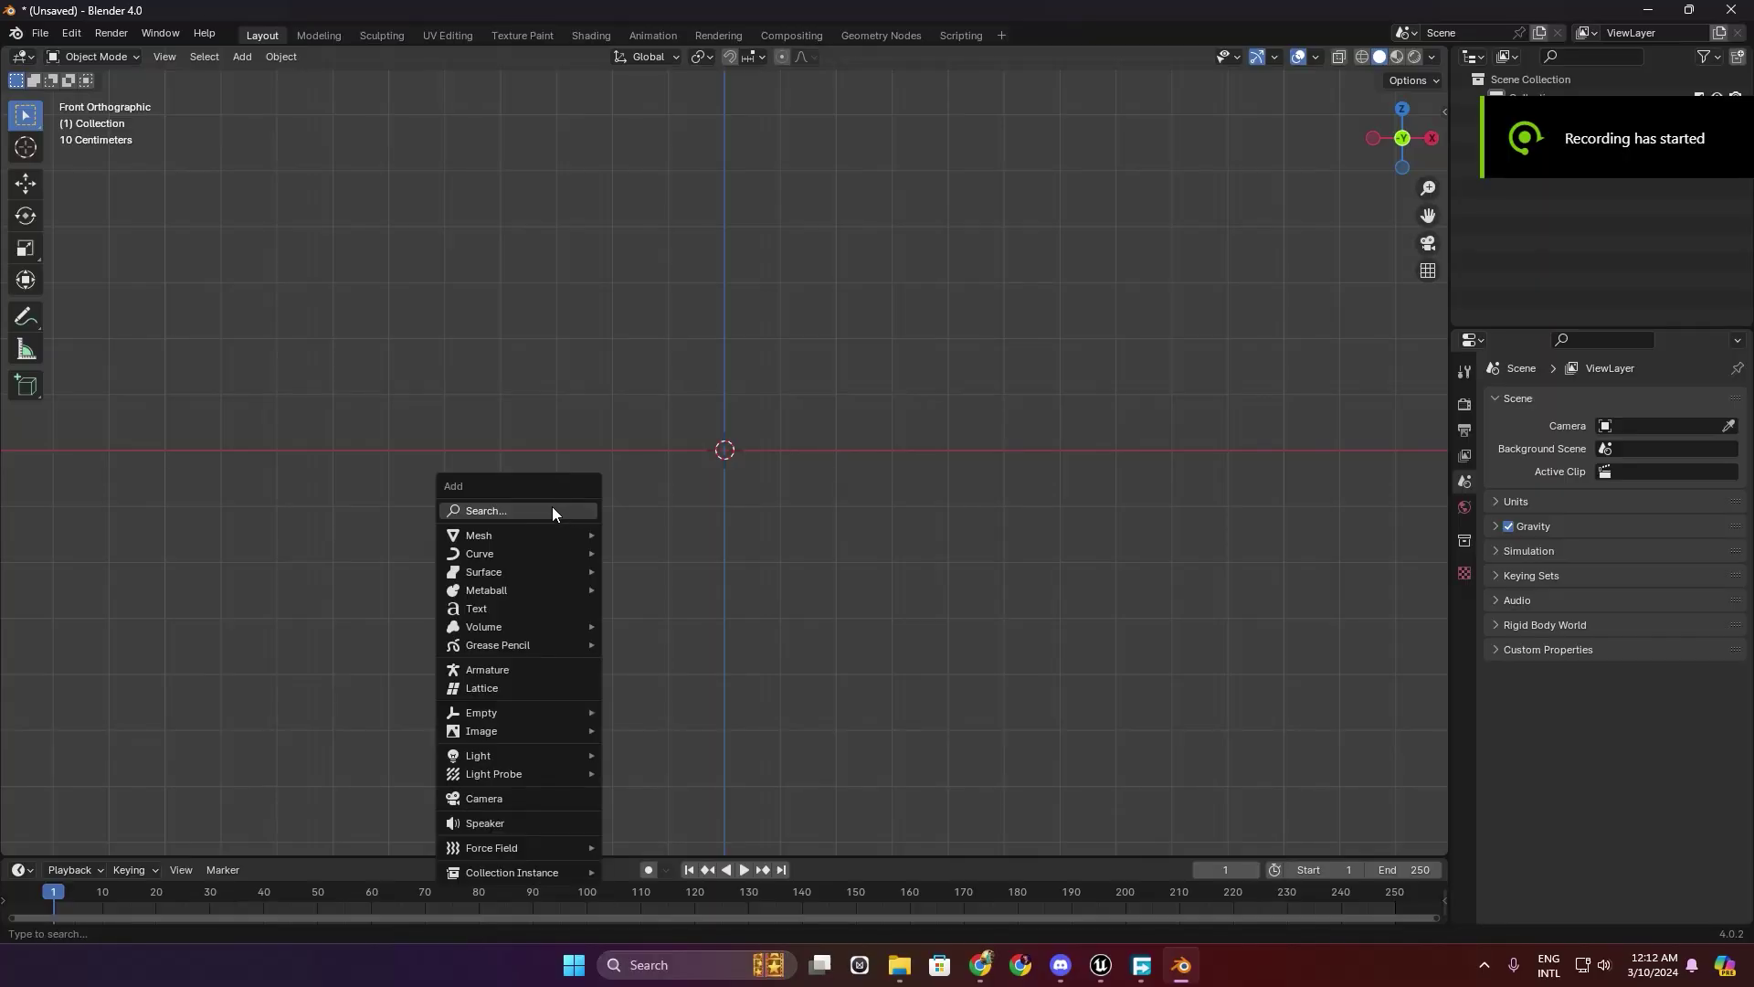
Add a cylinder and scale it to 0.1 on X and Y, keeping Z at 1.
mouse_move(494, 535)
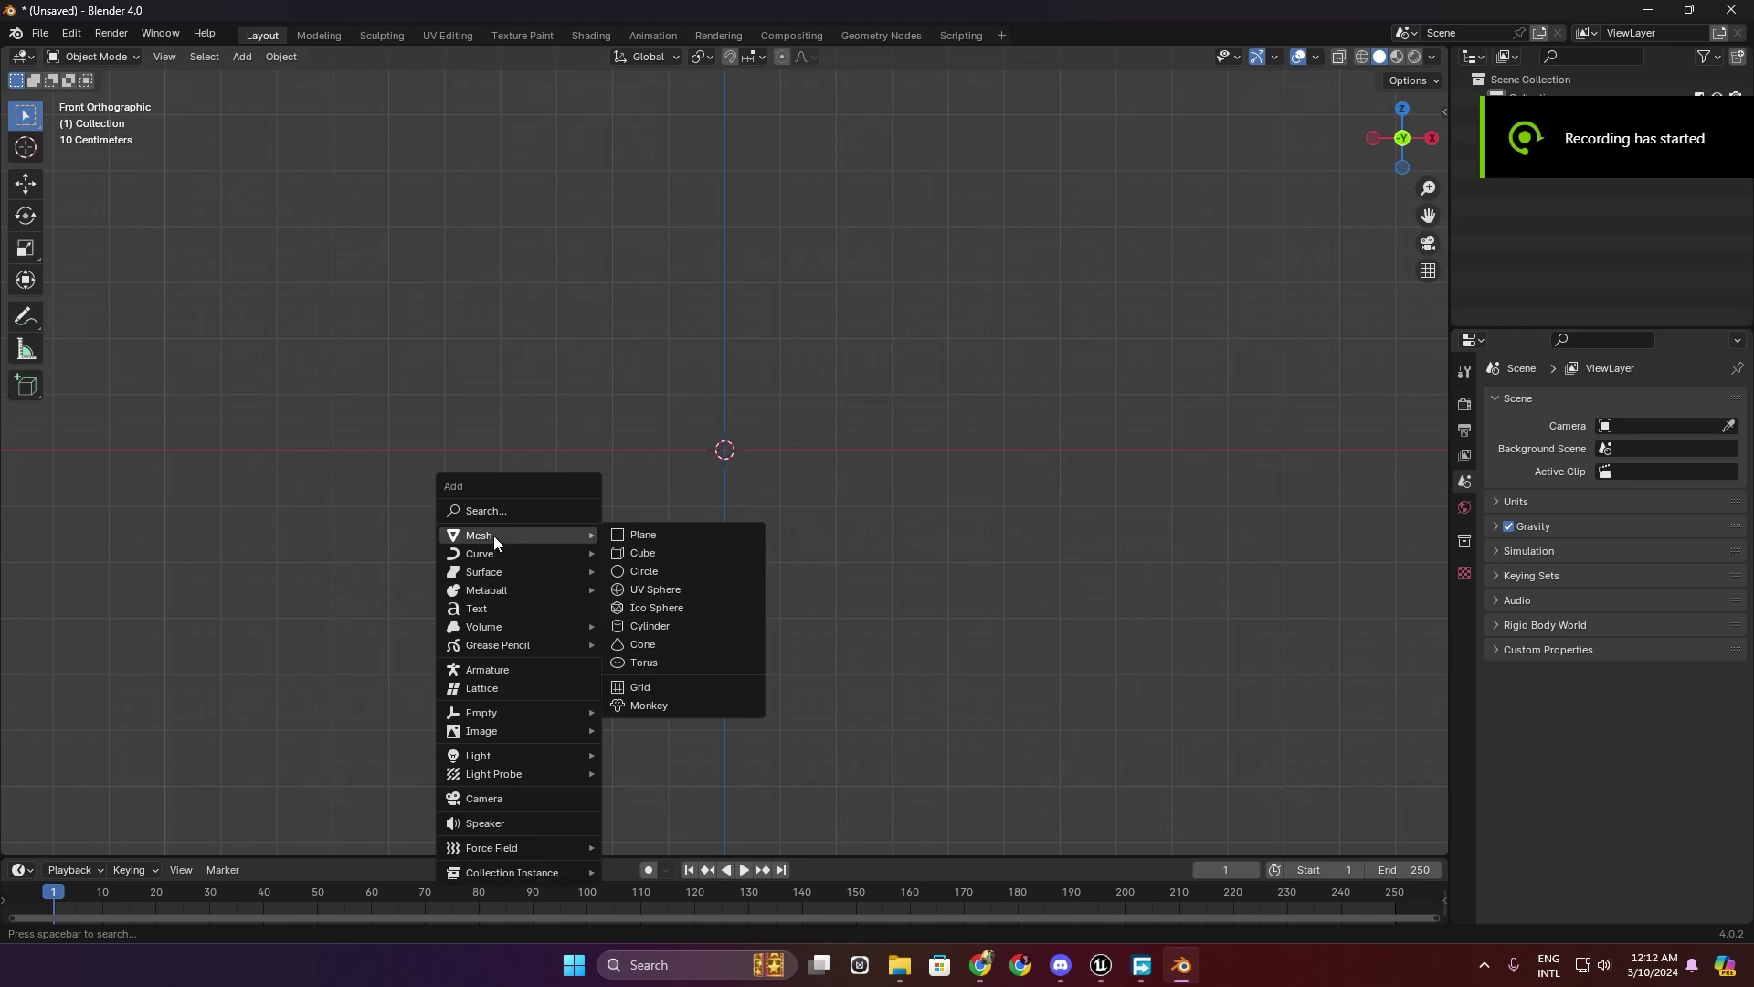
left_click(654, 627)
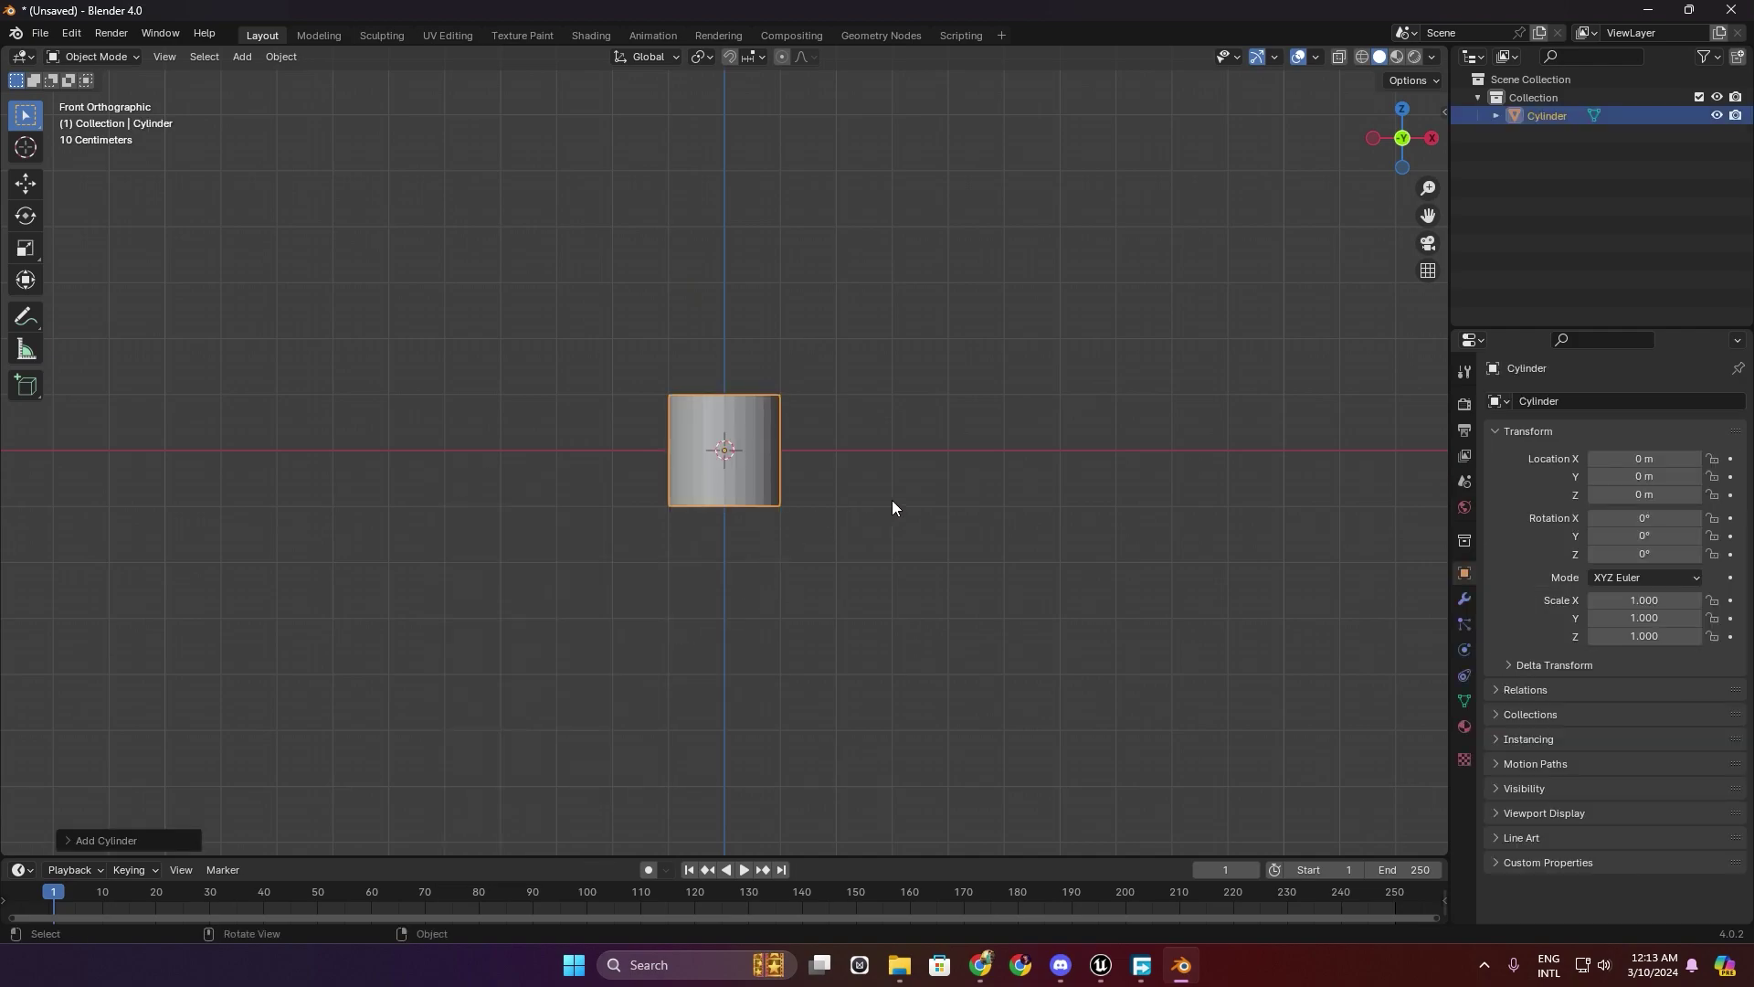
left_click(1664, 603)
type("1")
key("Tab")
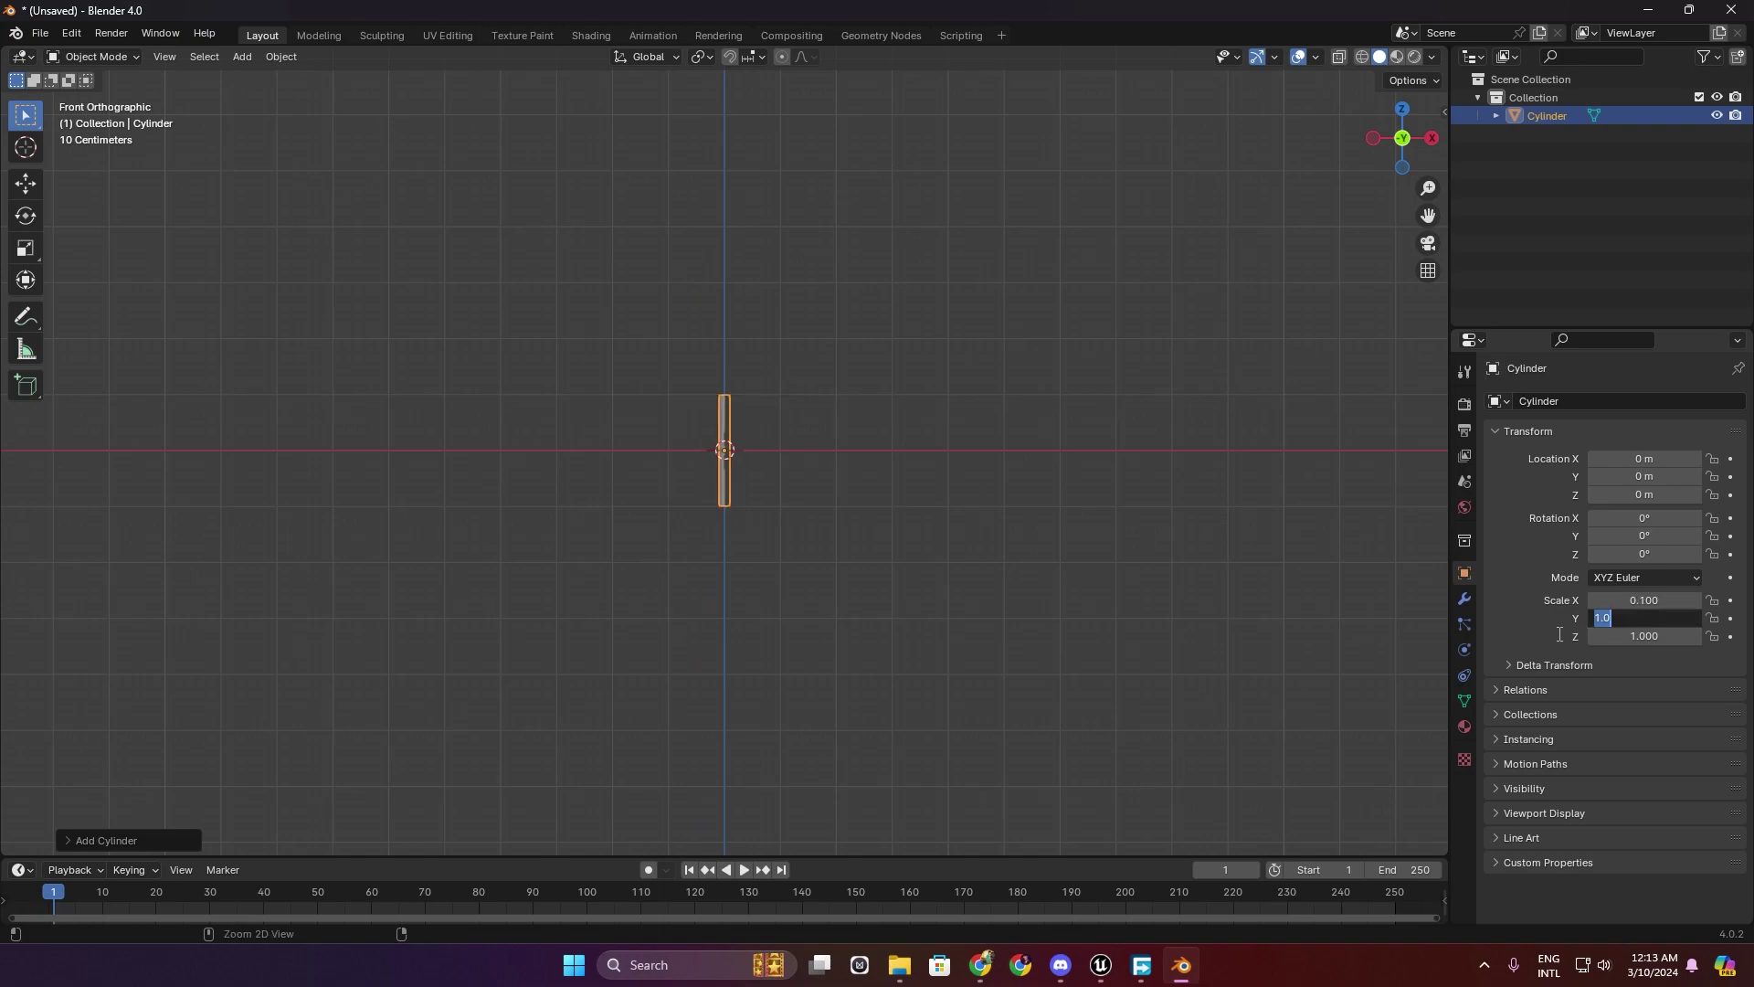
key("Return")
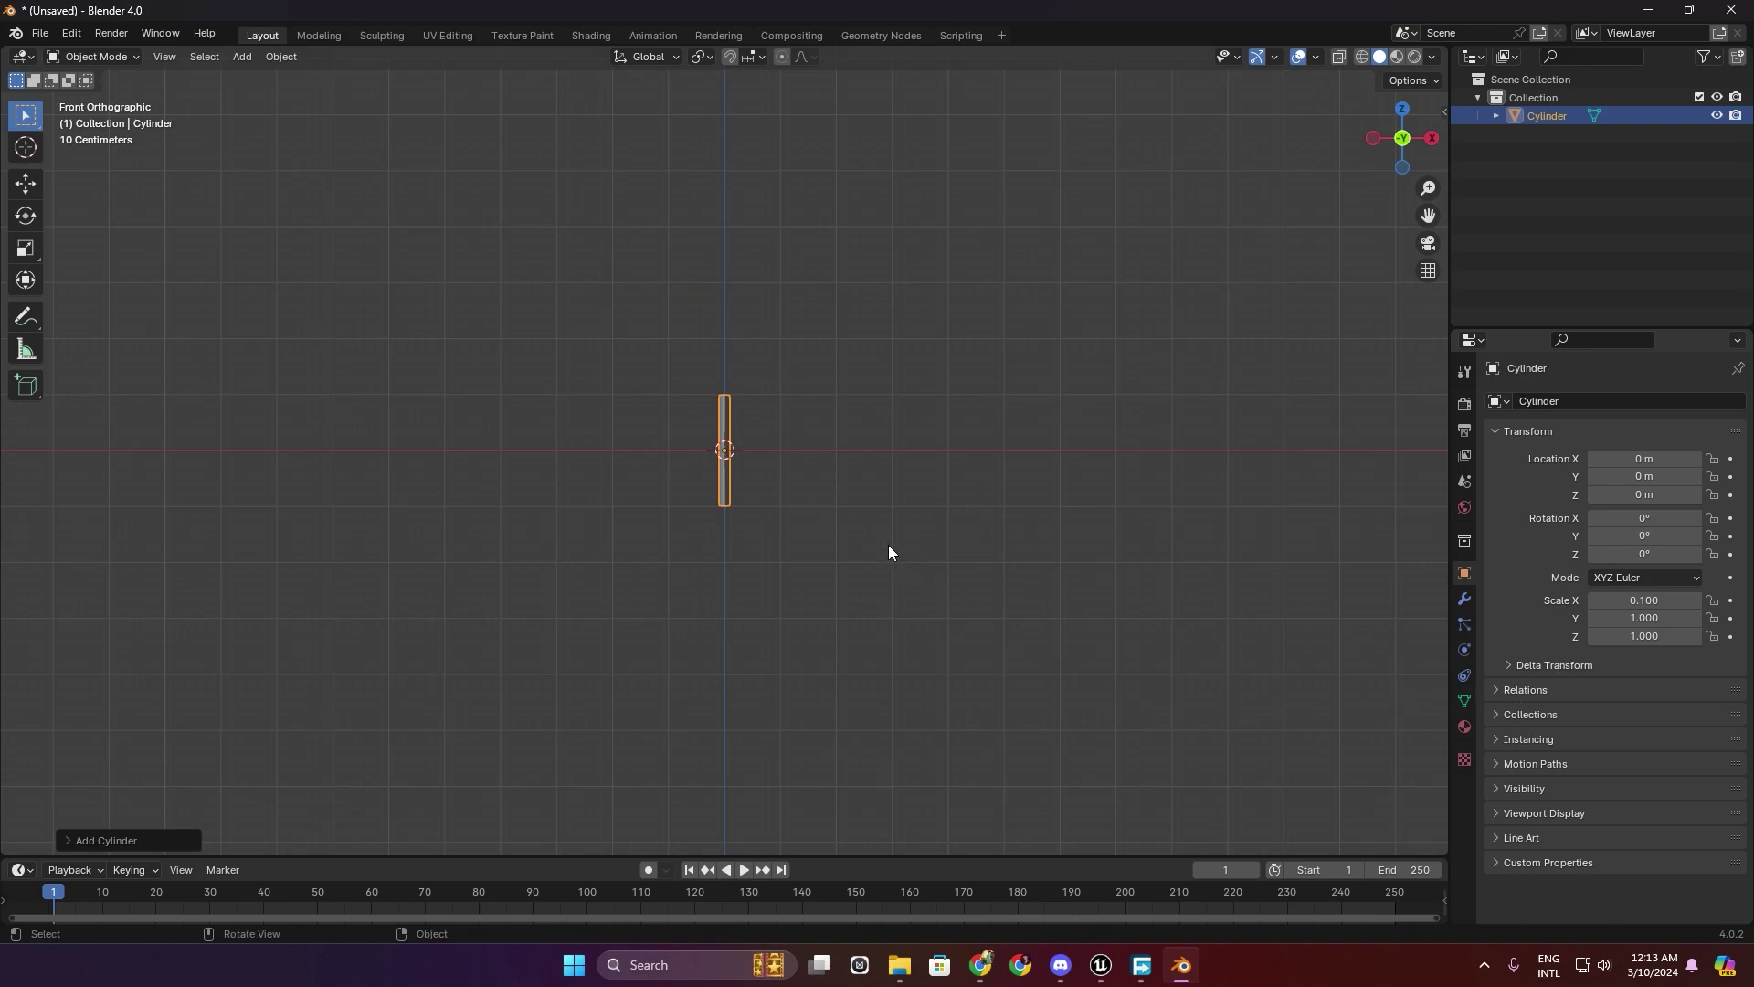
middle_click_drag(888, 552, 835, 497)
left_click(1651, 619)
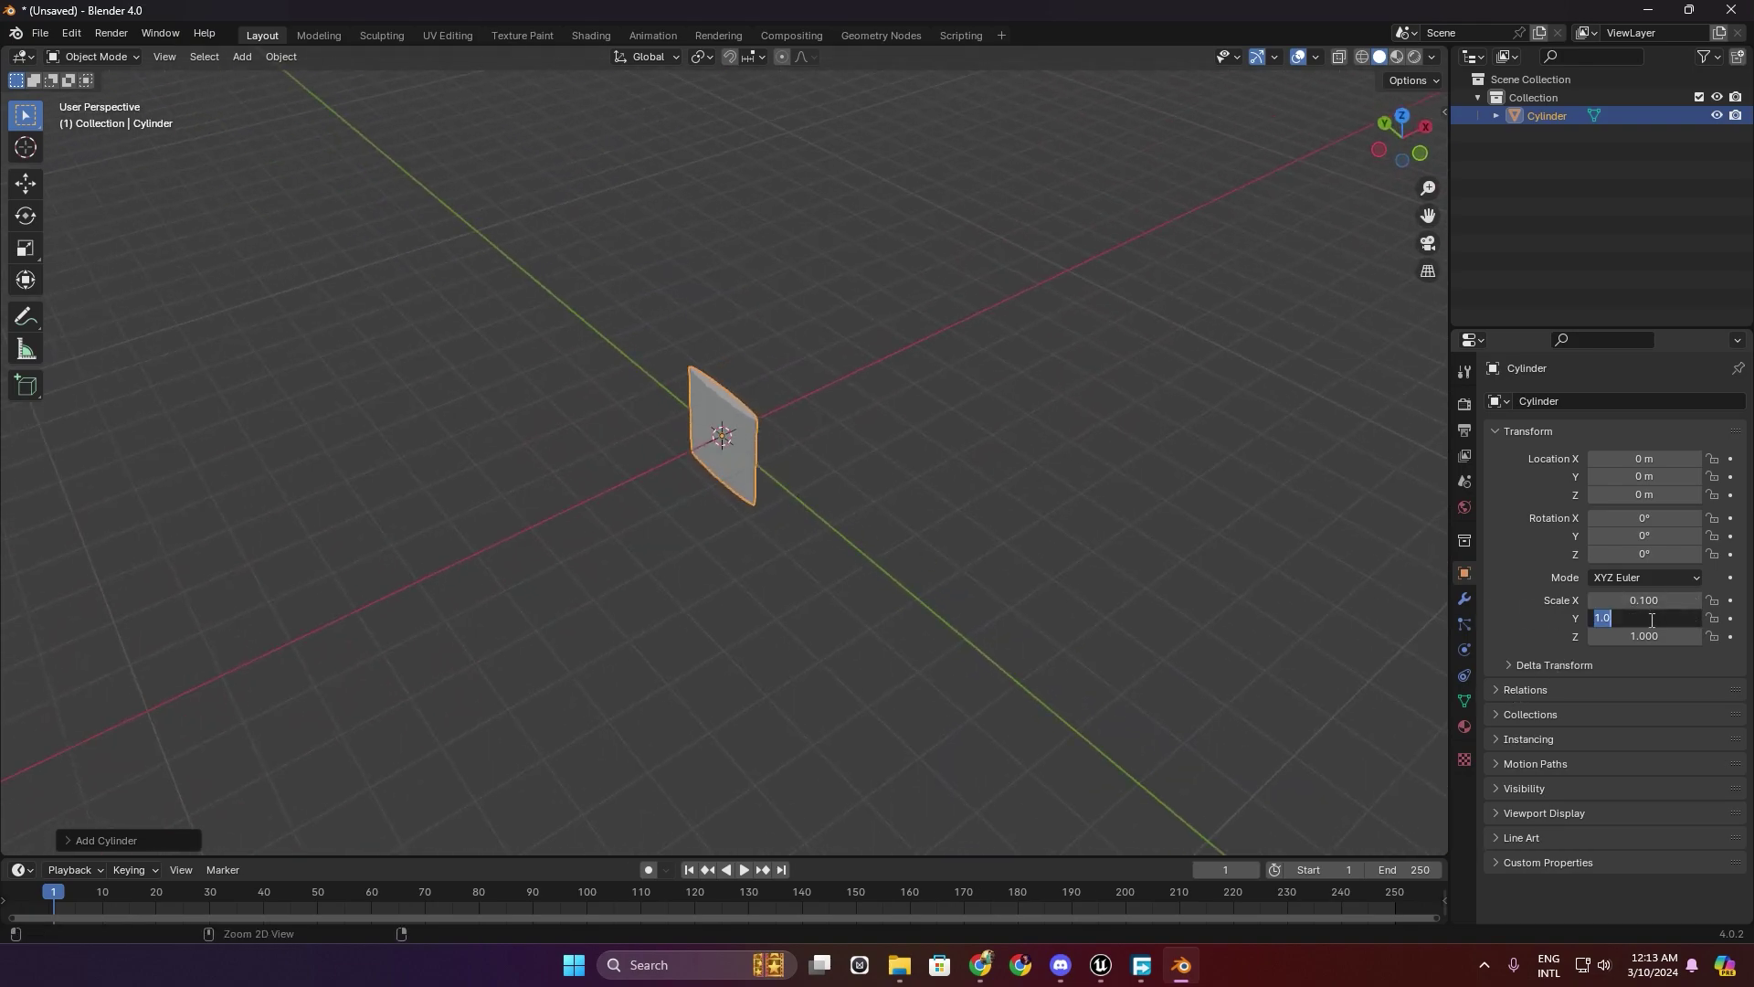
type(".1")
key("Tab")
type(".")
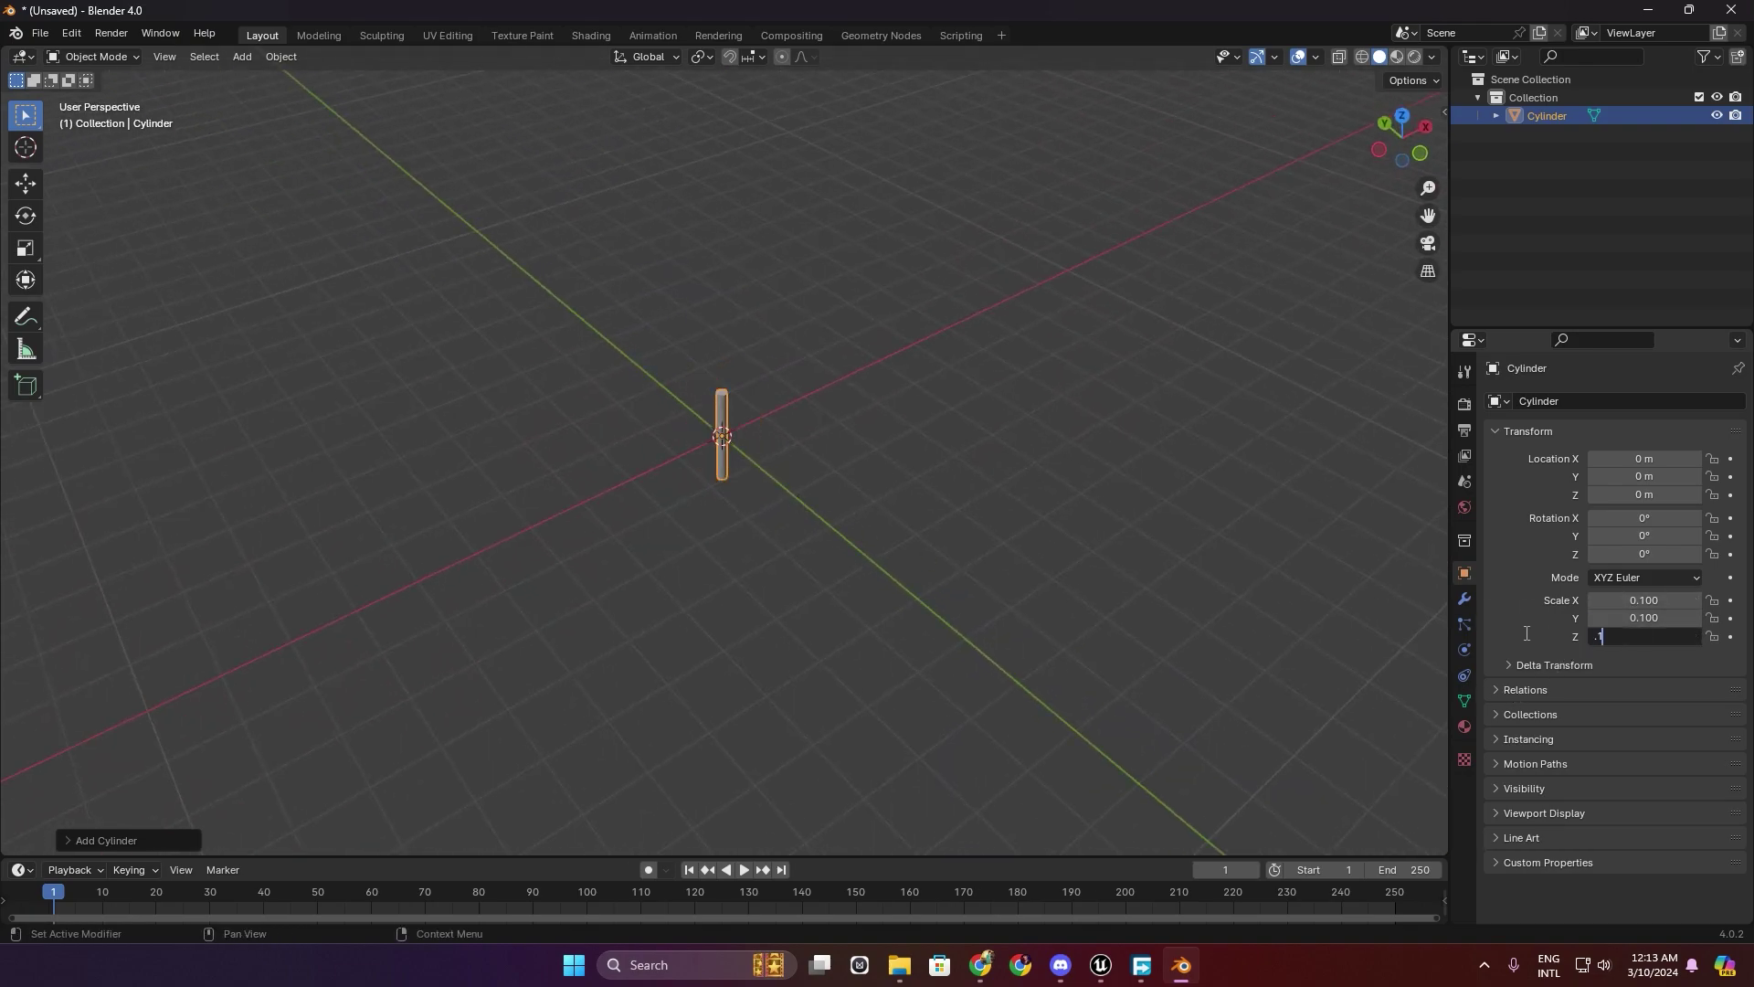
key("Return")
left_click(1616, 631)
type("1")
key("Return")
In the front orthographic view, rotate the rod 90° around Y so it lies flat.
middle_click_drag(1285, 508, 966, 445)
key("KP_5")
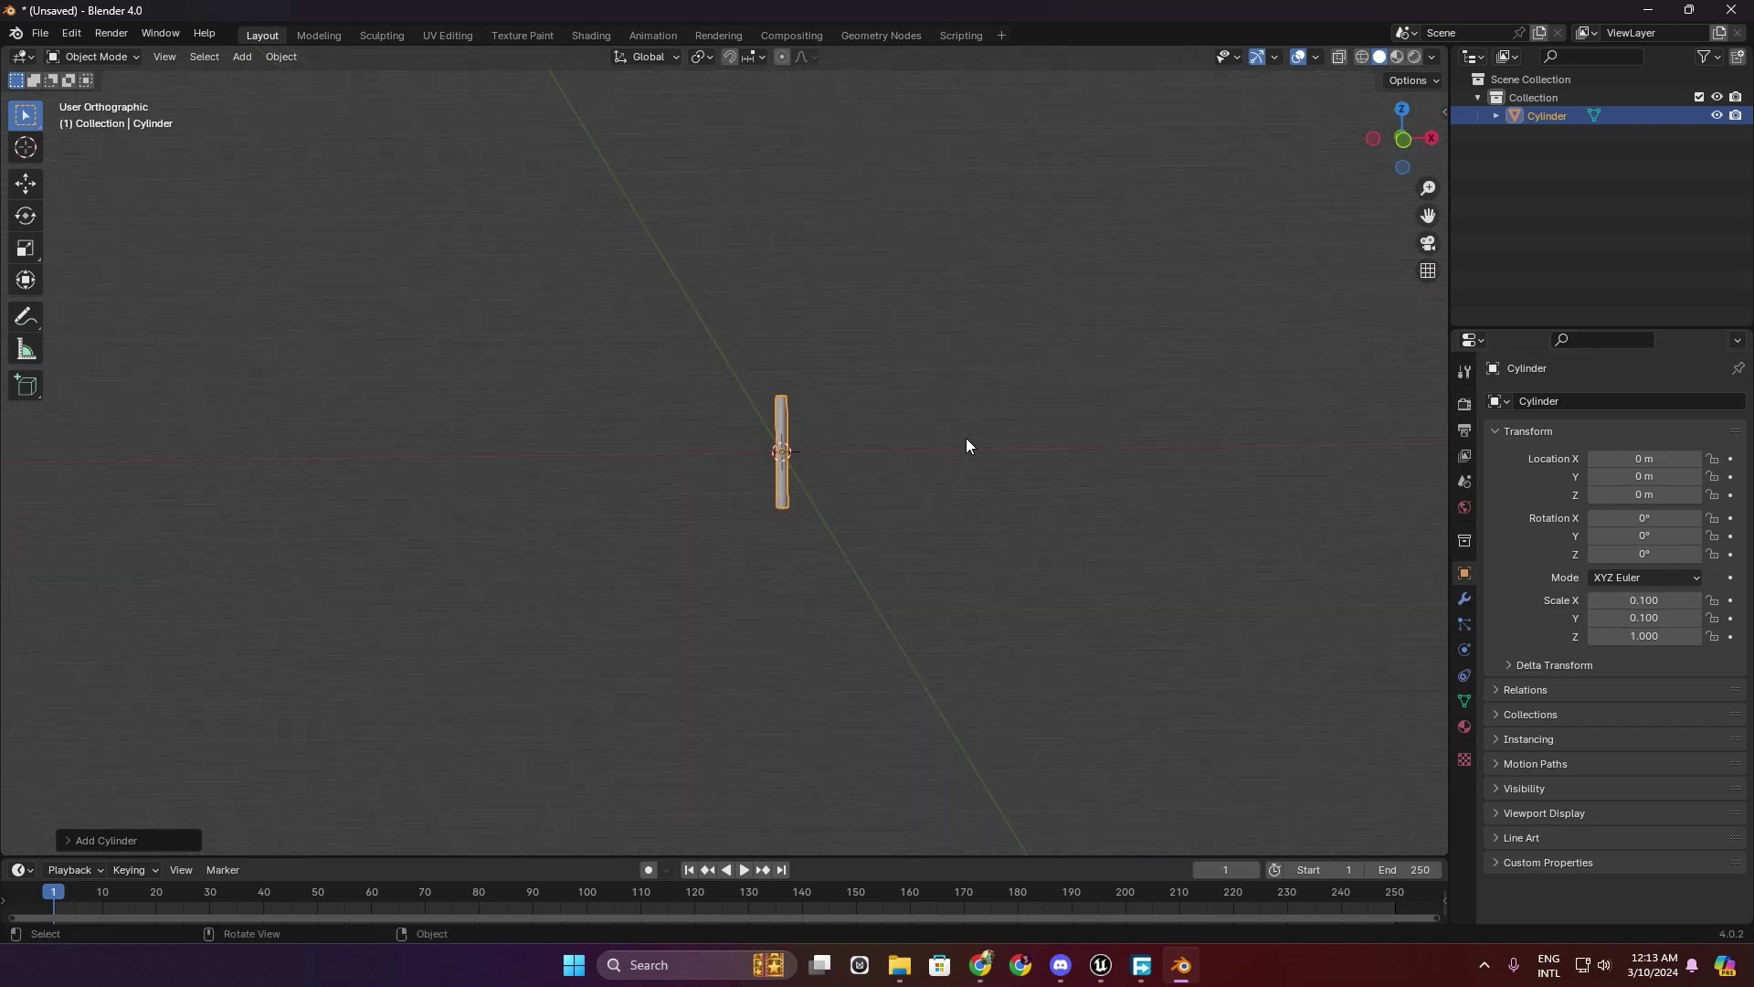
key("KP_1")
scroll(1018, 432, "up", 3)
scroll(1084, 446, "down", 2, "ctrl")
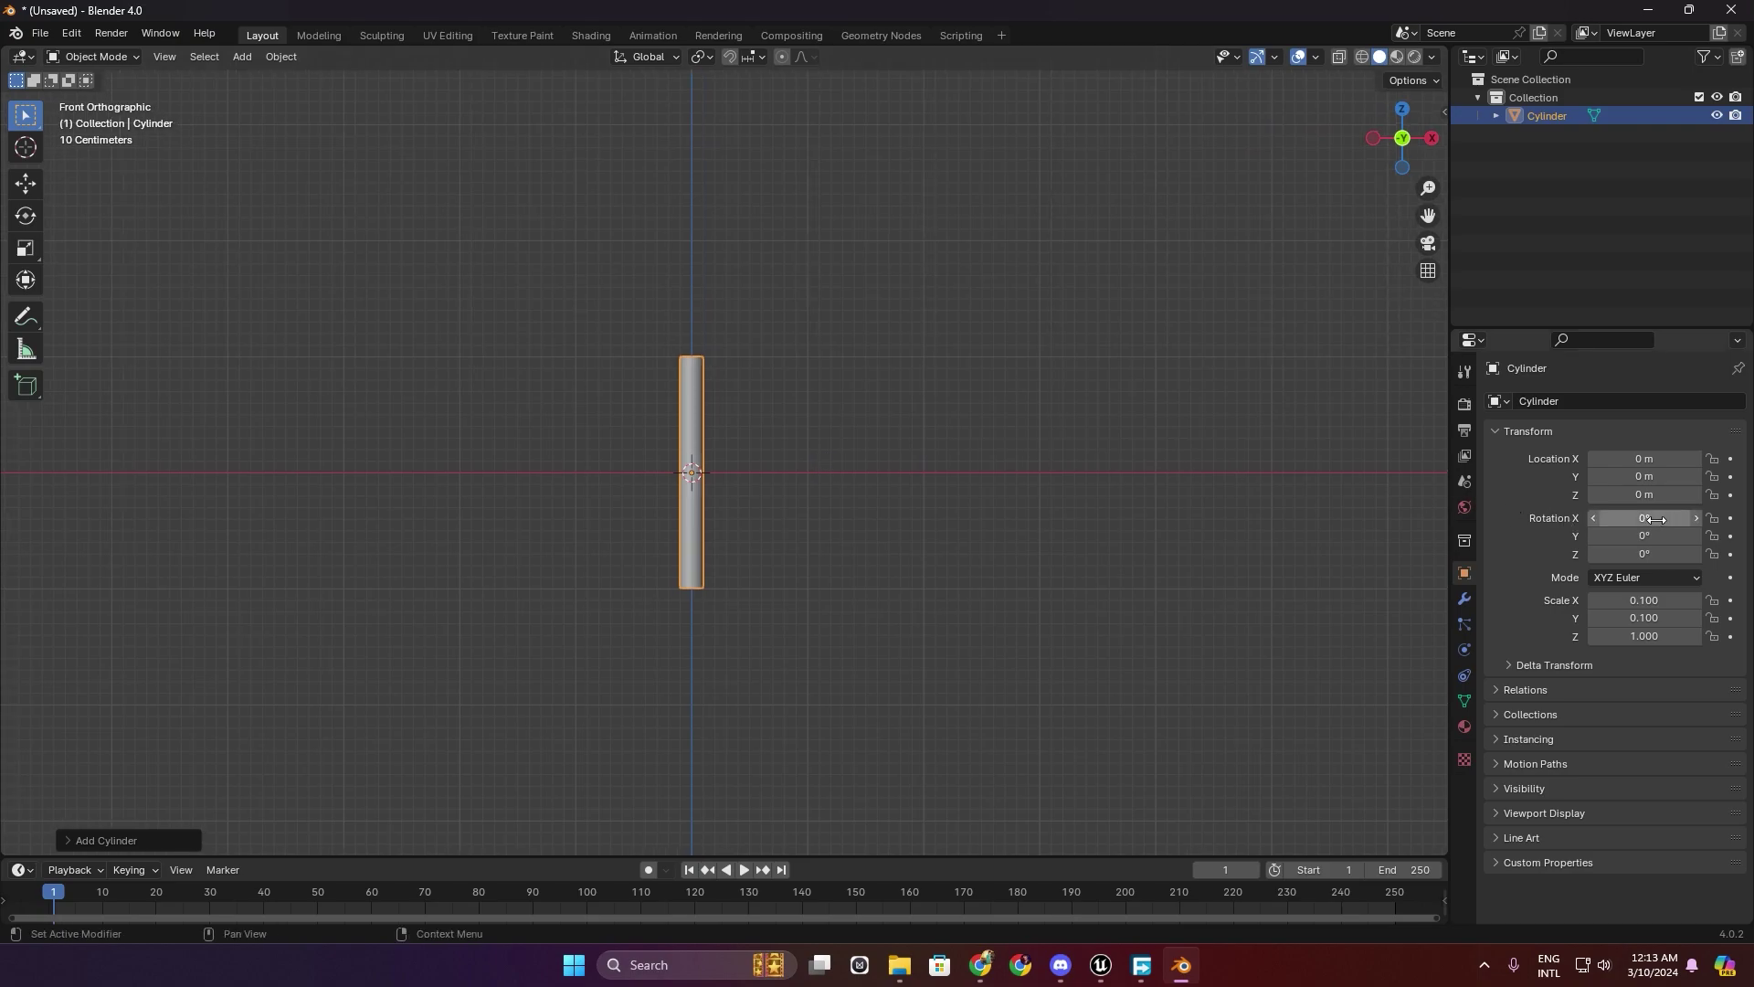
left_click_drag(1657, 520, 1699, 537)
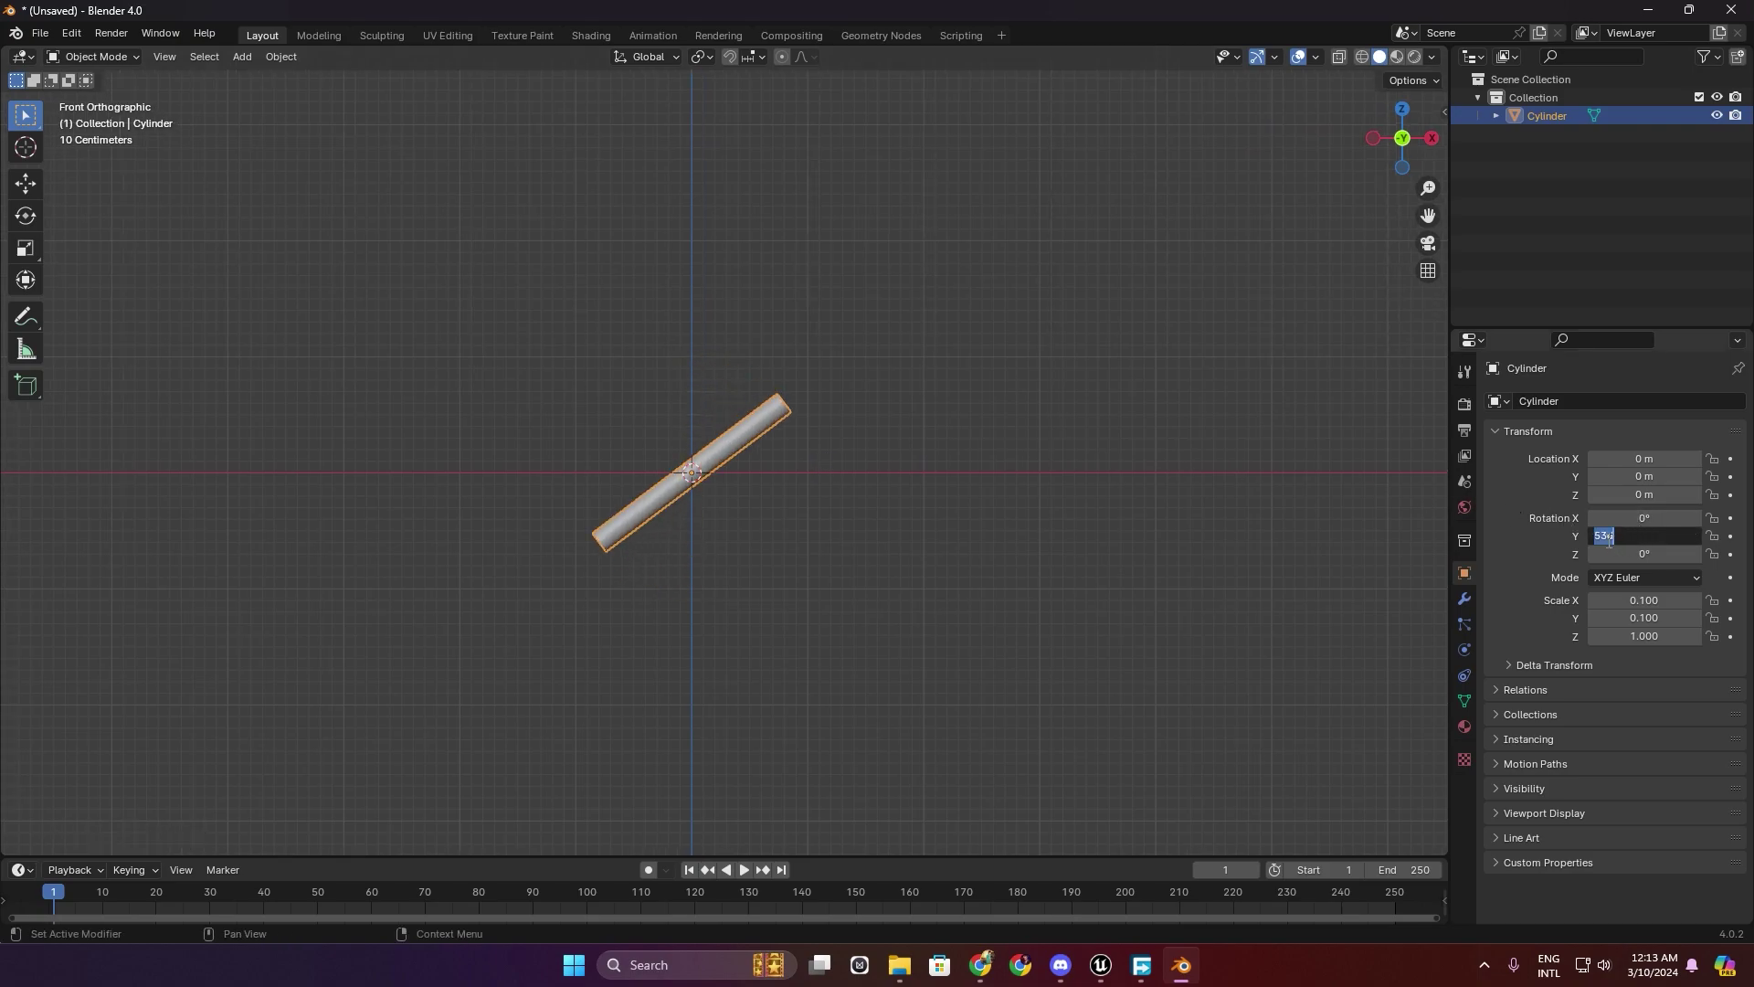
type("90")
key("Return")
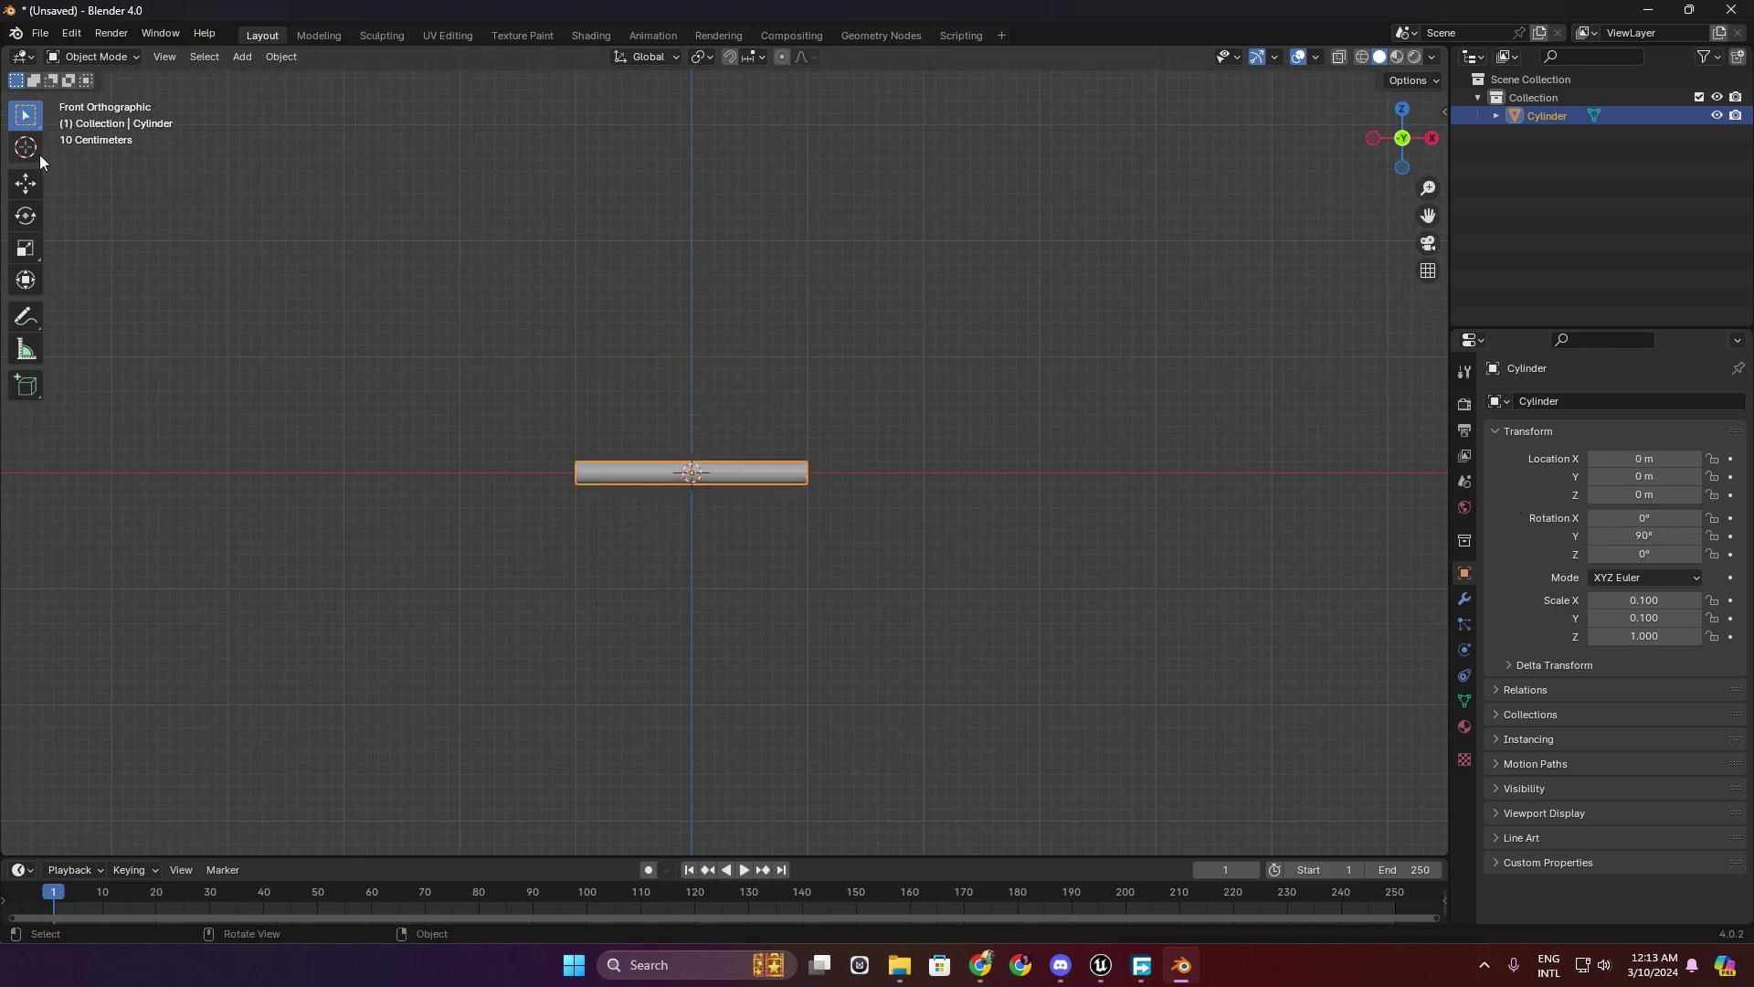
left_click(26, 184)
scroll(819, 463, "up", 4)
Move the rod along X until one end lines up with the origin.
left_click_drag(745, 494, 483, 510)
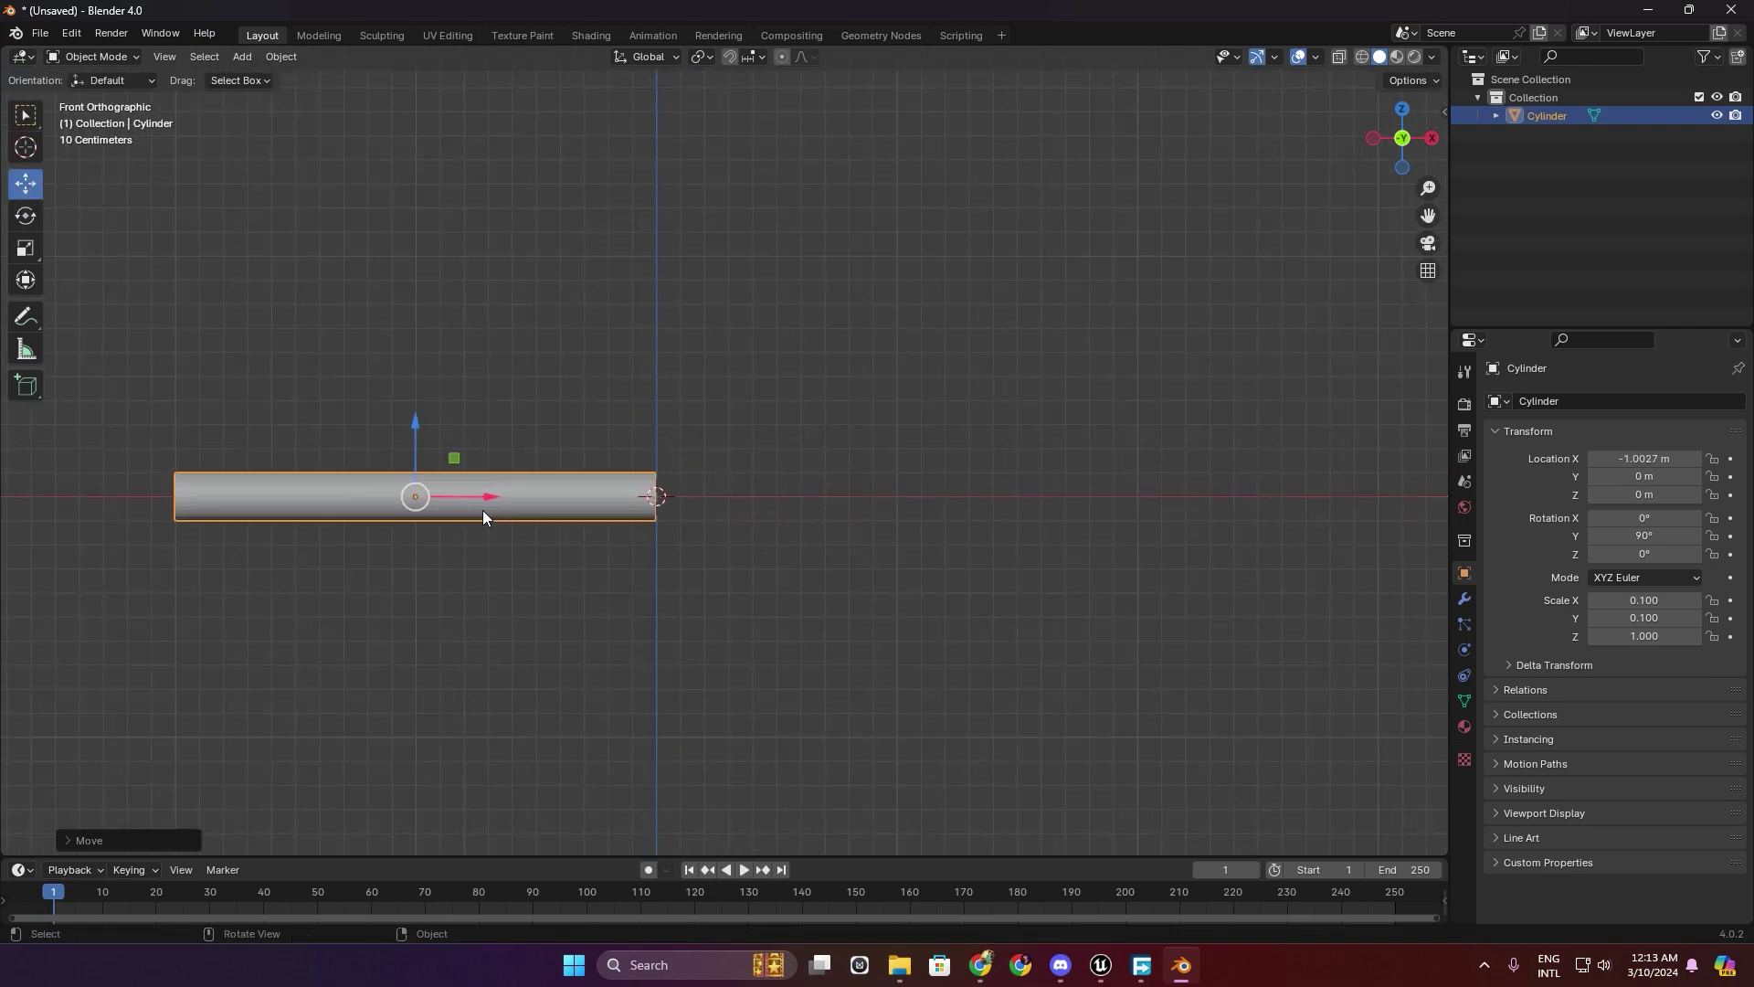
scroll(578, 568, "up", 5)
scroll(441, 647, "up", 4)
mouse_move(442, 647)
middle_mouse_down("shift")
mouse_move(747, 359)
mouse_move(442, 570)
mouse_move(596, 560)
mouse_move(326, 569)
mouse_move(696, 508)
middle_mouse_up("shift")
scroll(594, 556, "up", 2)
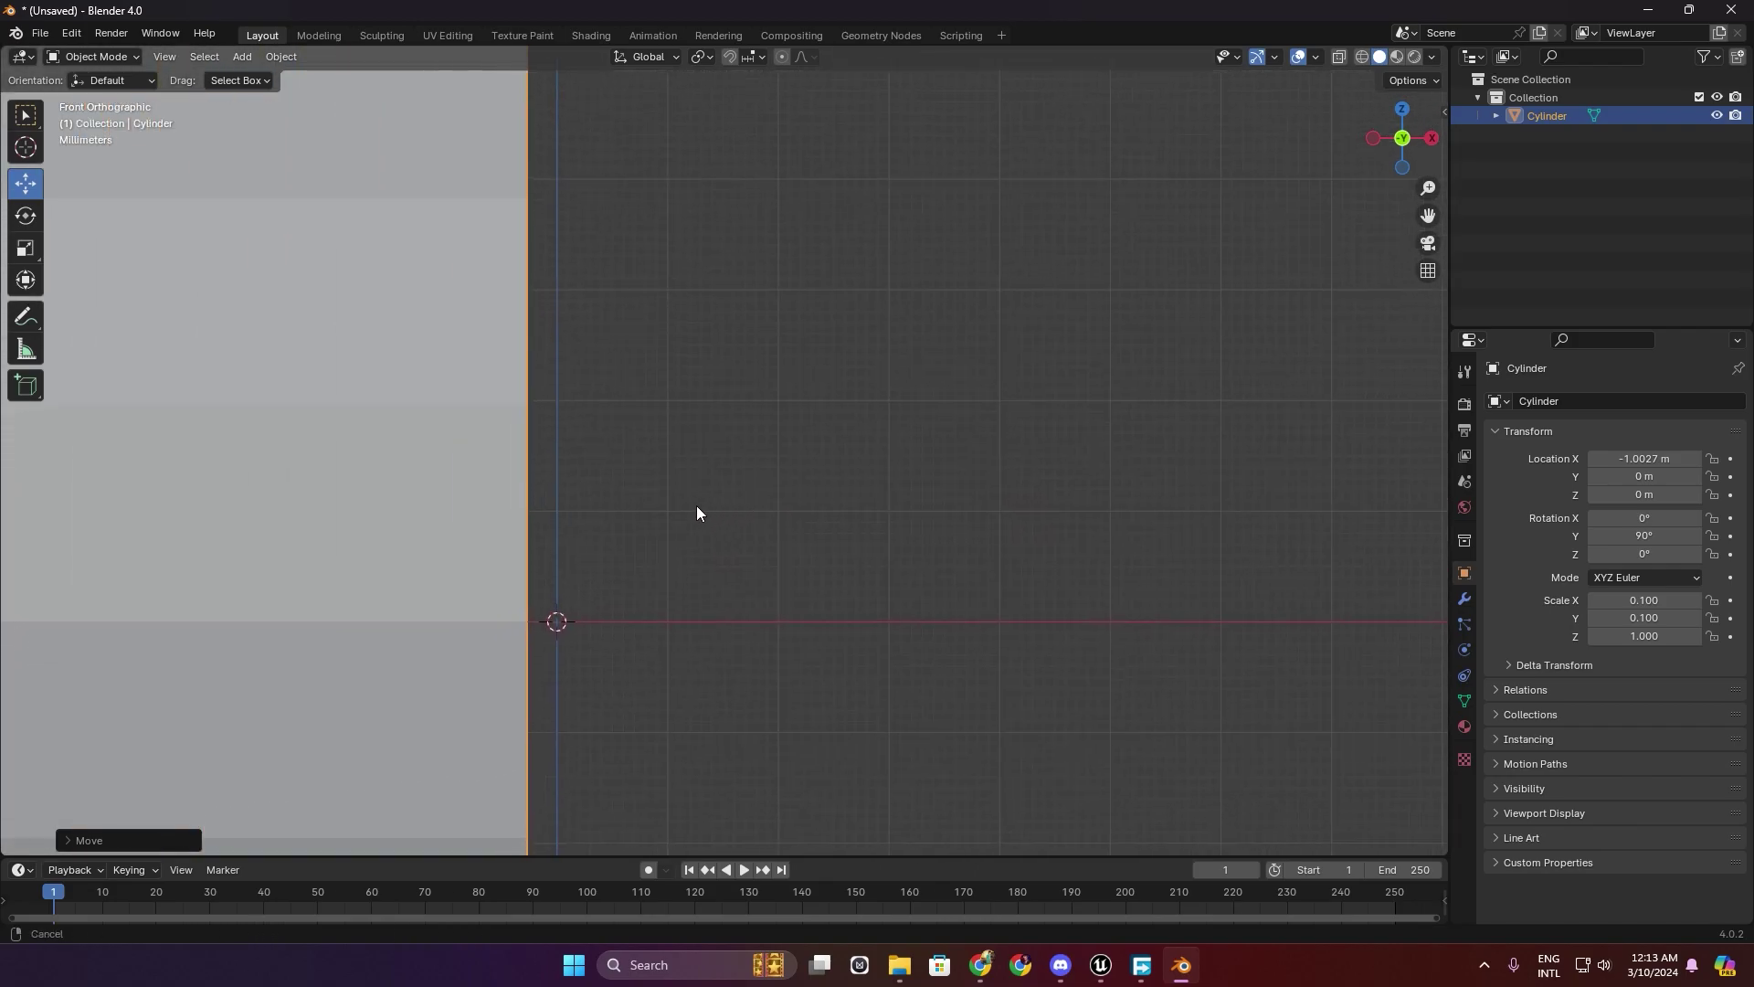
key("x")
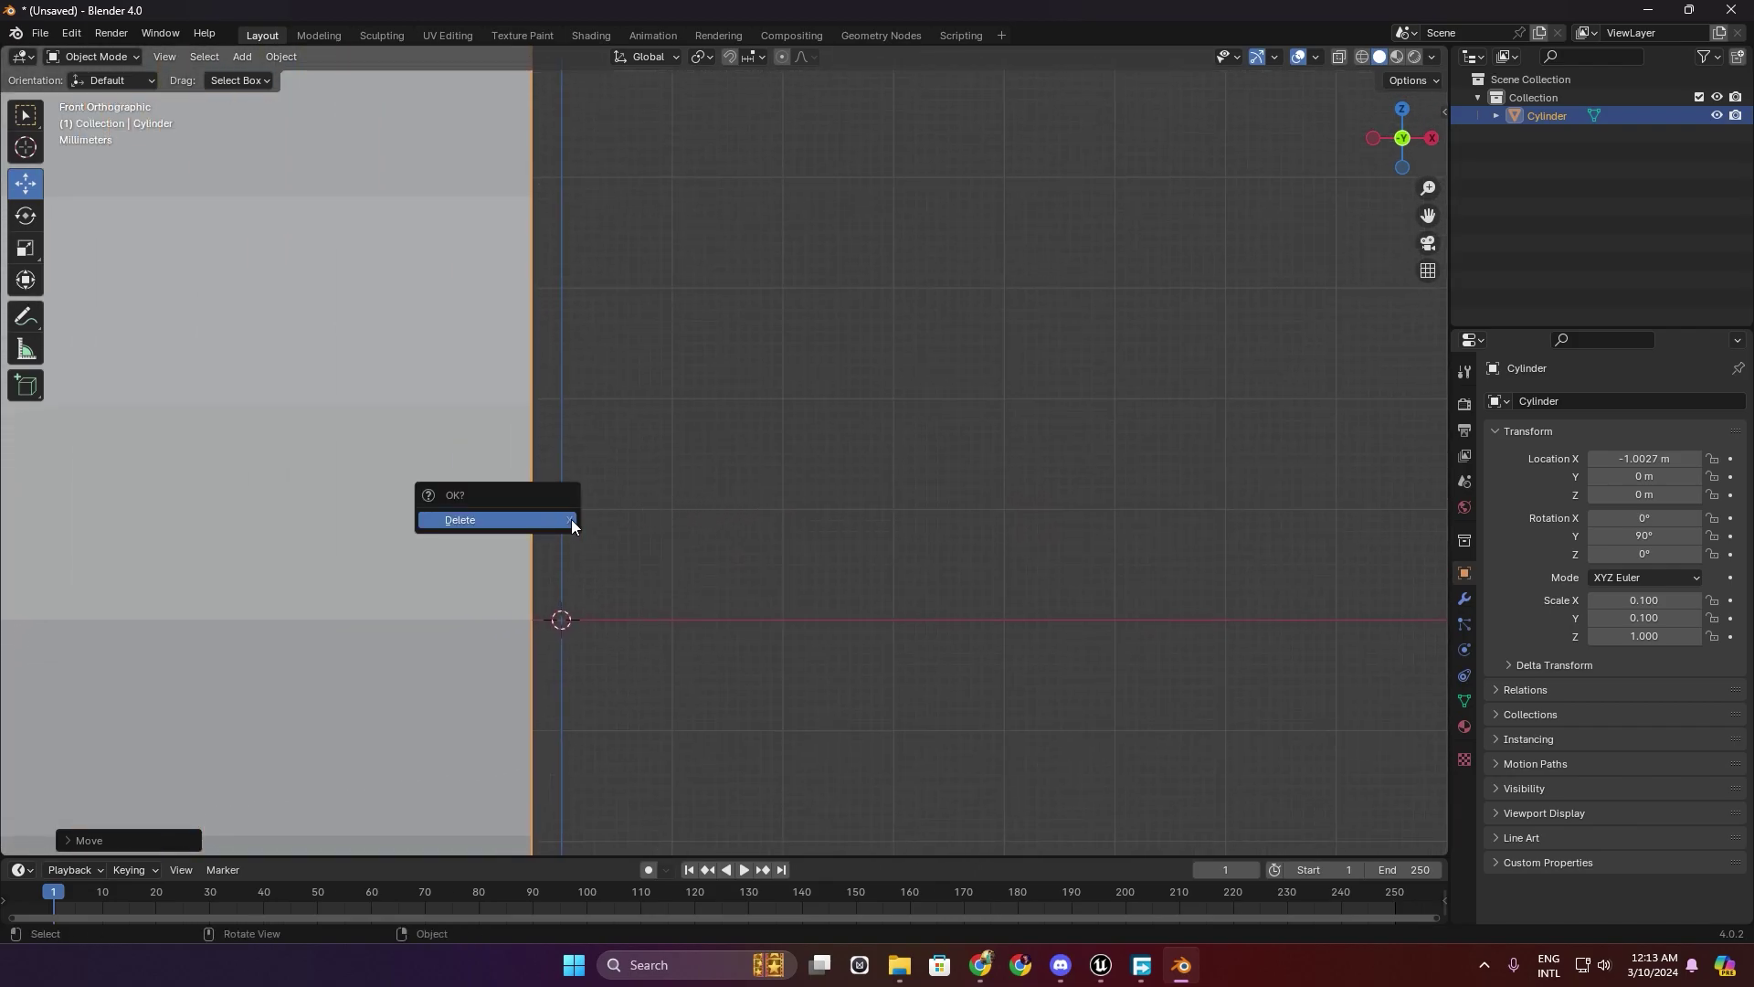
left_click(434, 516)
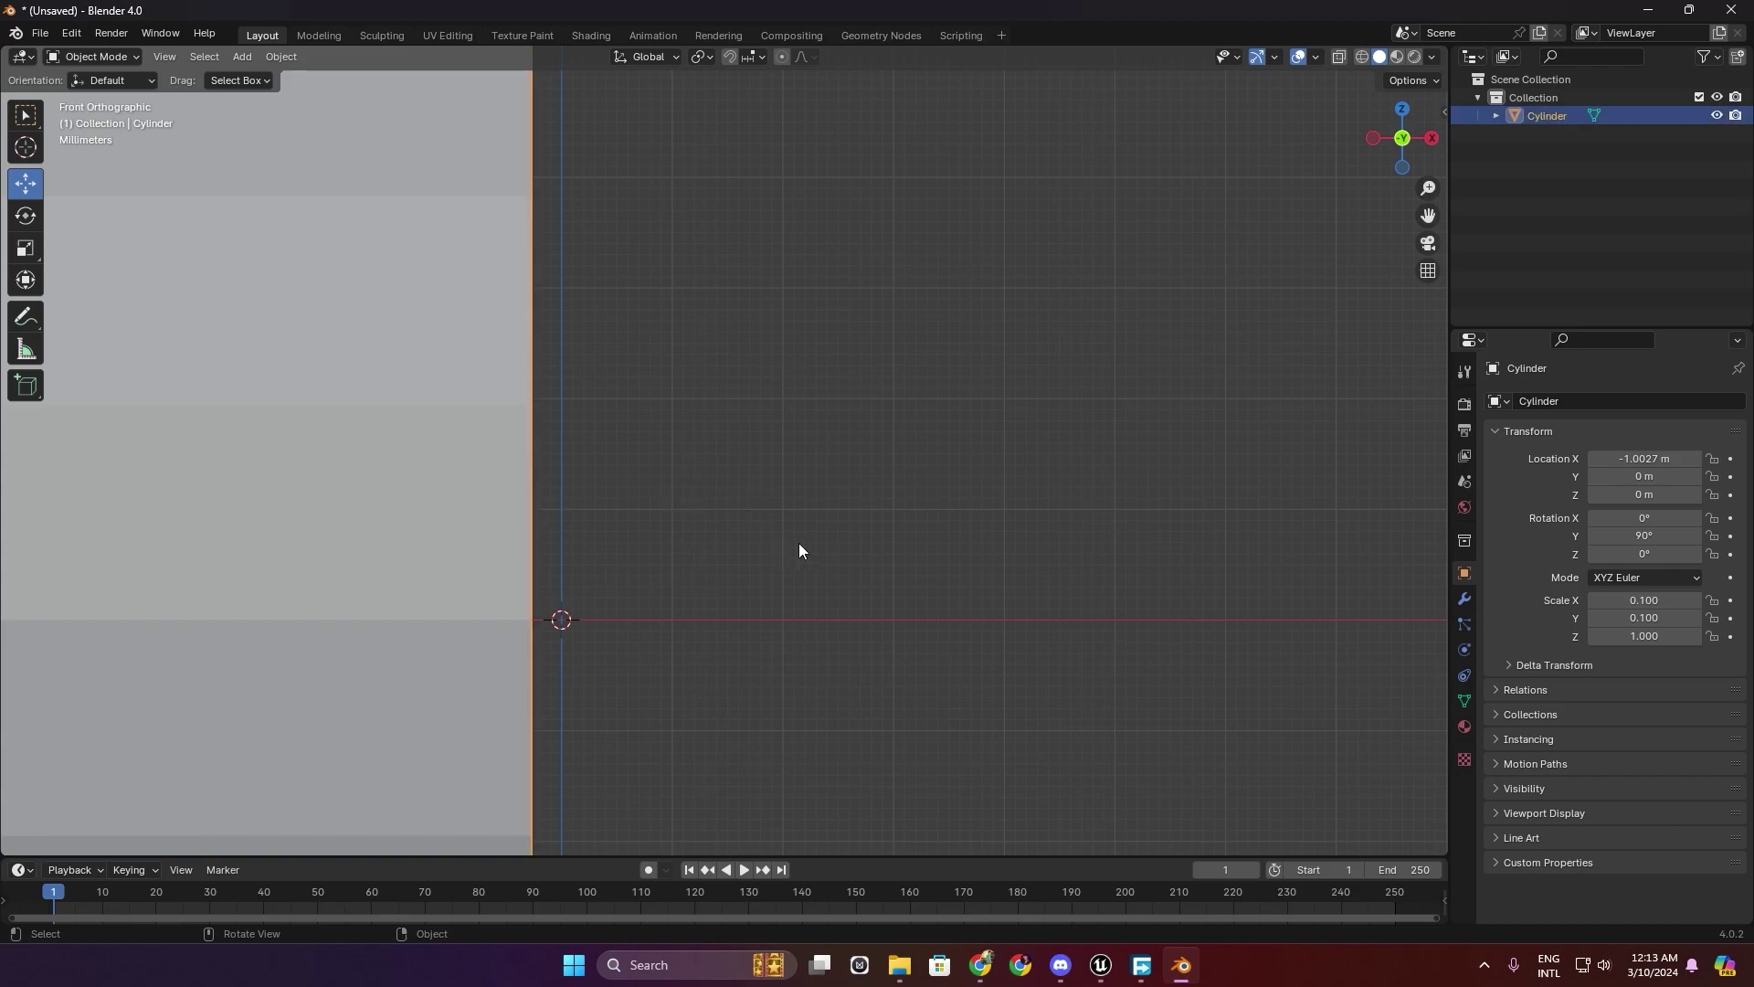
key("g")
key("x")
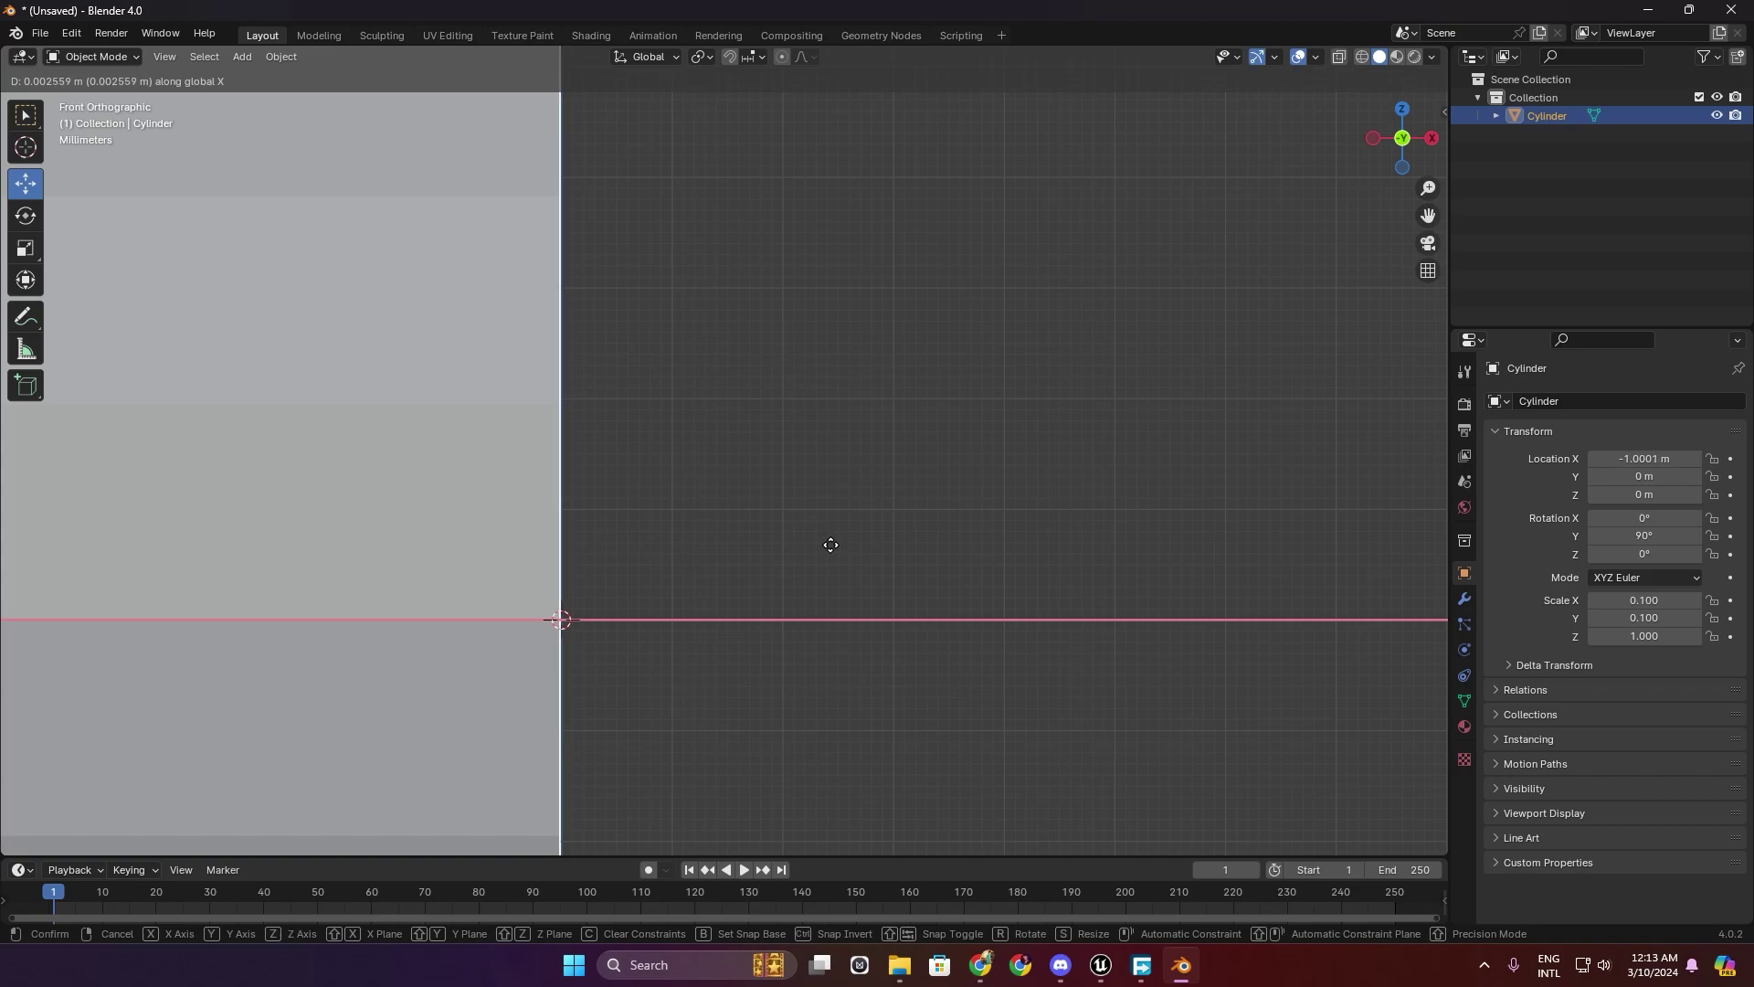
left_click(831, 545)
Set the cylinder's X location to exactly -1 m and check it in Edit and Object Mode.
left_click(1660, 458)
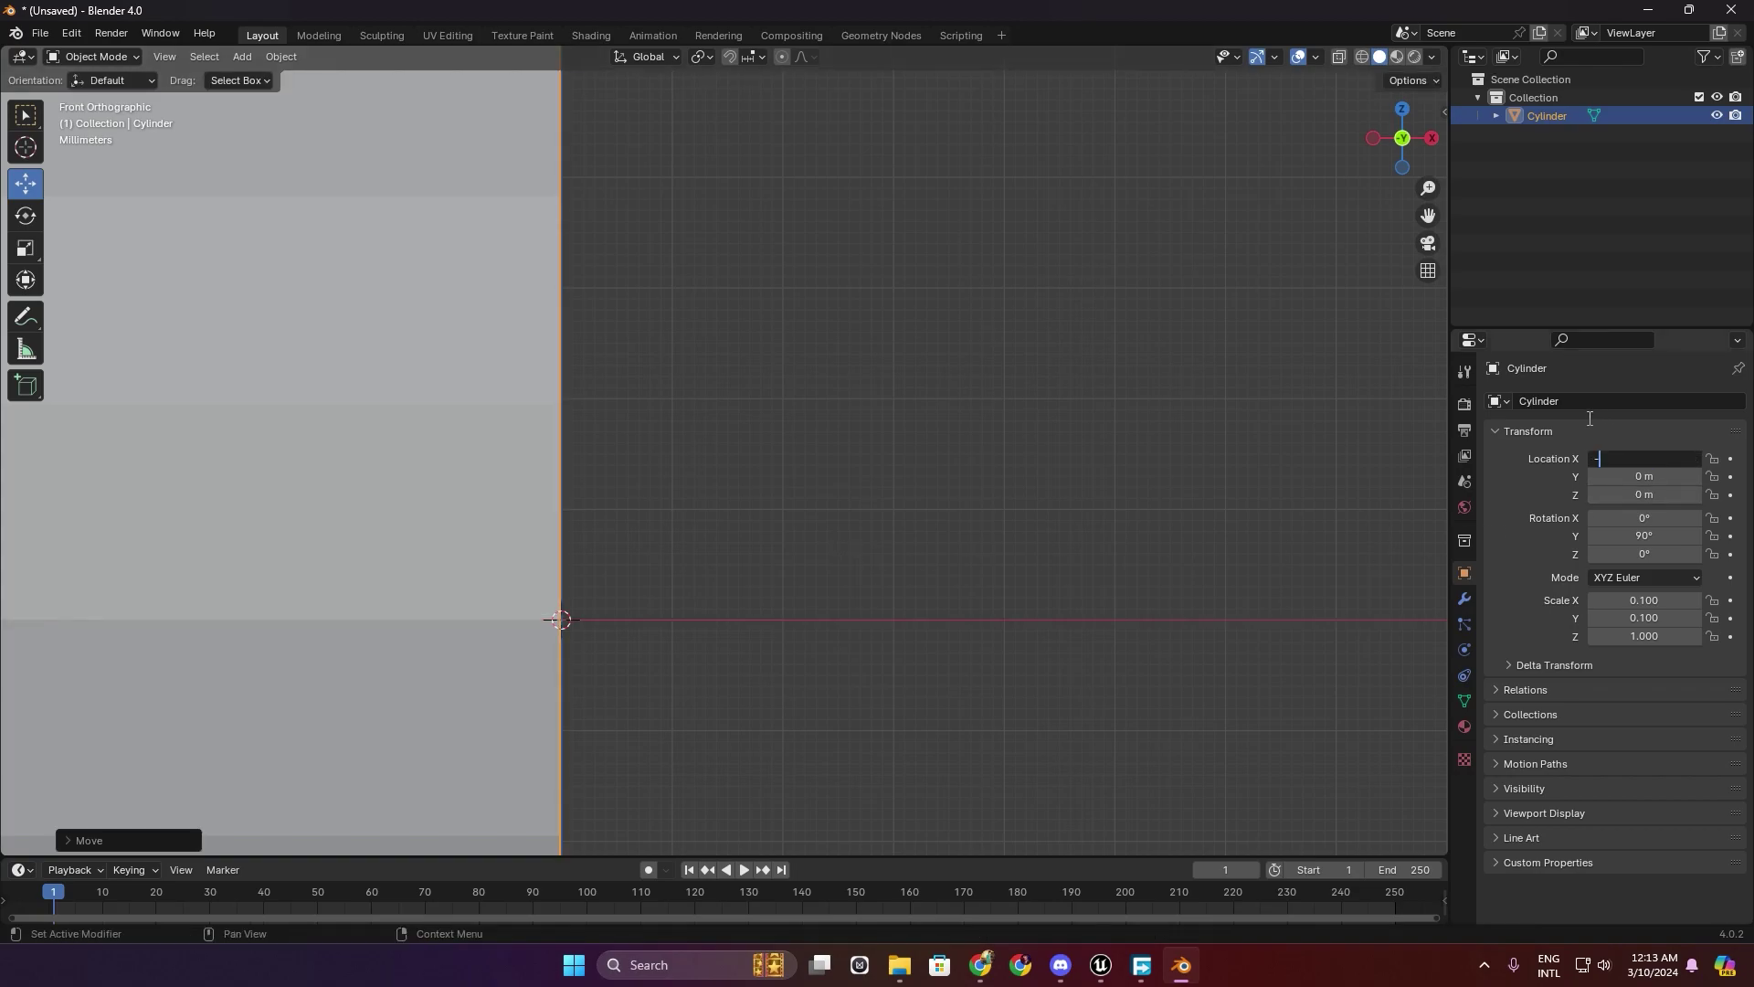
type("1")
key("Return")
left_click(825, 480)
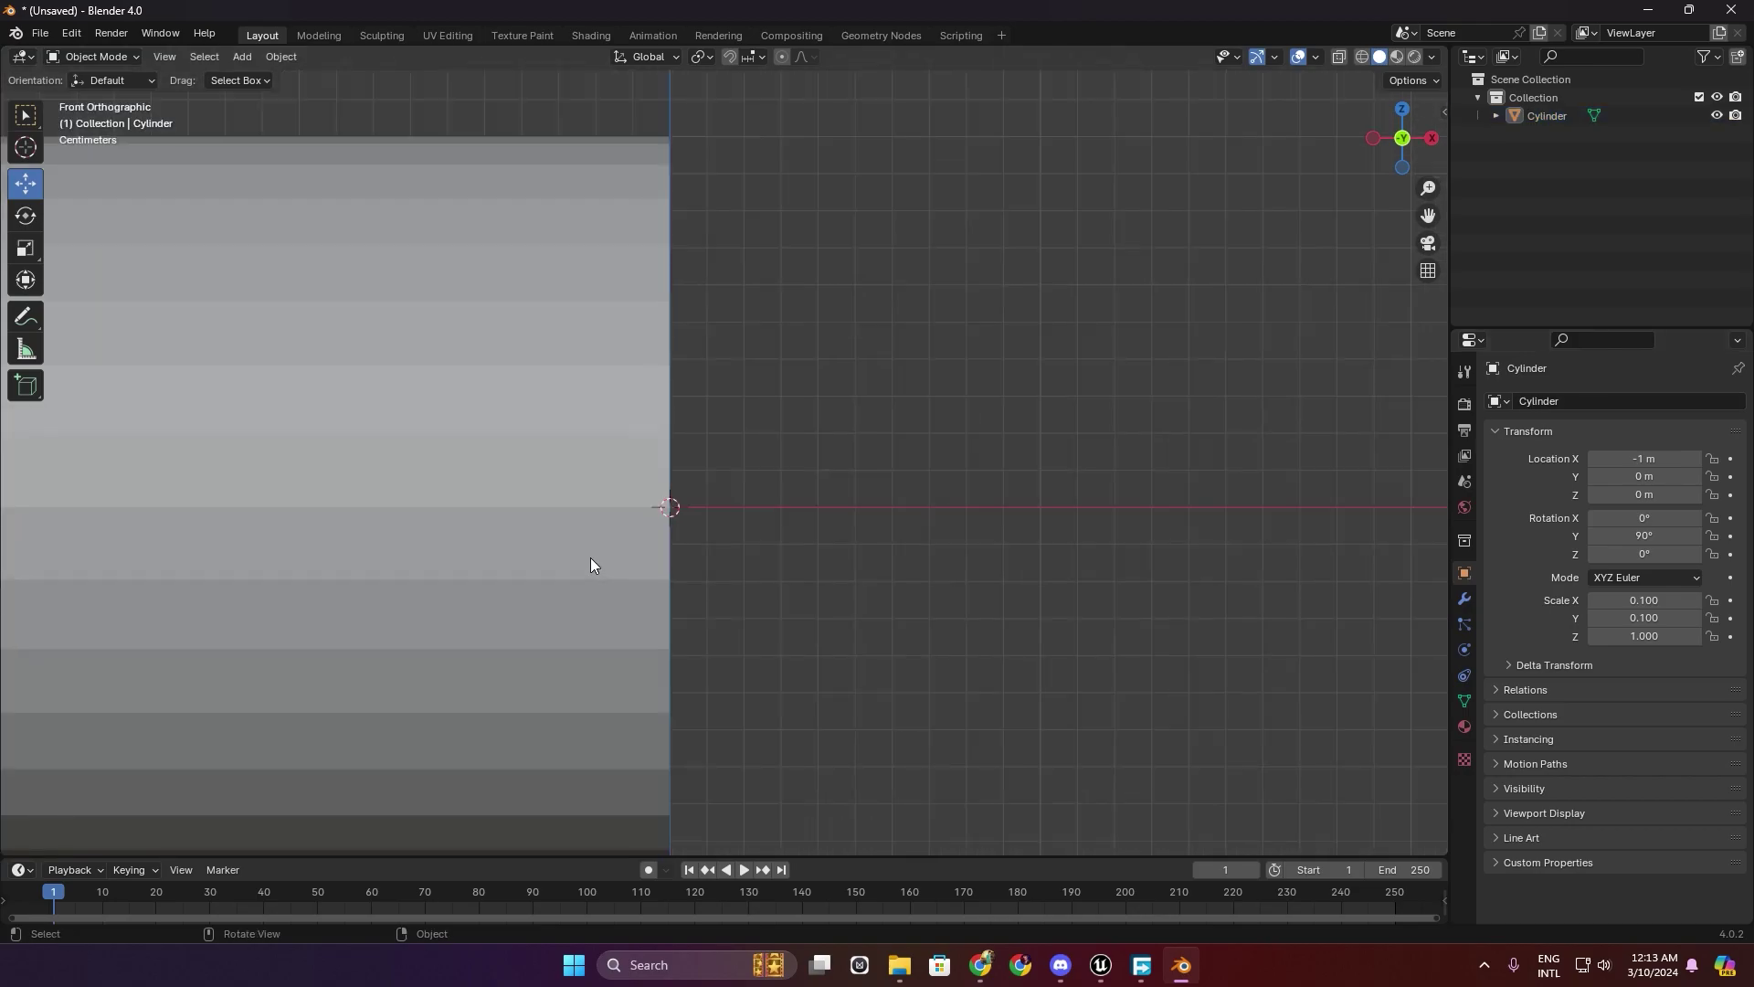
scroll(590, 558, "down", 15)
middle_click_drag(588, 519, 579, 543)
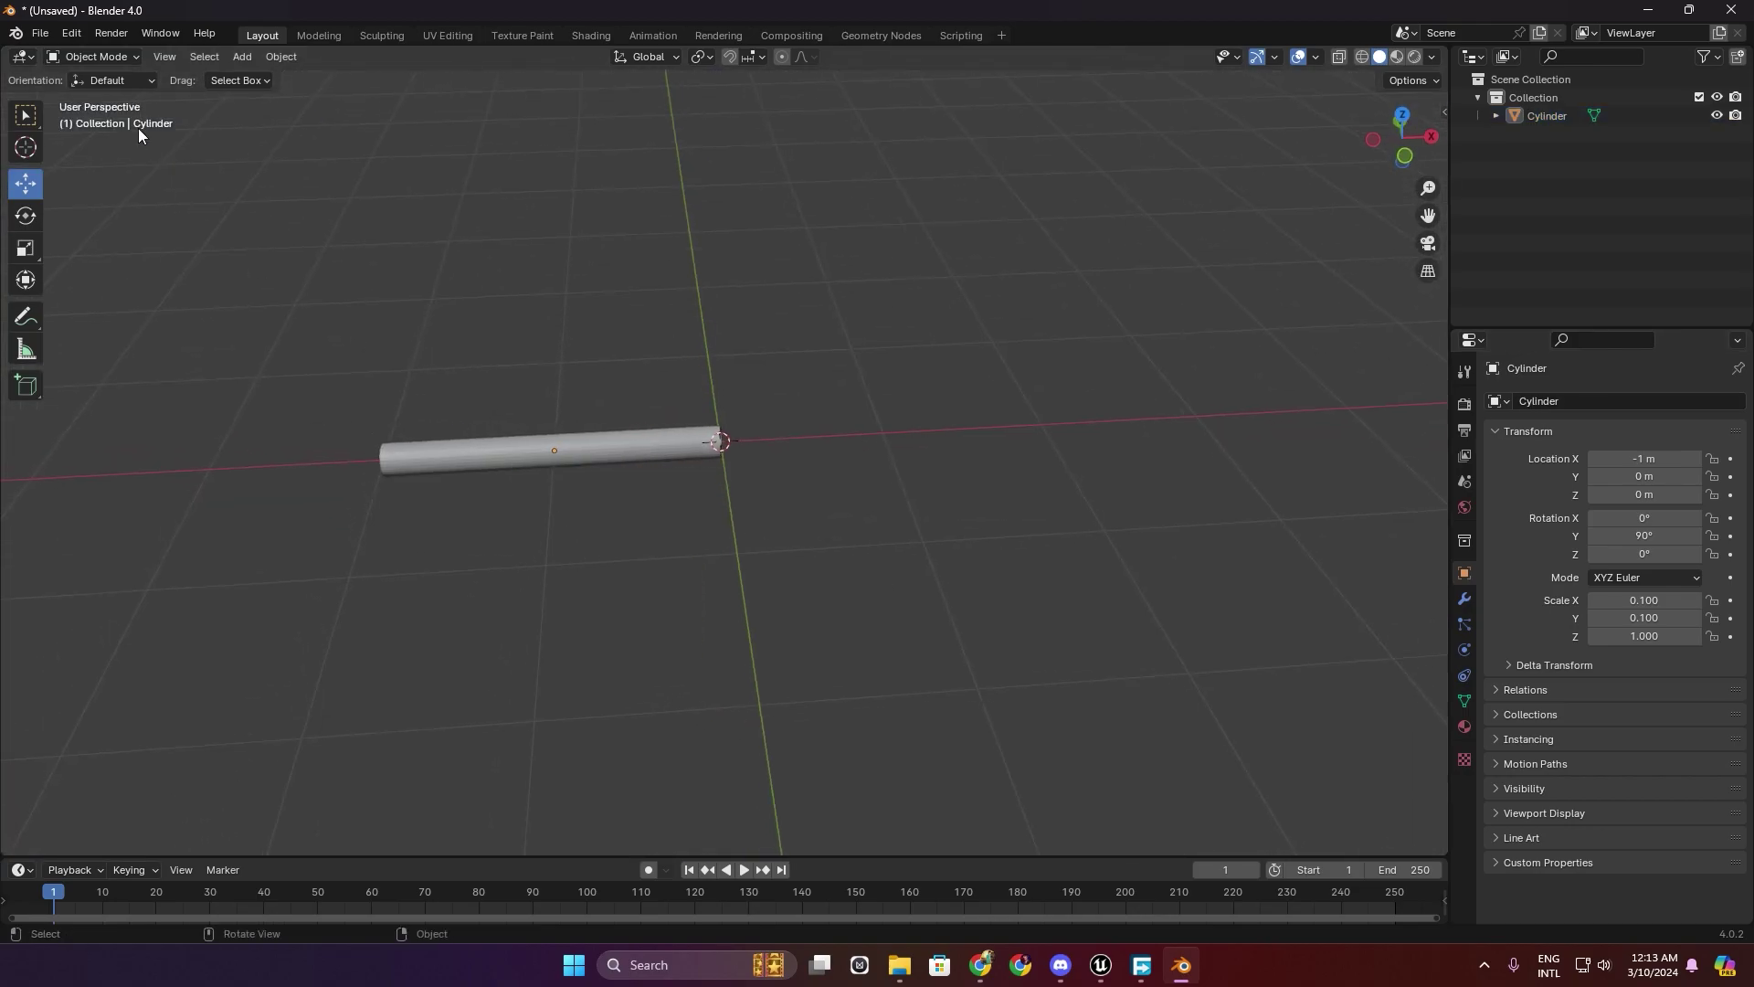
left_click(677, 462)
scroll(674, 468, "up", 5)
key("Tab")
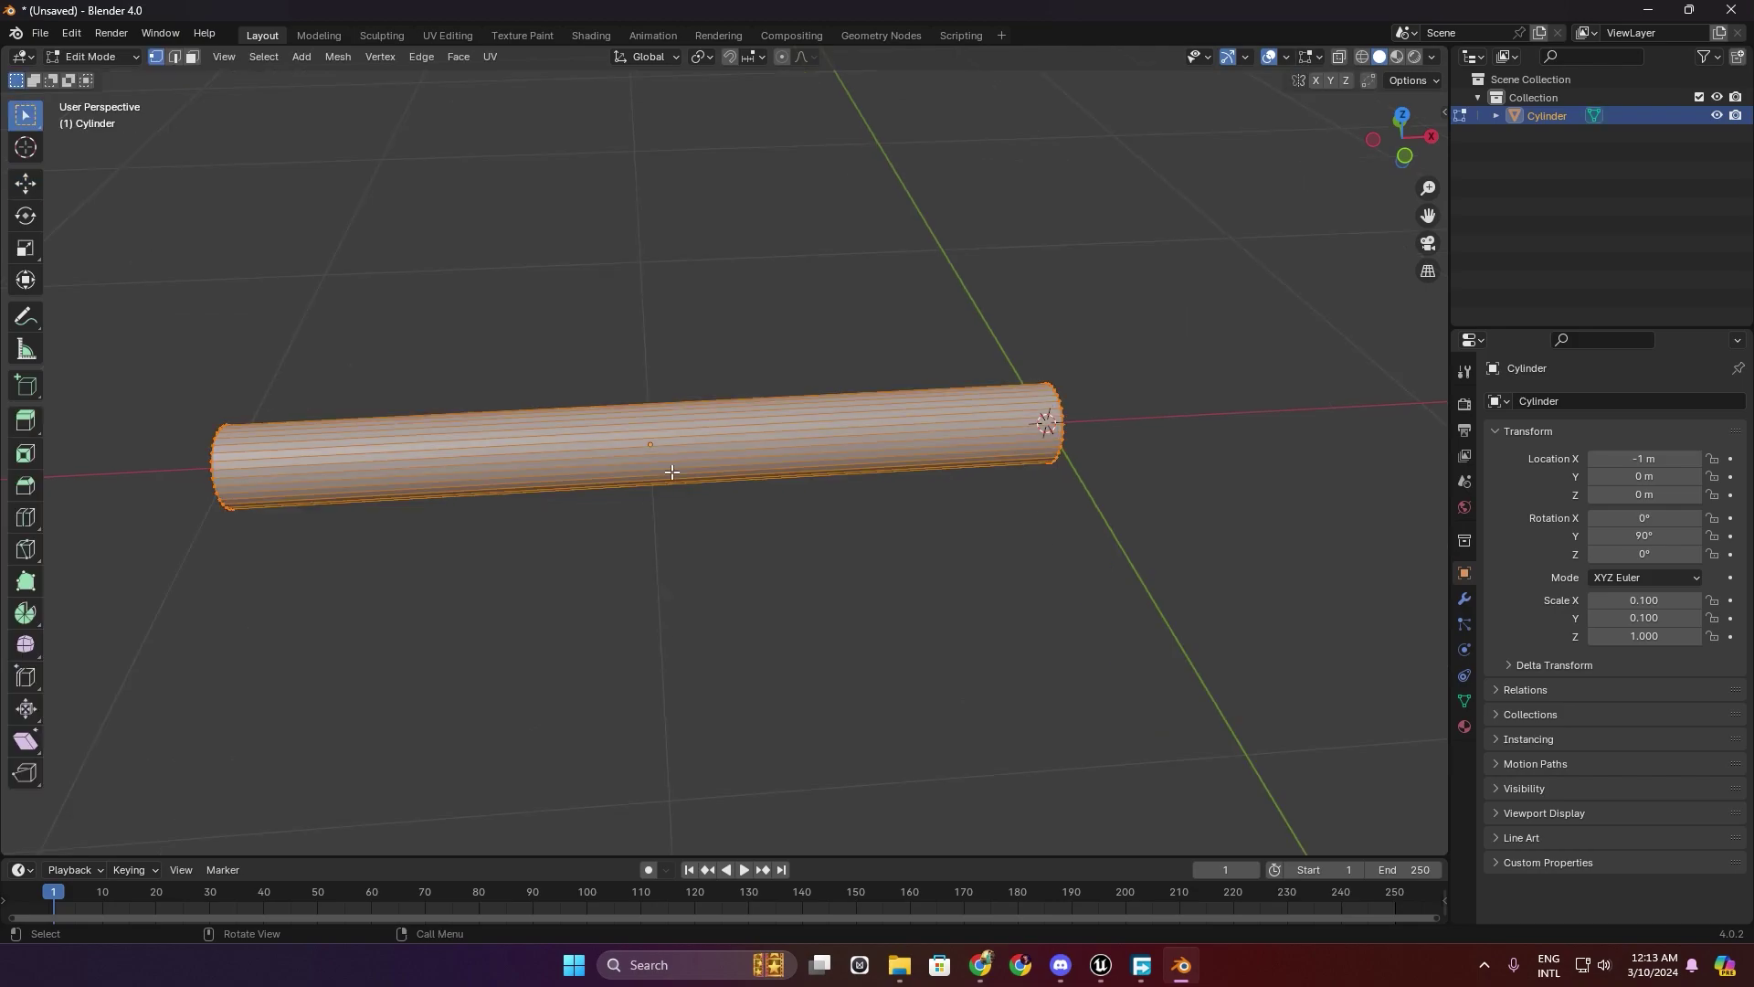
mouse_move(532, 470)
middle_mouse_down()
mouse_move(764, 407)
mouse_move(577, 462)
mouse_move(525, 445)
middle_mouse_up()
key("Tab")
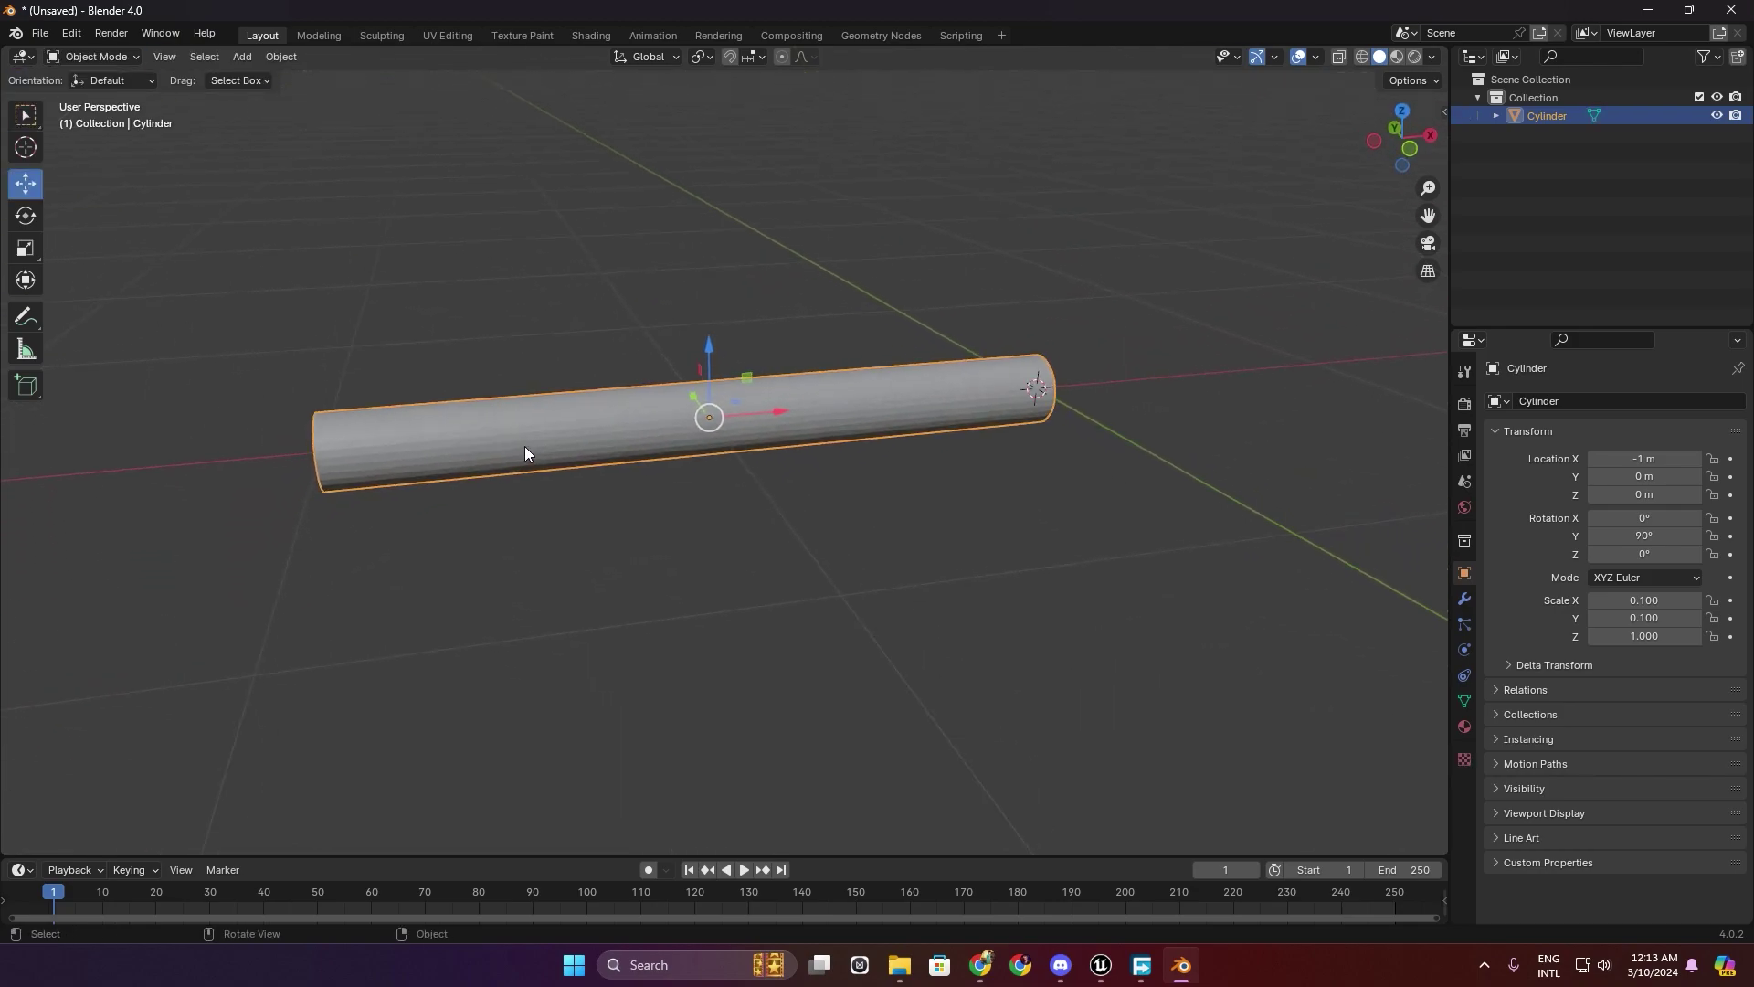
scroll(592, 463, "down", 5)
Apply all transforms so the rod reads location 0, rotation 0° and scale 1.
key("ctrl+a")
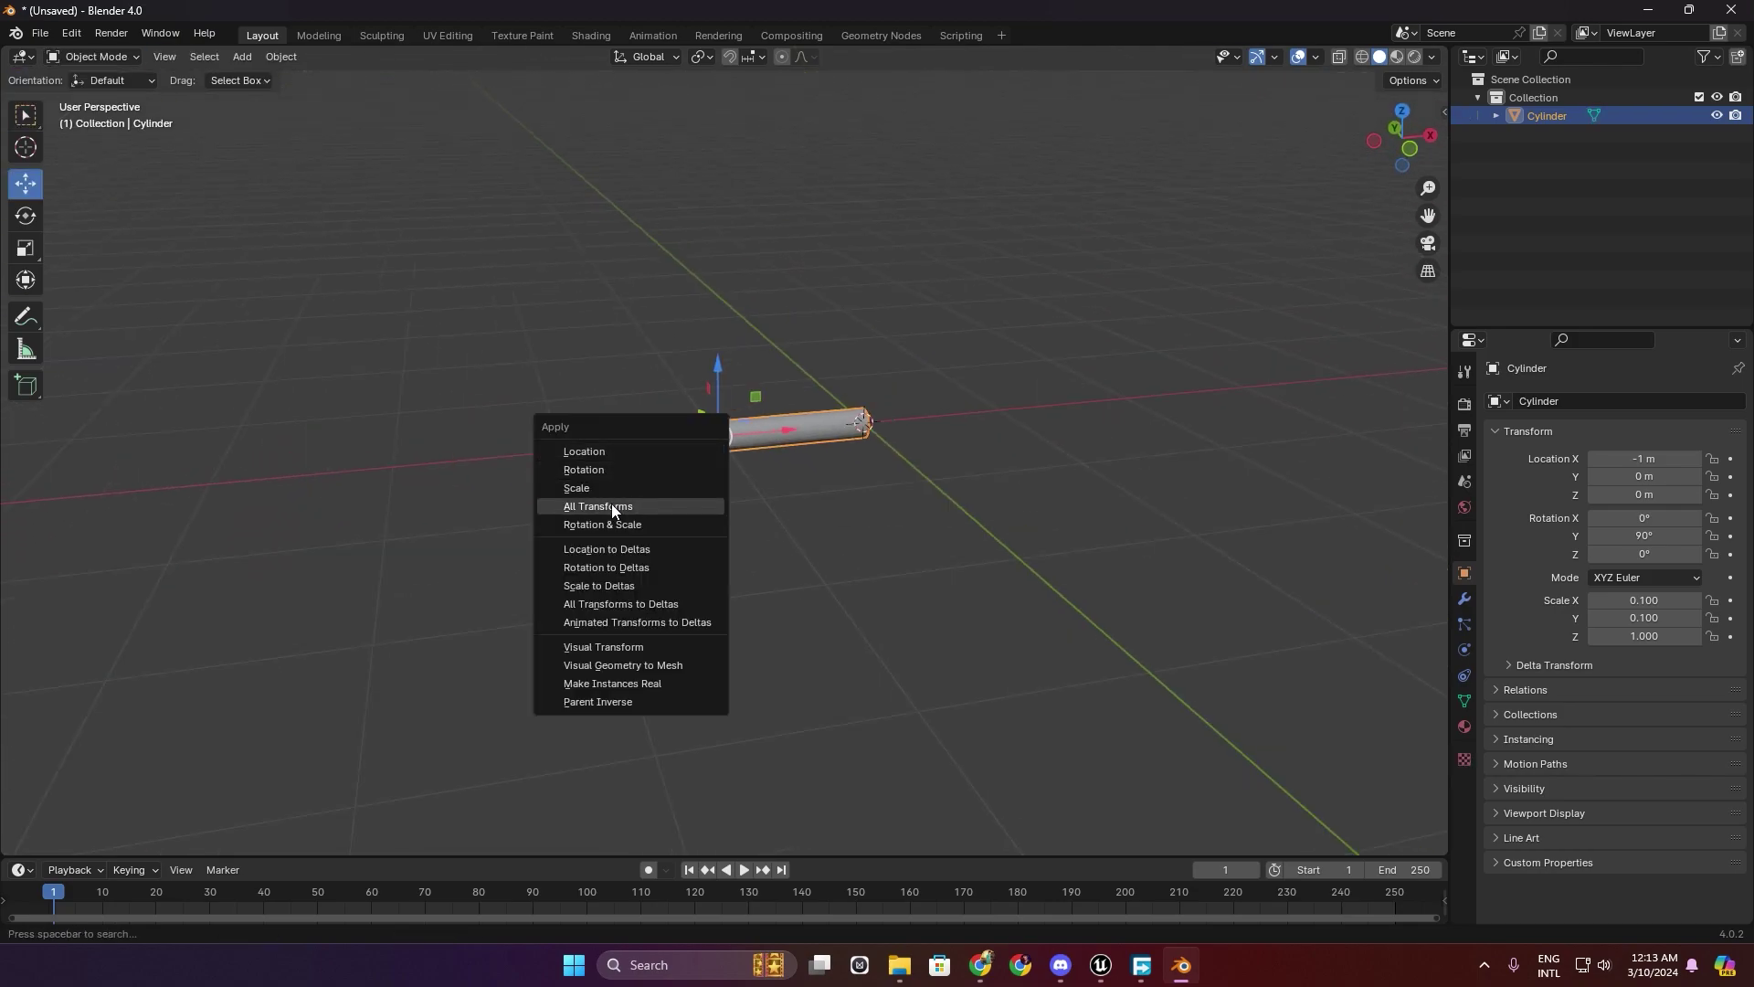
left_click(611, 502)
middle_click_drag(868, 459, 720, 487)
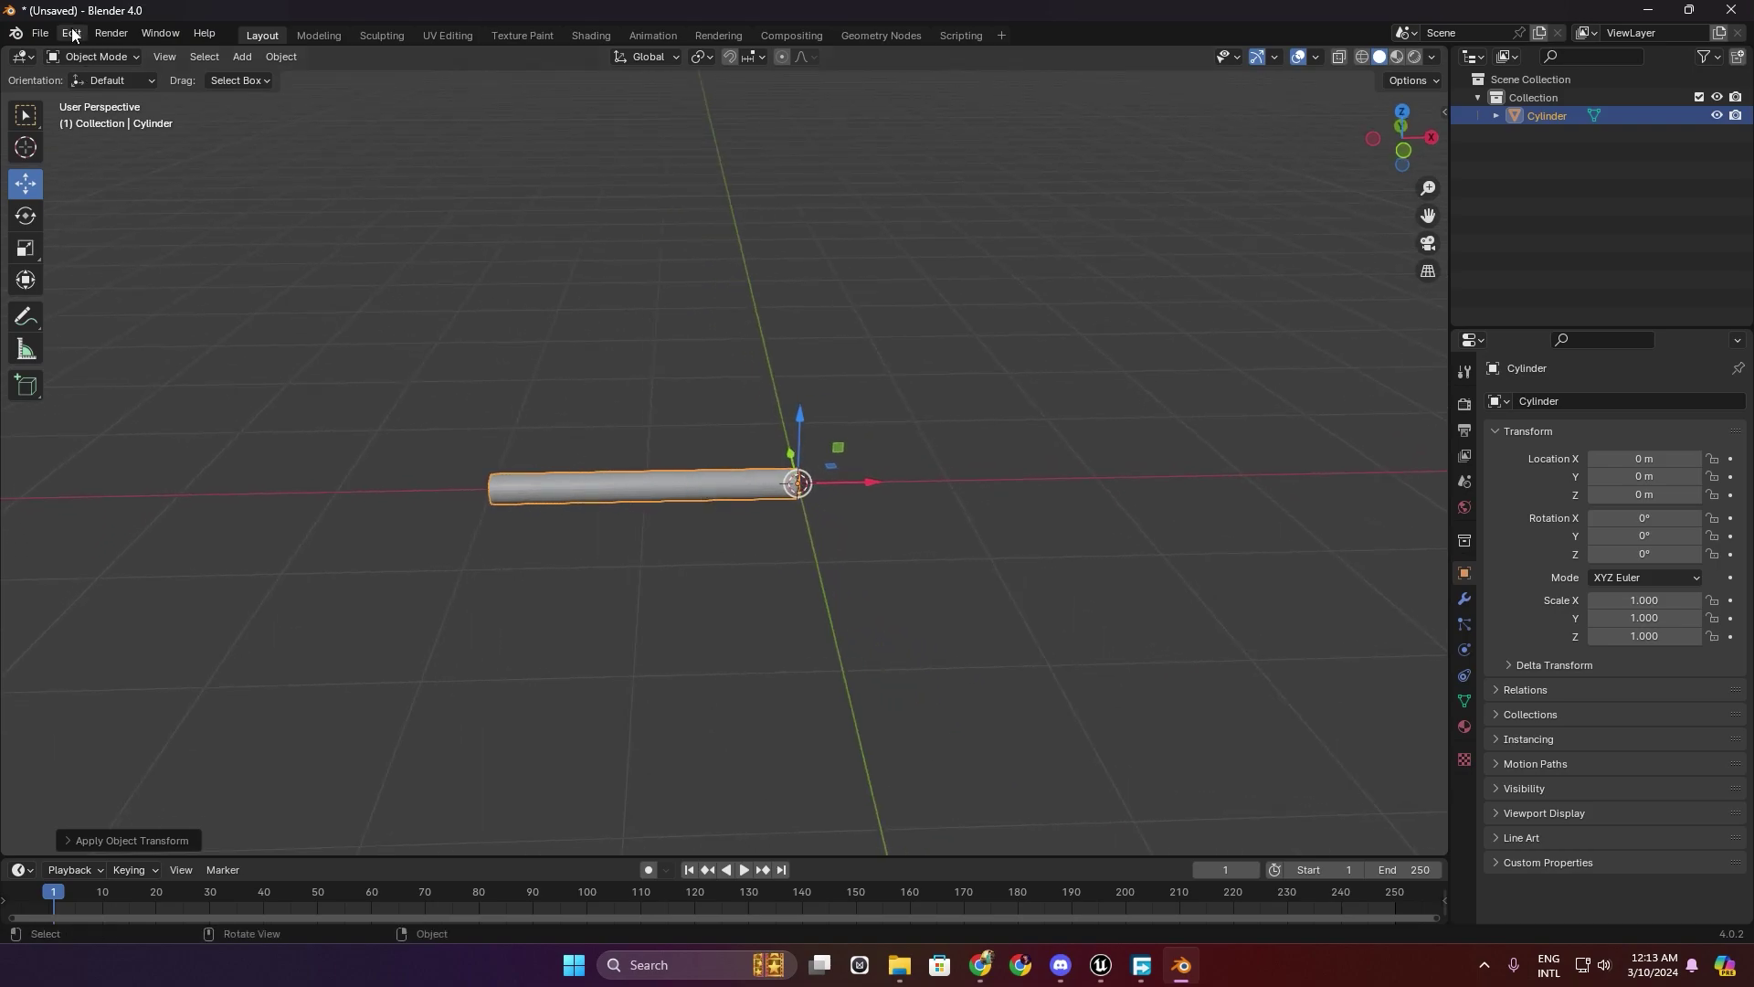
Export the cylinder as an FBX named Laser to the Desktop.
left_click(40, 34)
mouse_move(143, 310)
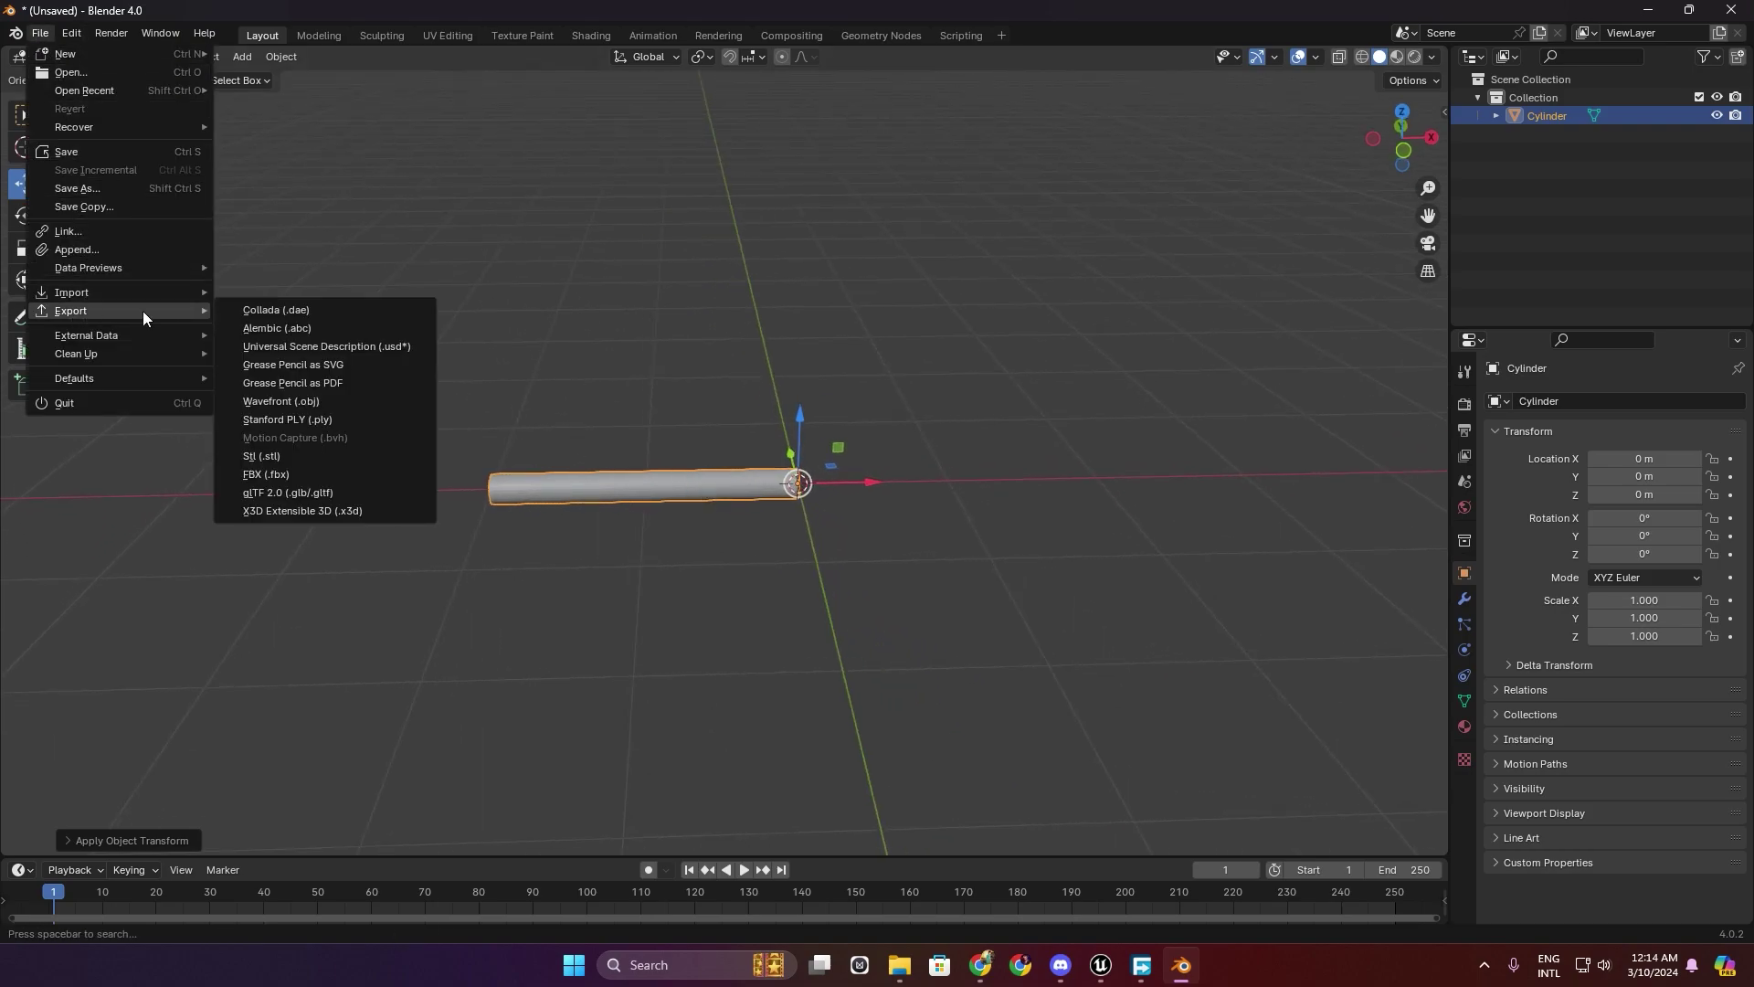
left_click(293, 475)
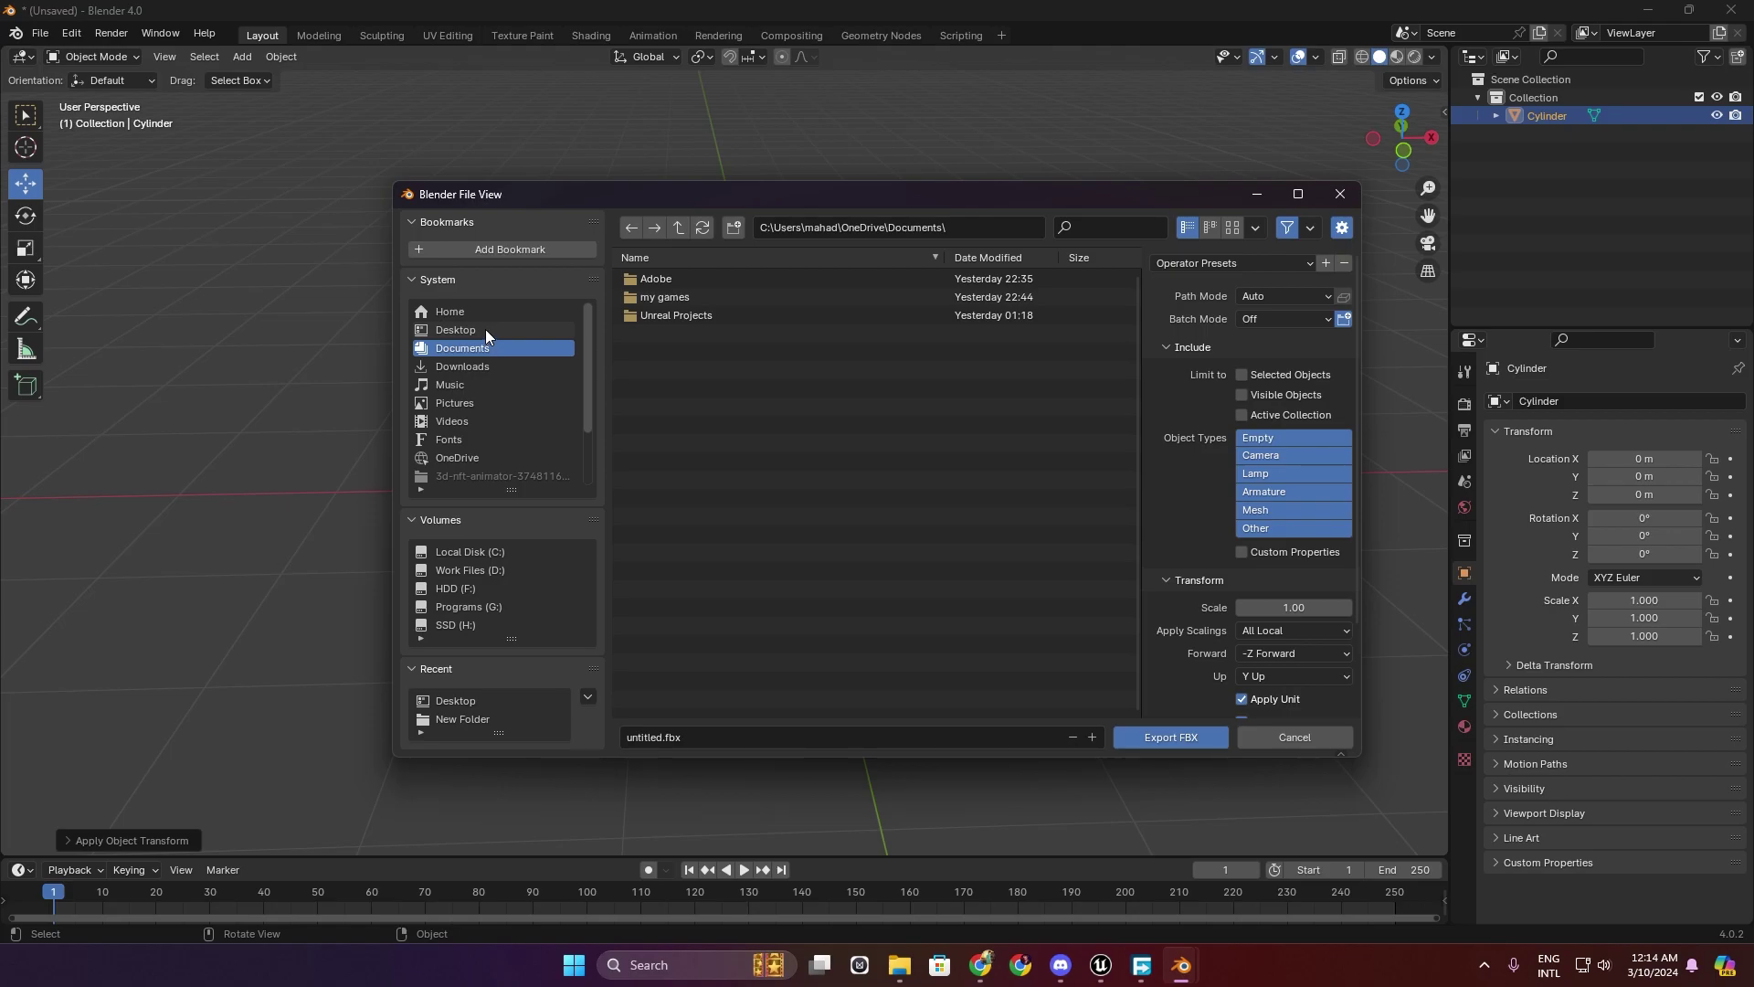
left_click(712, 741)
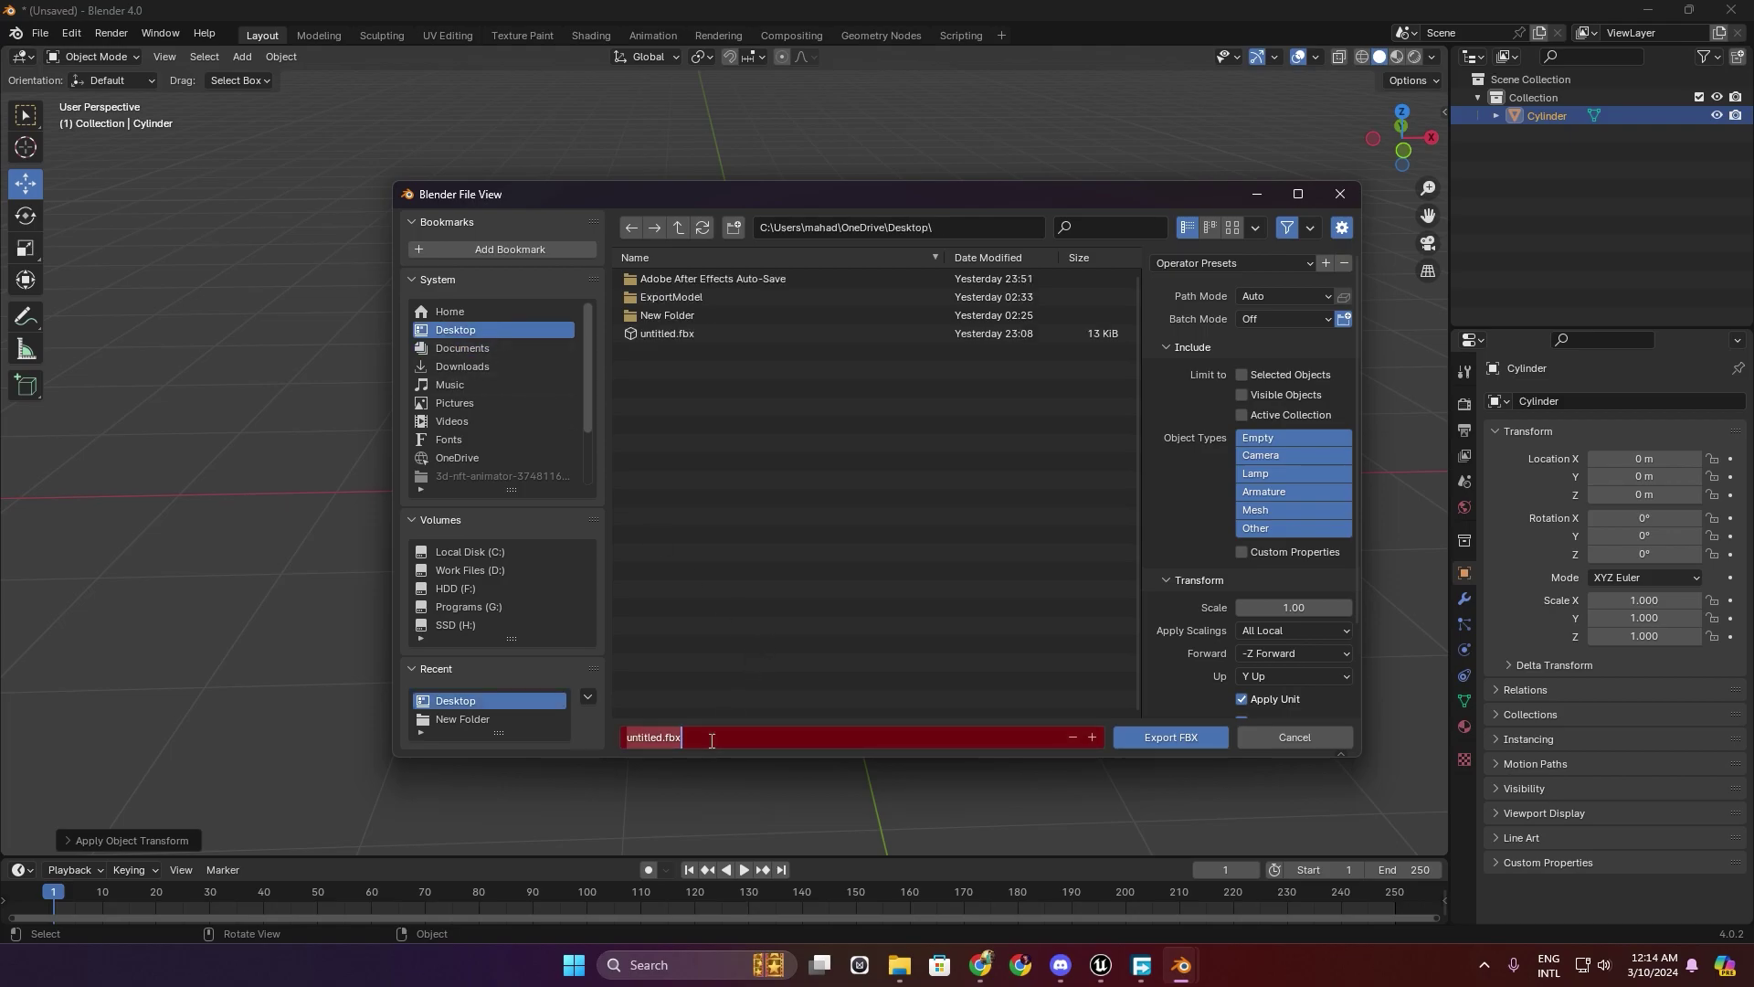
type("Laser")
left_click(1151, 736)
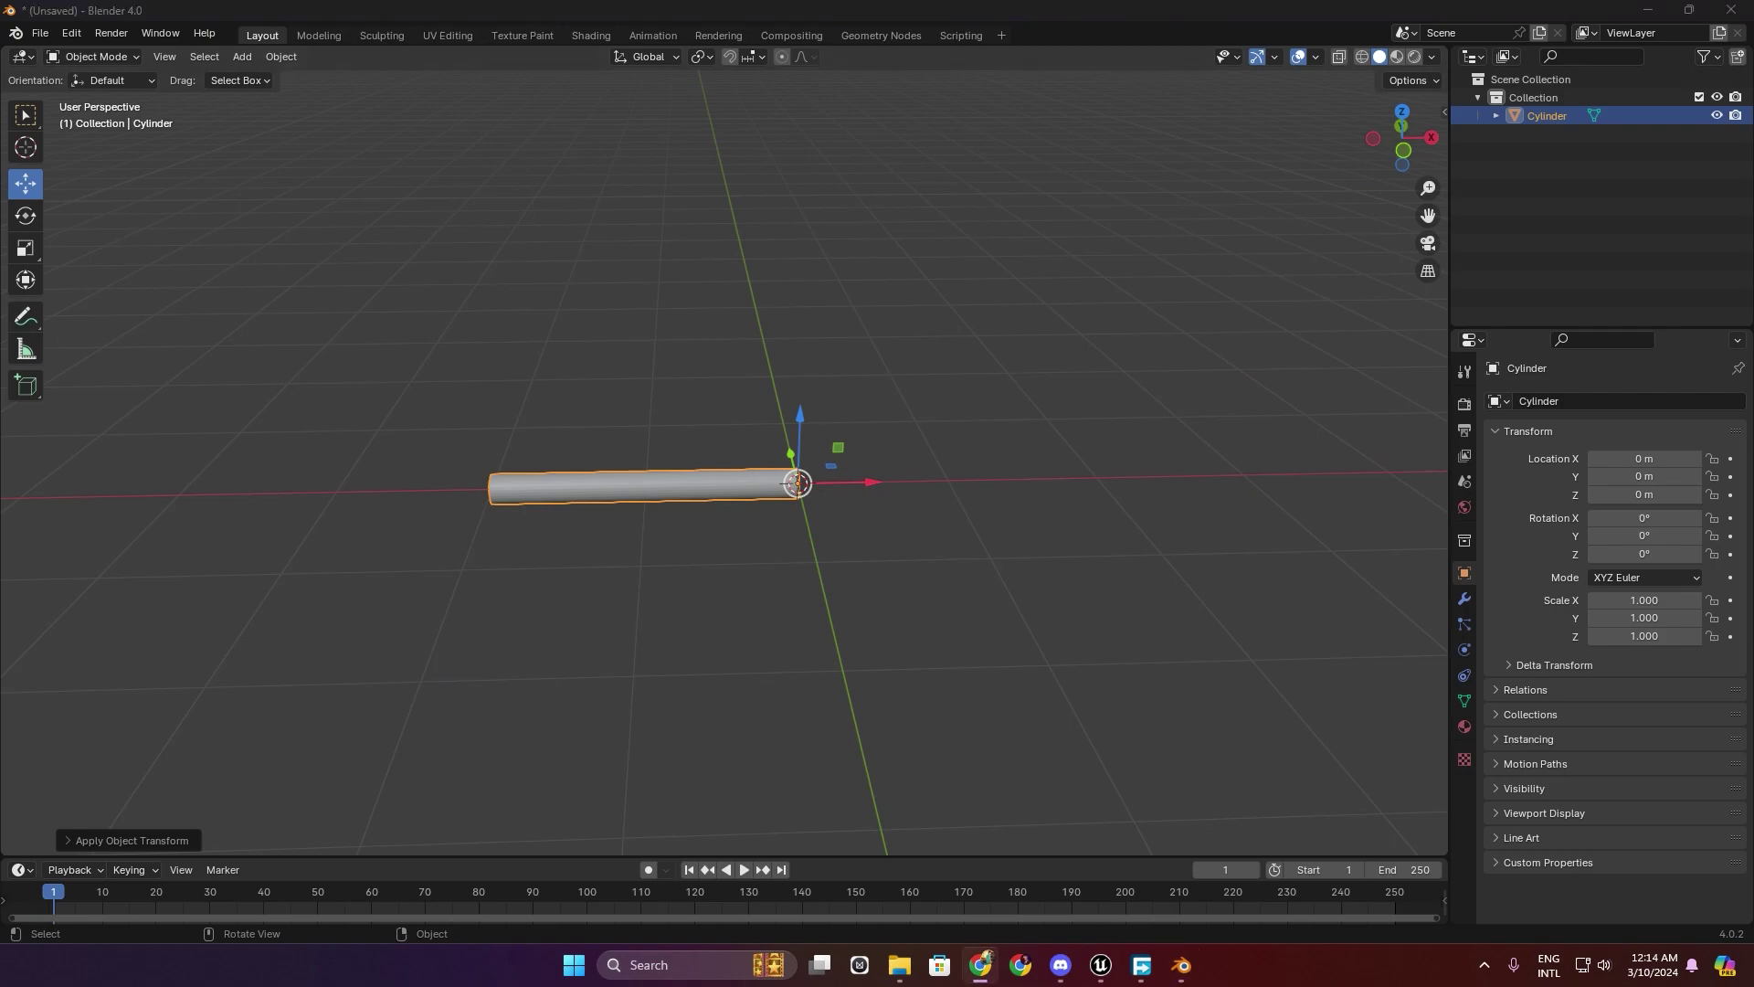
Import Laser.fbx into the ThirdPerson/Laser folder as a static mesh, save, and close the extra windows.
key("alt+Tab")
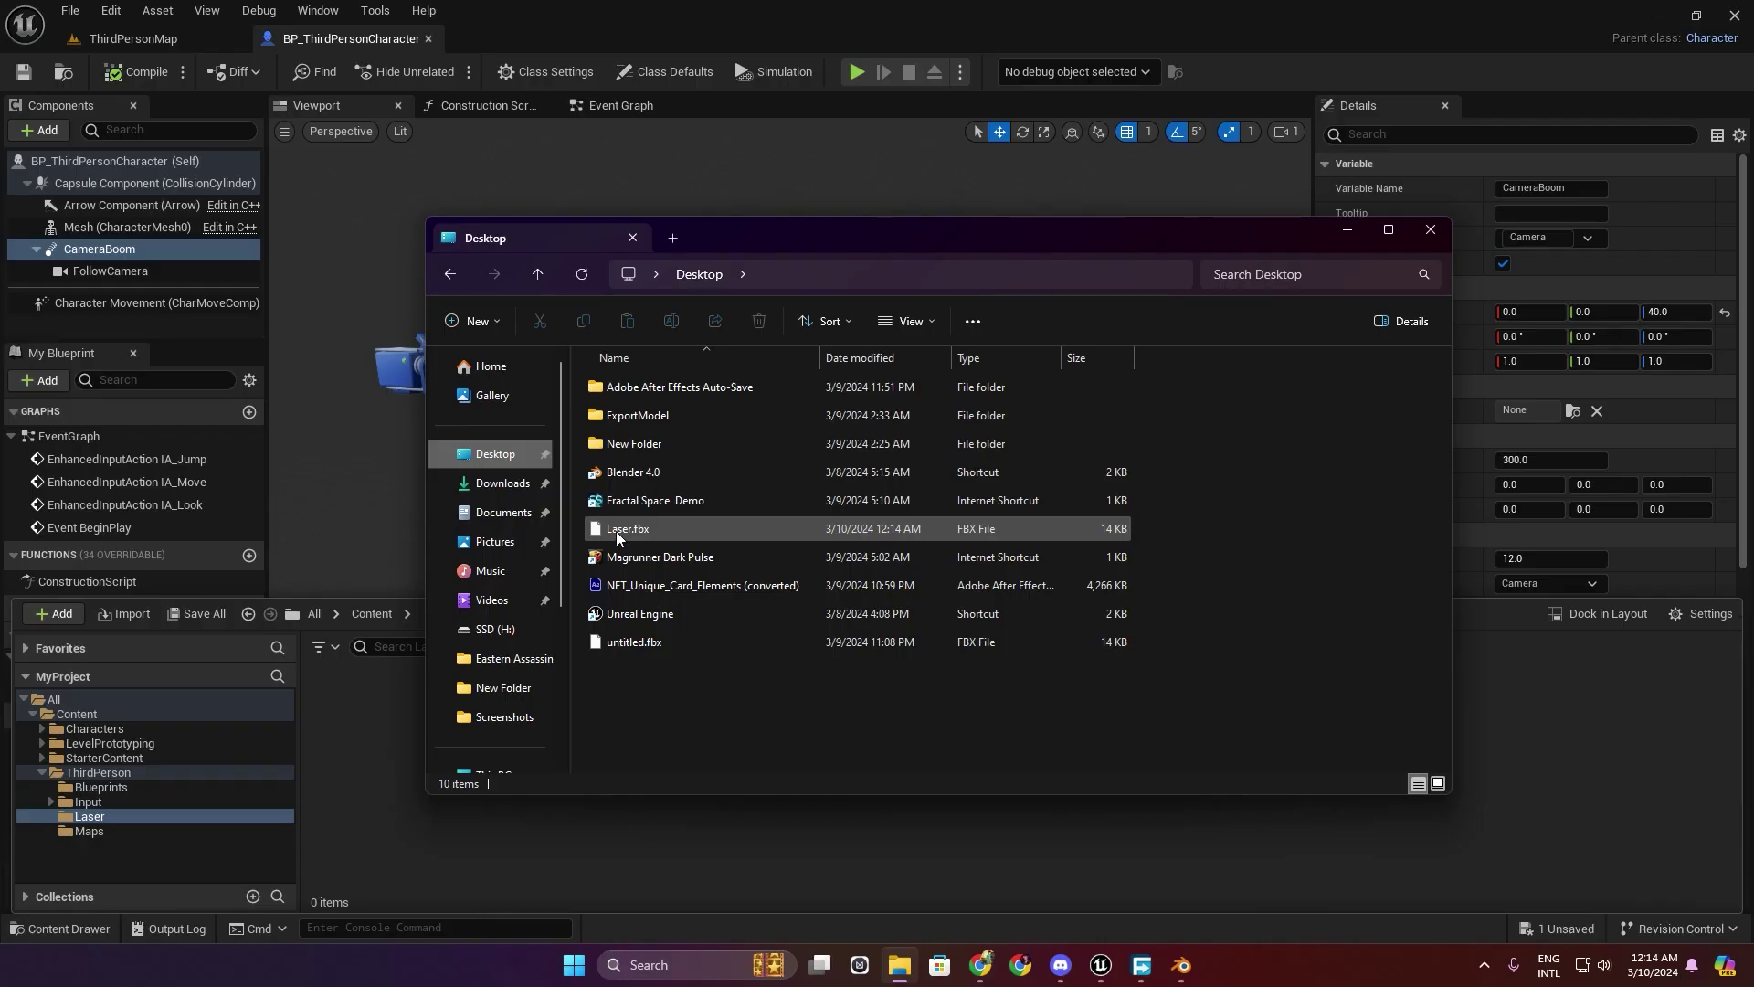
mouse_move(615, 530)
left_mouse_down()
mouse_move(698, 829)
mouse_move(607, 829)
left_mouse_up()
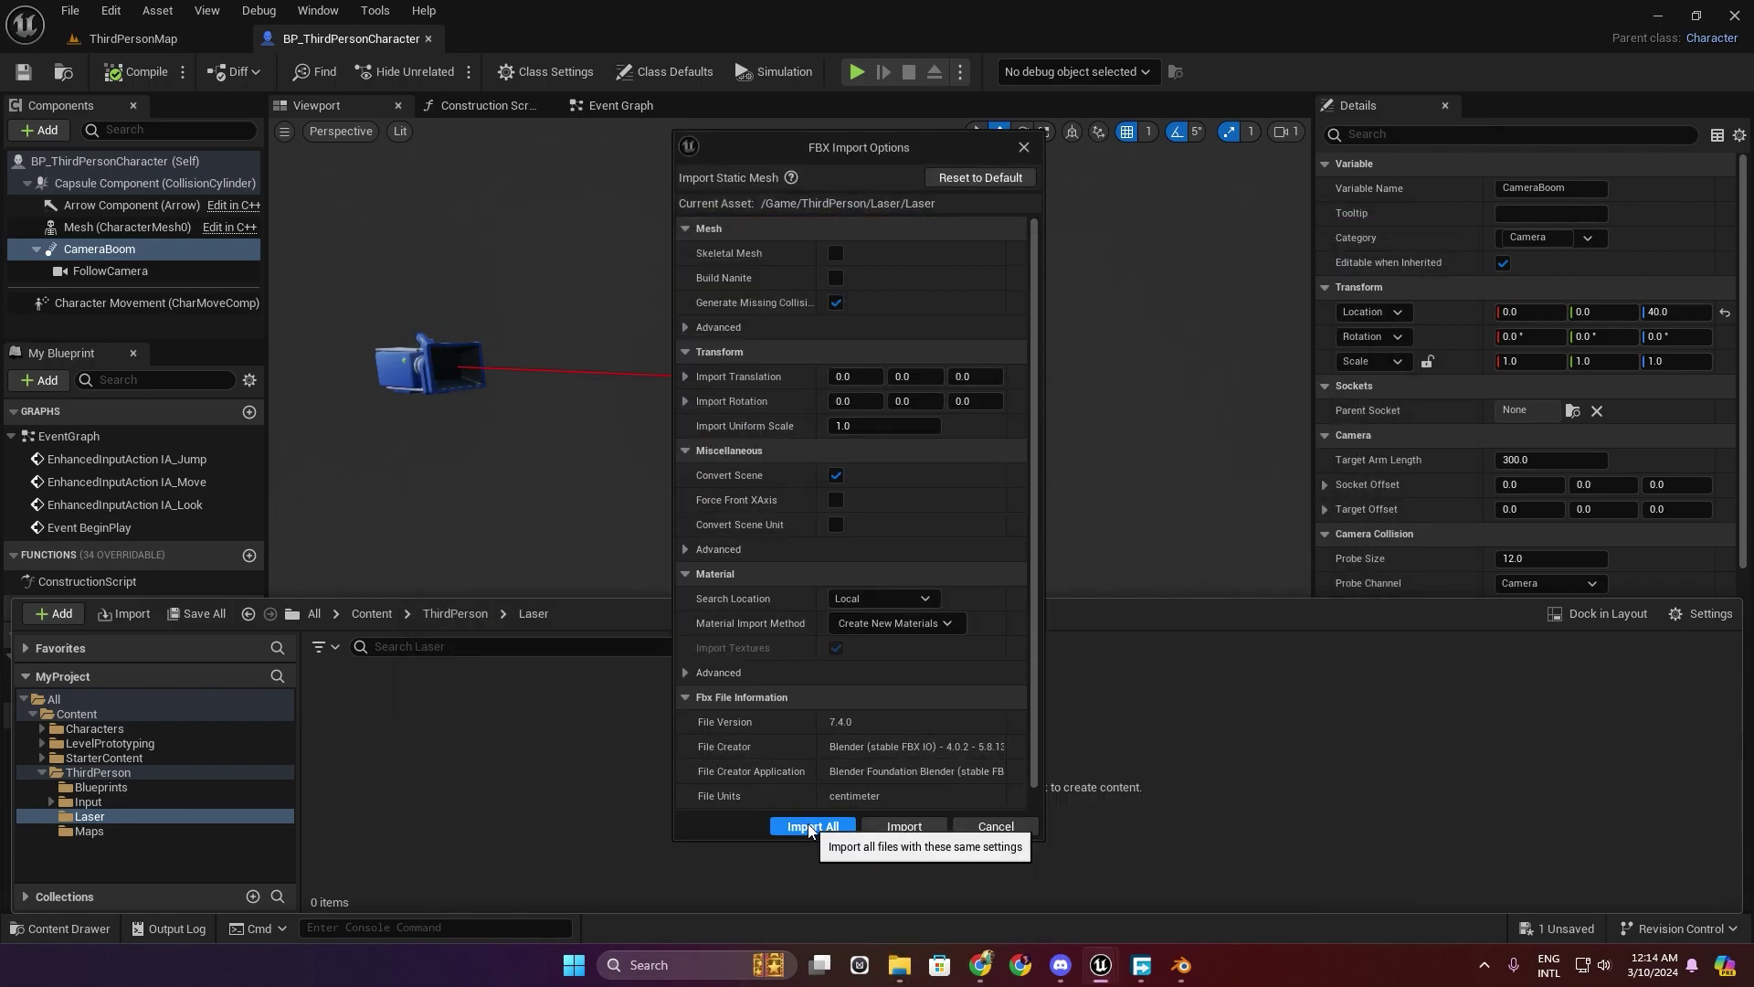
left_click(813, 826)
left_click(979, 965)
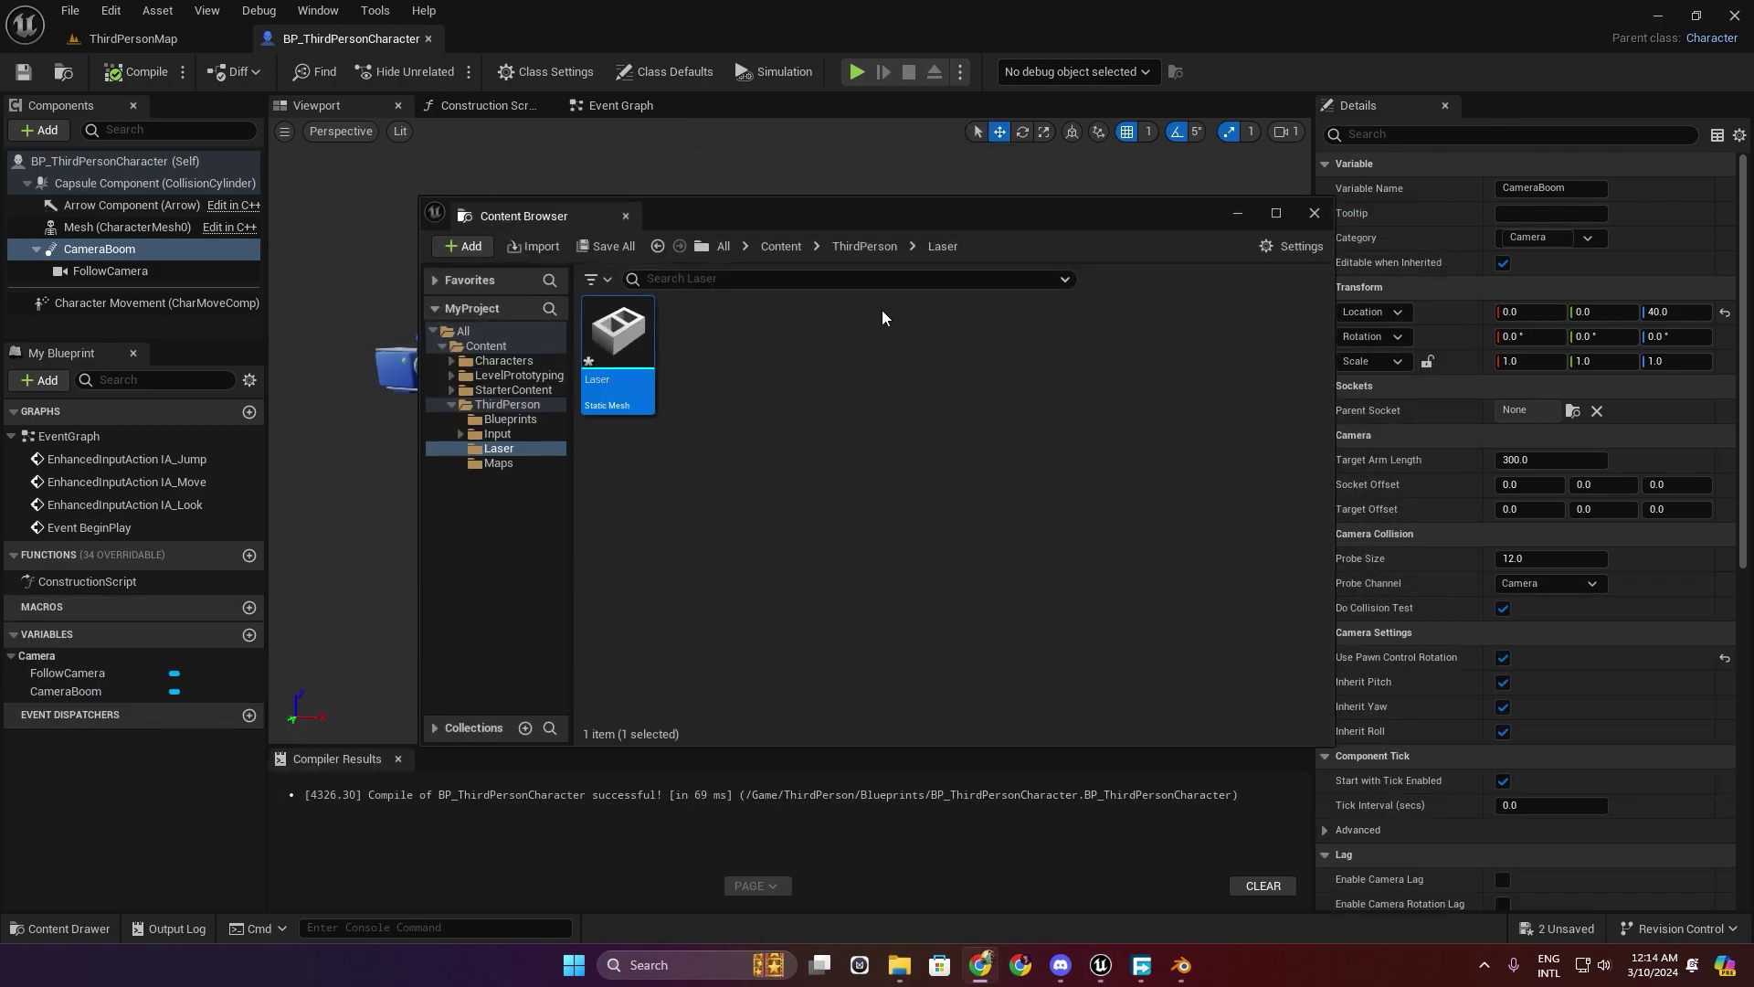
key("ctrl+s")
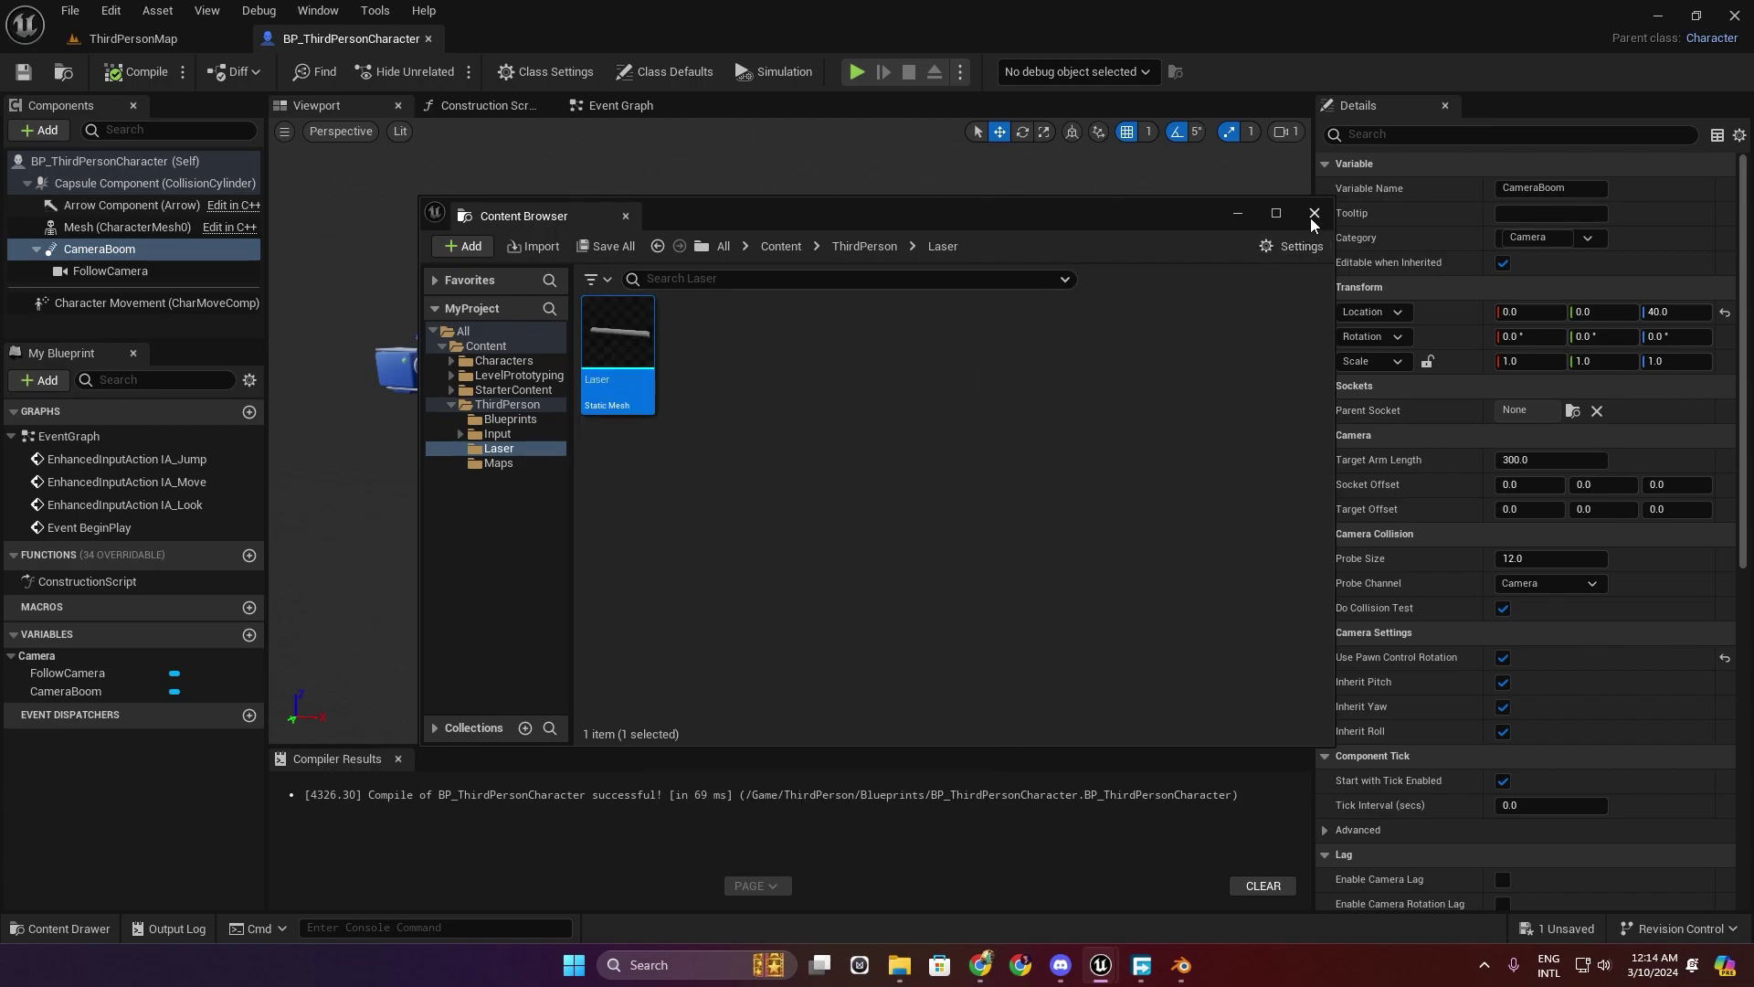
left_click(1313, 215)
left_click(1314, 215)
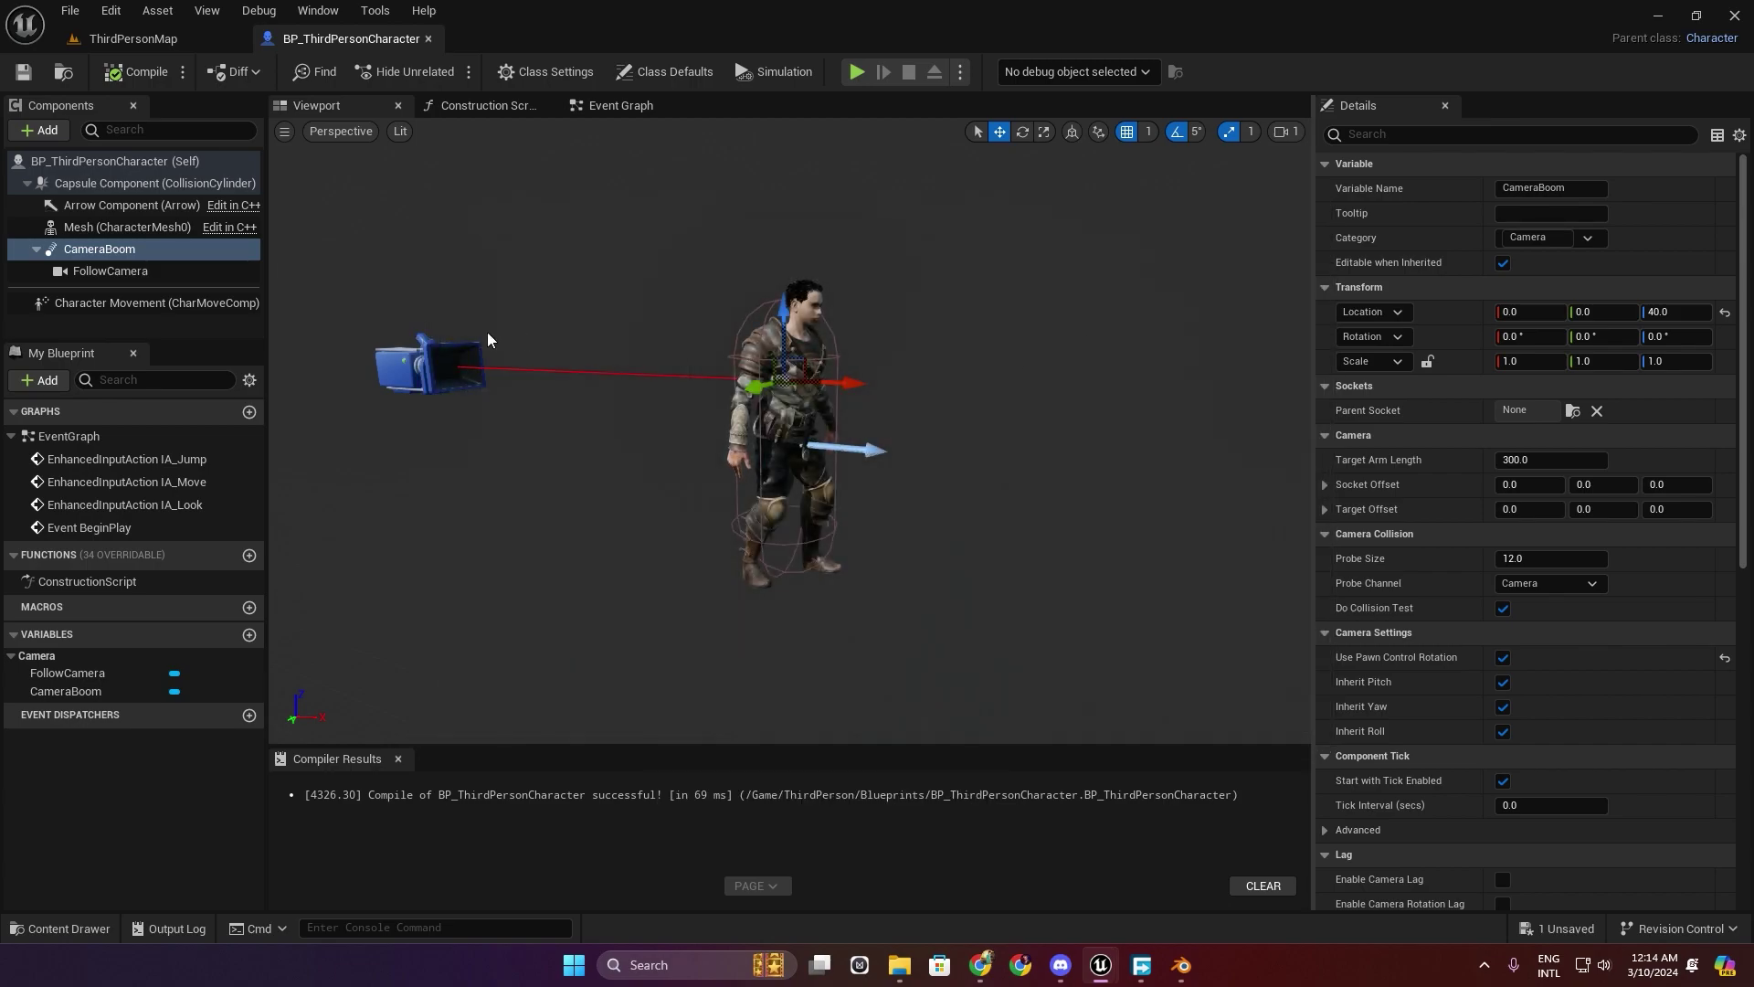
Create an Actor Blueprint named Laserc in the Laser folder.
left_click(73, 925)
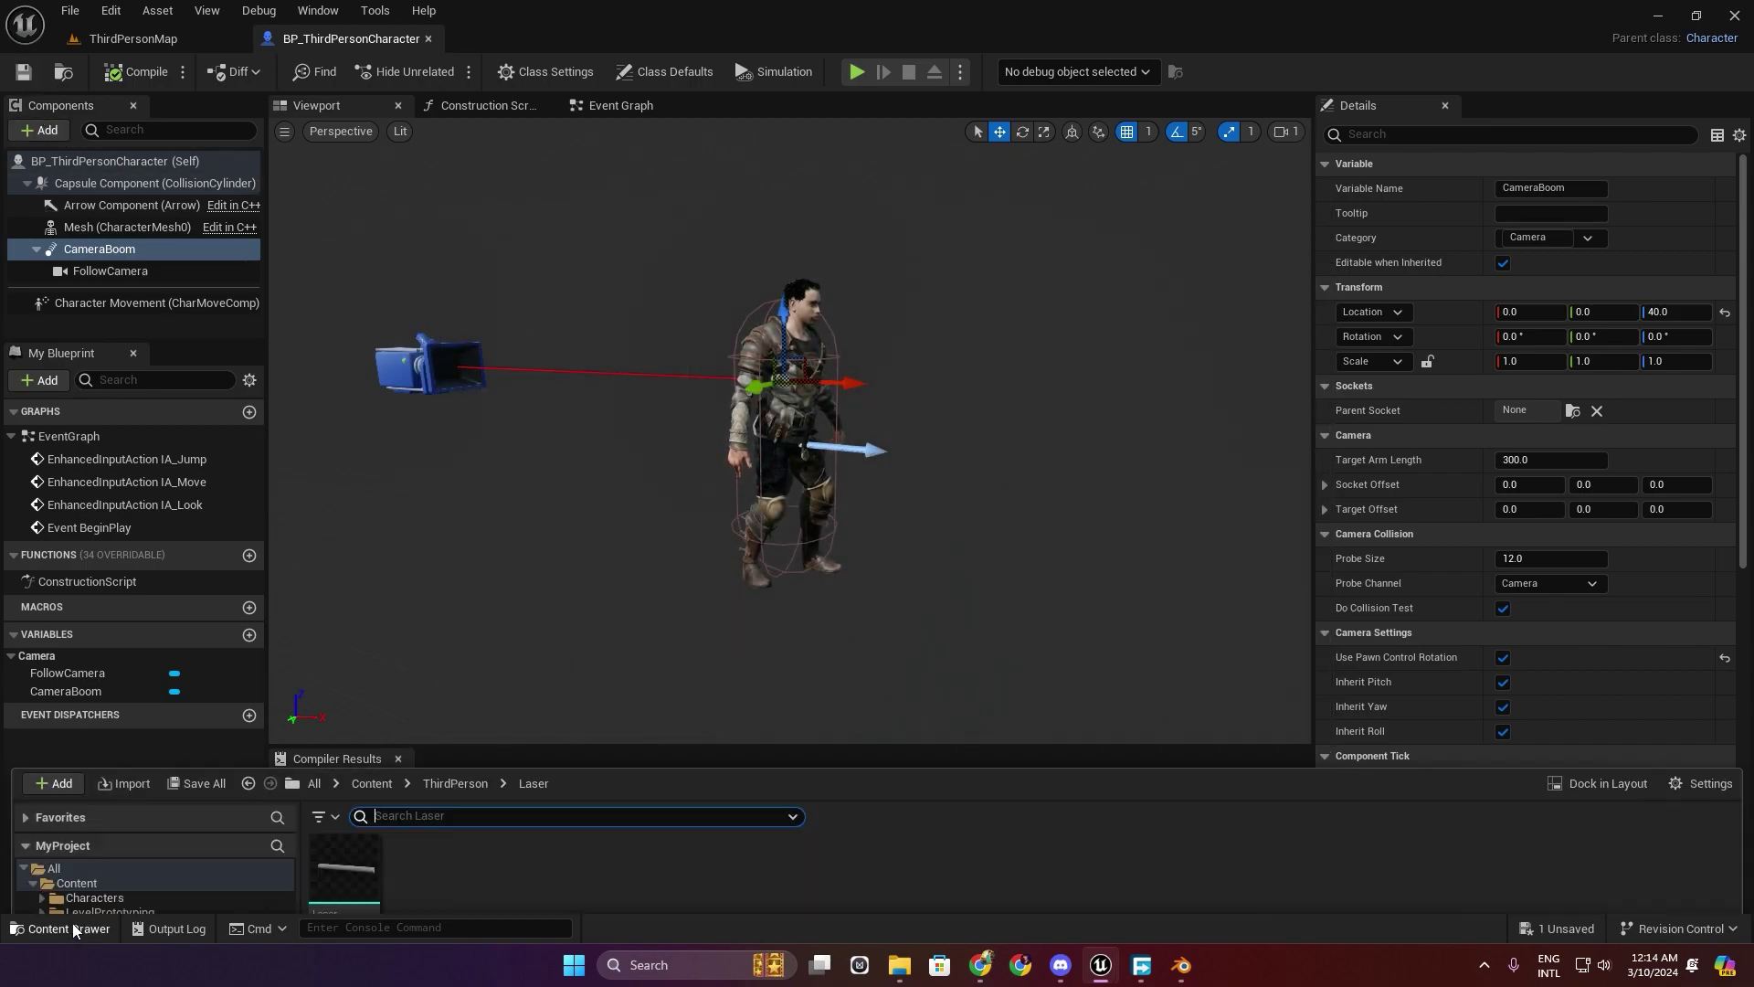
right_click(435, 793)
left_click(545, 270)
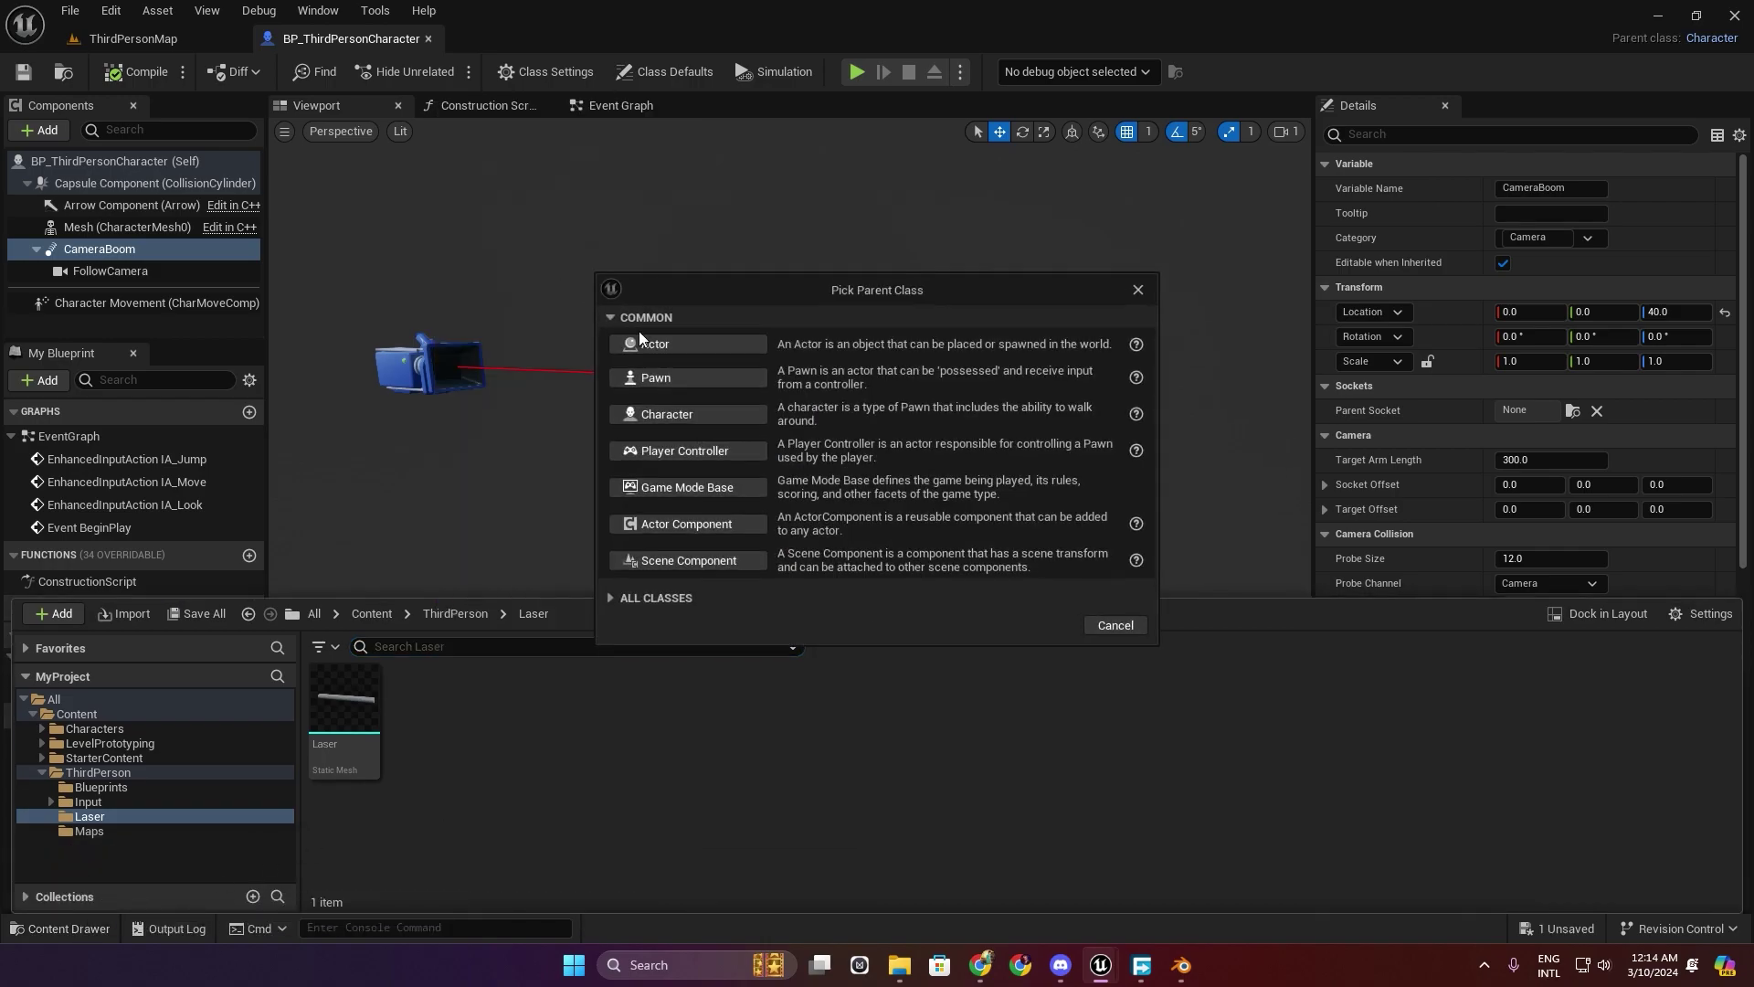
left_click(722, 342)
type("Las")
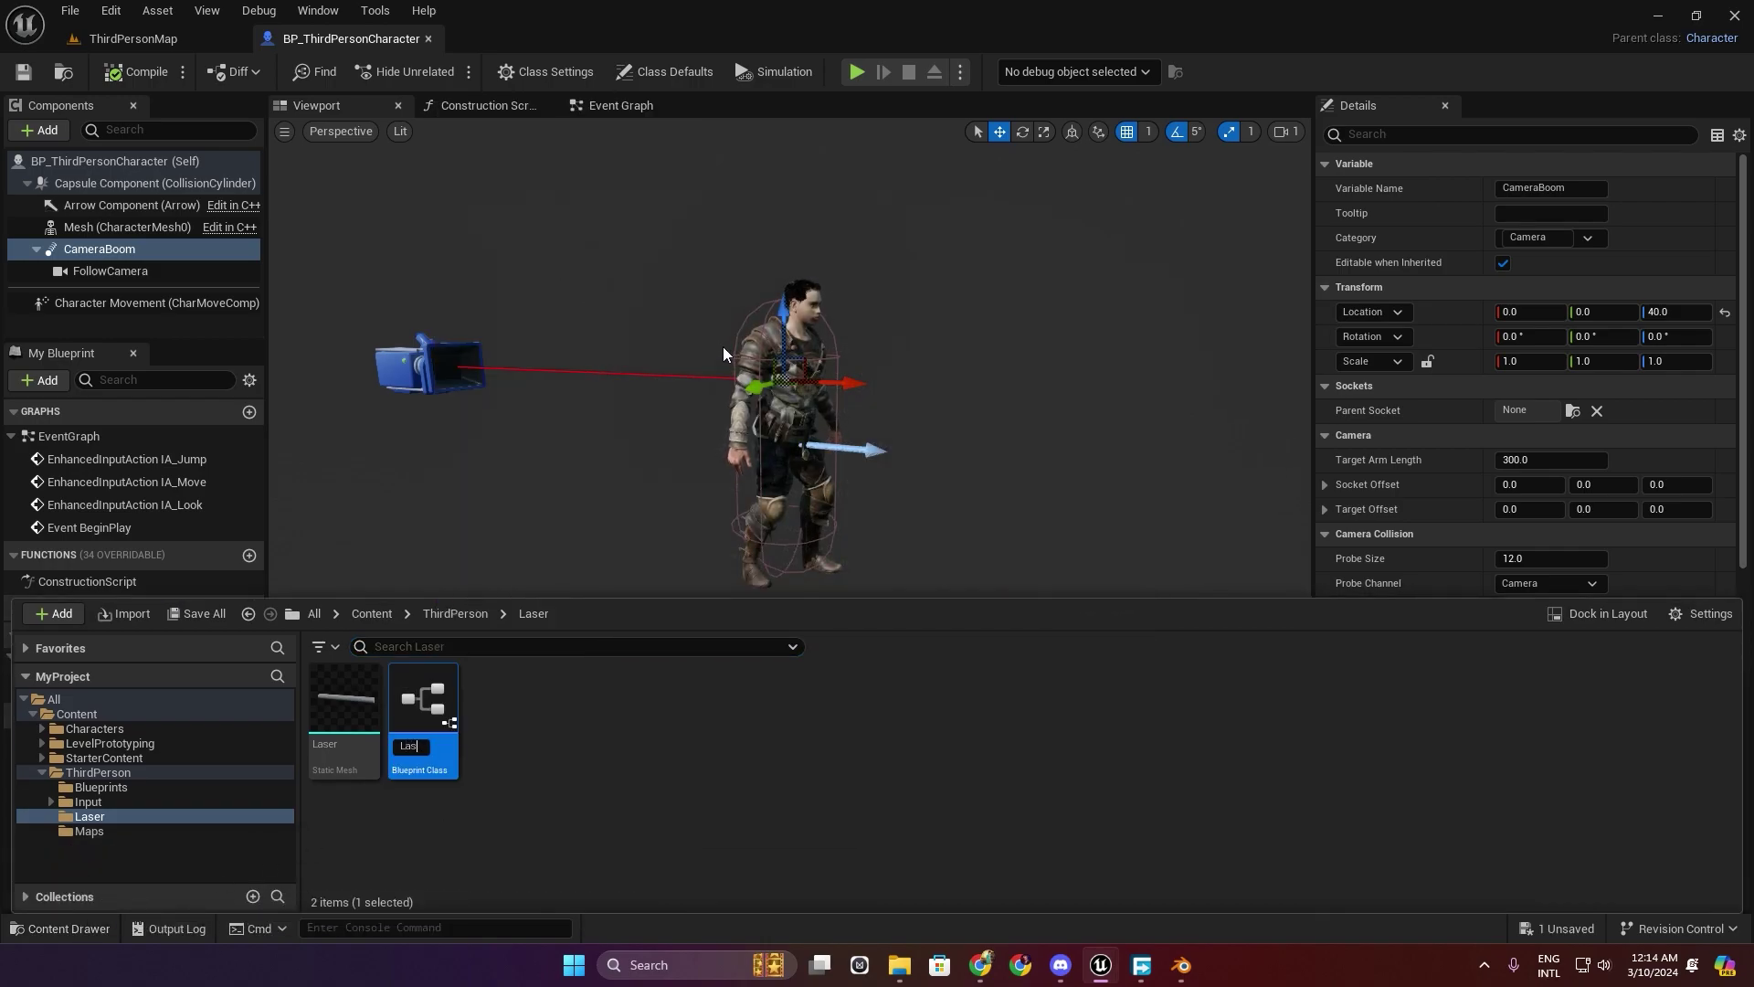
type("erc")
key("Return")
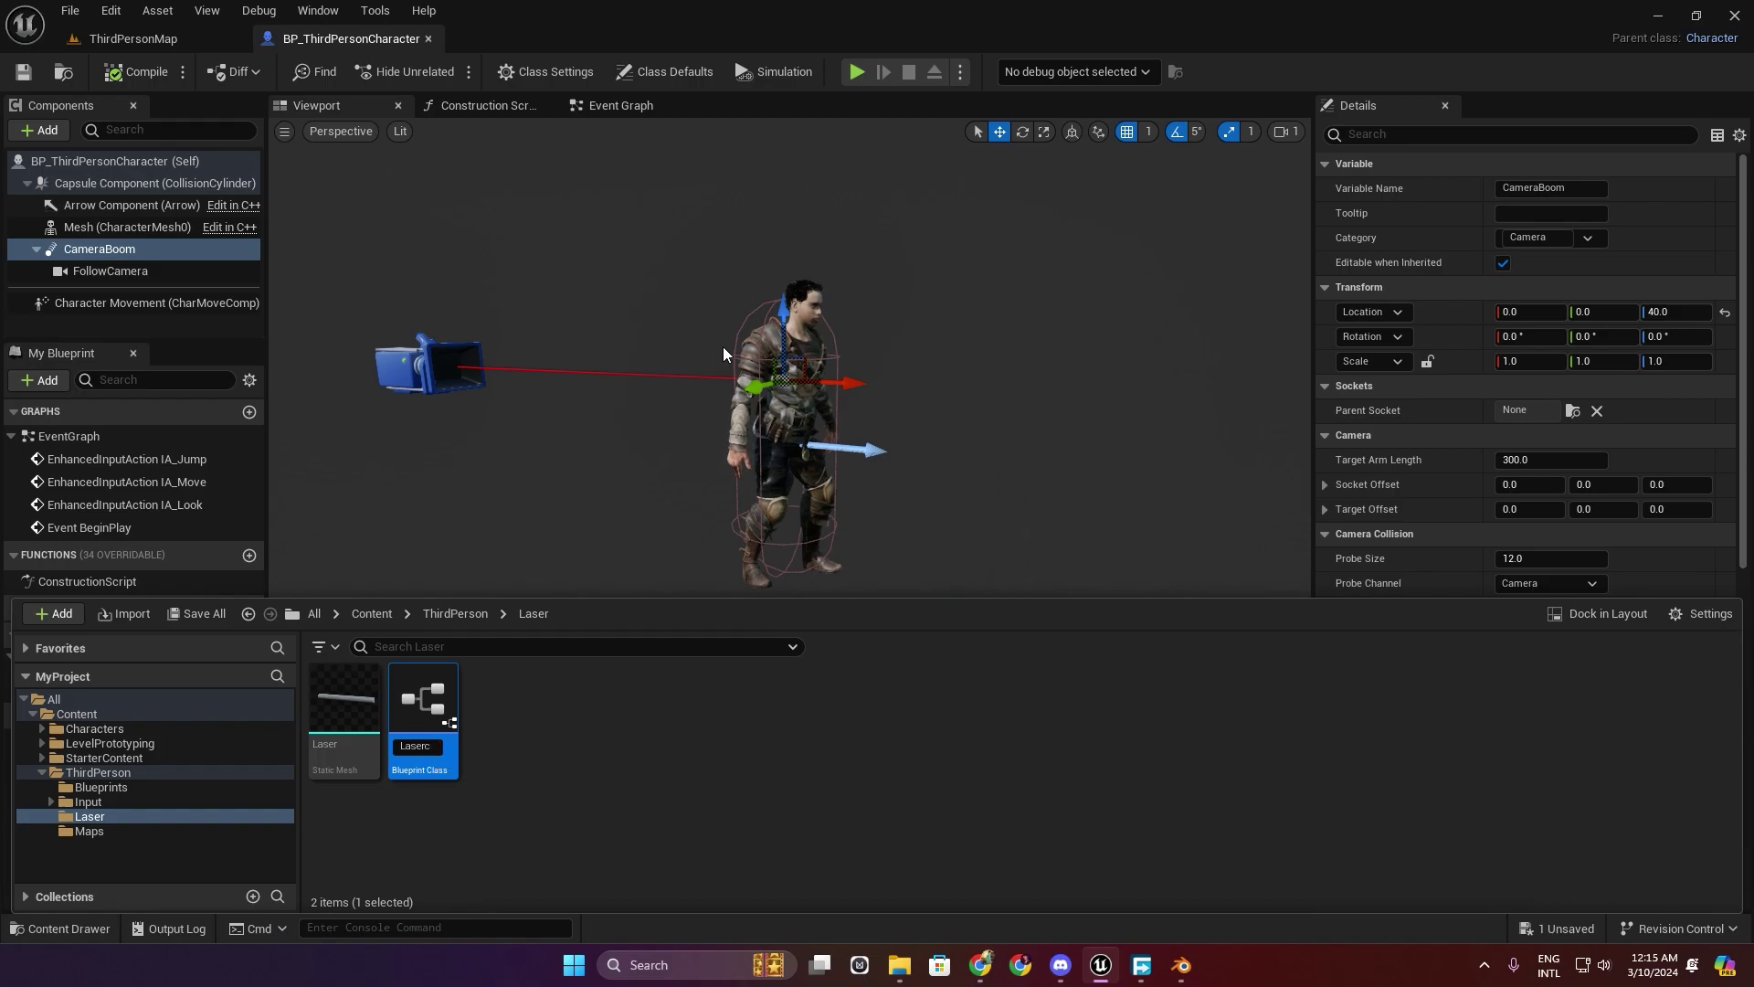
Add the Laser mesh as a component of Laserc and compile the Blueprint.
double_click(416, 726)
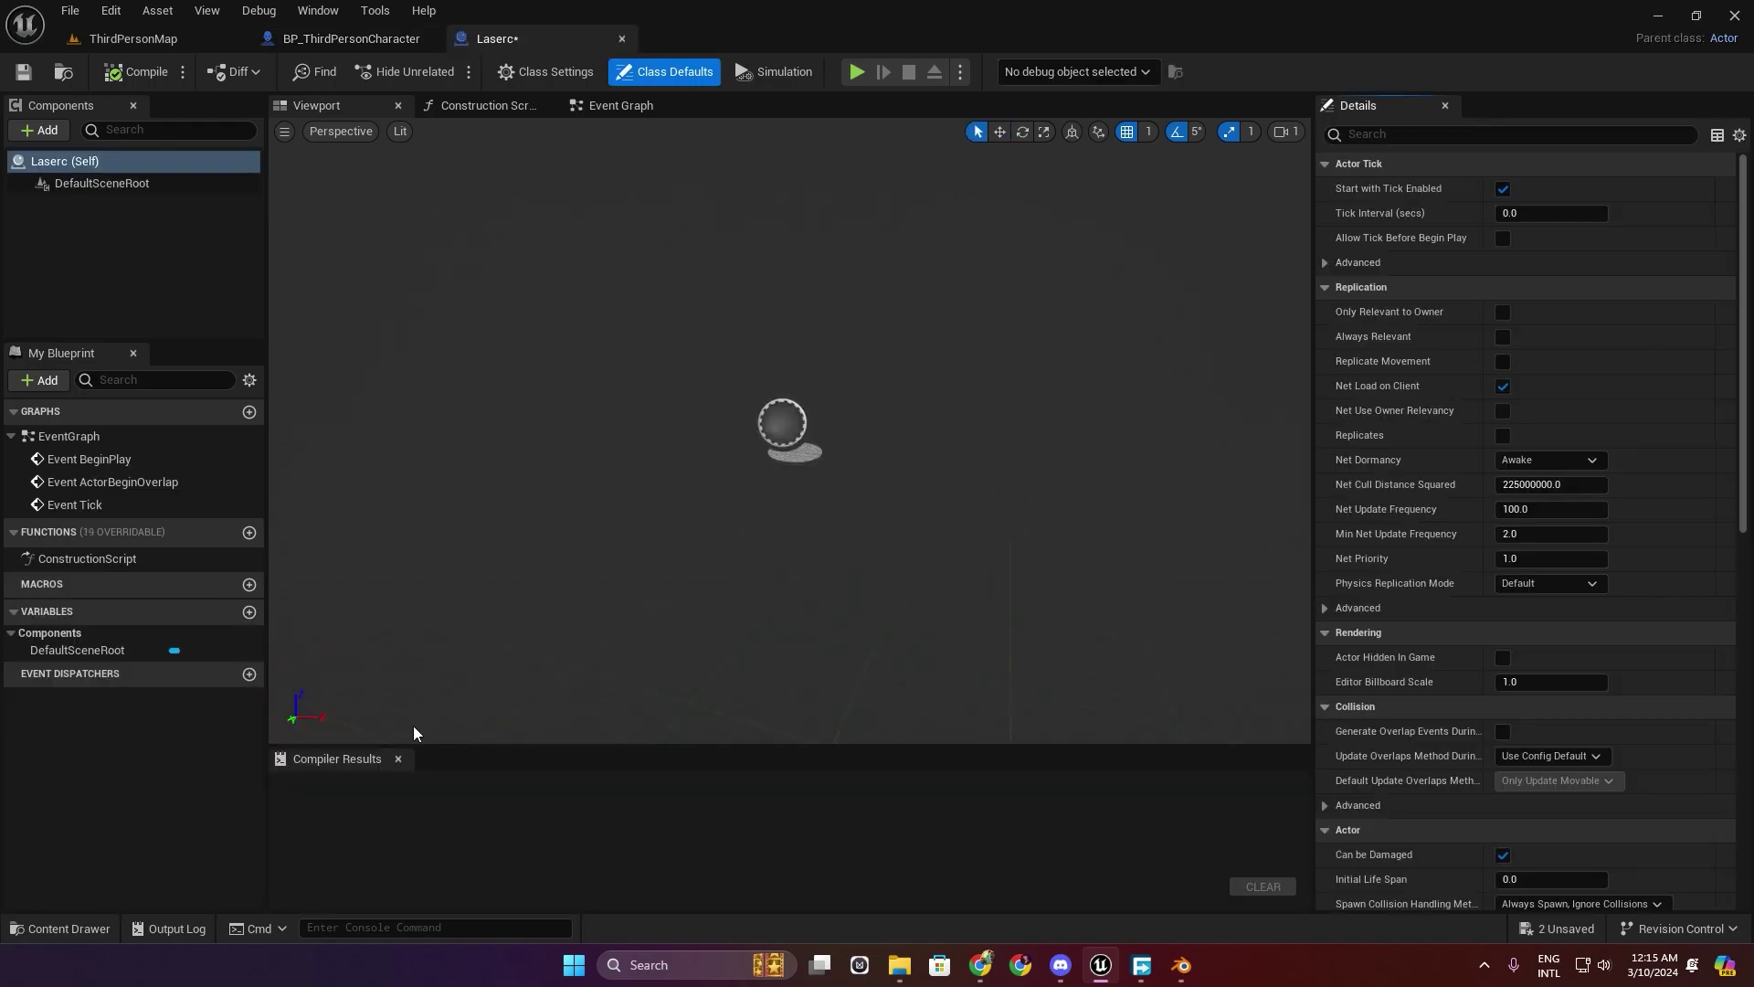
left_click(73, 935)
left_click_drag(343, 708, 130, 189)
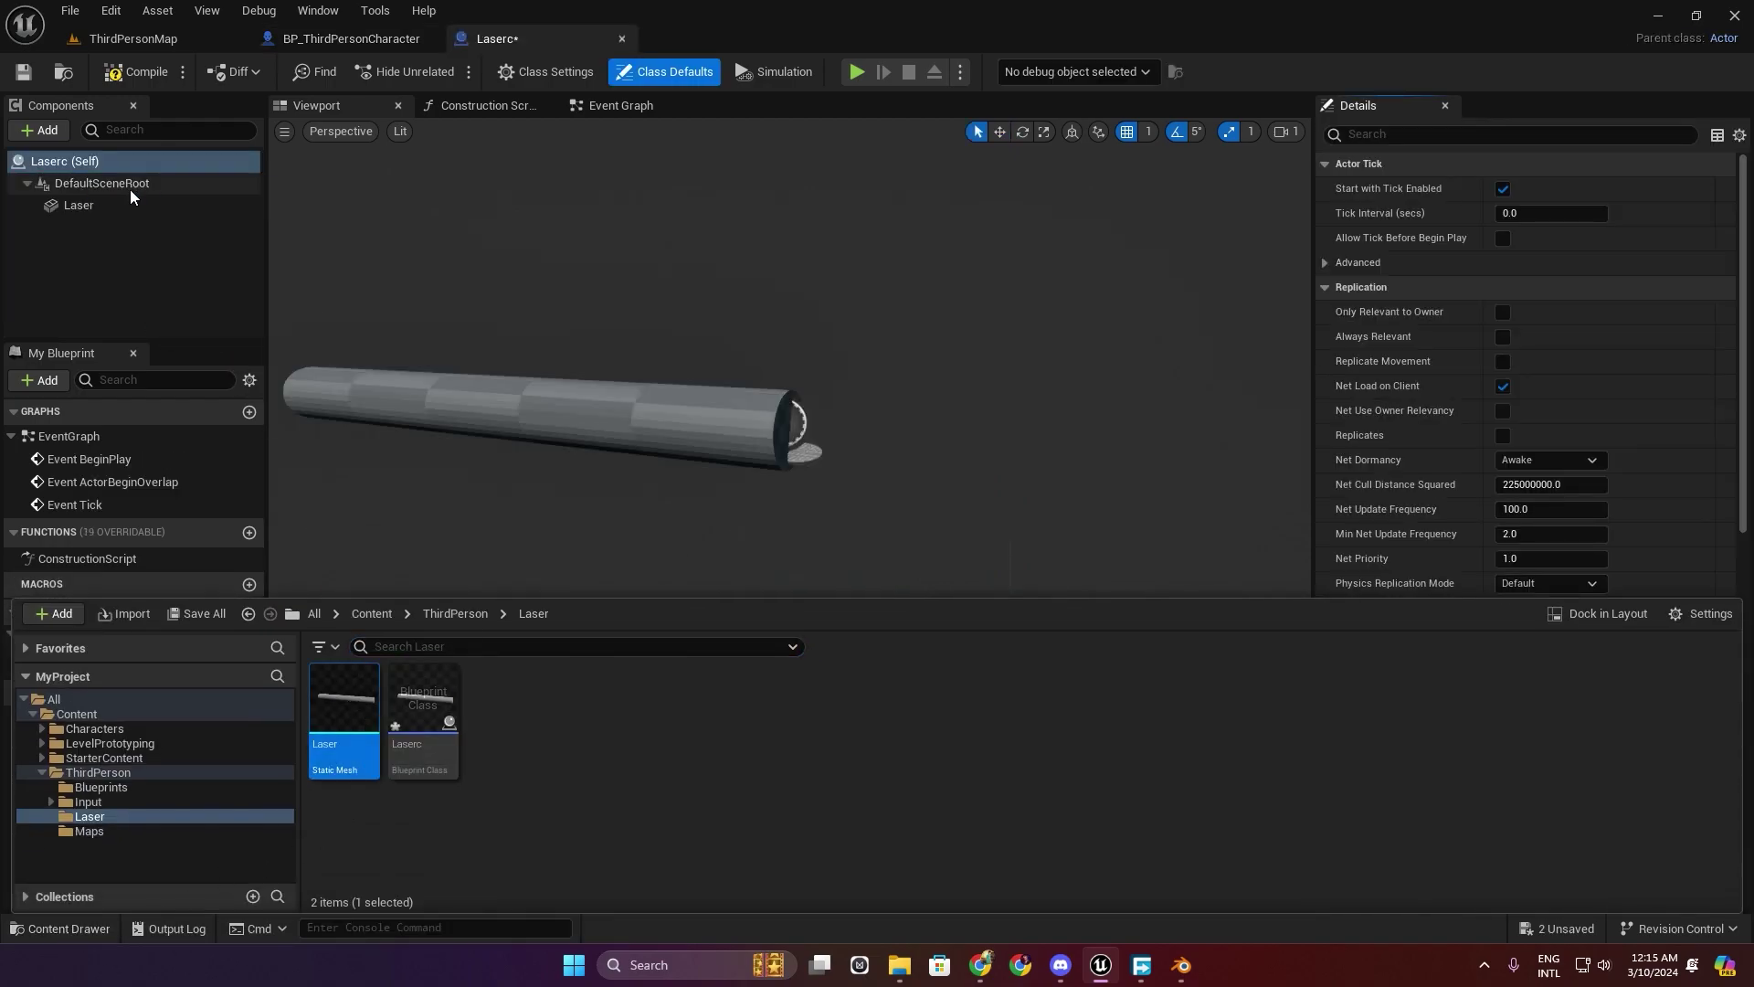
left_click(130, 73)
Frame the Laser component and try stretching it, then undo to keep scale 1.
left_click(700, 454)
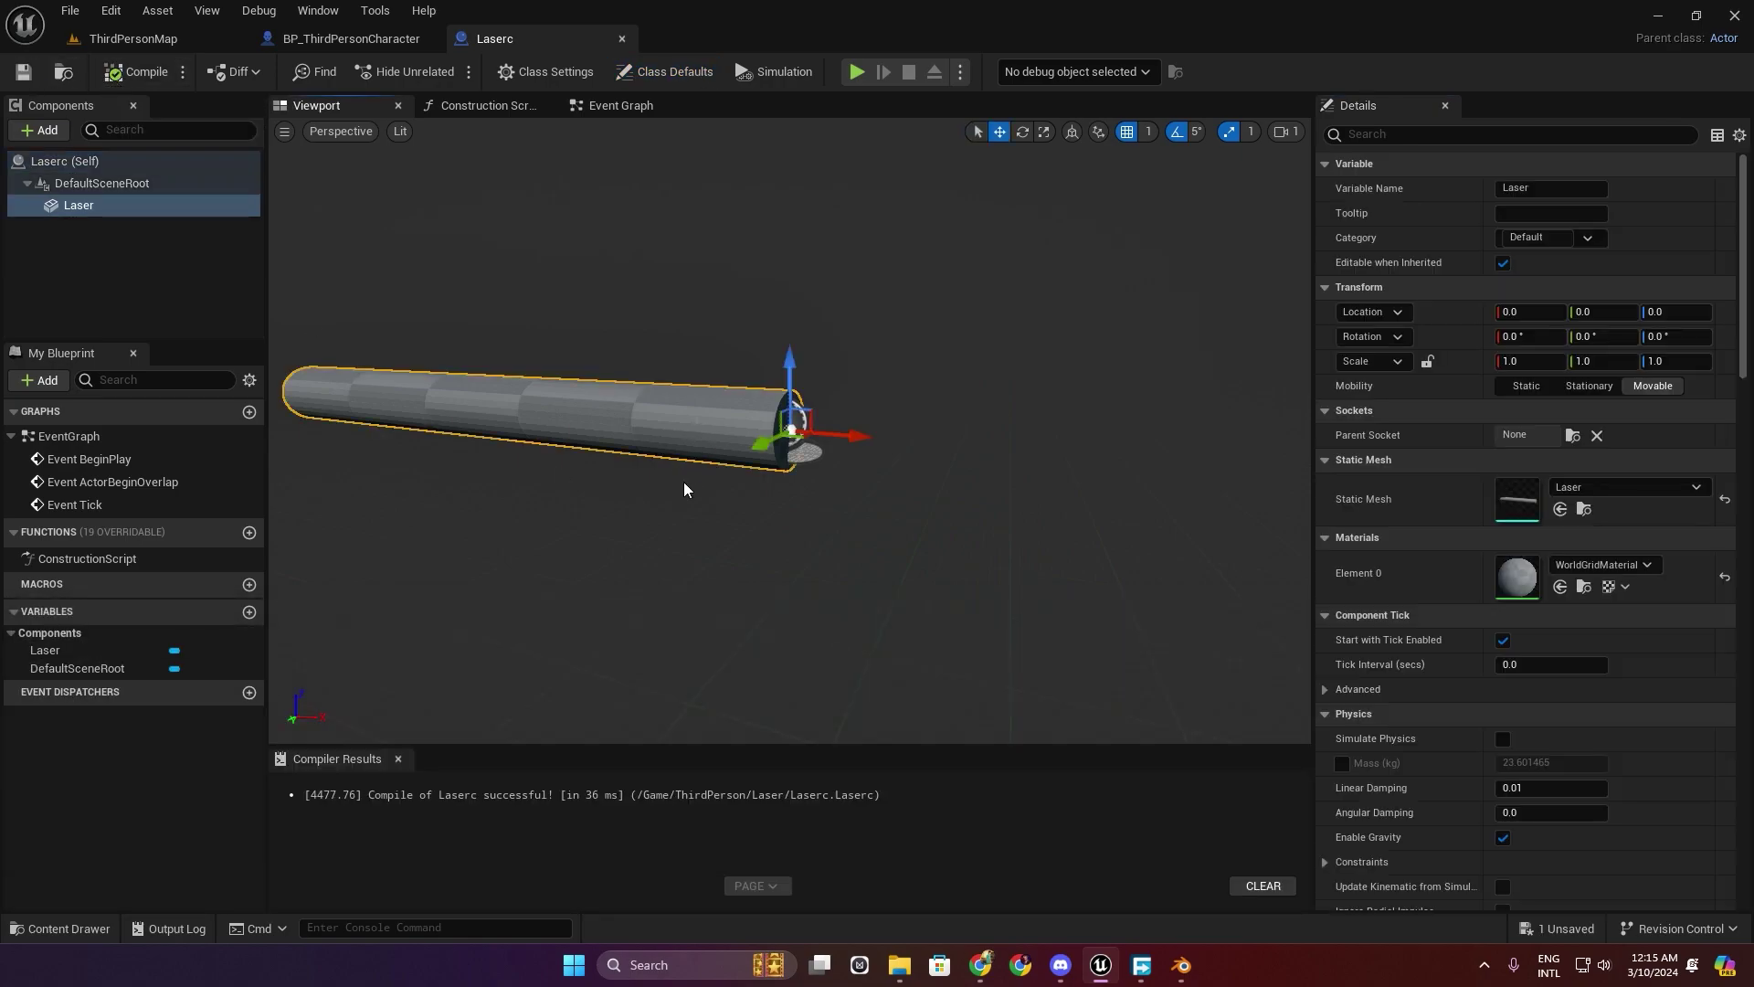
left_click_drag(684, 481, 684, 521)
key("f")
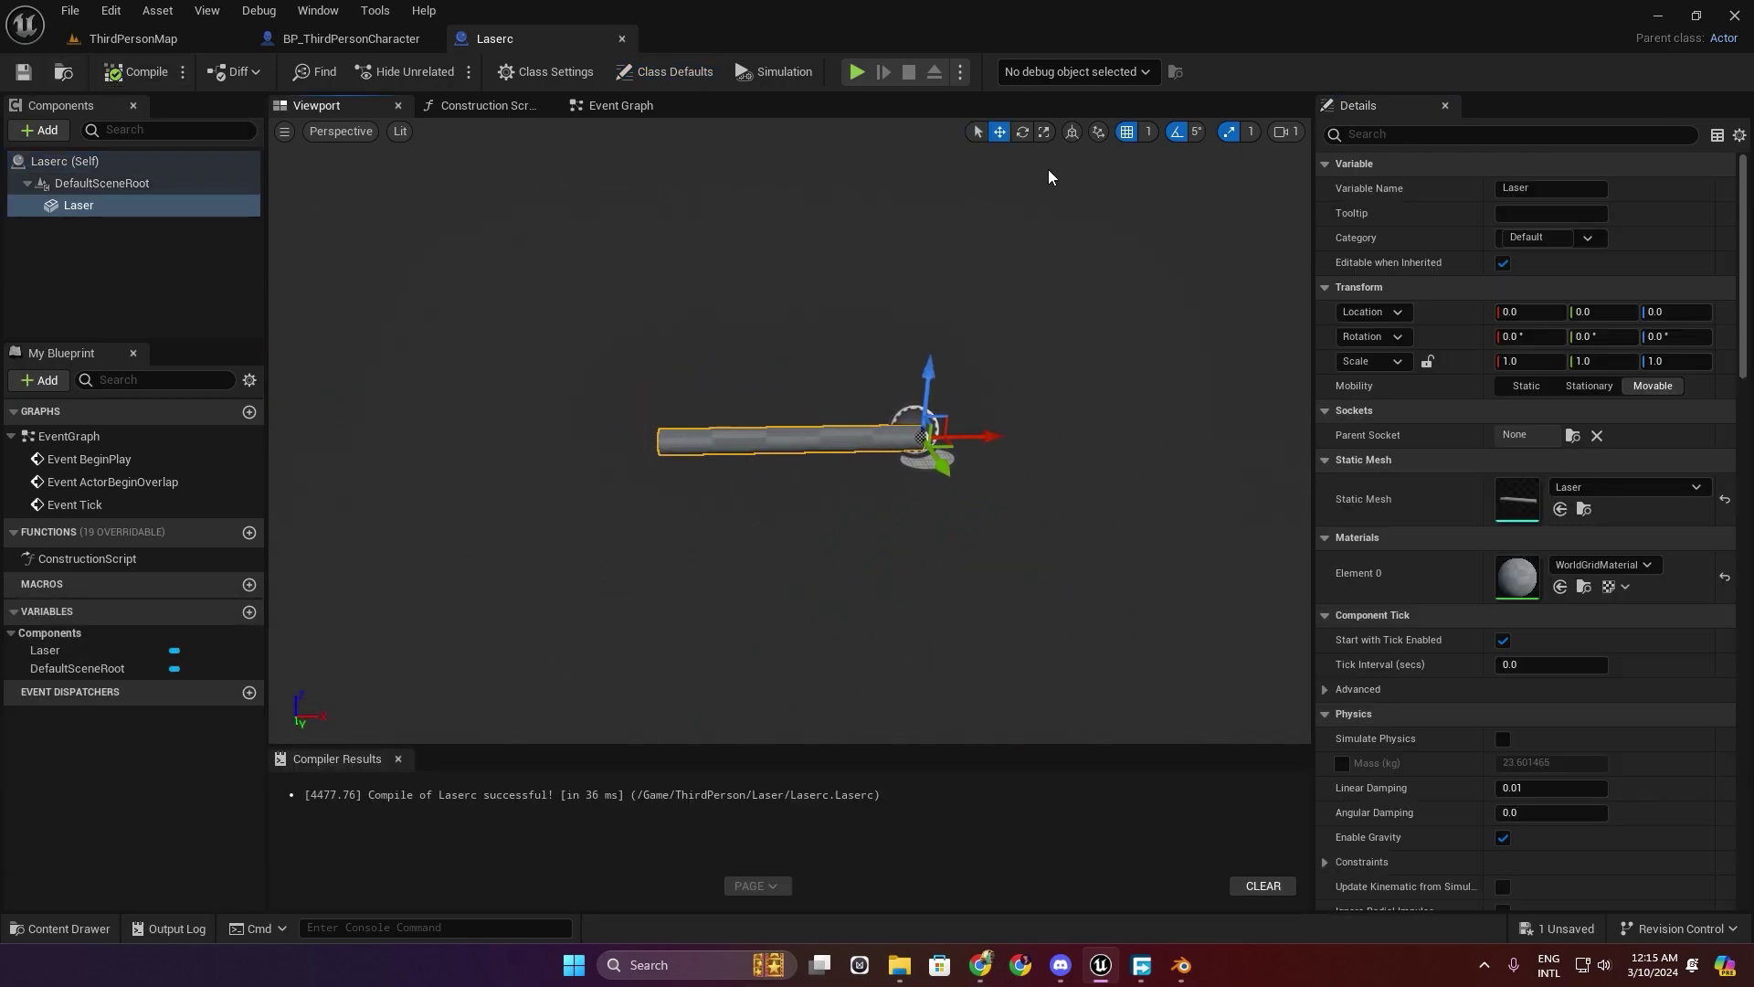
key("r")
left_click_drag(984, 438, 919, 438)
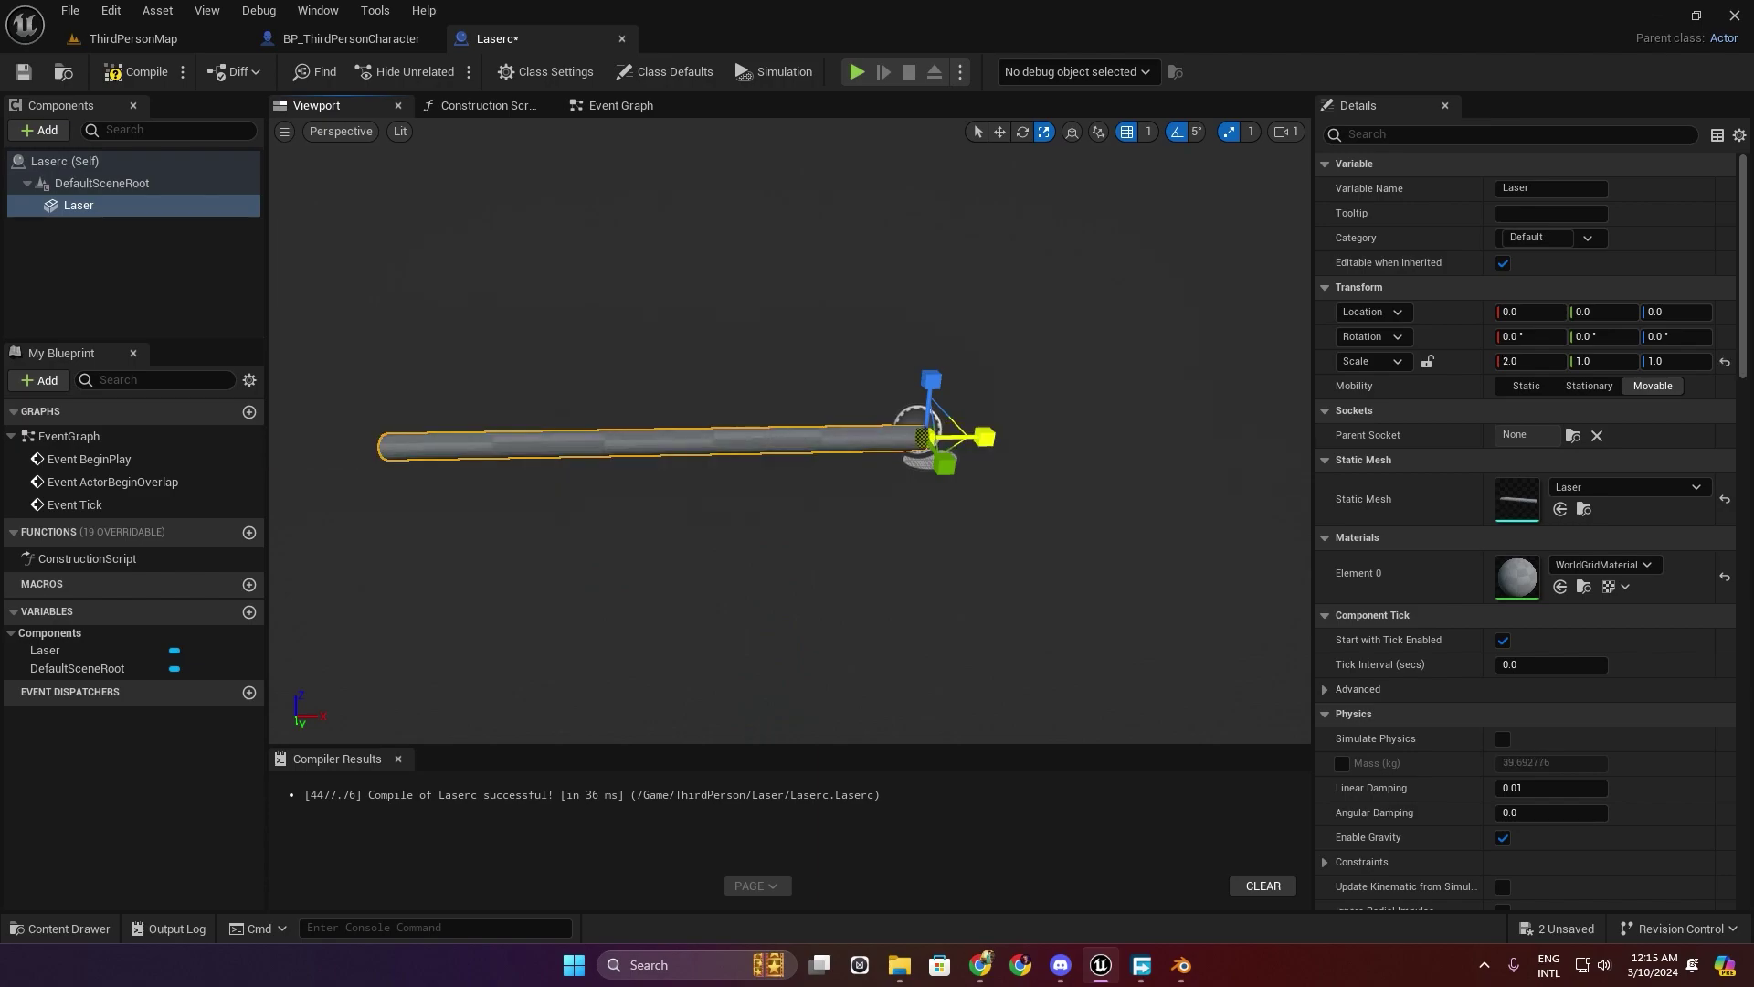
key("ctrl+z")
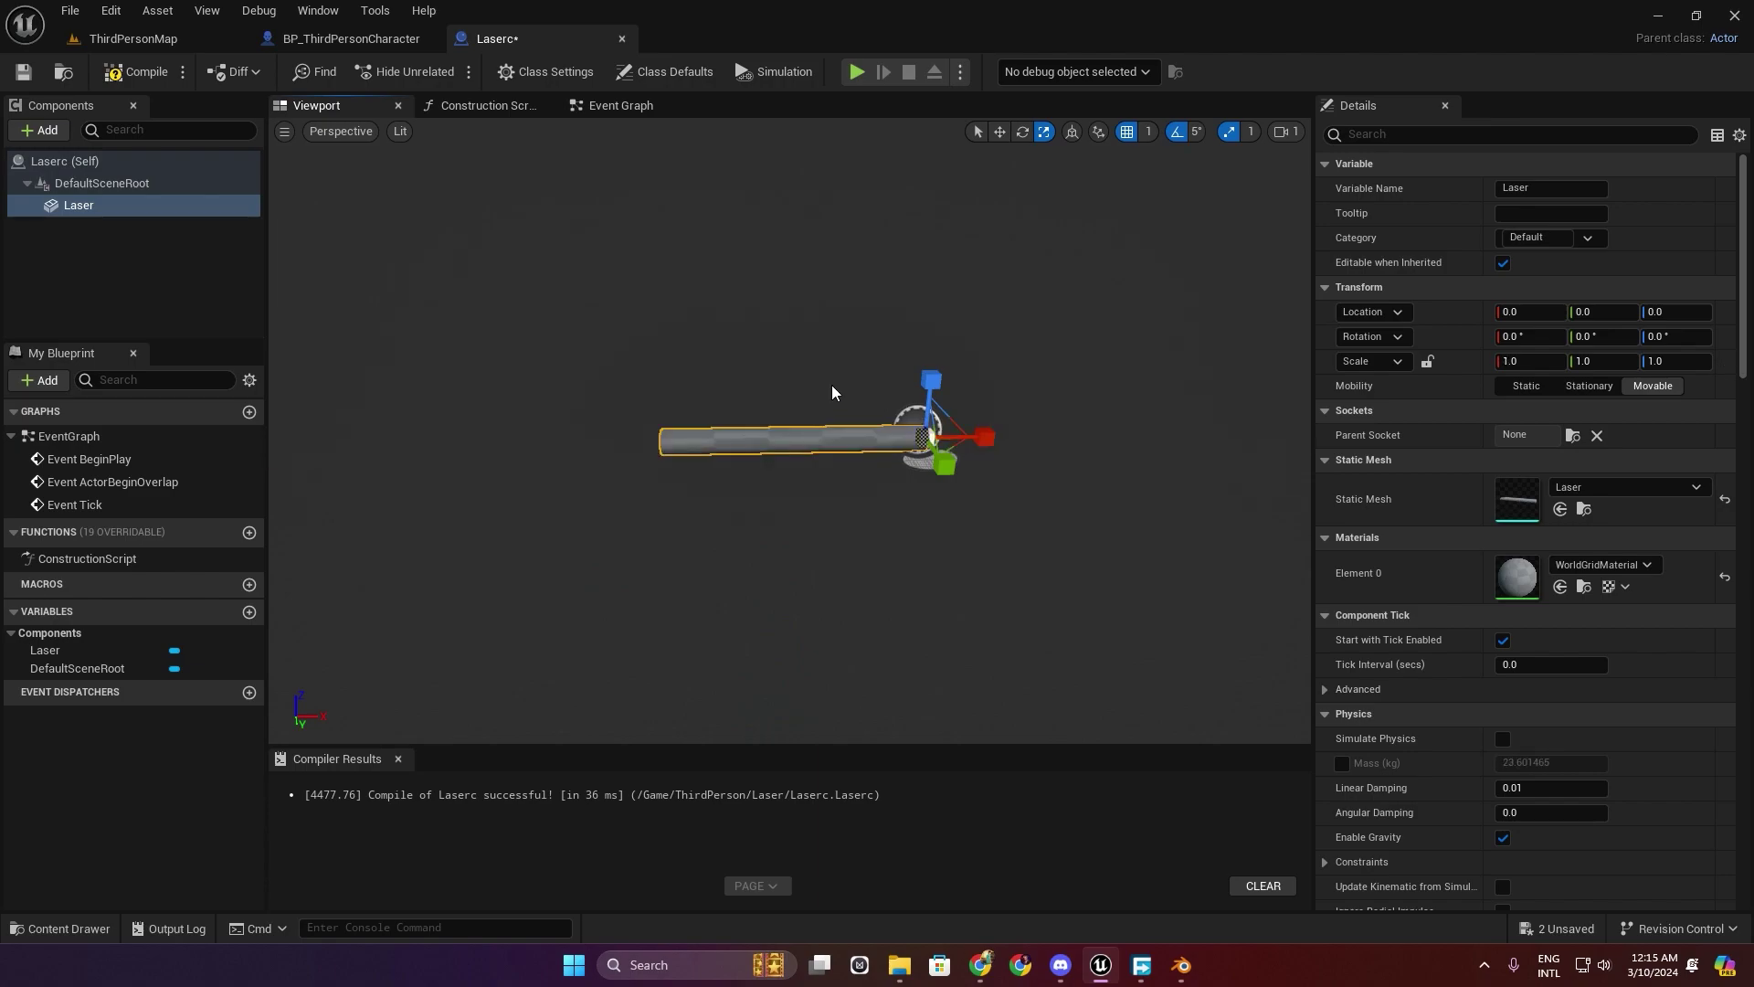
mouse_move(831, 393)
right_mouse_down()
mouse_move(805, 438)
mouse_move(823, 430)
right_mouse_up()
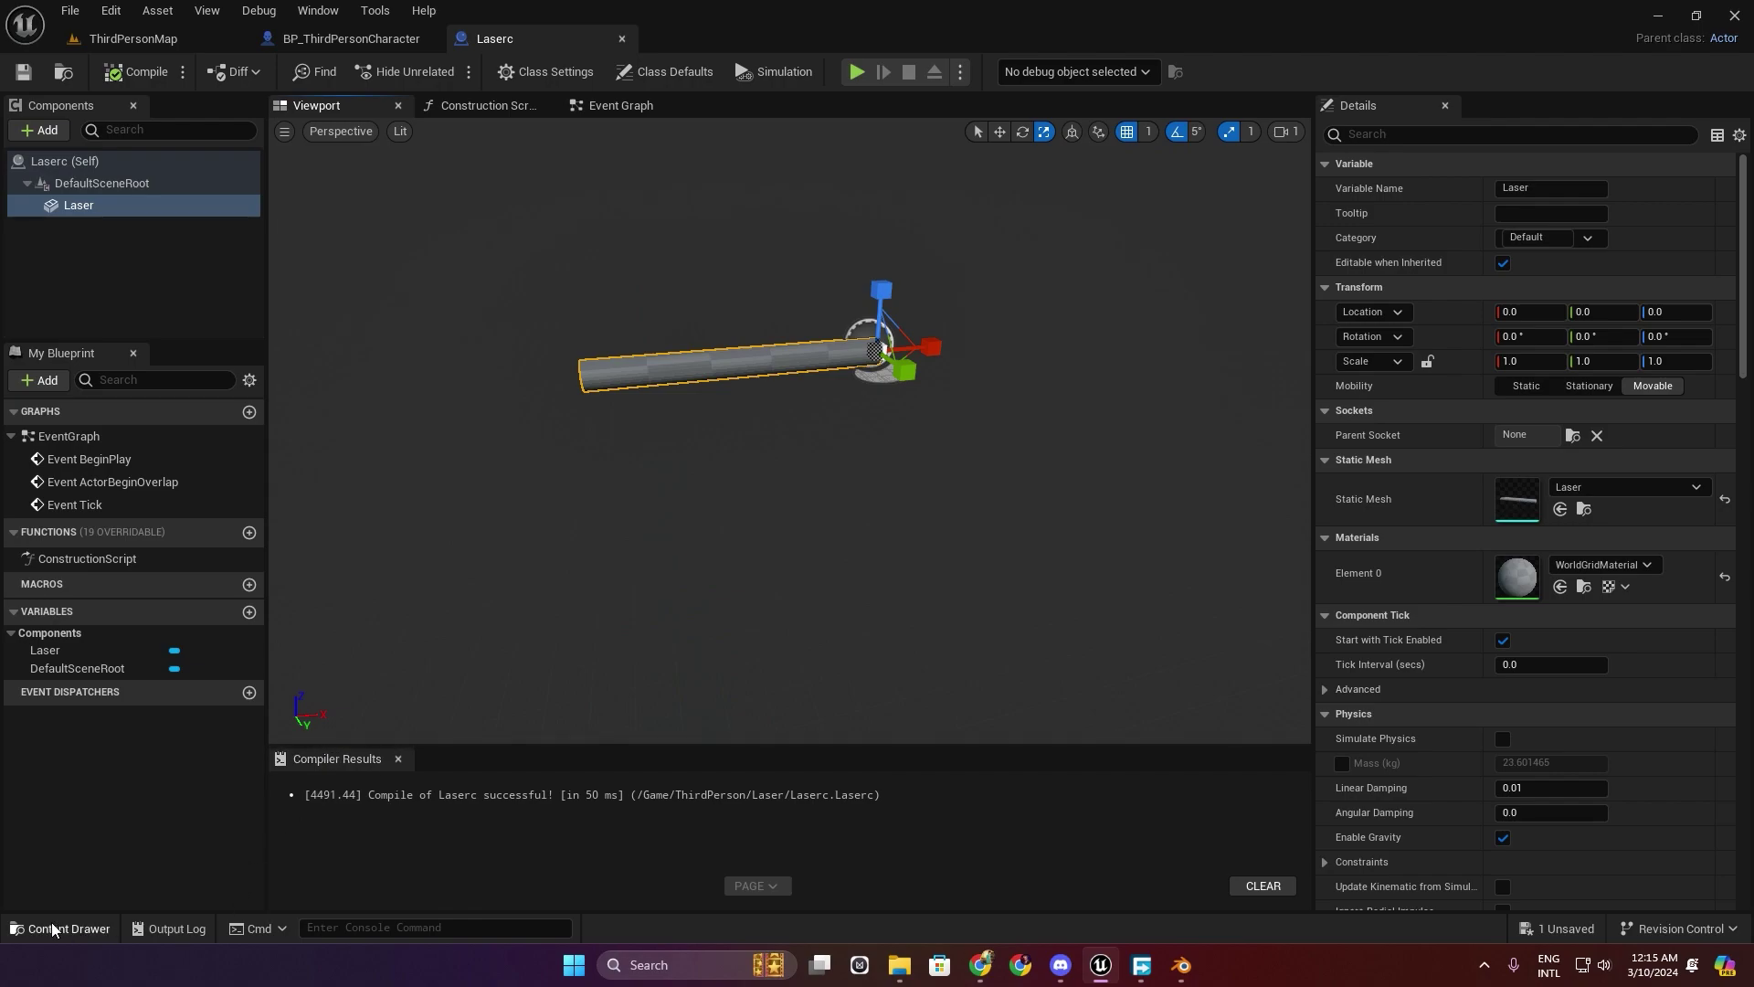
Create a new material named Laserb in the Laser folder of the Content Drawer.
left_click(55, 929)
right_click(442, 846)
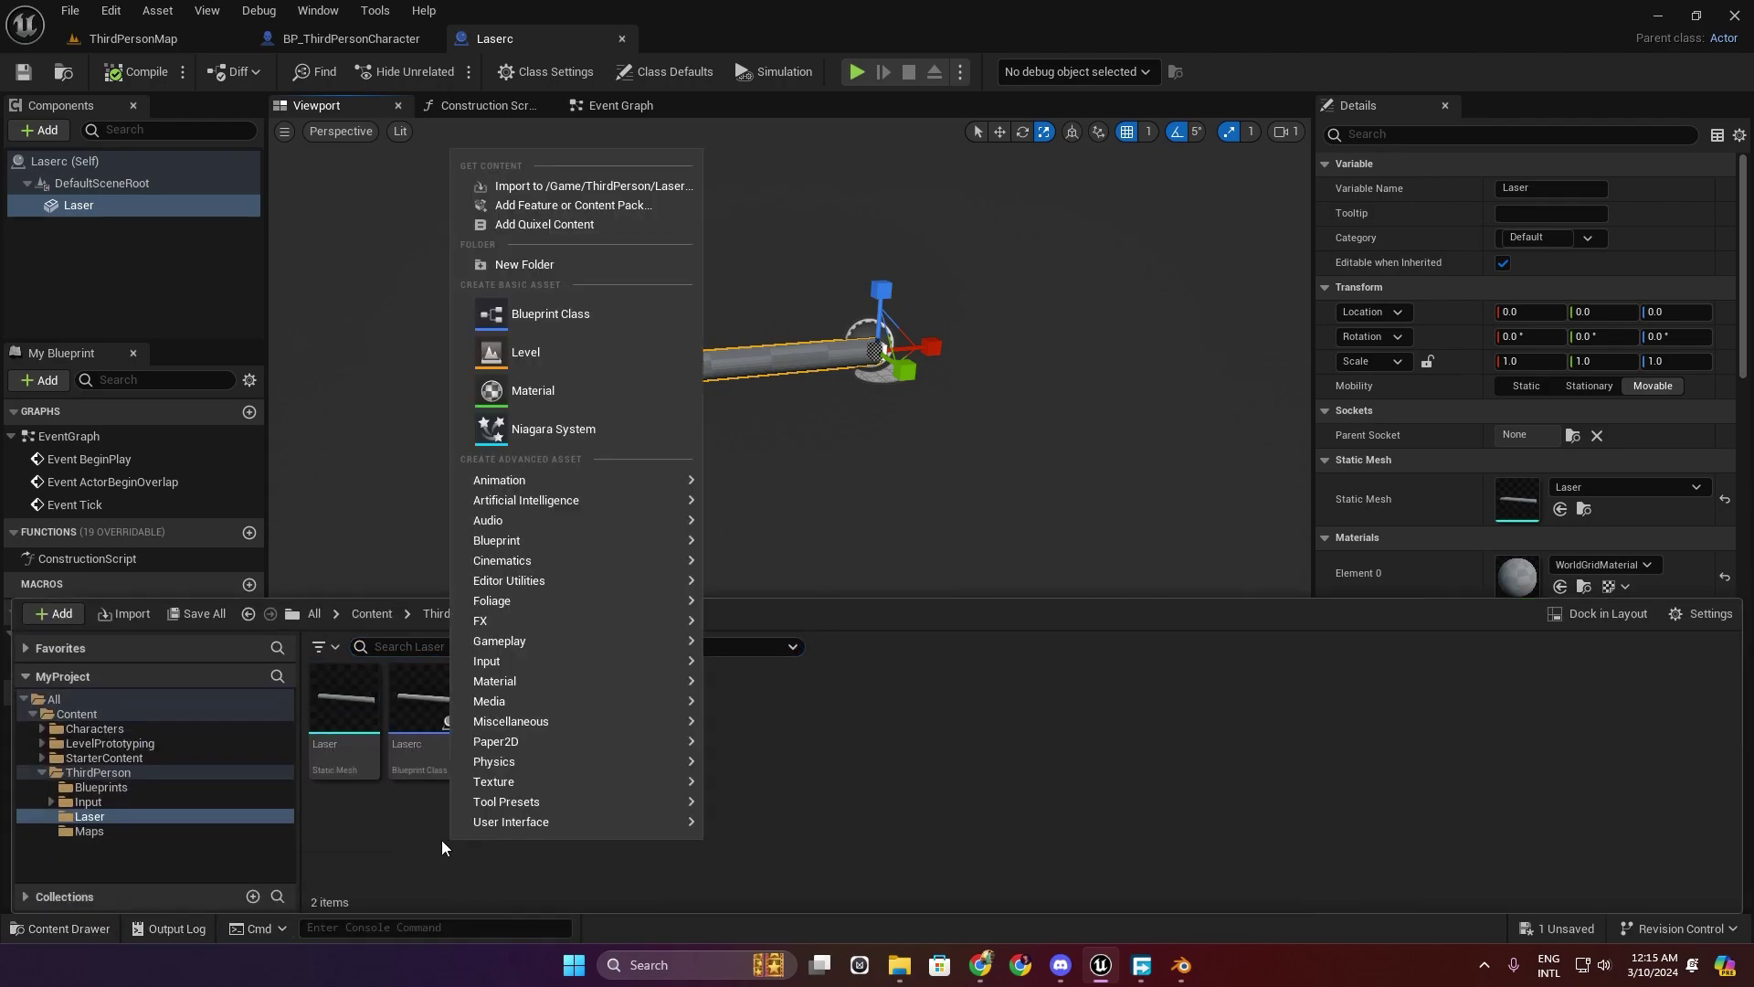
left_click(533, 390)
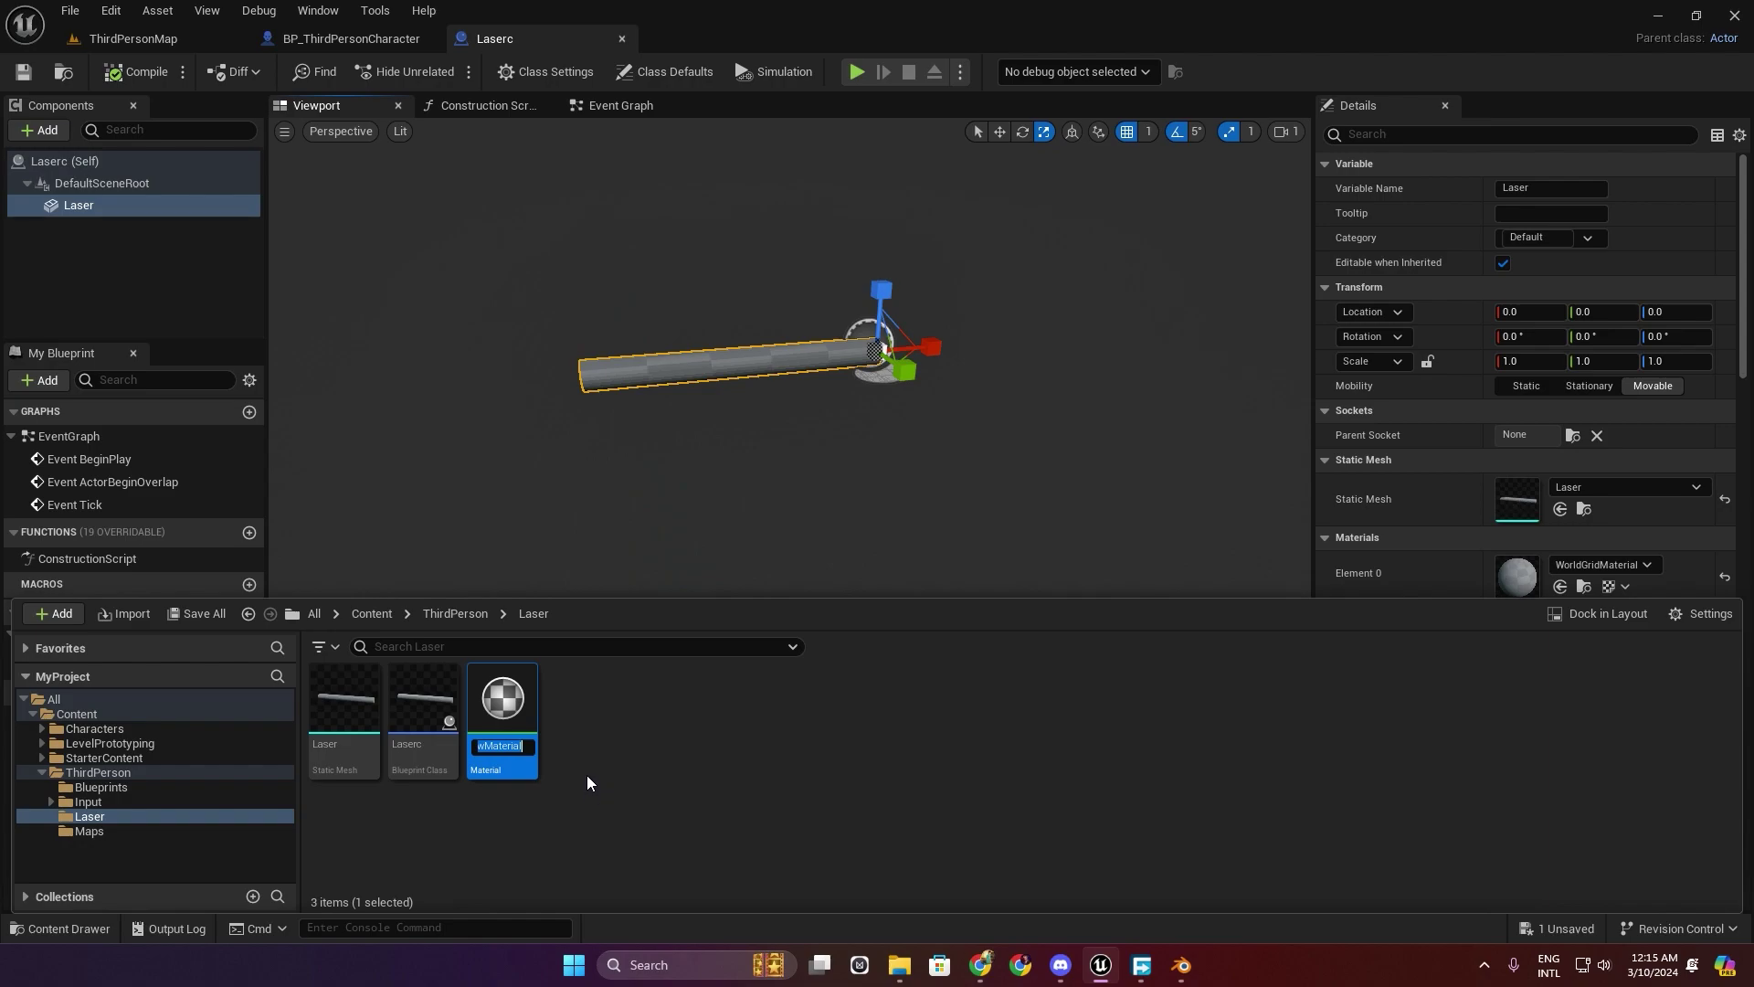
type("Laser")
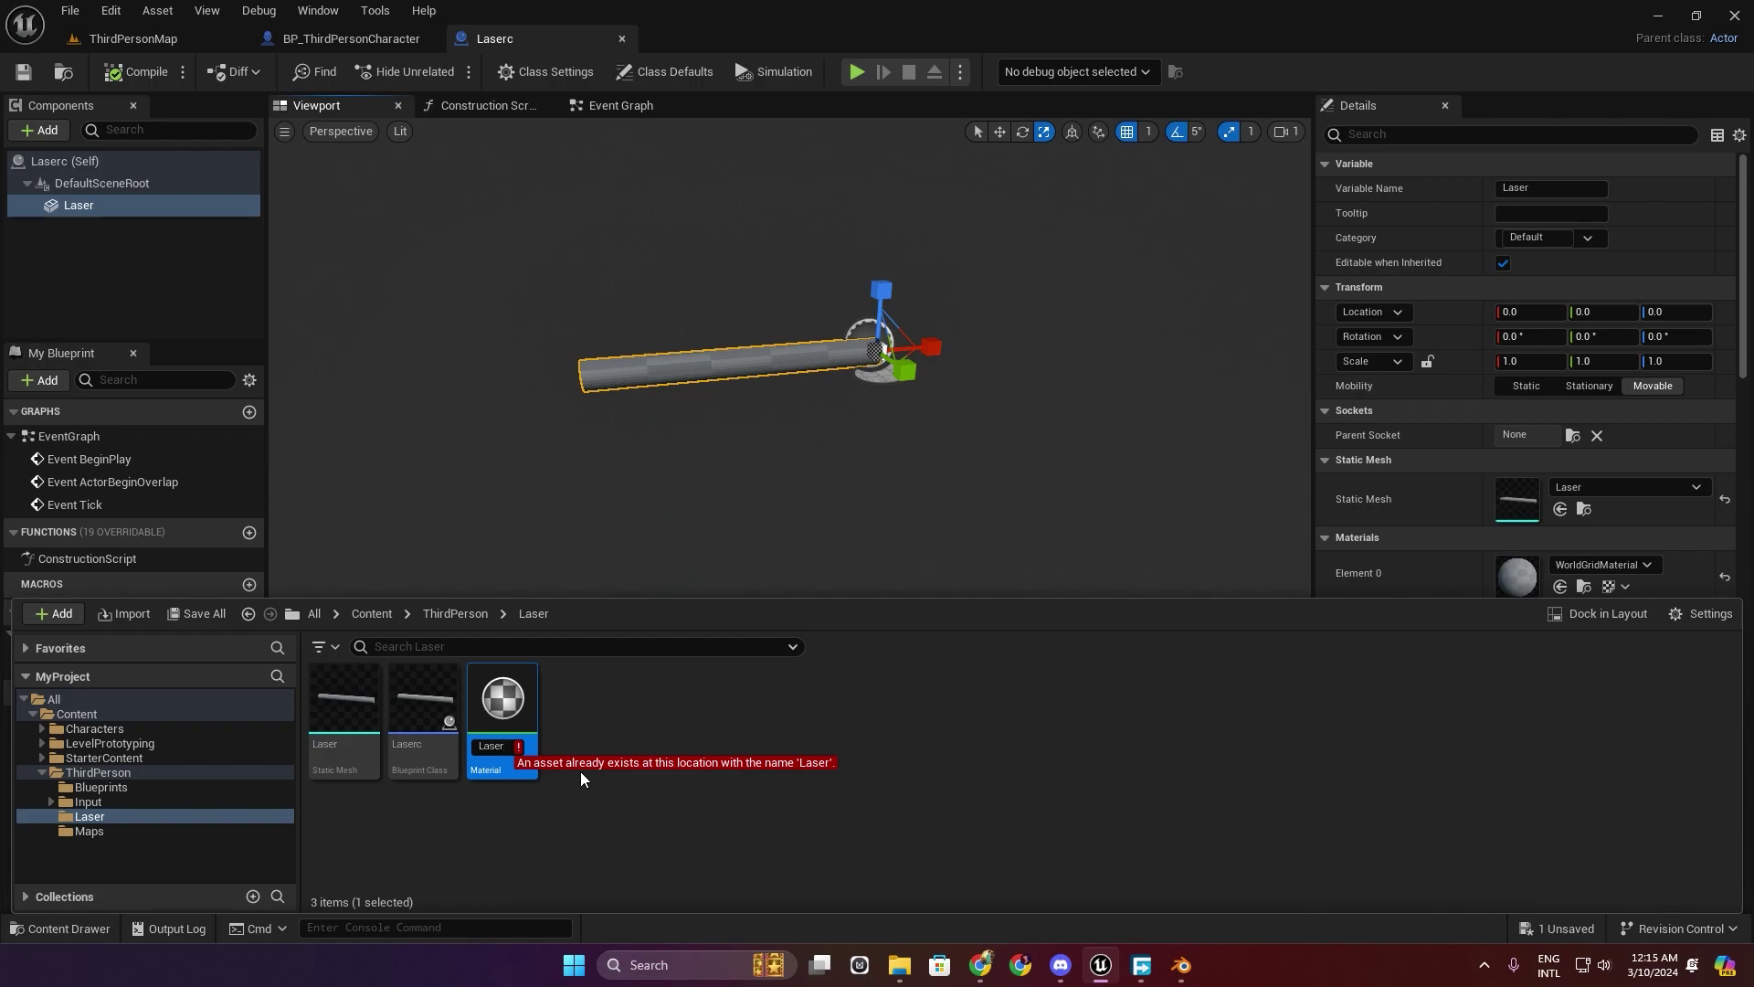
type("b")
key("Return")
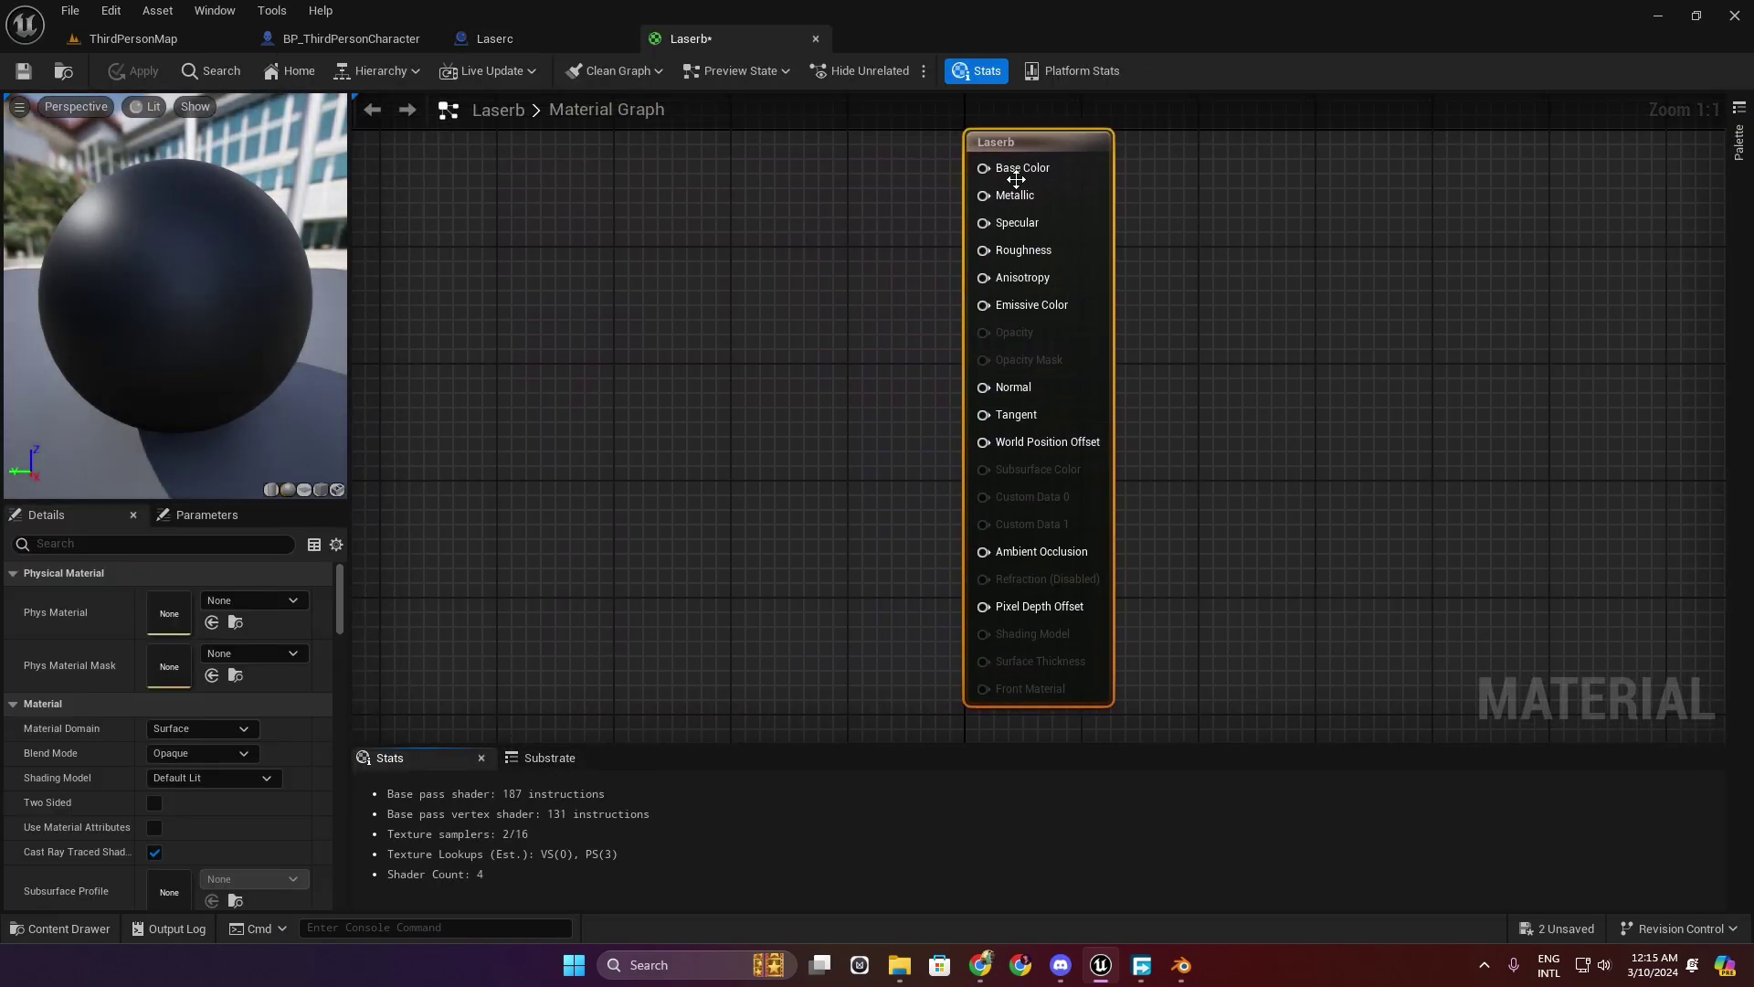
Feed an orange Constant3Vector colour into Laserb's Base Color.
left_click_drag(974, 167, 695, 178)
type("consta")
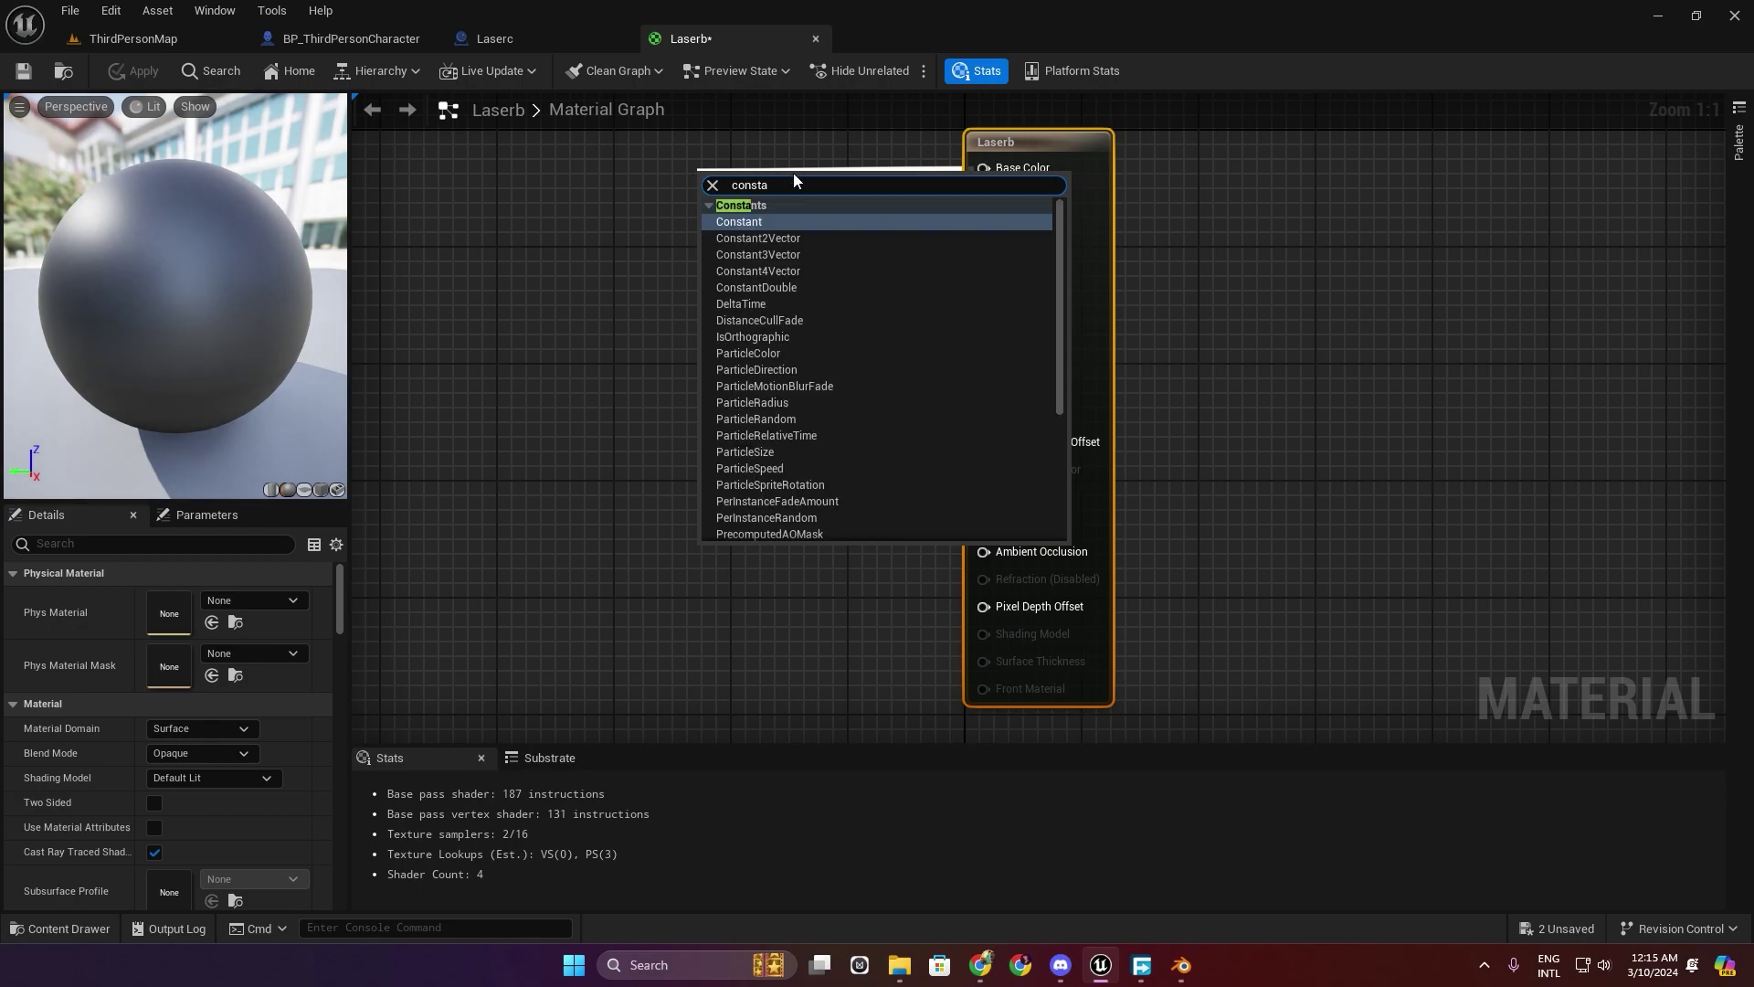
left_click(758, 254)
left_click_drag(826, 185, 757, 146)
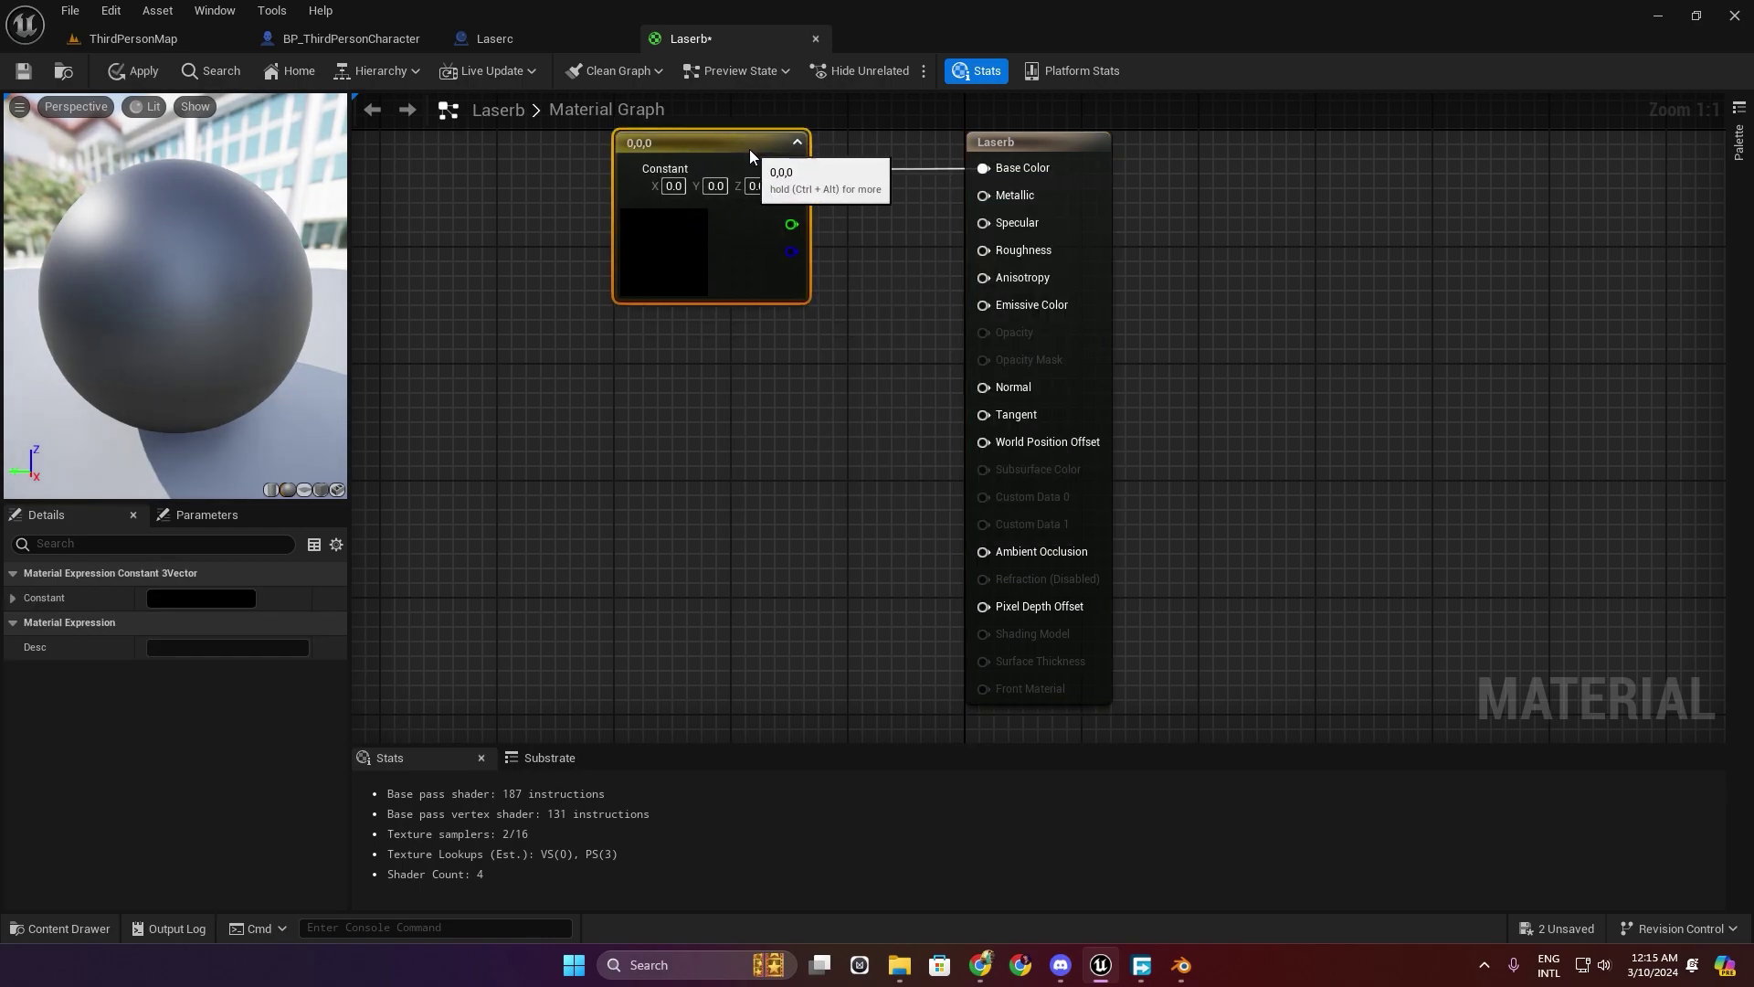
left_click(218, 602)
left_click_drag(380, 621, 406, 652)
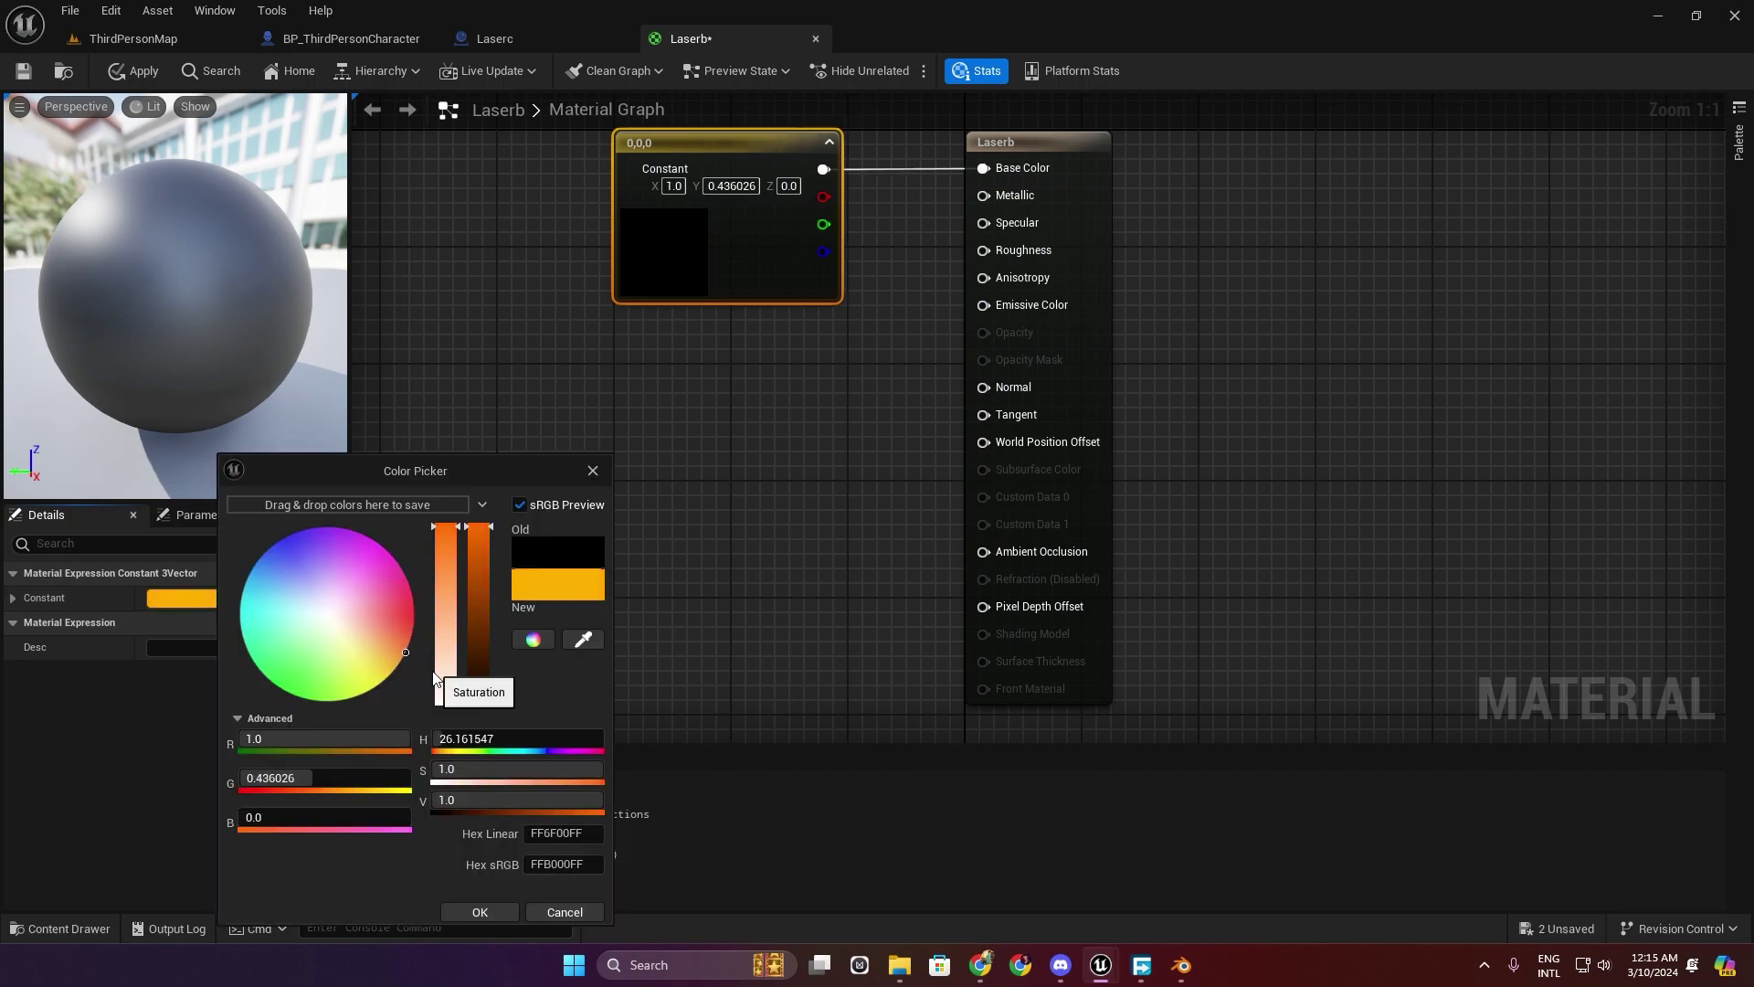
left_click(457, 903)
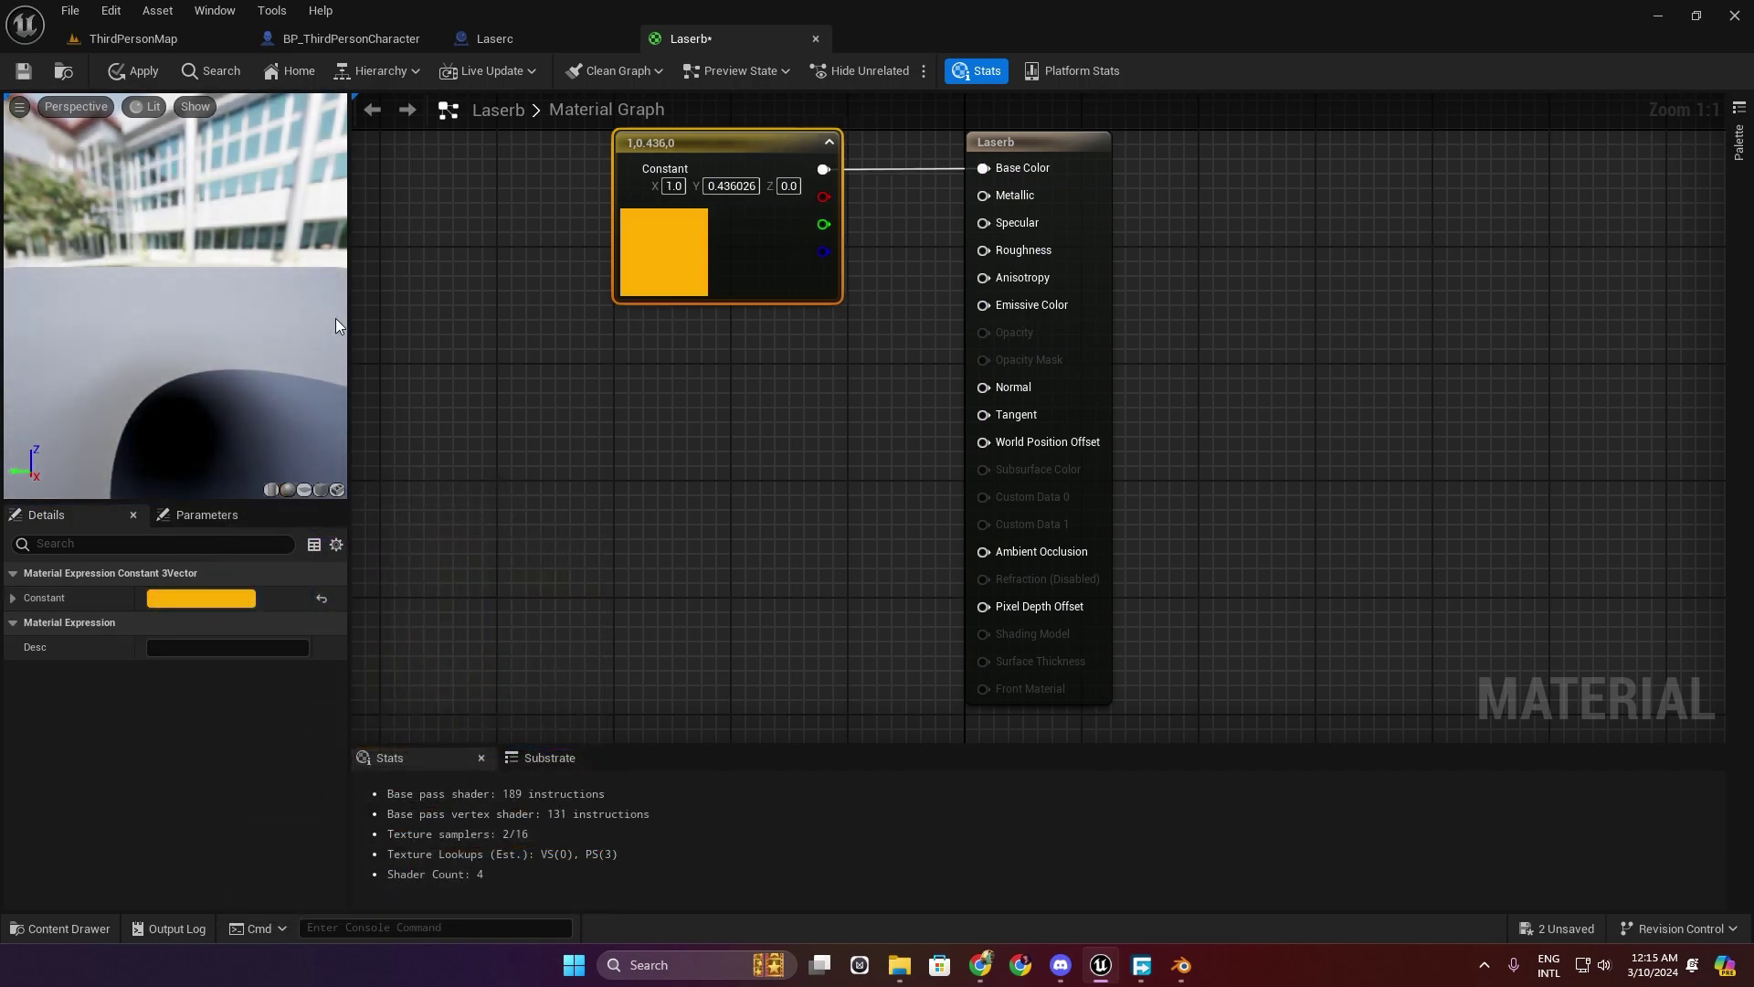
Multiply the orange constant by 10 into Emissive Color and apply the material.
left_click_drag(824, 169, 687, 420)
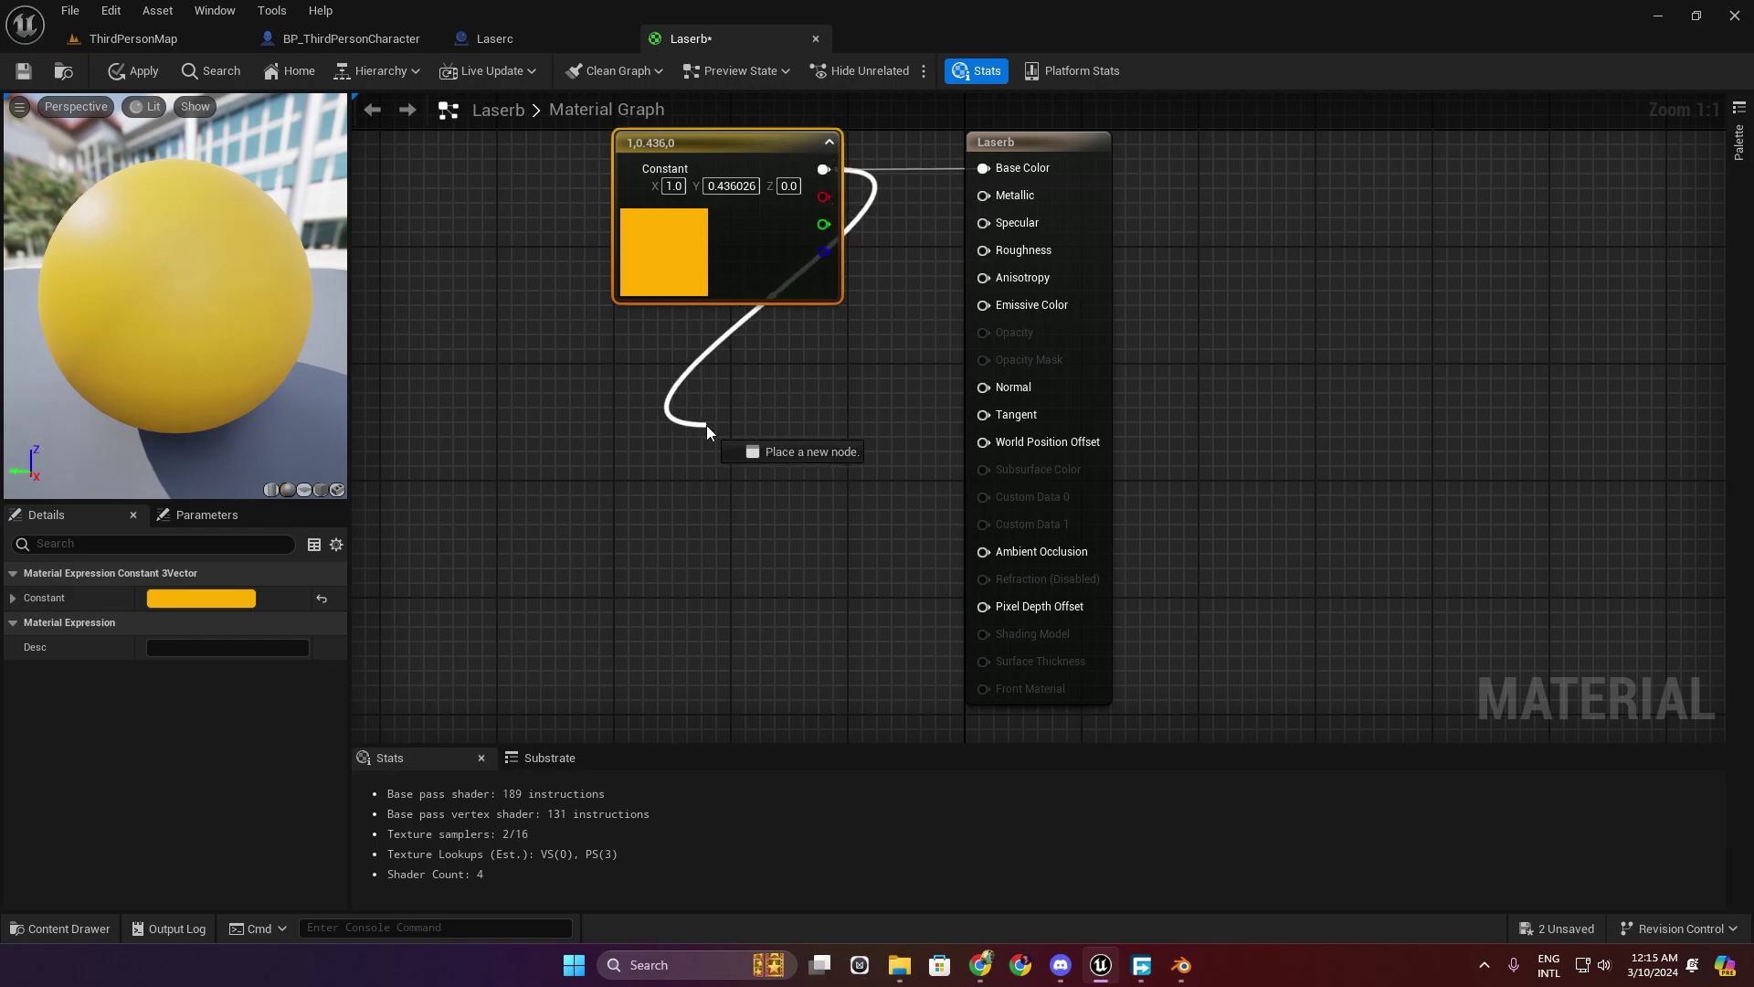
type("mul")
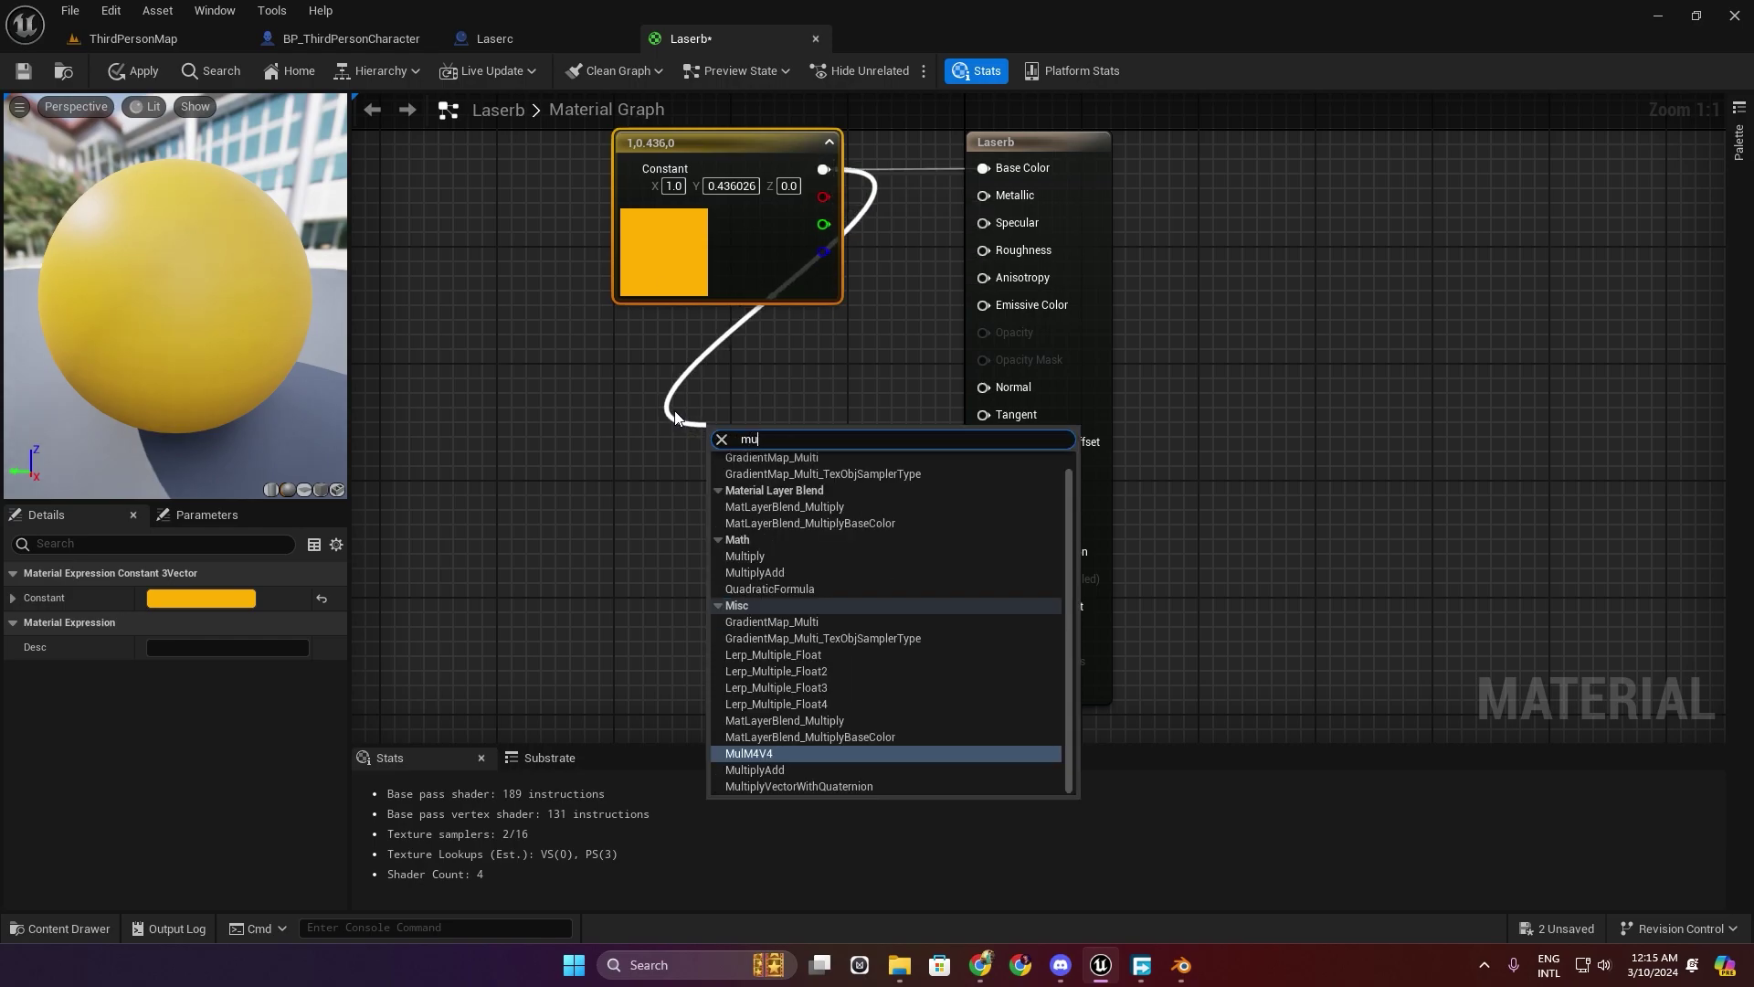
left_click(745, 556)
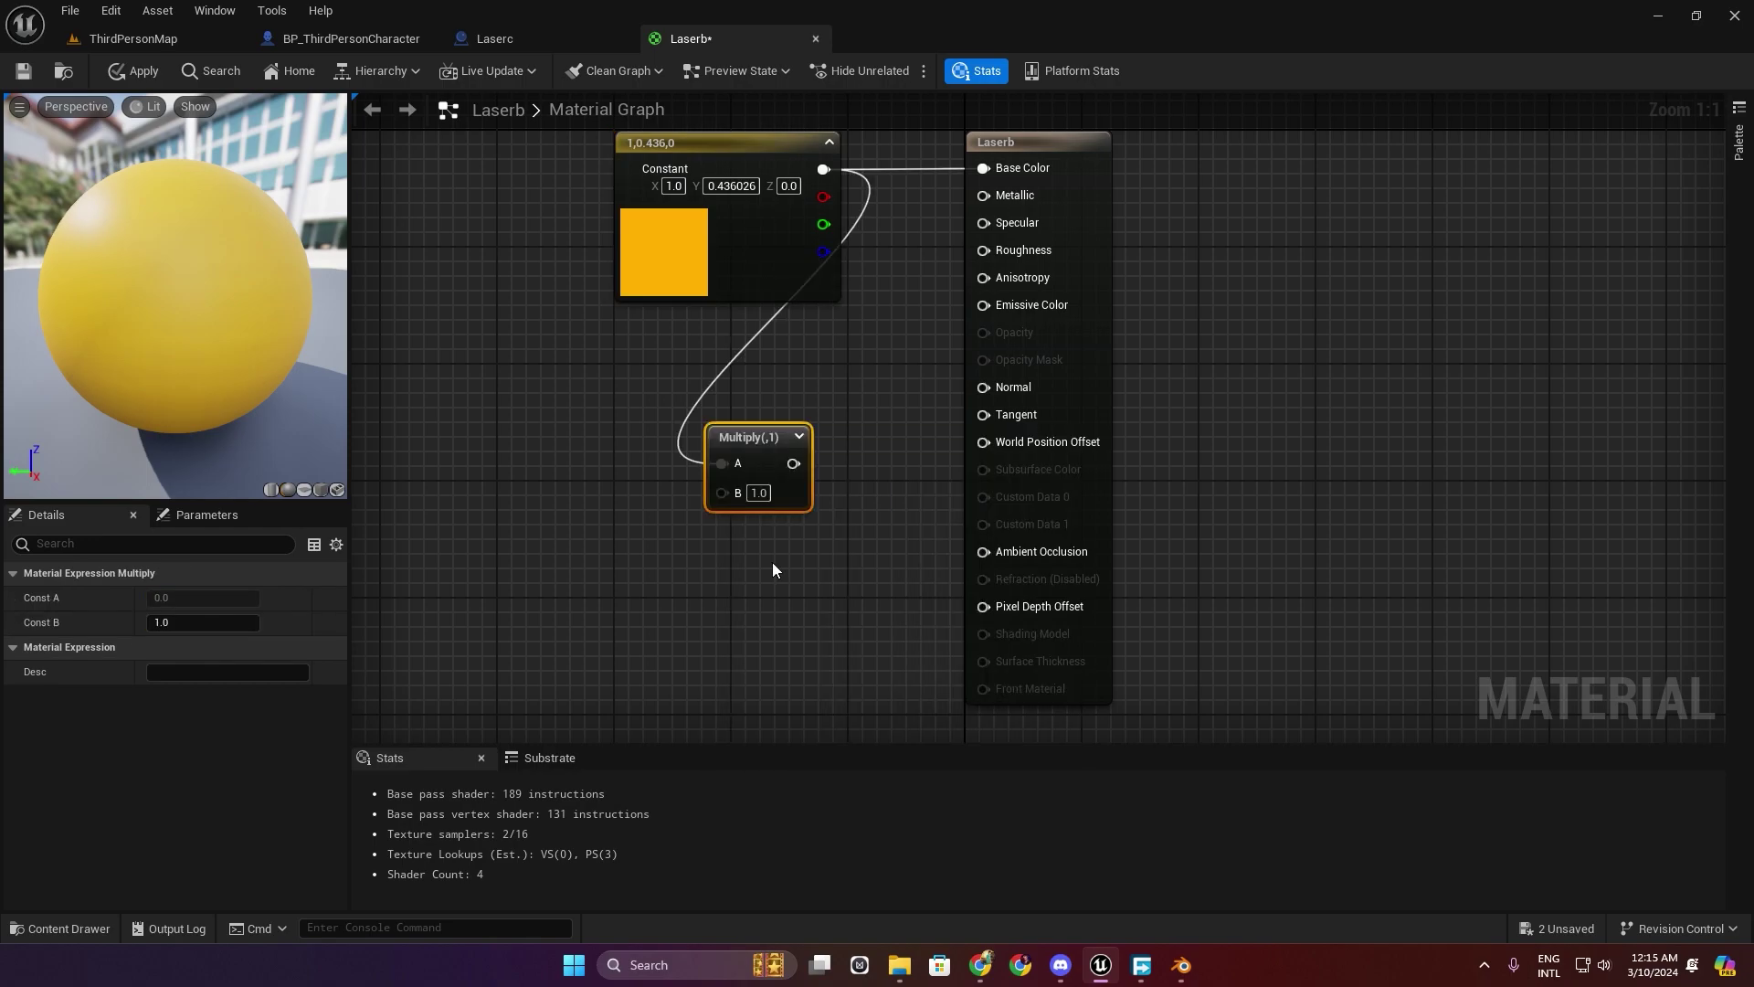
mouse_move(794, 463)
left_mouse_down()
mouse_move(1023, 391)
mouse_move(987, 304)
left_mouse_up()
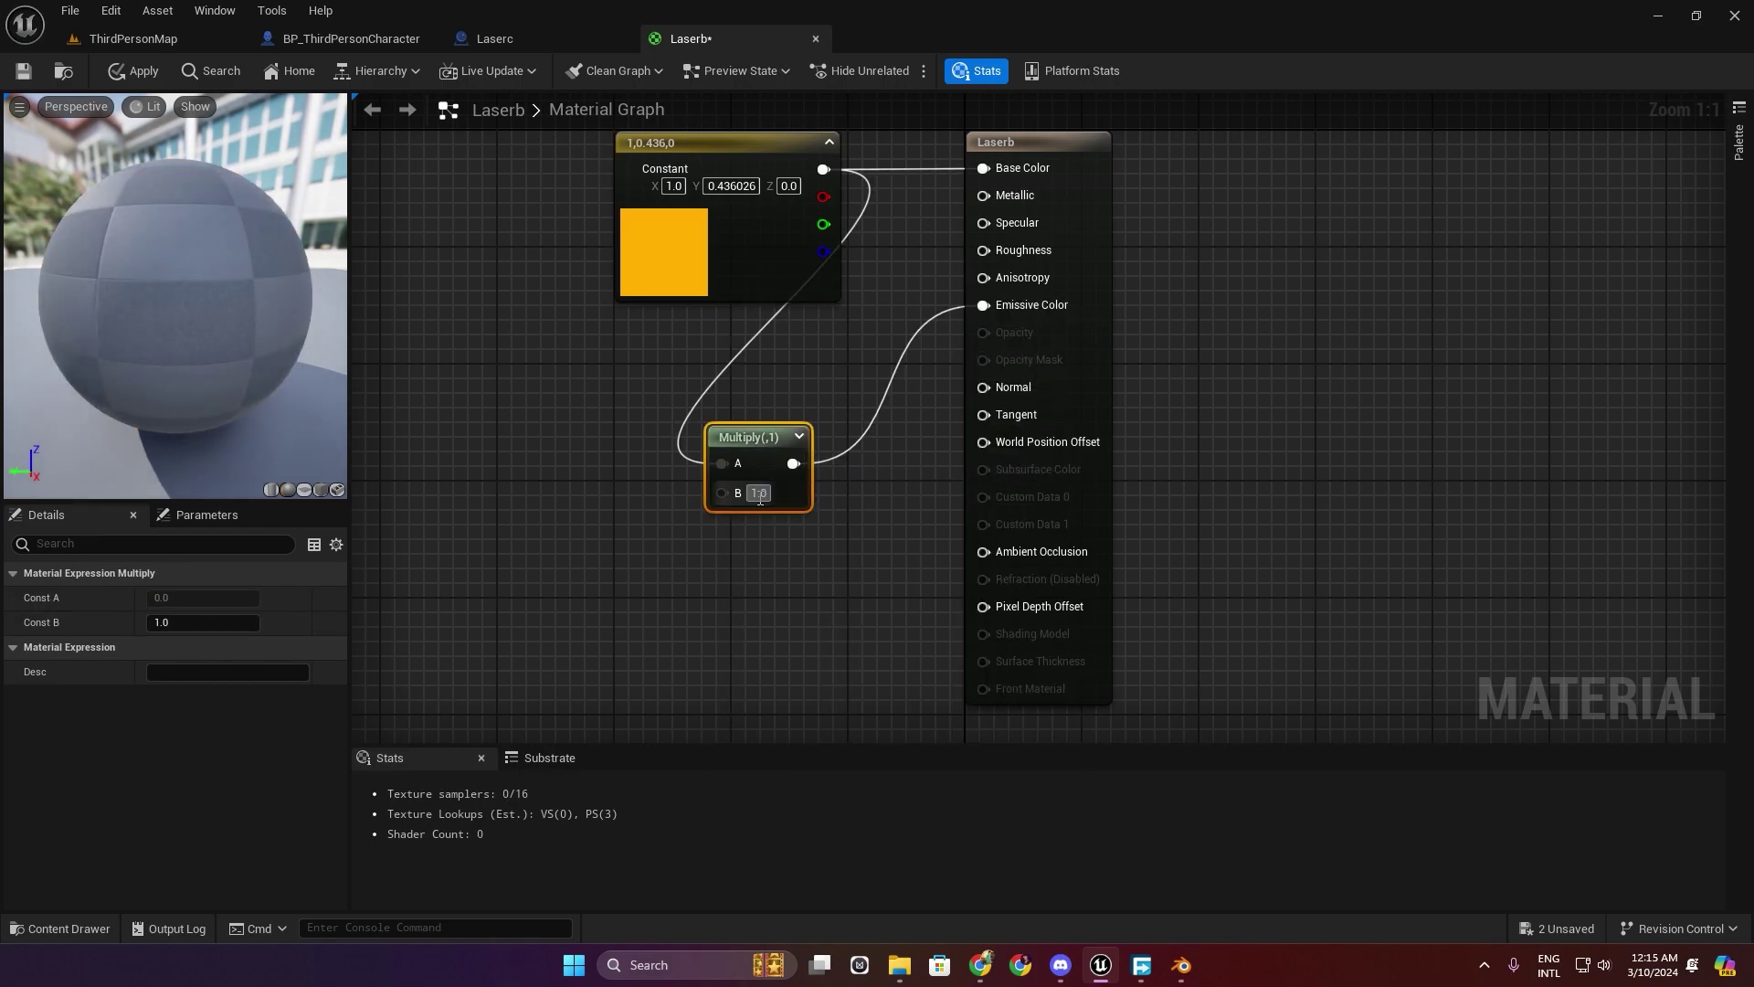
left_click(758, 494)
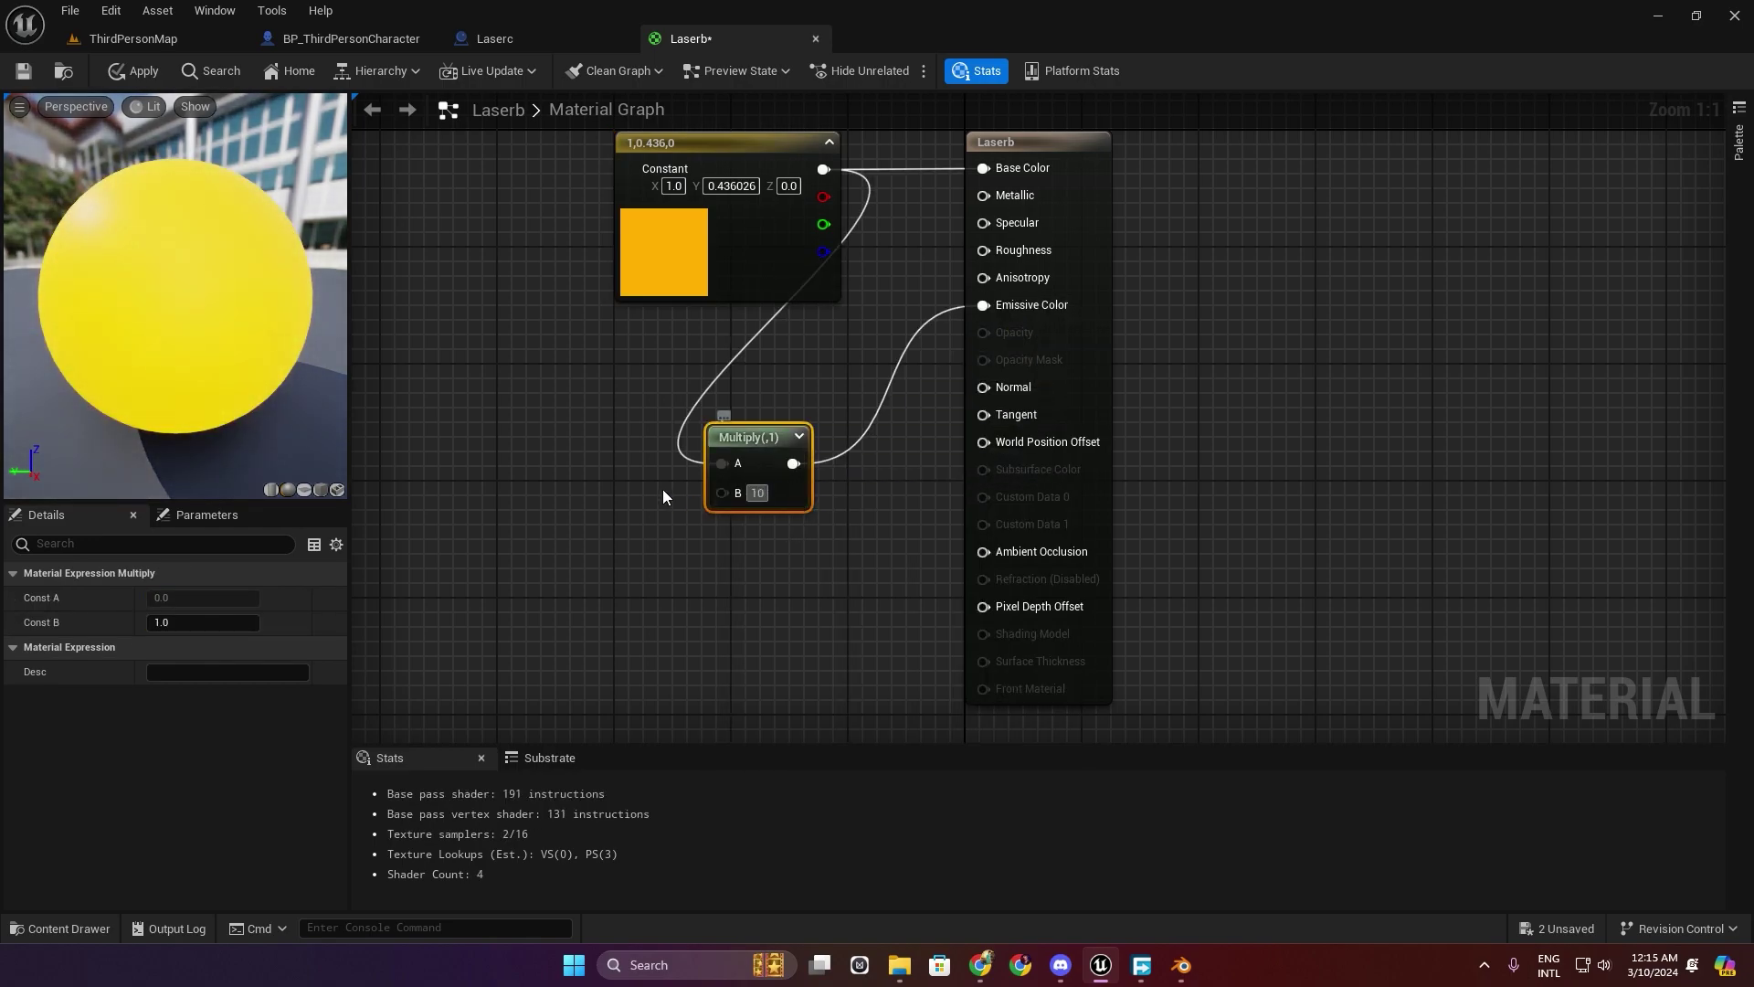
left_click(584, 450)
left_click(130, 69)
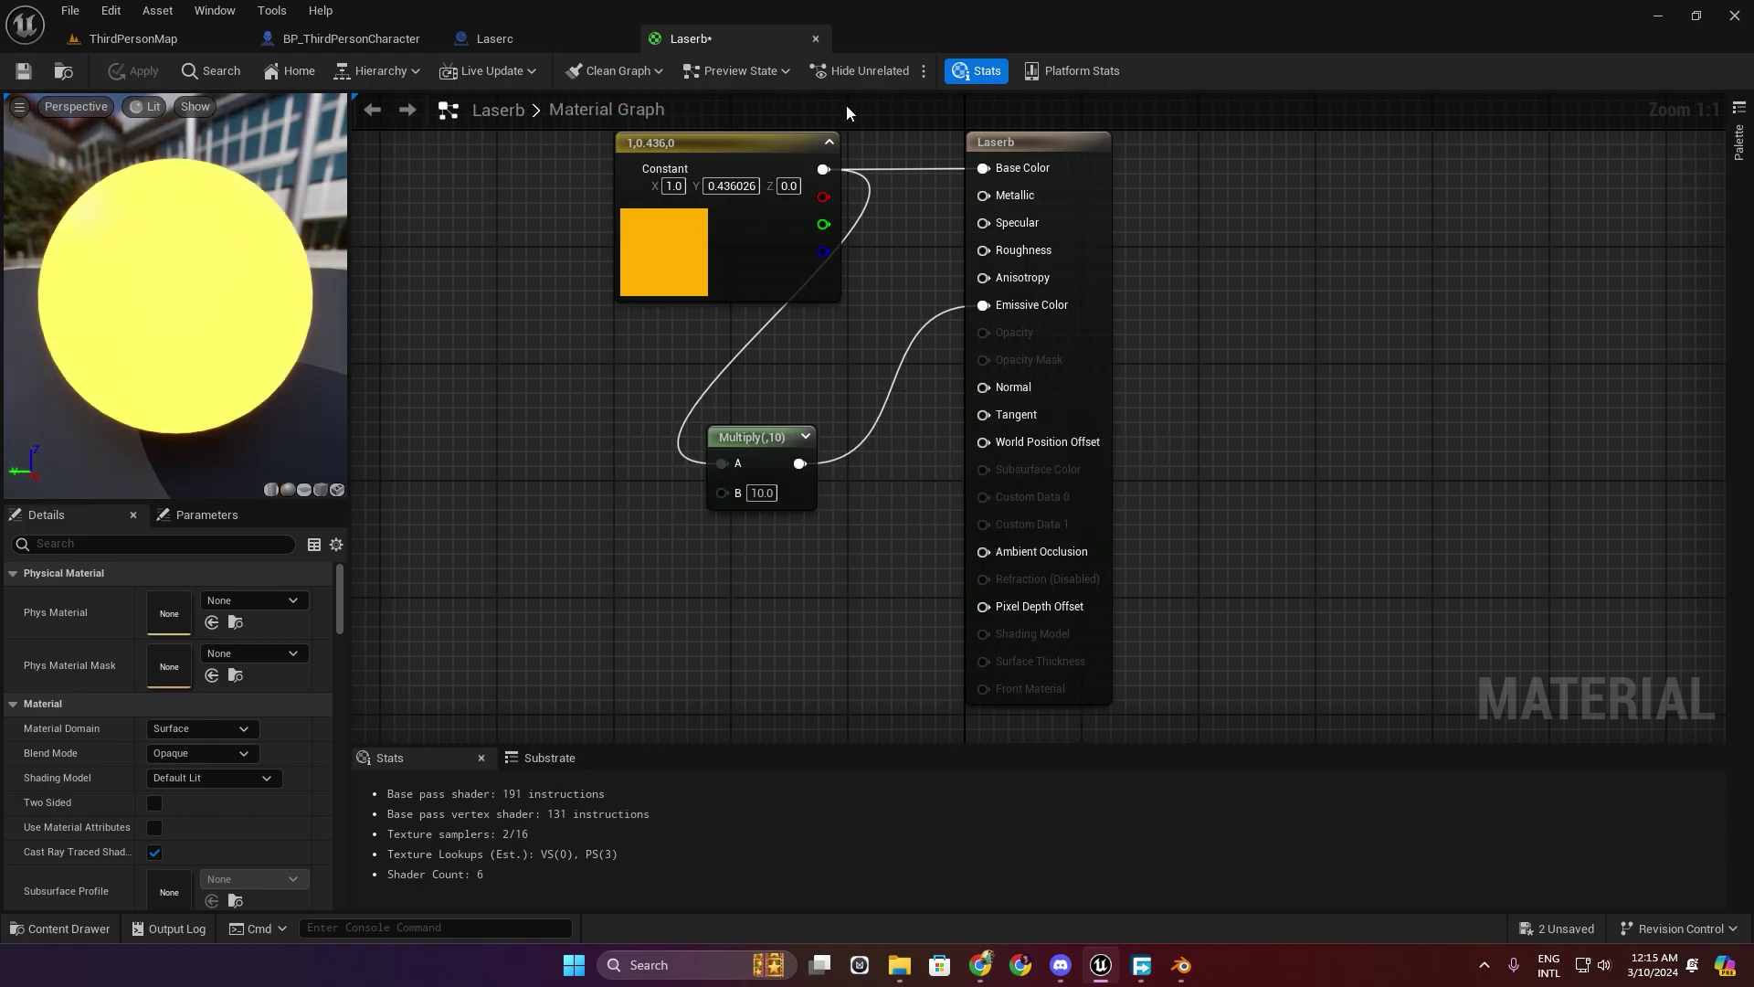
left_click(517, 36)
Assign Laserb to the Laser mesh's Element 0 slot and save Laserc.
left_click_drag(610, 342, 611, 343)
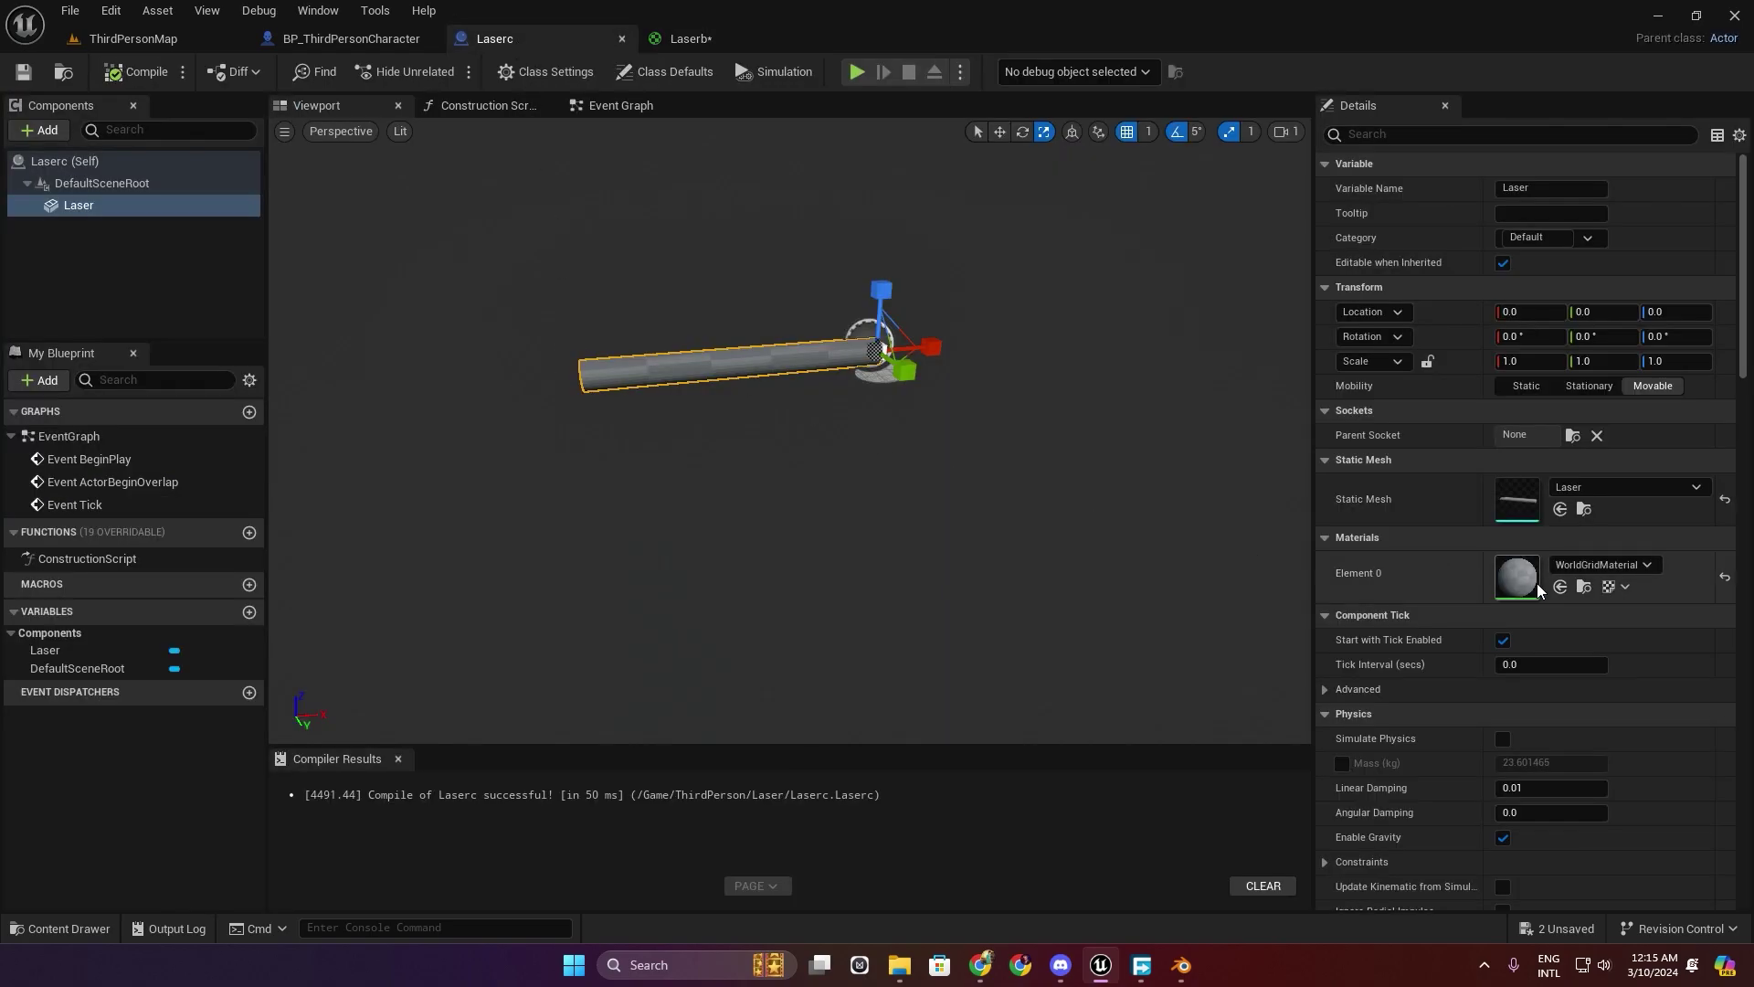
left_click(20, 76)
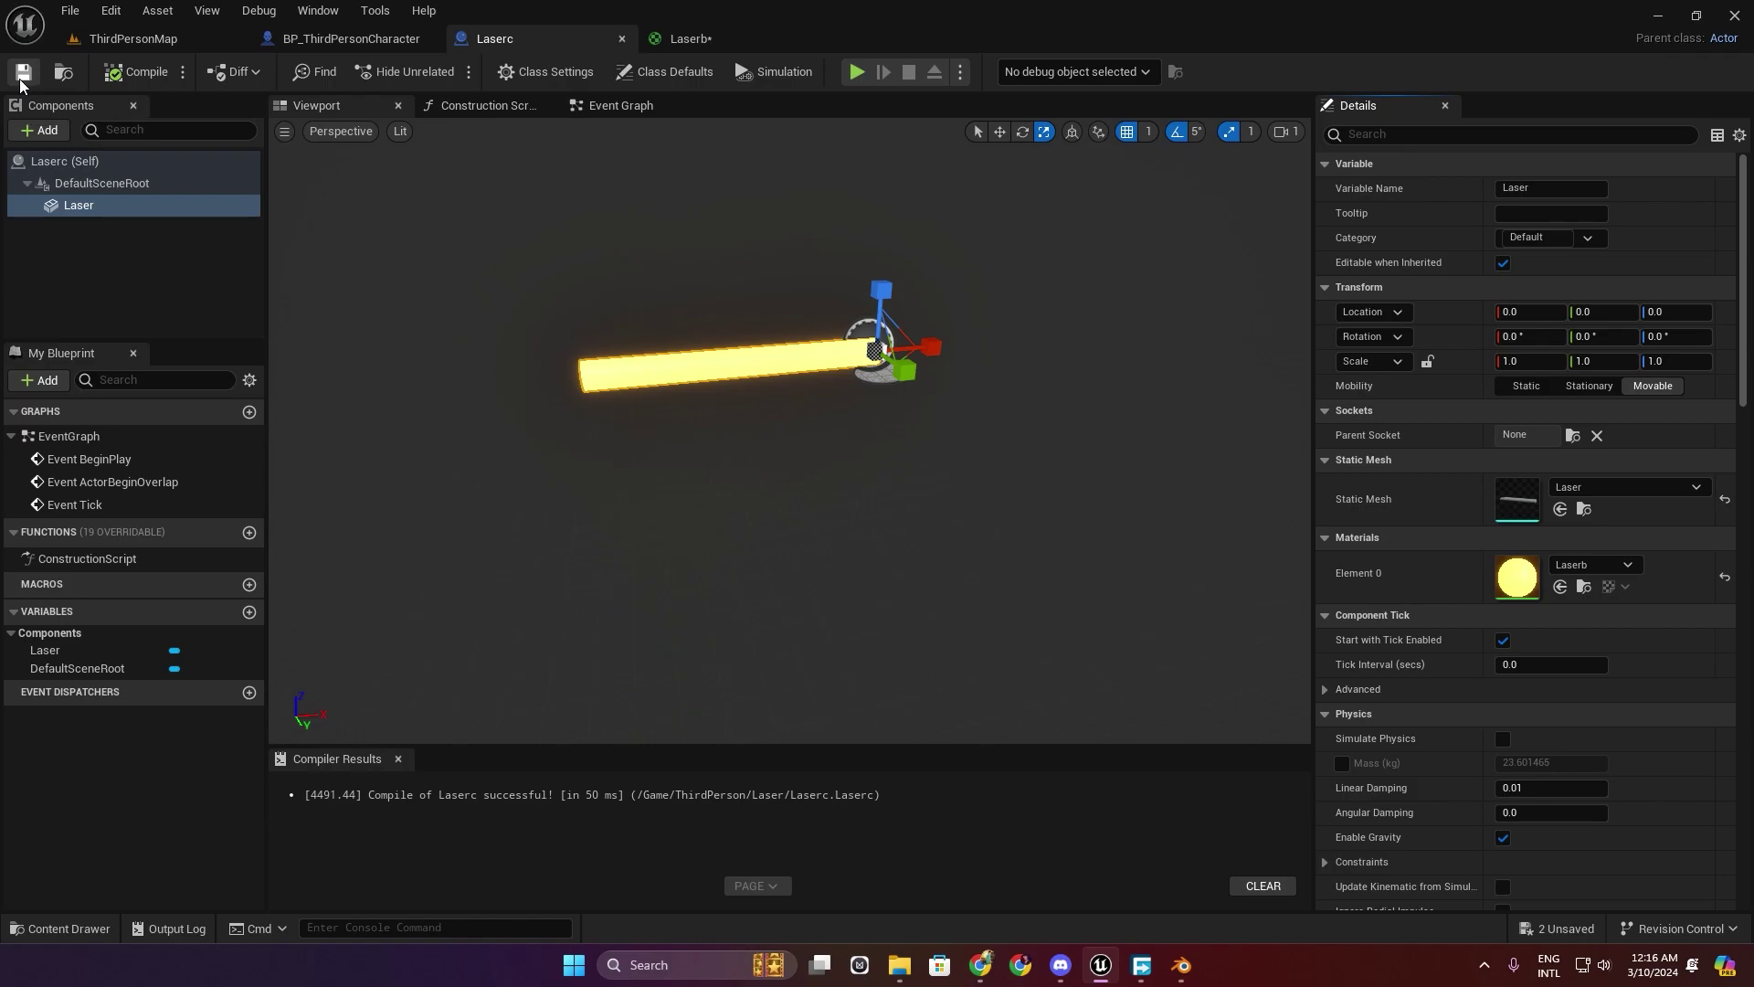
left_click(173, 42)
Move the ThirdPersonMap view to face the arena wall and save all assets.
right_click_drag(530, 383, 530, 383)
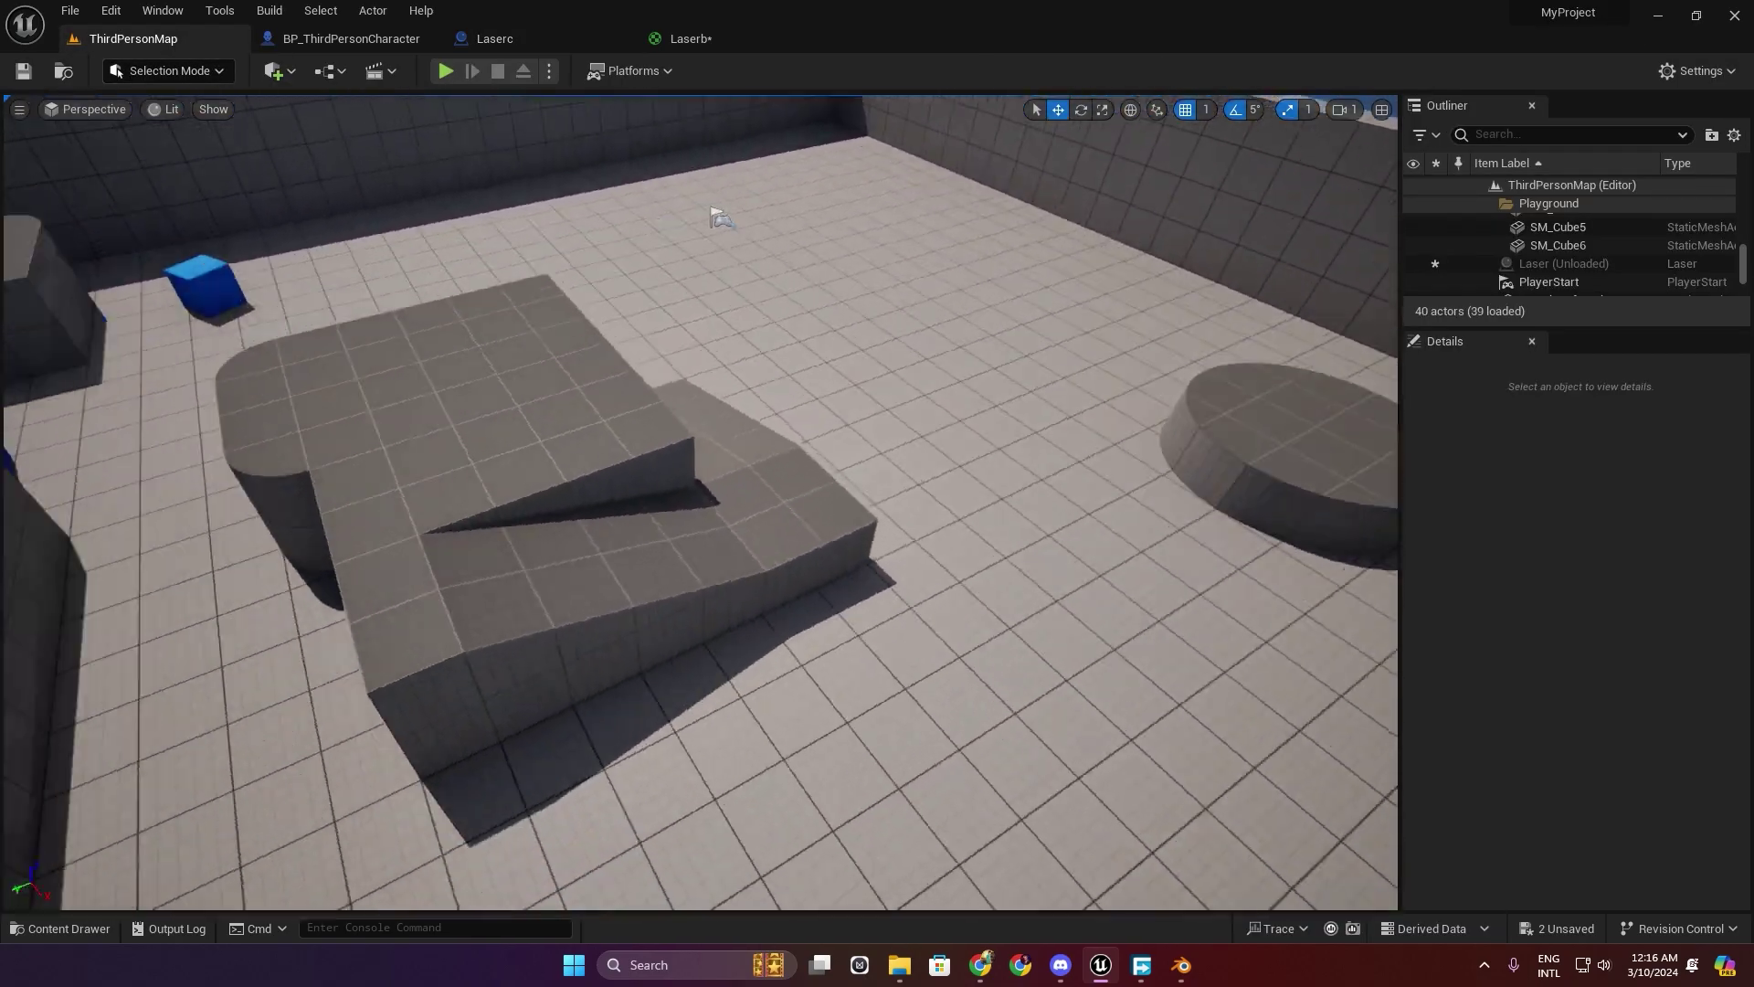
right_click_drag(428, 466, 428, 466)
left_click(428, 466)
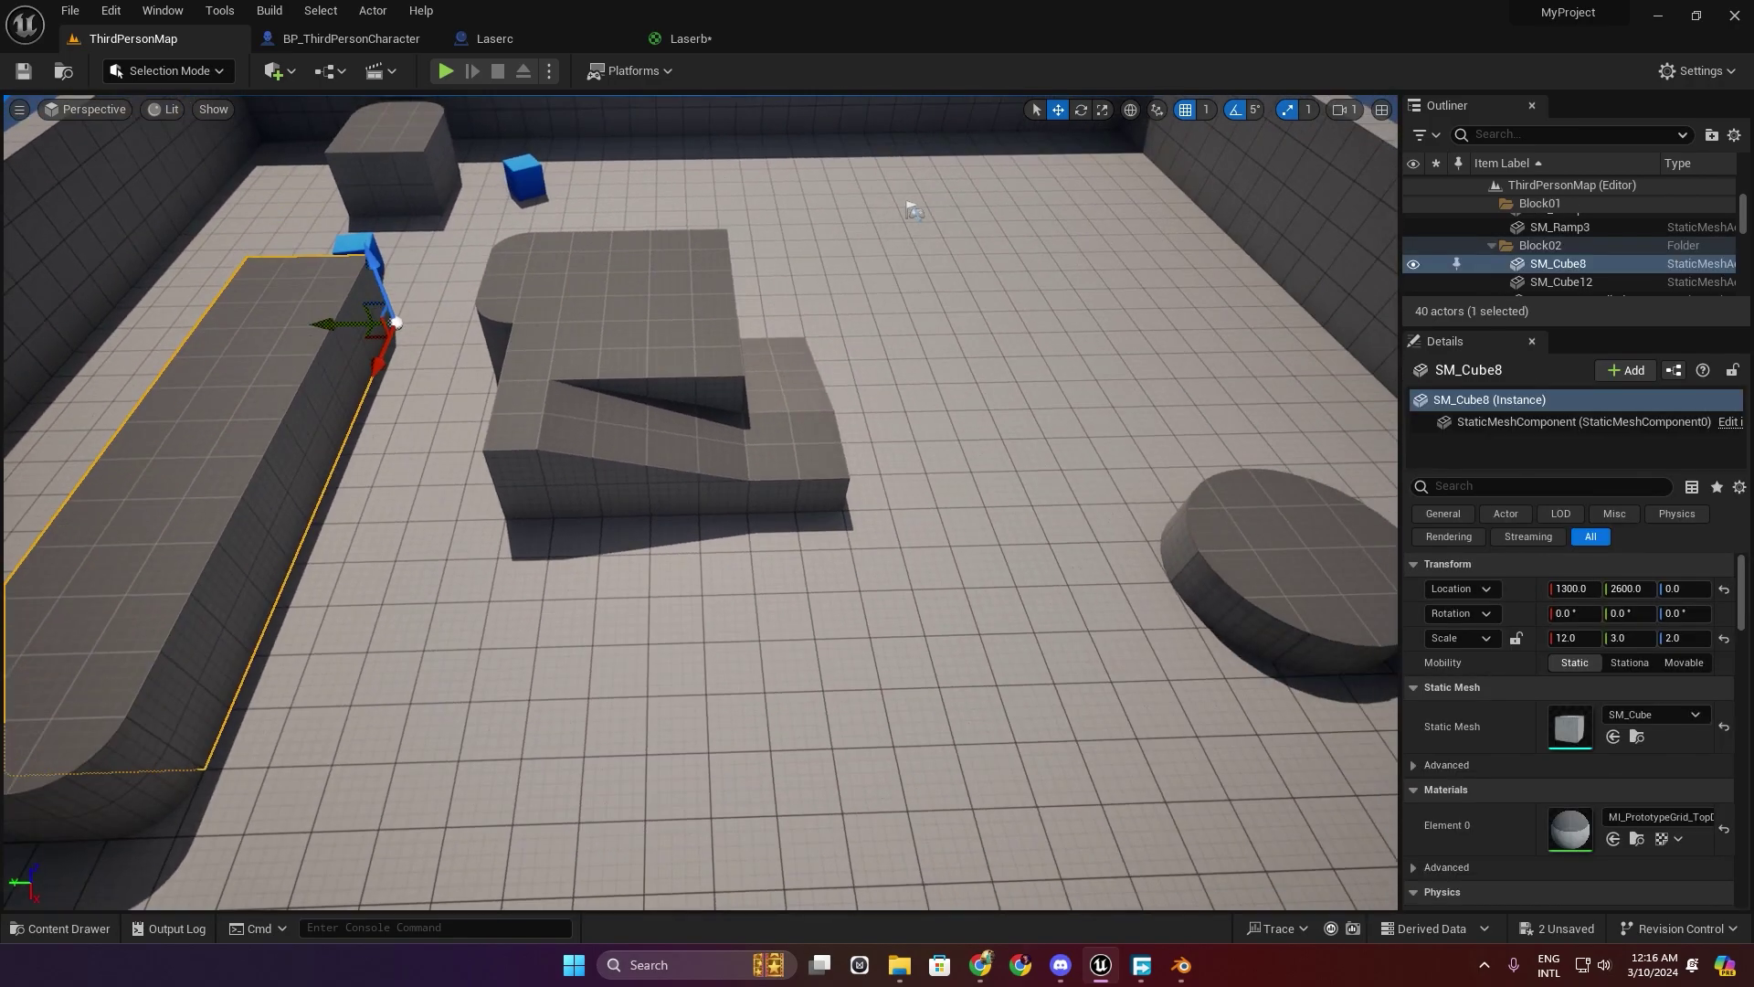
right_click_drag(619, 409, 619, 409)
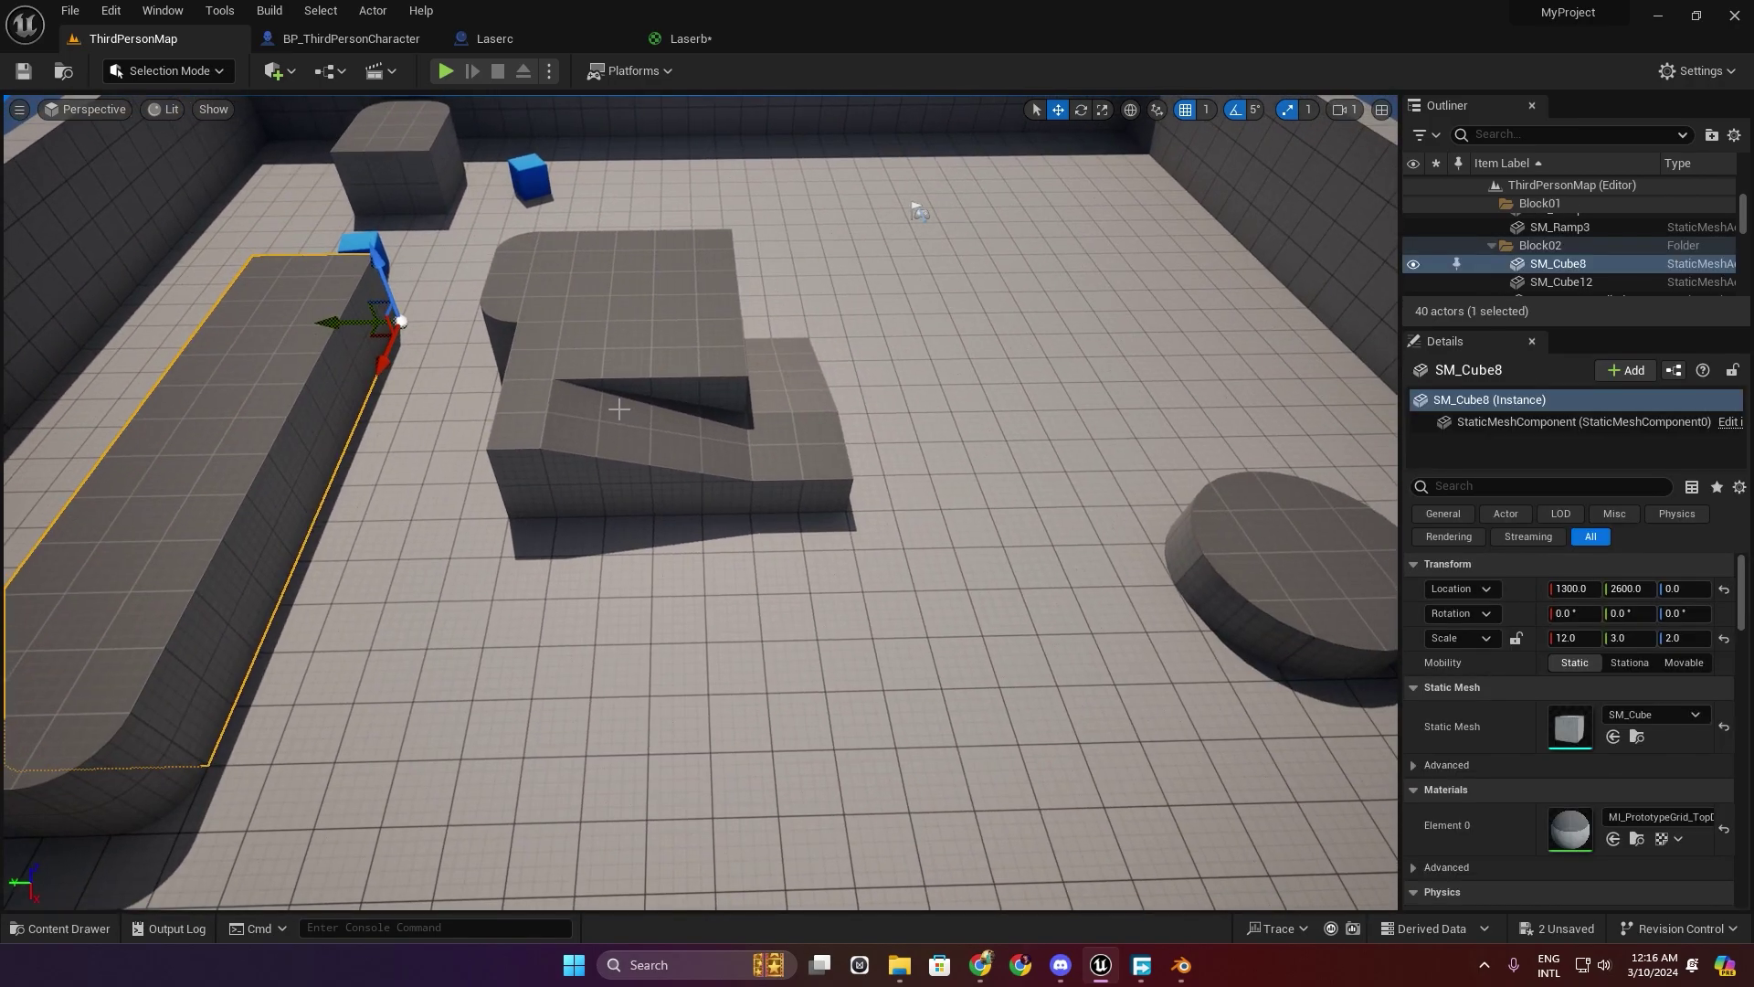
left_click(23, 70)
right_click_drag(496, 265, 496, 265)
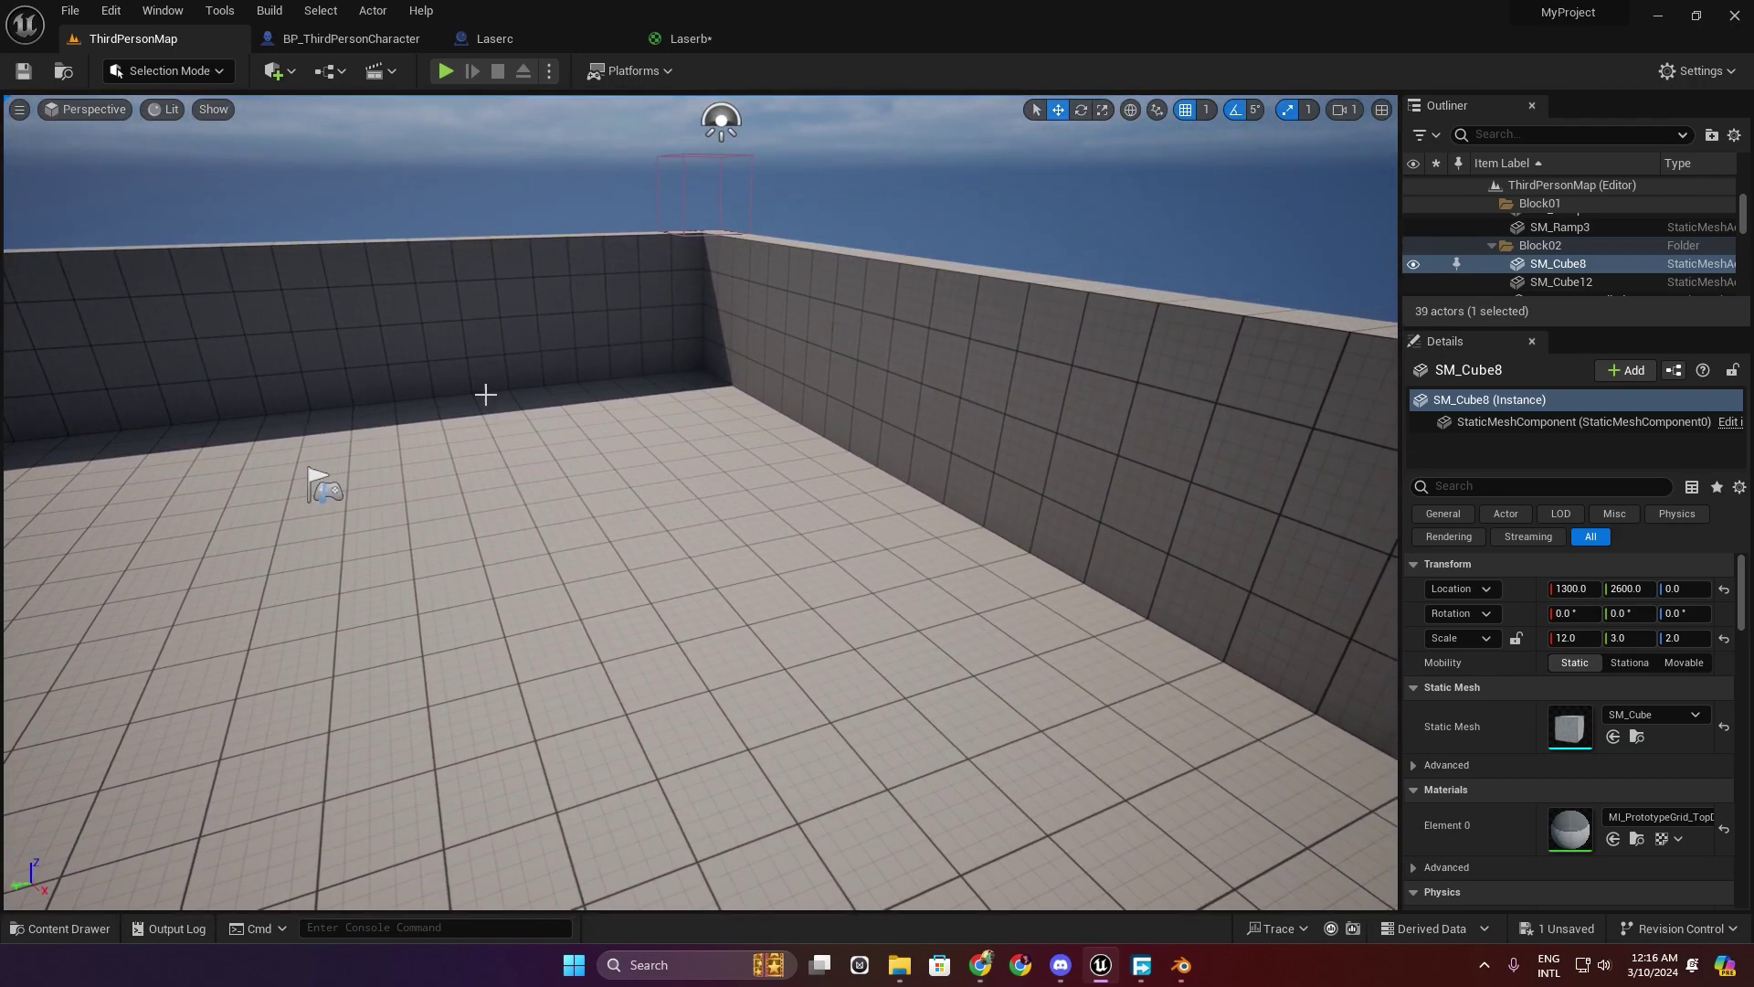
left_click(64, 929)
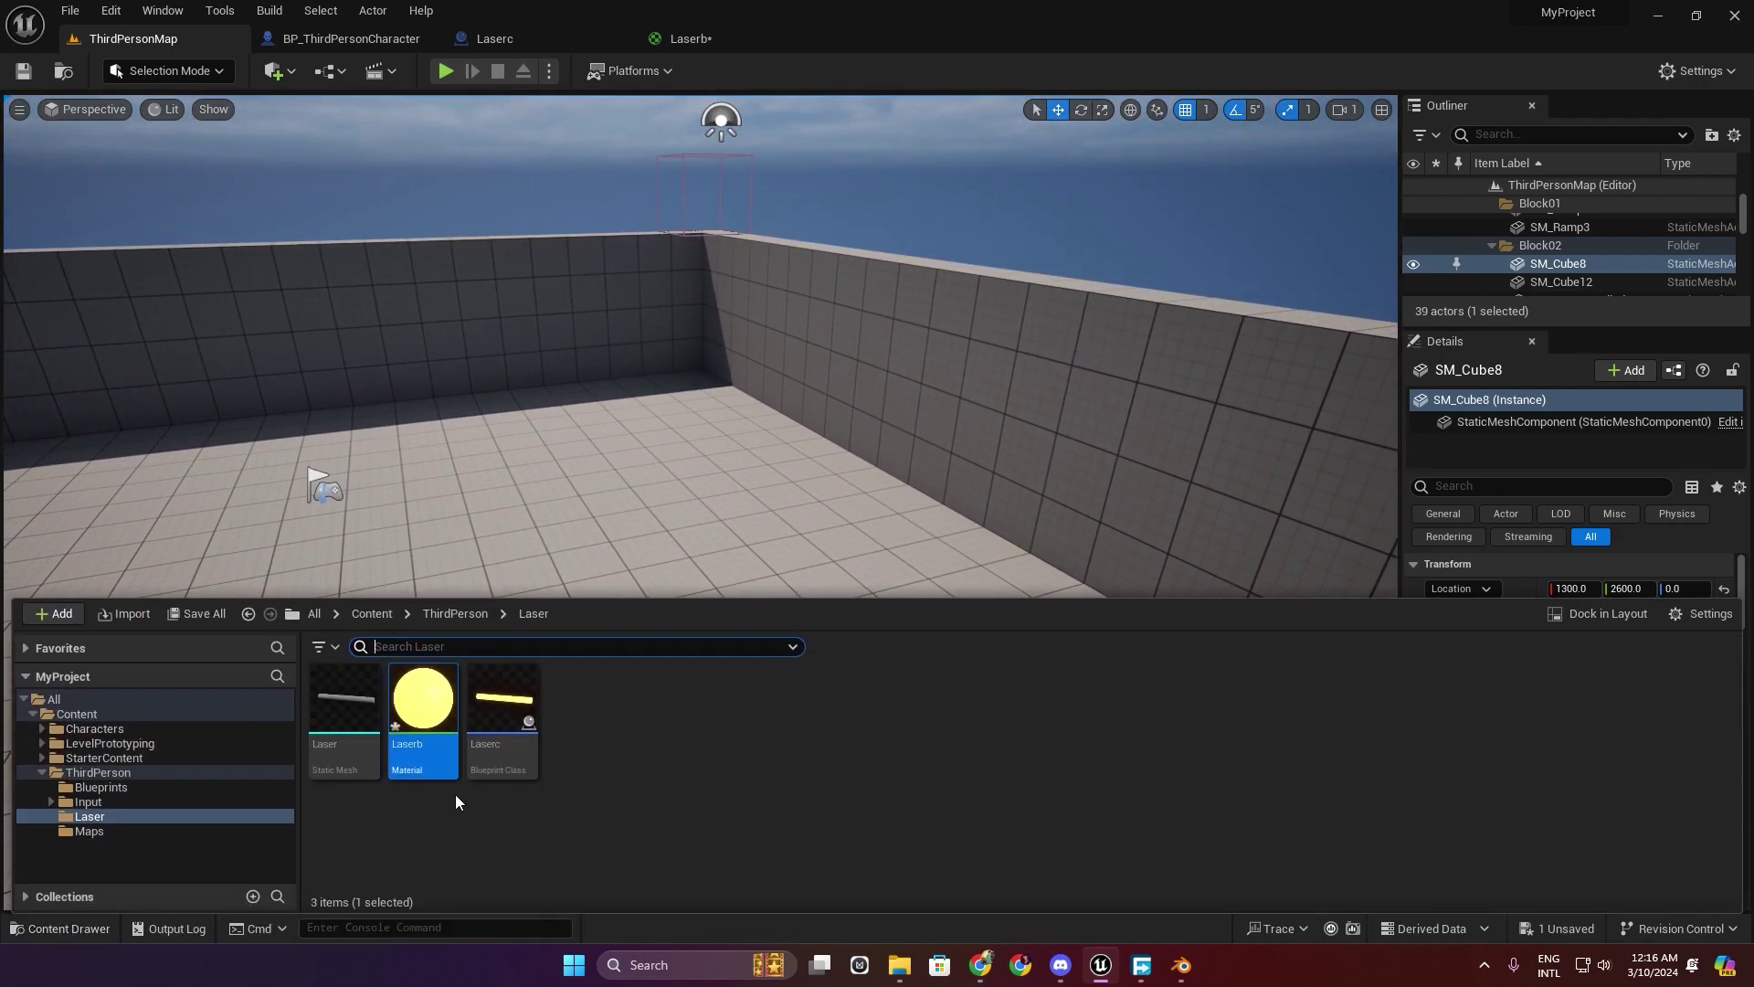
key("ctrl+s")
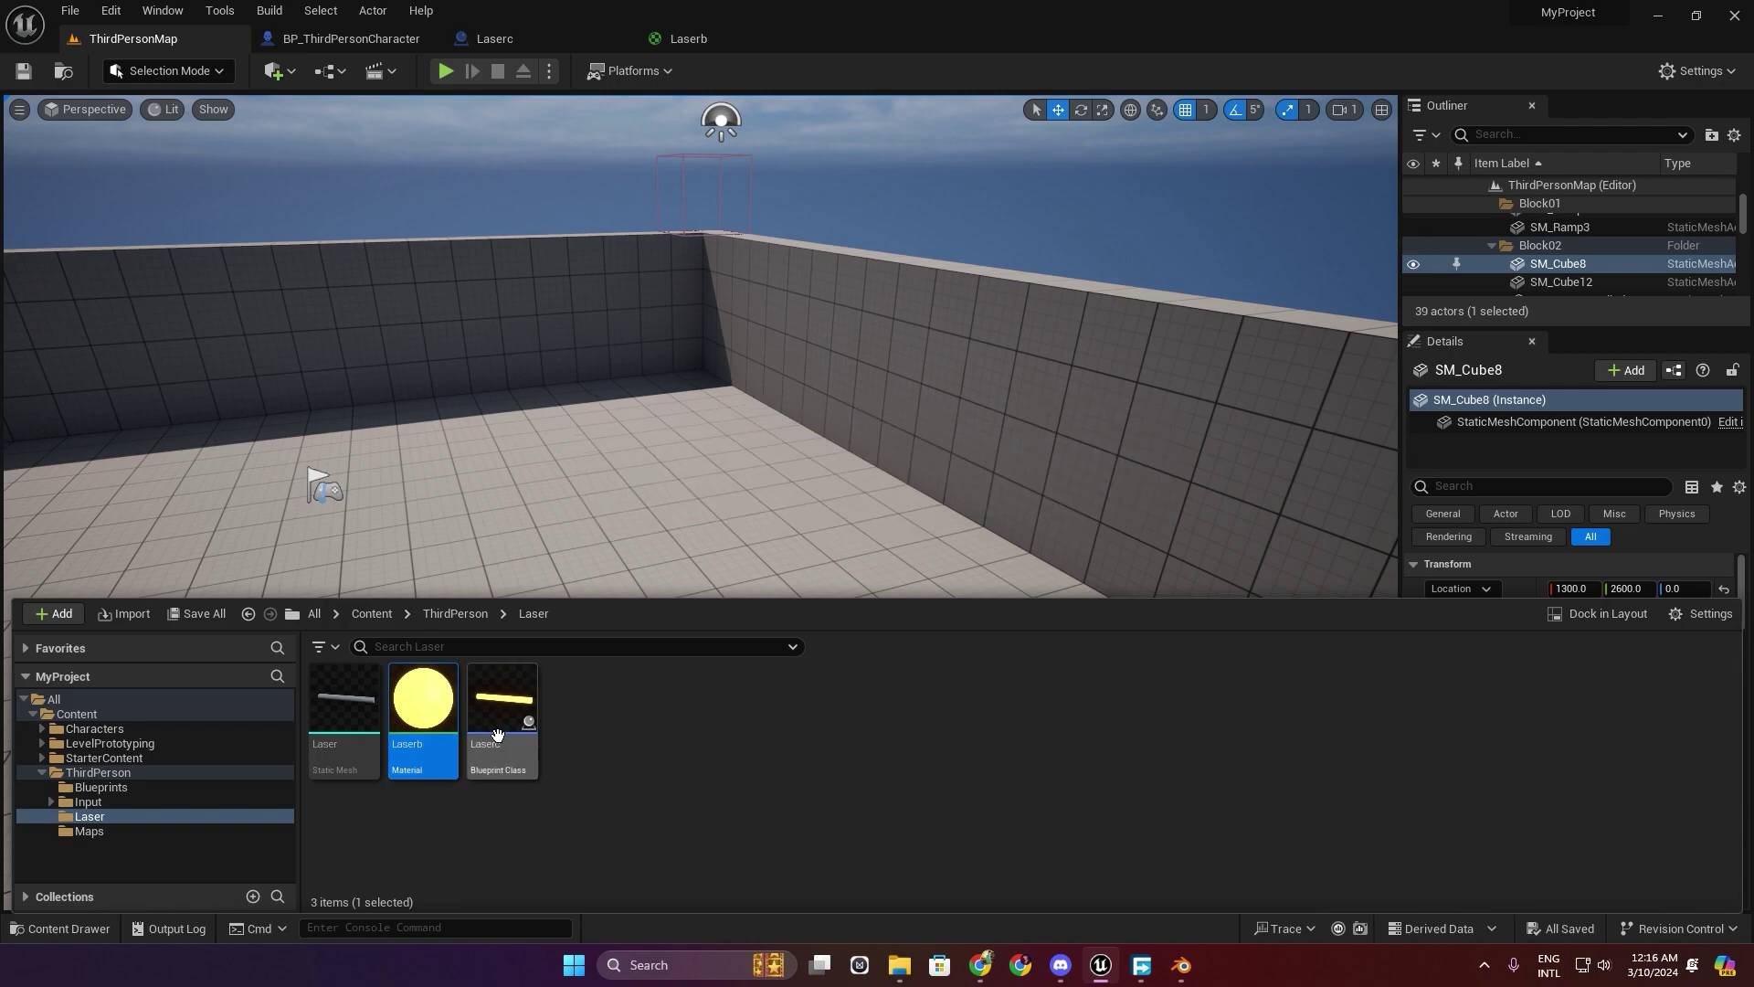
Place a Laserc copy on the floor near the arena wall and save the level.
left_click_drag(498, 733, 667, 522)
left_click_drag(980, 685, 975, 666)
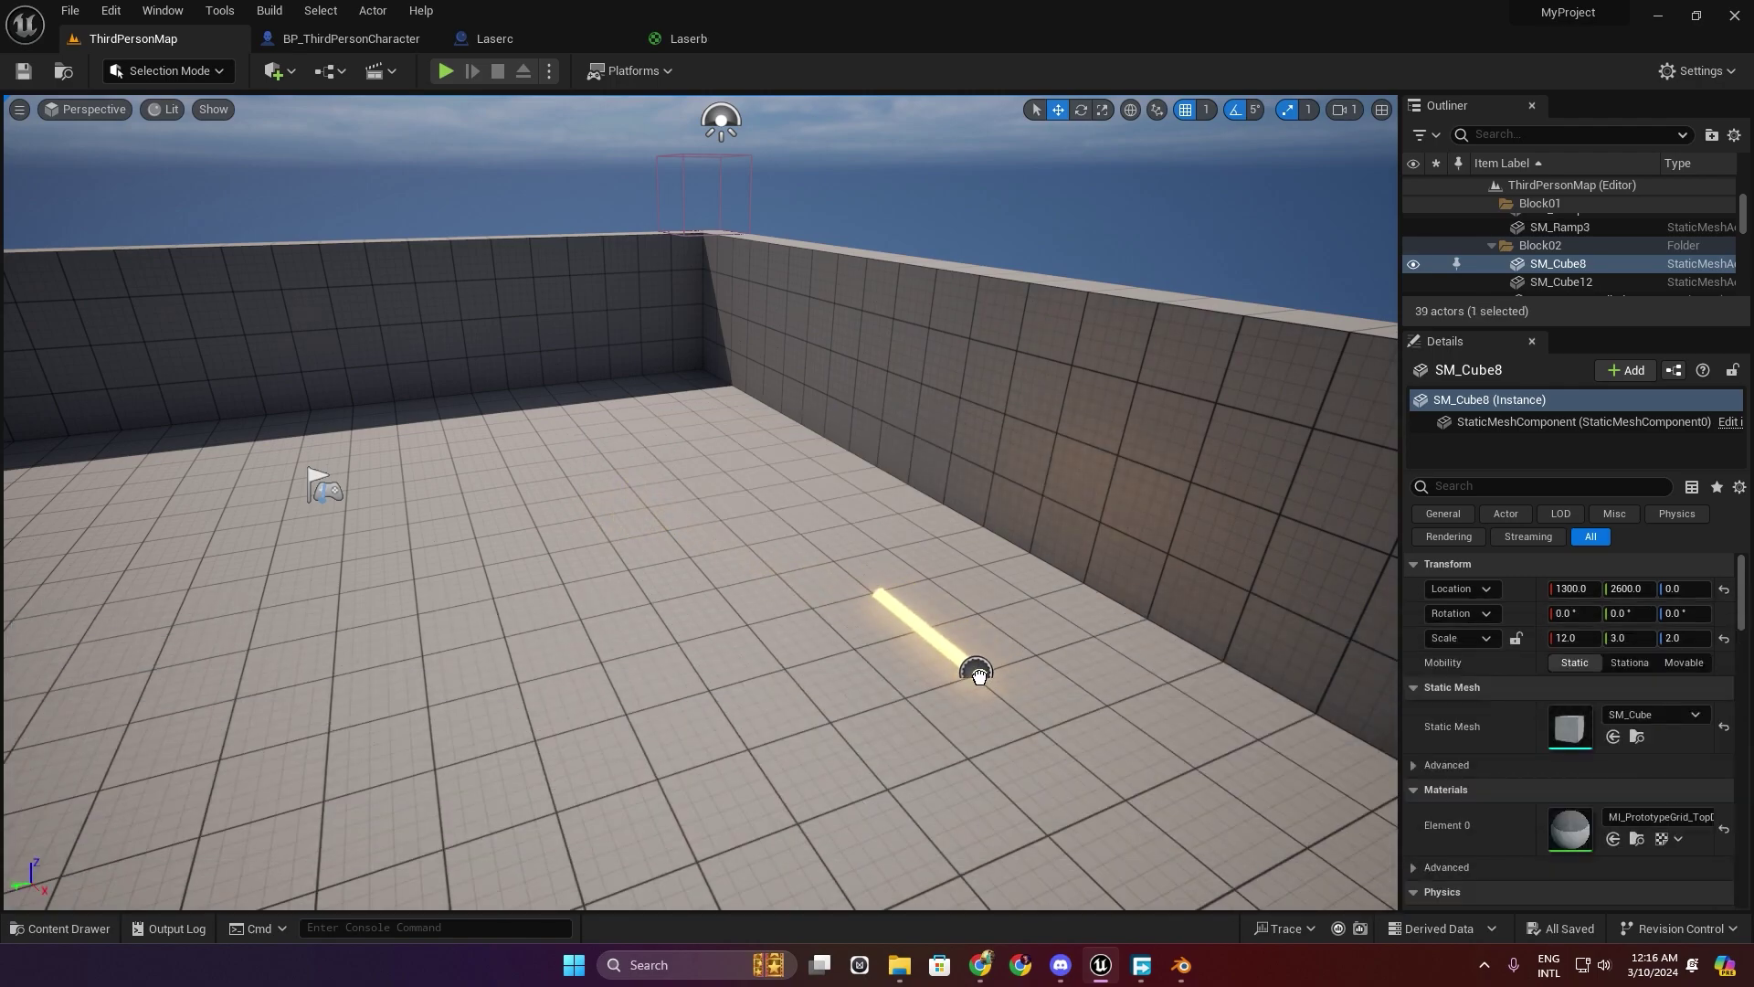
right_click_drag(975, 666, 1143, 640)
right_click_drag(176, 263, 176, 263)
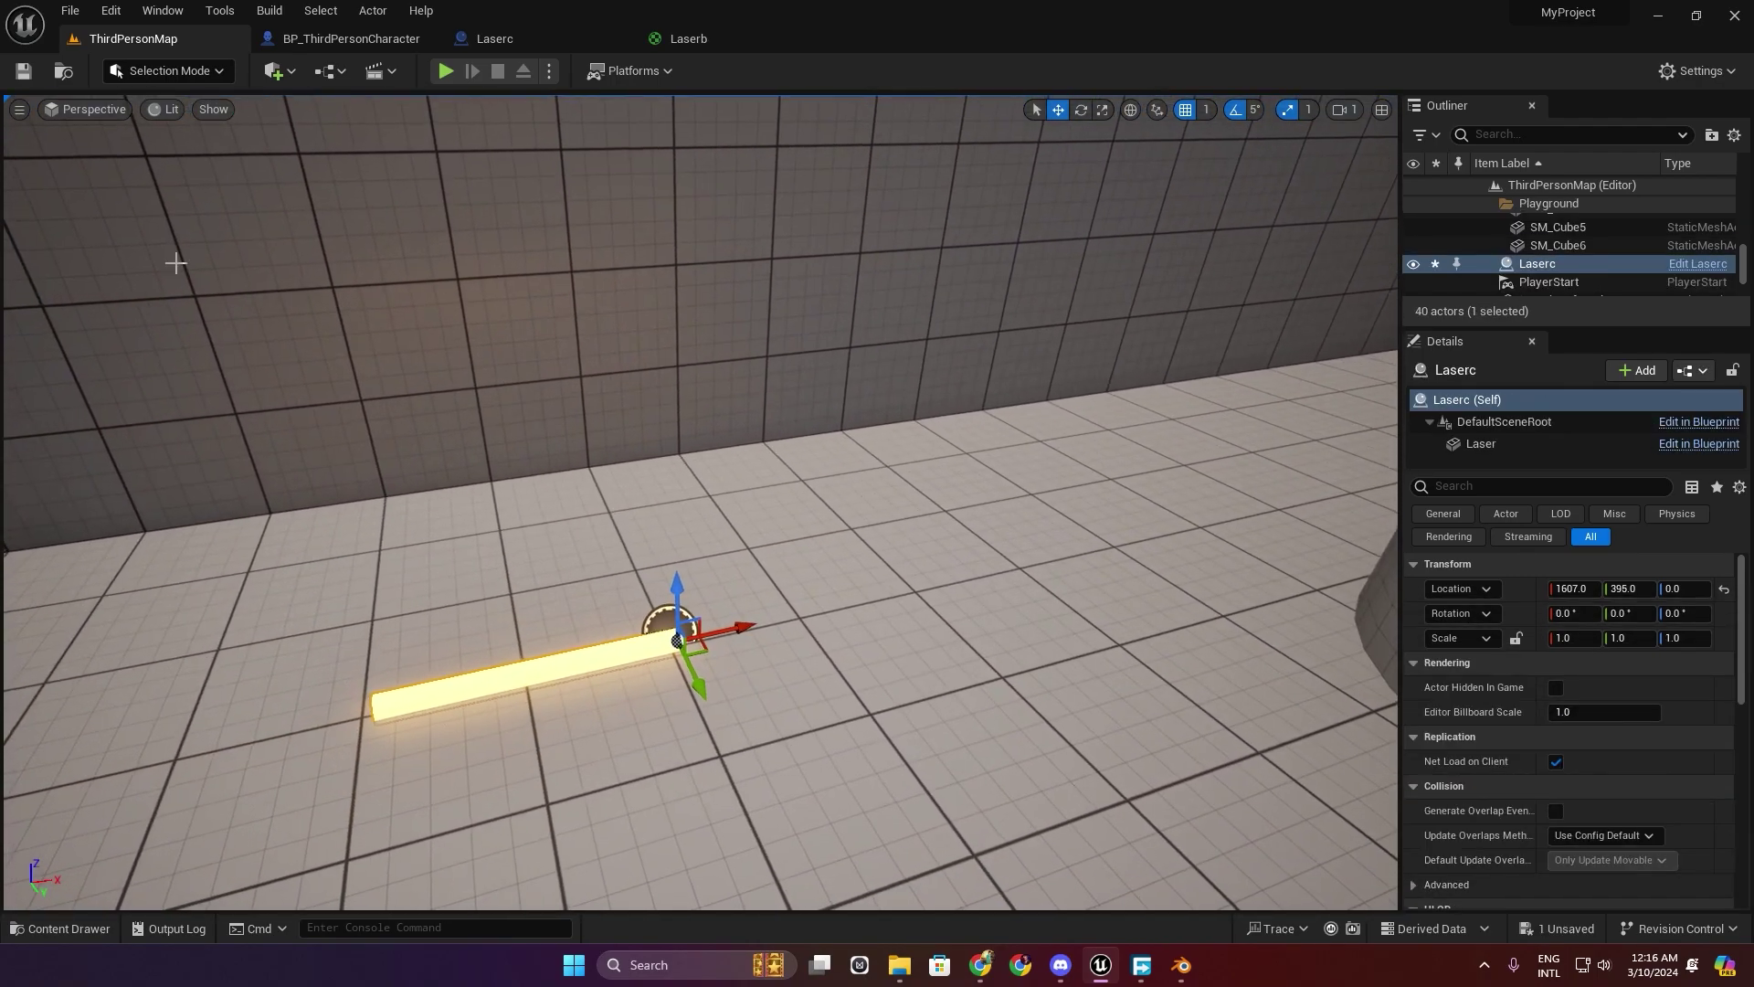
left_click(28, 81)
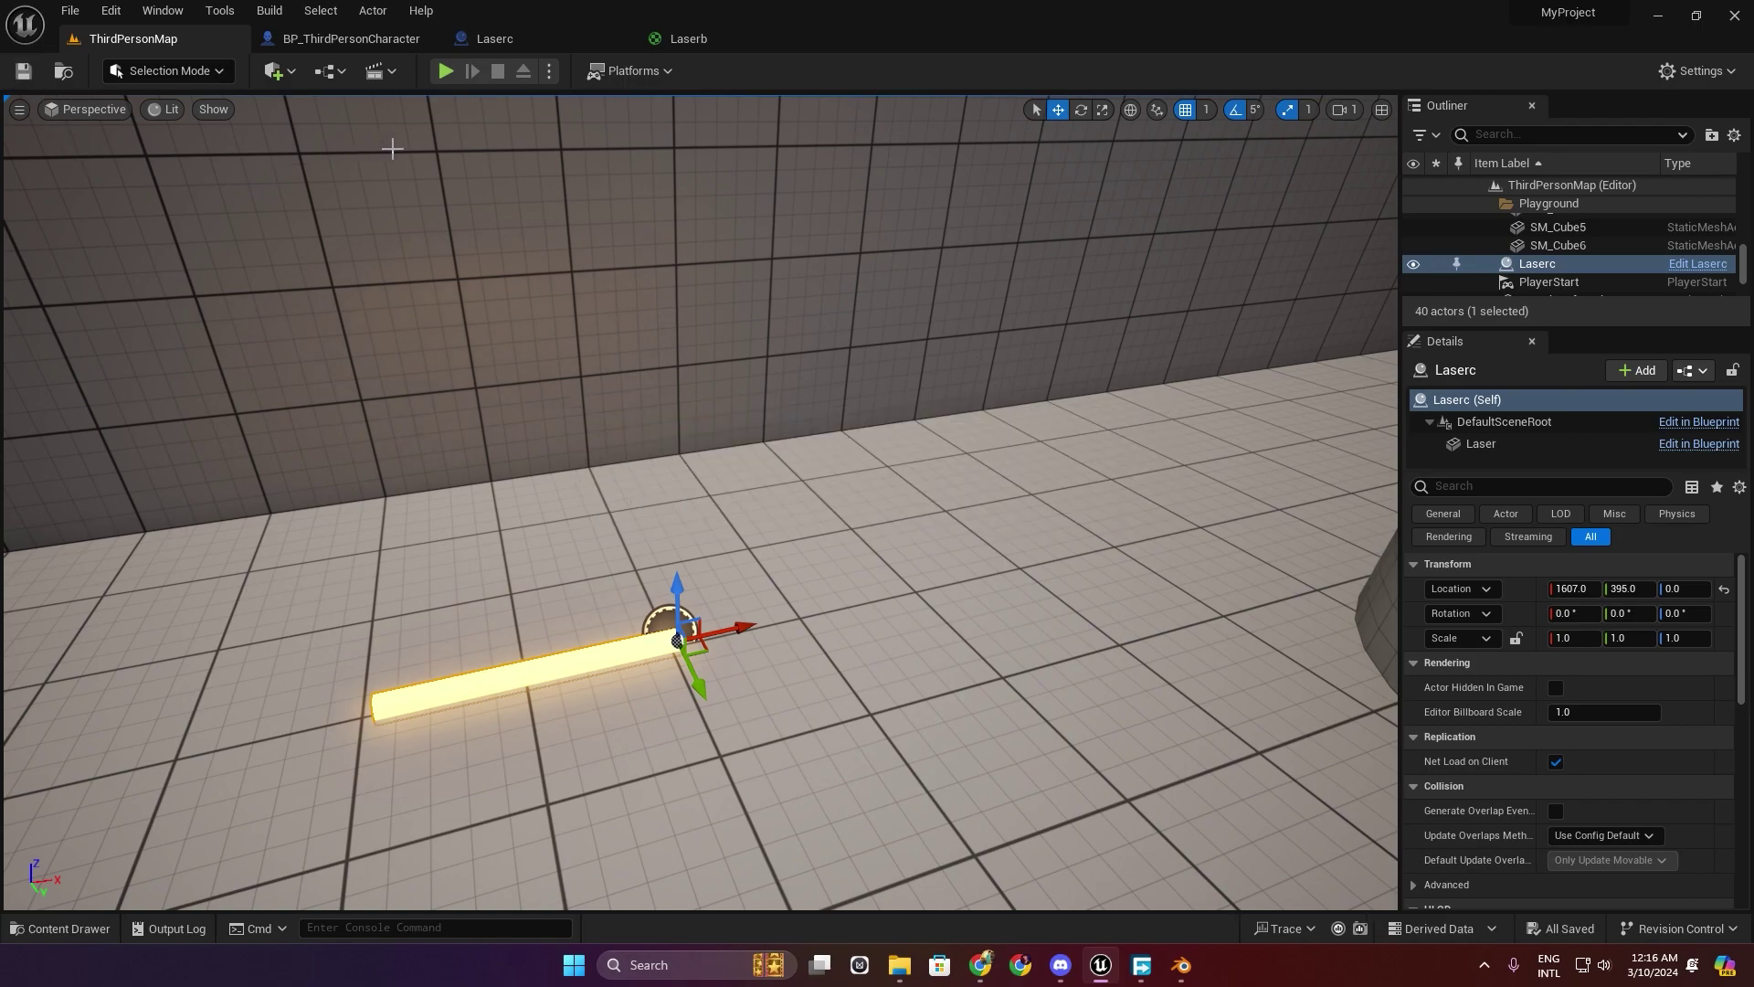
left_click(494, 42)
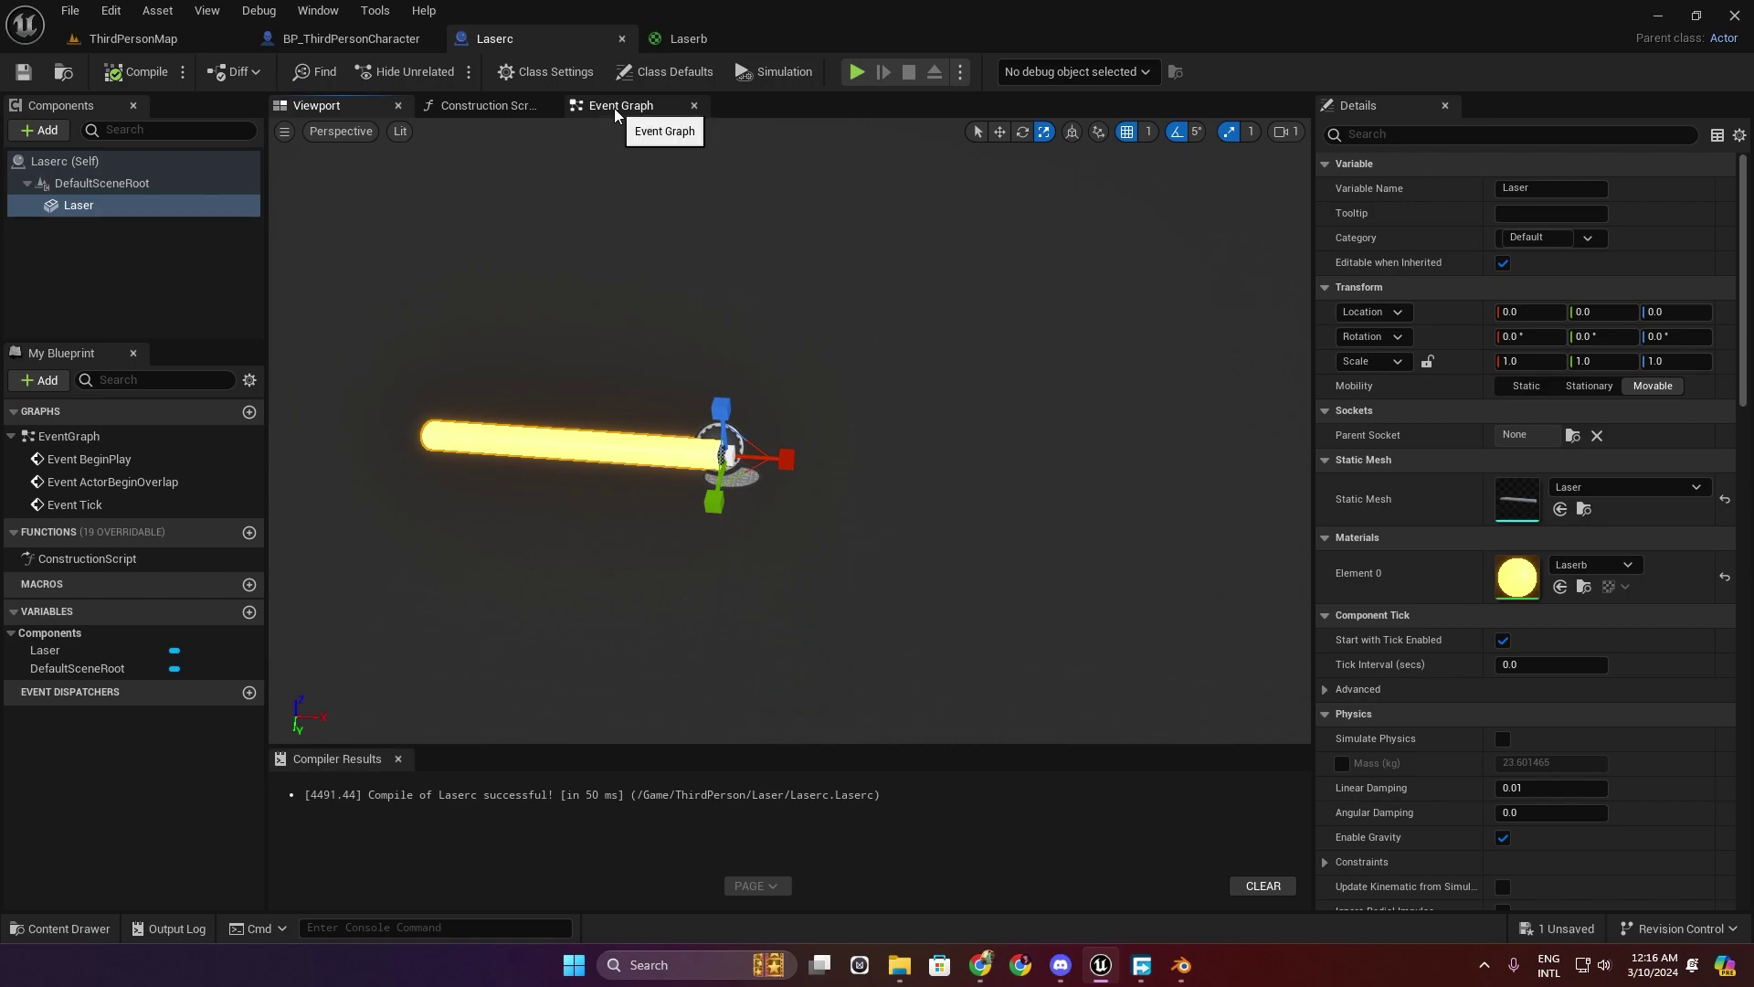
Add a Line Trace By Channel node driven by Event Tick.
left_click(614, 108)
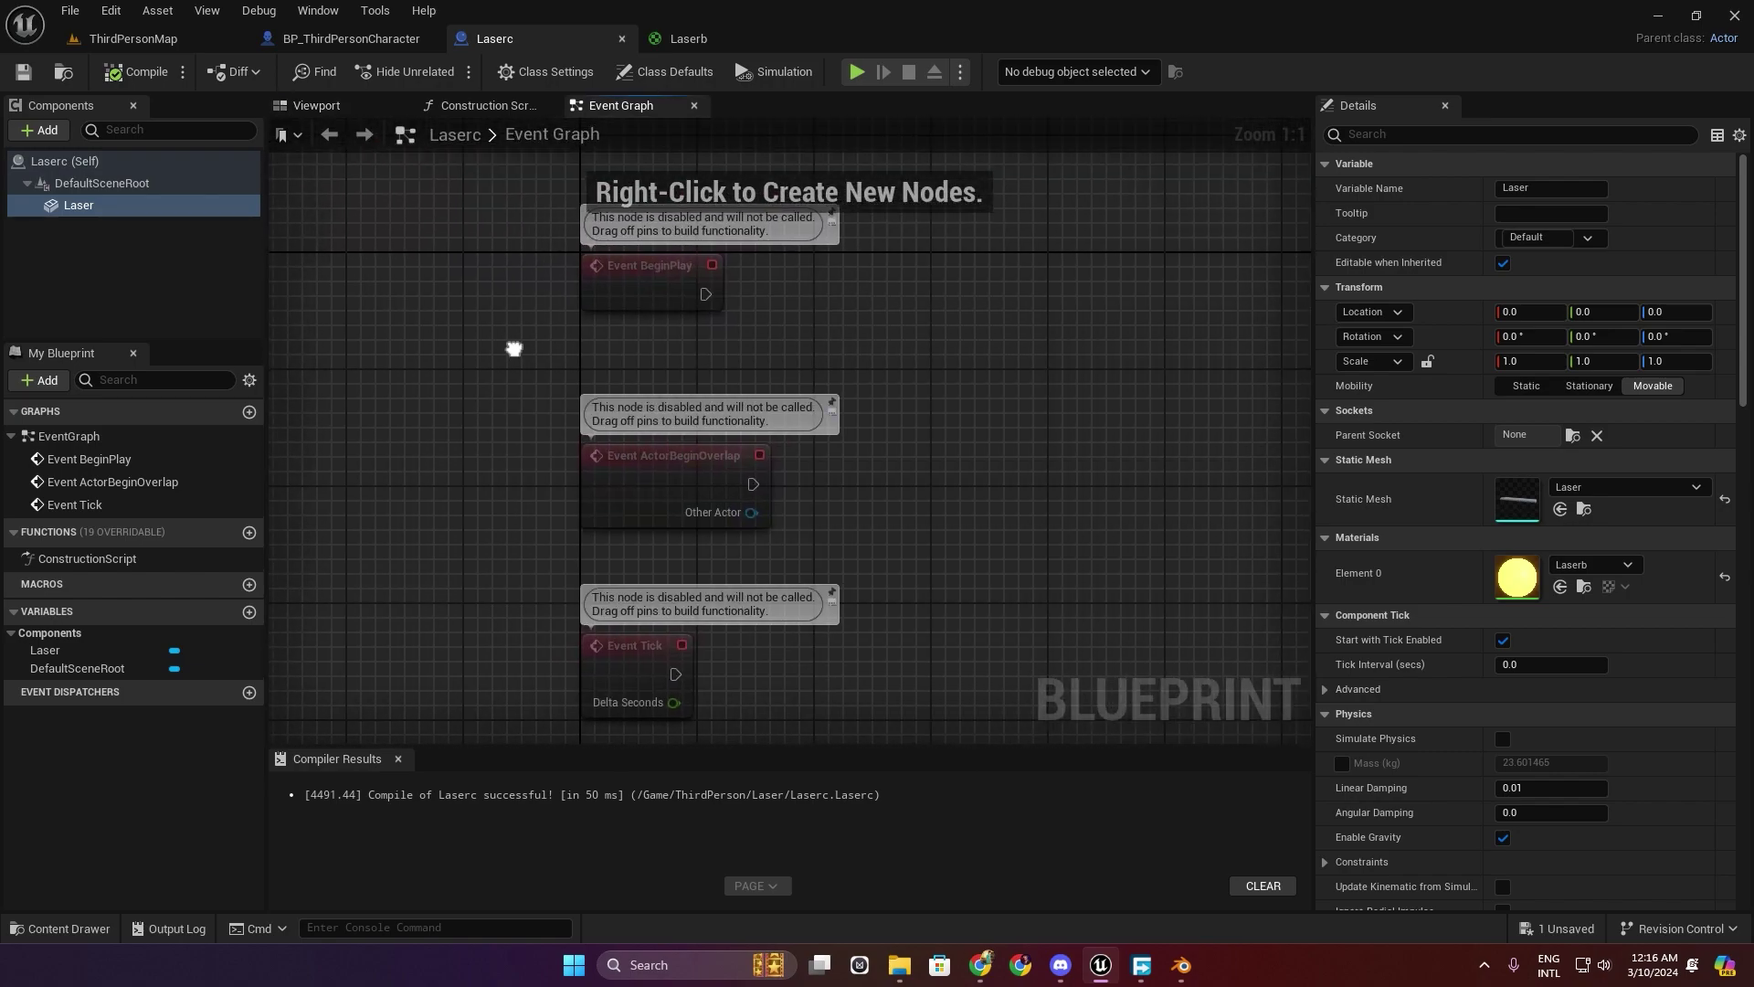
right_click_drag(678, 661, 447, 389)
left_click_drag(425, 385, 803, 395)
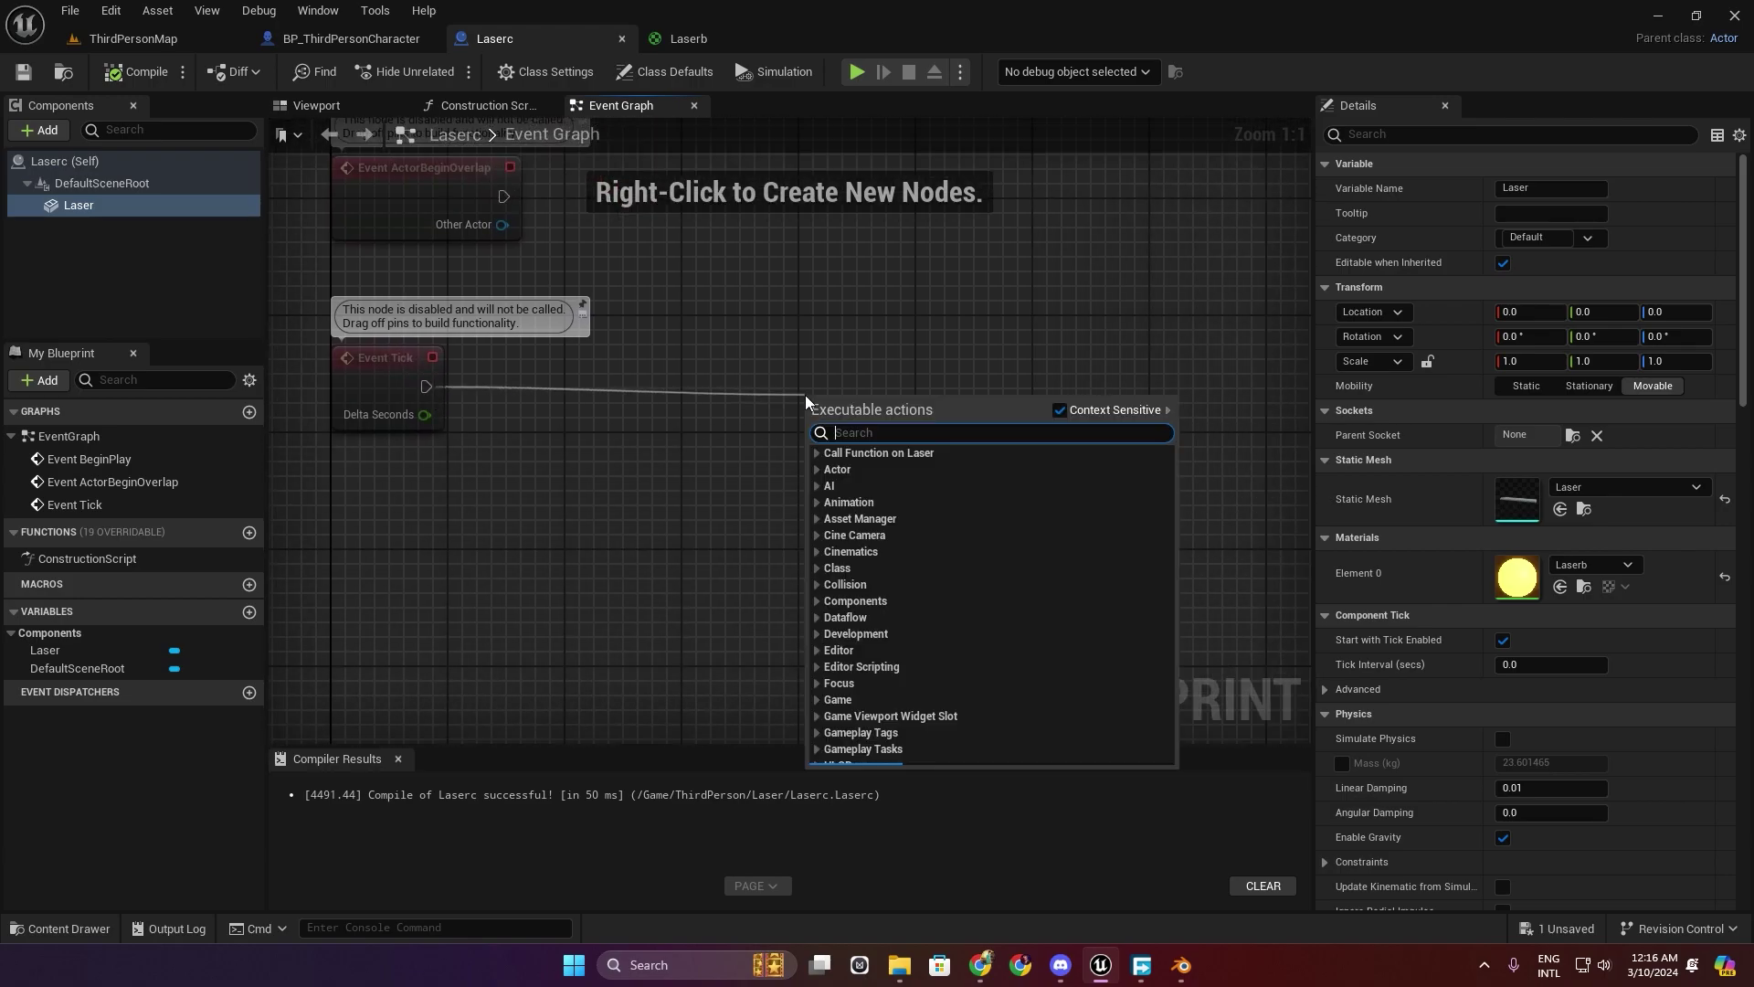
type("line trace")
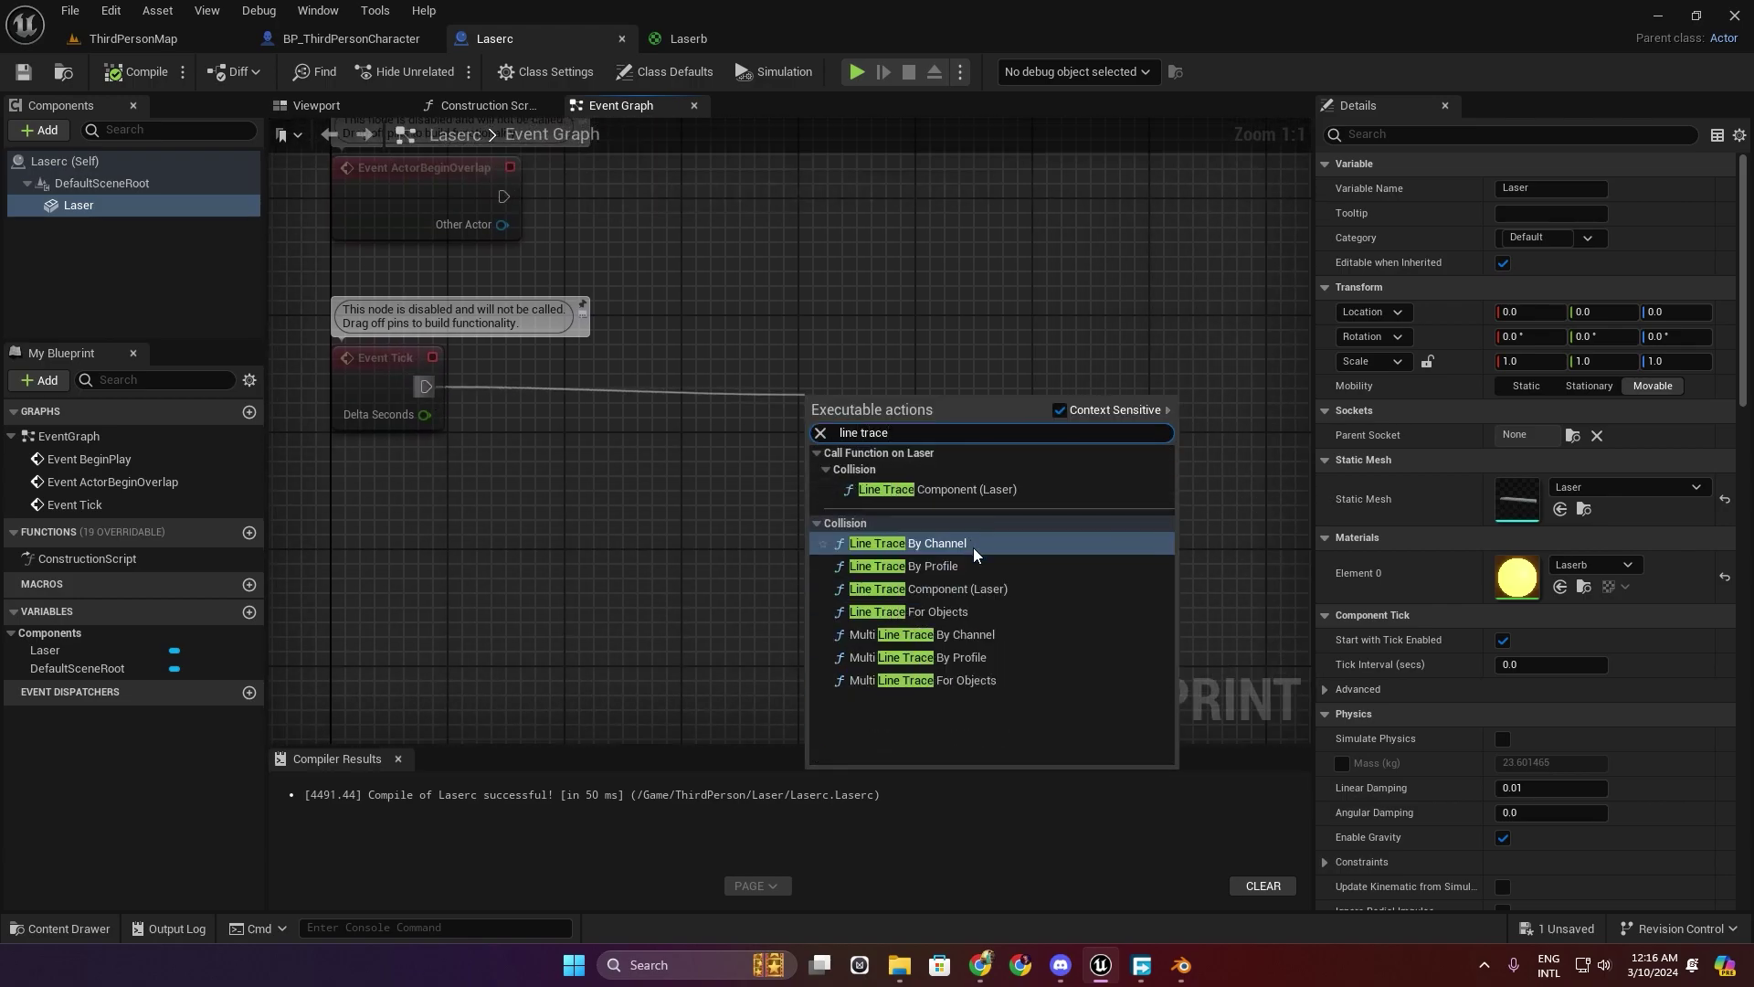
left_click(973, 545)
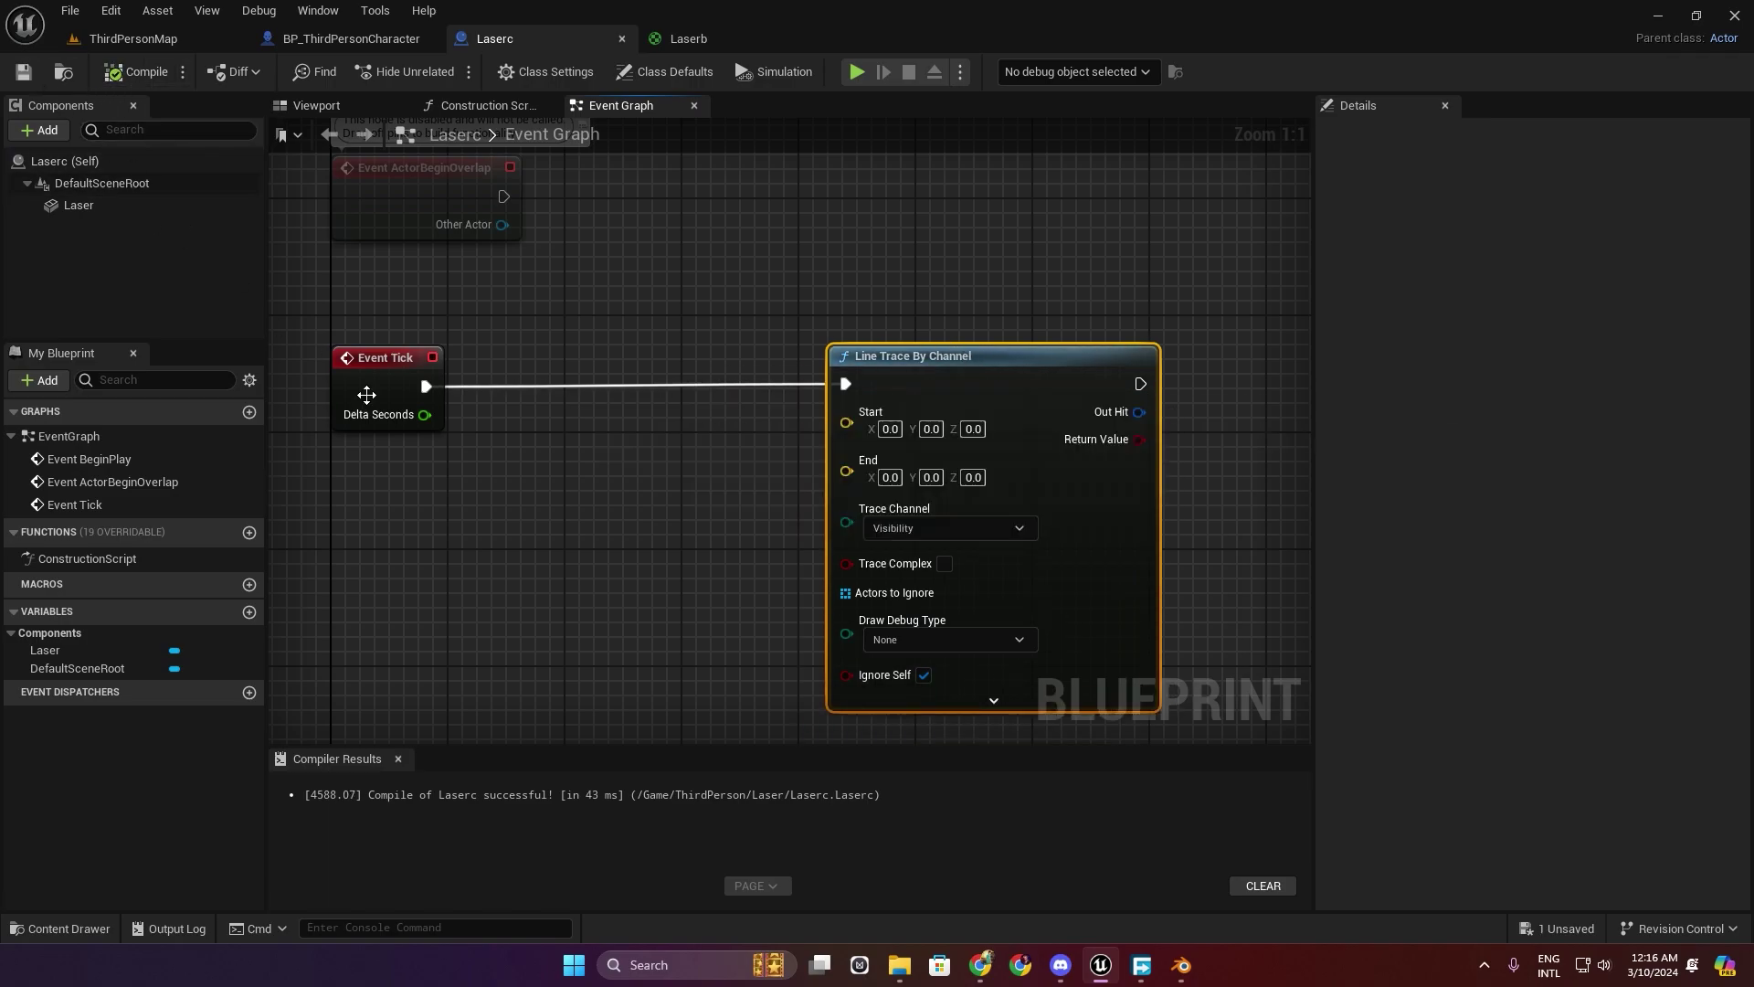
Wire Get Actor Location into the trace Start, then compile and save Laserc.
right_click_drag(366, 395, 426, 446)
right_click(429, 447)
type("get a")
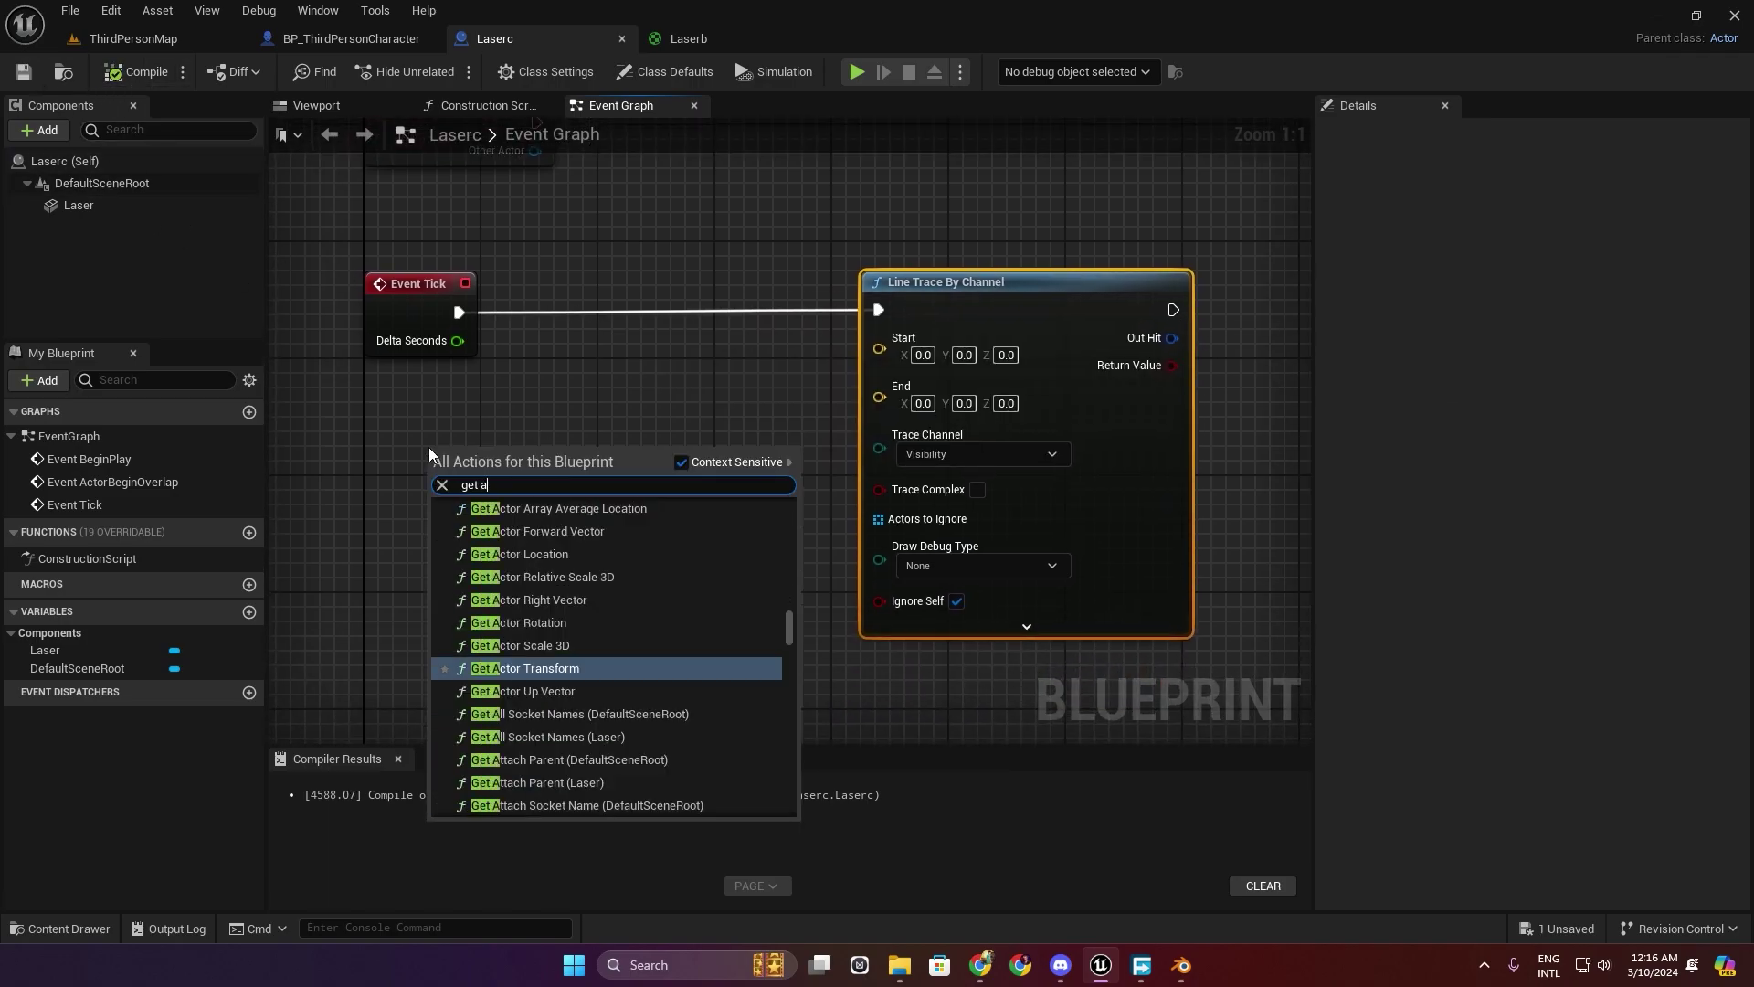
type("ctor lo")
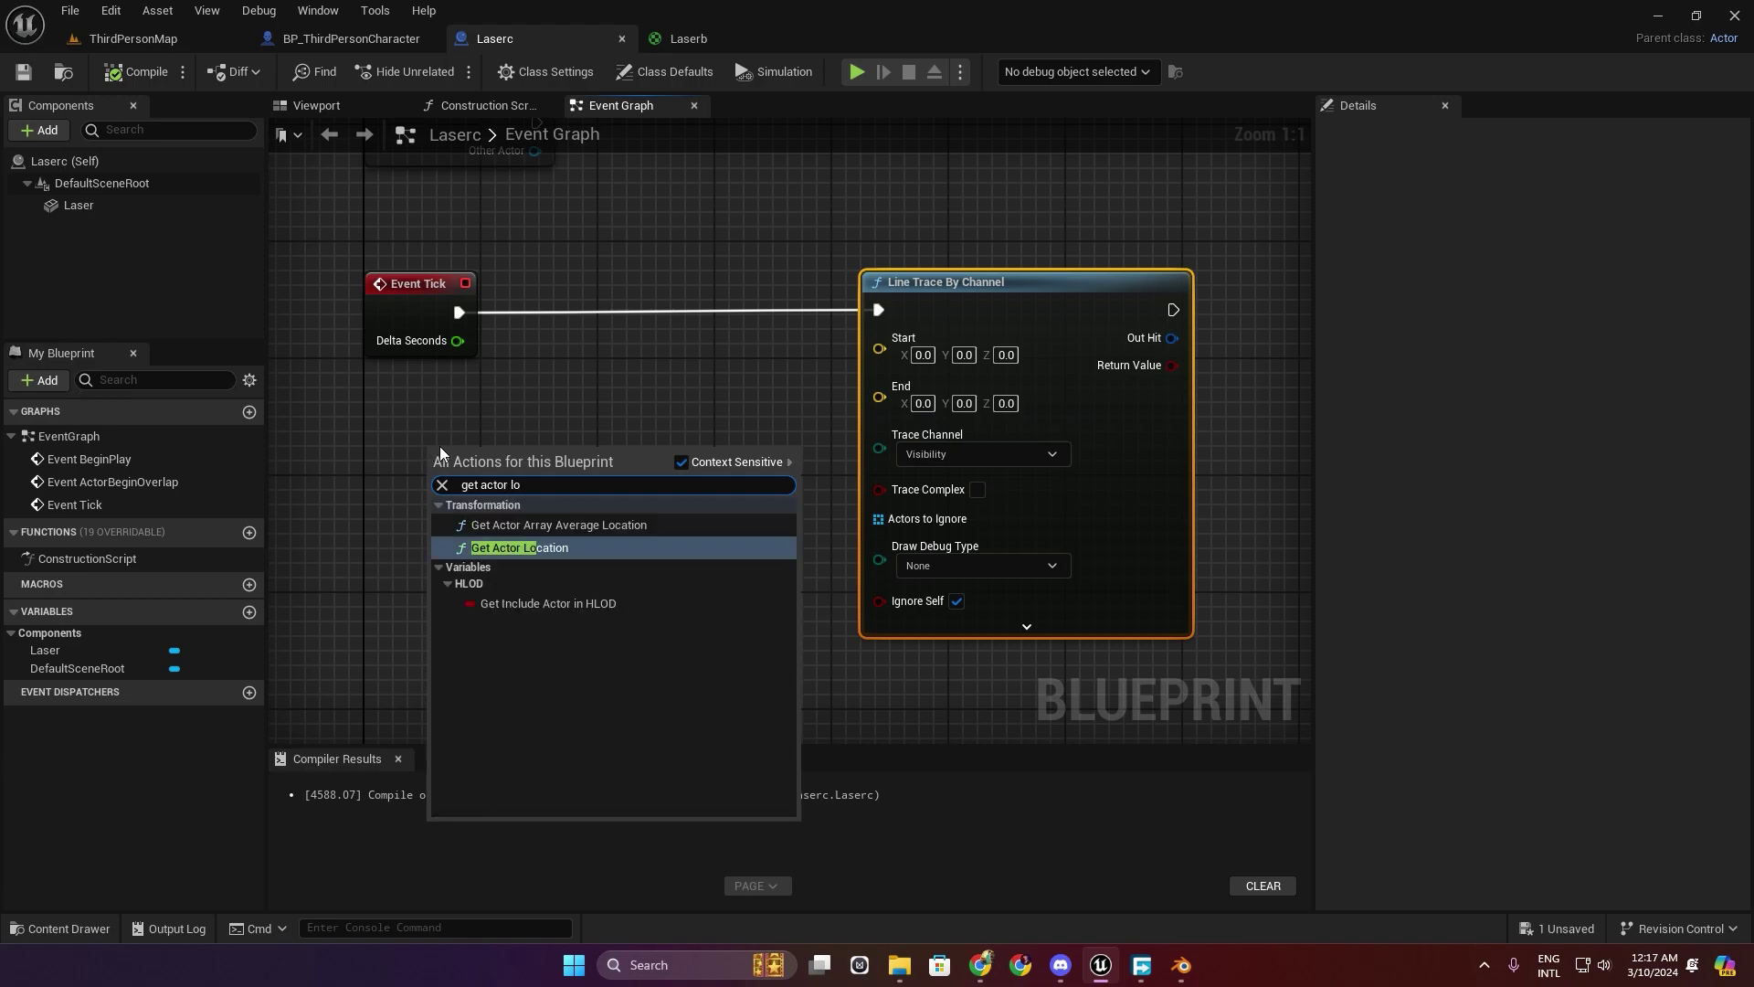
left_click(539, 547)
mouse_move(553, 460)
left_mouse_down()
mouse_move(508, 404)
mouse_move(880, 348)
left_mouse_up()
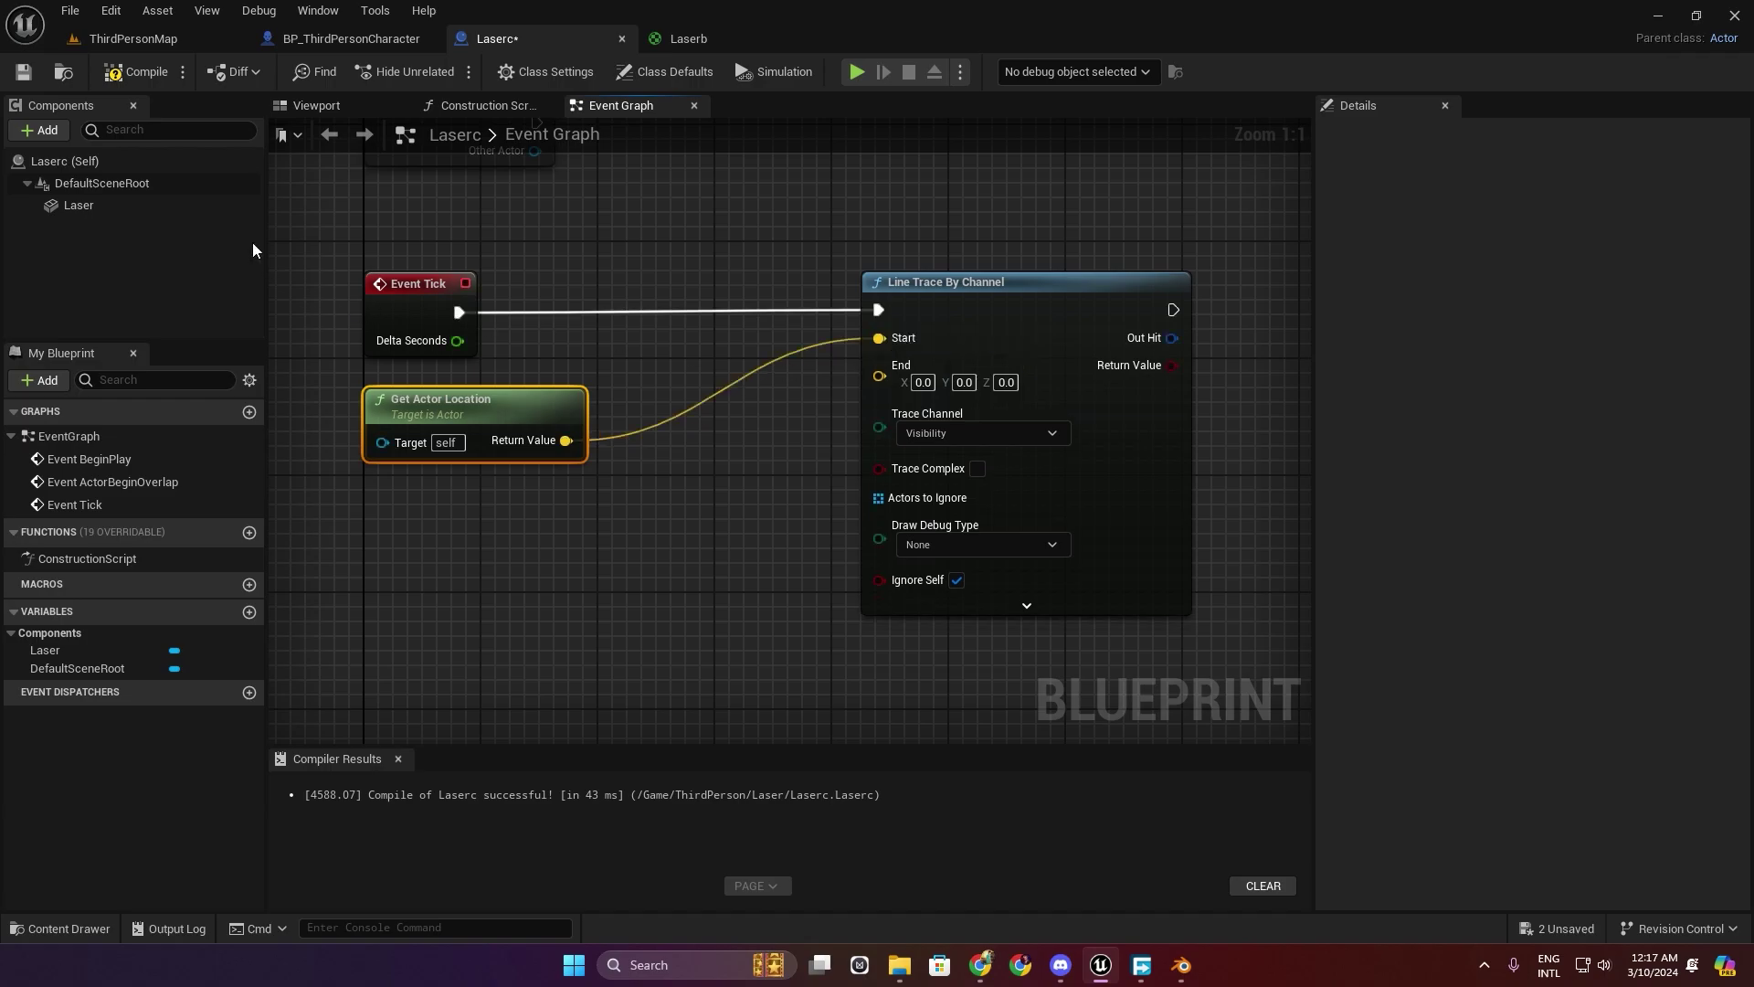
left_click(137, 71)
left_click(24, 73)
left_click(315, 108)
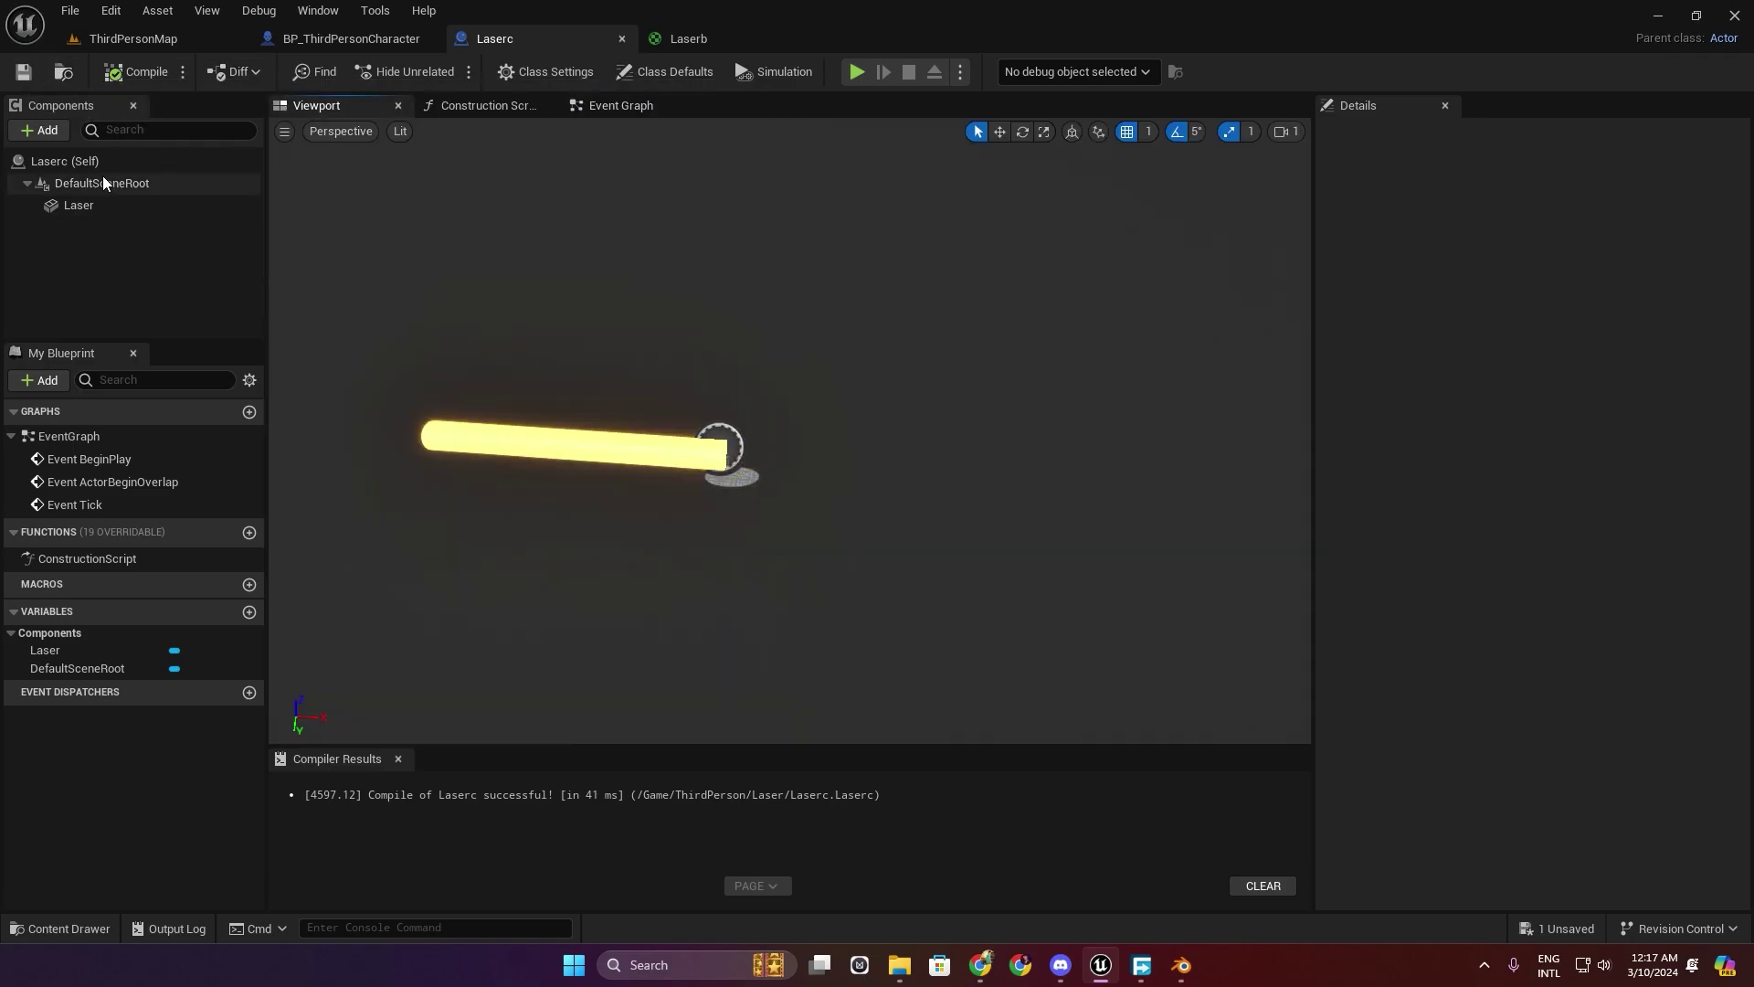
Add an Arrow component with Z rotation 180 and save Laserc.
left_click(42, 131)
type("arr")
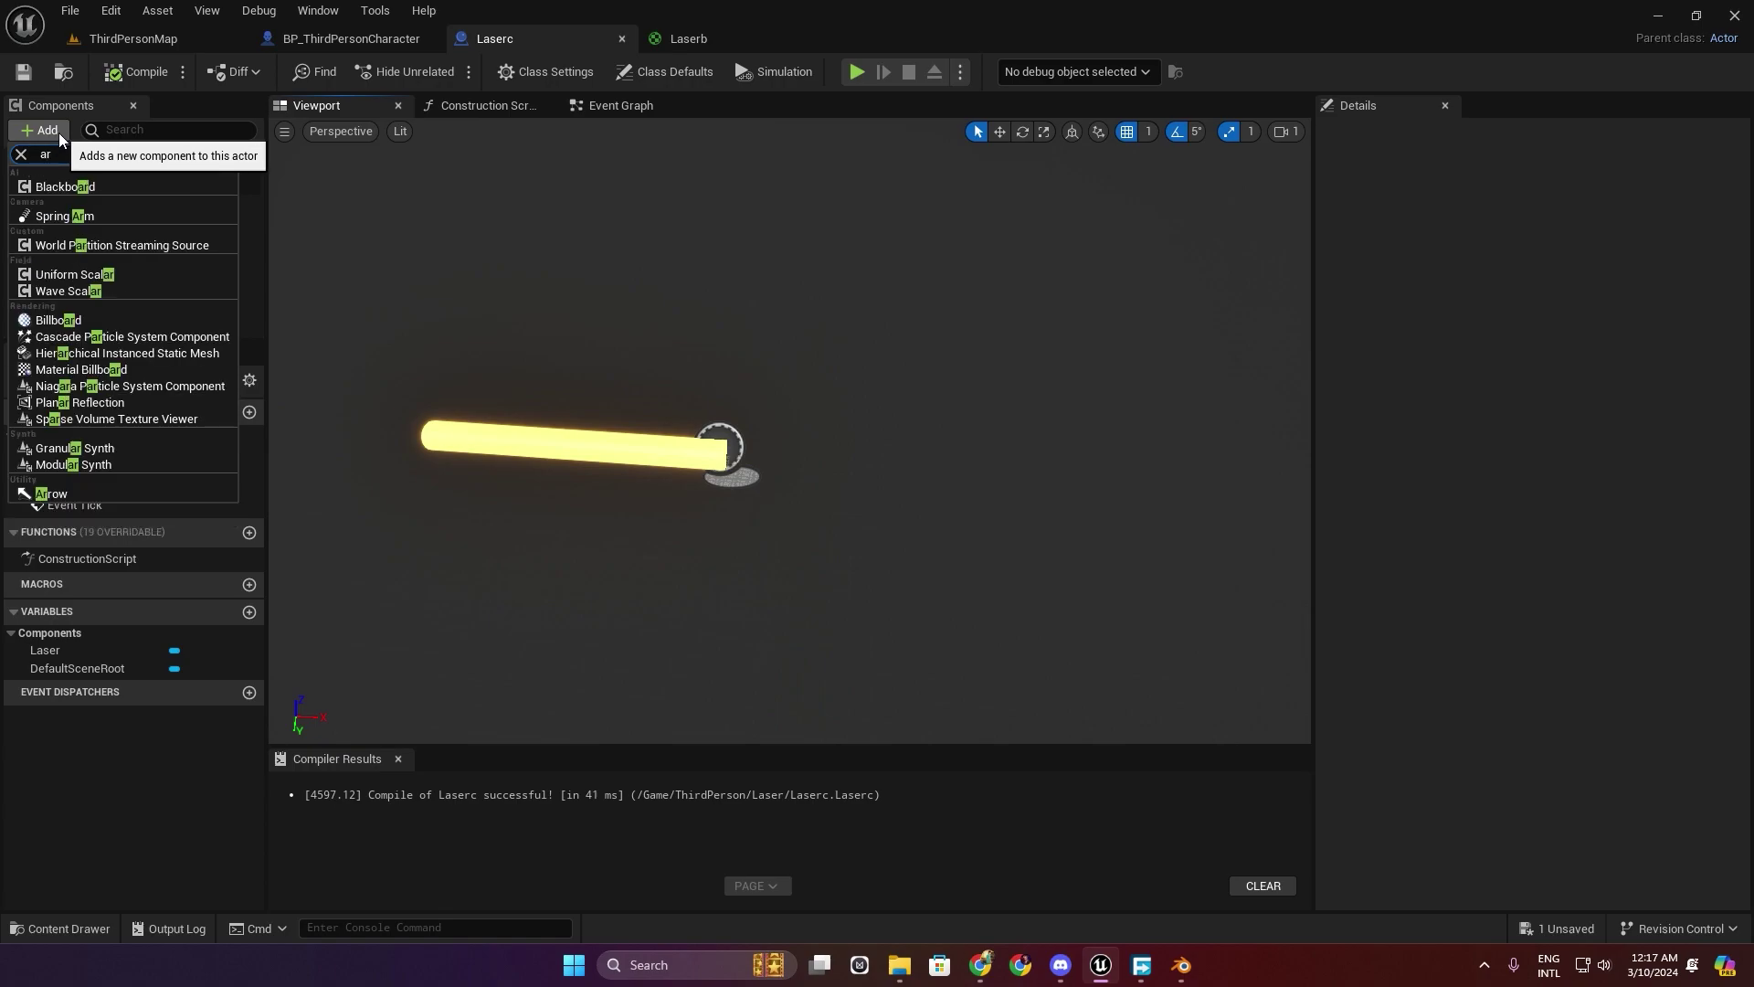
left_click(53, 218)
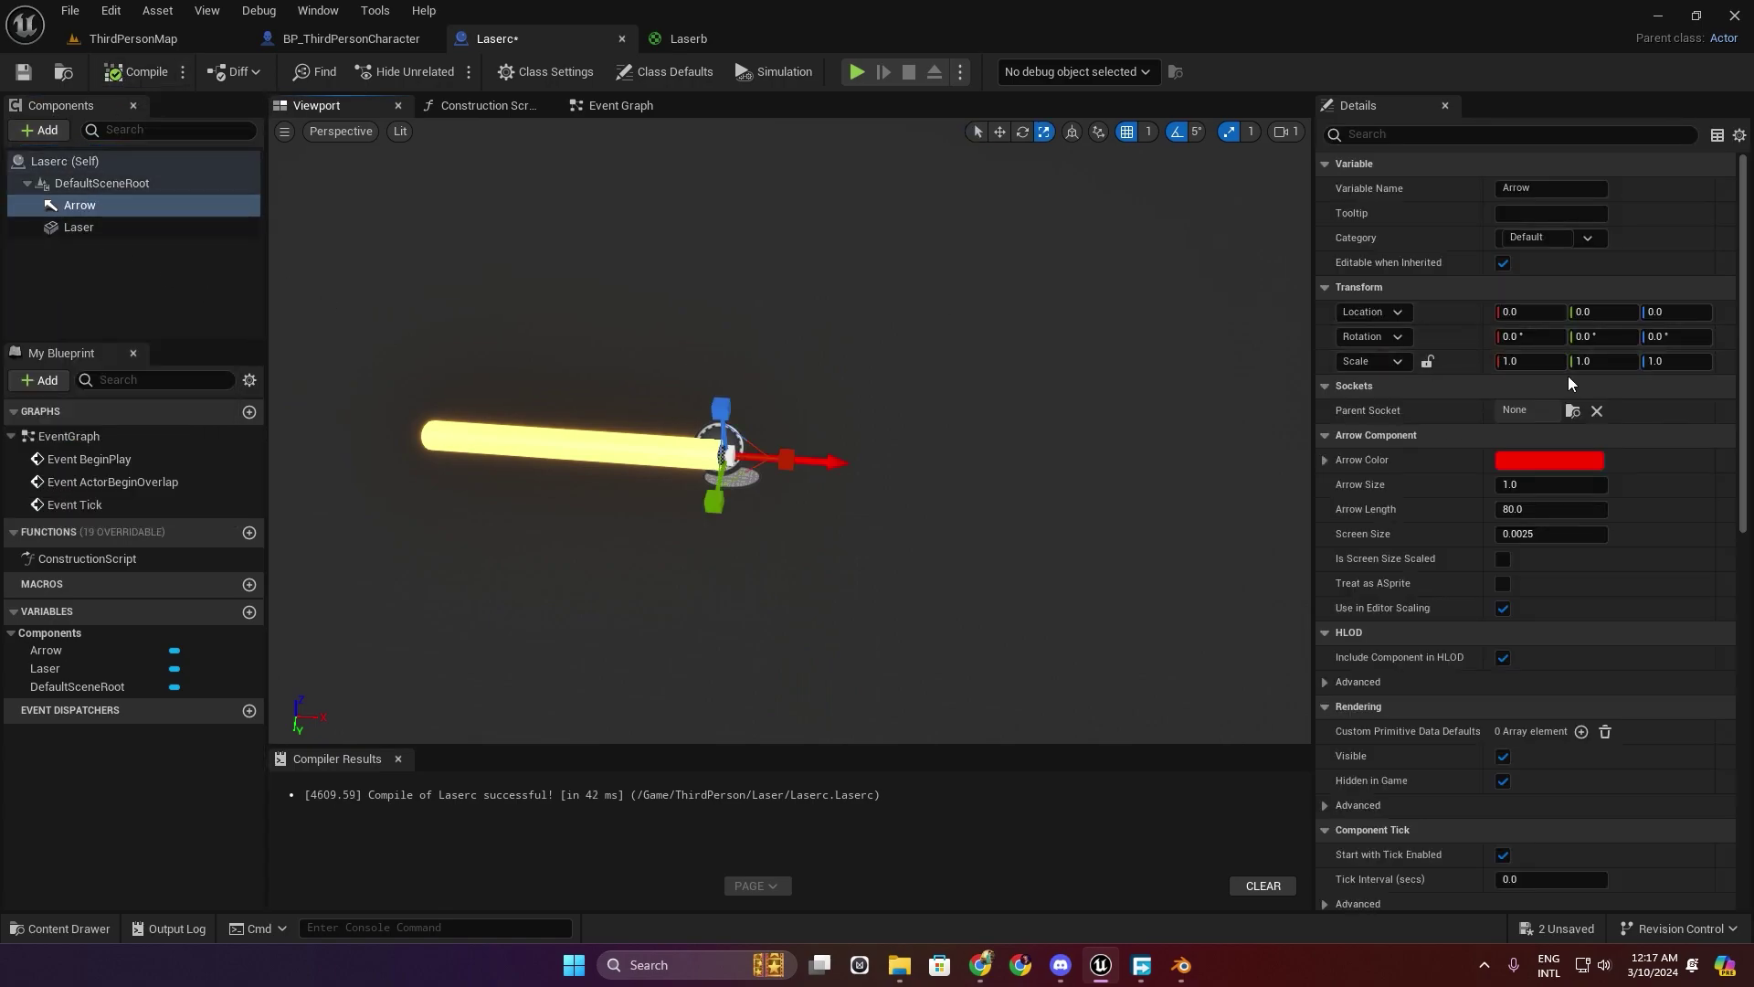
mouse_move(1677, 337)
left_mouse_down()
mouse_move(1704, 336)
mouse_move(1658, 336)
left_mouse_up()
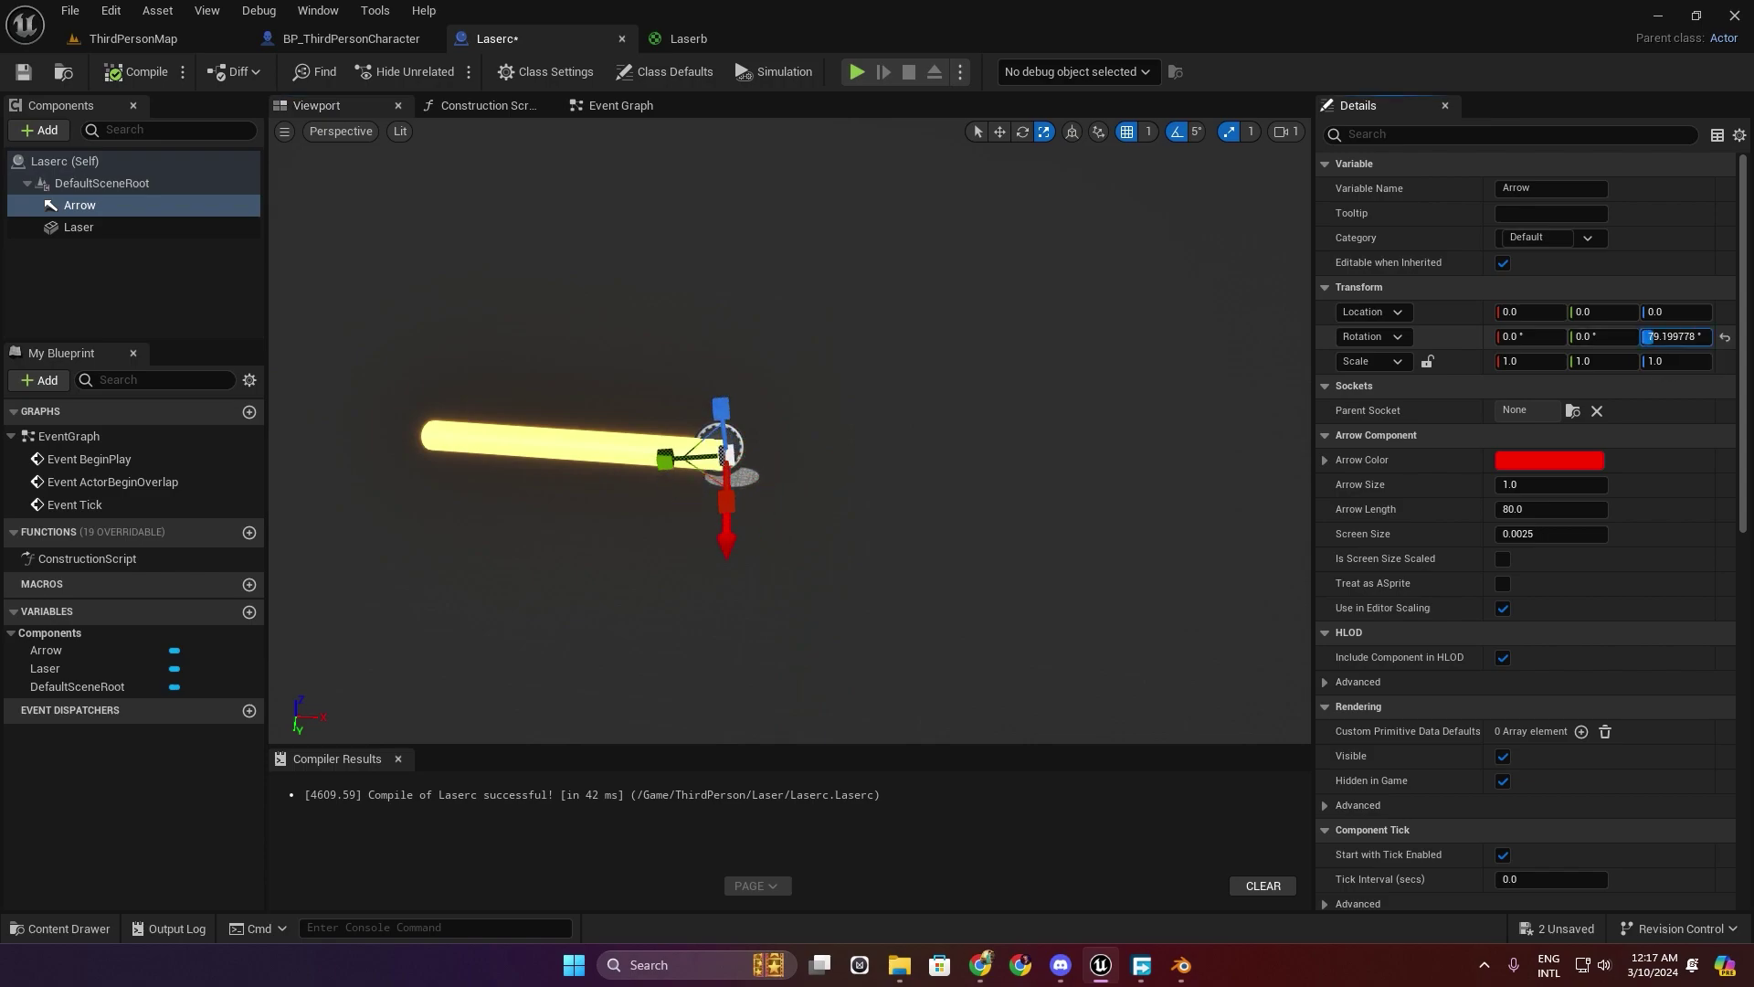
left_click(1658, 336)
key("Return")
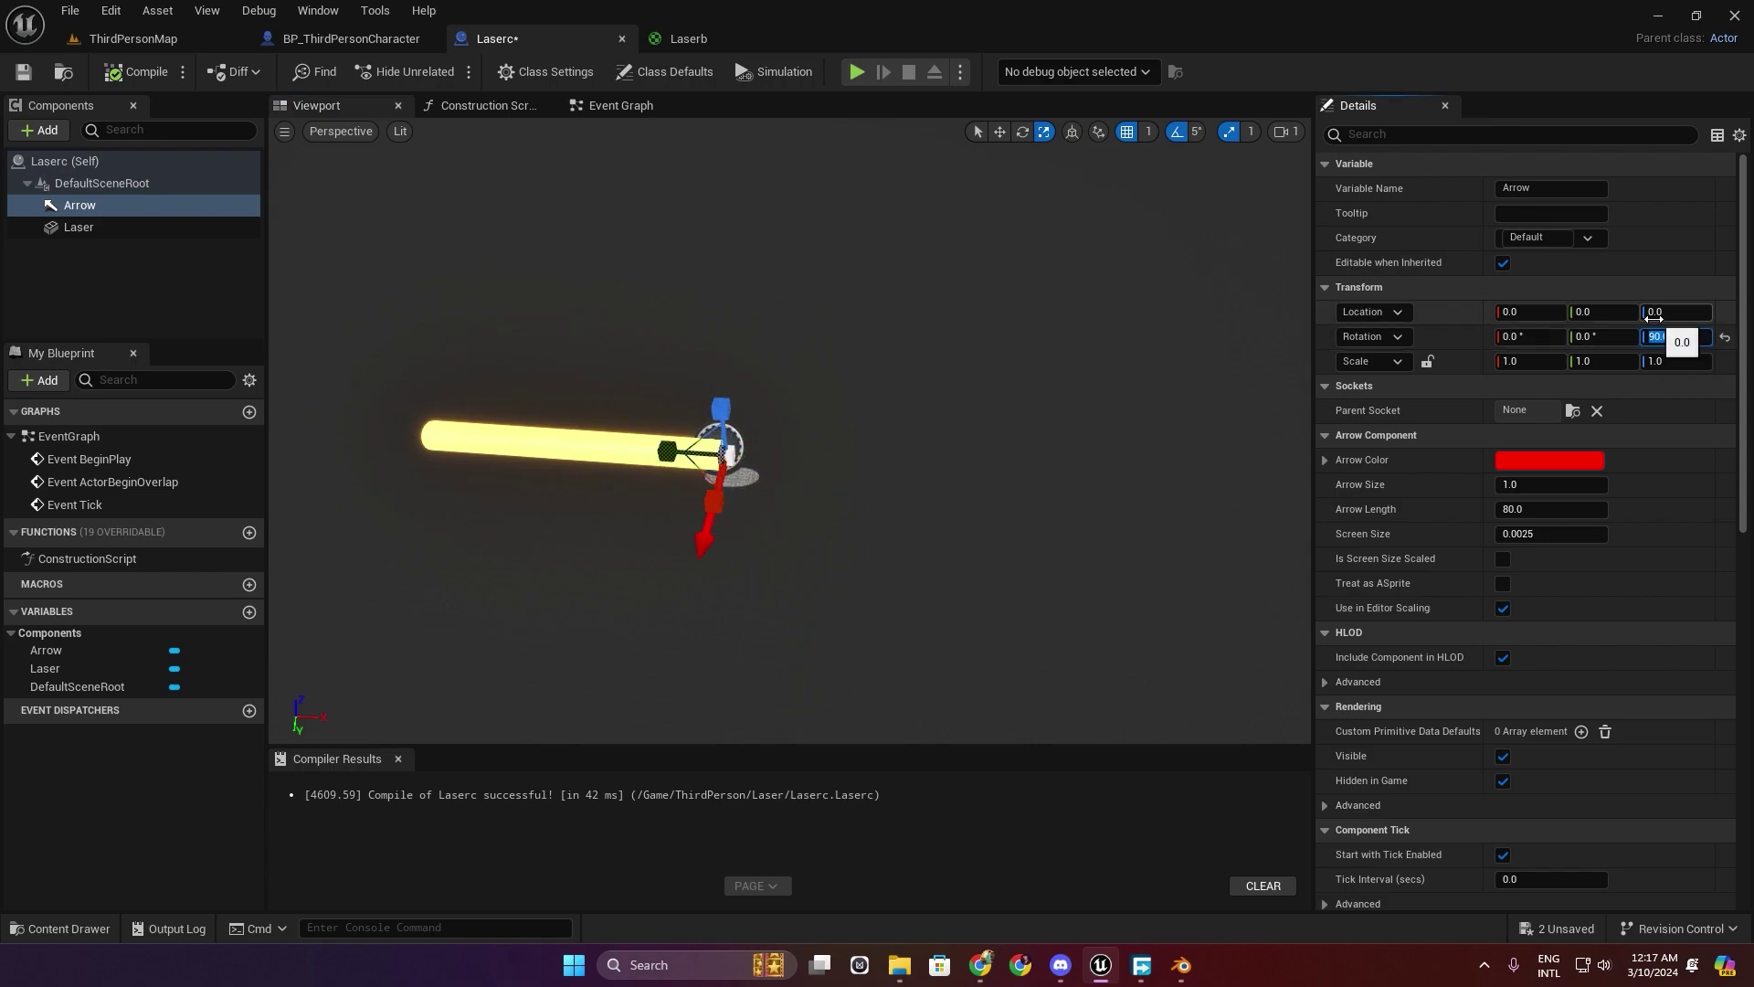
key("Return")
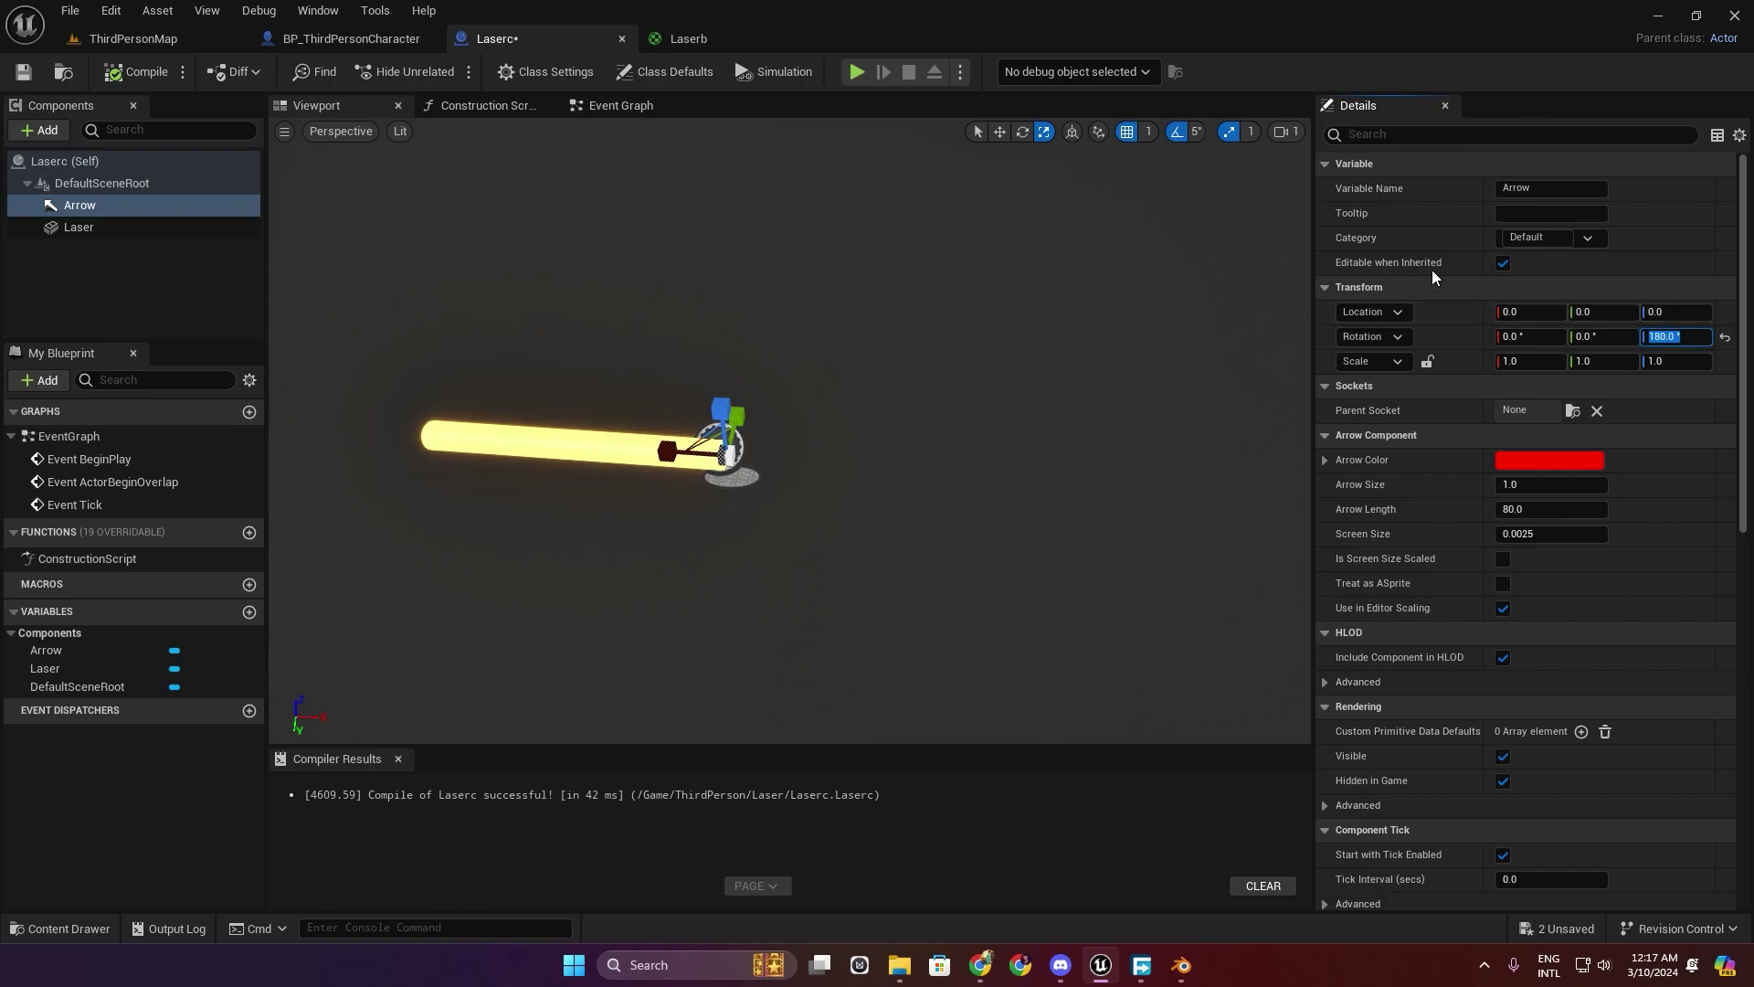
left_click(24, 71)
Wire the Arrow's Get World Location into the trace Start, replacing Get Actor Location.
left_click(596, 108)
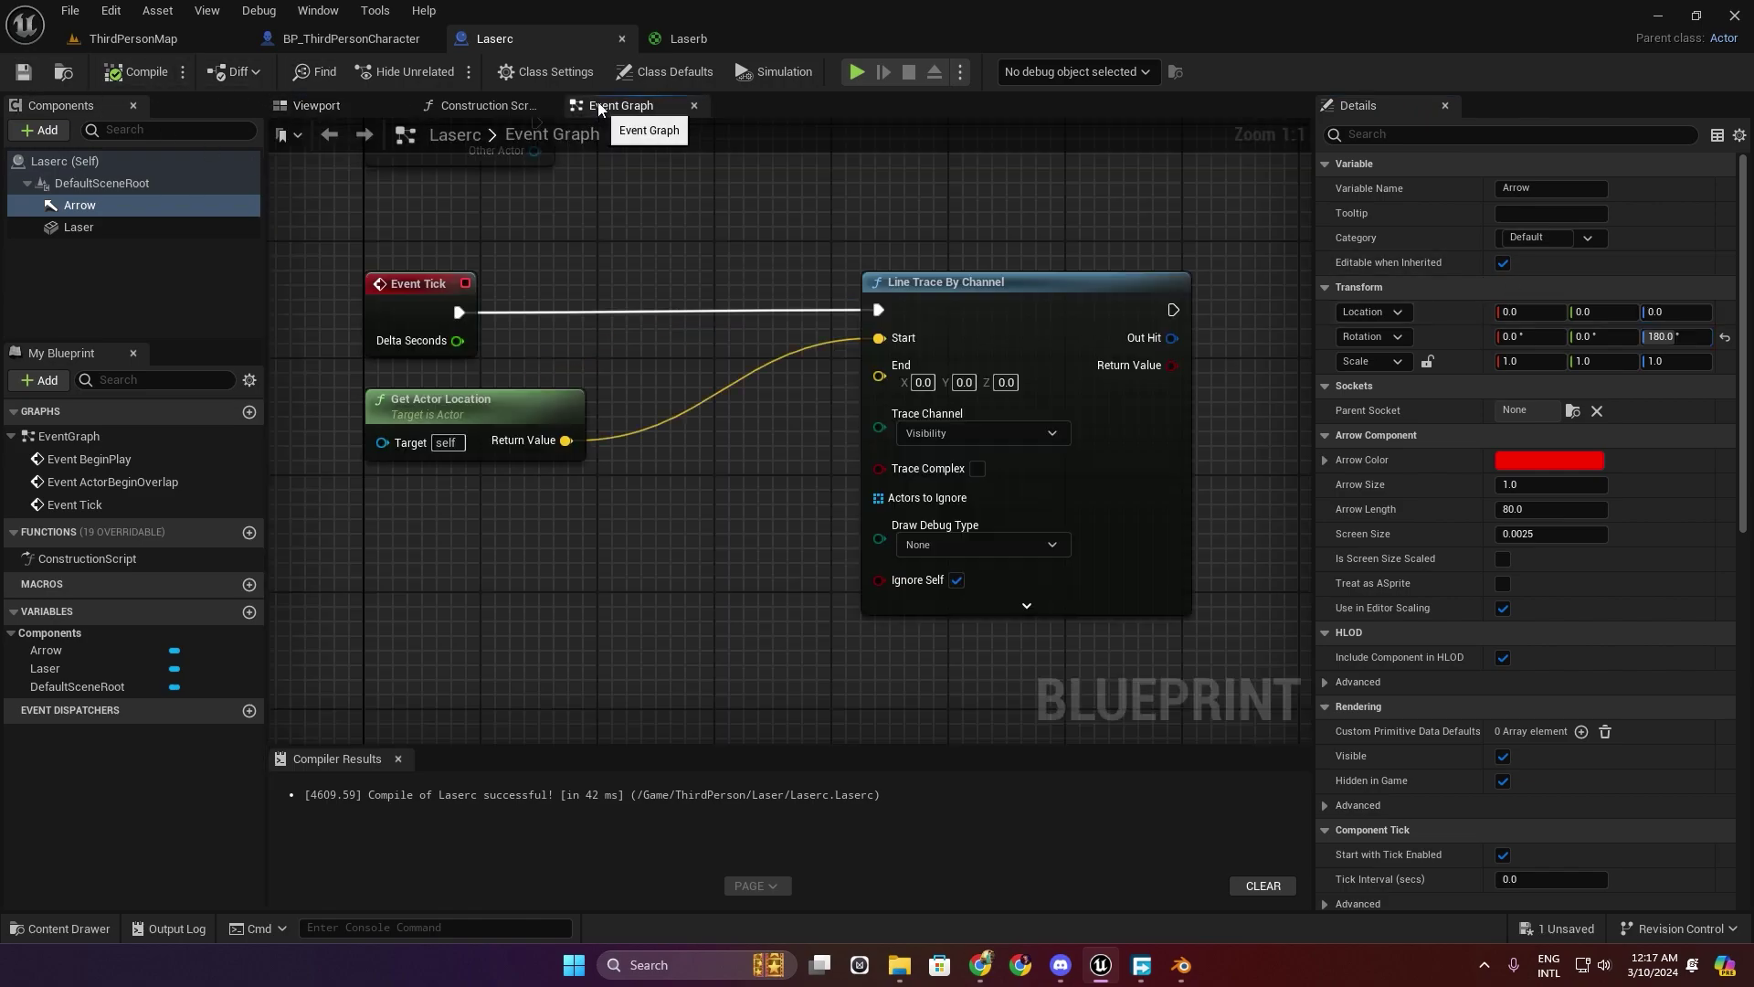
mouse_move(82, 206)
left_mouse_down()
mouse_move(381, 533)
mouse_move(529, 607)
left_mouse_up()
type("get")
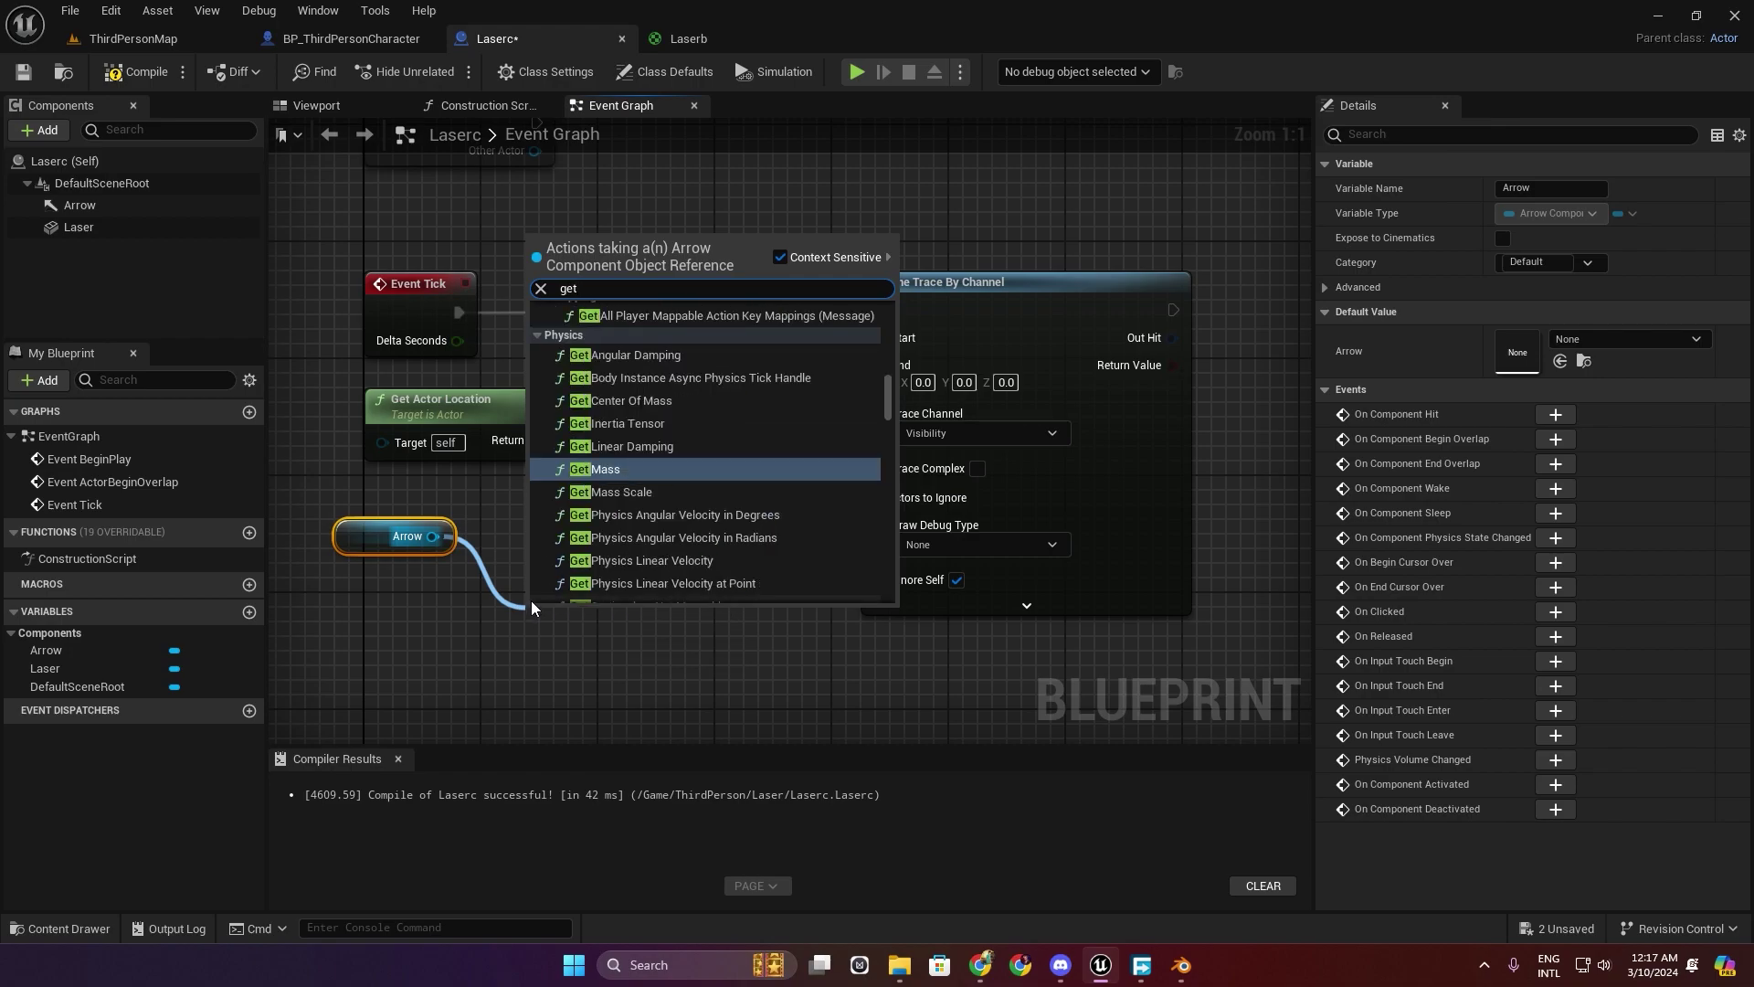
type(" actor")
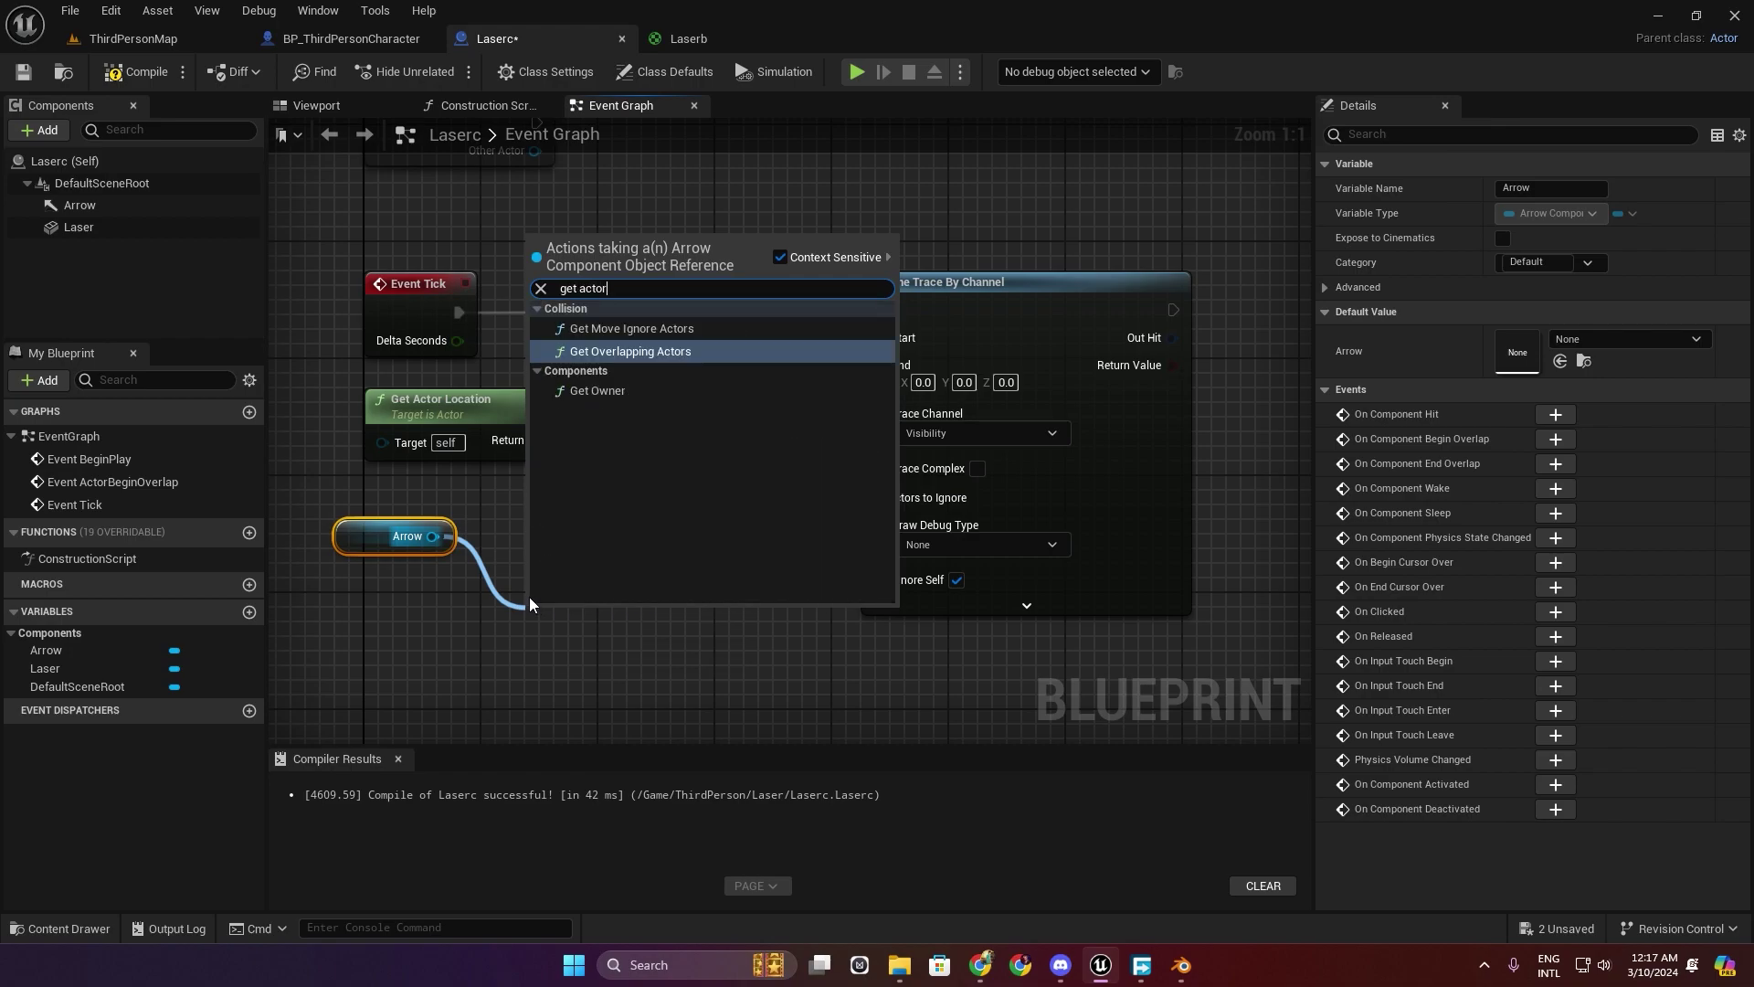
key("BackSpace")
key("BackSpace")
key("BackSpace")
key("BackSpace")
key("BackSpace")
type("wo")
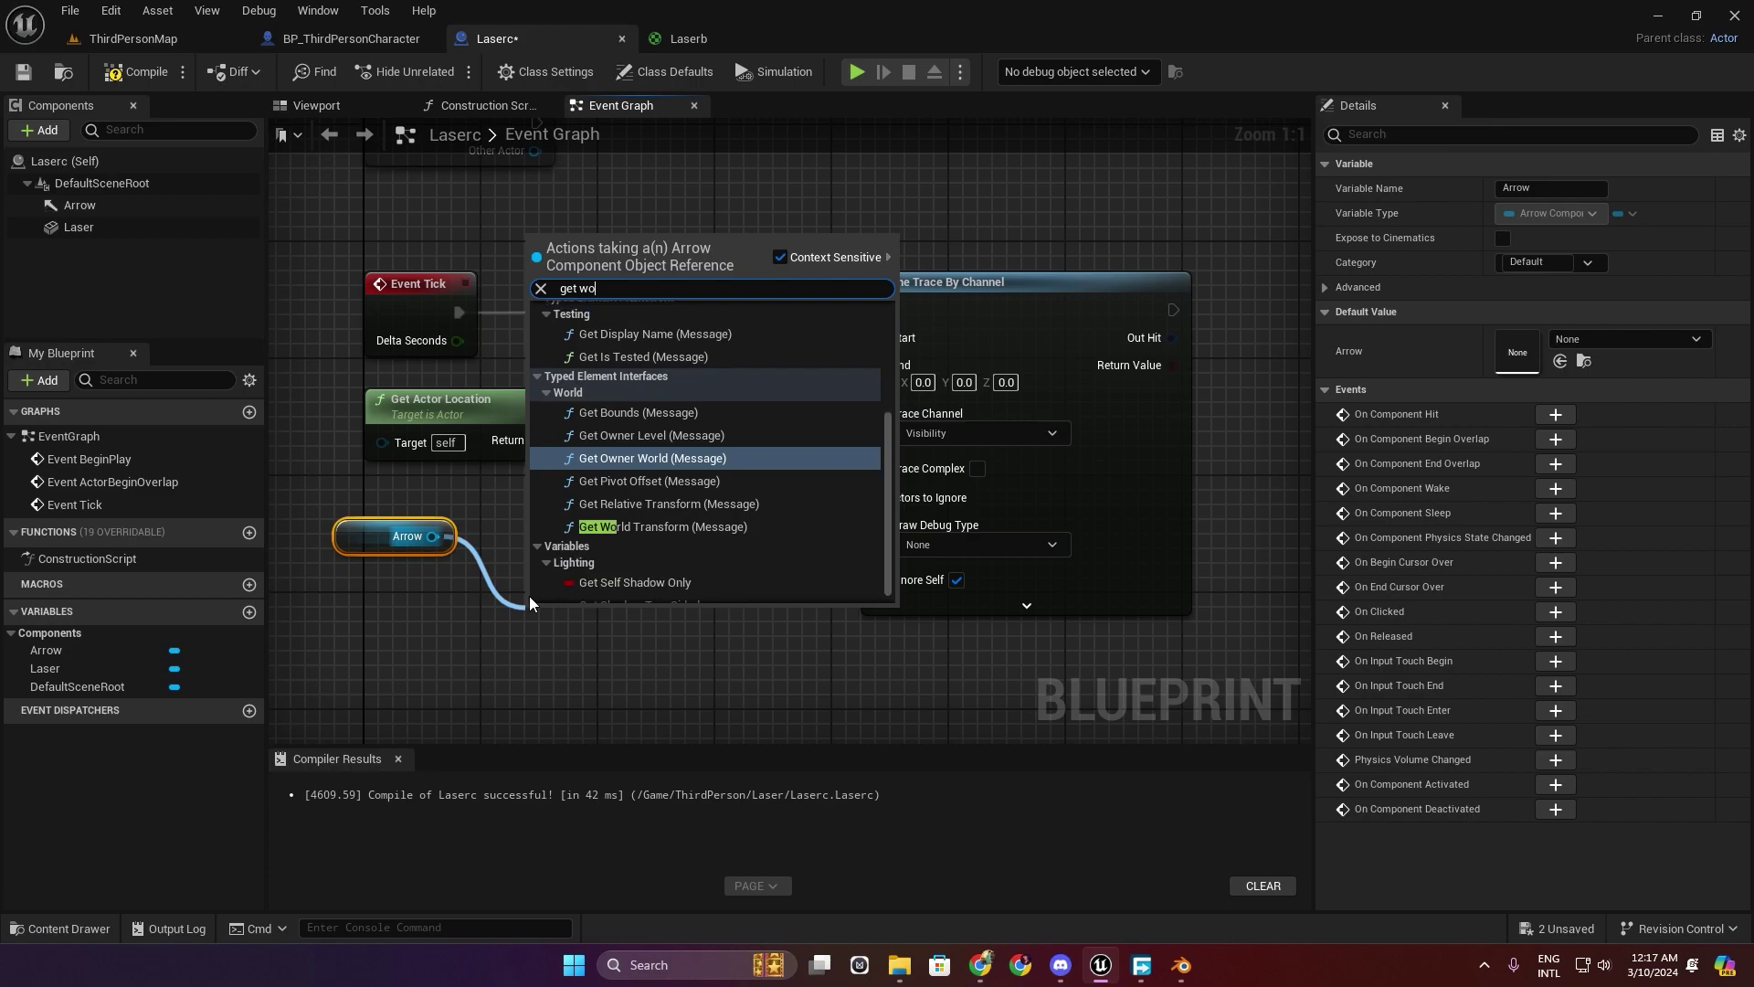
type("rl")
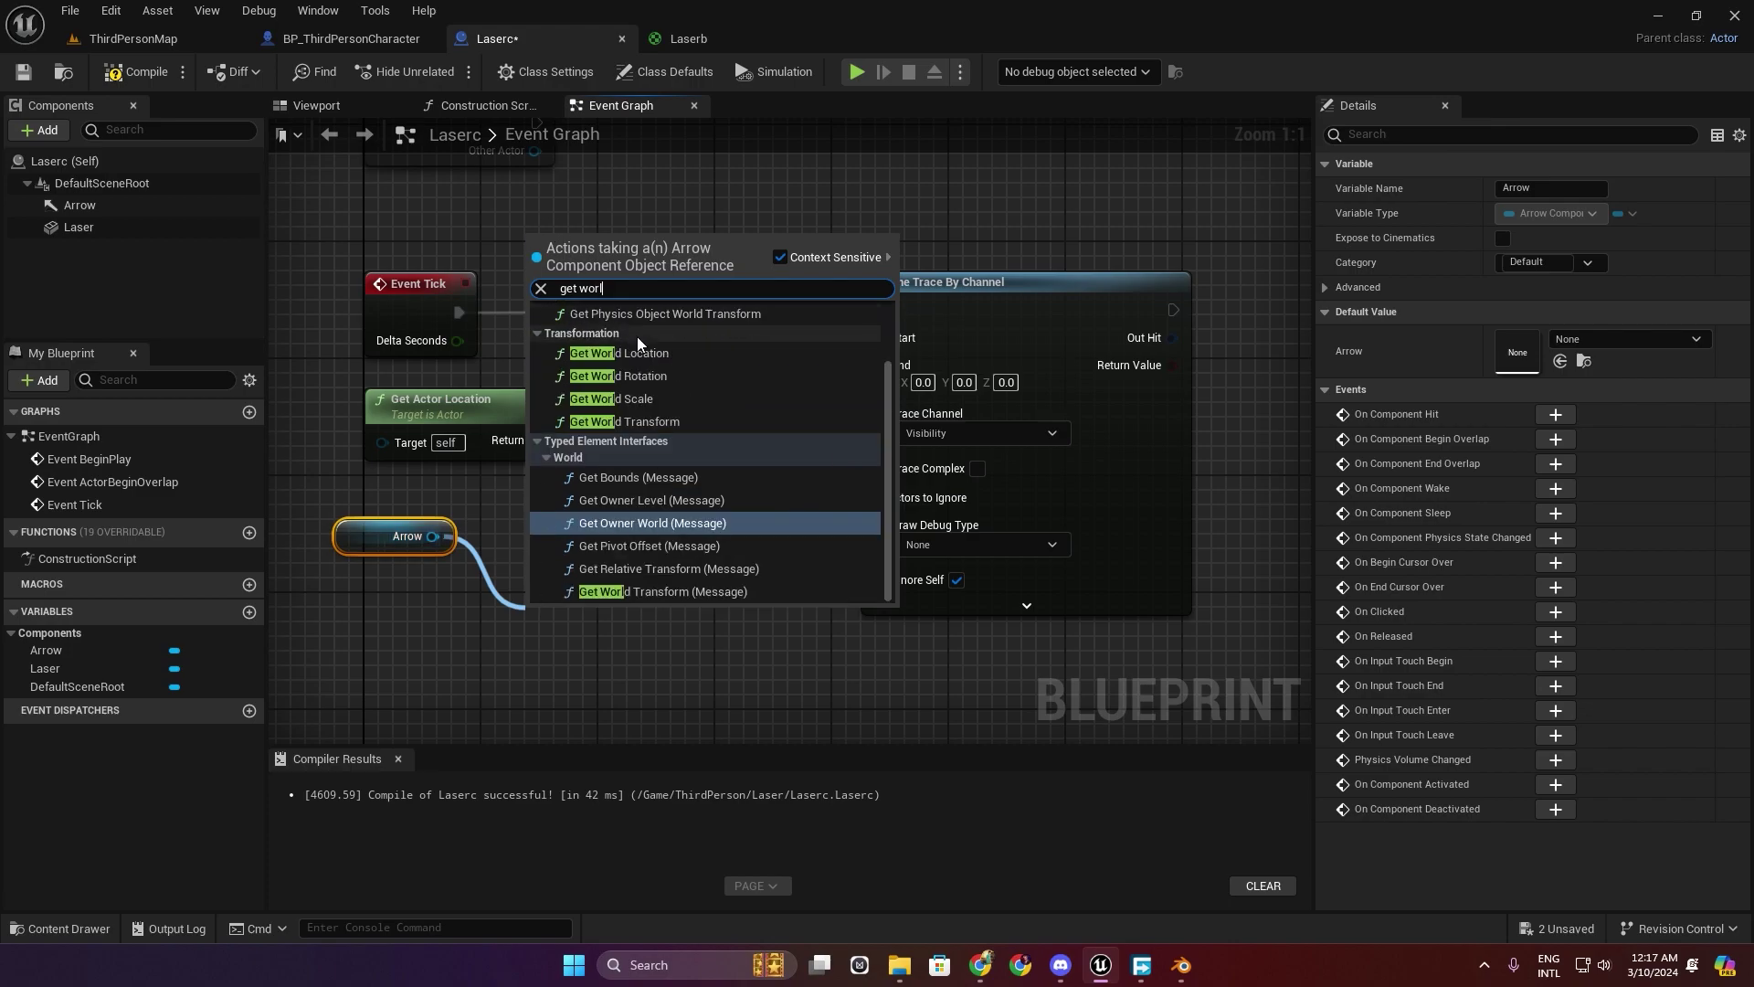
left_click(645, 352)
left_click_drag(698, 660, 879, 338)
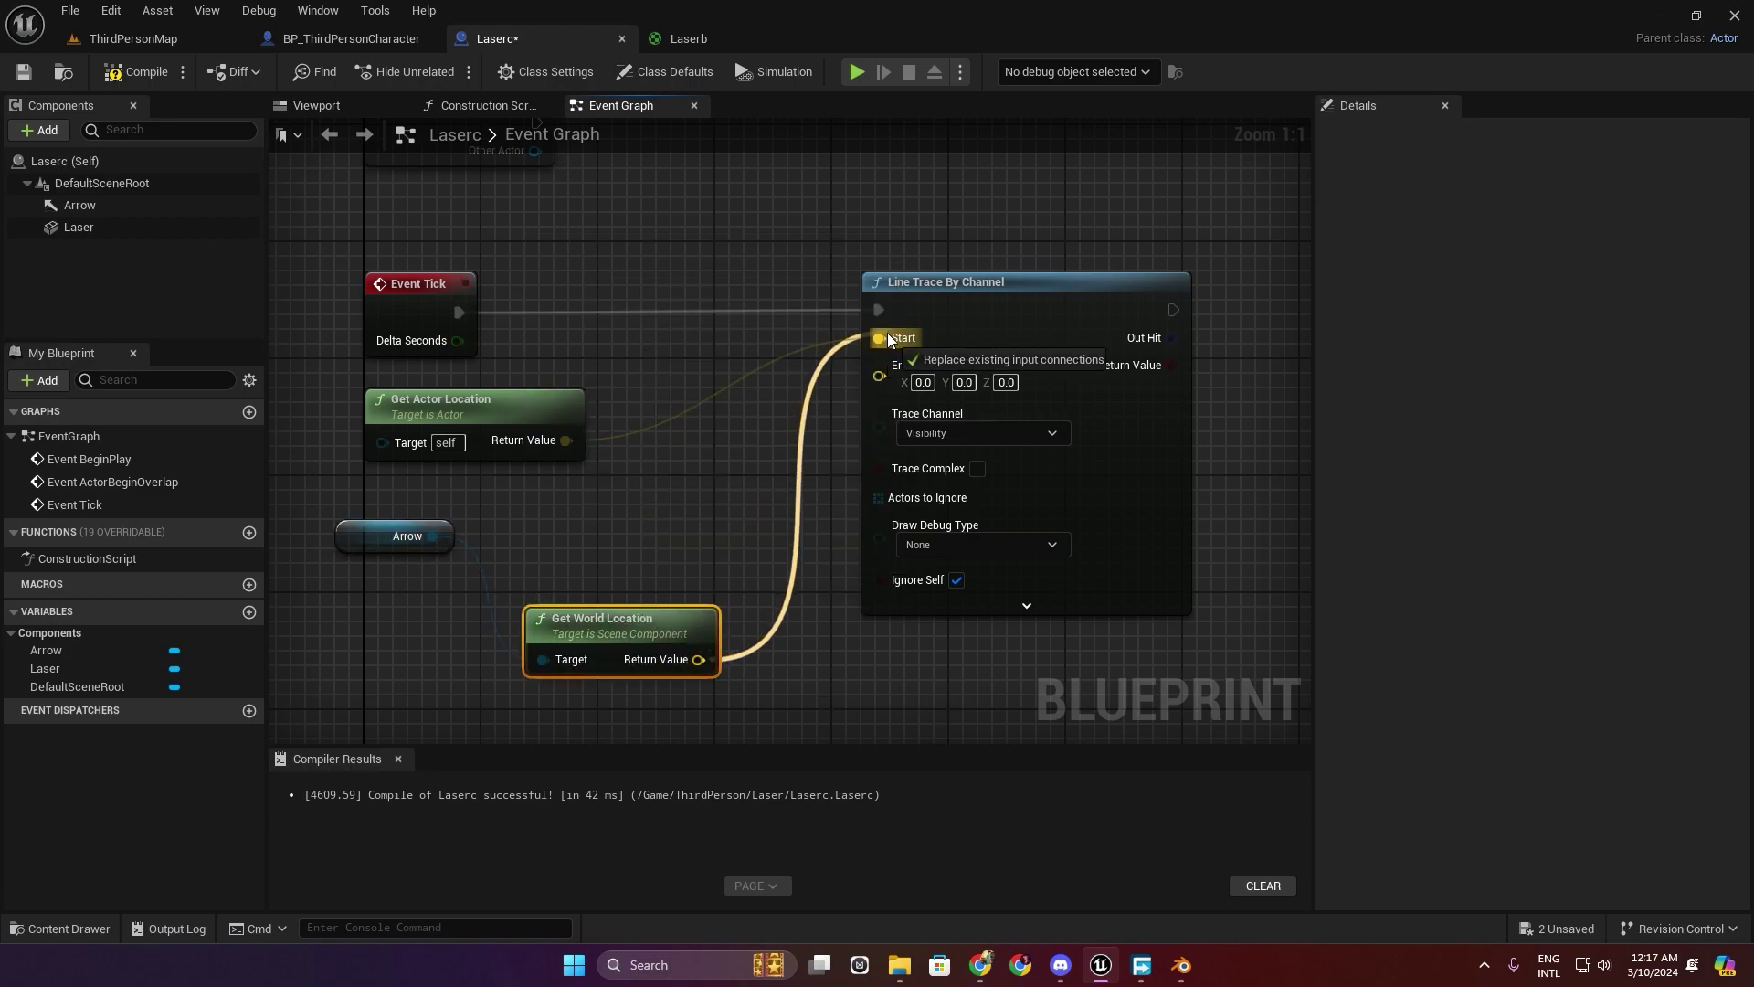
left_click(467, 429)
key("Delete")
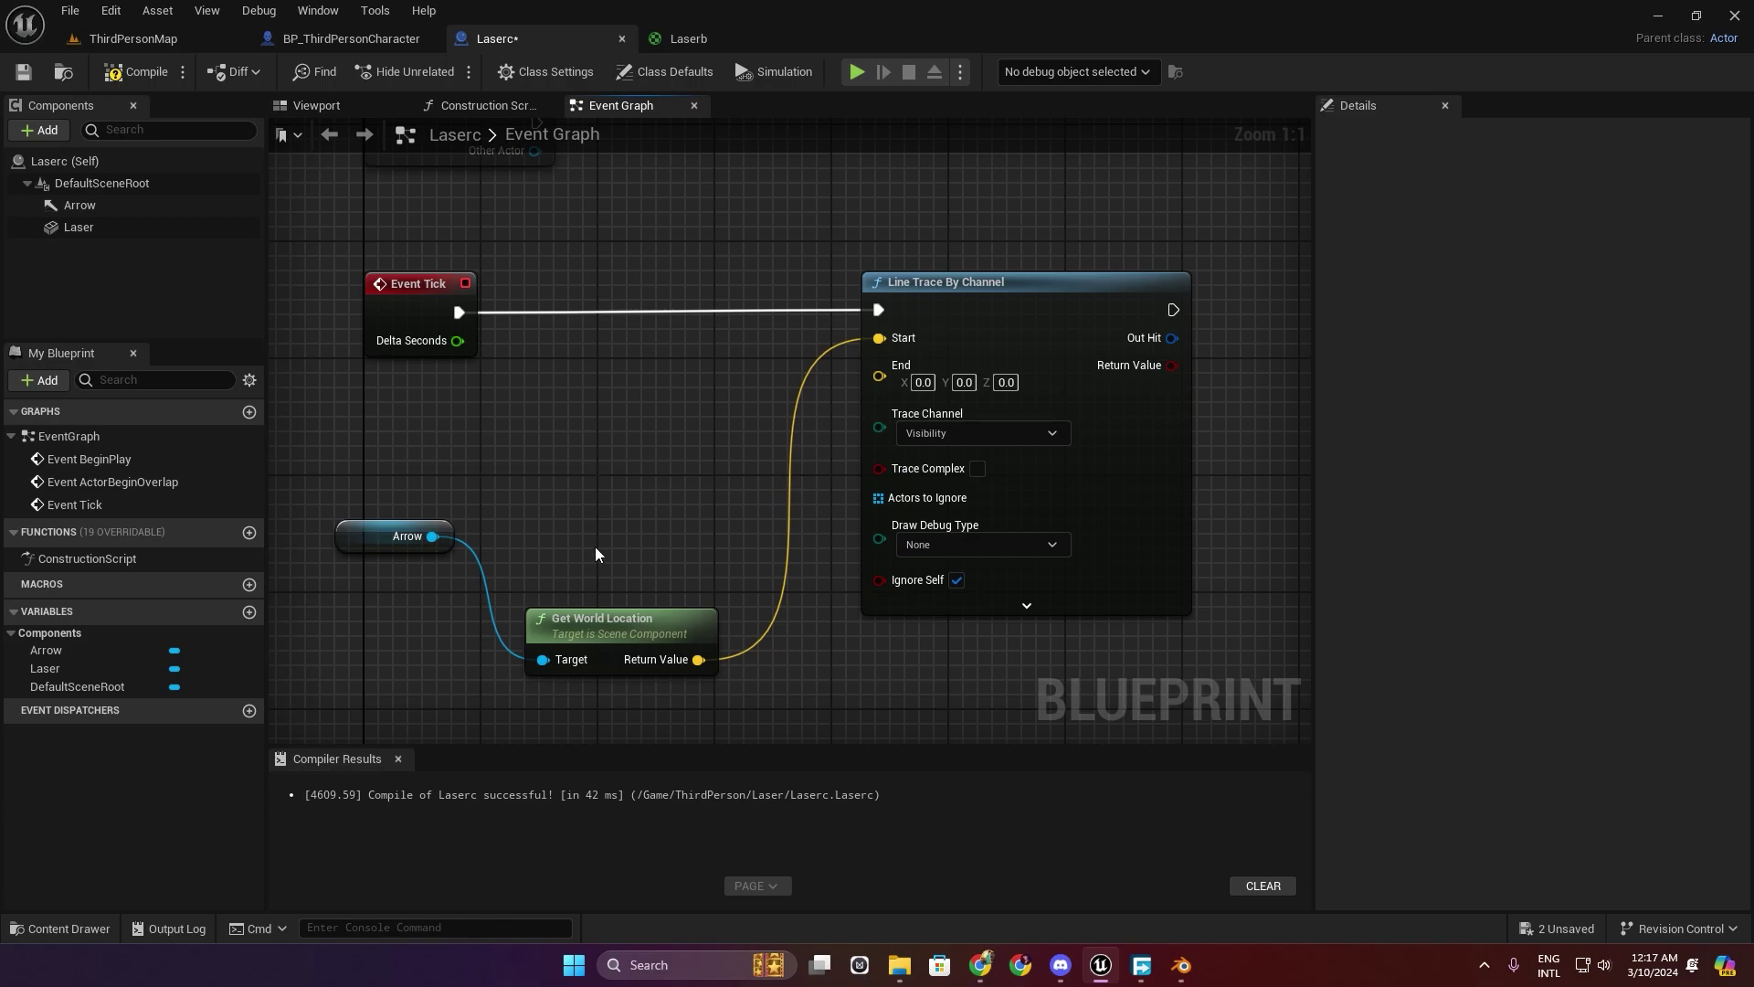
Rearrange the nodes, add a reroute point on the Start wire, and compile.
left_click_drag(637, 622, 476, 388)
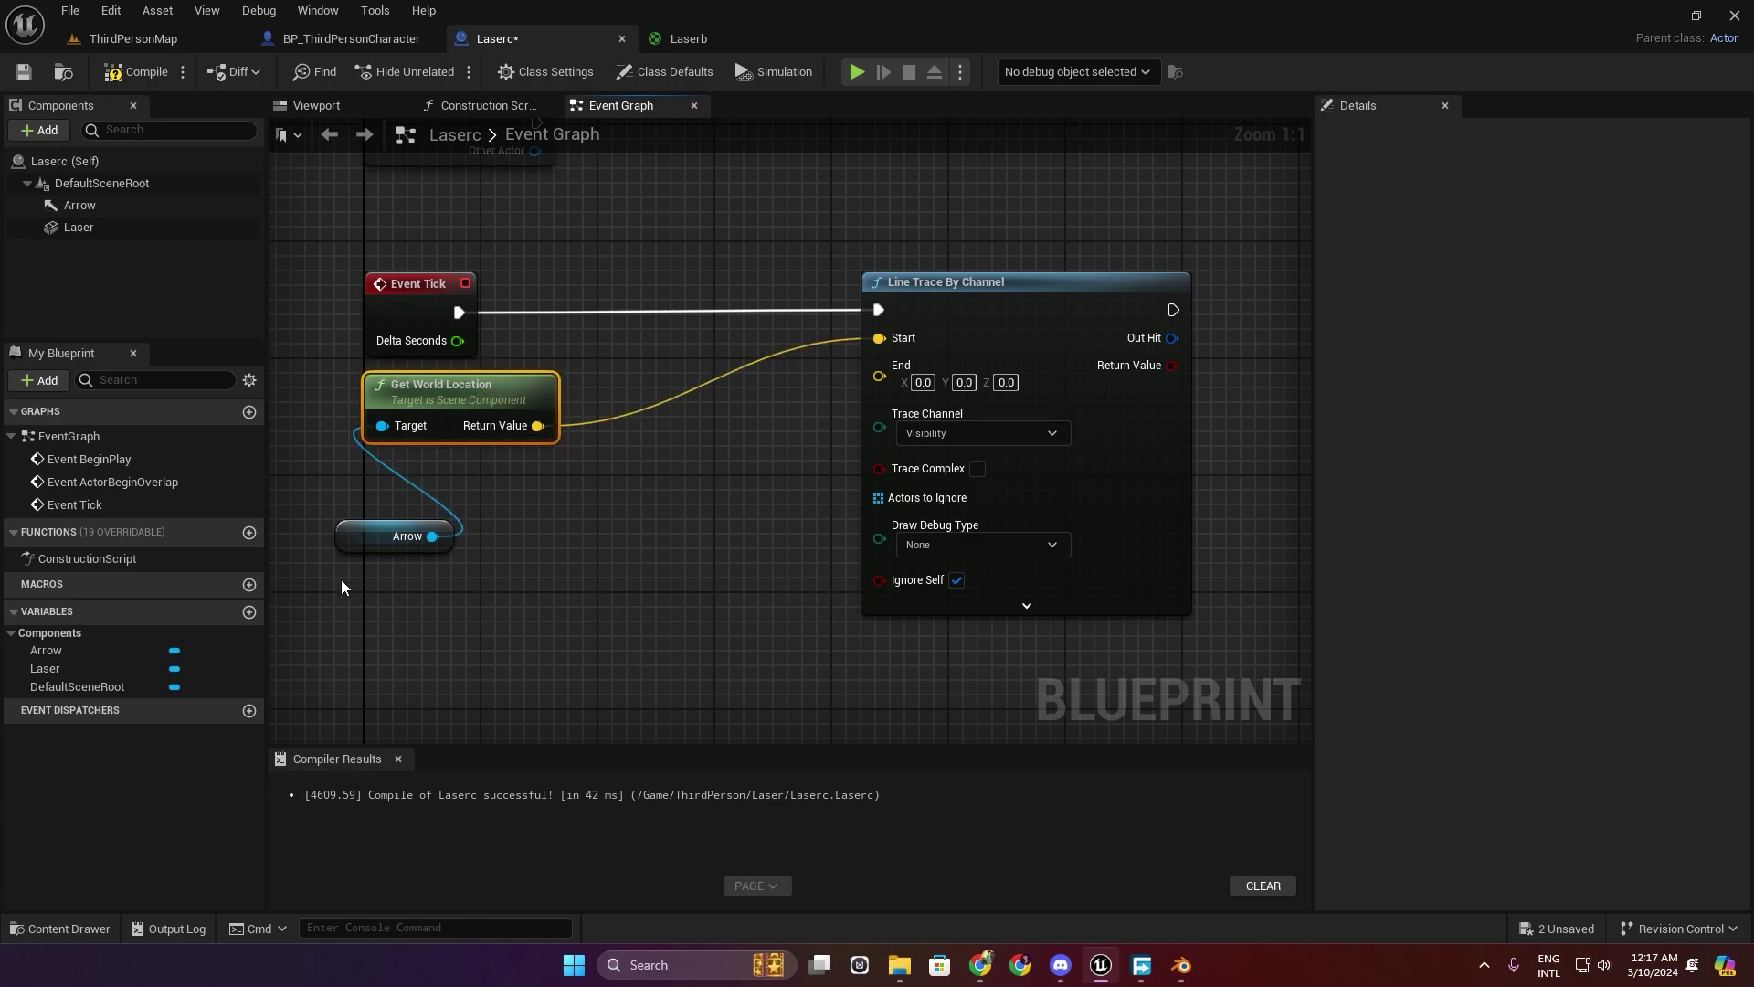
mouse_move(359, 538)
left_mouse_down()
mouse_move(402, 493)
mouse_move(391, 465)
left_mouse_up()
double_click(631, 398)
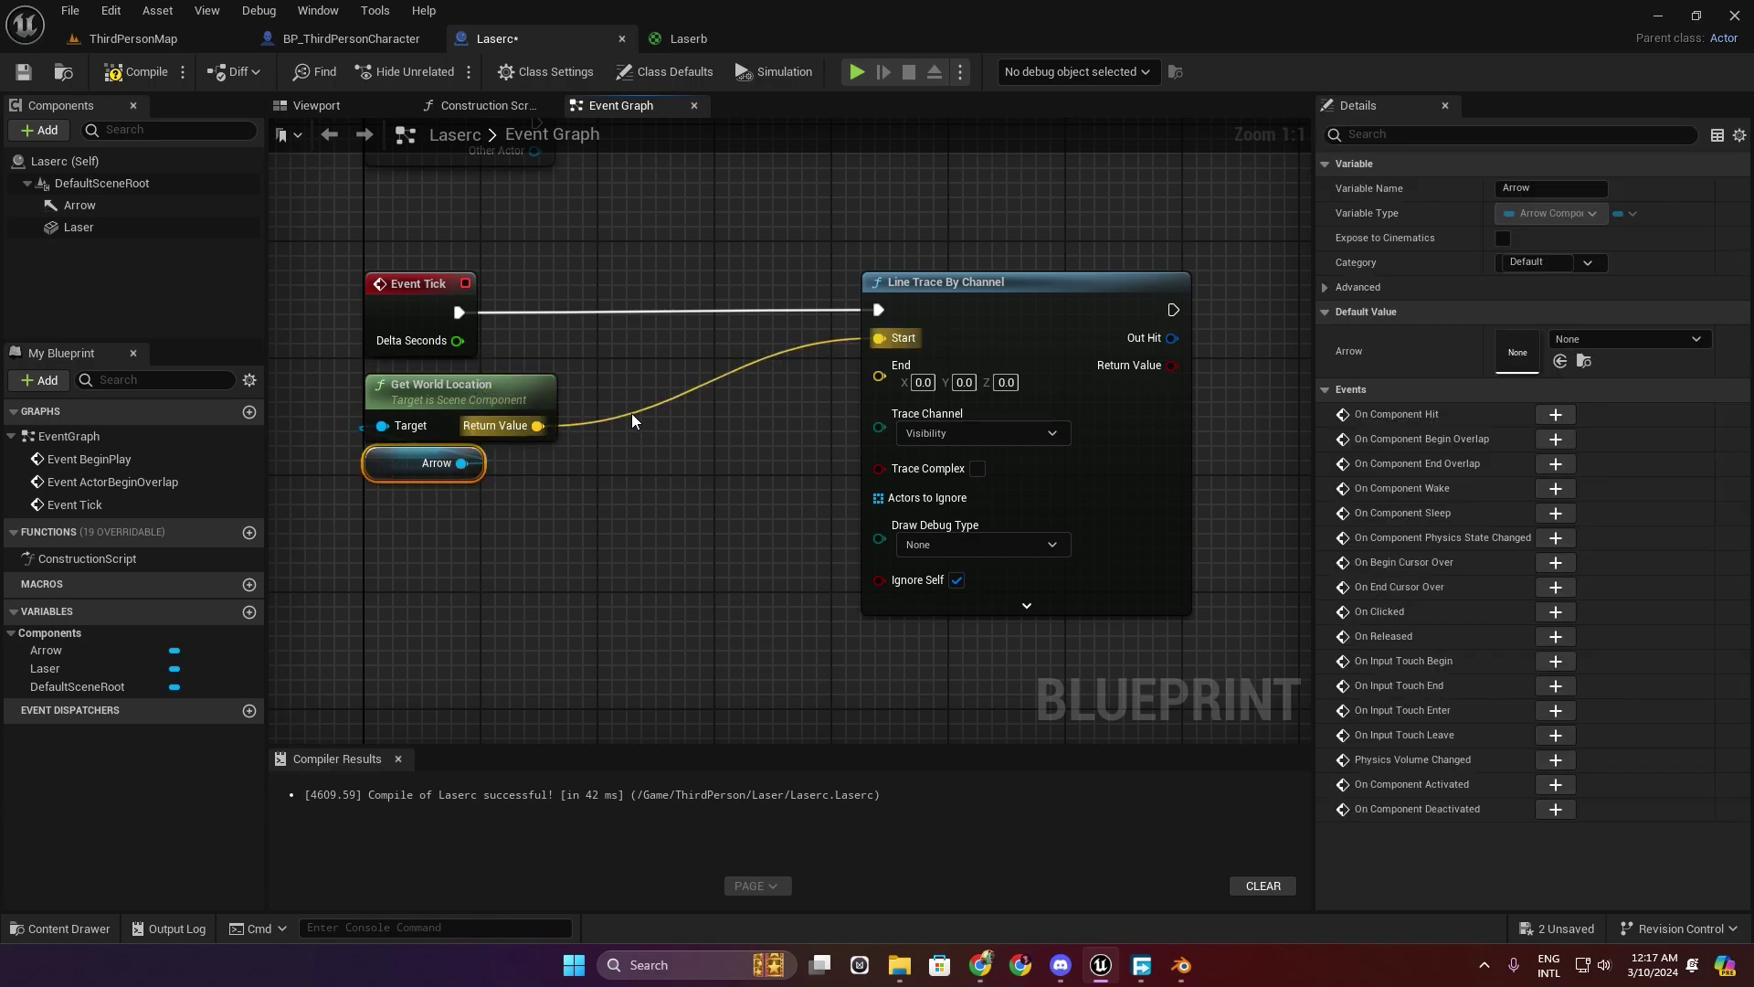
mouse_move(642, 404)
left_mouse_down()
mouse_move(649, 372)
mouse_move(630, 359)
left_mouse_up()
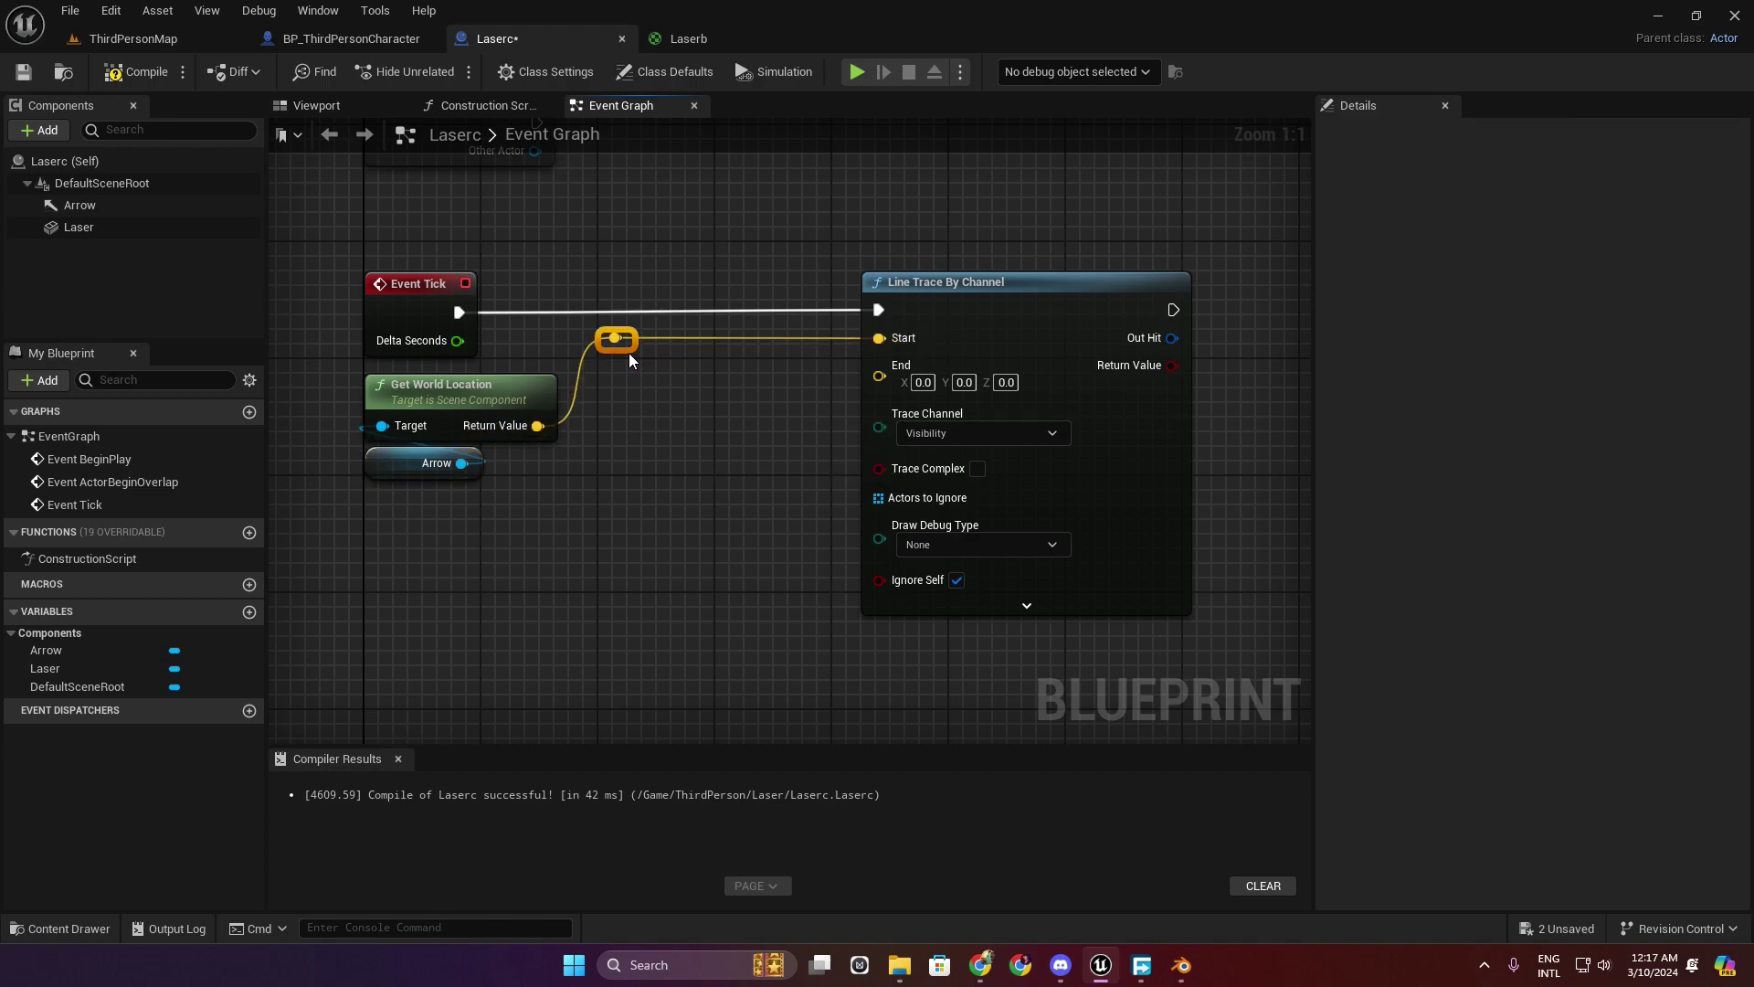
left_click(619, 393)
left_click_drag(637, 346, 597, 350)
left_click(274, 229)
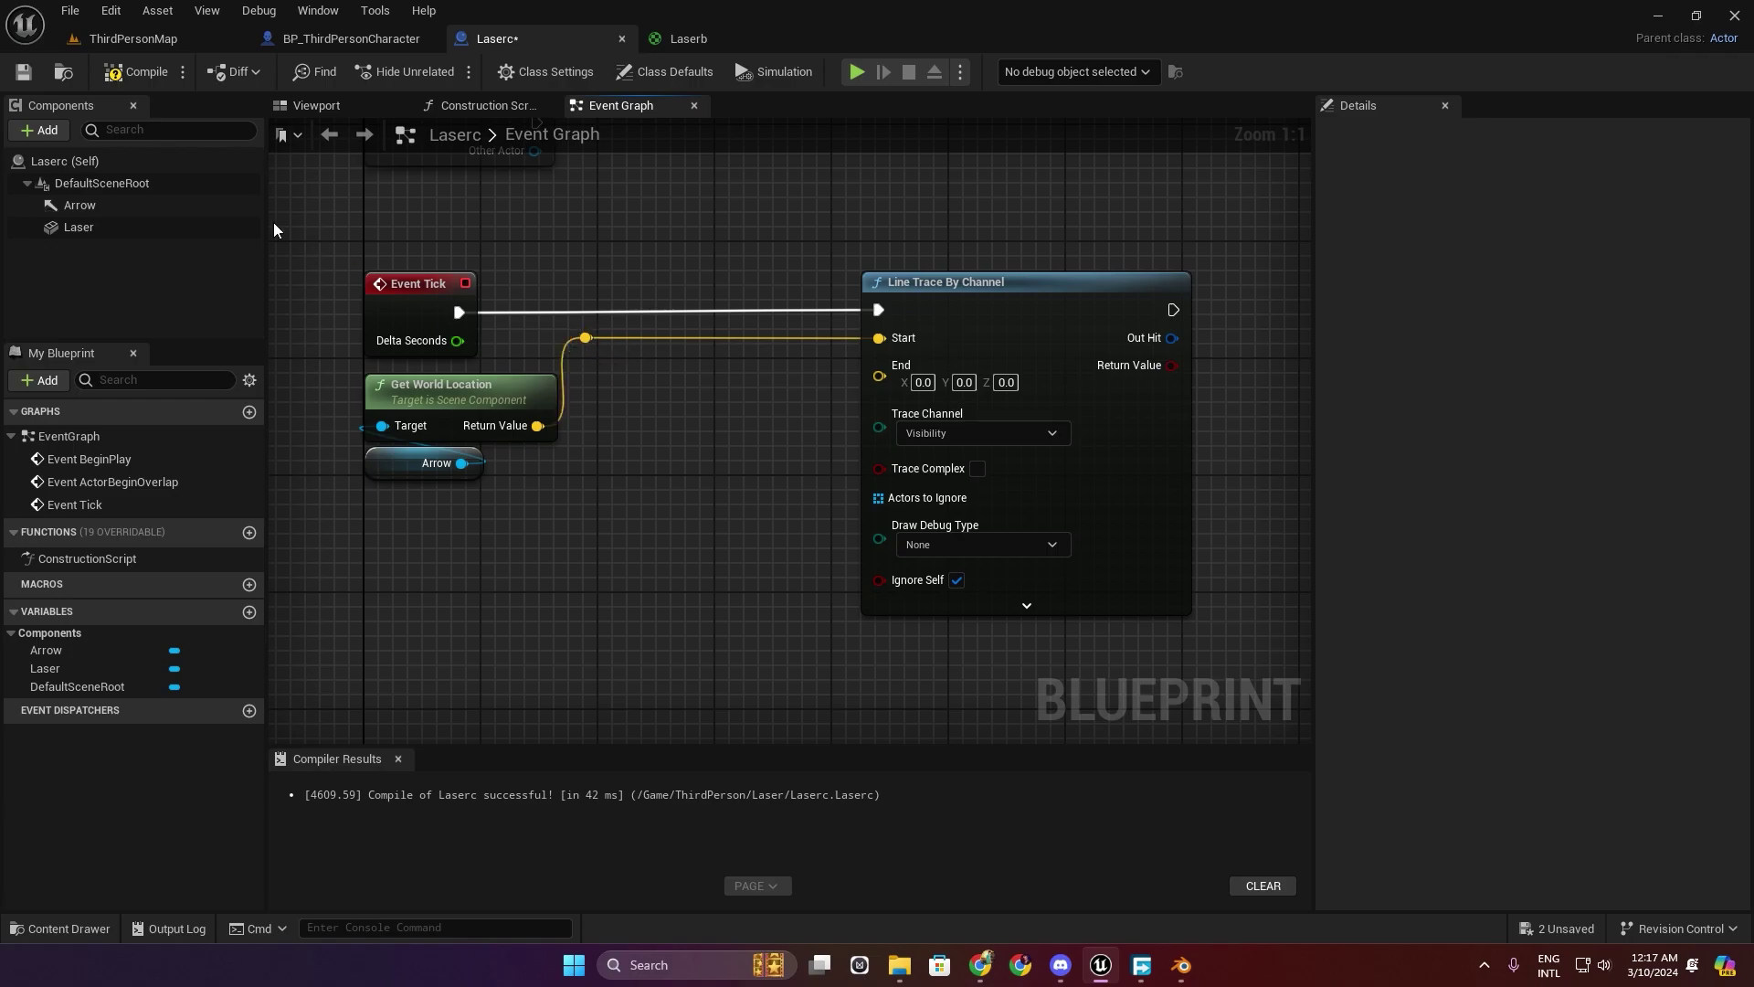
left_click(145, 70)
left_click_drag(461, 463, 500, 557)
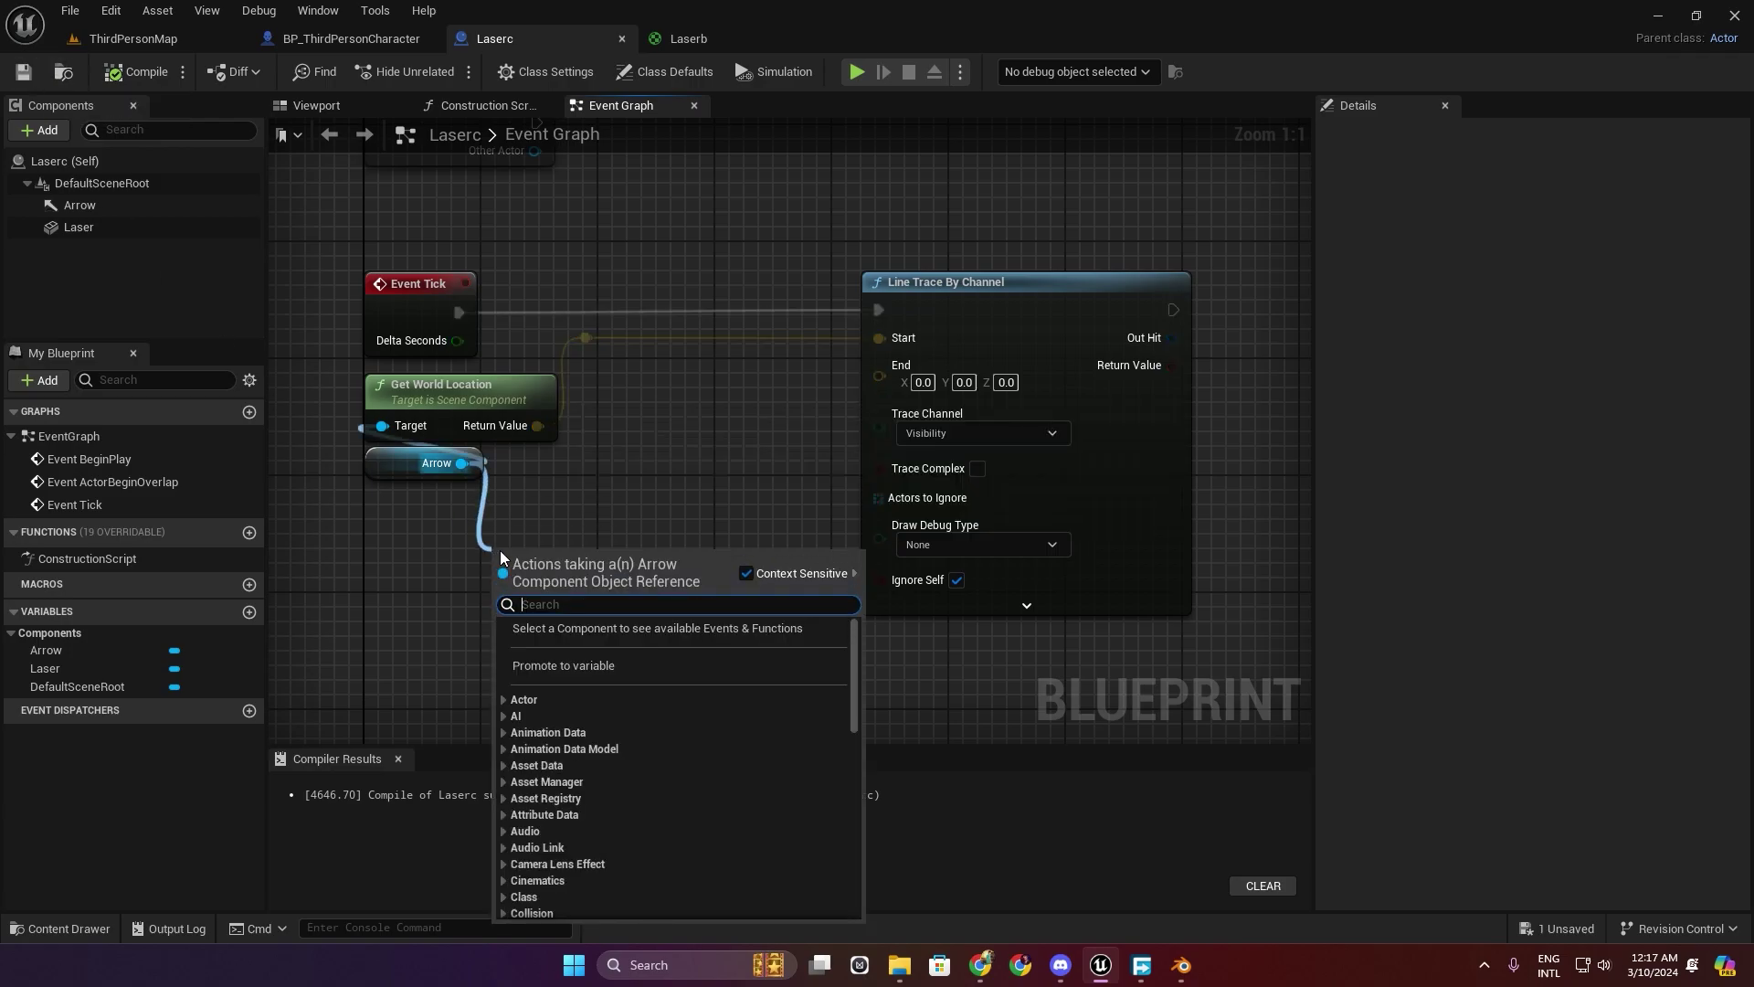
Add the Arrow's Get Forward Vector and feed it into a Multiply node.
type("vecto")
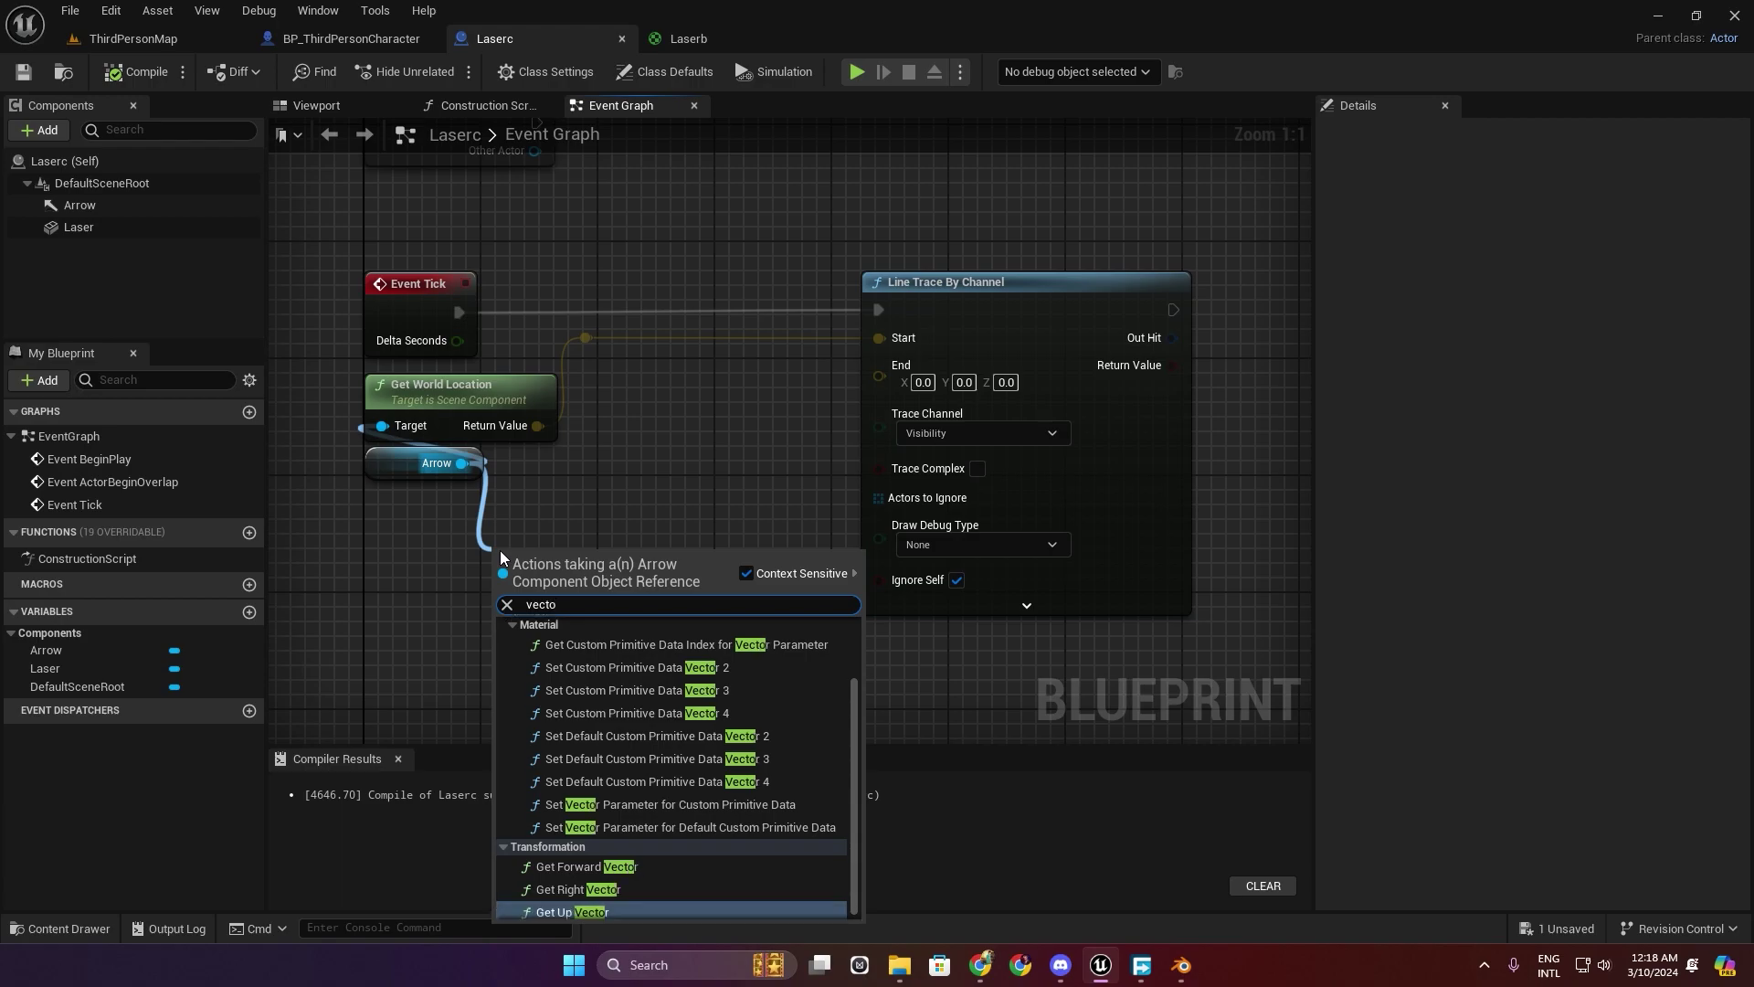
type("r l")
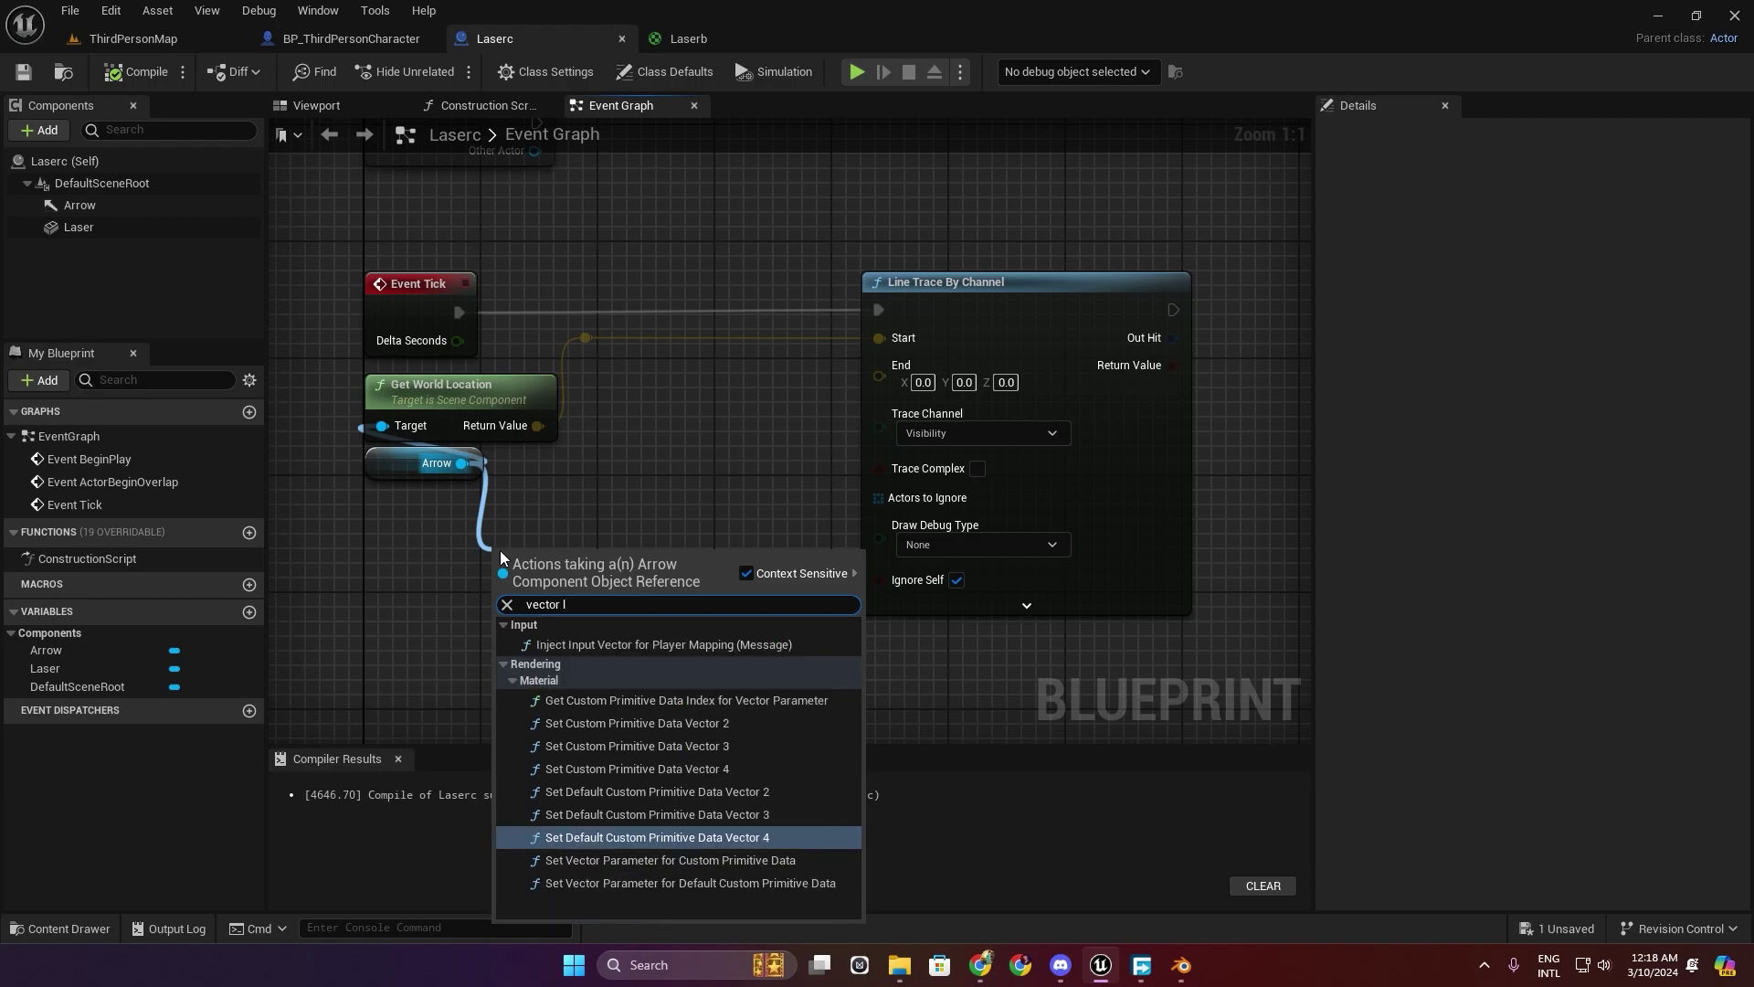
key("ctrl+a")
type("f")
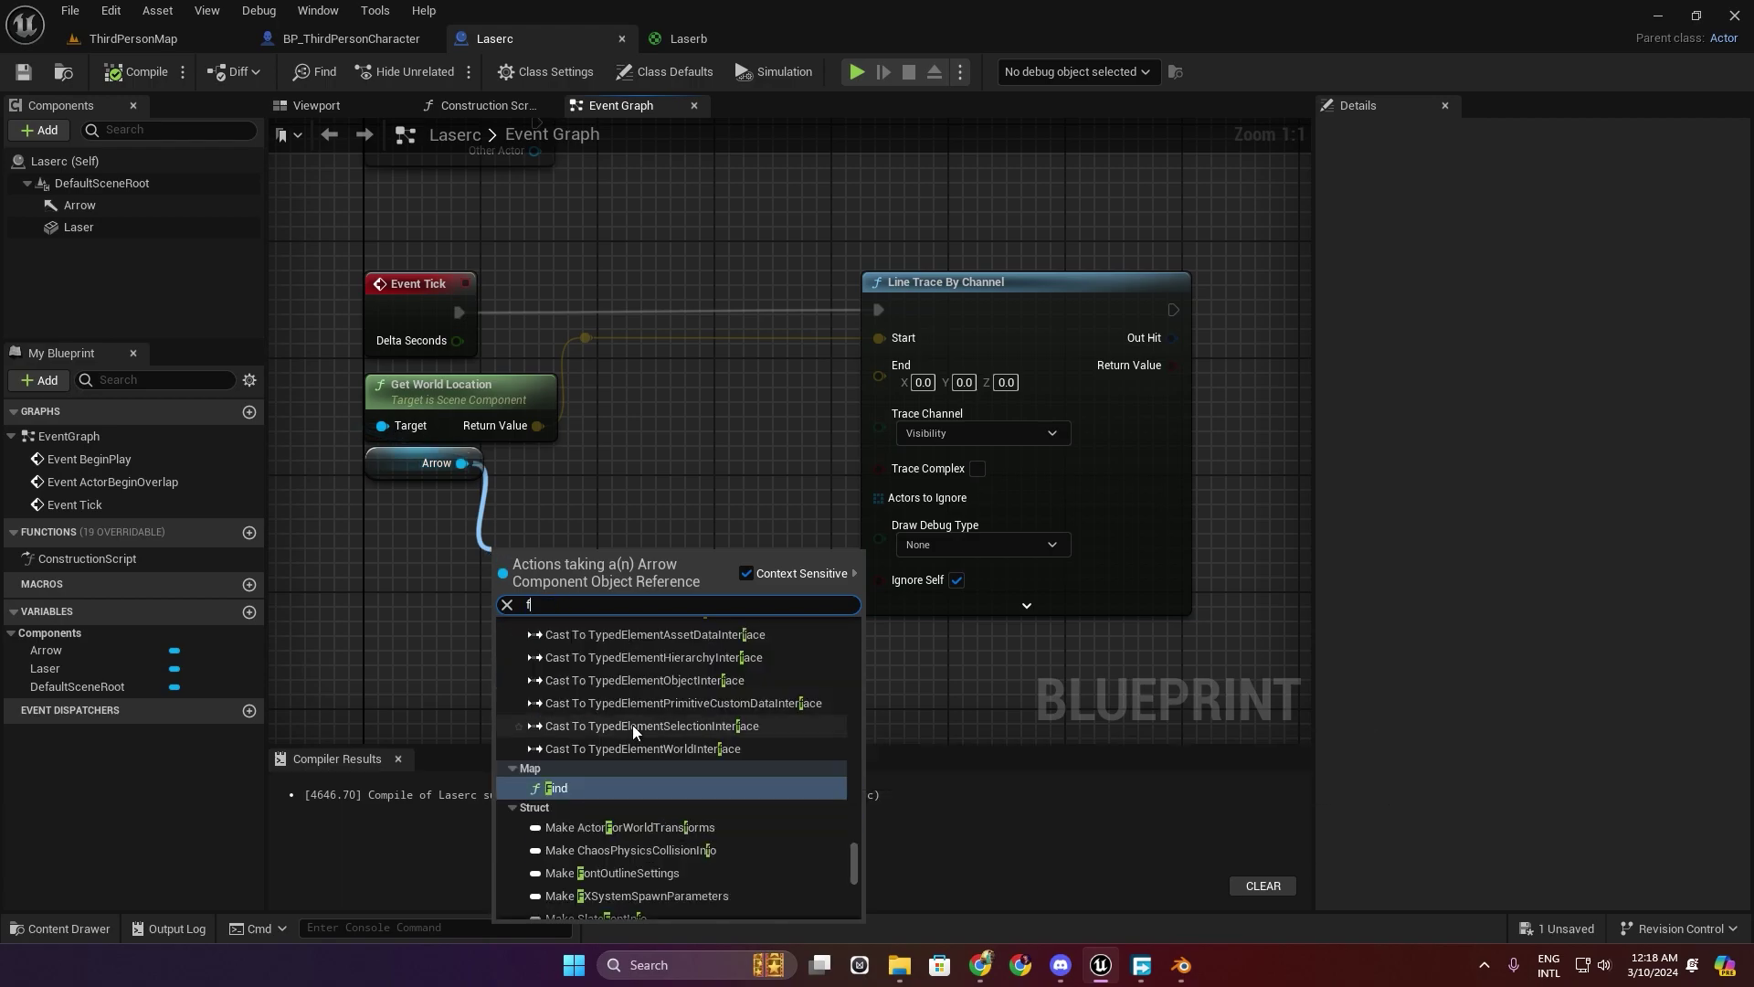
type("orward")
key("Return")
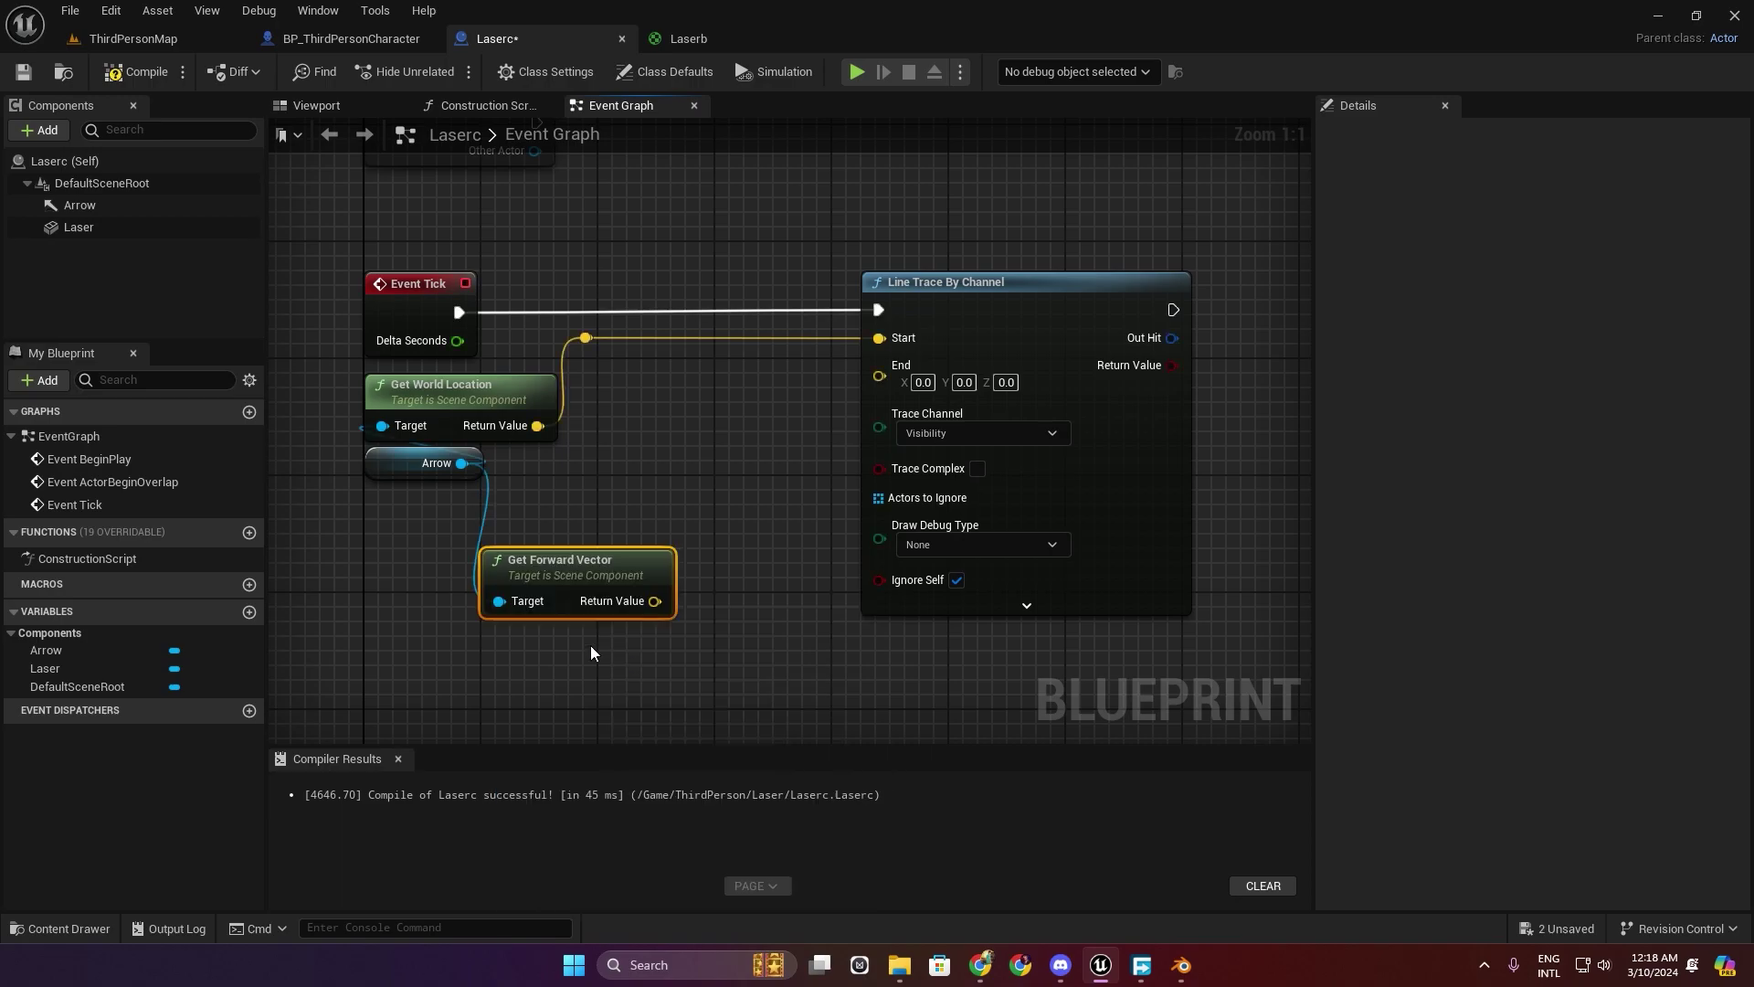
left_click_drag(563, 564, 446, 505)
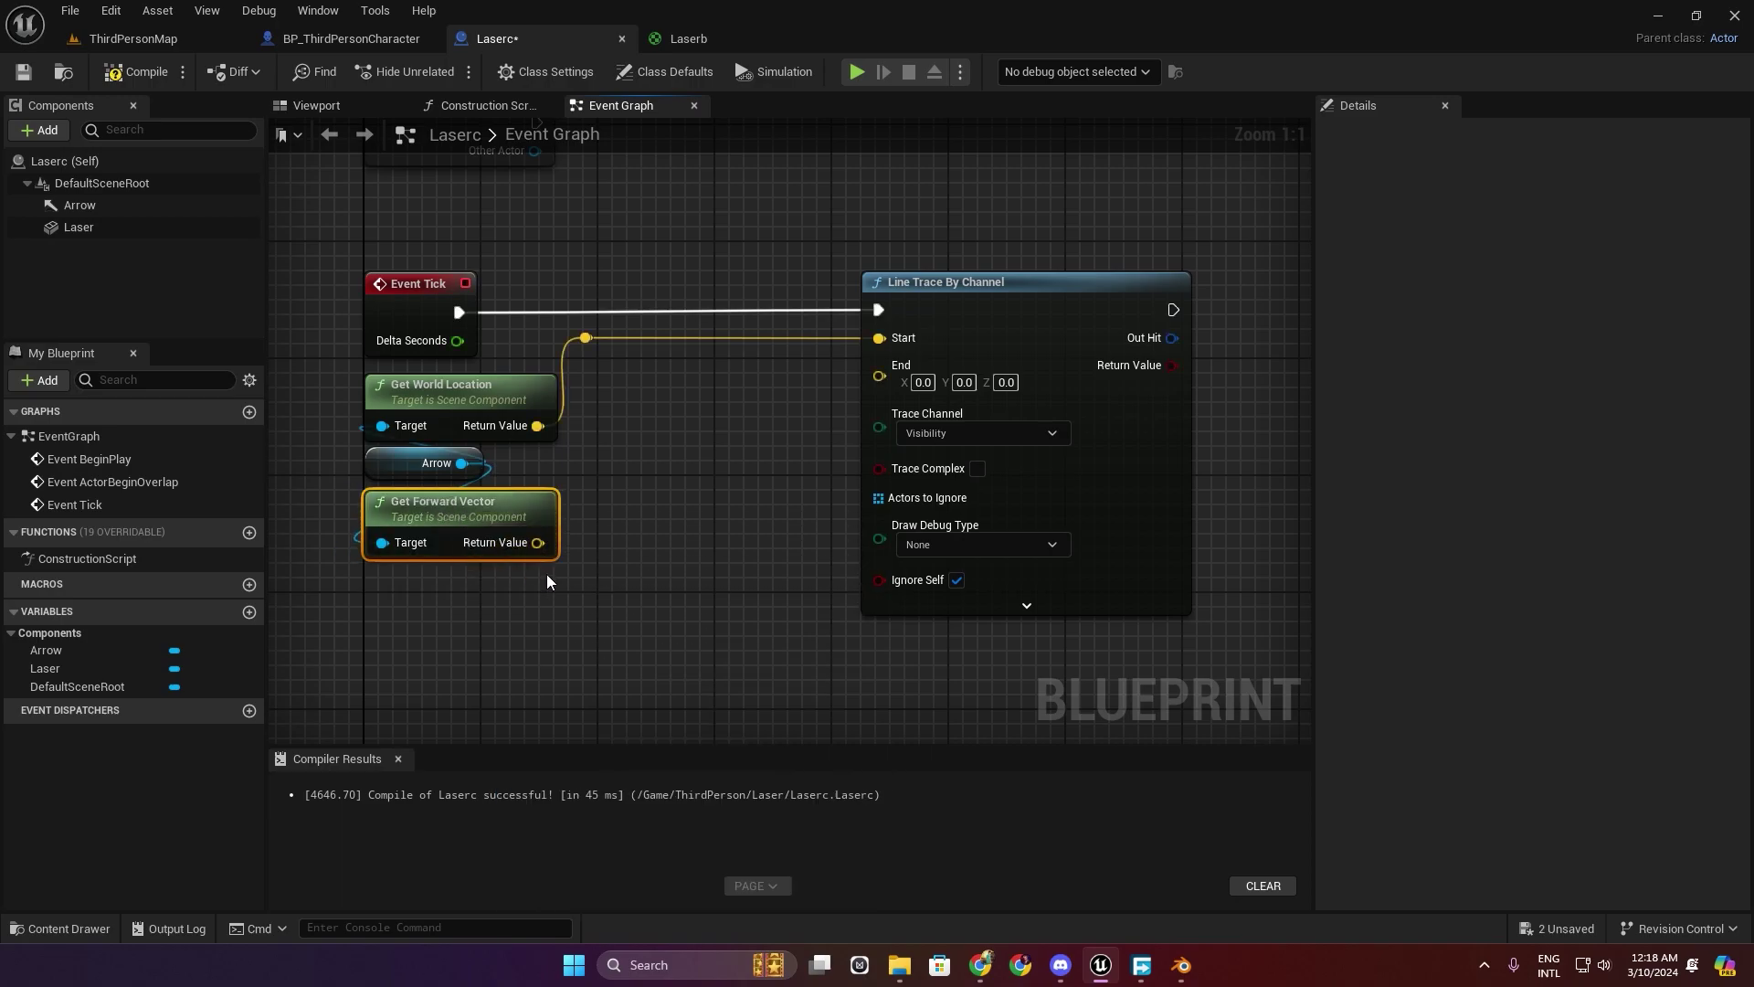
left_click_drag(539, 541, 532, 629)
type("*/")
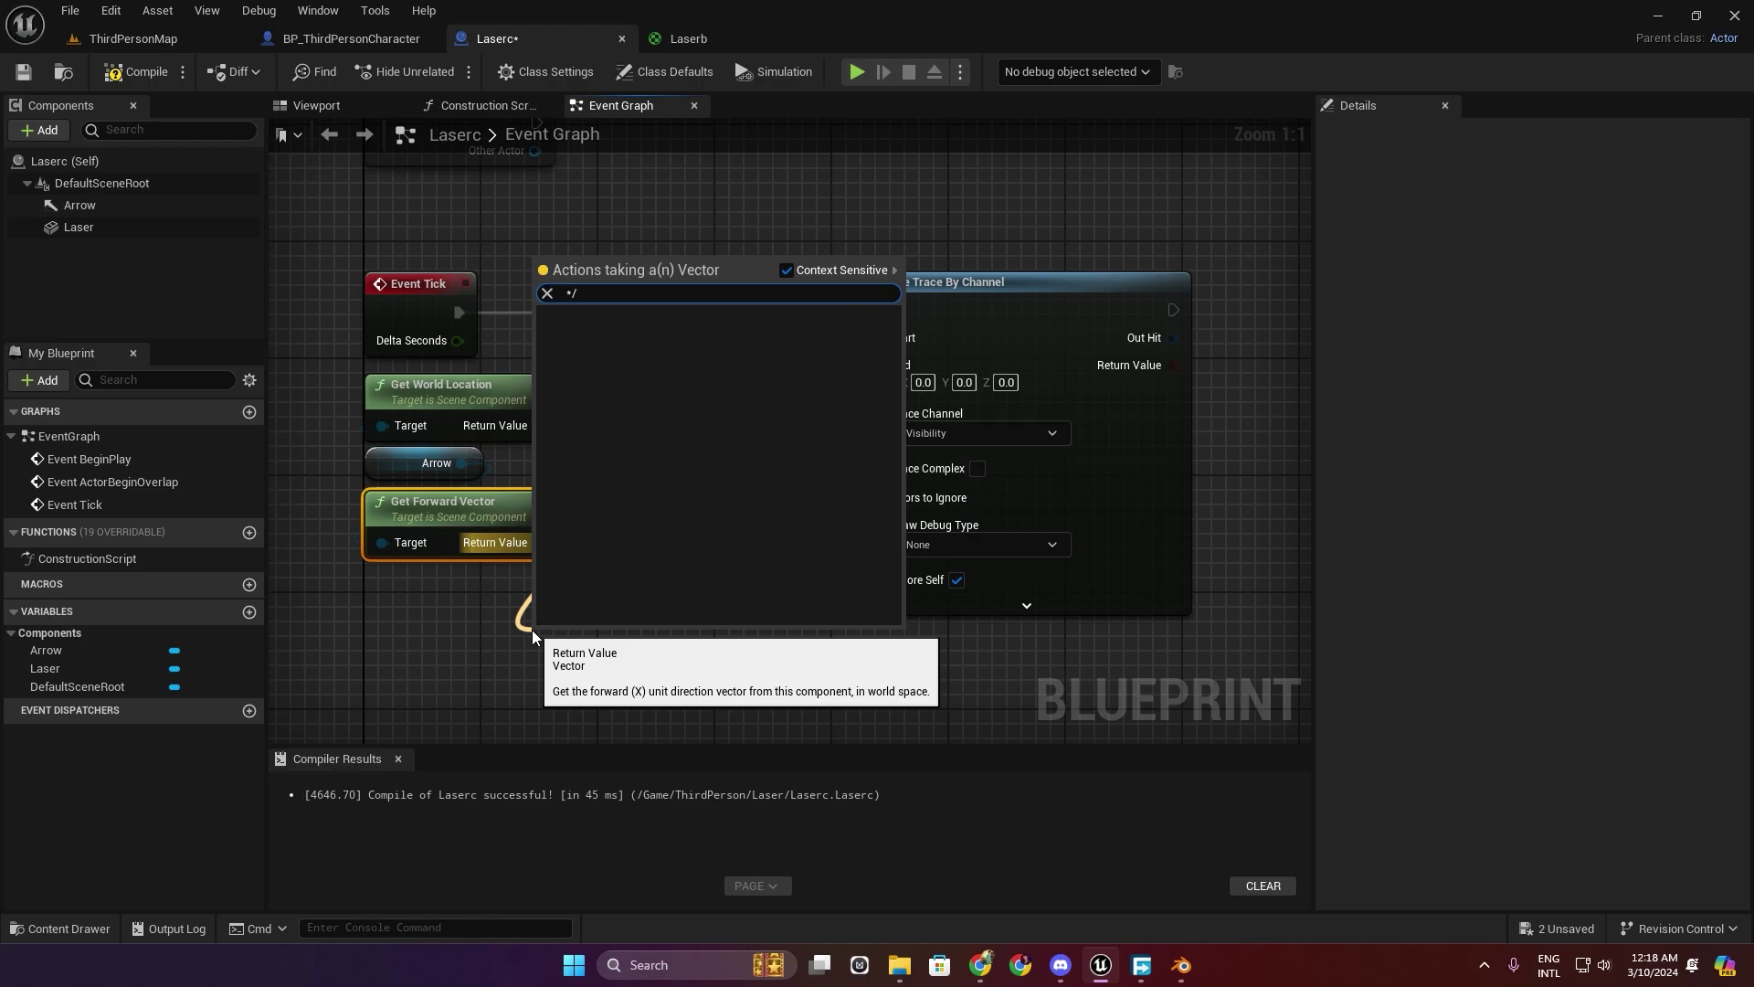
key("Return")
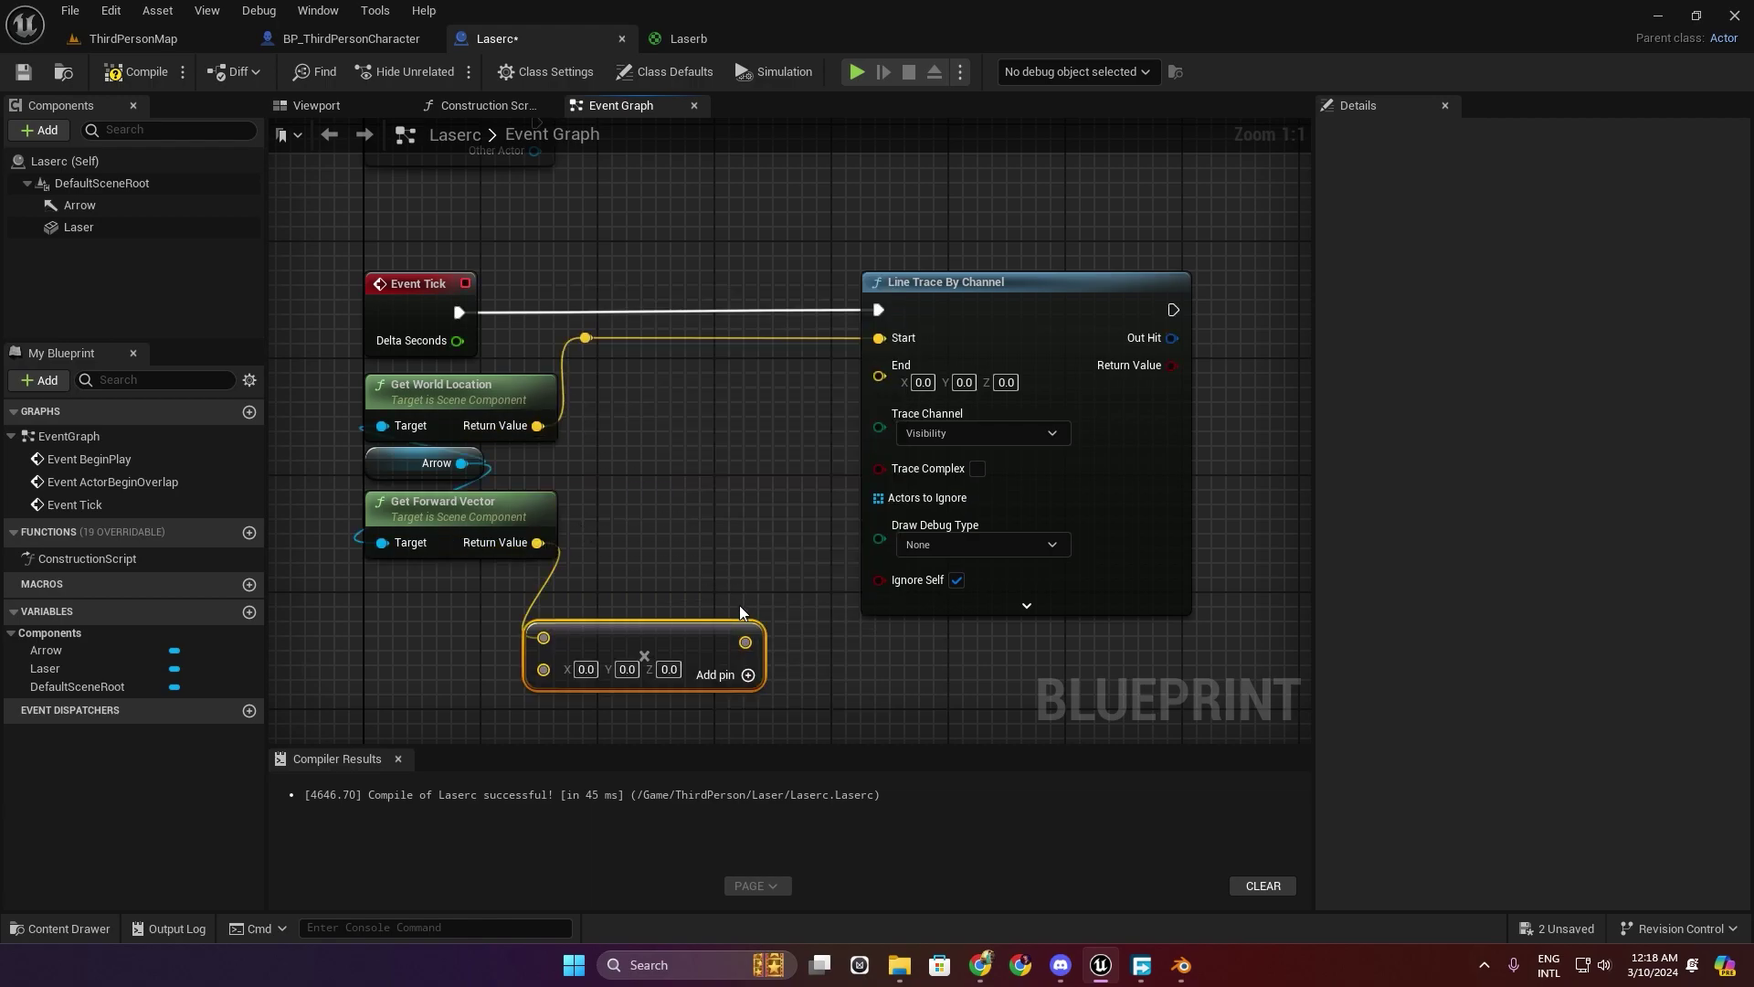
Add the scaled vector to the world location into trace End, with a float multiplier.
left_click_drag(746, 642, 654, 433)
type("+")
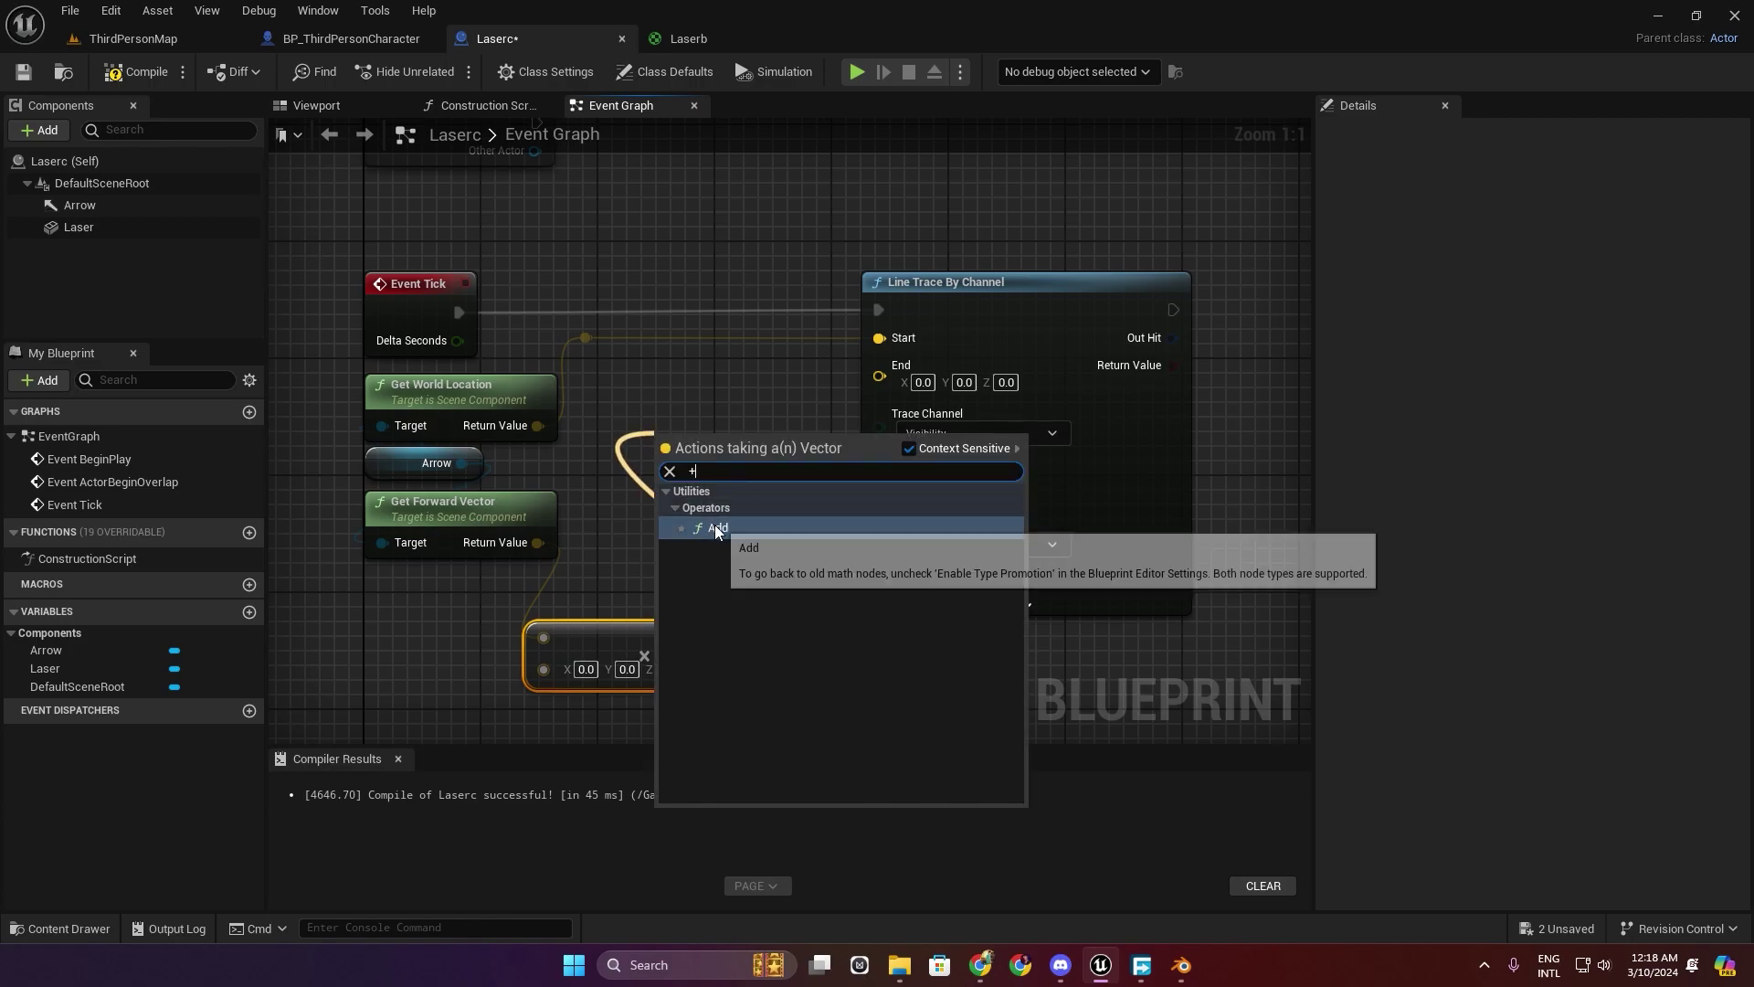
left_click(717, 528)
left_click_drag(665, 468, 659, 471)
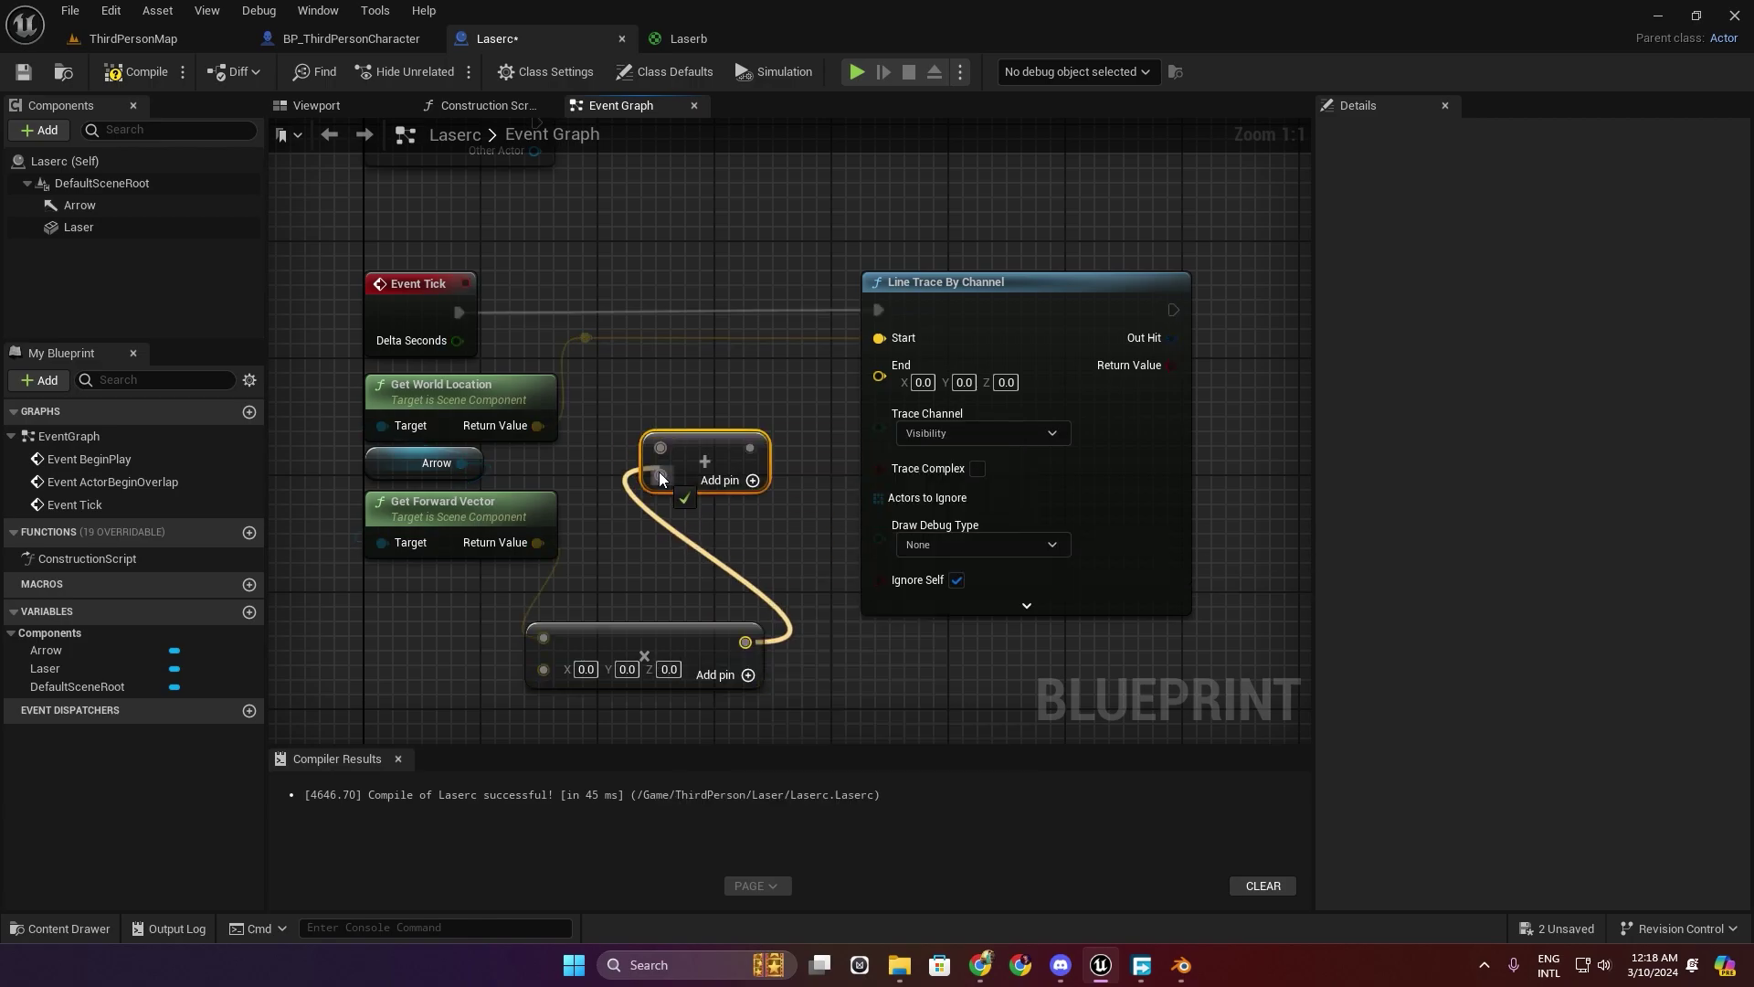
mouse_move(537, 425)
left_mouse_down()
mouse_move(659, 447)
mouse_move(881, 367)
left_mouse_up()
left_click_drag(729, 439, 759, 365)
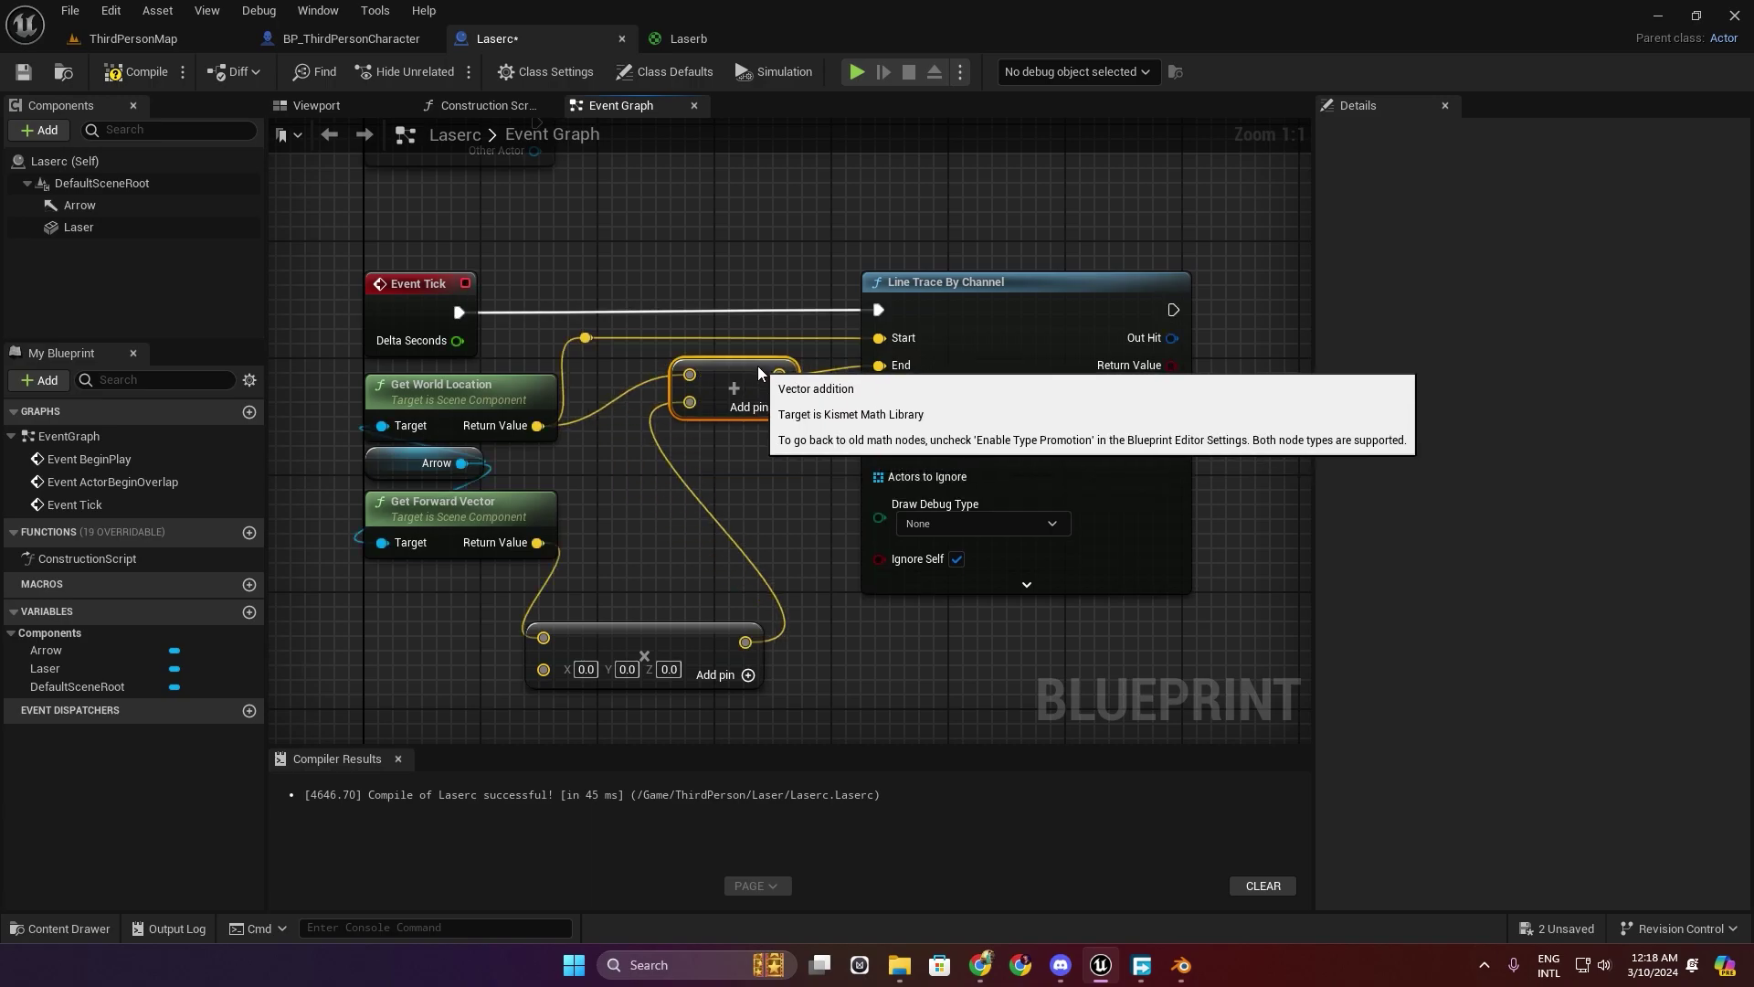
right_click(547, 670)
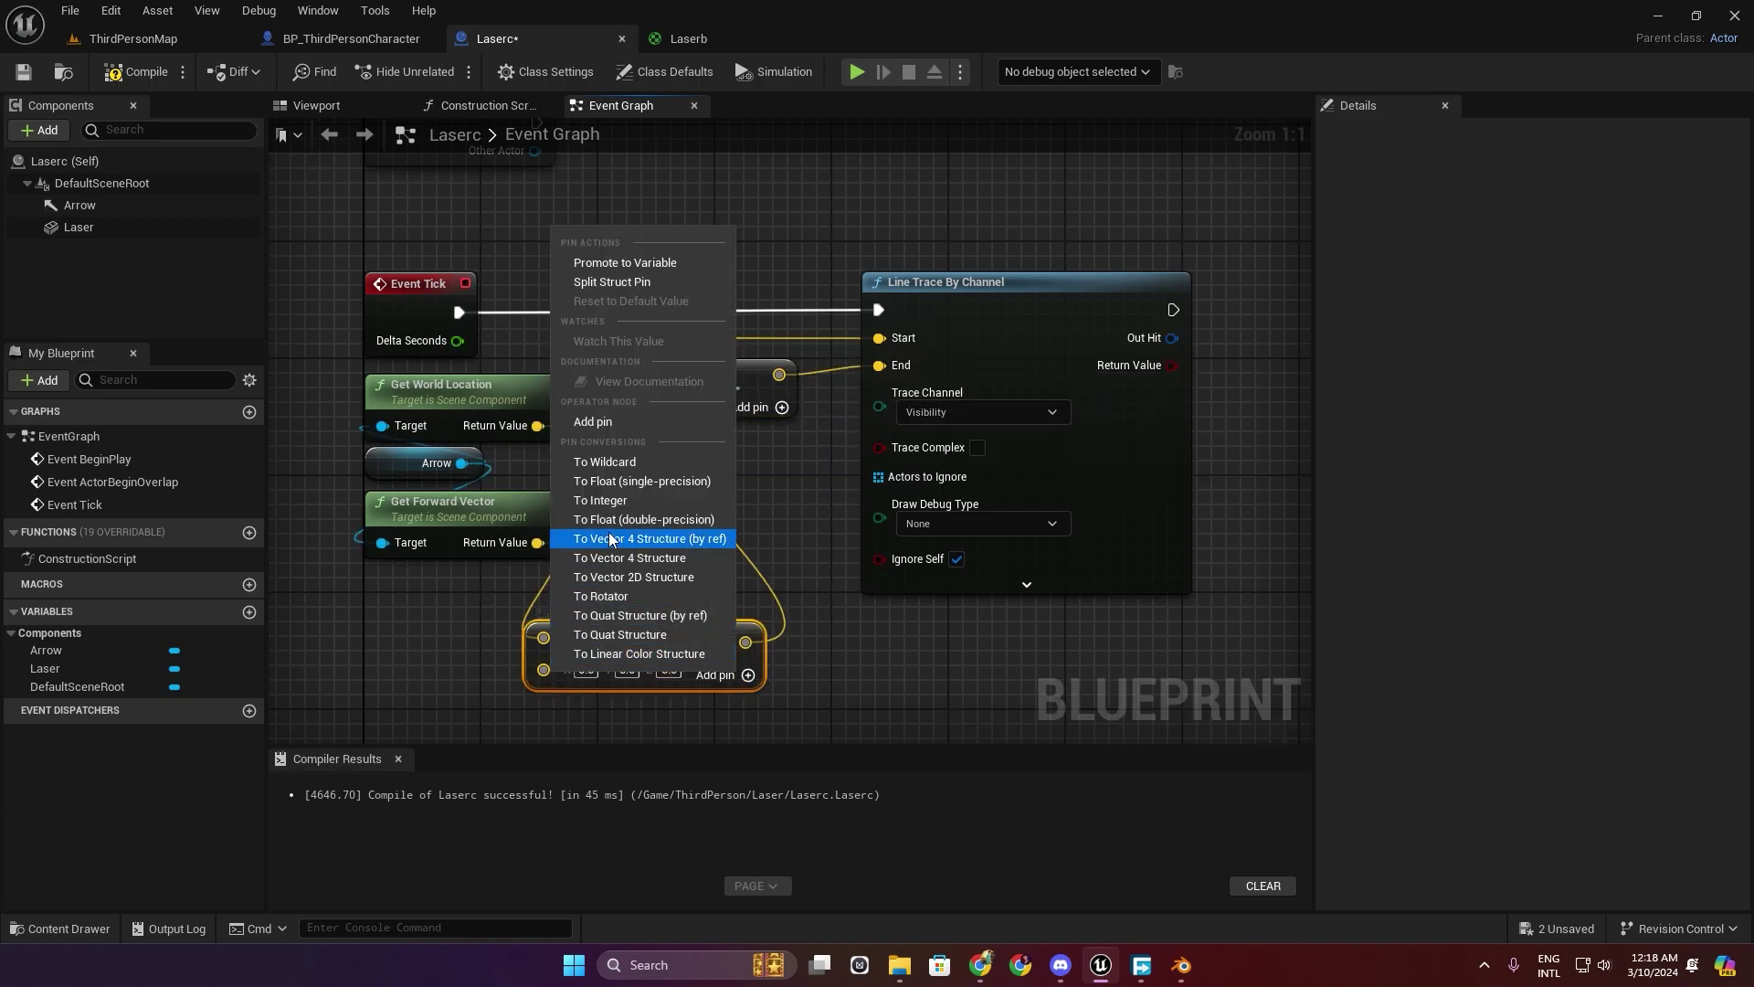
left_click(630, 481)
left_click_drag(598, 646, 743, 454)
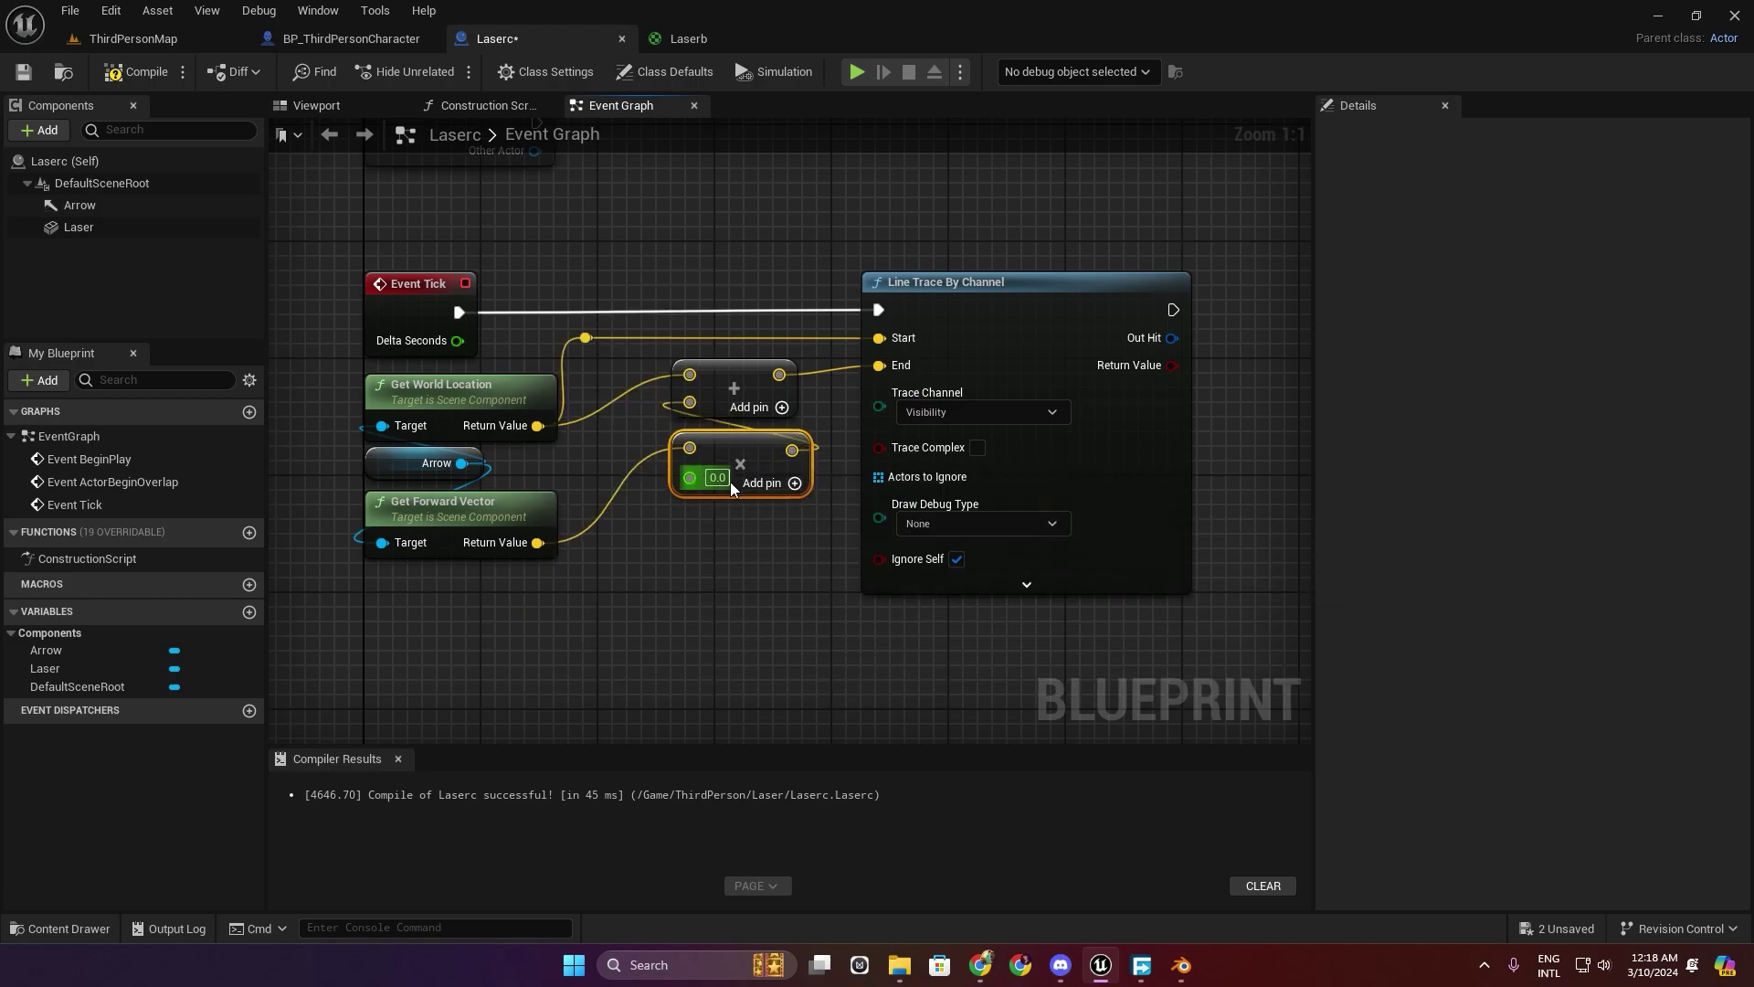
Set the multiplier to 1000, trace channel Camera, debug draw For Duration, and compile.
type("1000")
key("Return")
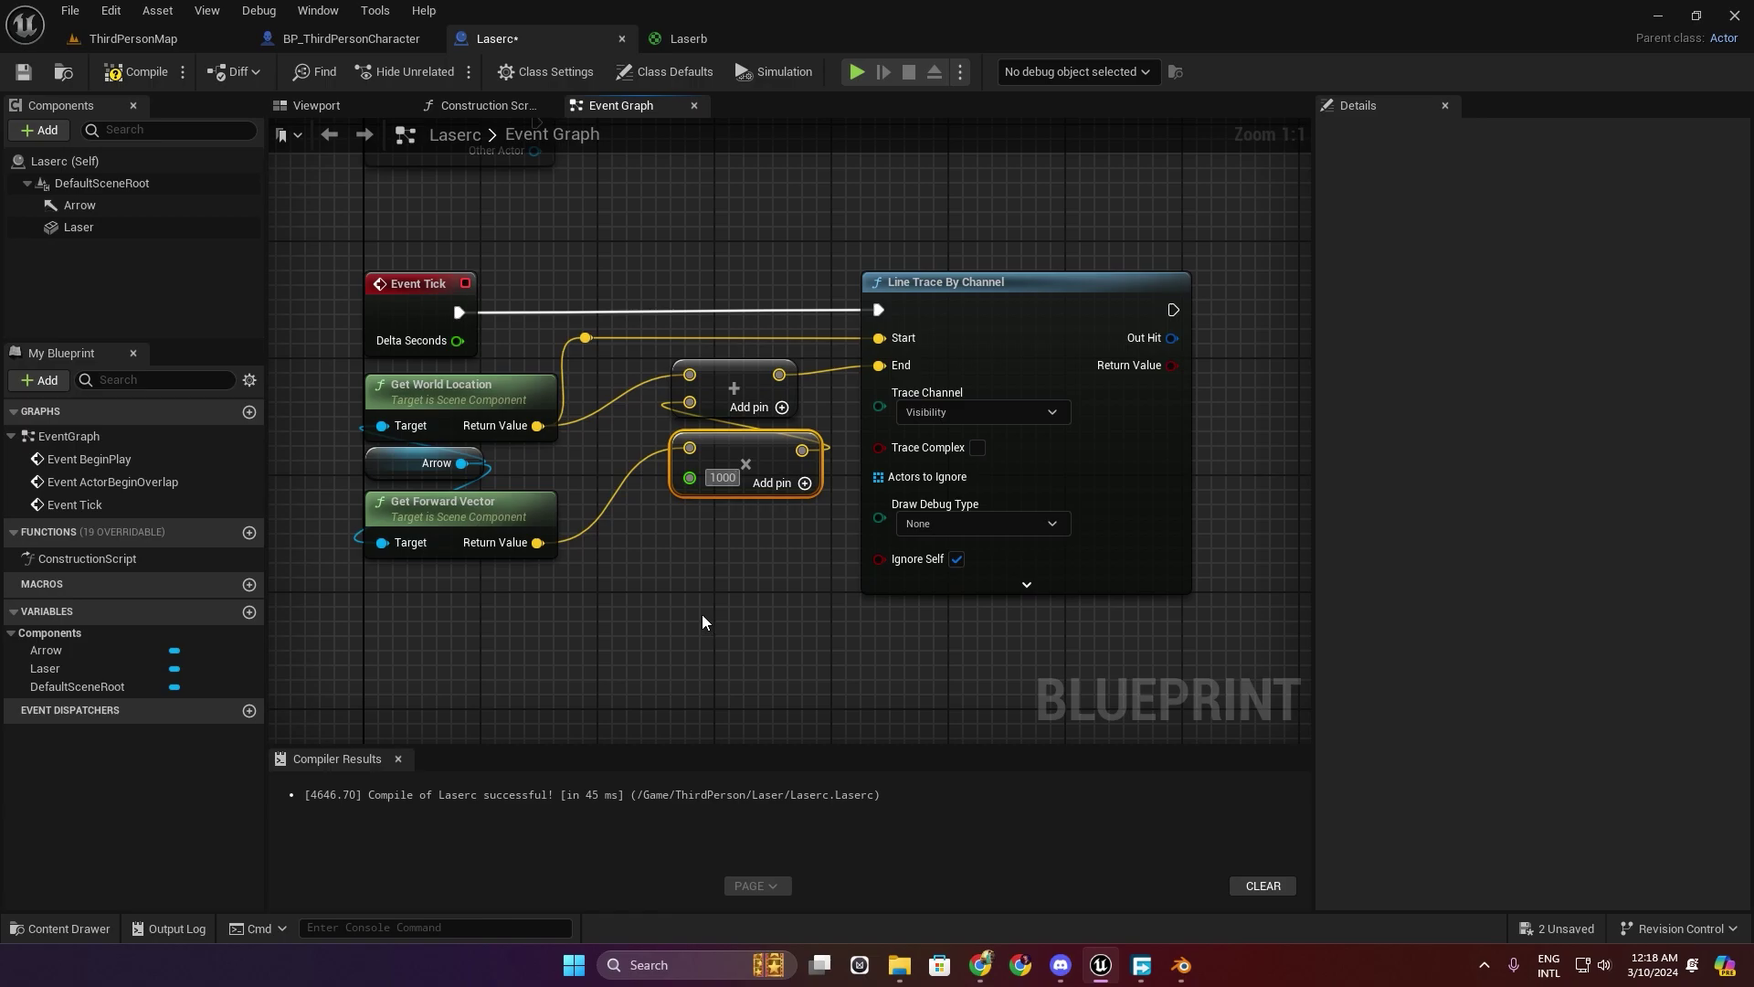
left_click(703, 616)
left_click(956, 412)
left_click(955, 454)
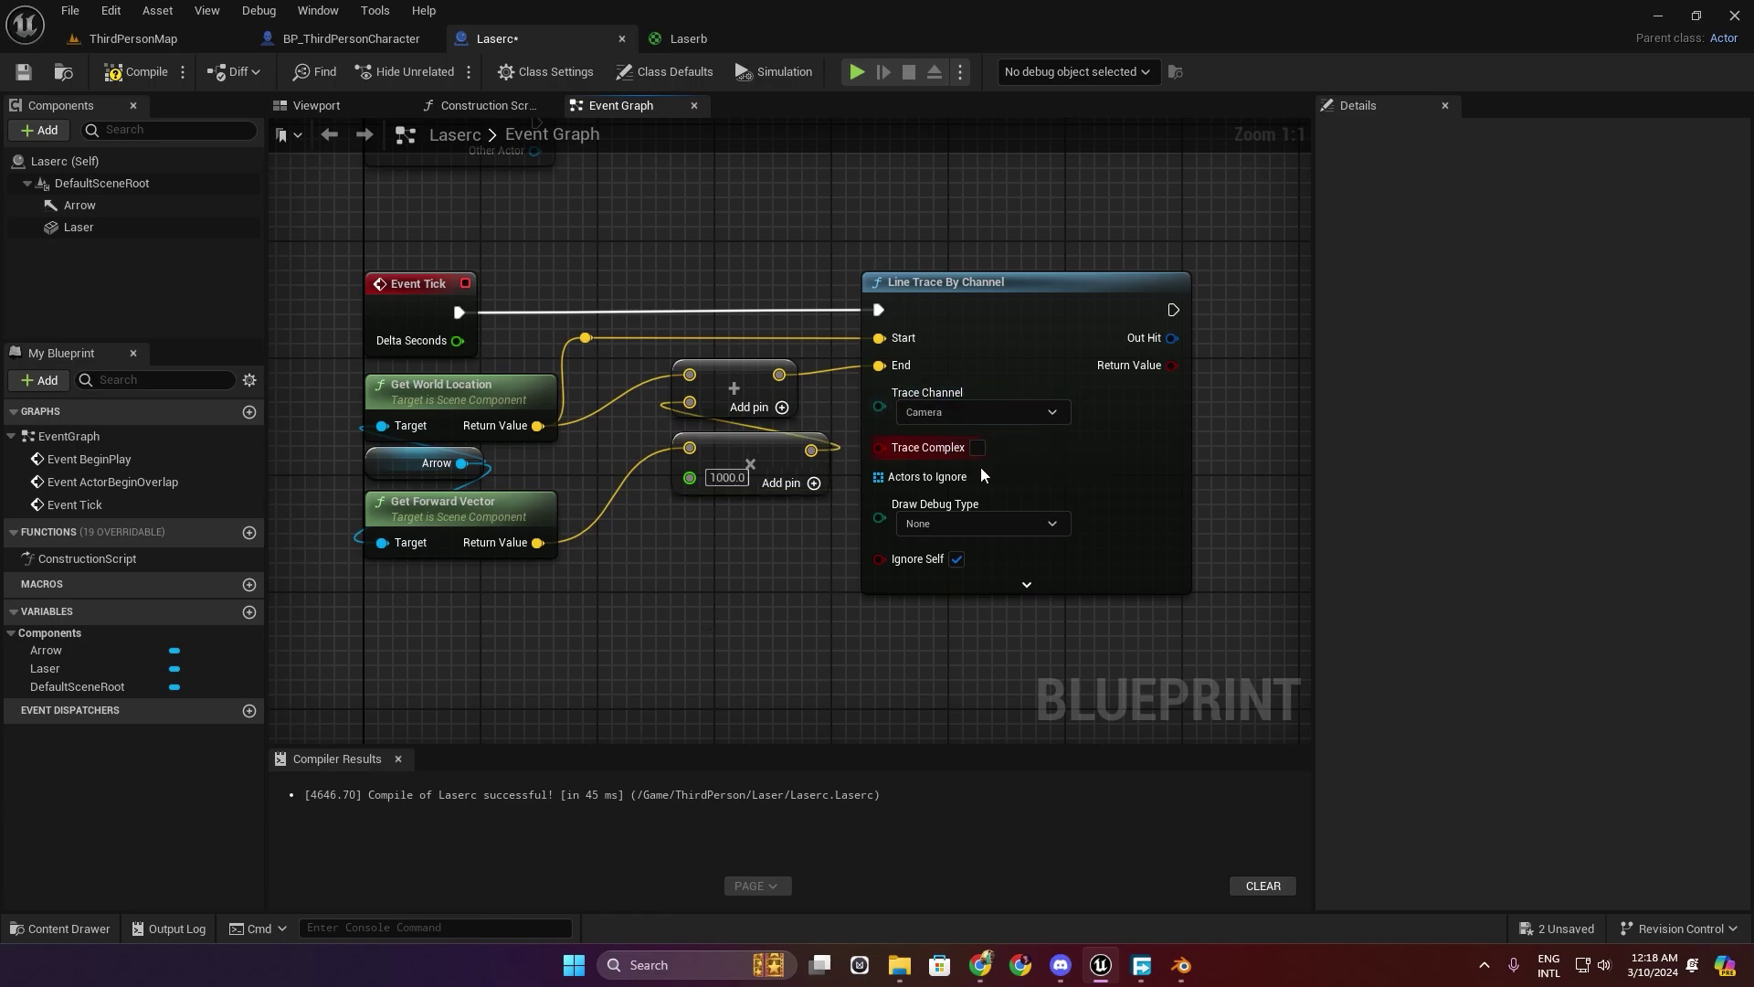
left_click(972, 525)
left_click(926, 566)
left_click(135, 71)
Run the trace after a 0.2 s Delay following Event Tick, compile, and play.
key("ctrl+v")
mouse_move(459, 312)
left_mouse_down()
mouse_move(528, 235)
mouse_move(567, 289)
left_mouse_up()
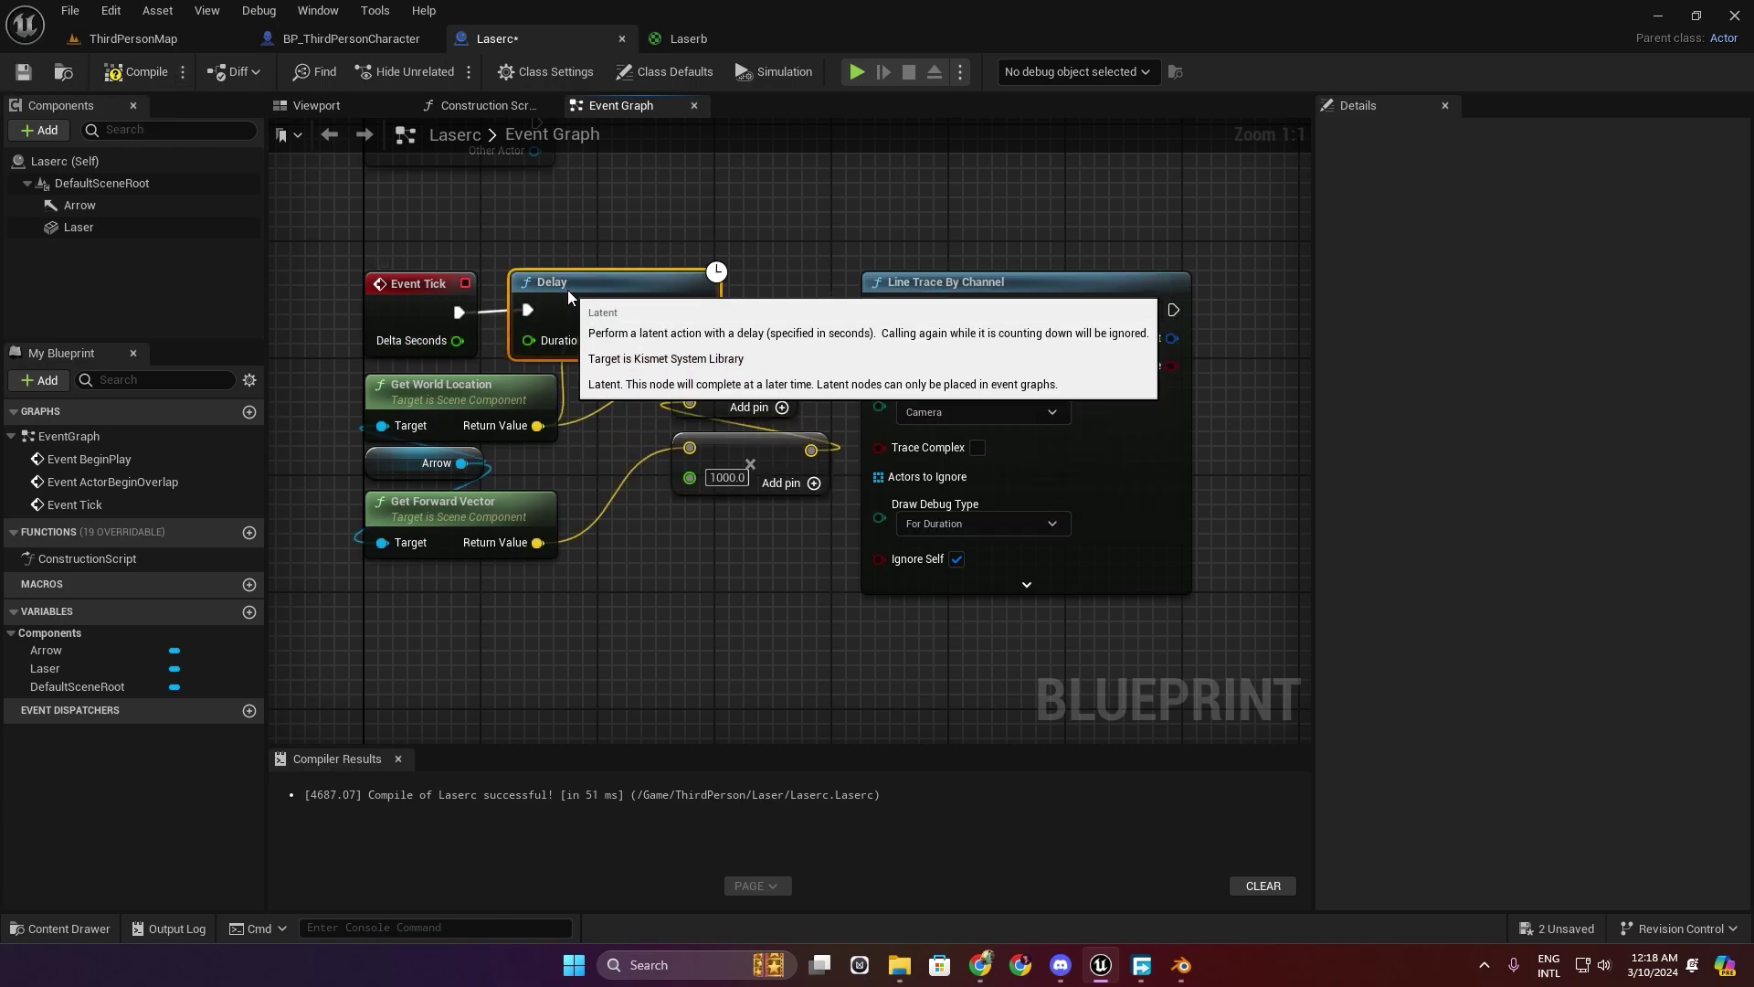
left_click_drag(700, 310, 879, 310)
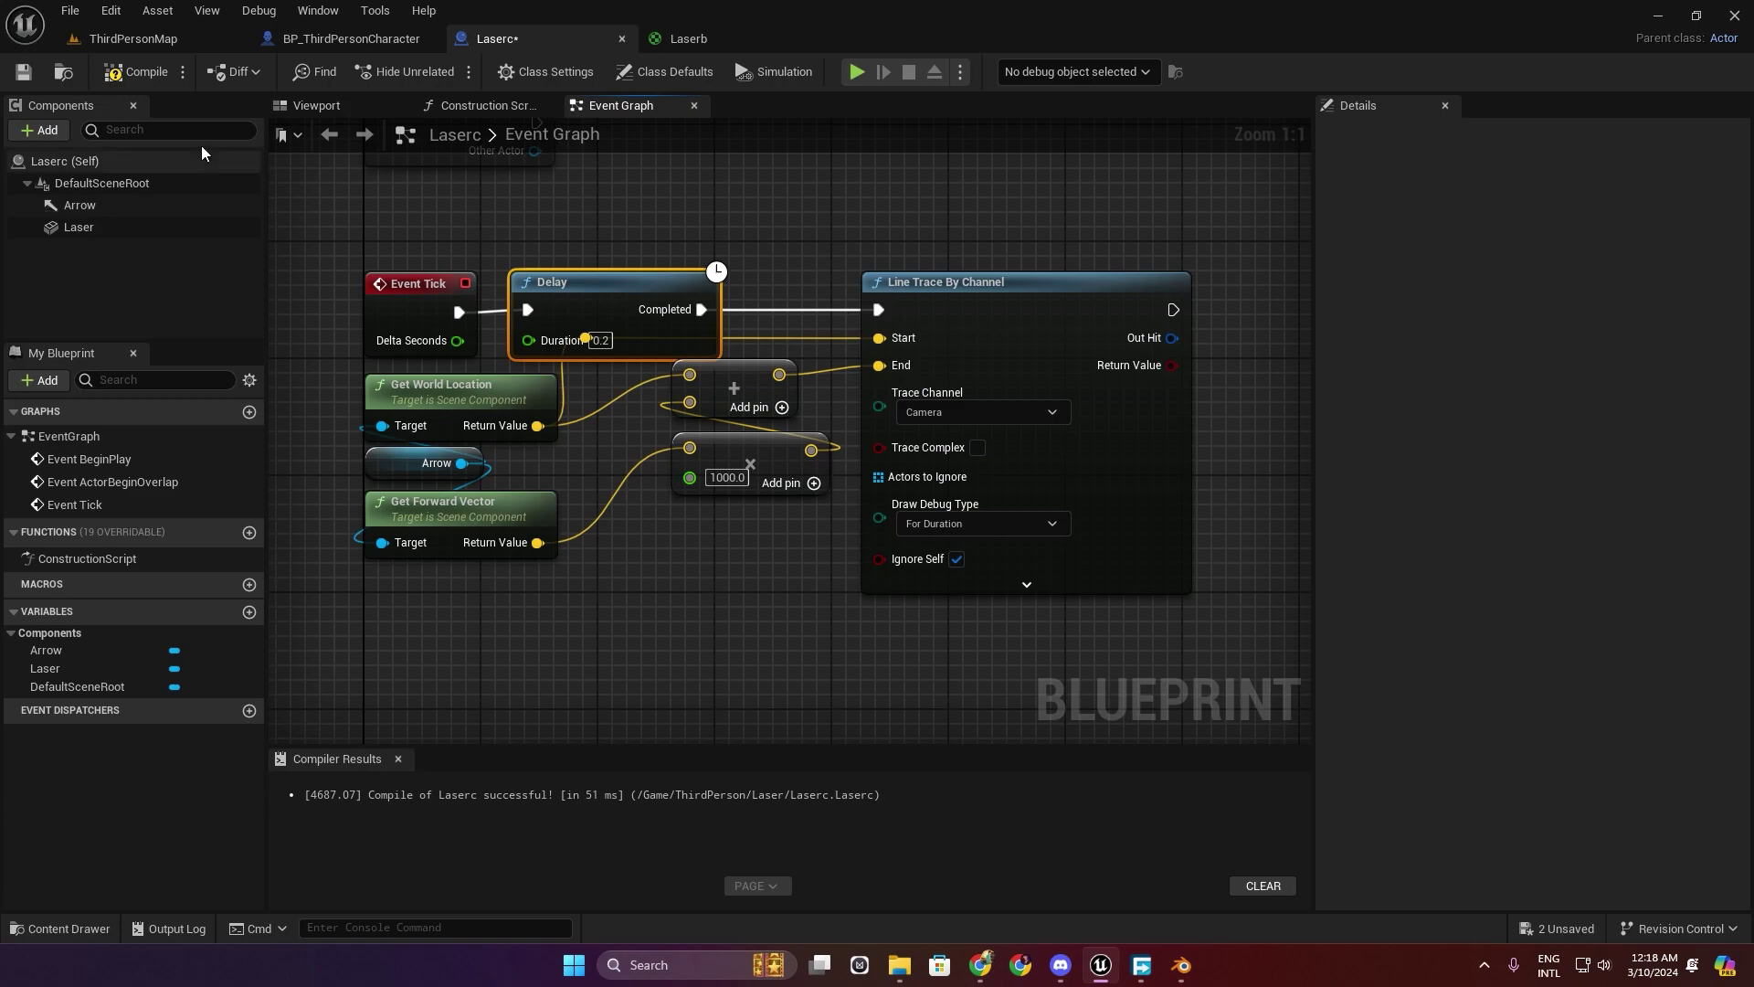
left_click(135, 71)
left_click(857, 71)
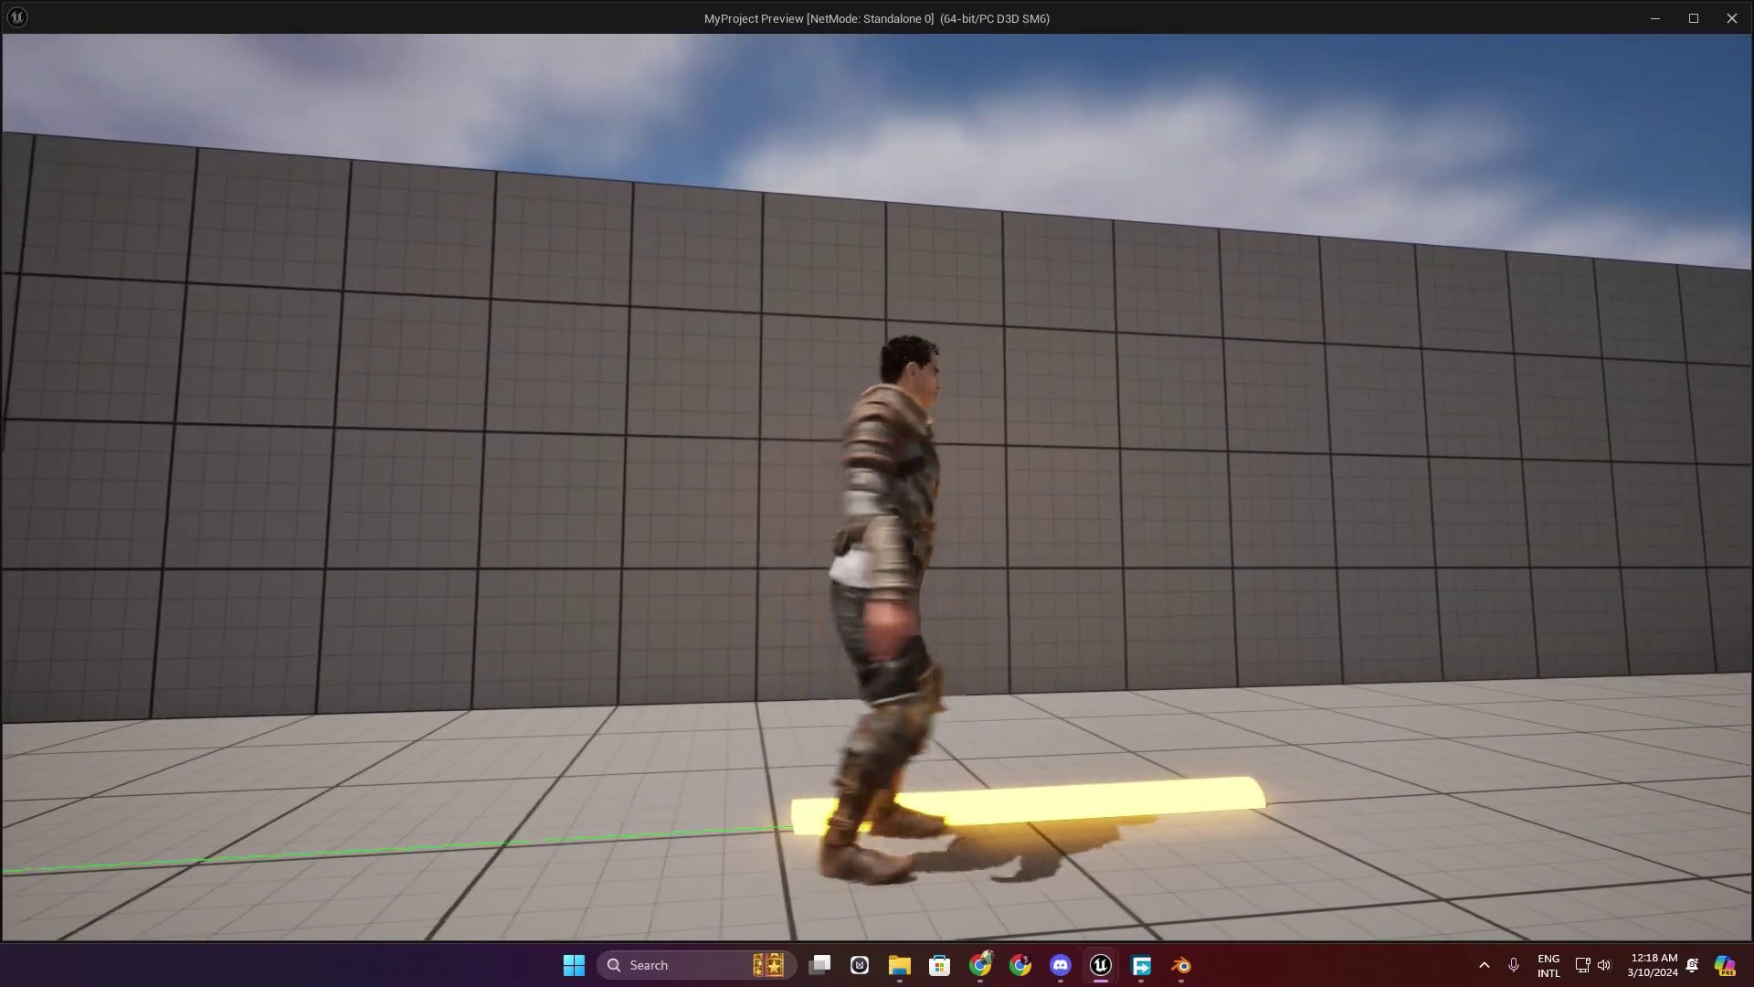
Walk the character backward with S to watch the laser, then exit the preview.
key("s")
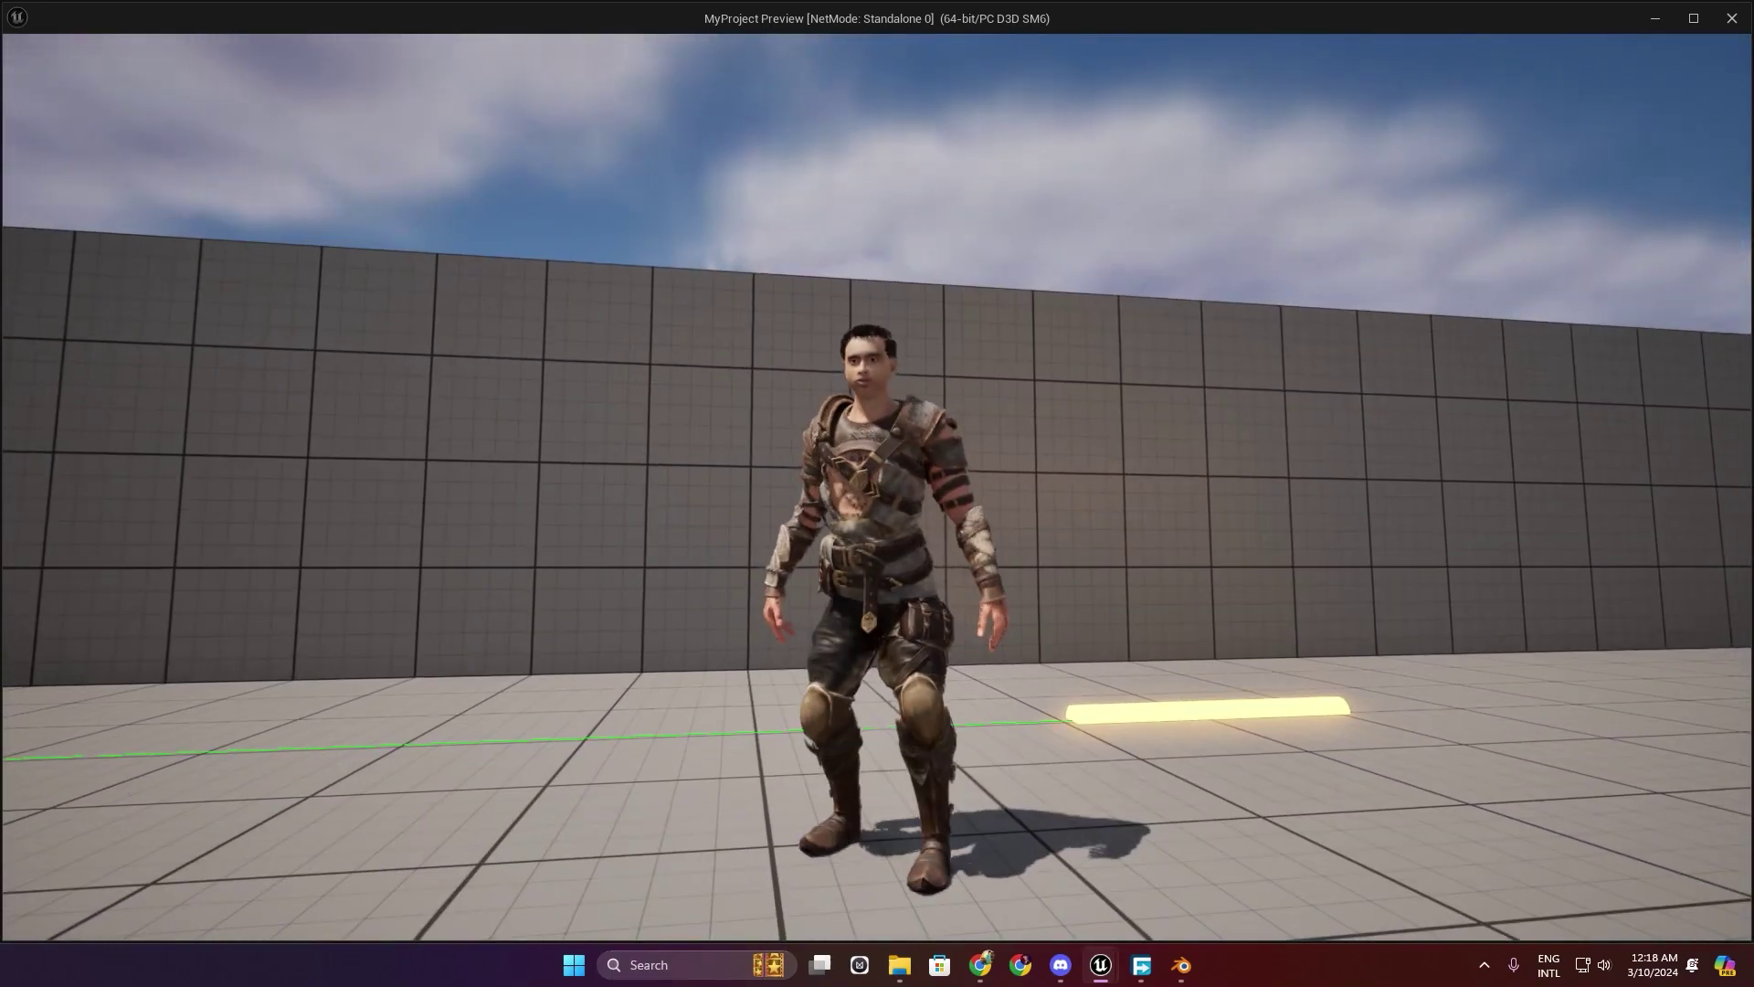
key("Escape")
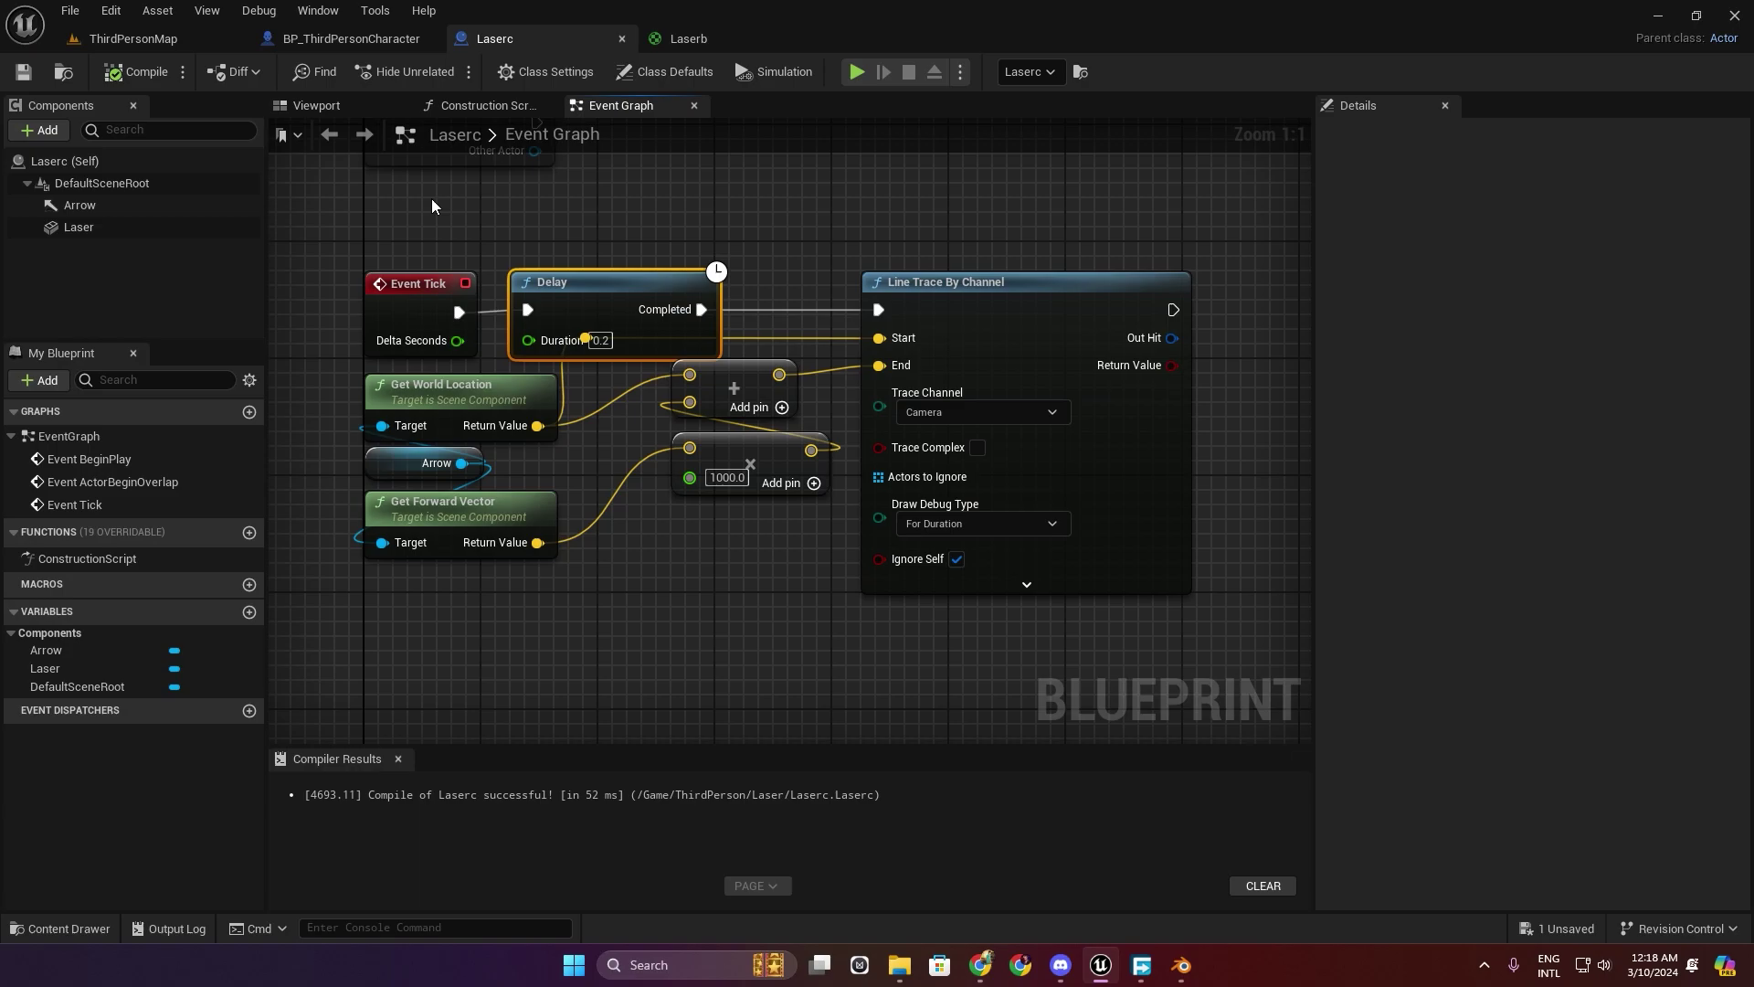
Scale the Laser mesh to 1.0, 0.1, 0.1 for a thin beam.
left_click(327, 108)
left_click(523, 438)
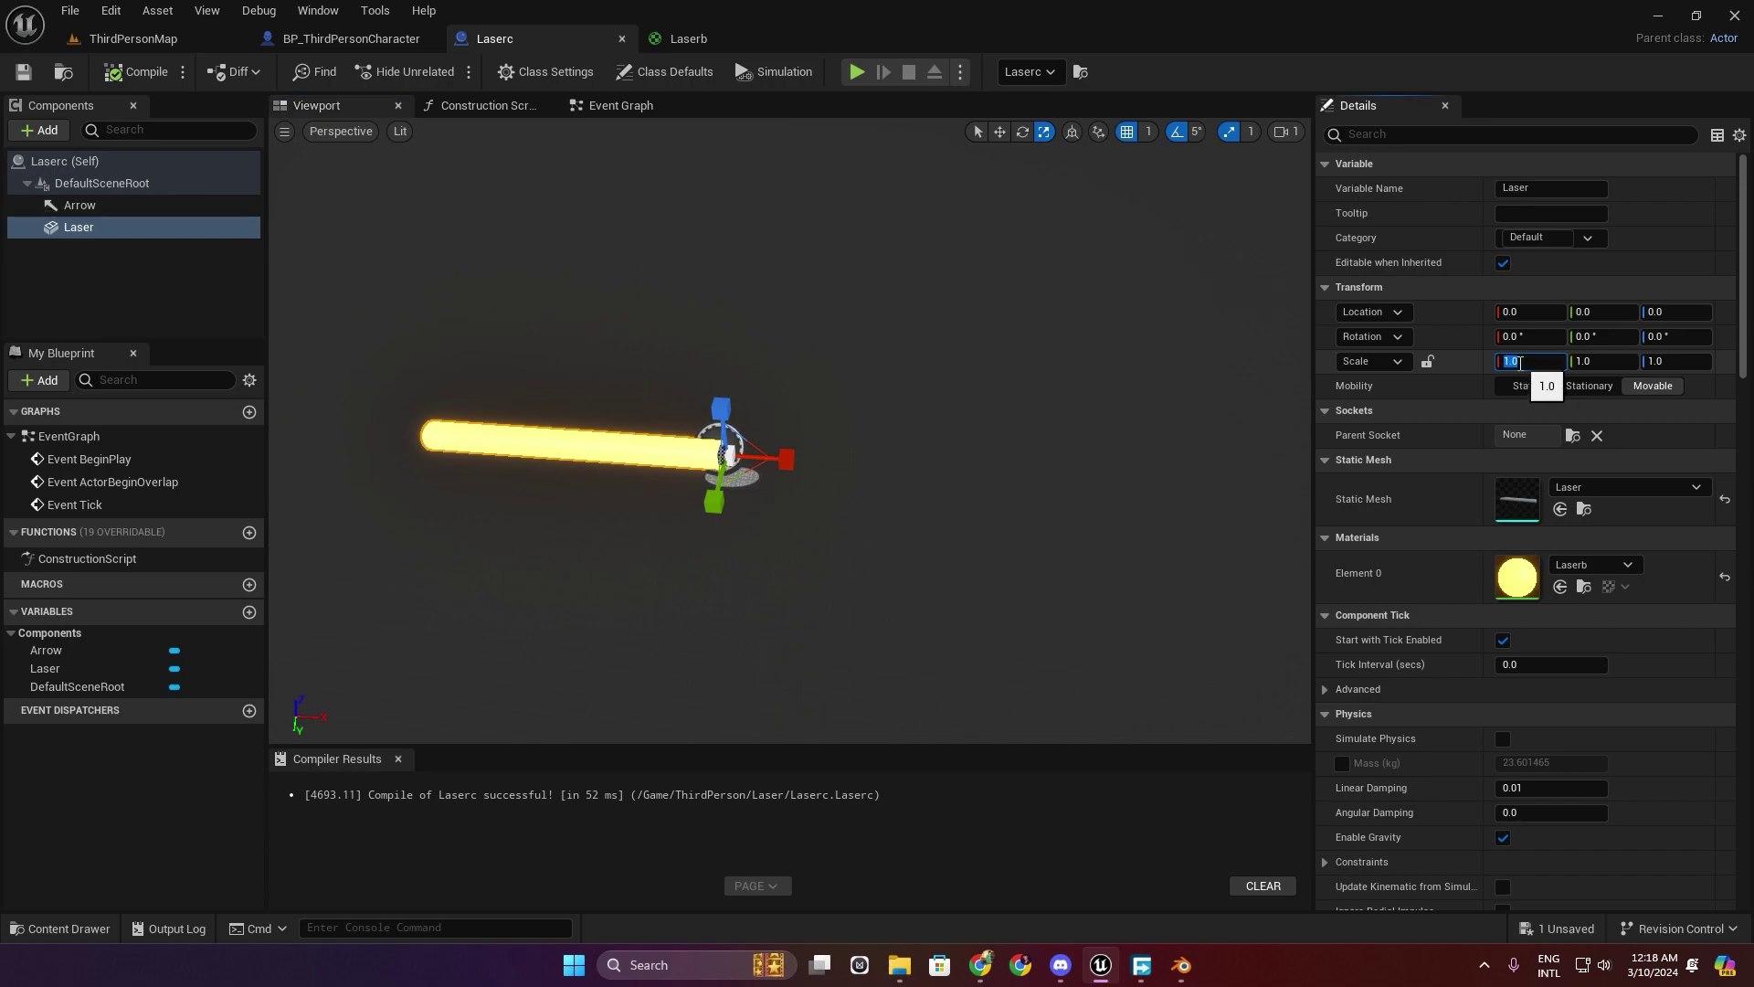
type("0.1")
key("Return")
type("1")
key("Return")
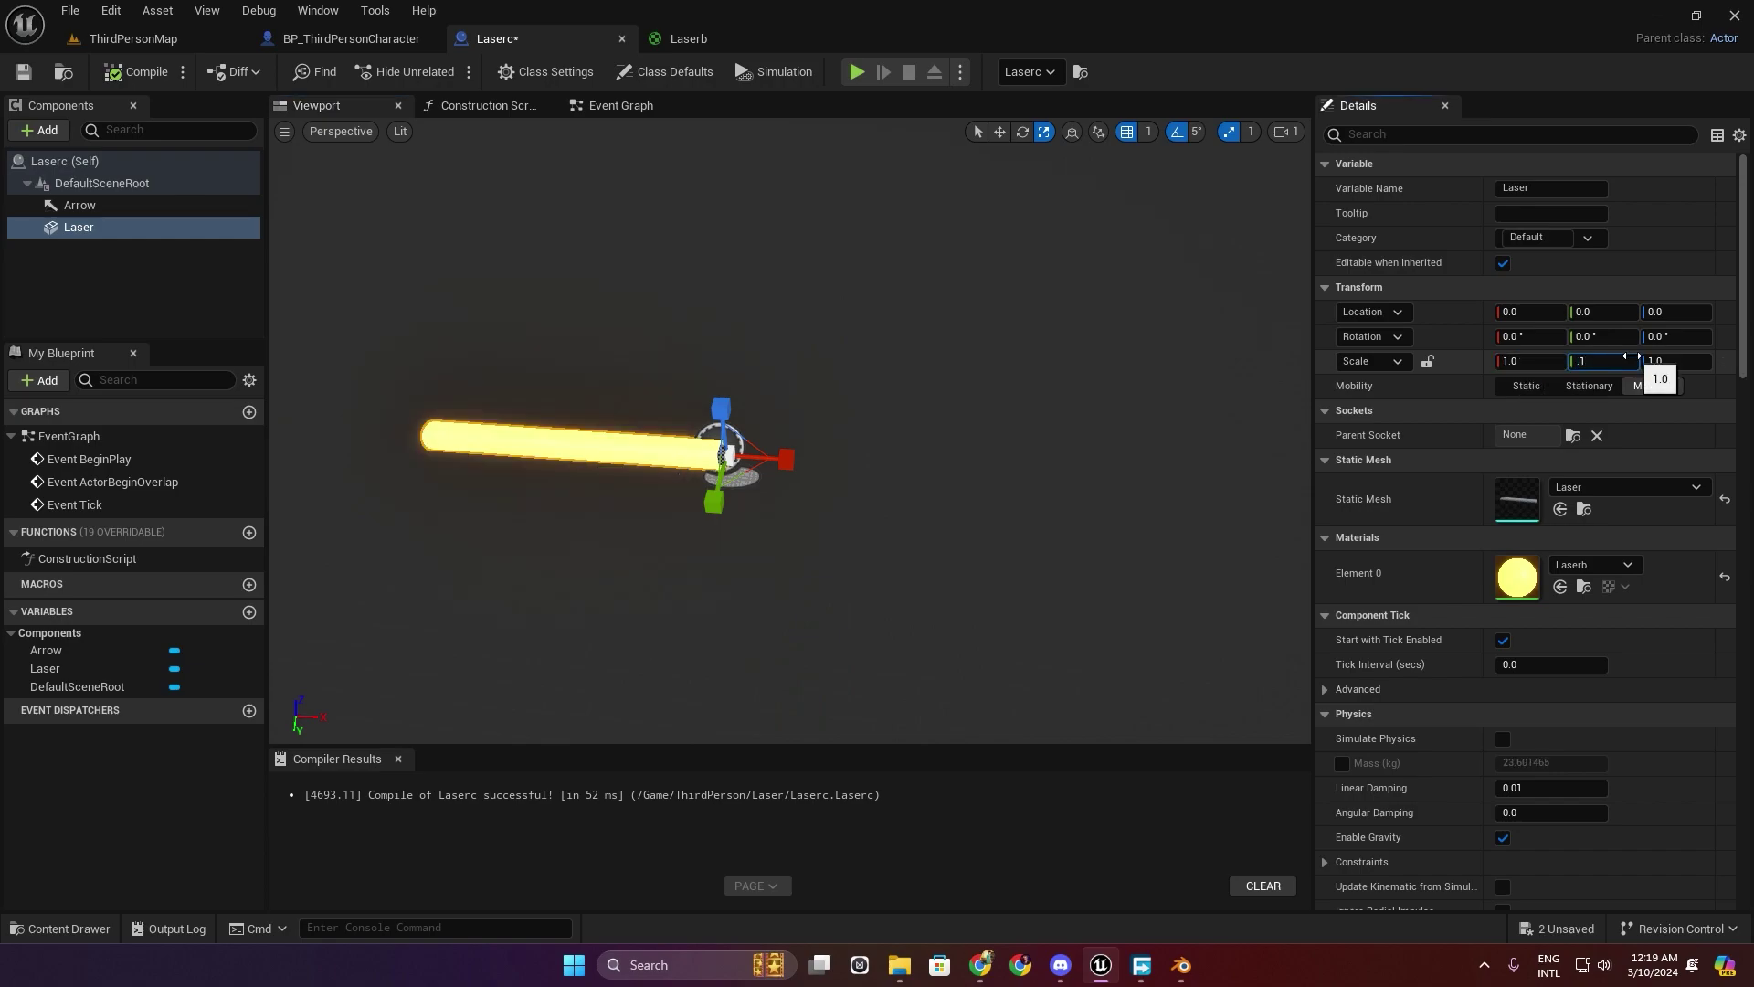
type("0.1")
key("Return")
key("Return")
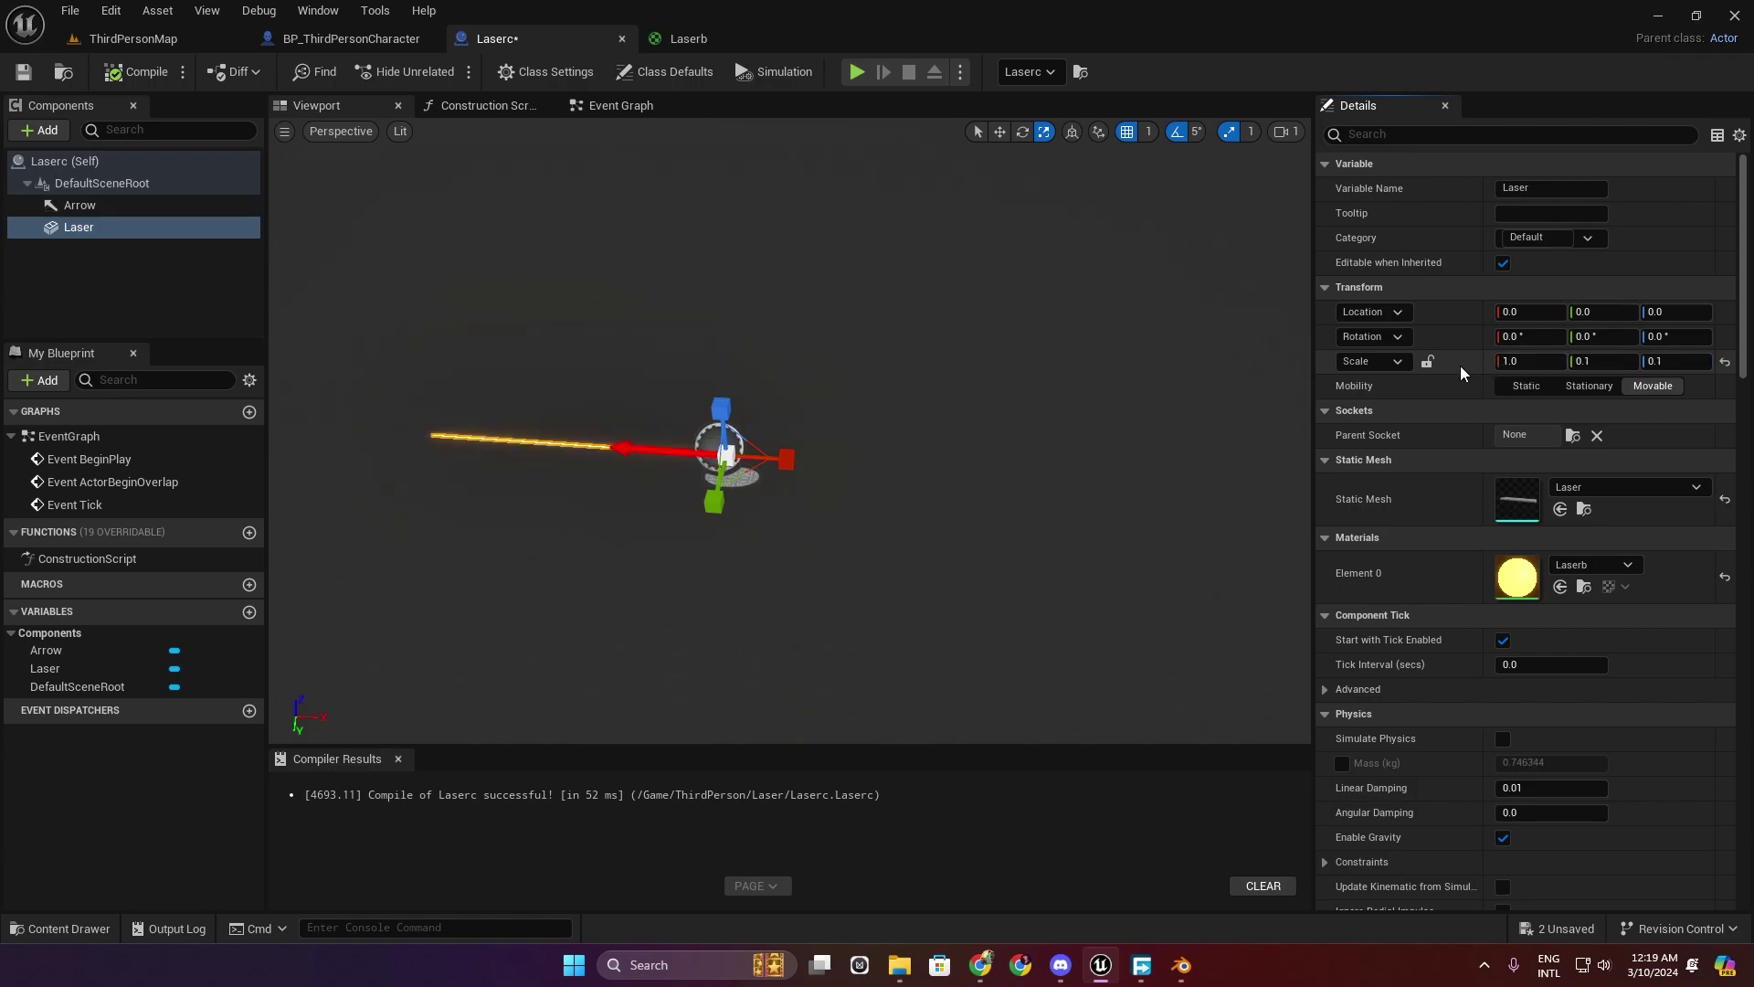
left_click(133, 41)
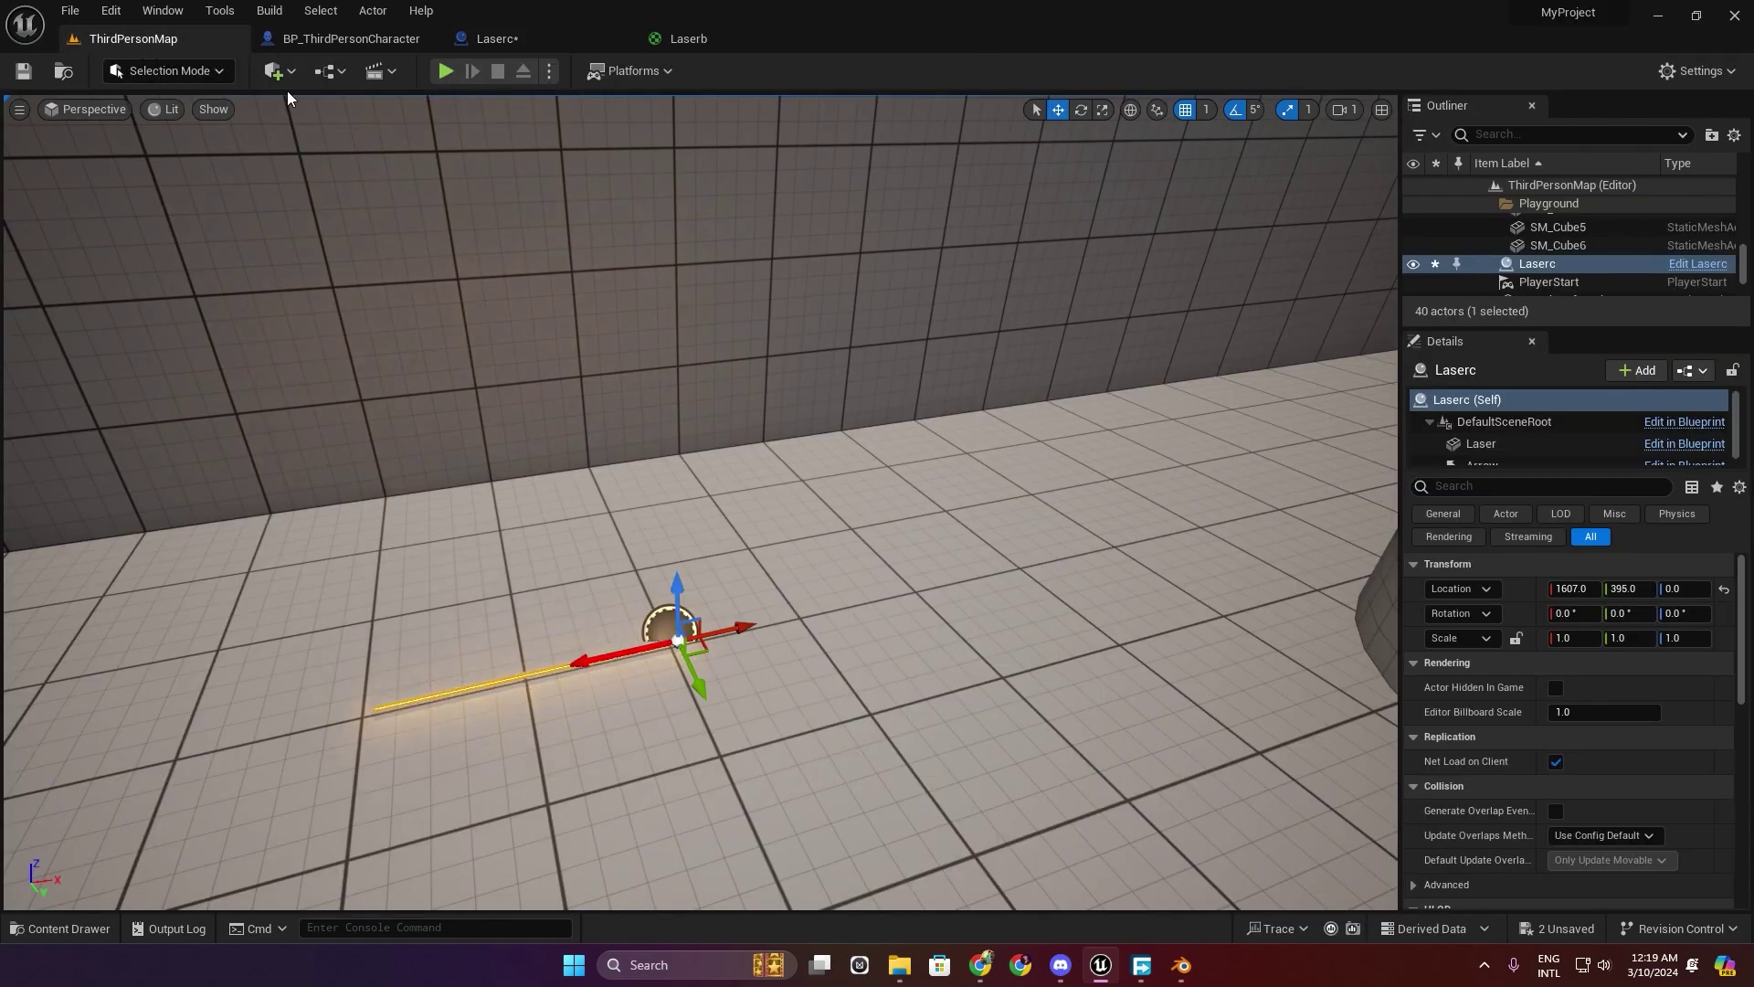
left_click(447, 75)
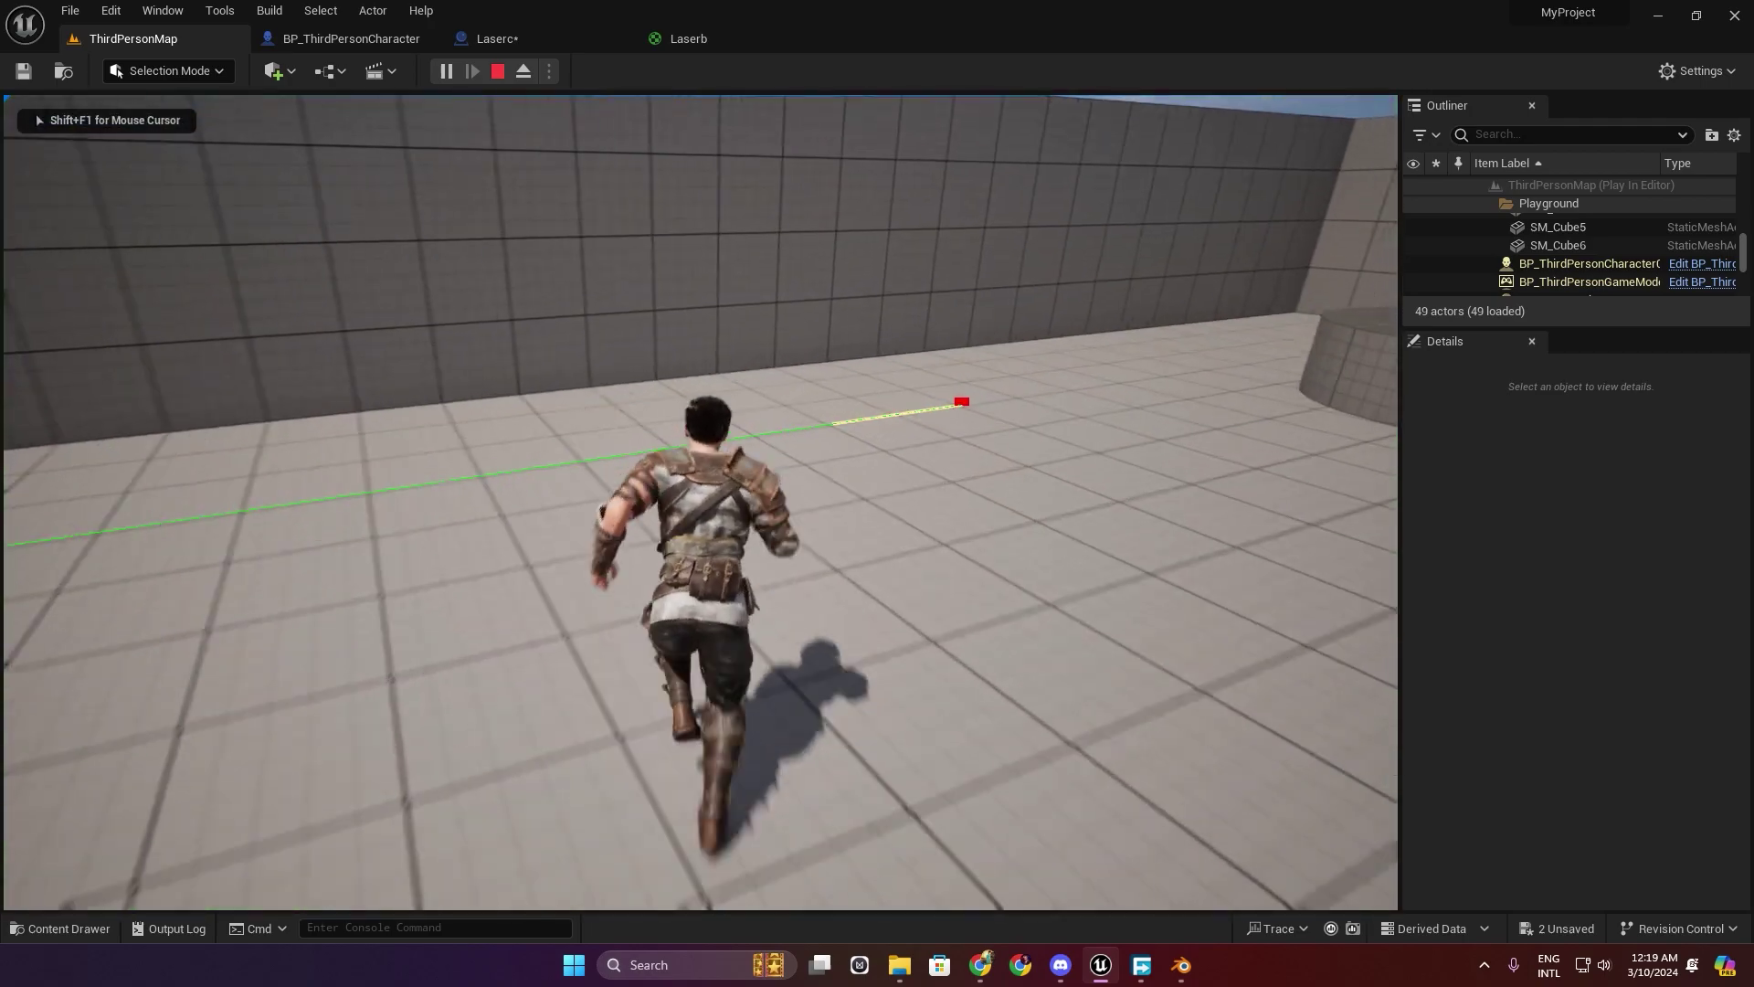
key("w")
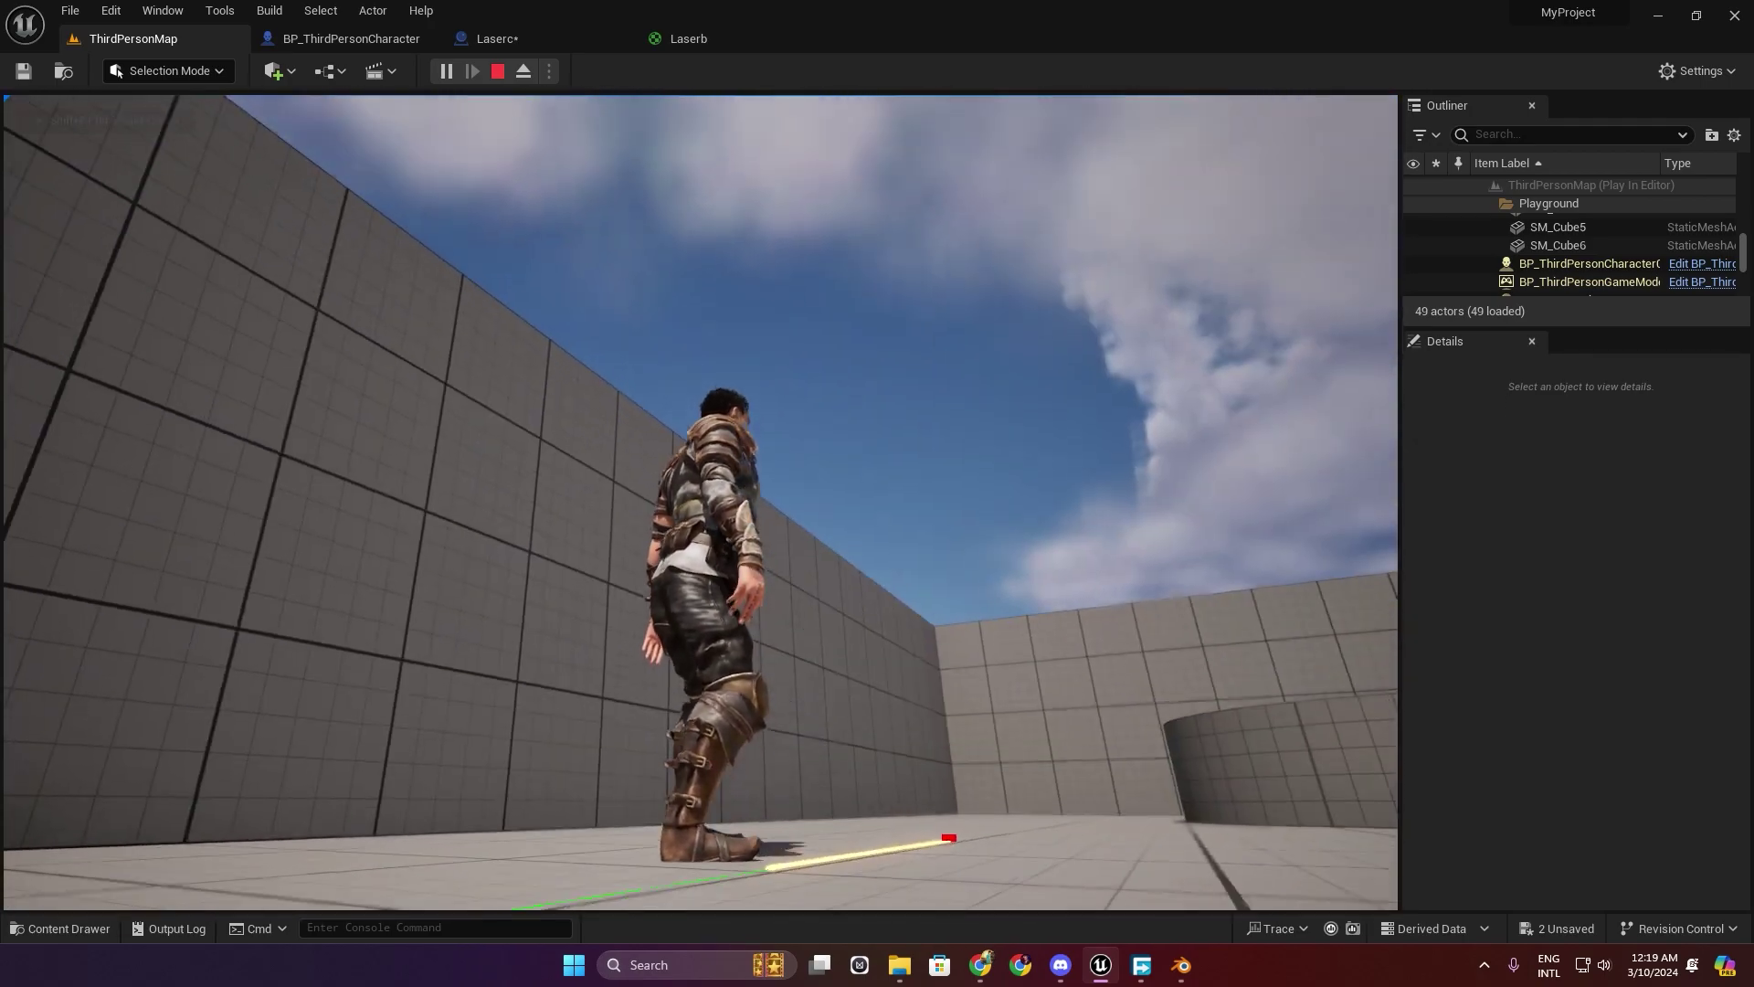
key("Escape")
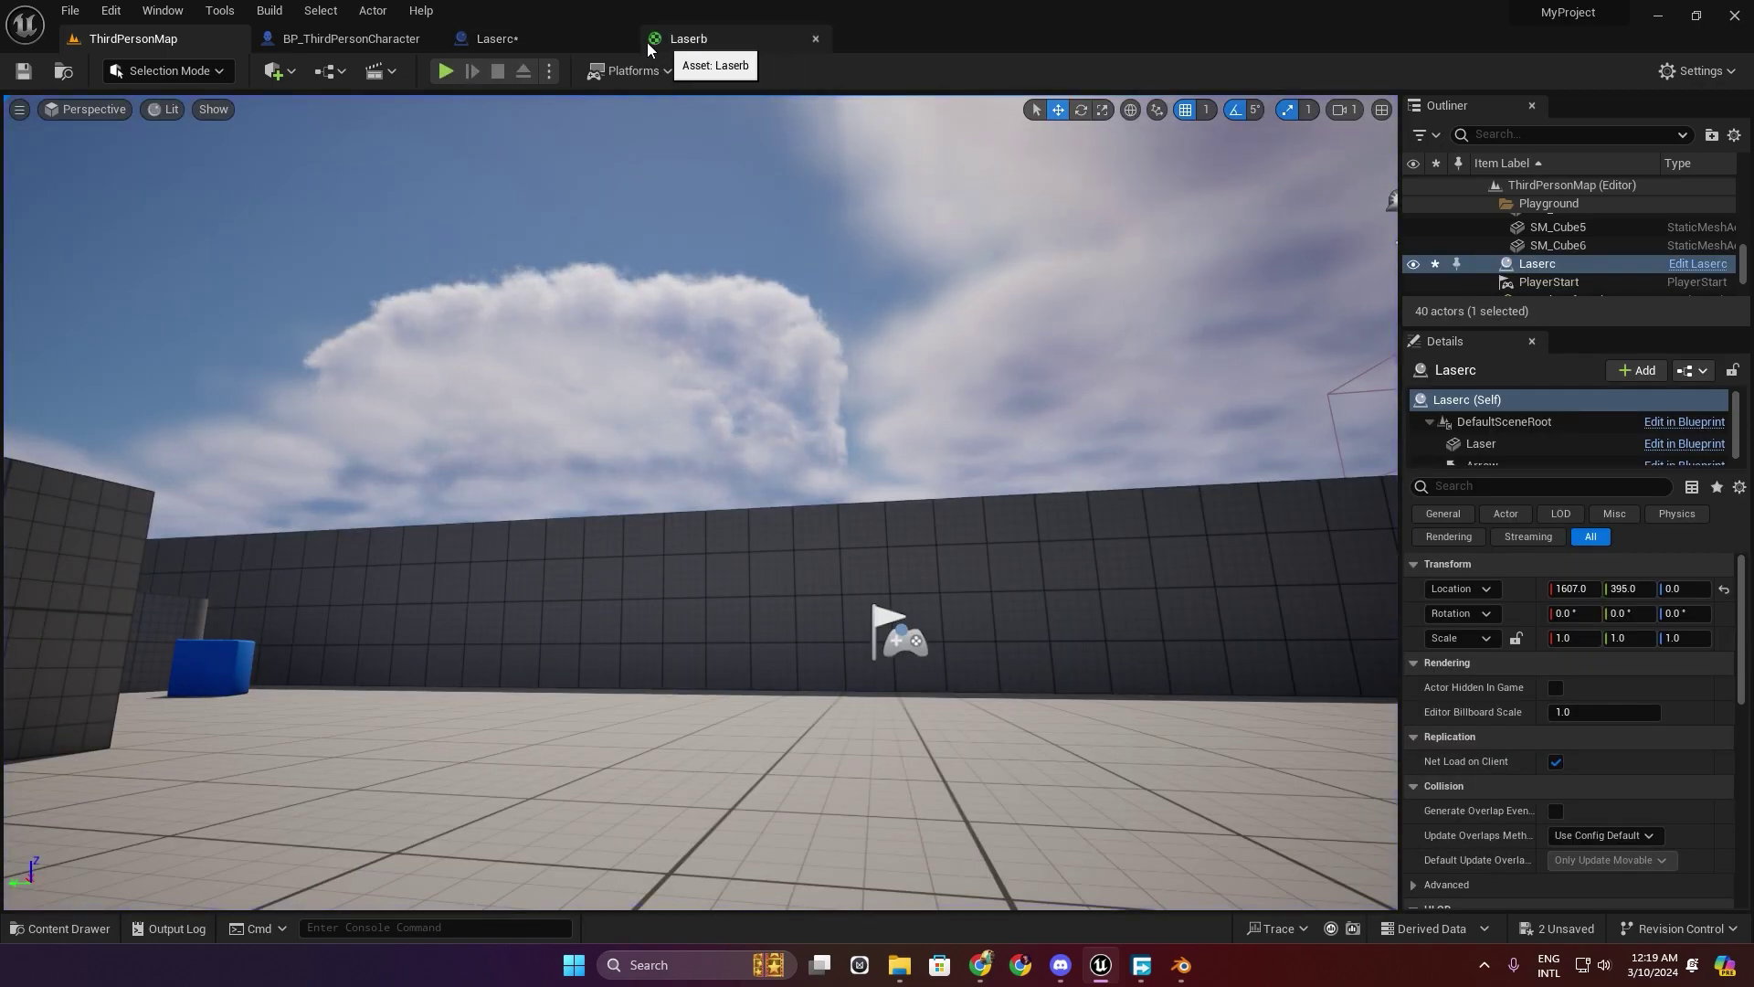
Set the Laser mesh's scale to 1.0, 0.2, 0.2 in the Laserc blueprint.
left_click(498, 39)
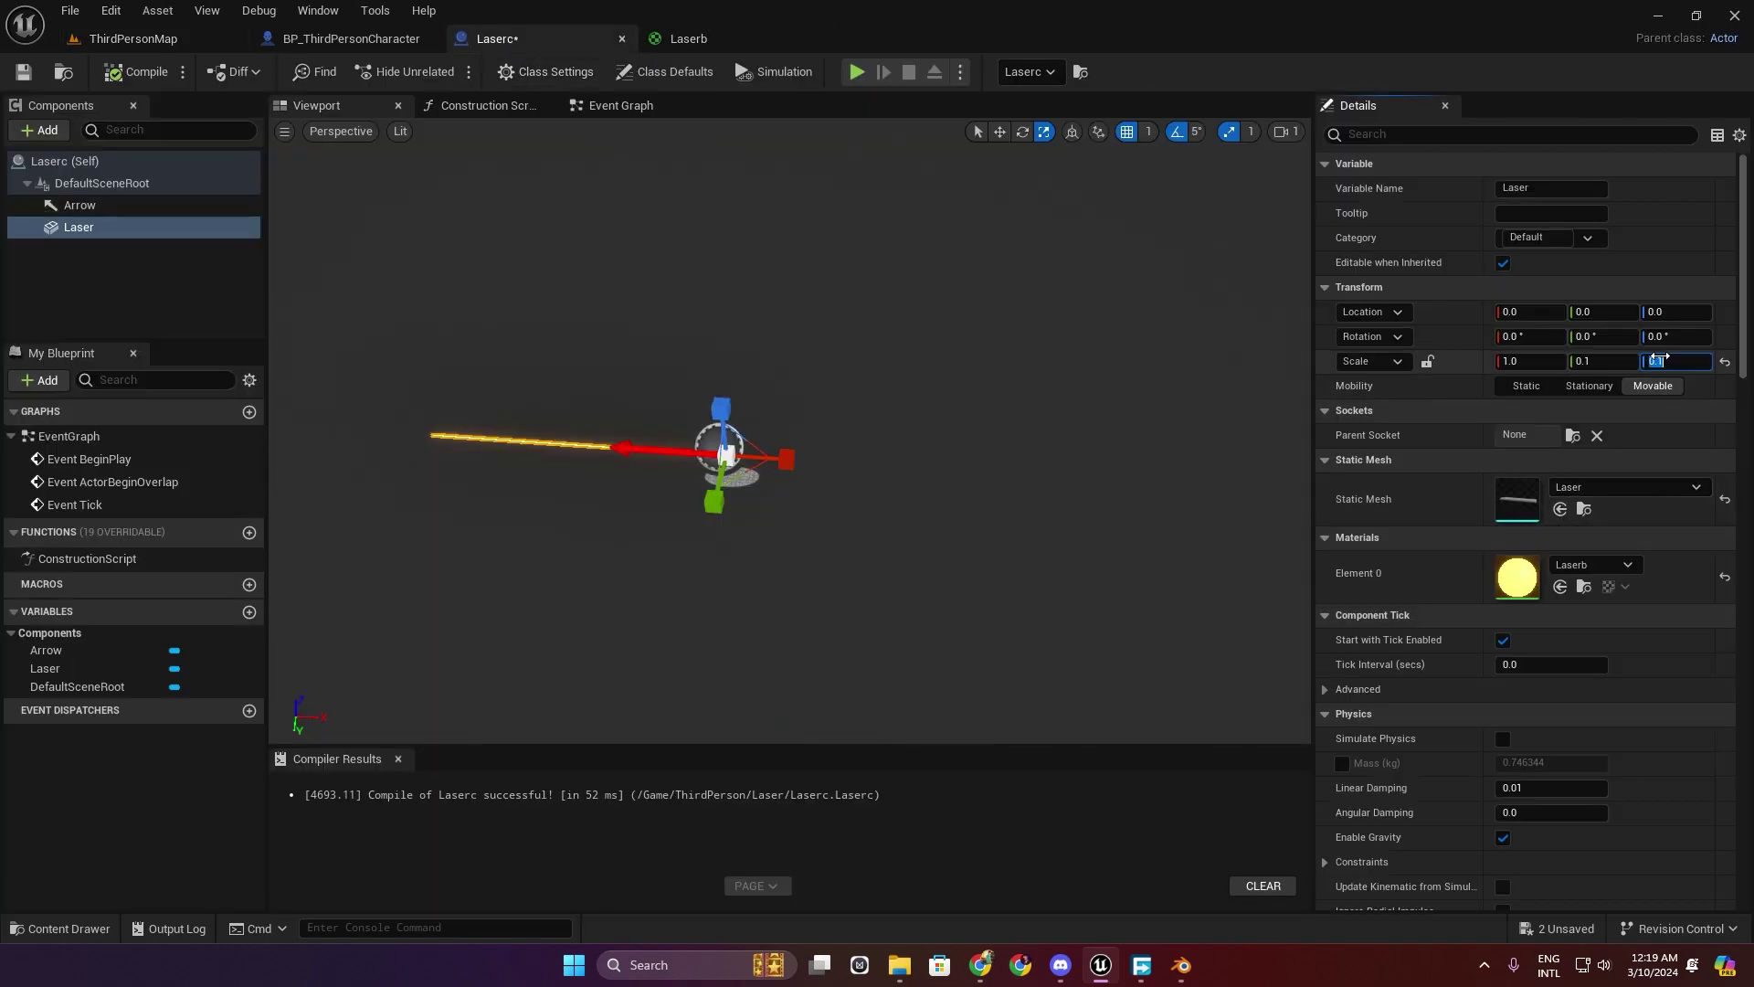
type(".2")
key("Return")
key("Return")
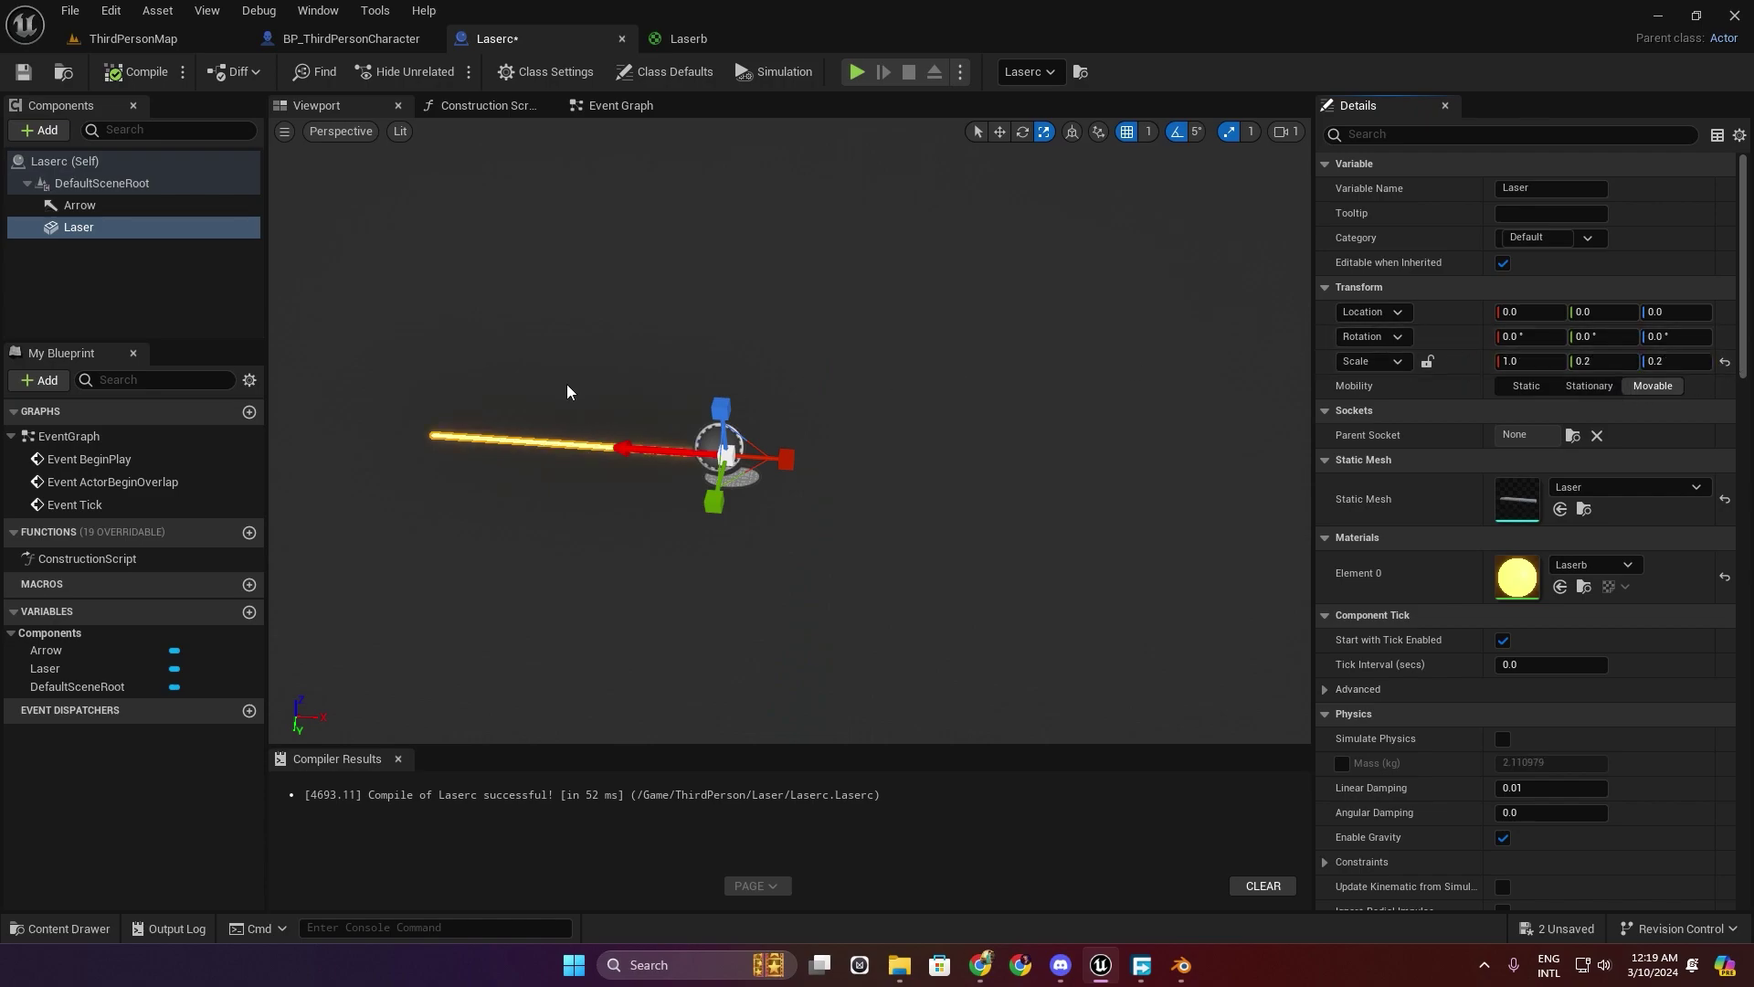
Set the Laser's Collision Presets to NoCollision, recompile Laserc, and return to ThirdPersonMap.
scroll(1721, 563, "down", 10)
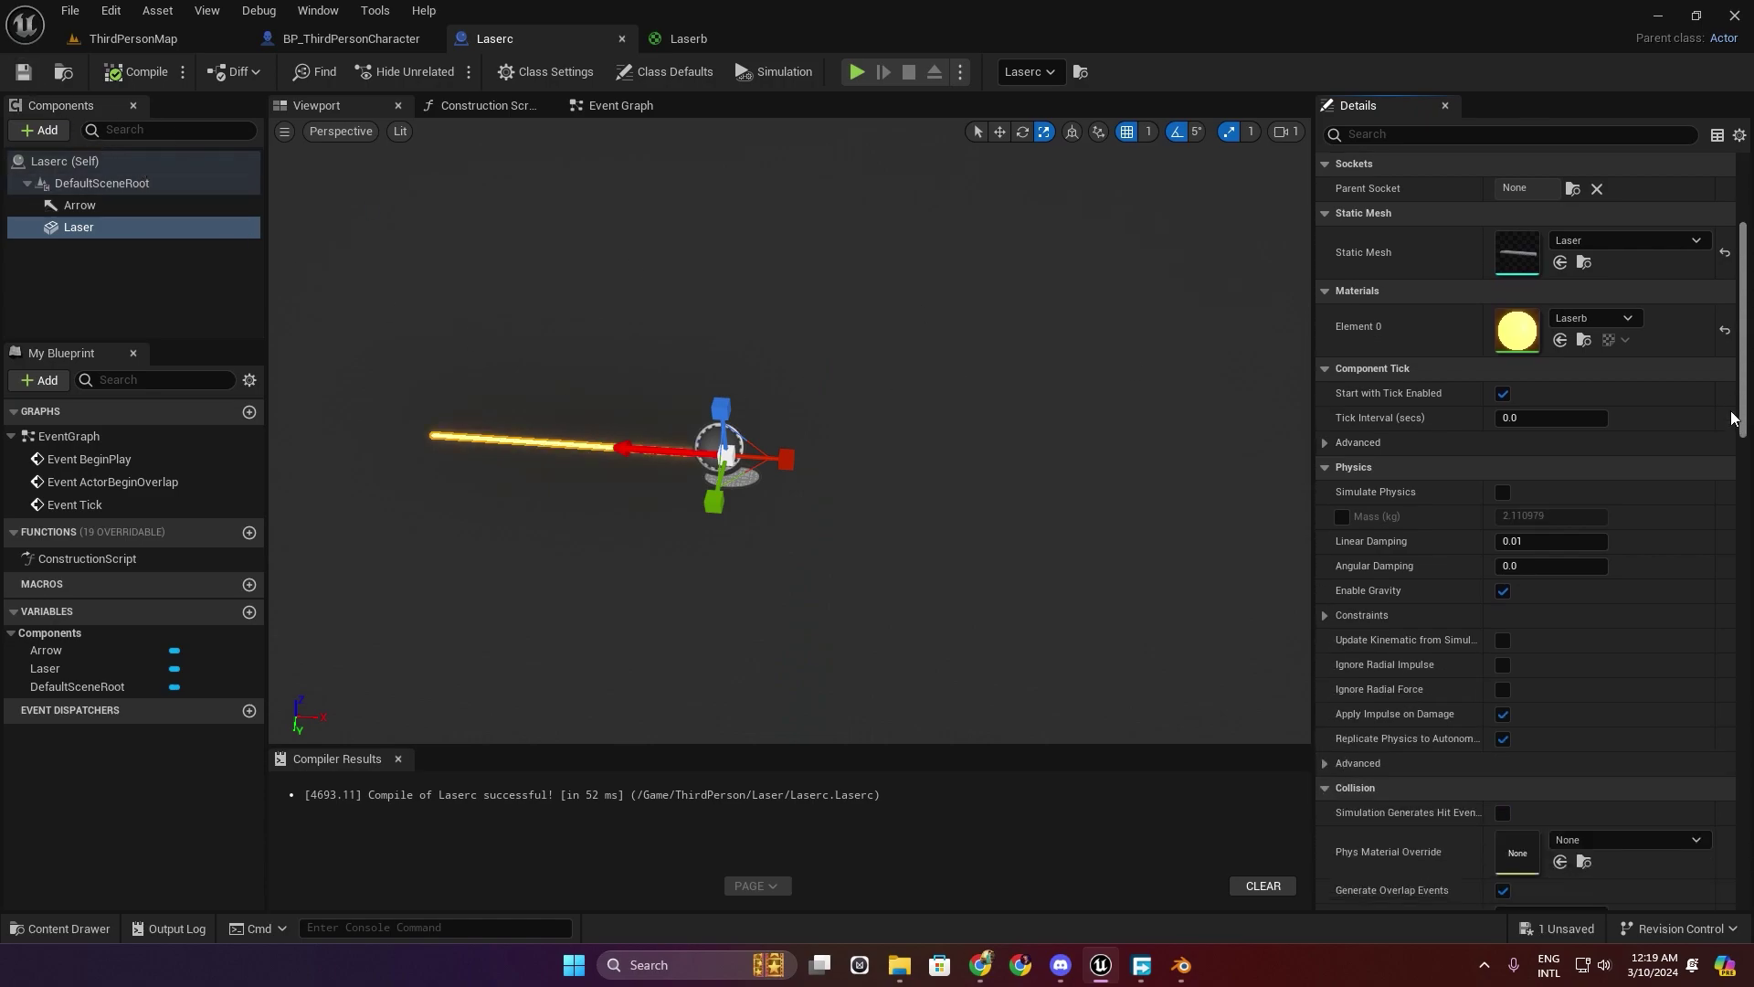
left_click(1586, 353)
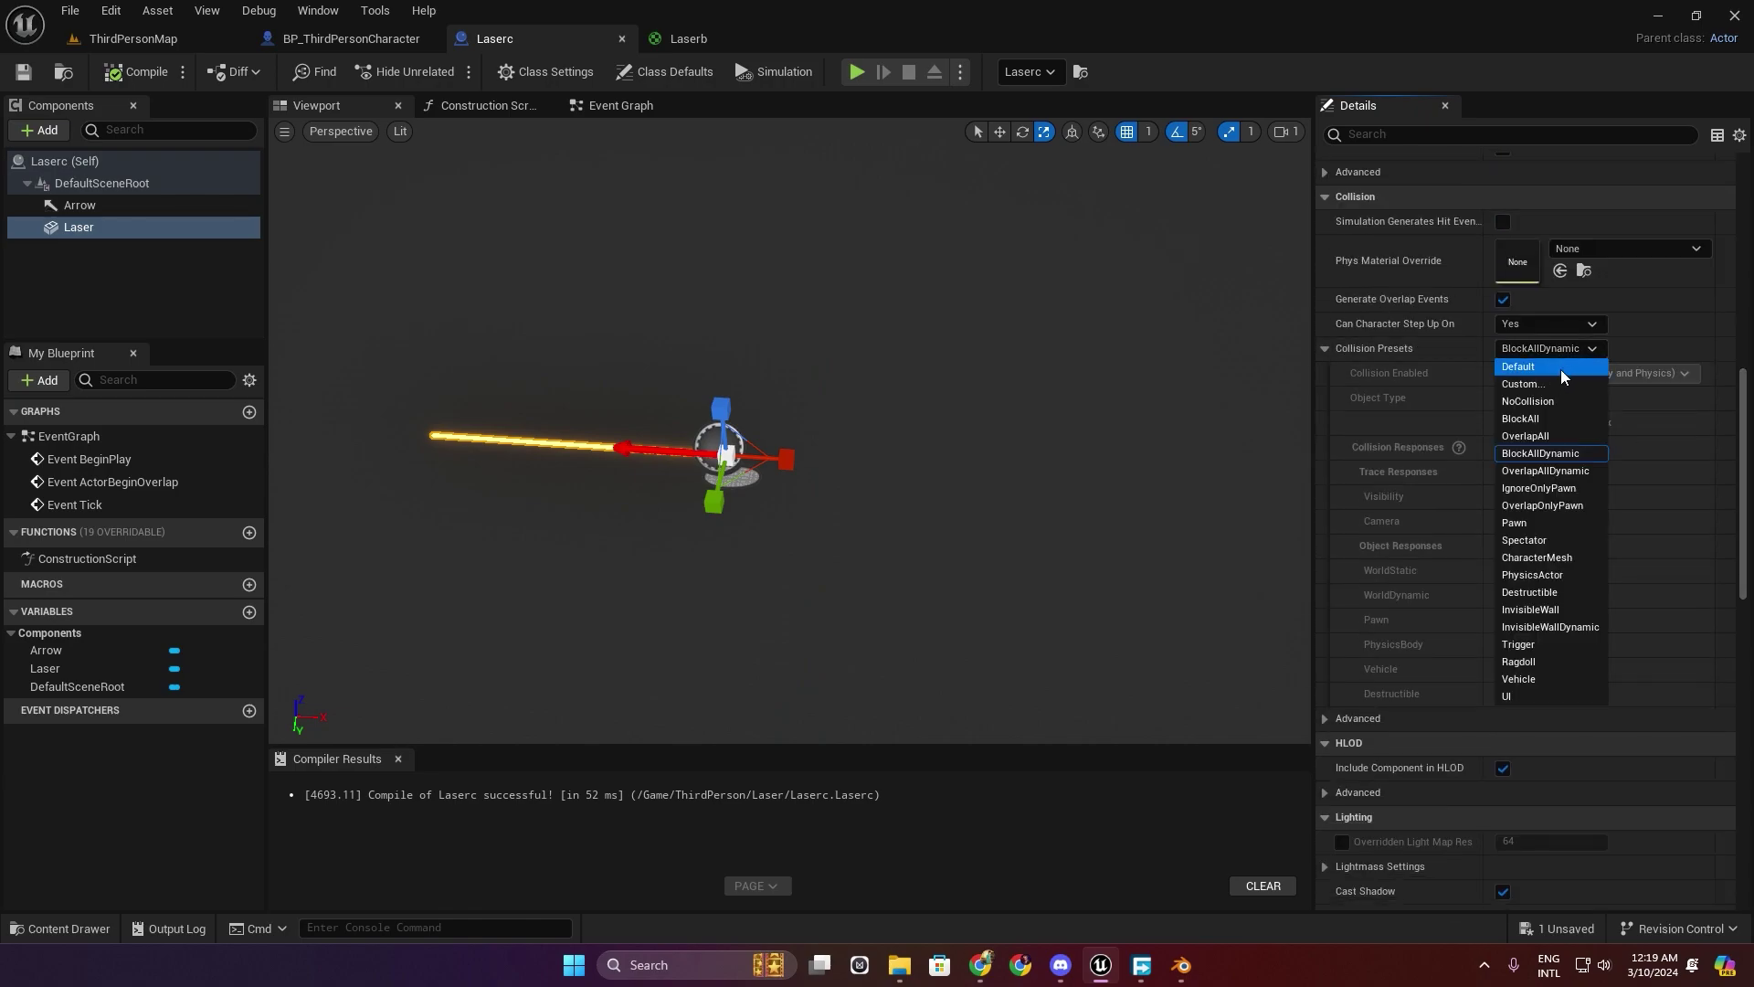
left_click(1543, 402)
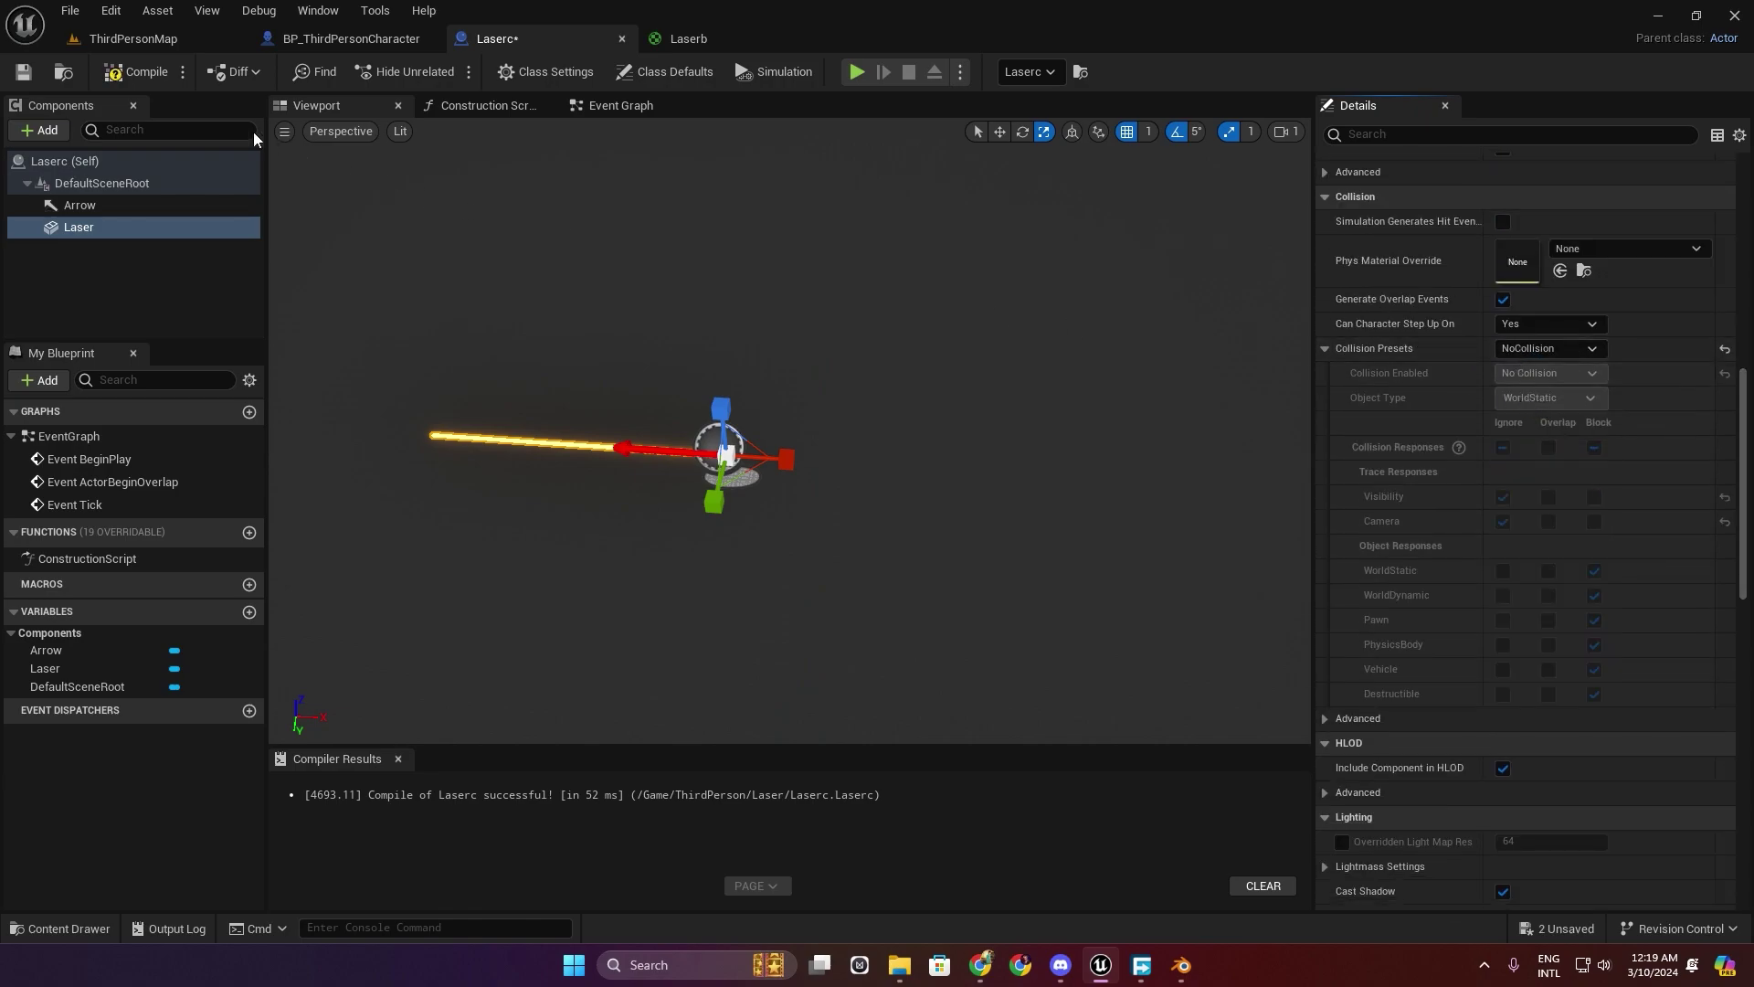
left_click(103, 77)
left_click(153, 40)
Raise the placed Laserc actor above the floor and play-test the level around it.
key("f")
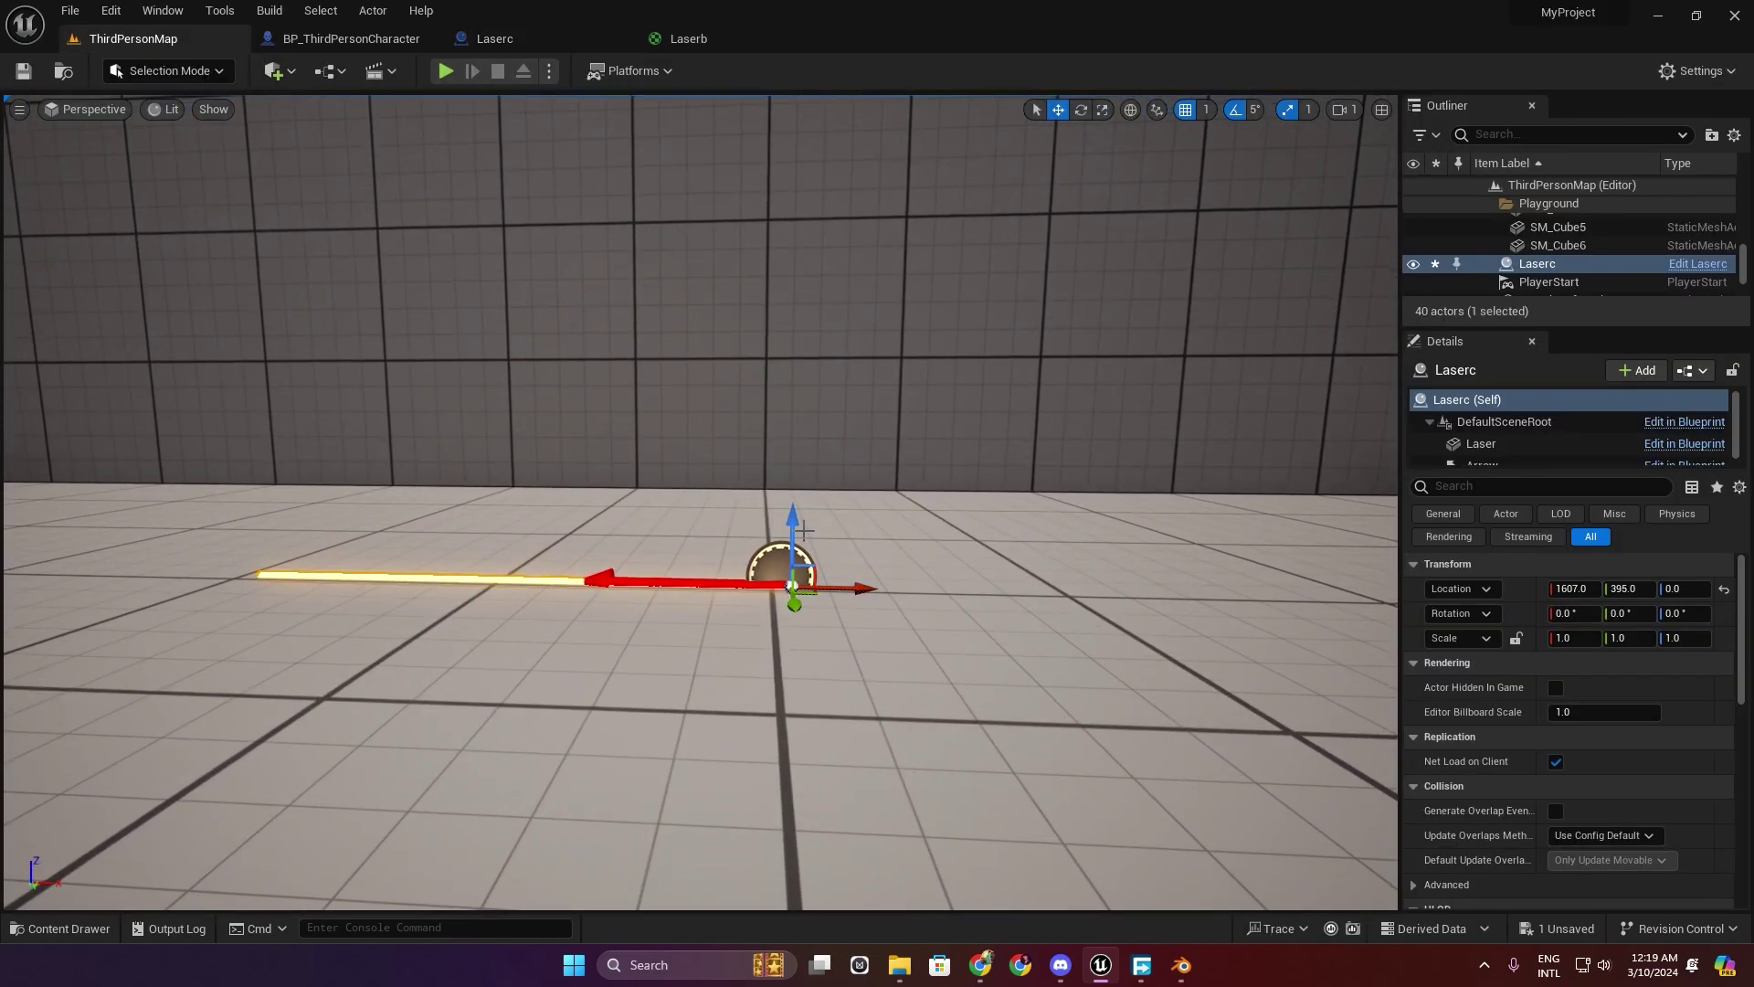
left_click_drag(794, 524, 802, 341)
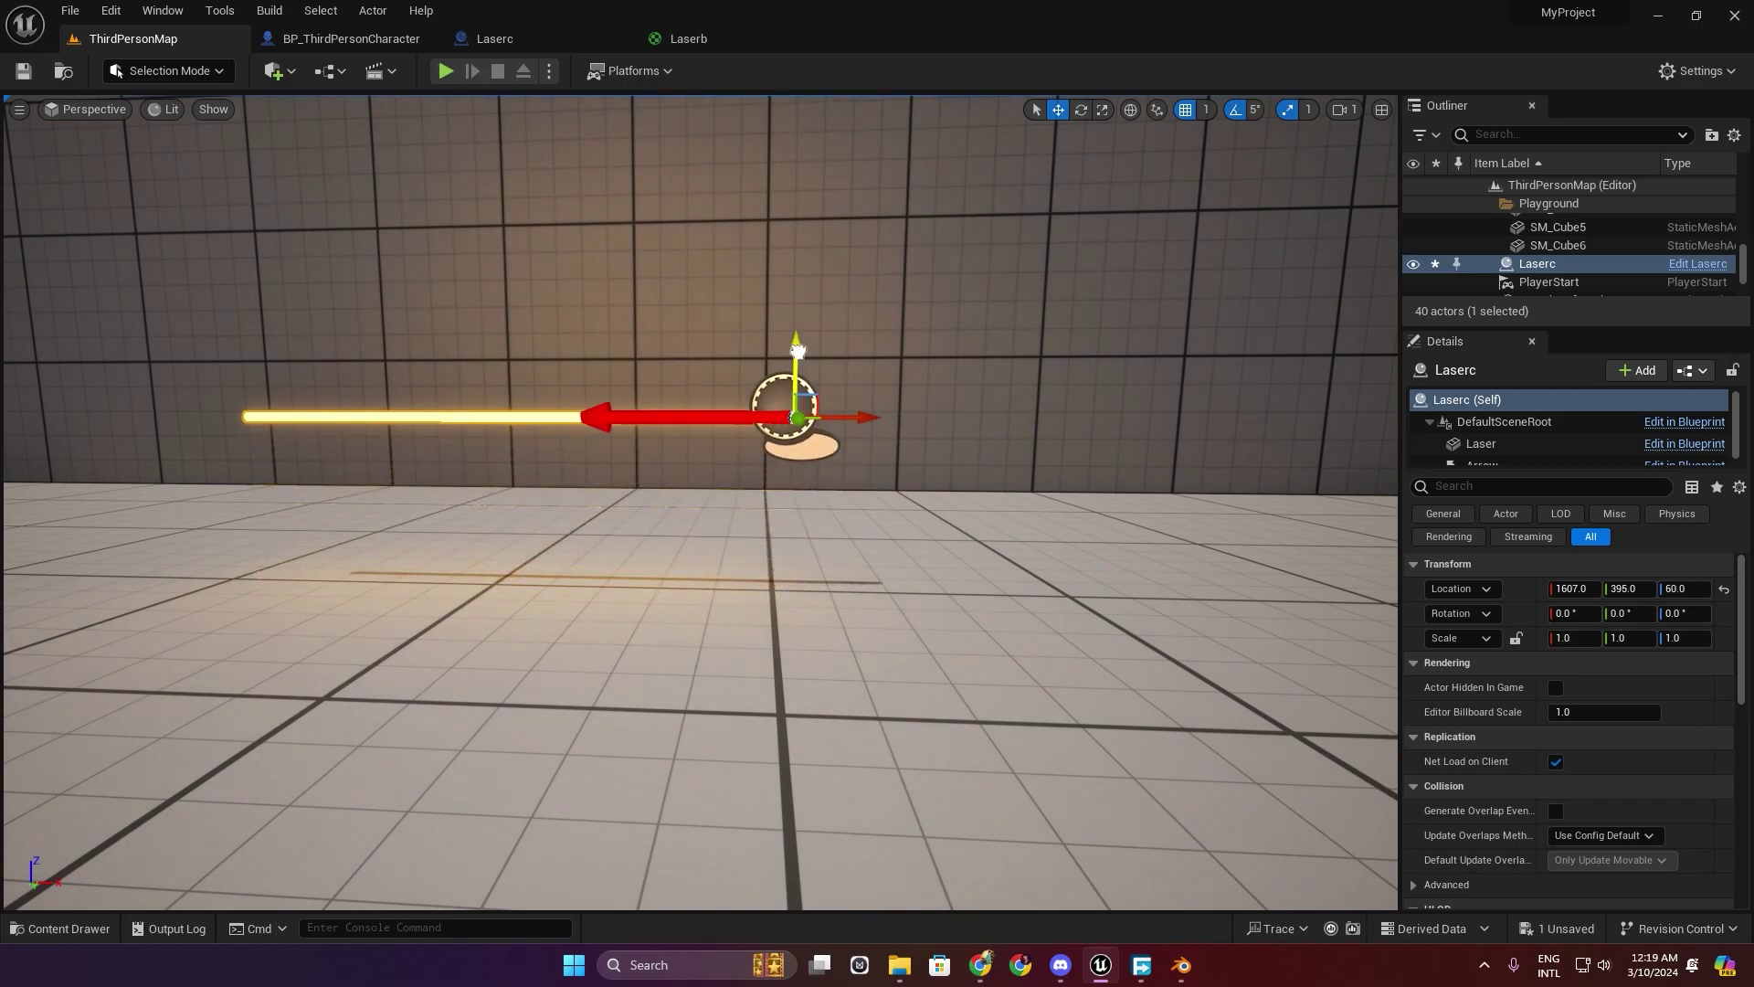
left_click(445, 70)
key("w")
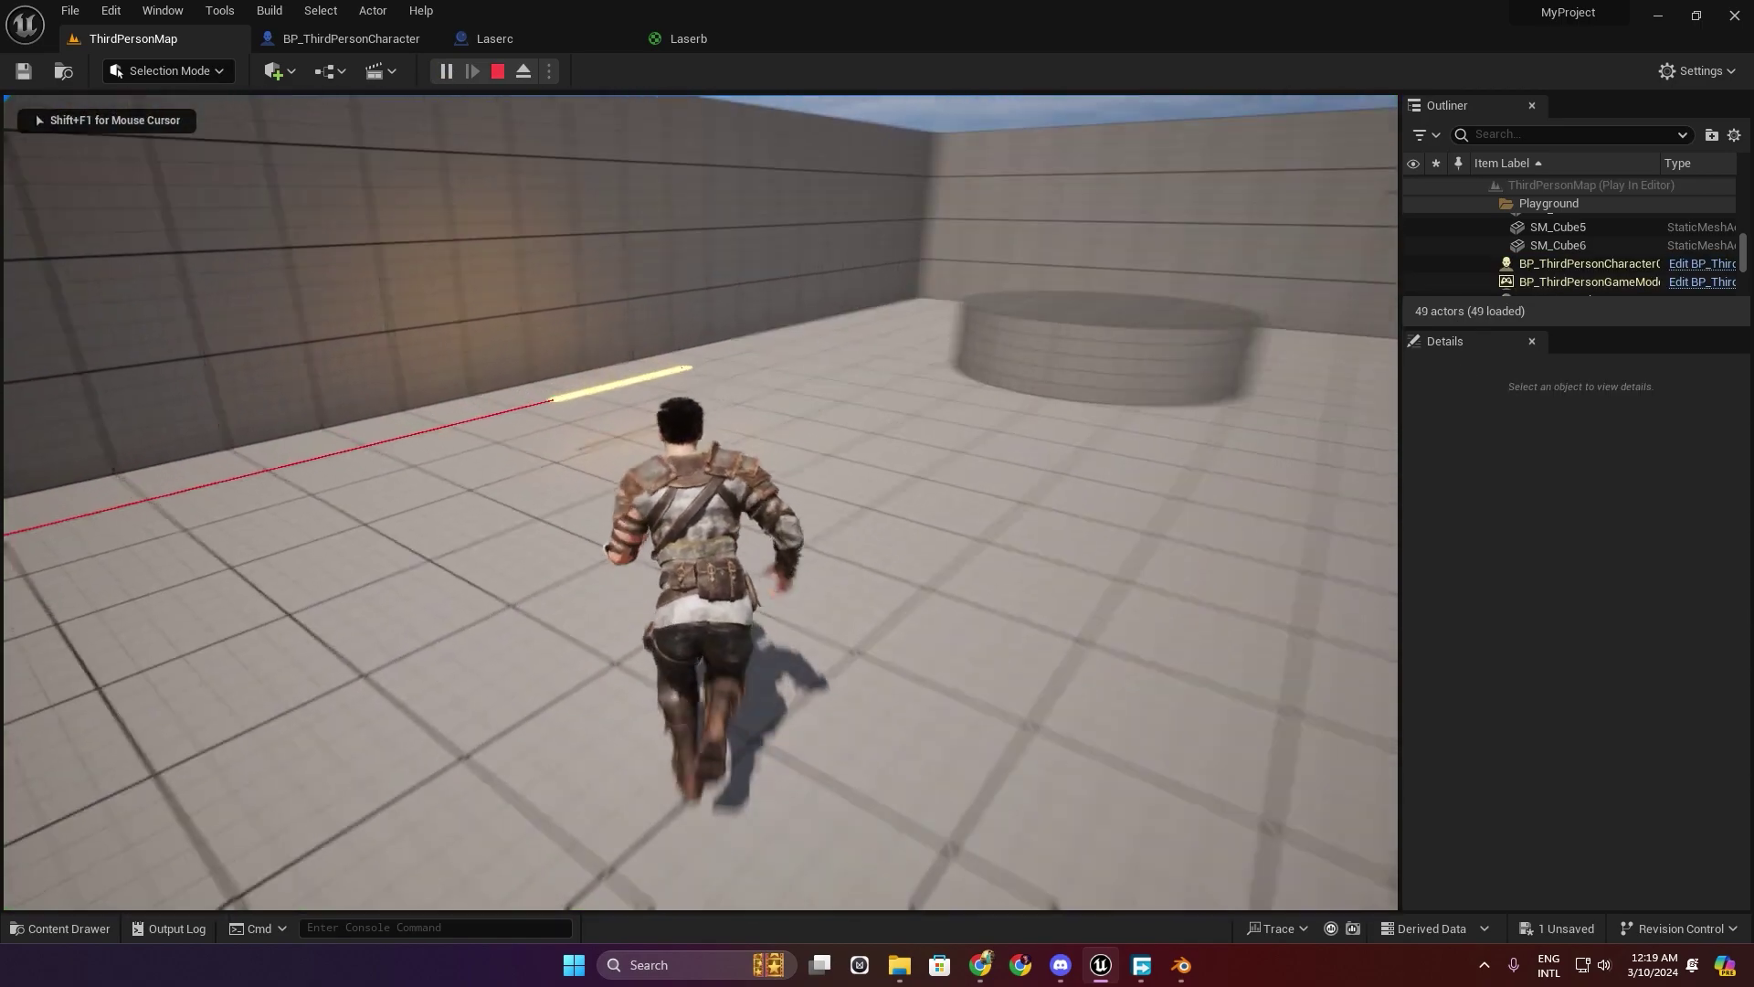
key("s")
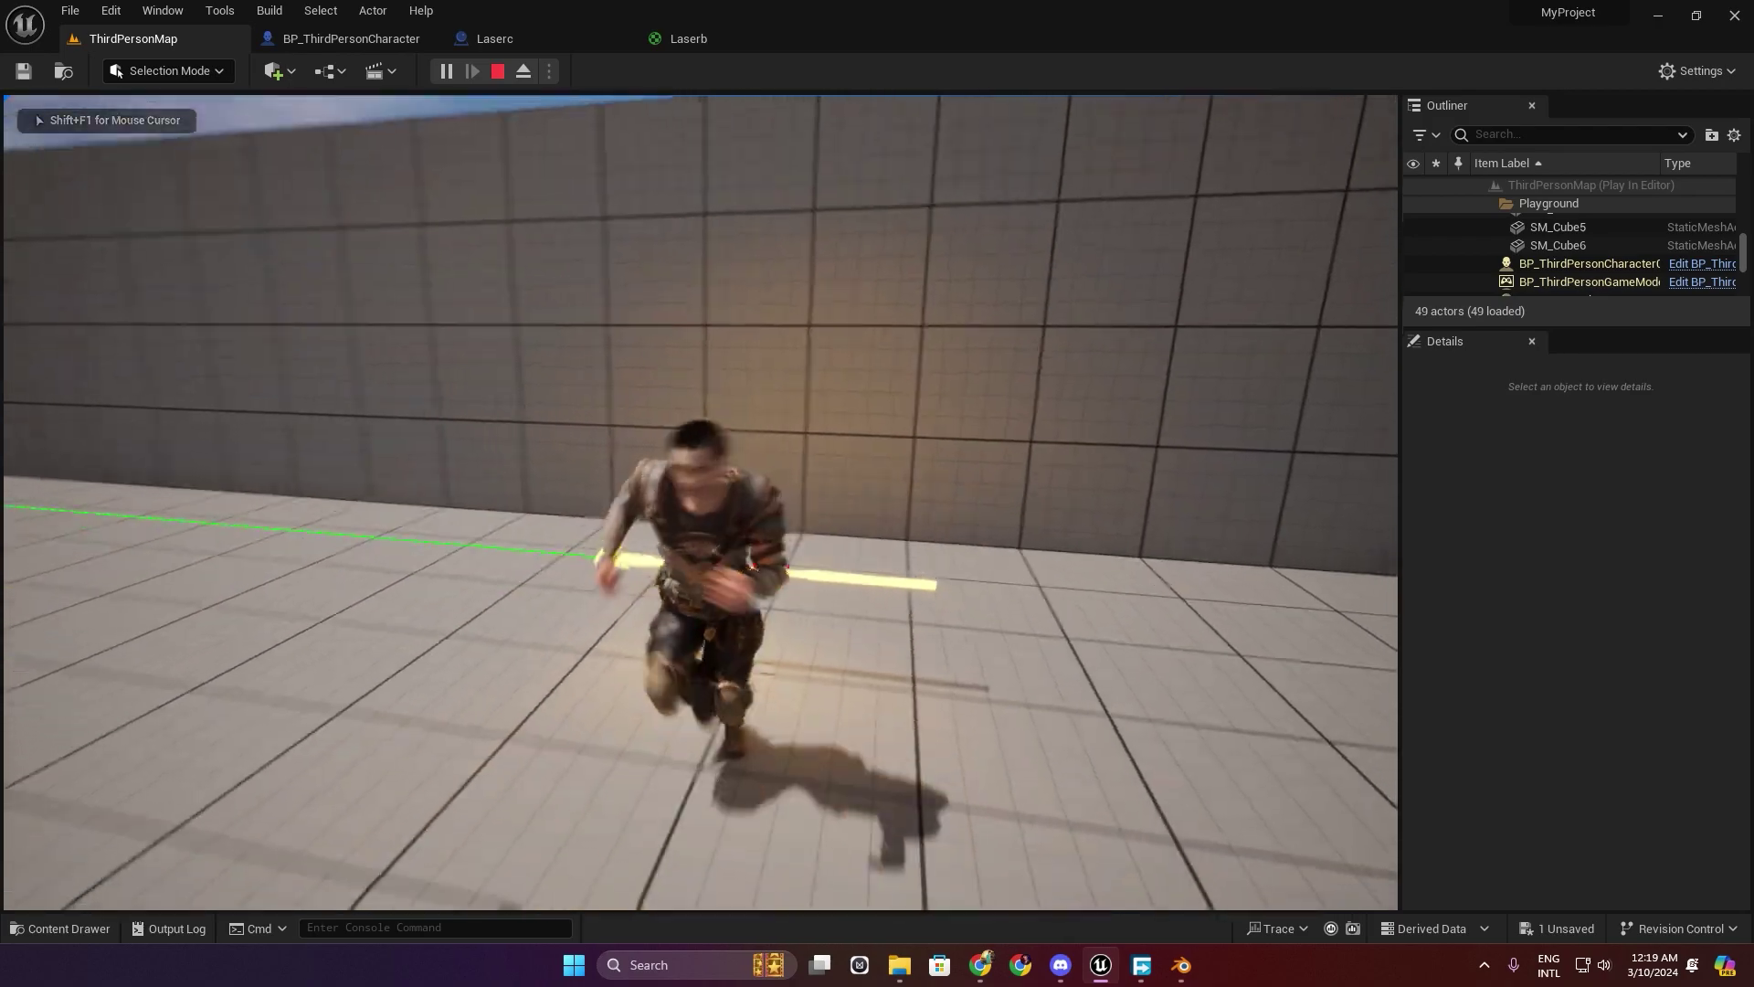
key("d")
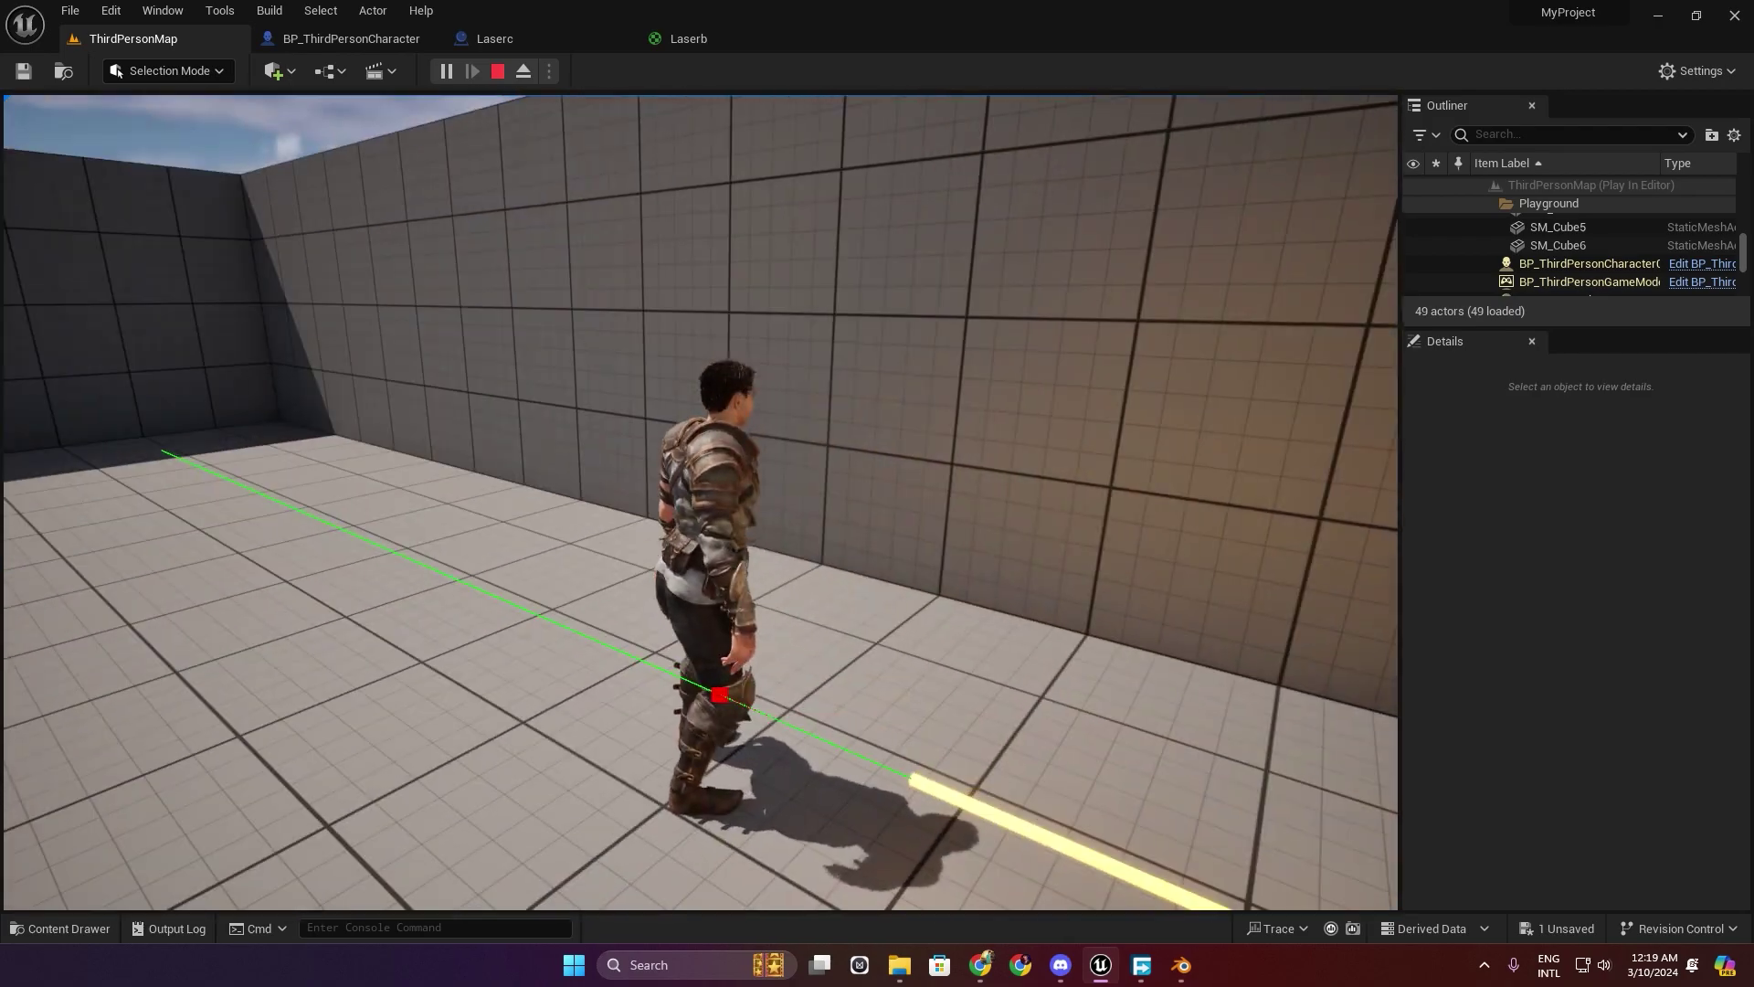
key("s")
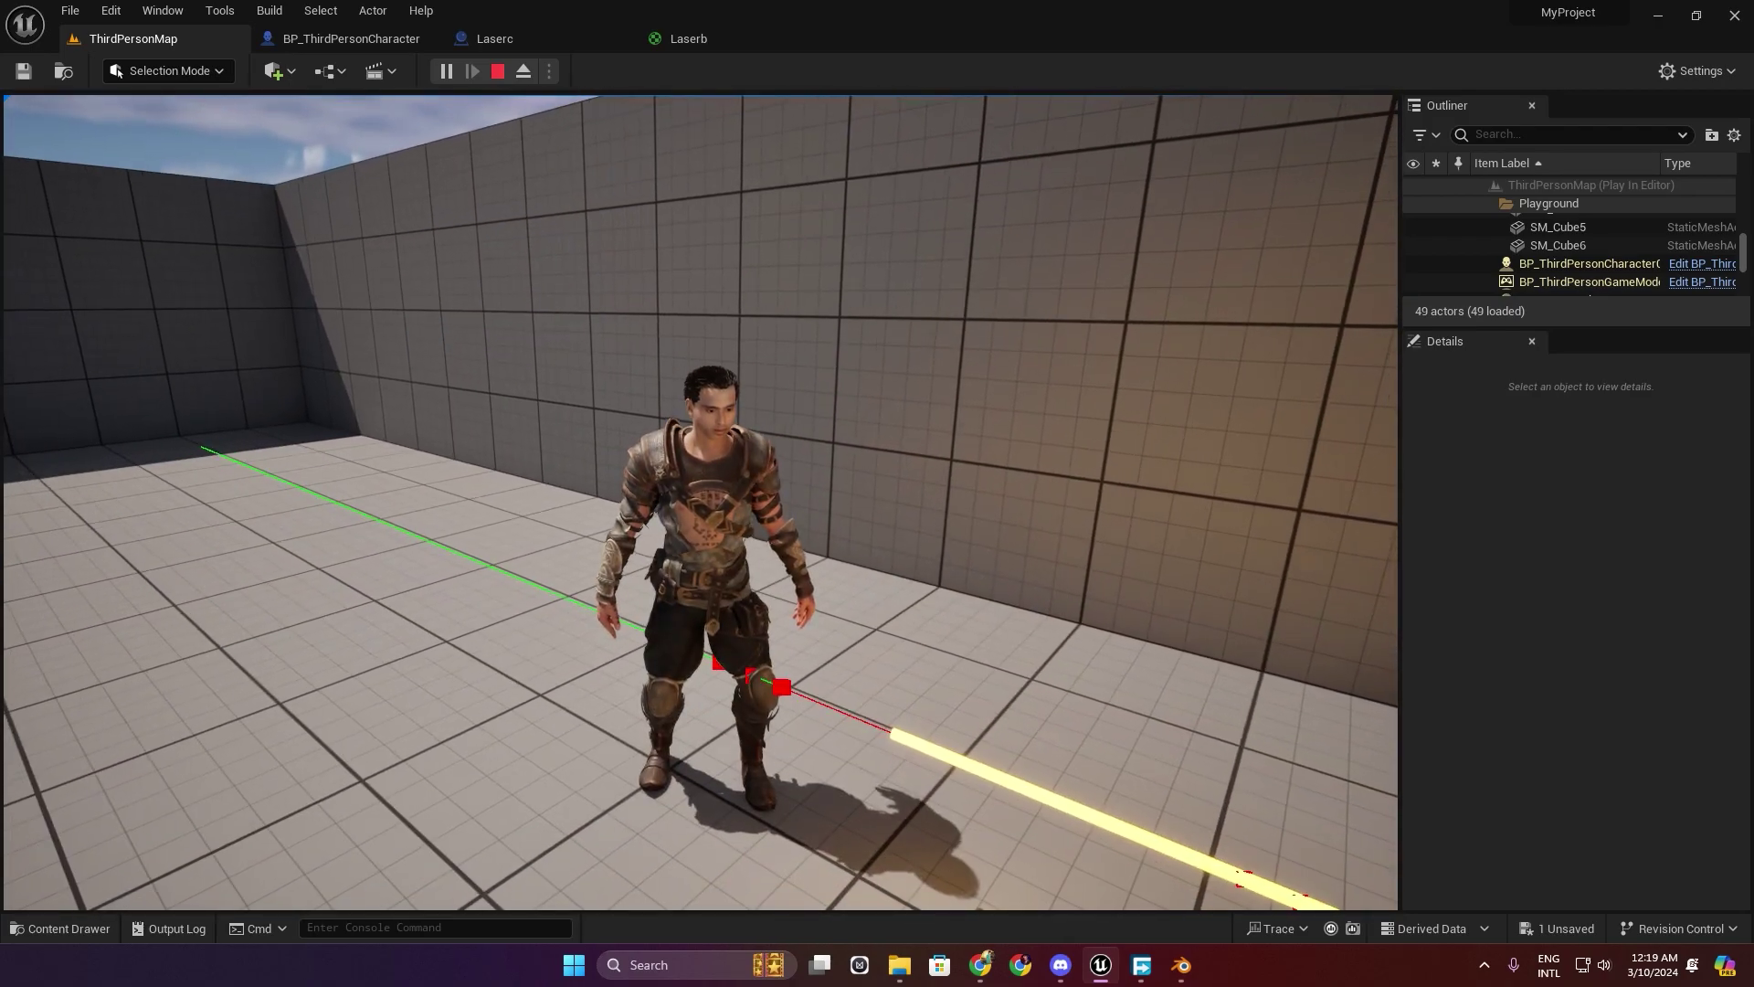
End the play test, save the level, and reopen the Laserc blueprint.
key("Escape")
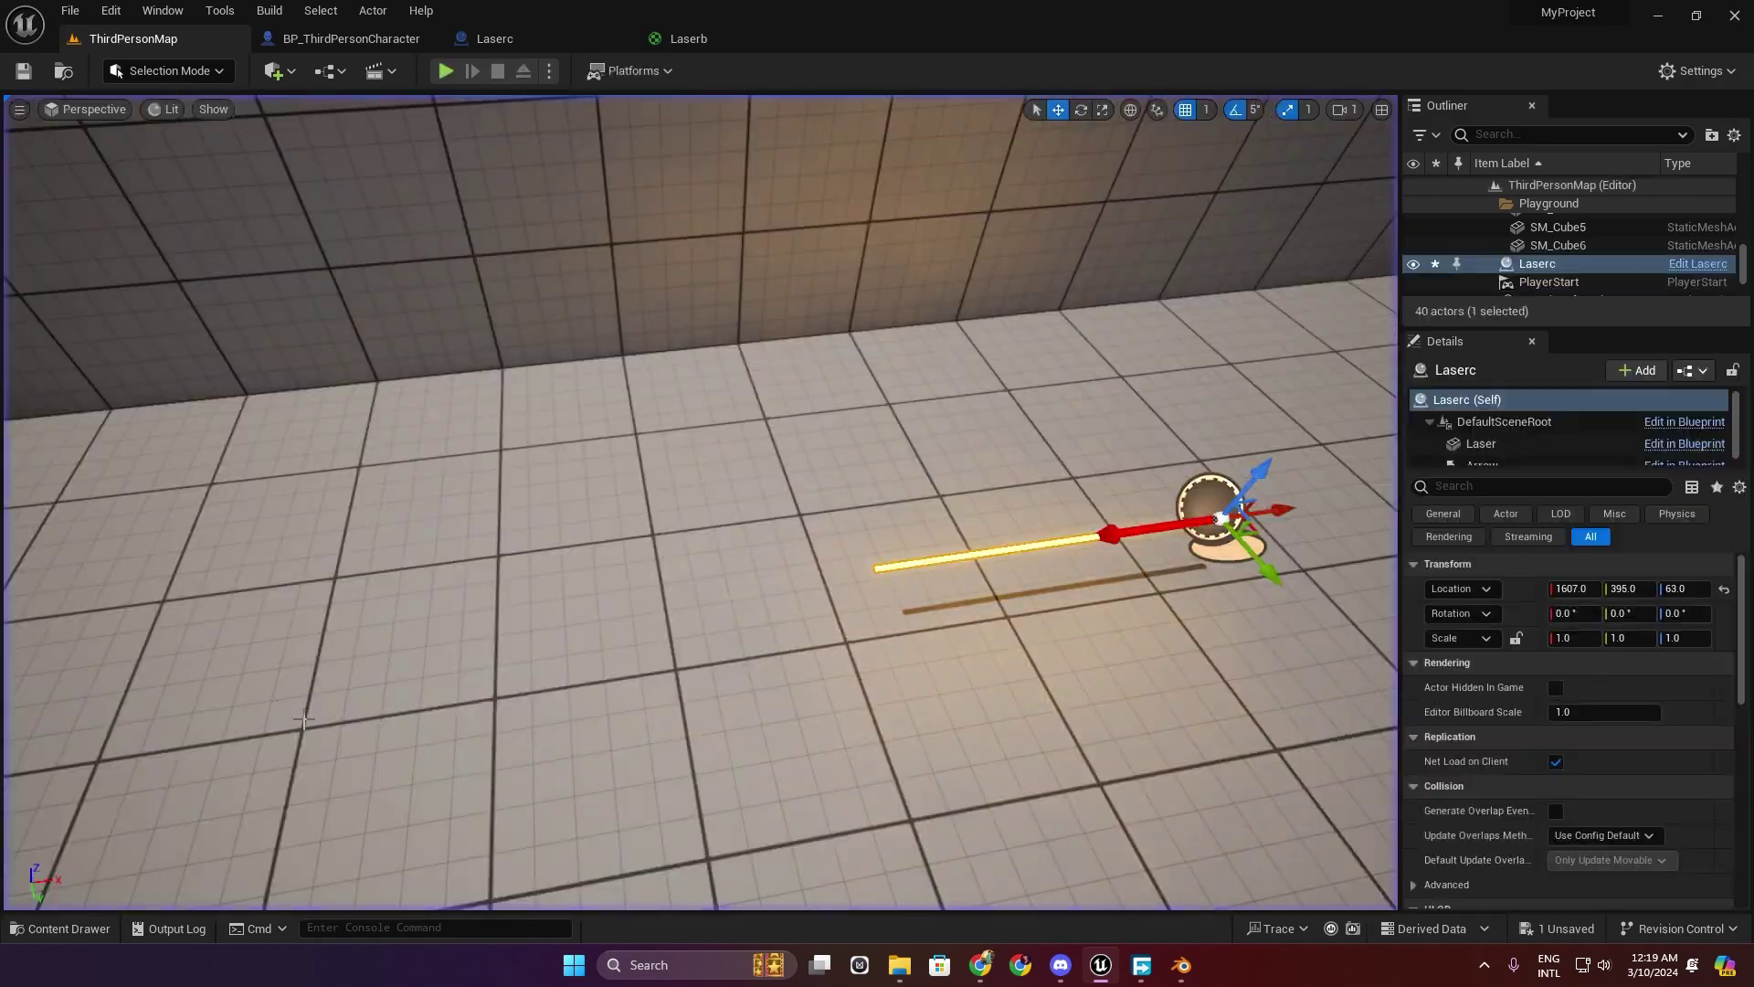
left_click(24, 73)
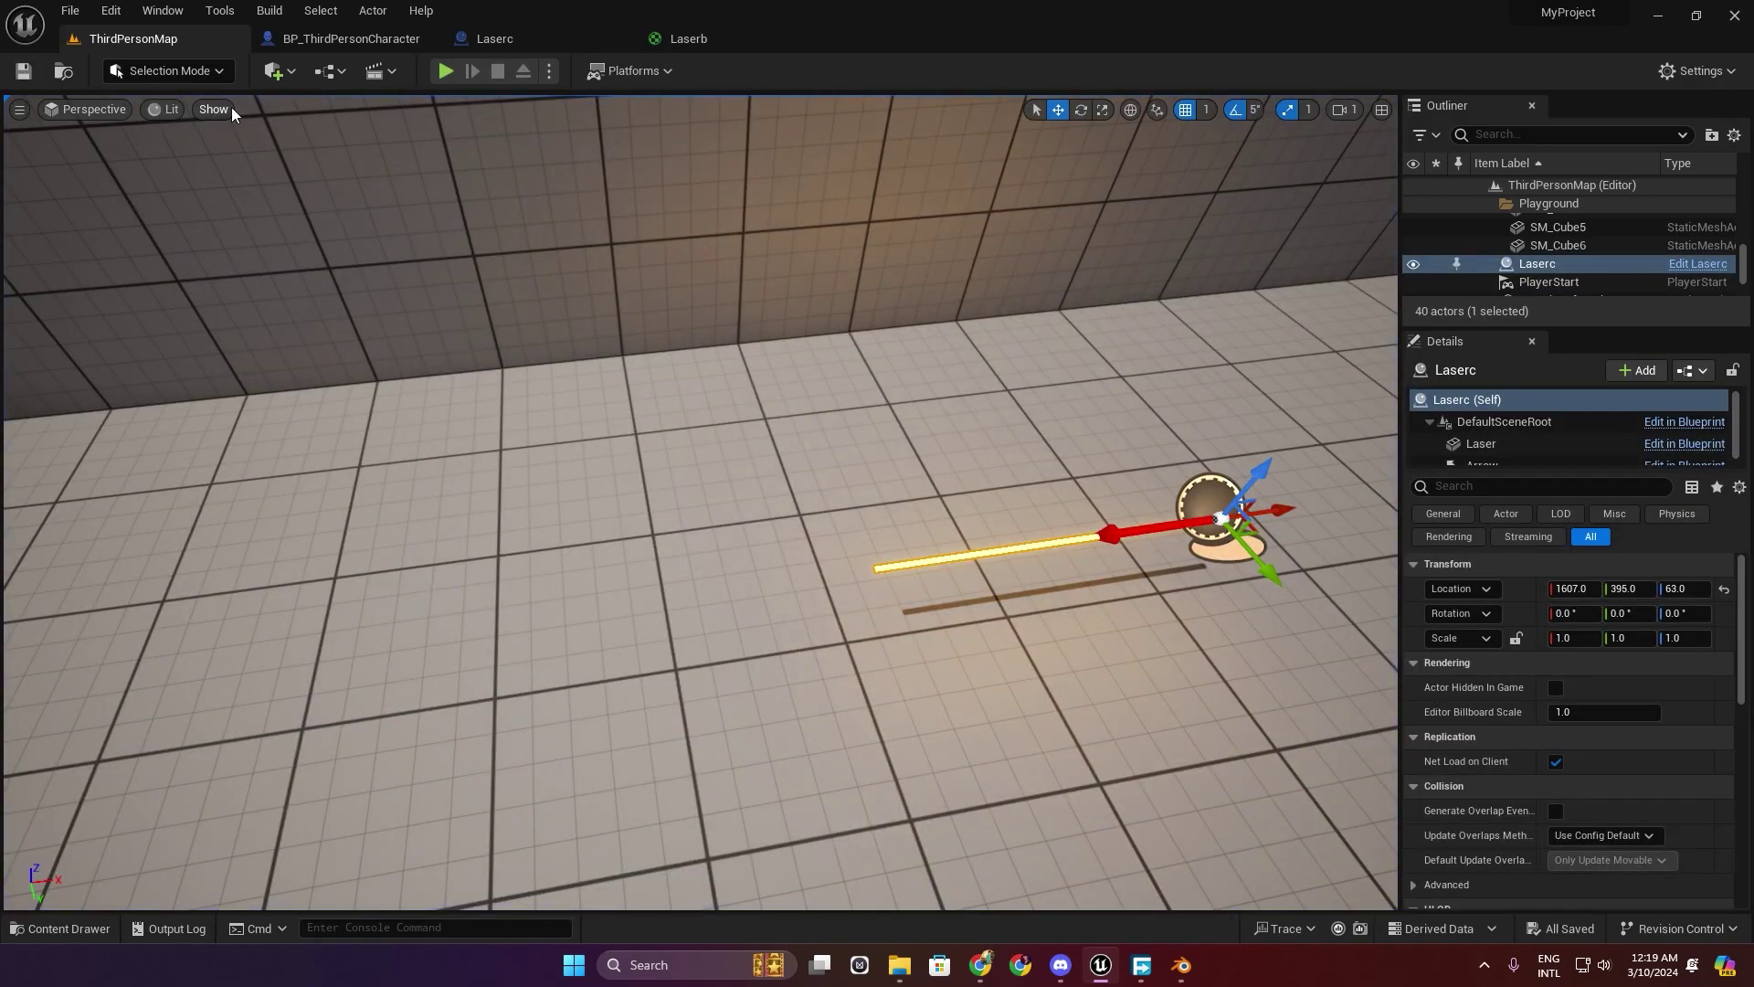
left_click(519, 33)
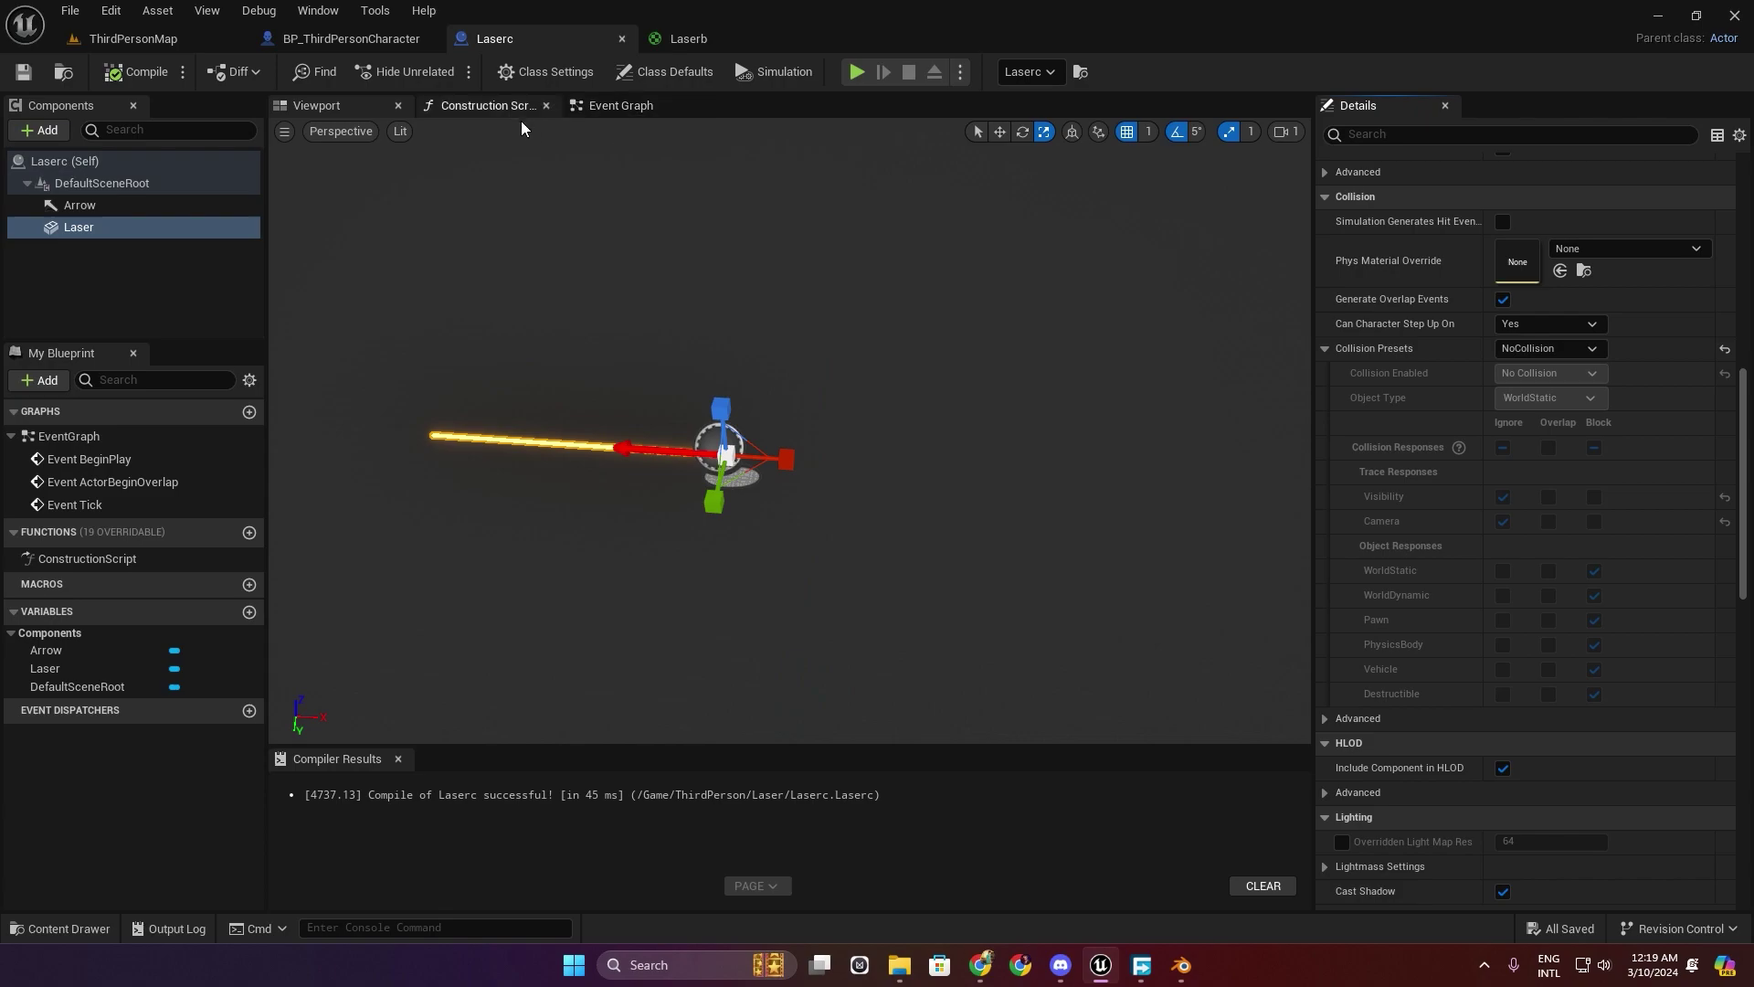
In the Event Graph, add a Select node driven by Line Trace's Return Value.
left_click(620, 106)
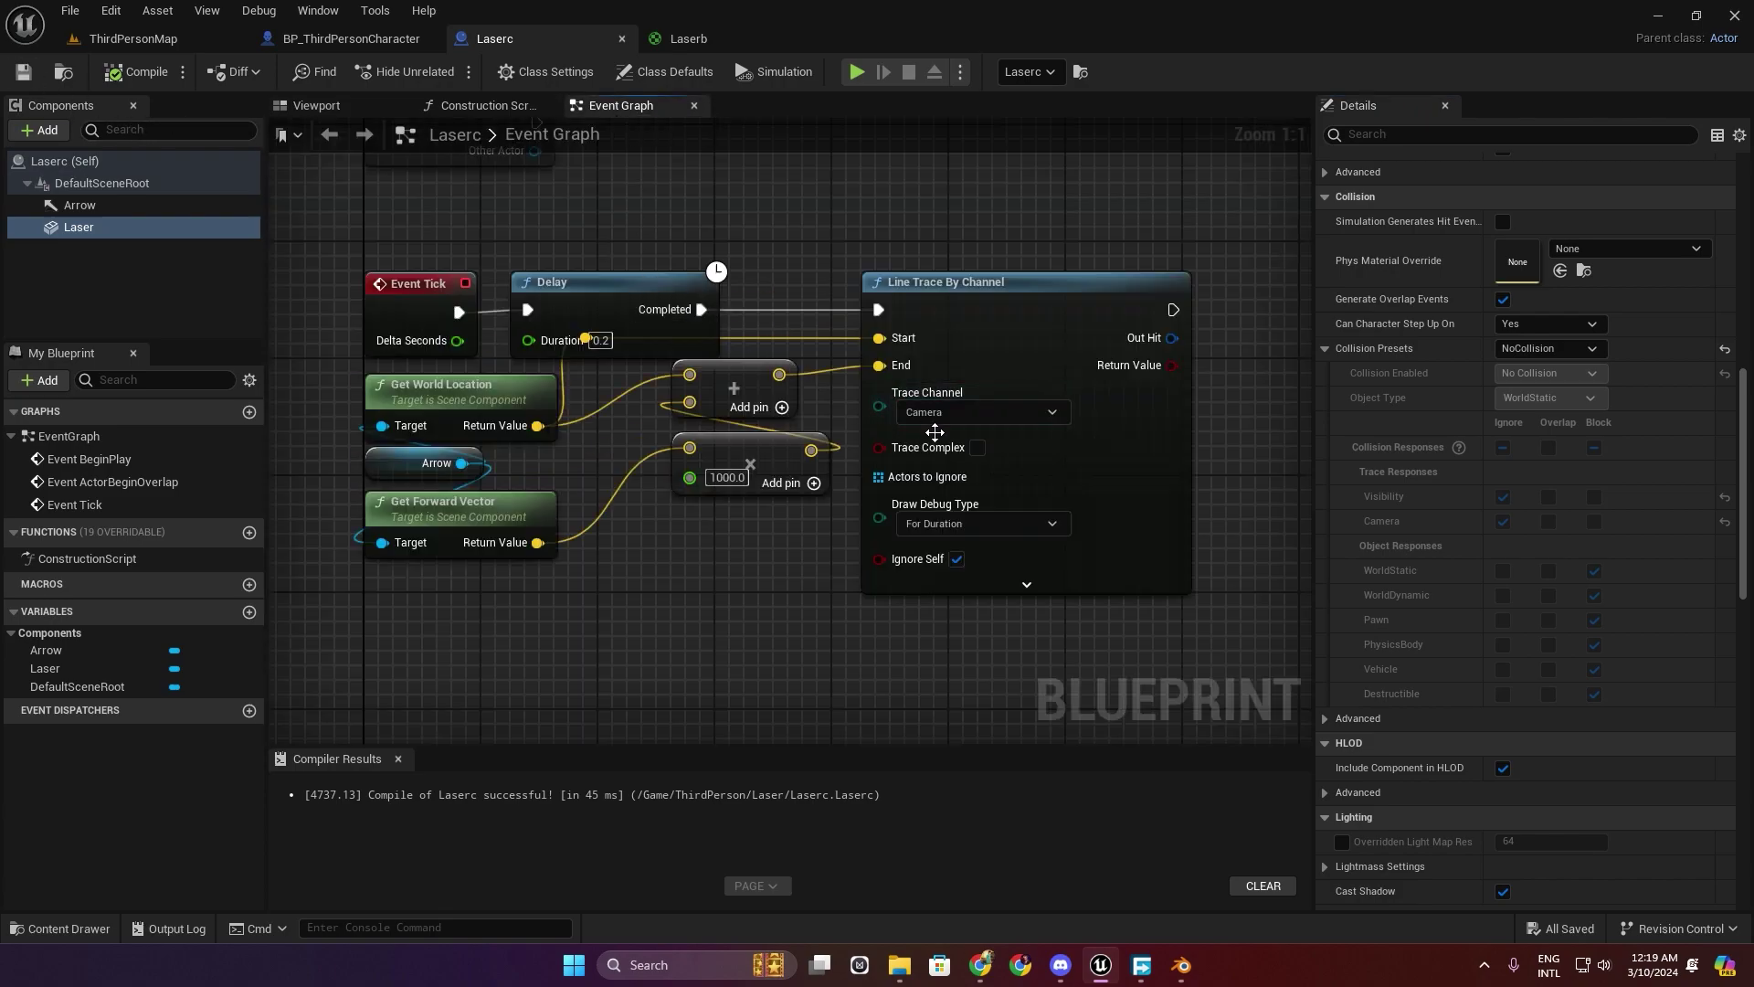
right_click_drag(935, 431, 283, 419)
left_click_drag(521, 352, 658, 423)
type("s")
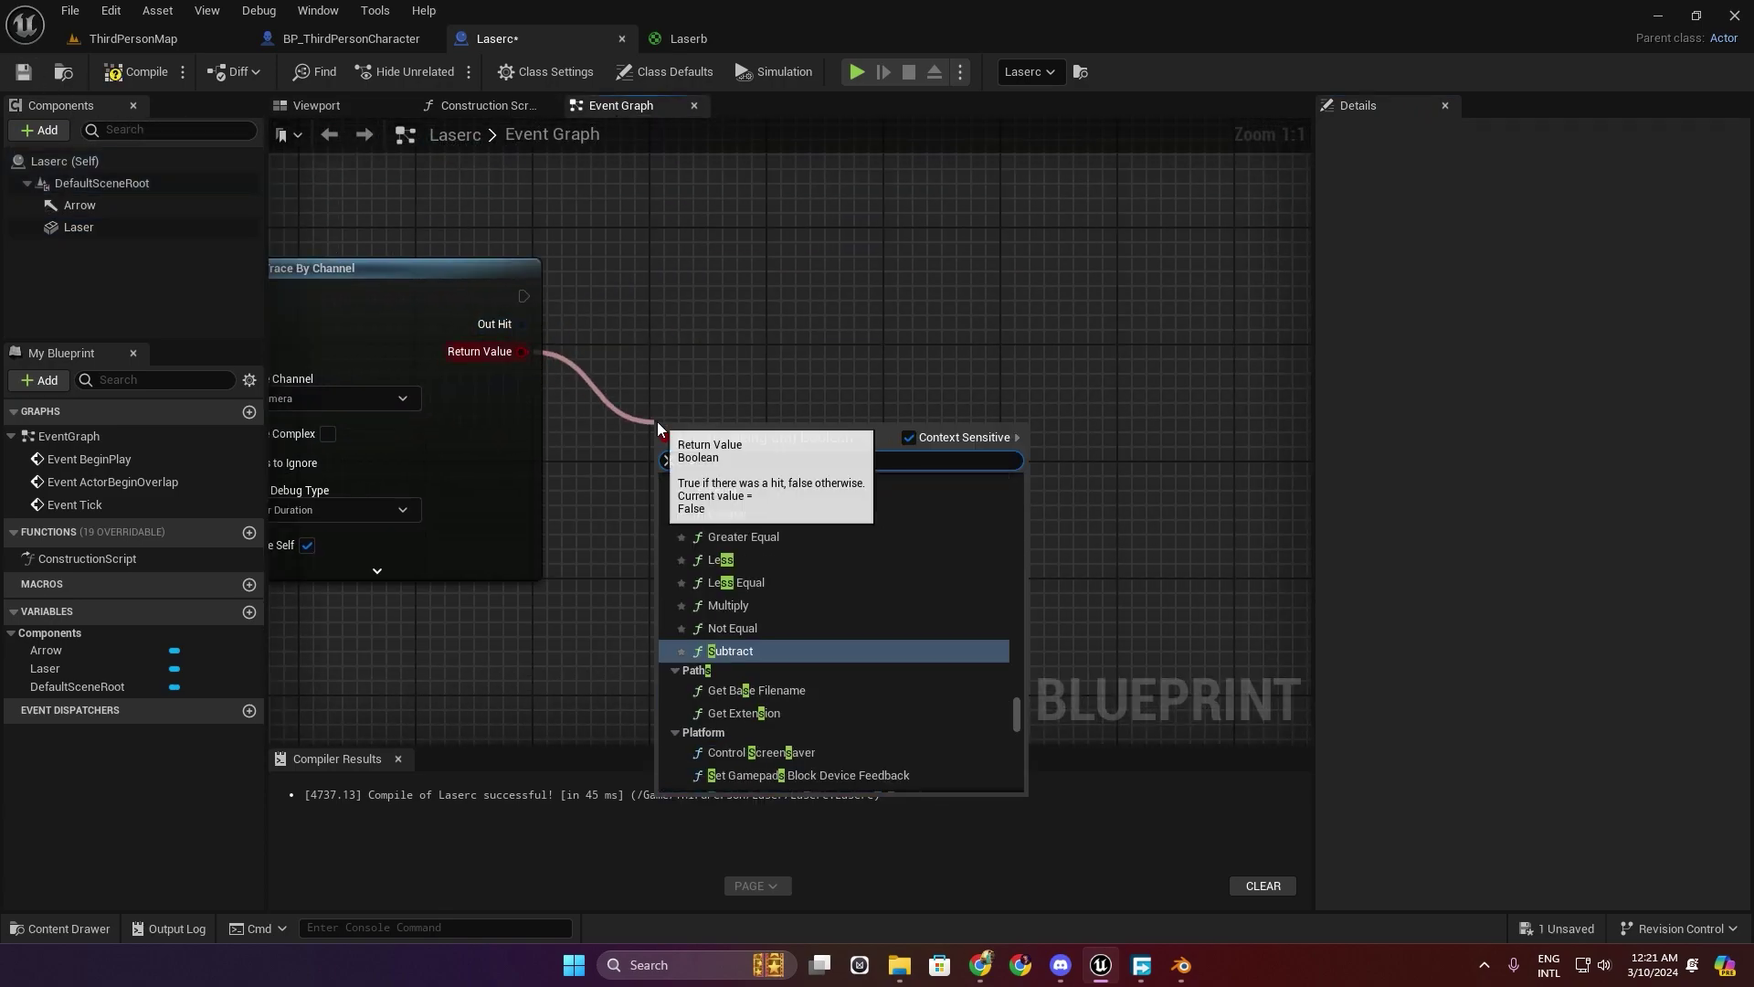
type("elect")
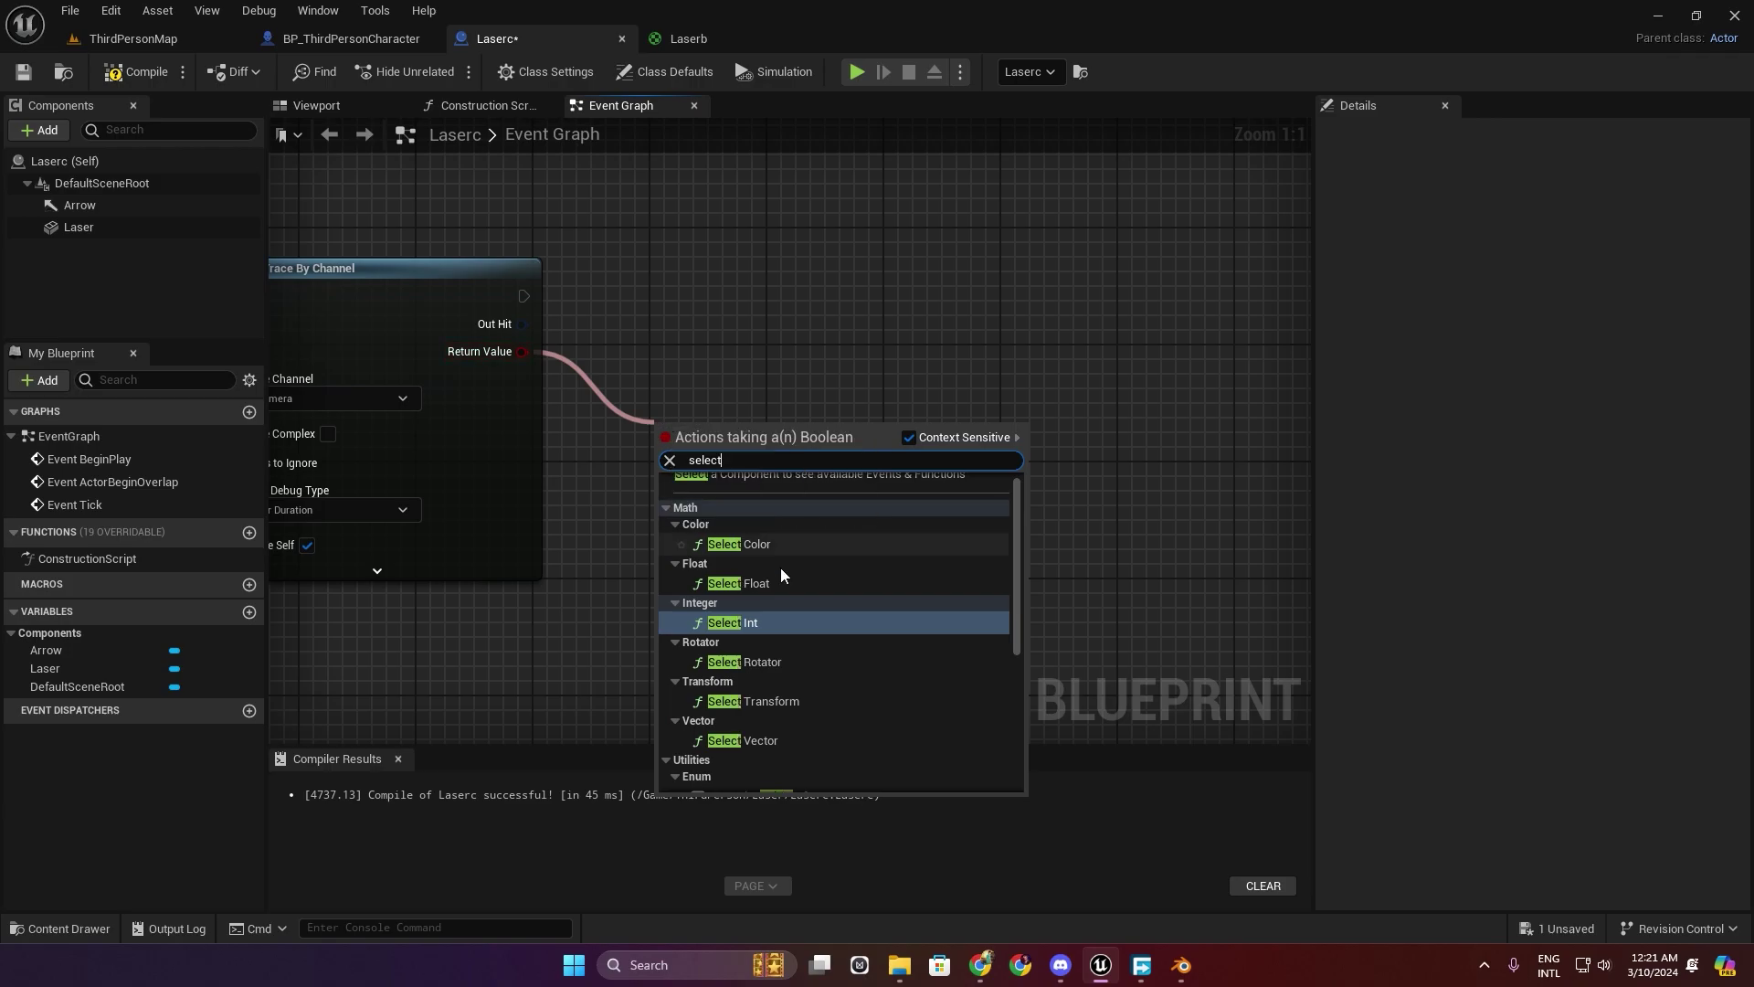
scroll(913, 655, "down", 3)
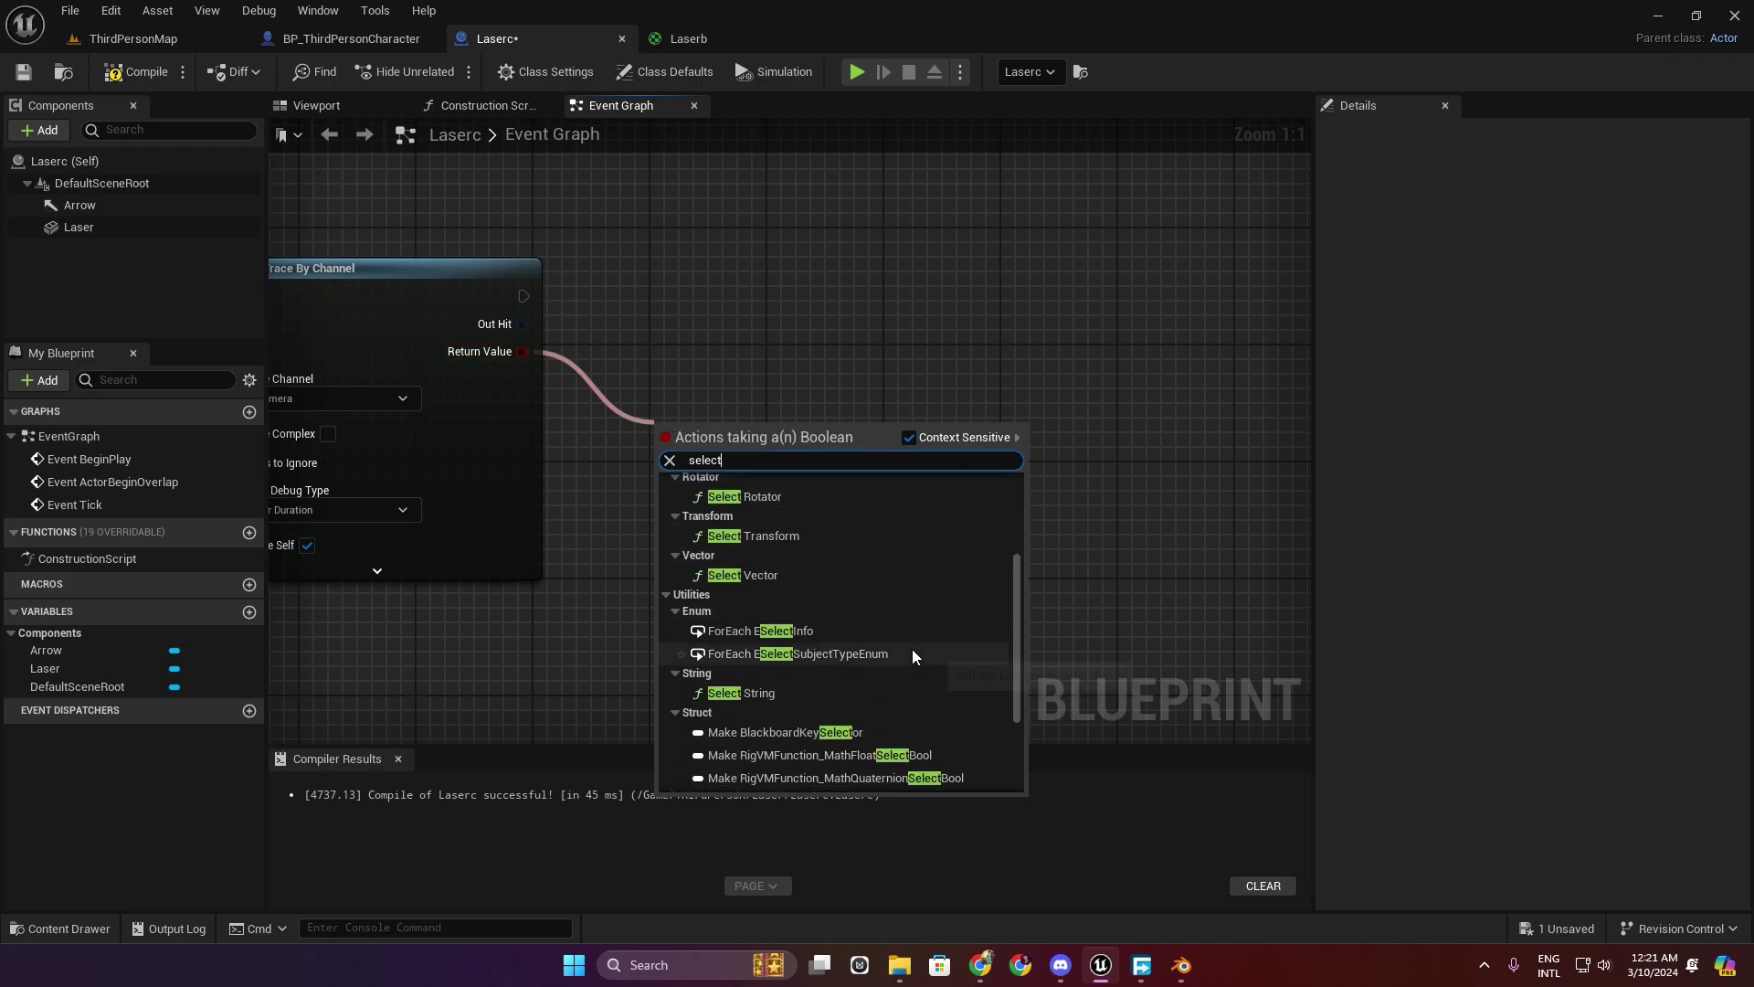
scroll(912, 648, "down", 3)
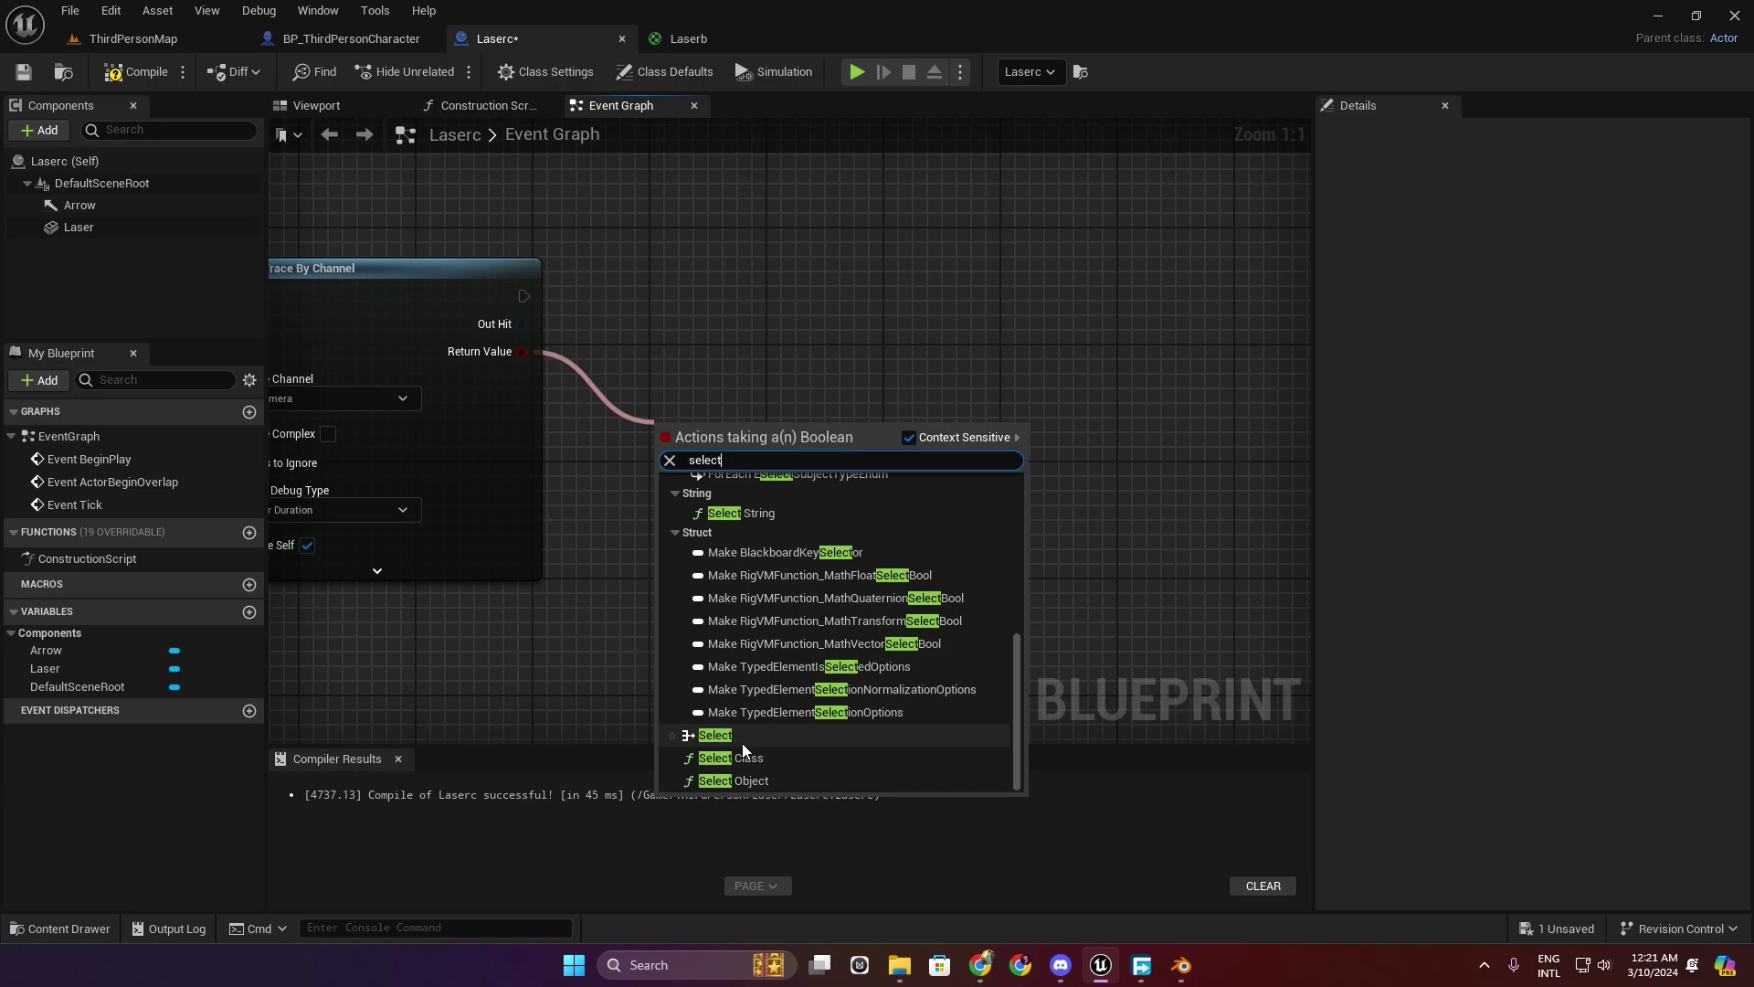
left_click(716, 735)
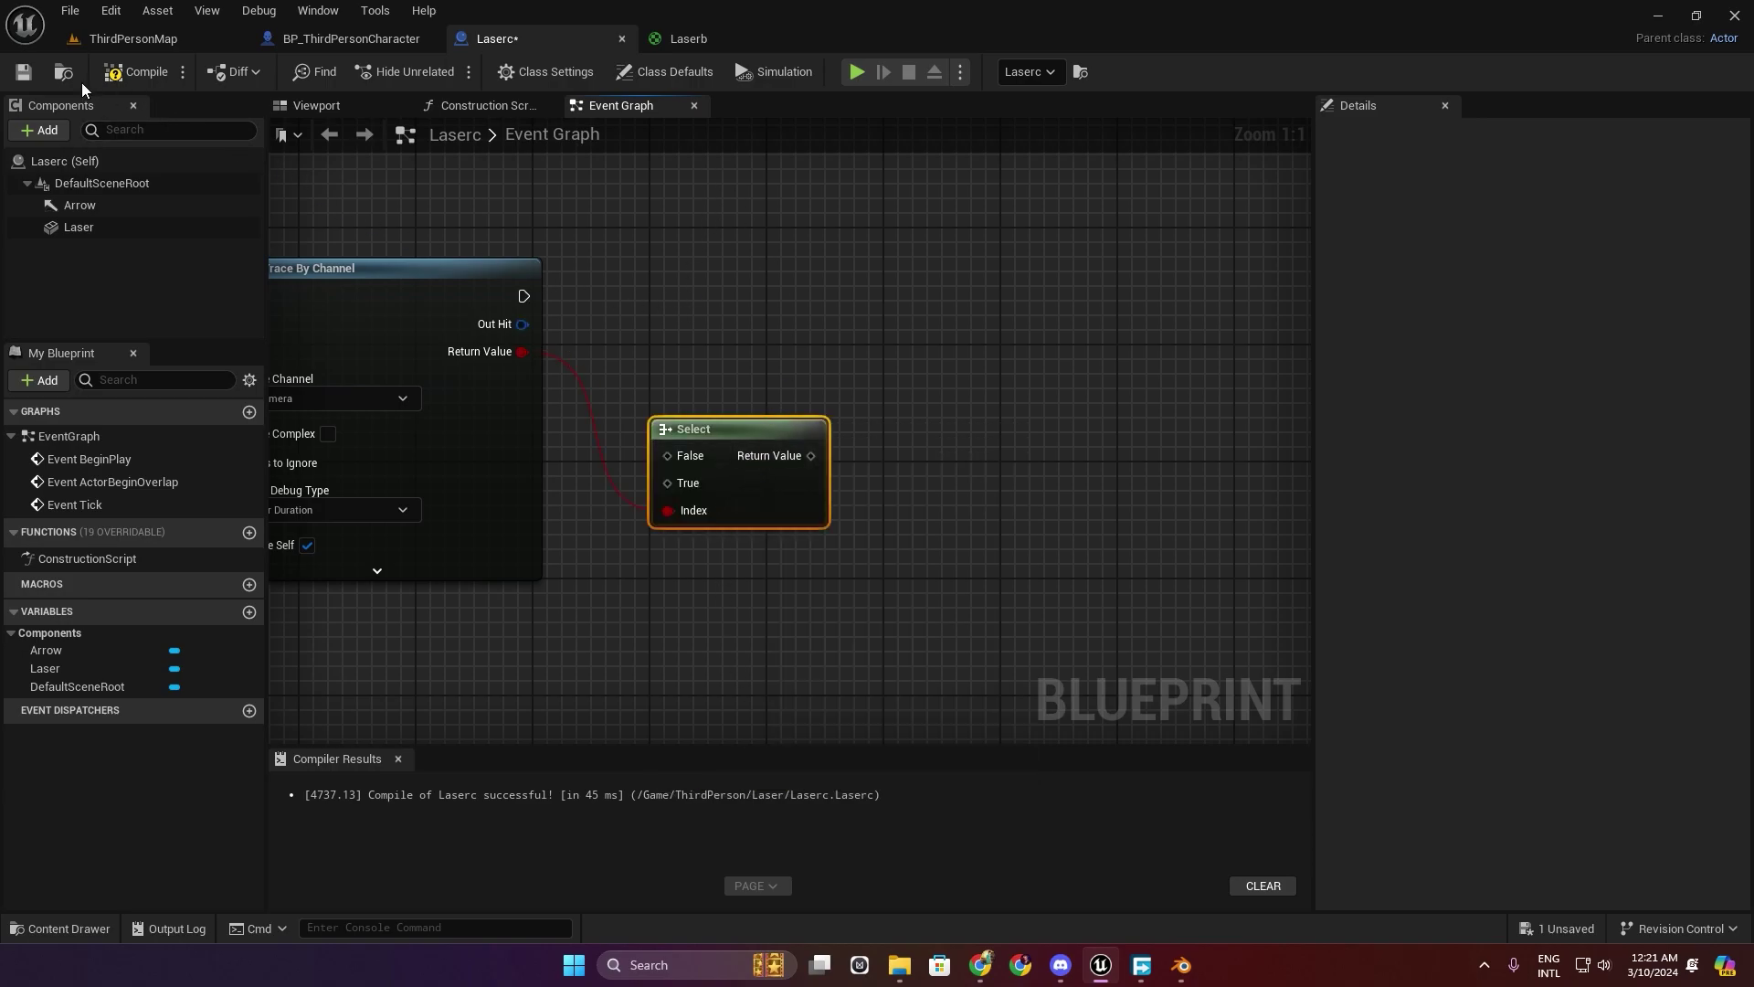
Add an expanded Break Hit Result node from the trace's Out Hit and arrange it.
right_click_drag(658, 311, 666, 252)
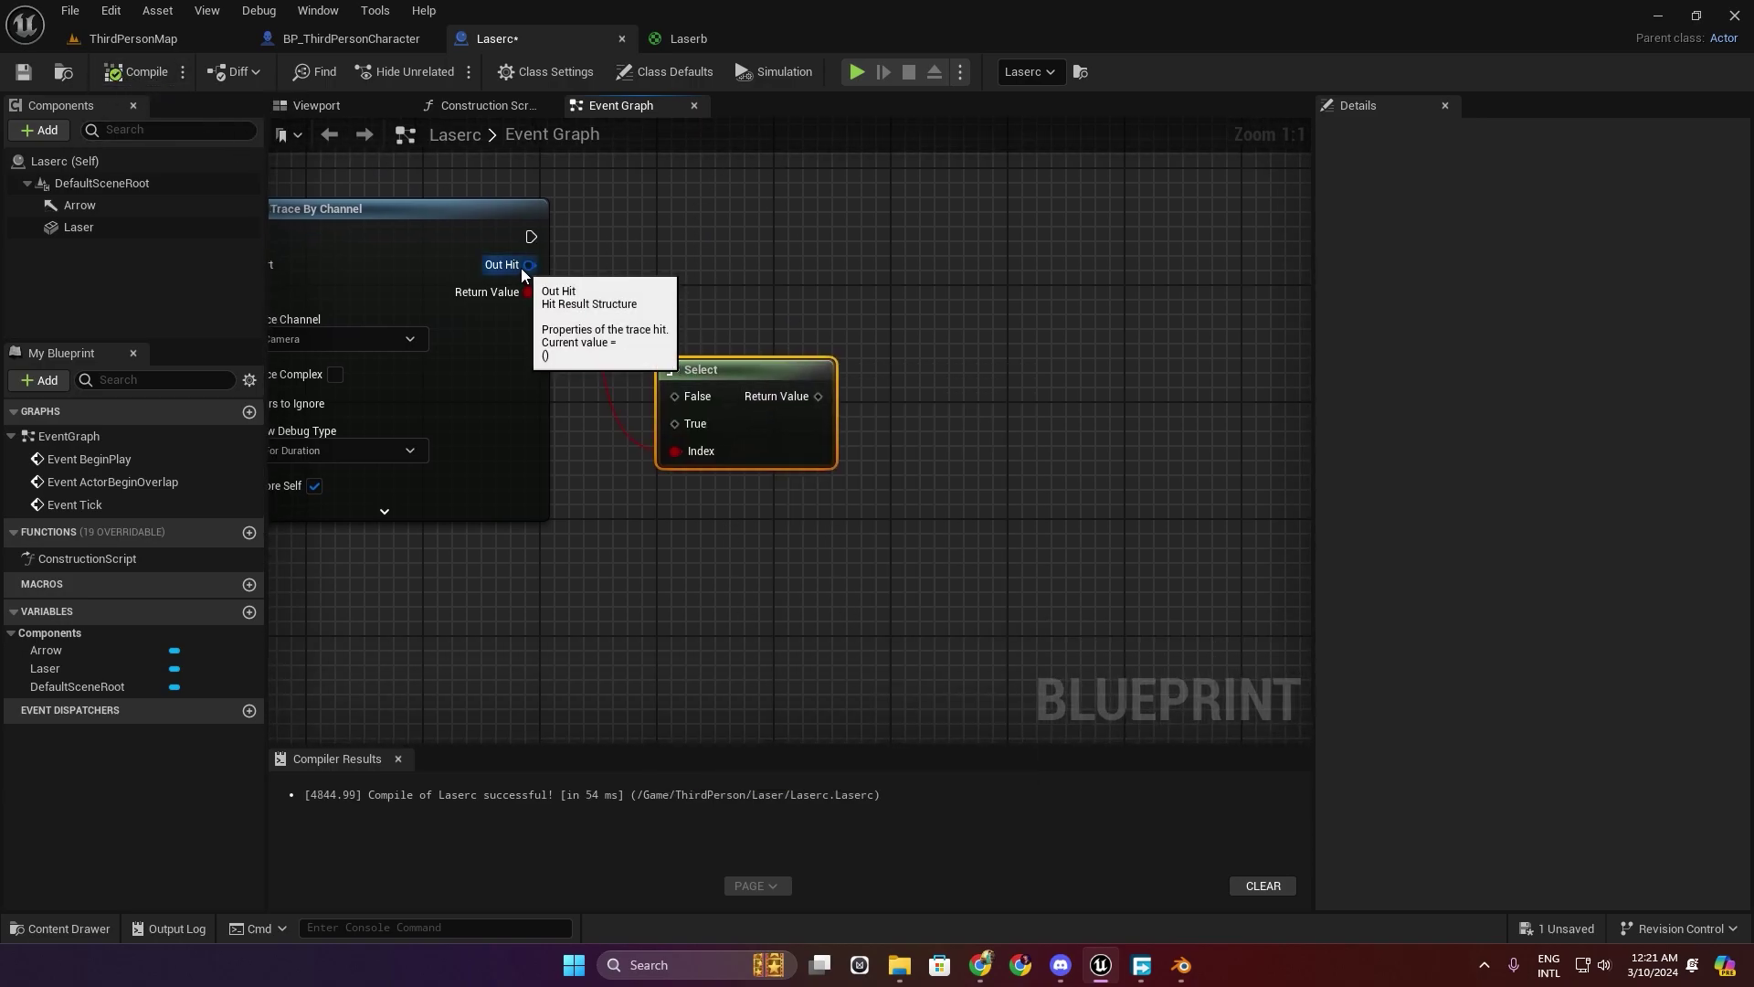
left_click_drag(529, 264, 644, 243)
type("brea")
left_click(742, 327)
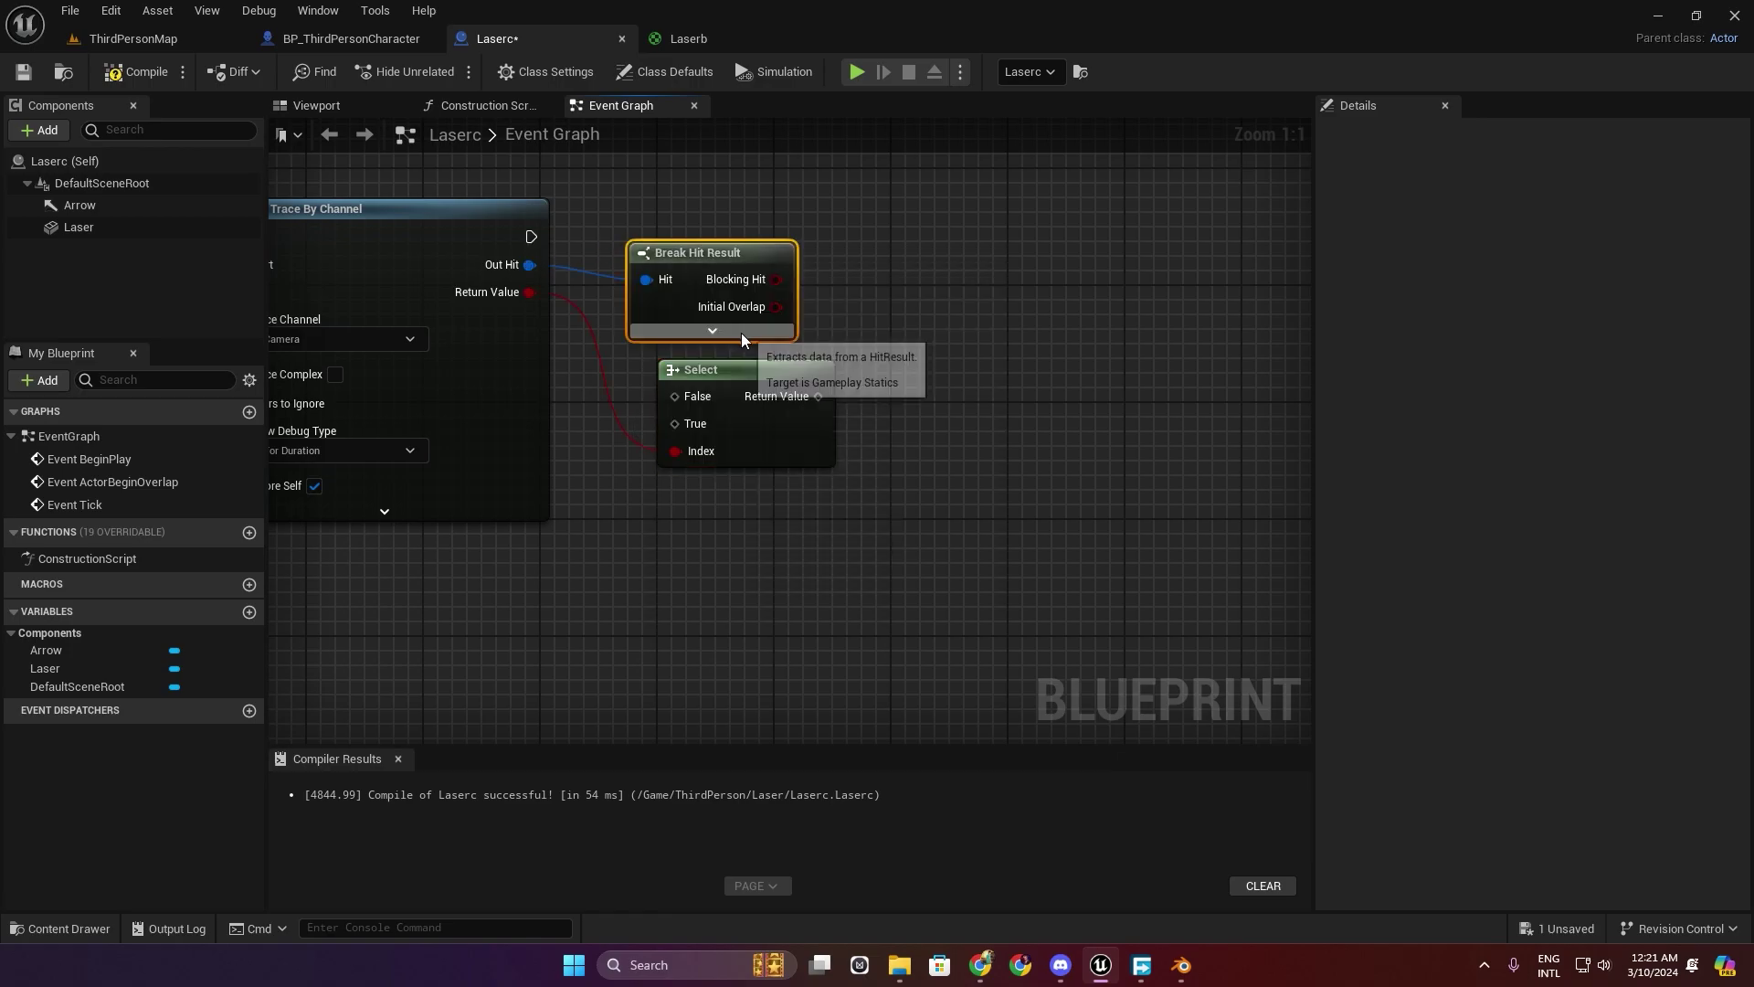
left_click_drag(764, 370, 1012, 343)
left_click(712, 329)
left_click_drag(726, 246, 668, 247)
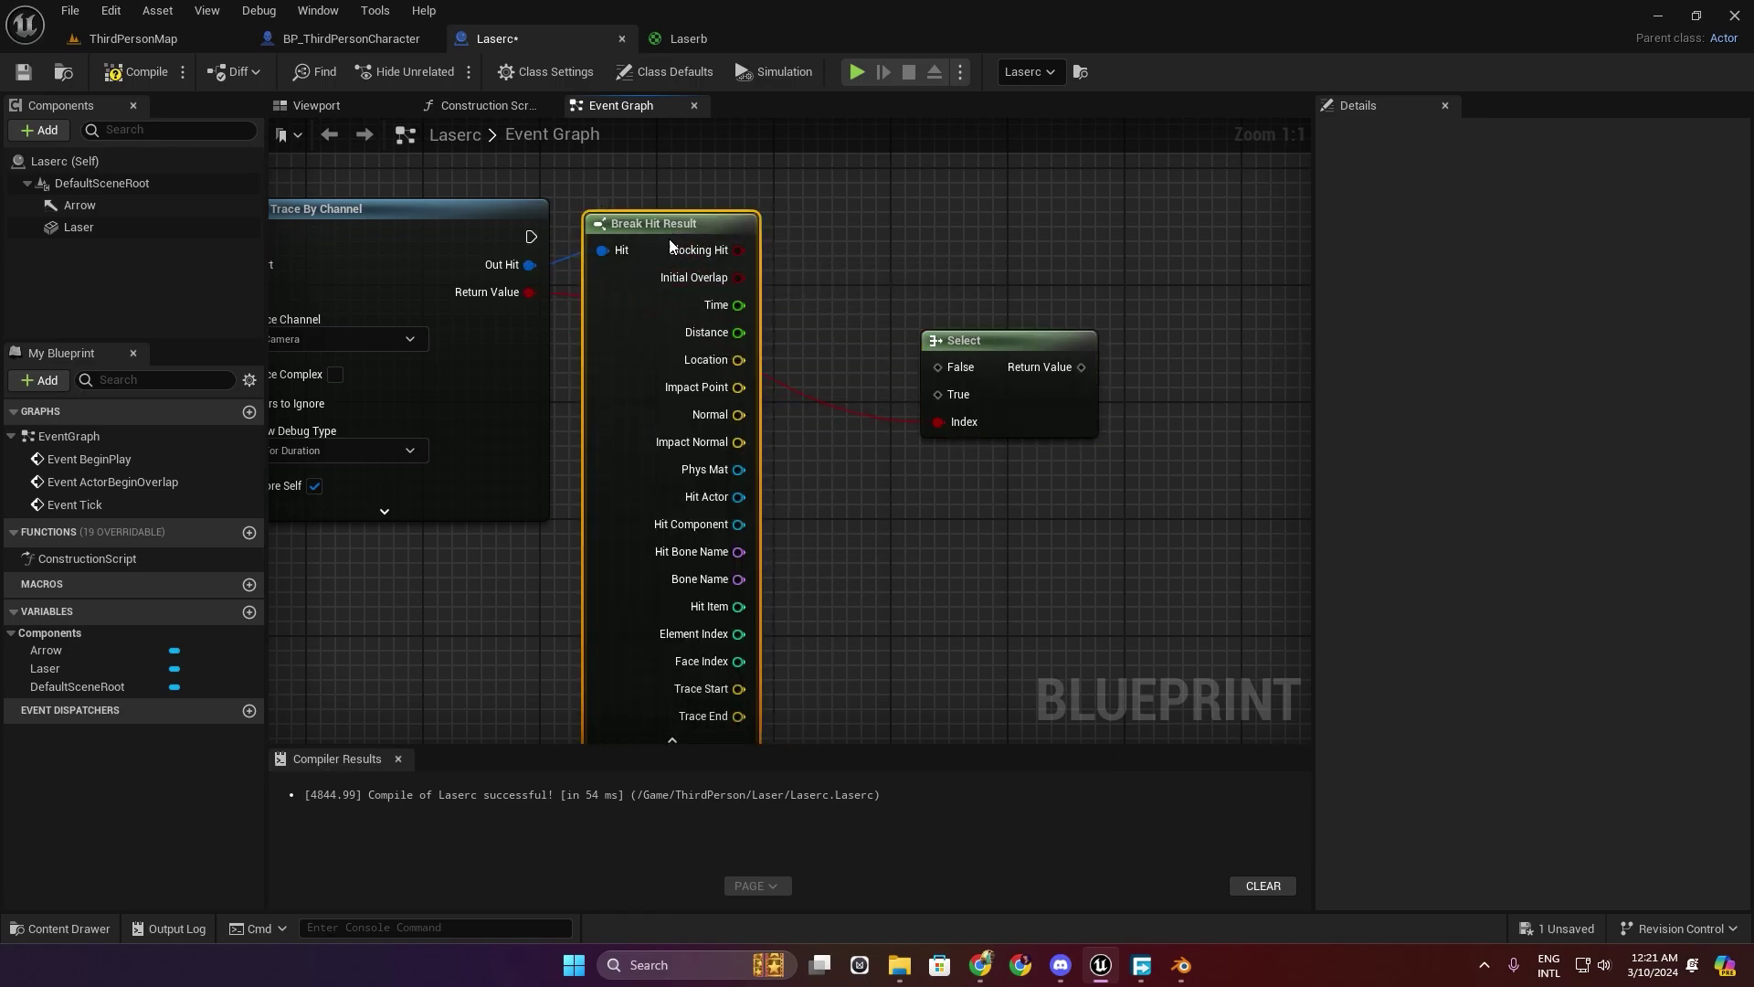
right_click_drag(762, 362, 675, 341)
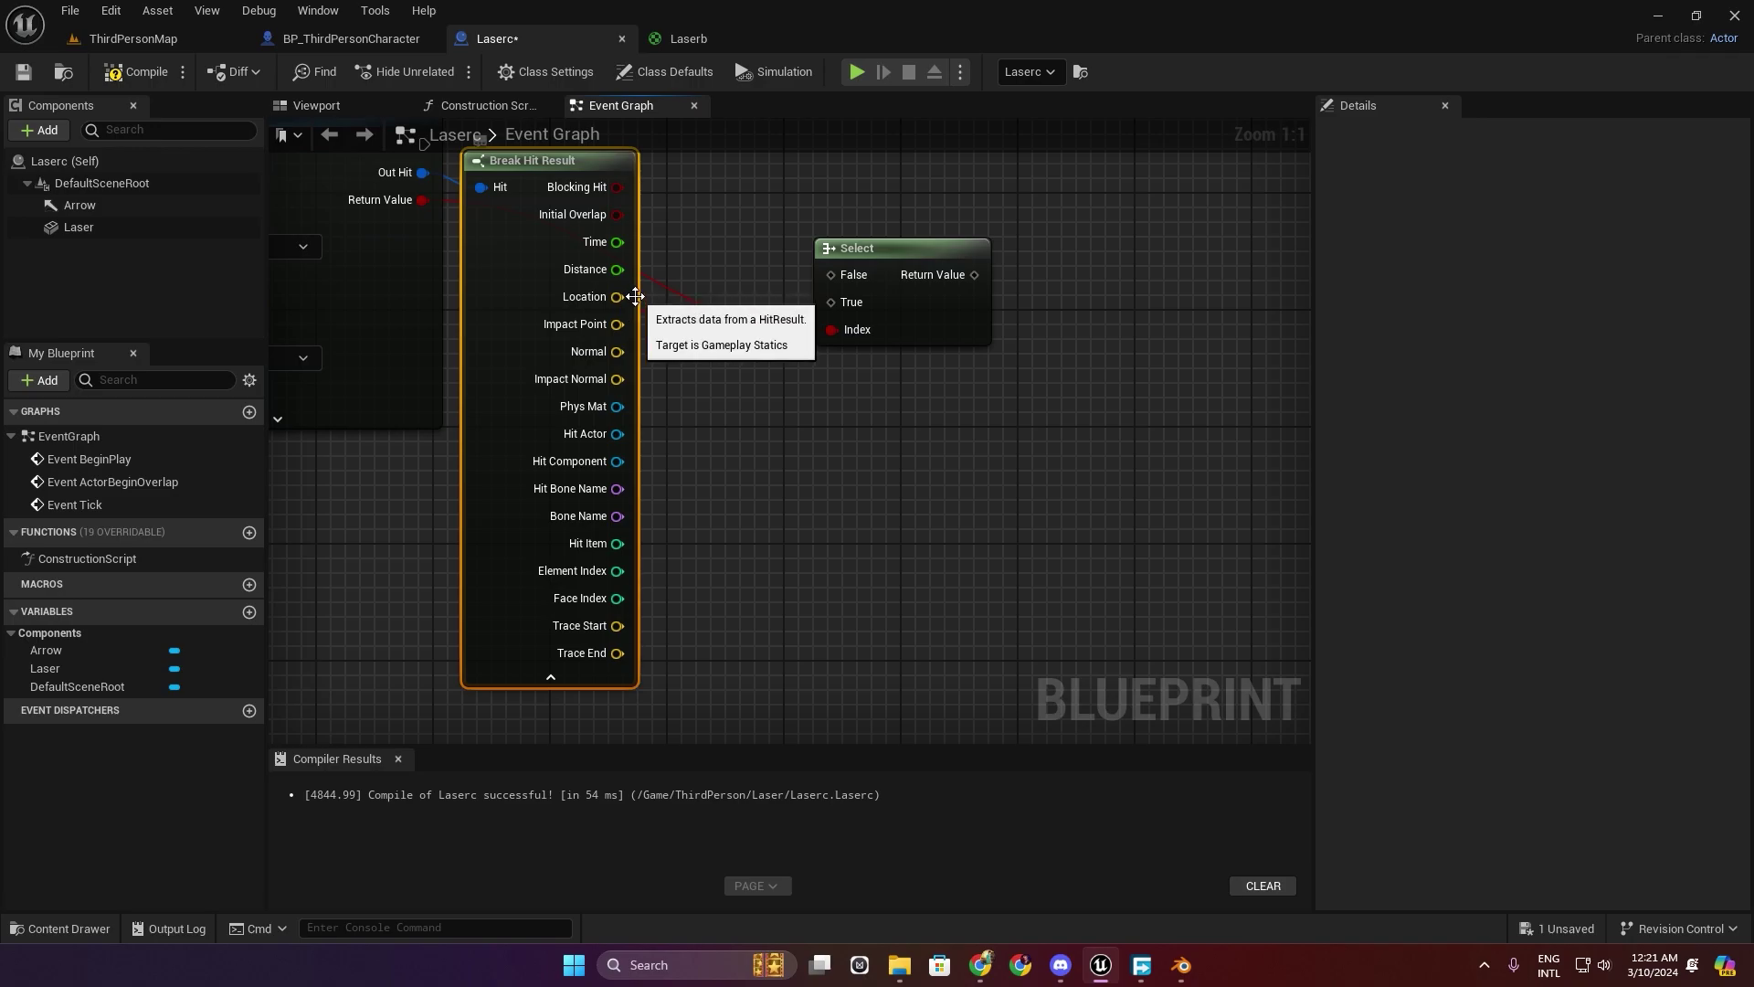
Wire the hit Location into Select's True input and Trace End into False.
mouse_move(620, 297)
left_mouse_down()
mouse_move(779, 284)
mouse_move(830, 305)
left_mouse_up()
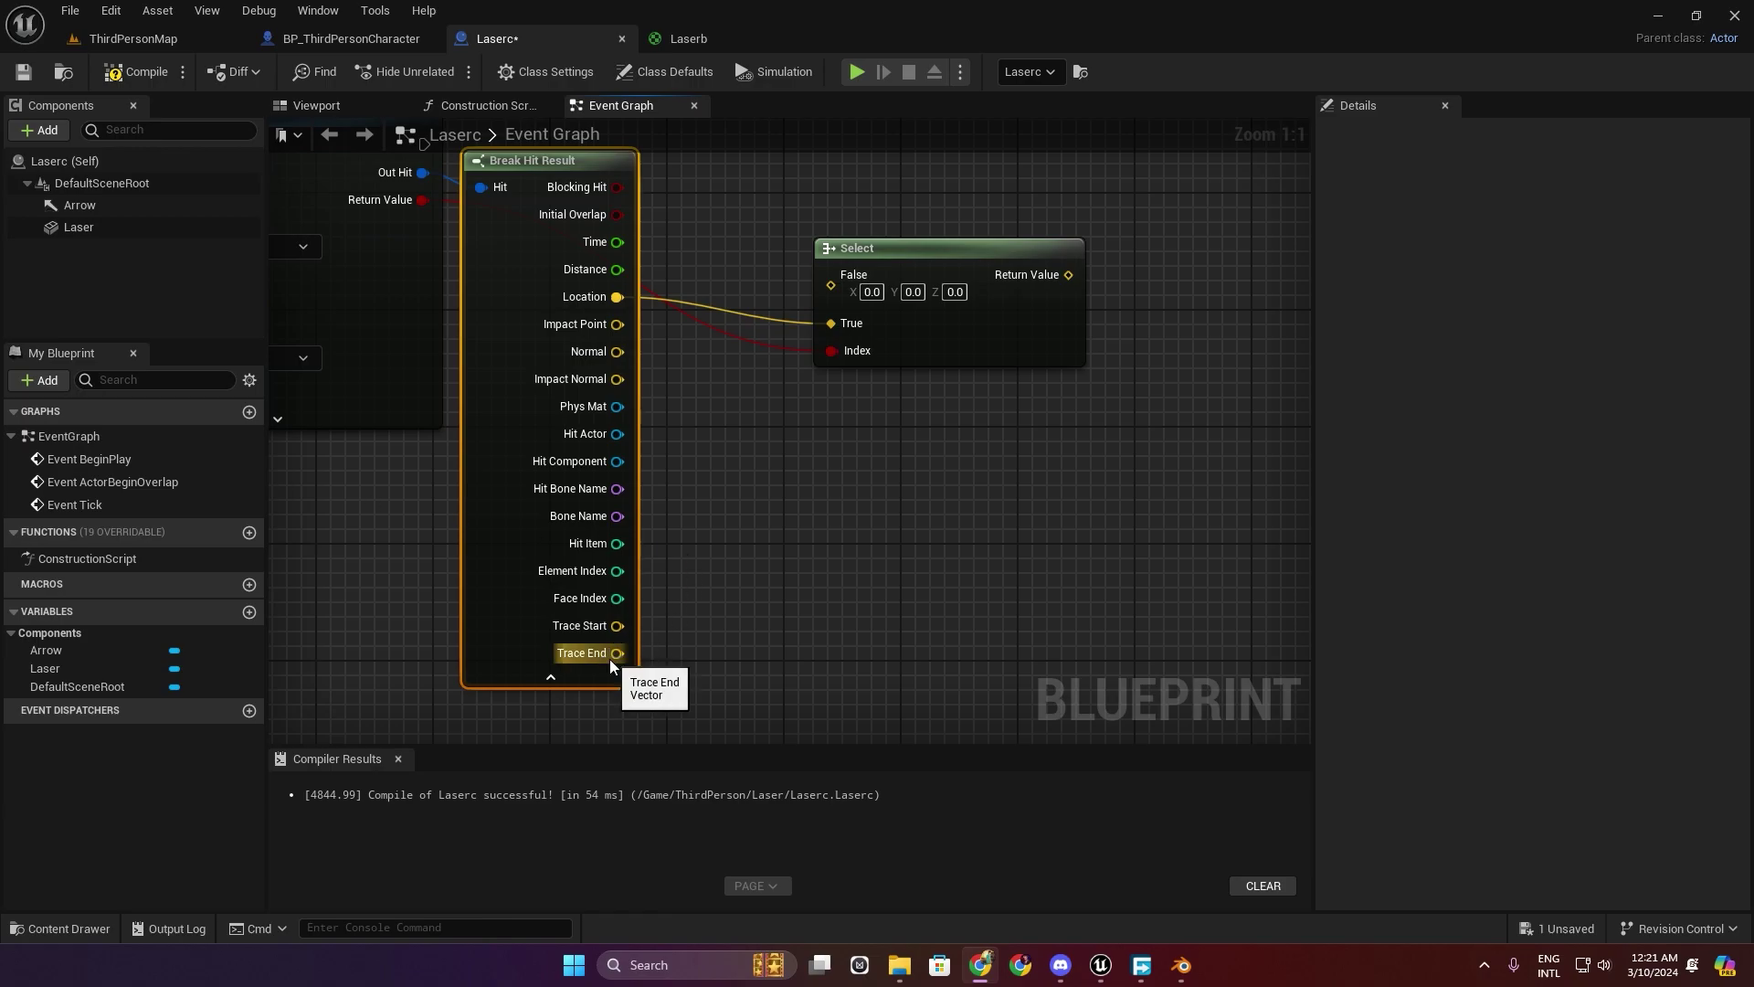
left_click_drag(611, 660, 829, 278)
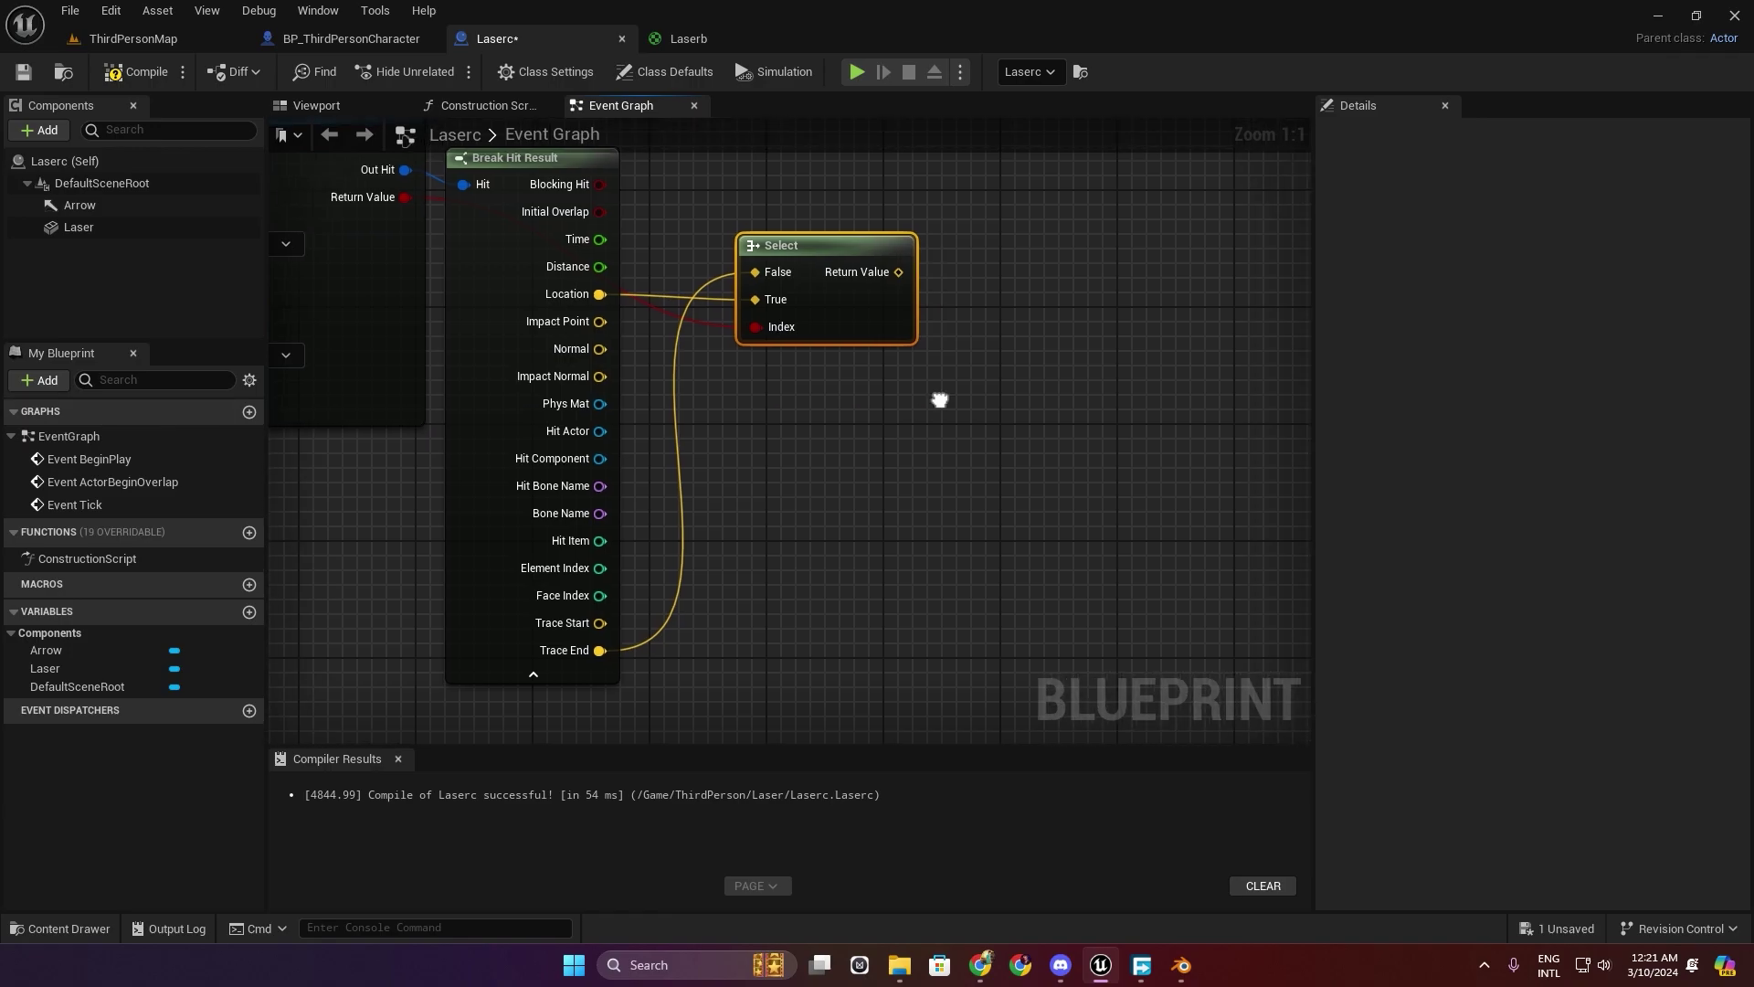
right_click_drag(886, 300, 757, 315)
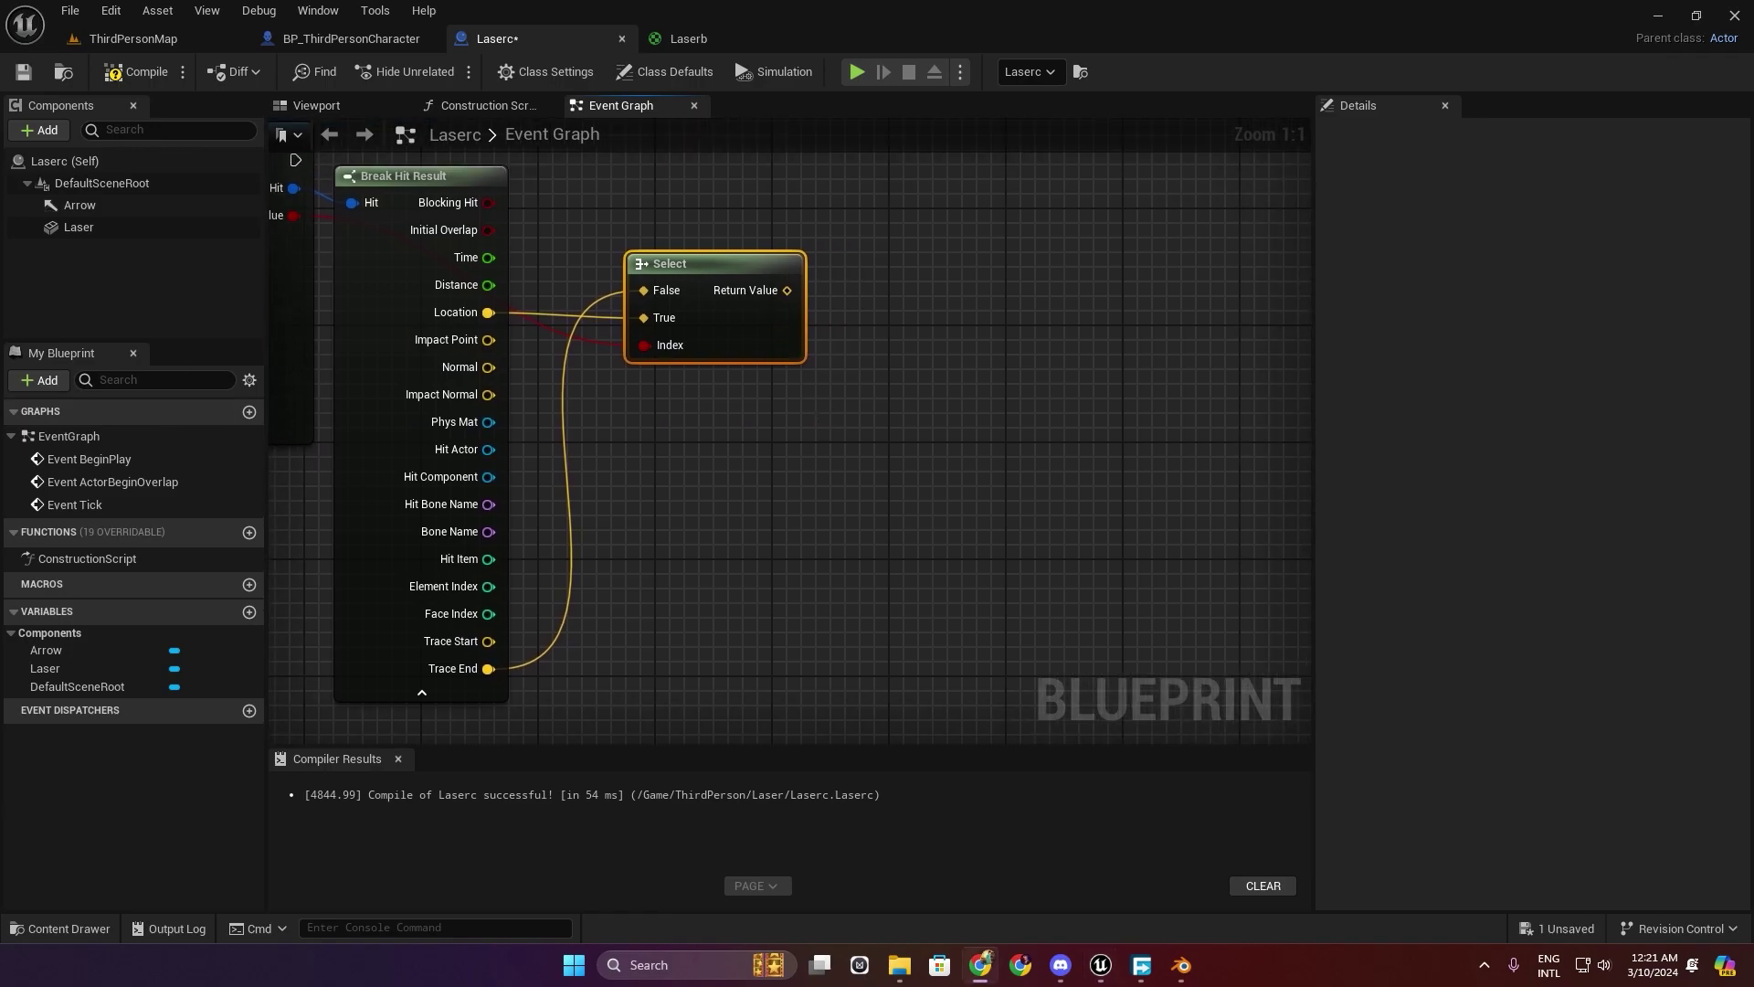
Subtract Trace Start from the Select output with a vector Subtract node.
left_click_drag(787, 289, 837, 274)
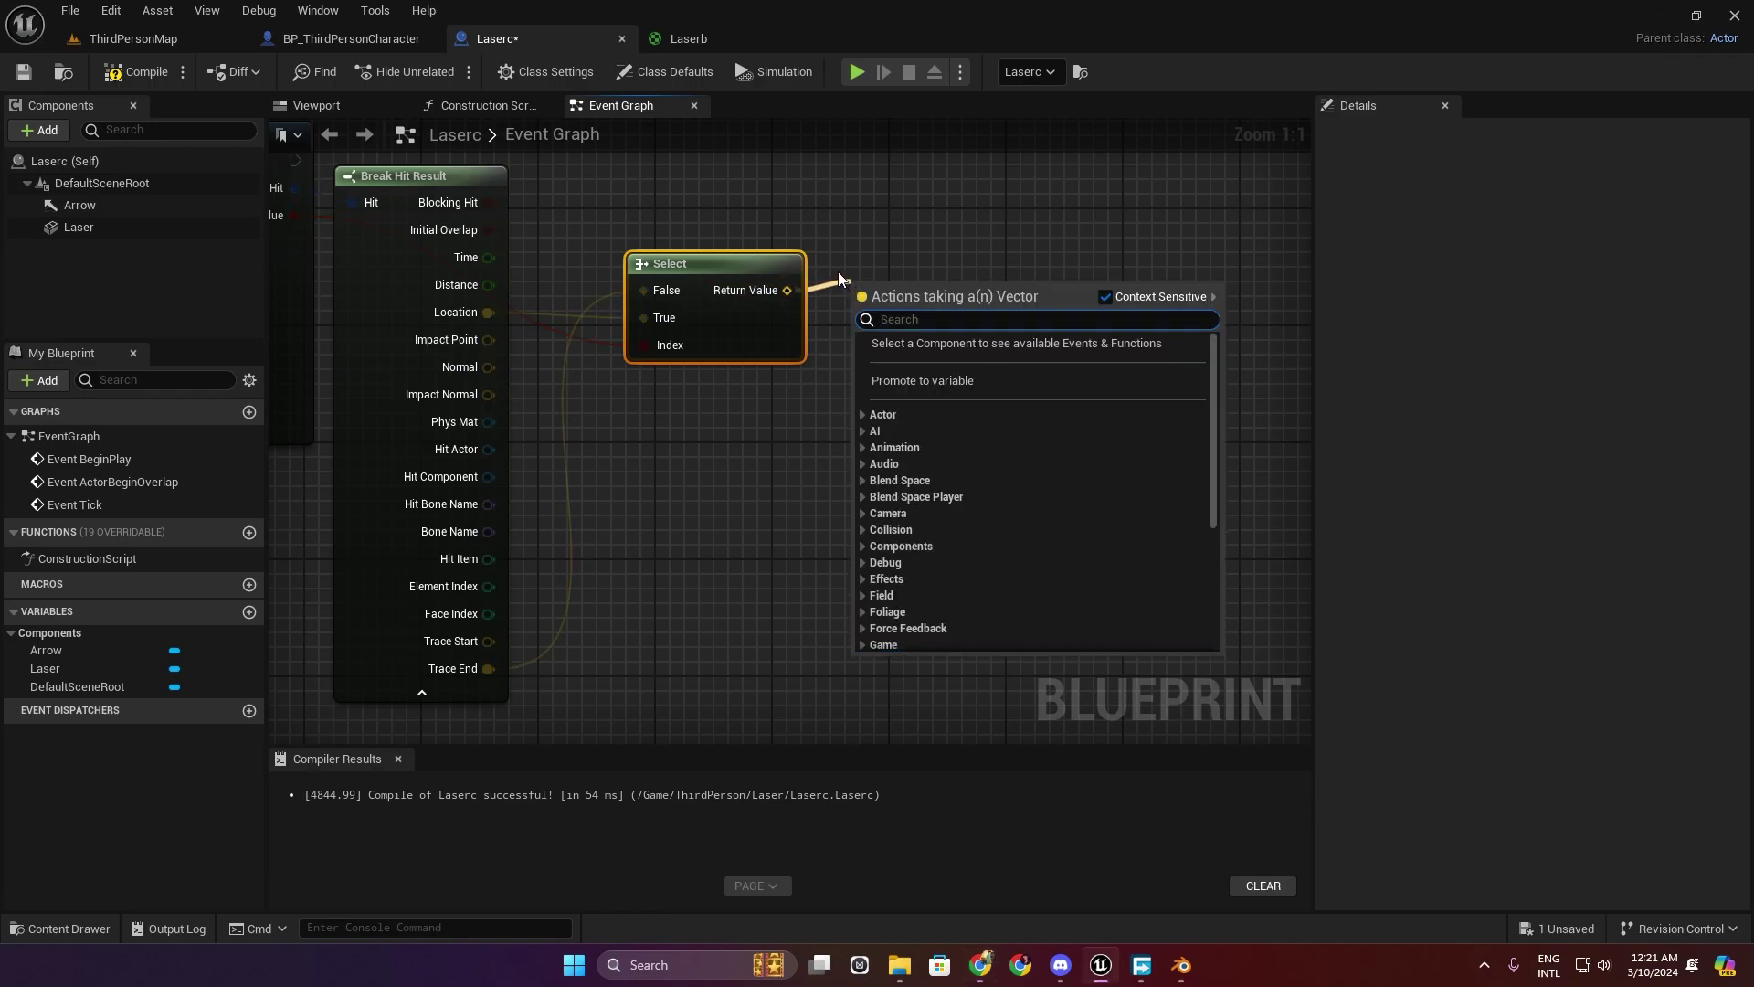
type("-")
left_click(928, 376)
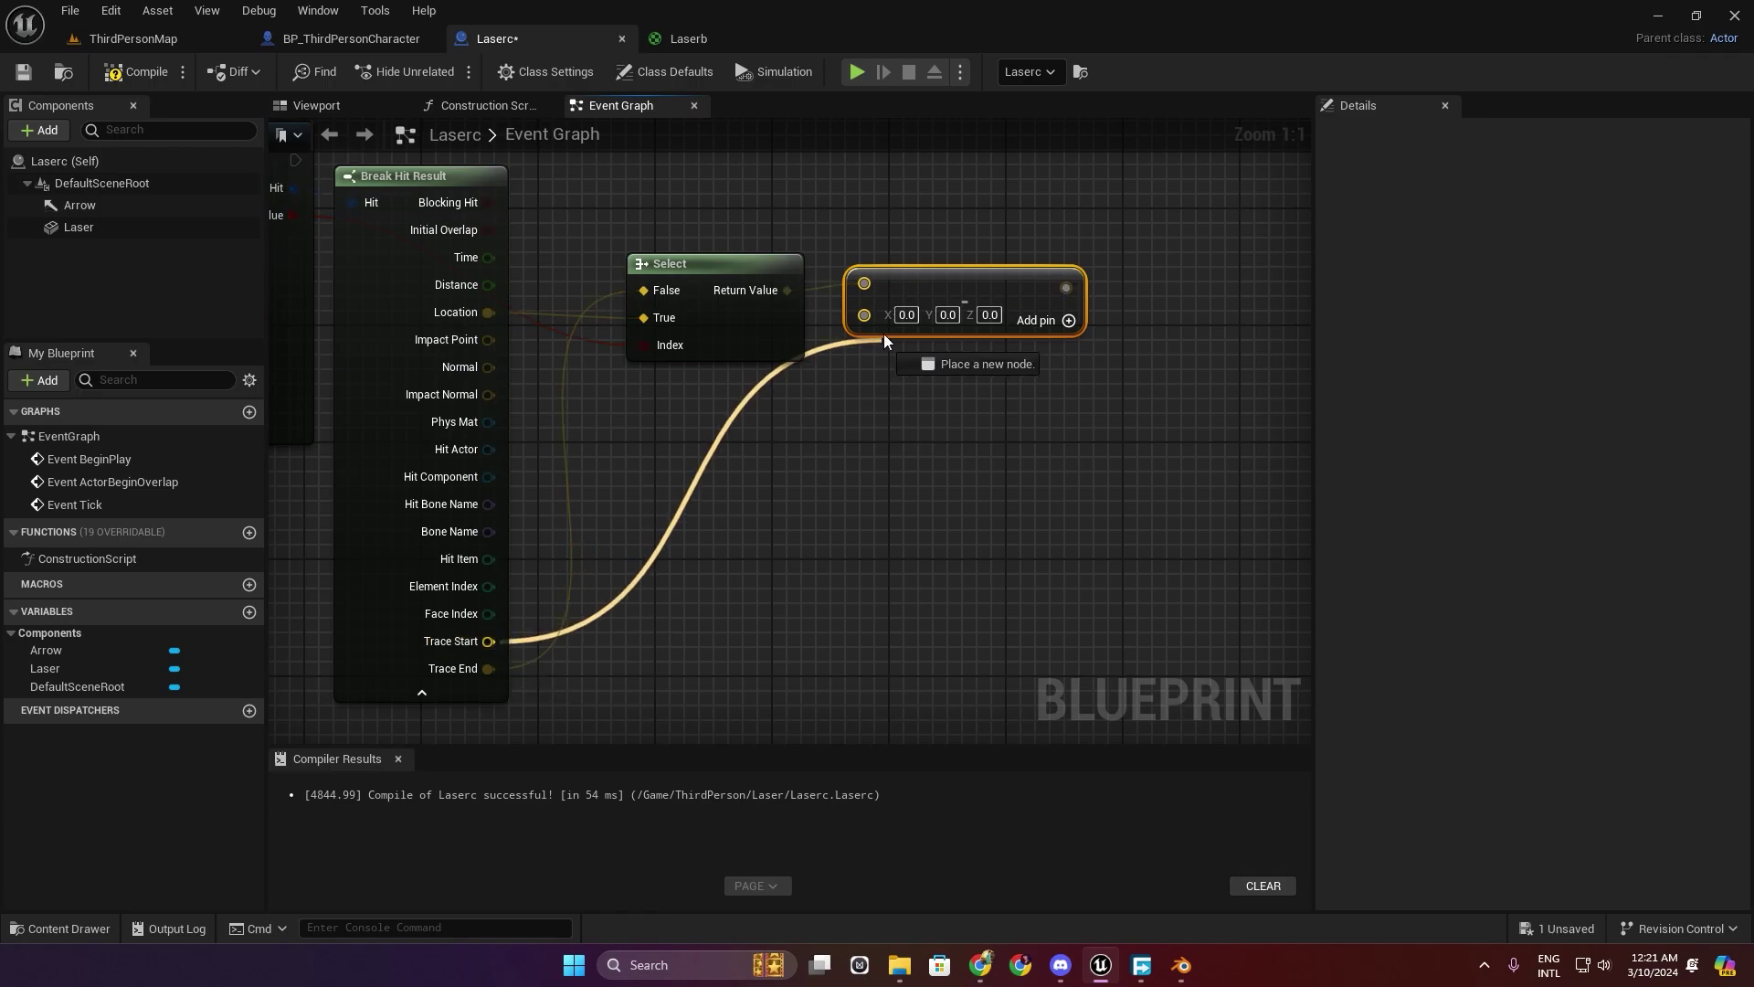
left_click_drag(488, 641, 865, 315)
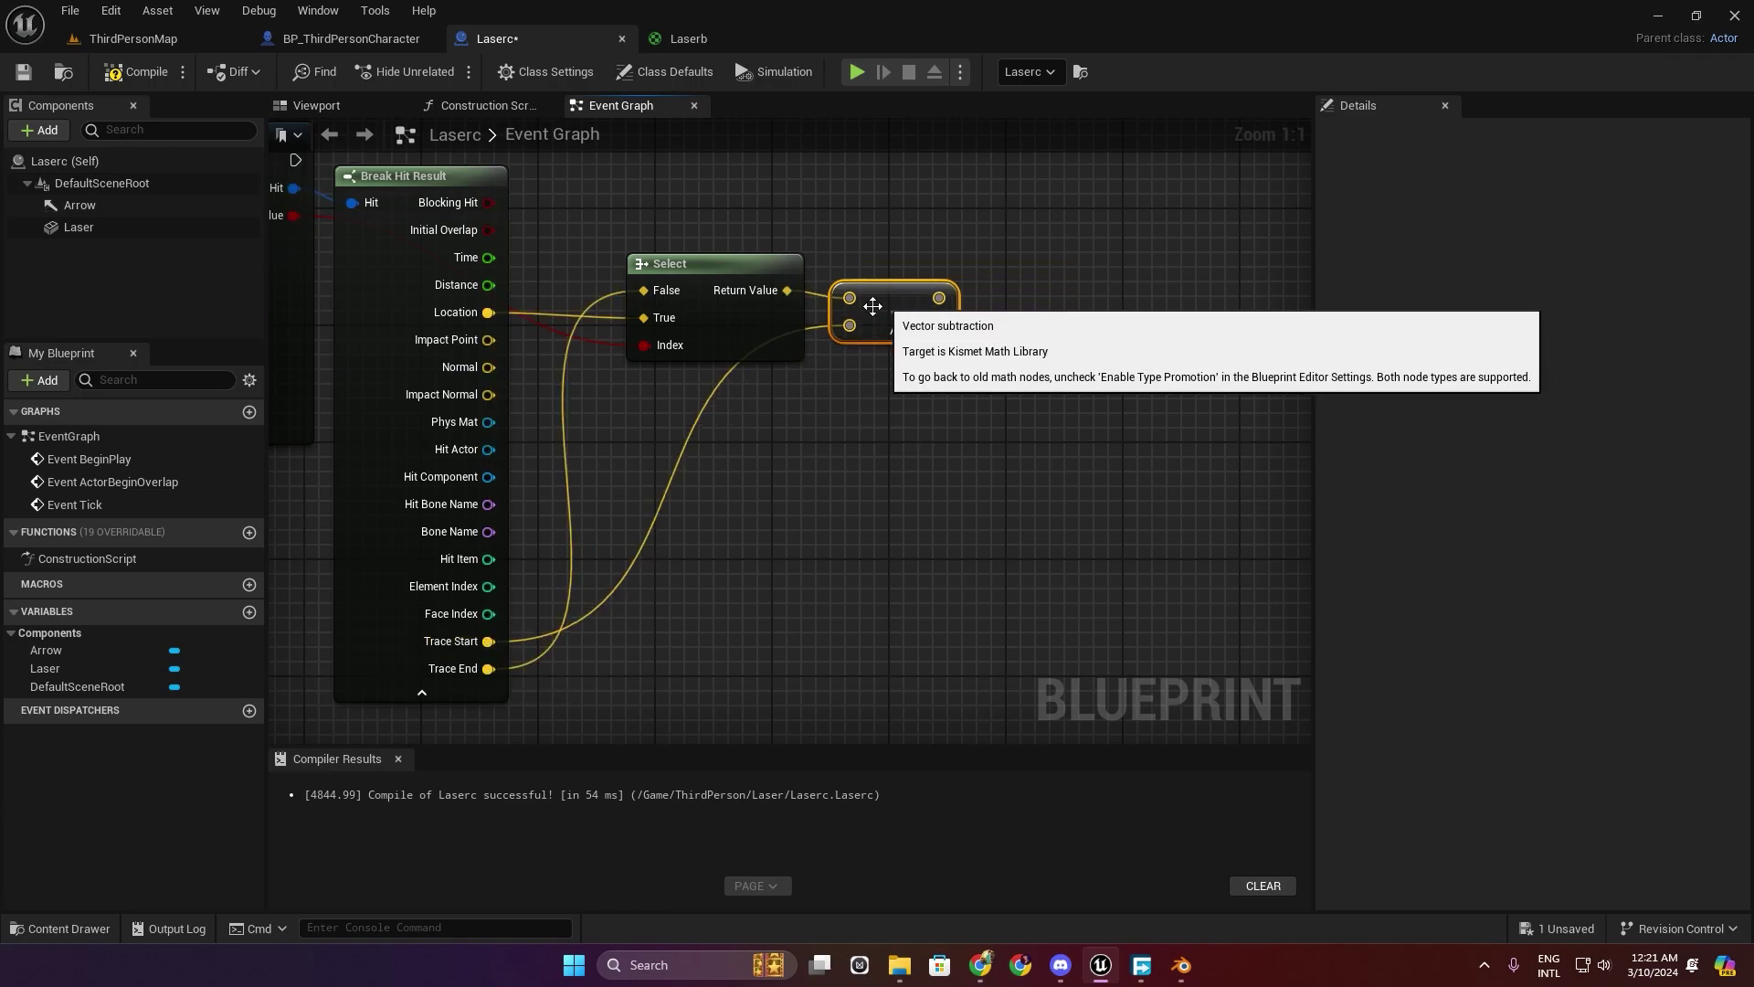
left_click(981, 965)
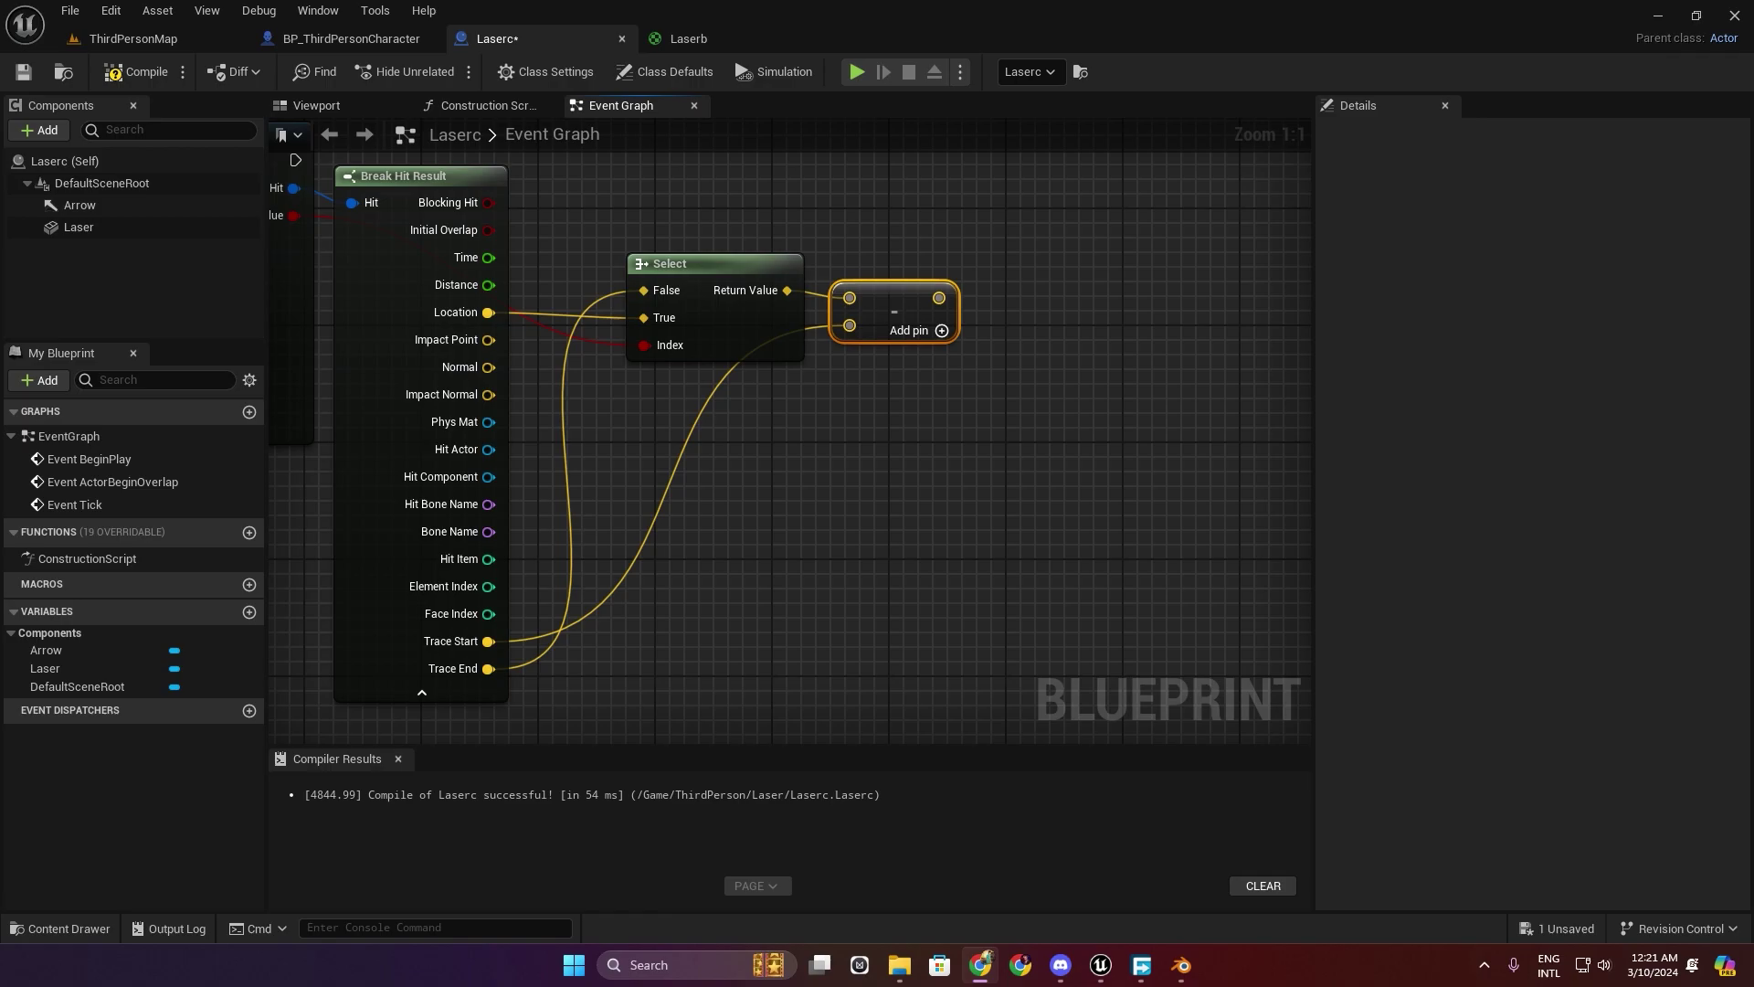
Collapse Break Hit Result and tidy the Select and Subtract nodes in the graph.
left_click(425, 689)
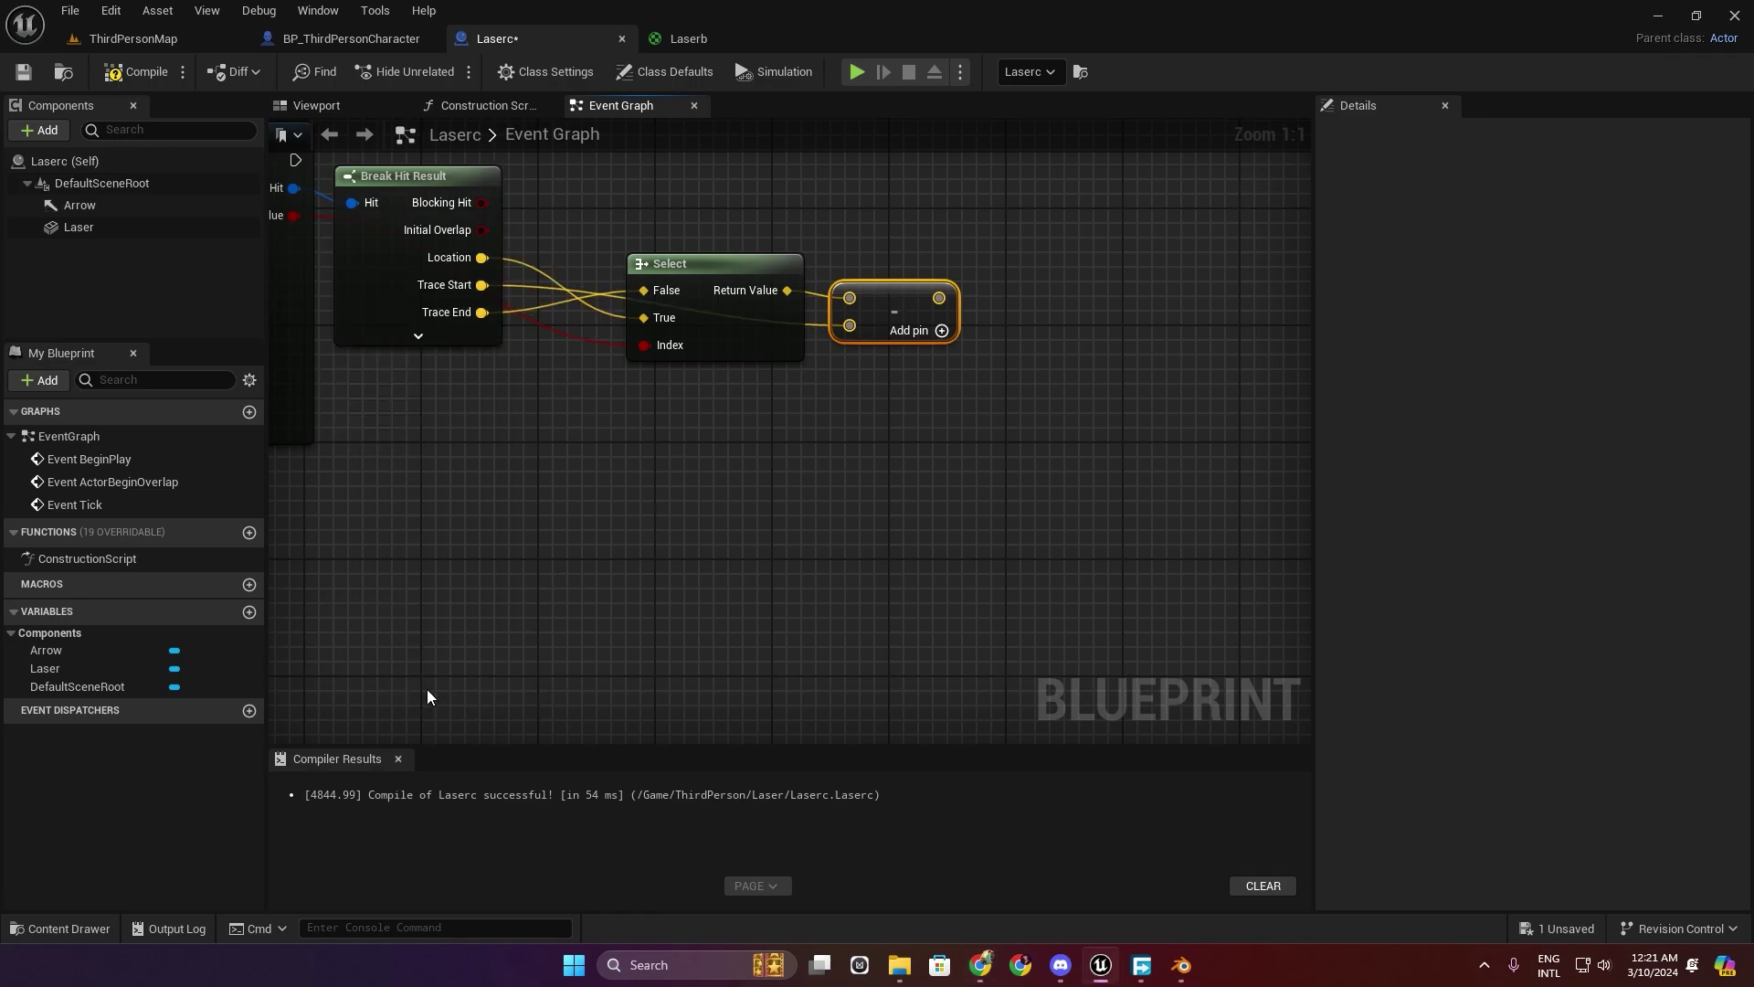
right_click_drag(715, 292, 683, 386)
left_click_drag(683, 386, 676, 385)
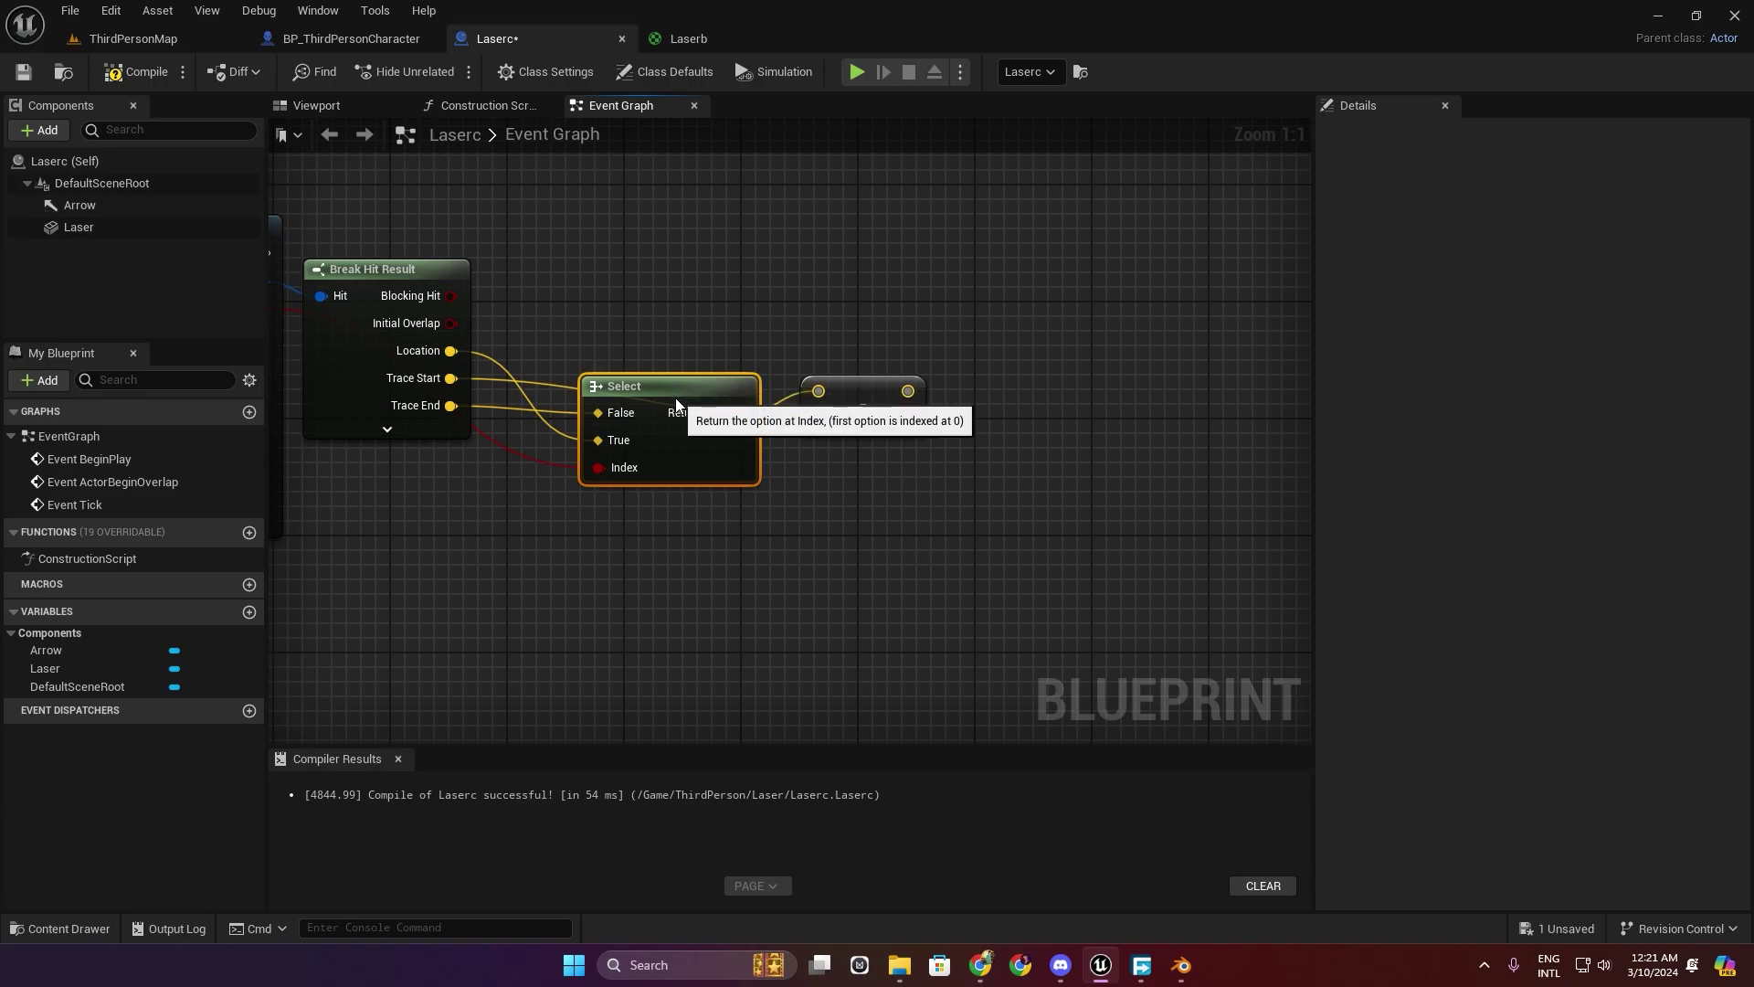
mouse_move(853, 395)
left_mouse_down()
mouse_move(854, 380)
mouse_move(841, 424)
left_mouse_up()
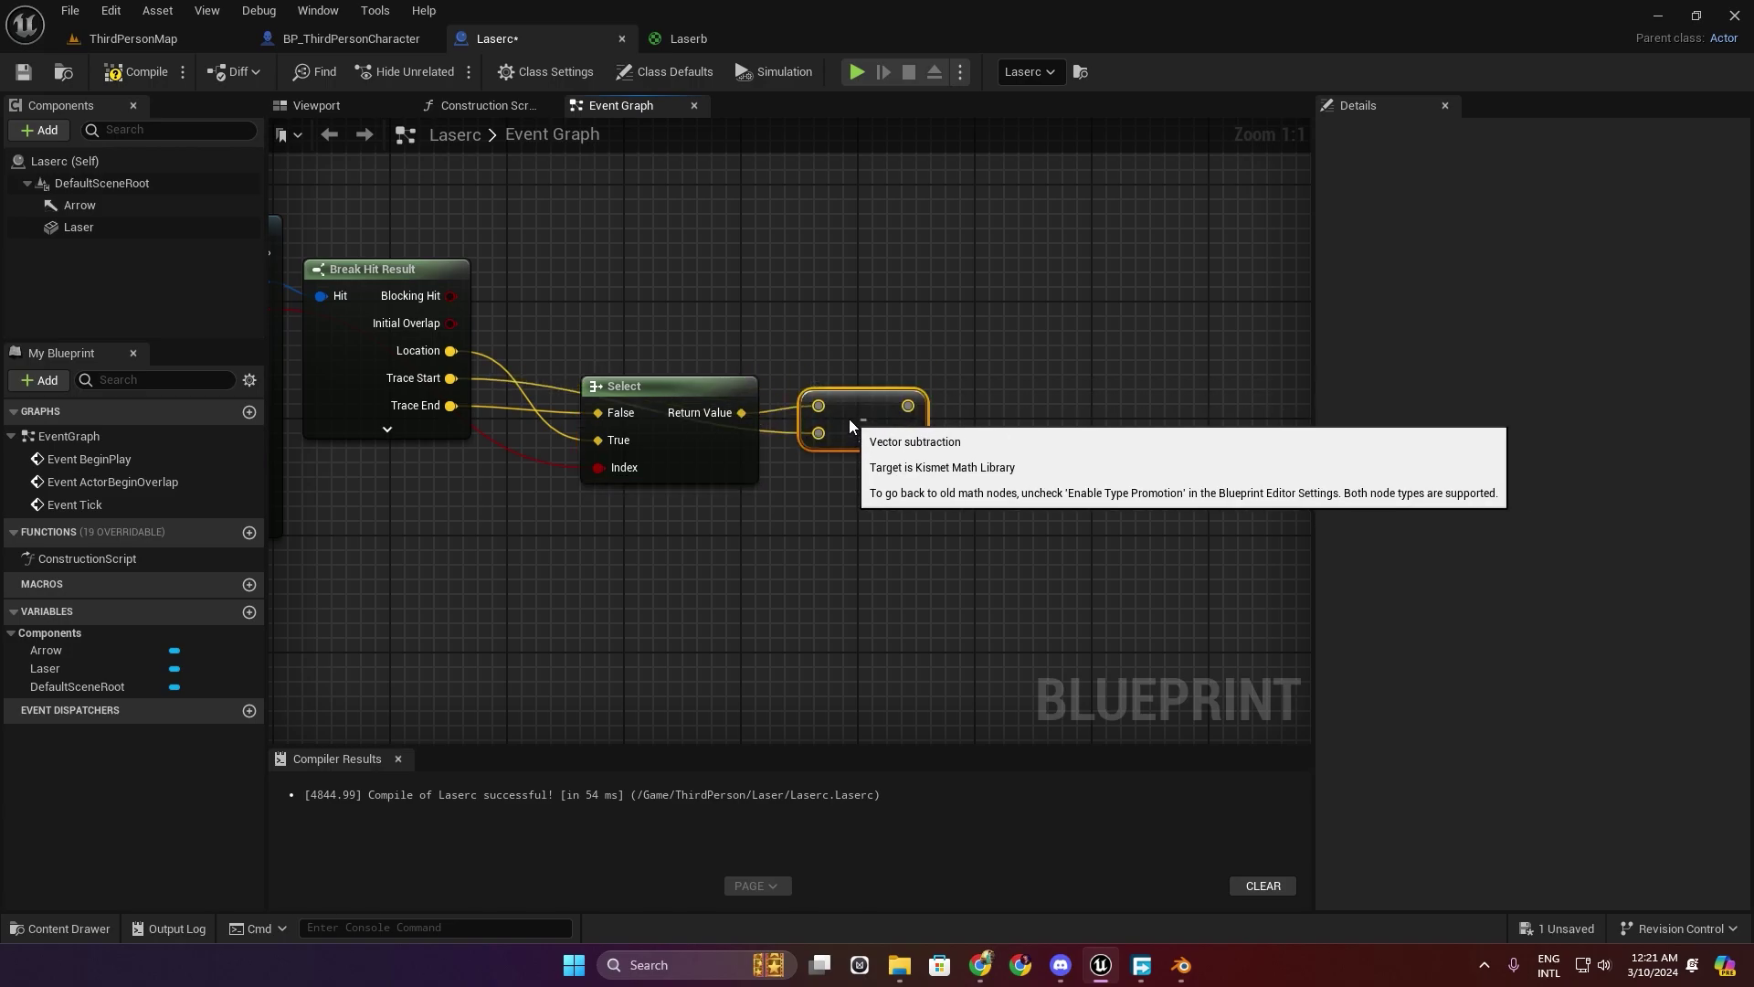
mouse_move(674, 330)
left_mouse_down()
mouse_move(846, 430)
mouse_move(835, 414)
left_mouse_up()
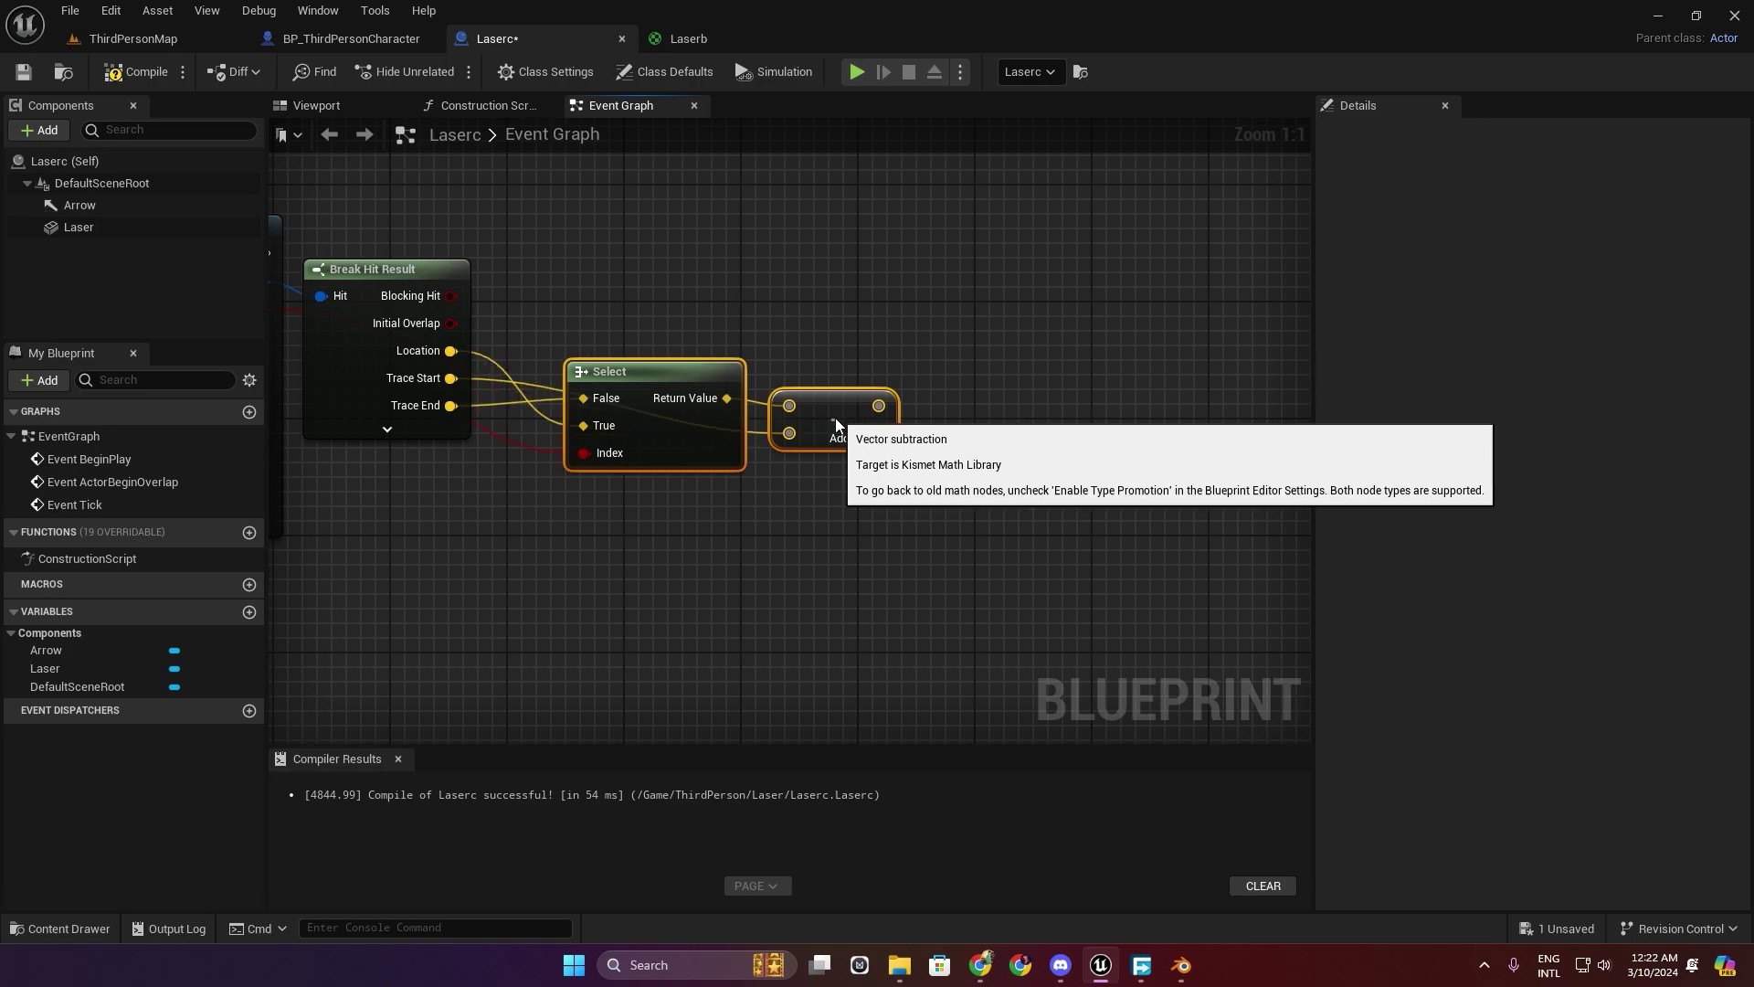
left_click_drag(836, 415, 832, 359)
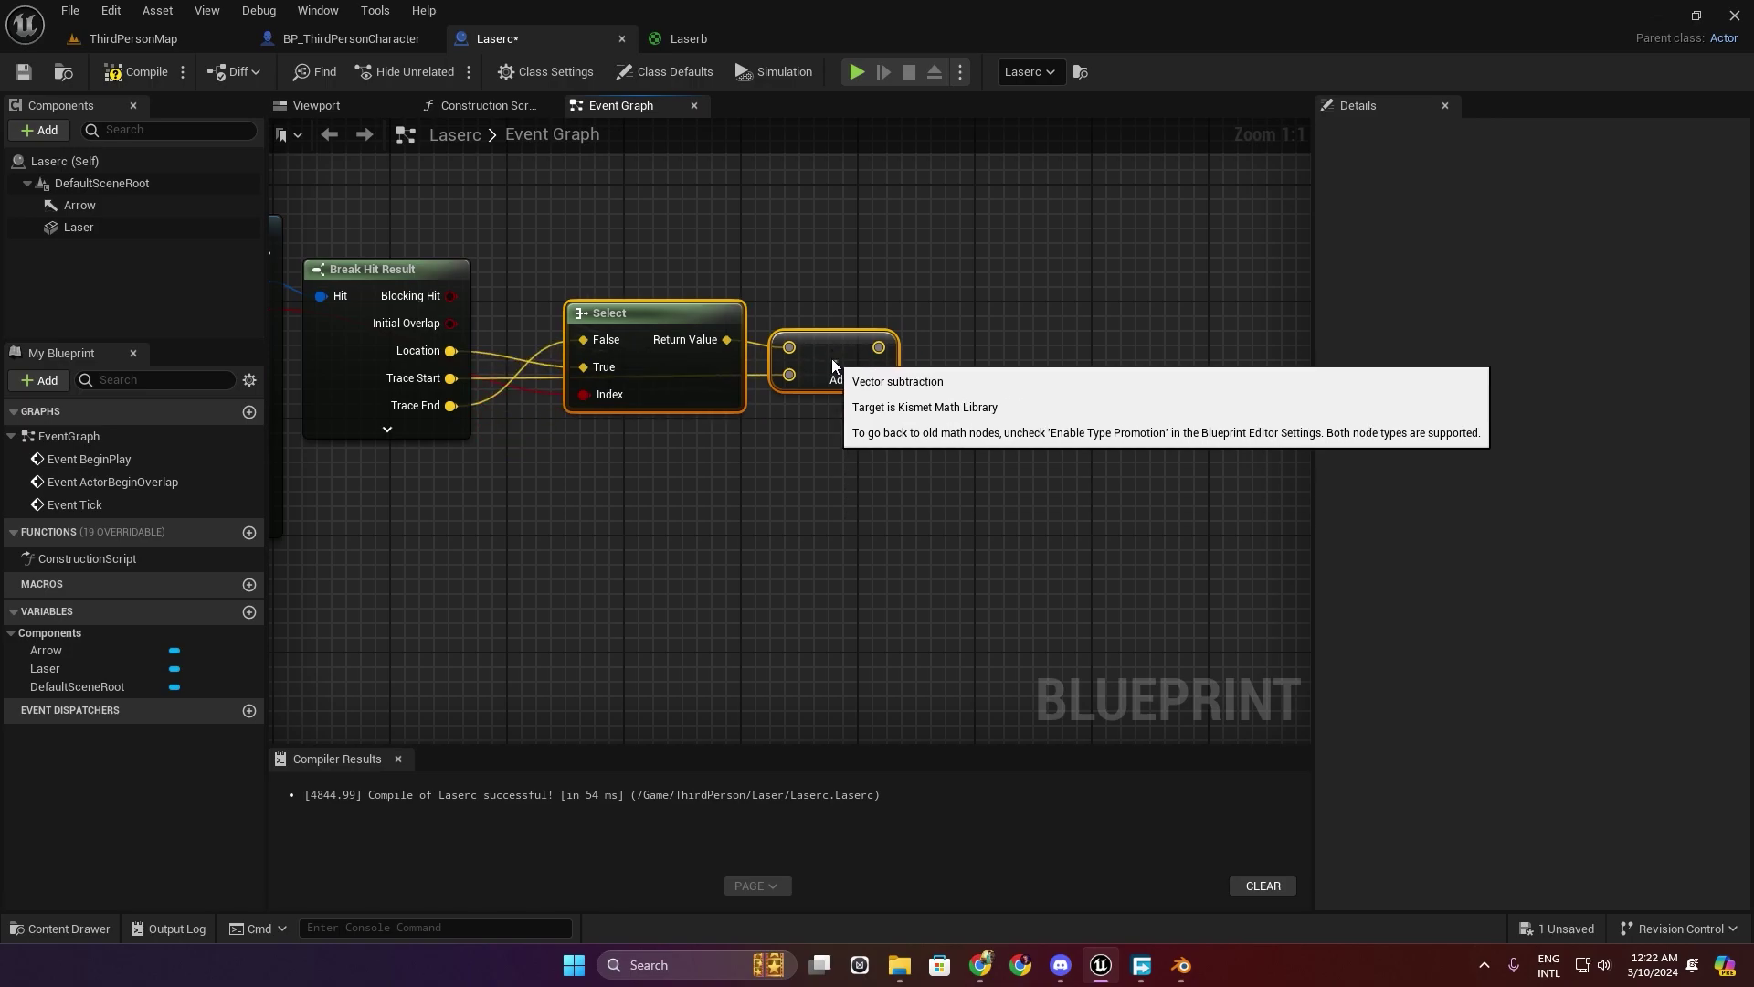
left_click(768, 473)
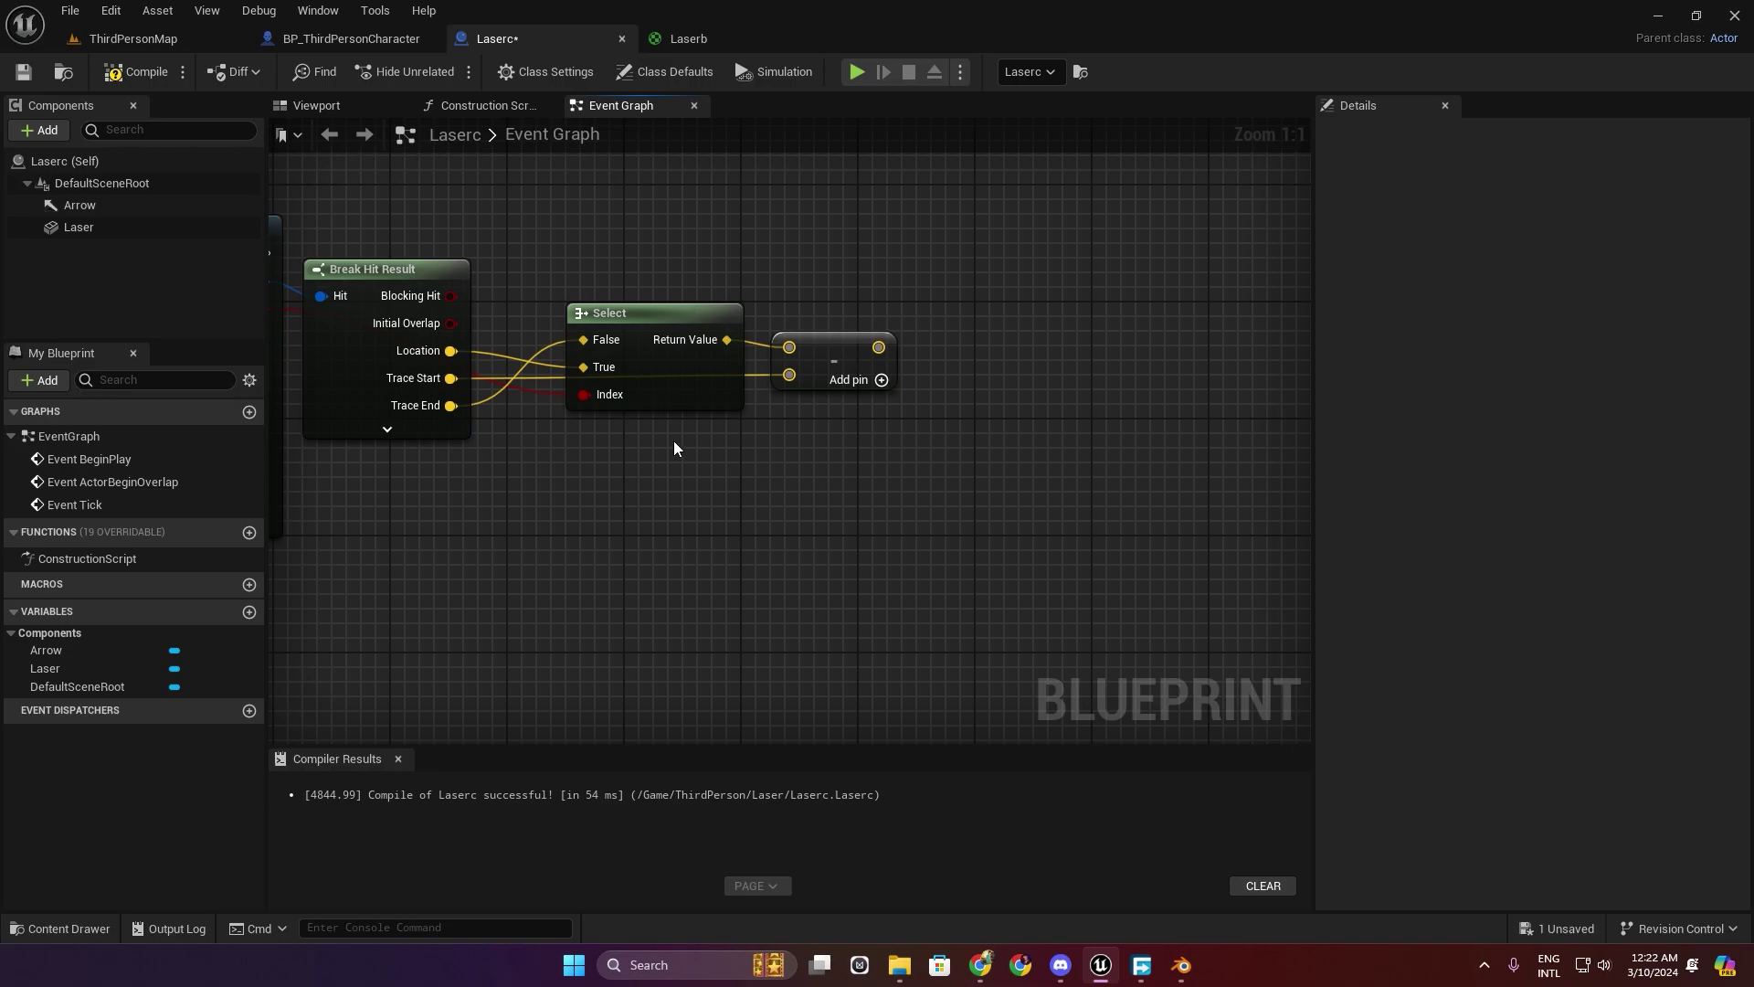
right_click_drag(672, 441, 611, 485)
Feed the subtraction result into a Vector Length node.
right_click_drag(1058, 493, 795, 525)
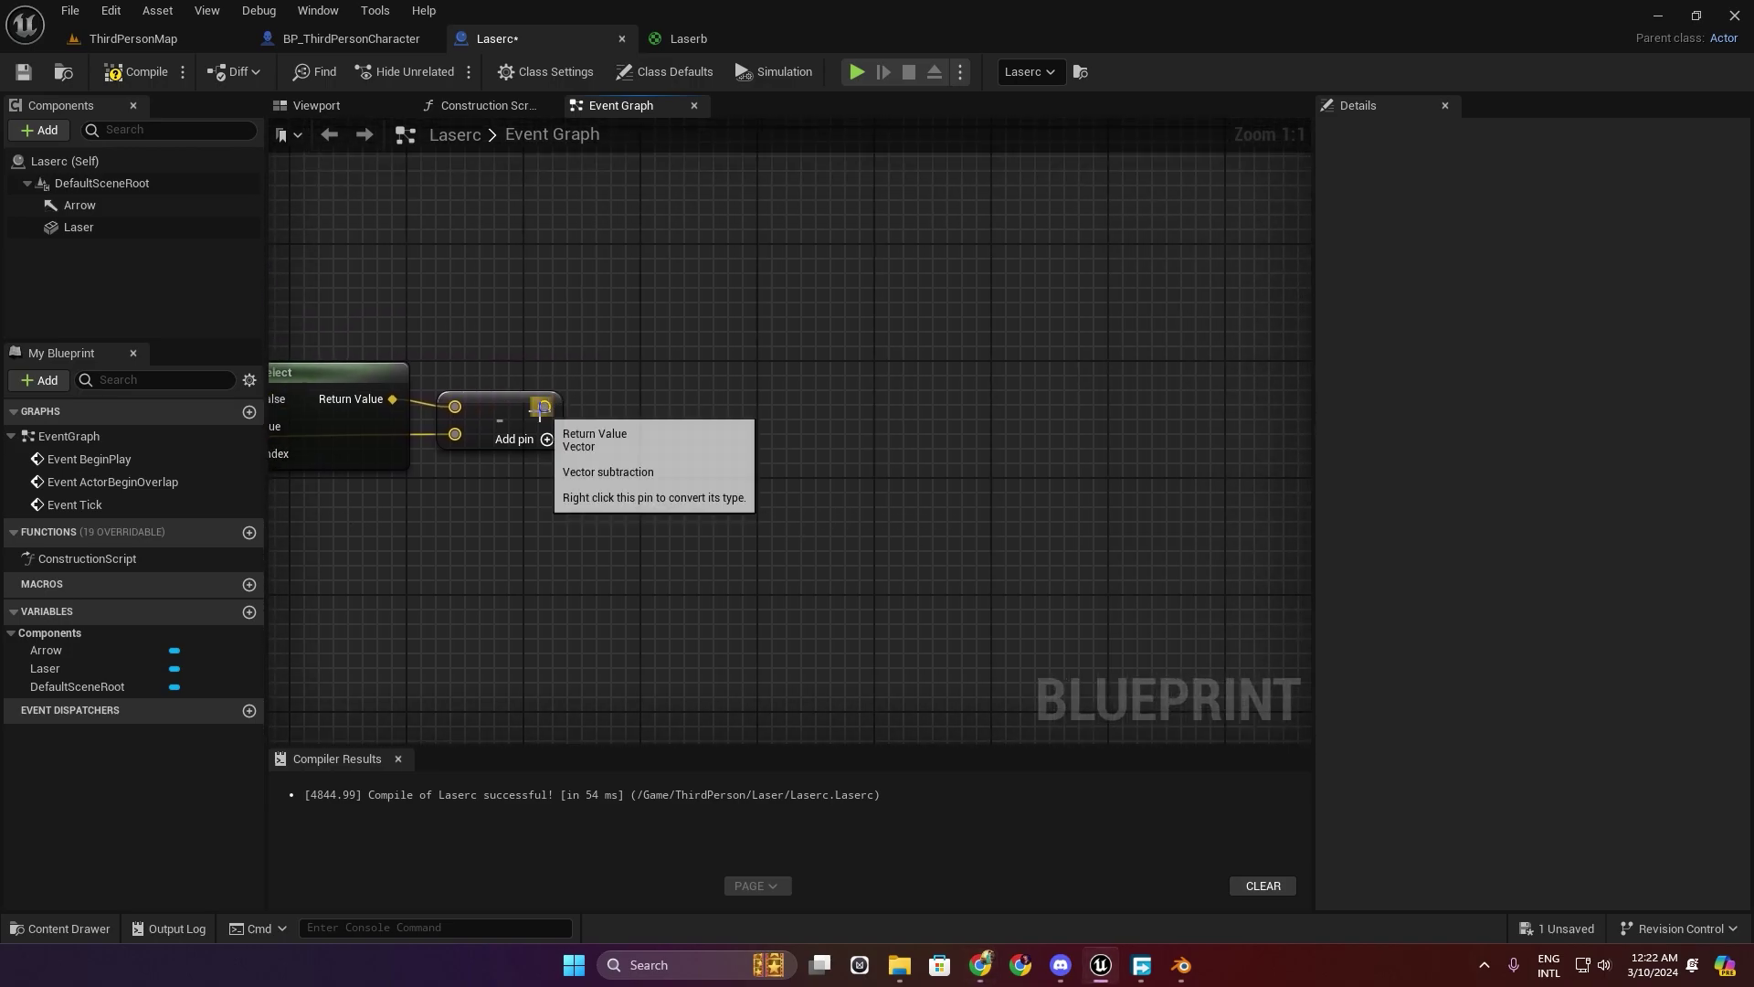
left_click_drag(543, 406, 704, 409)
type("vector le")
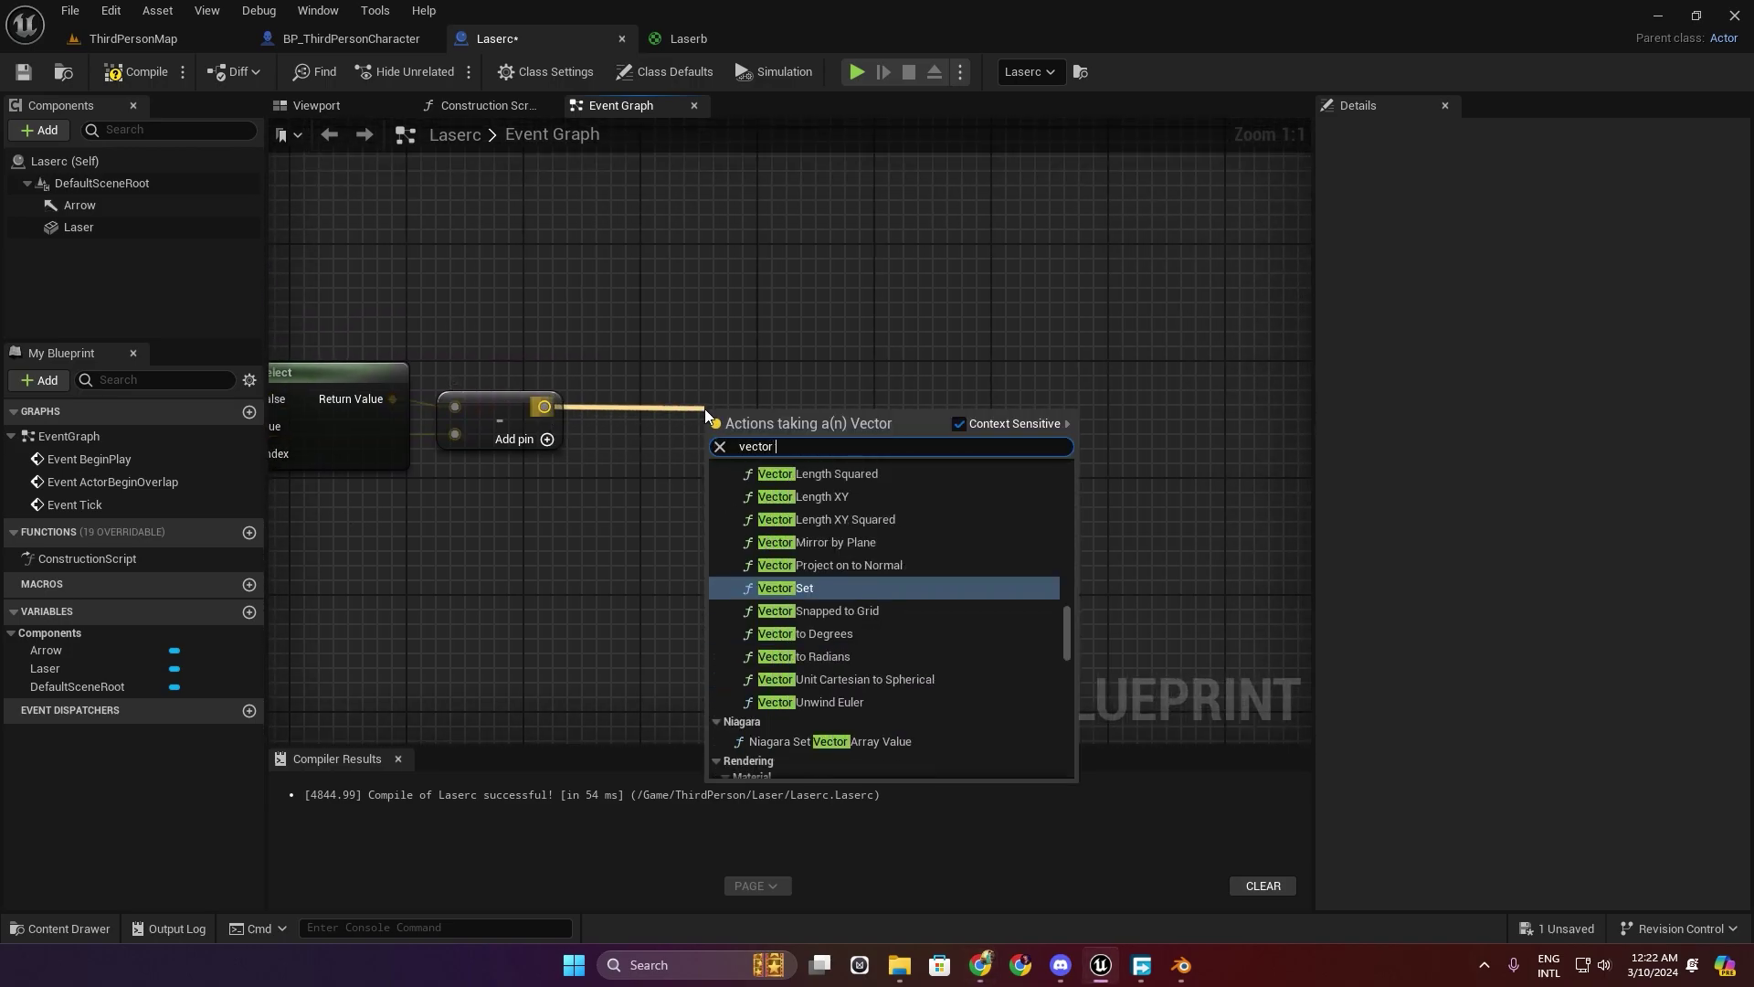
left_click(774, 525)
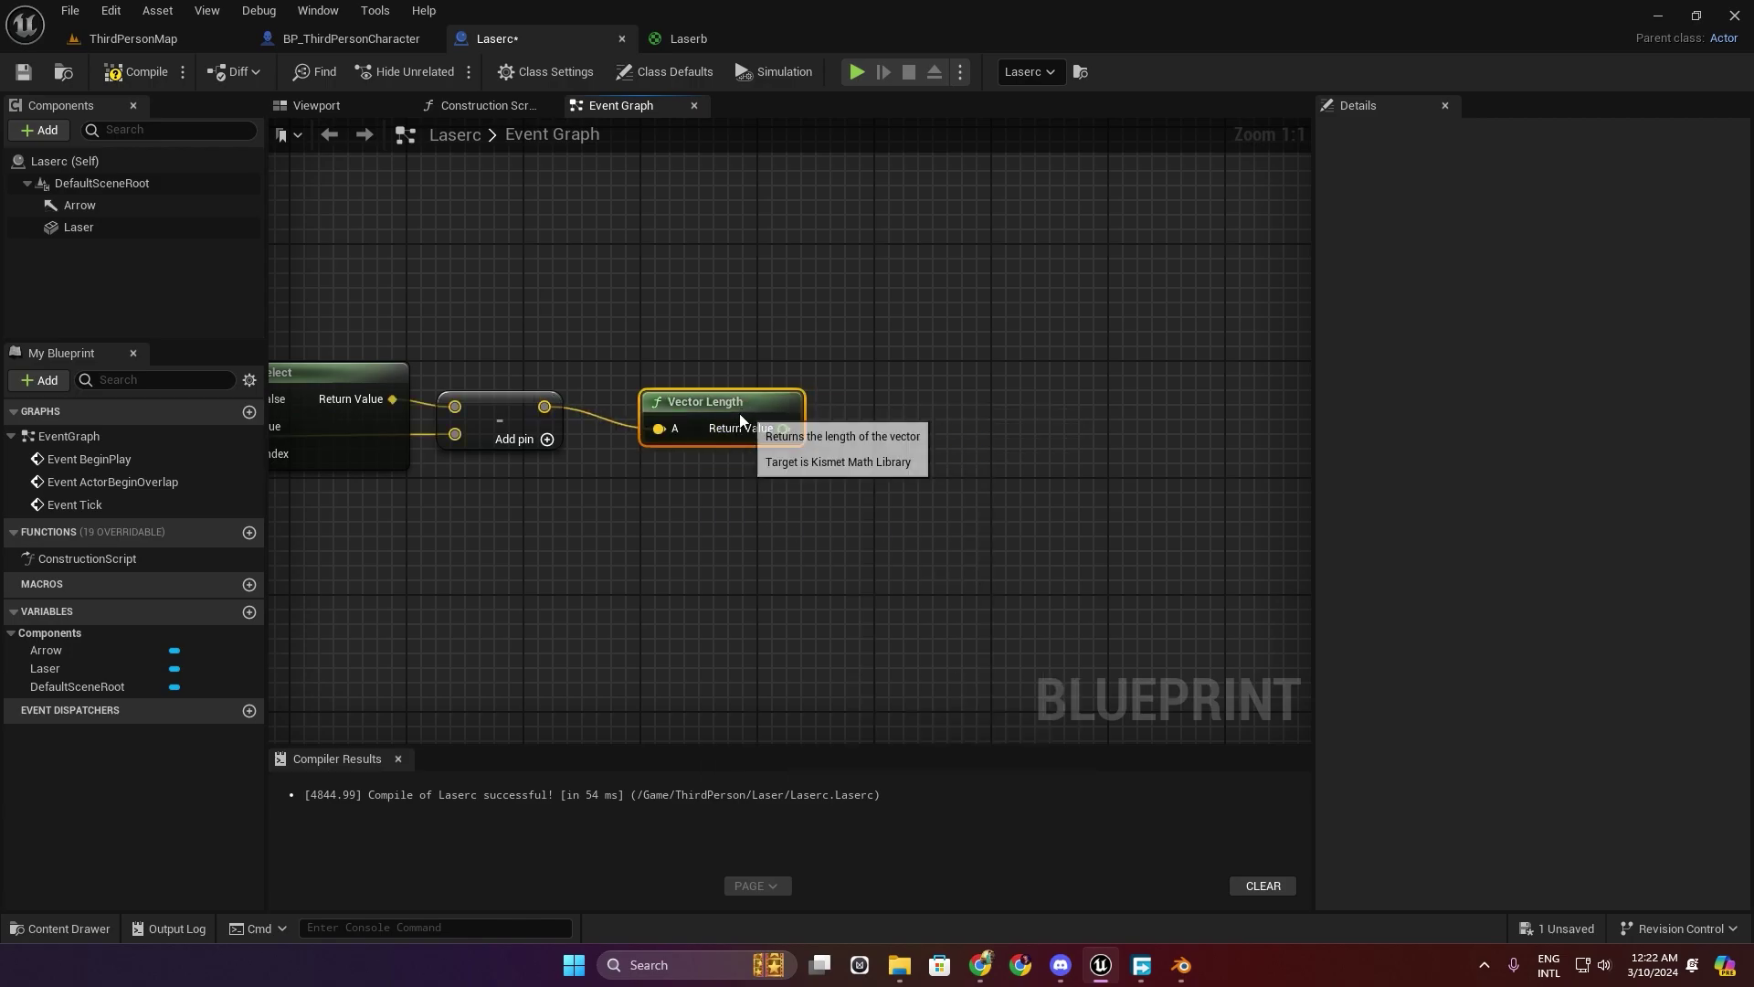
Divide the vector length by 2000 with a Divide node.
left_click_drag(796, 408, 810, 399)
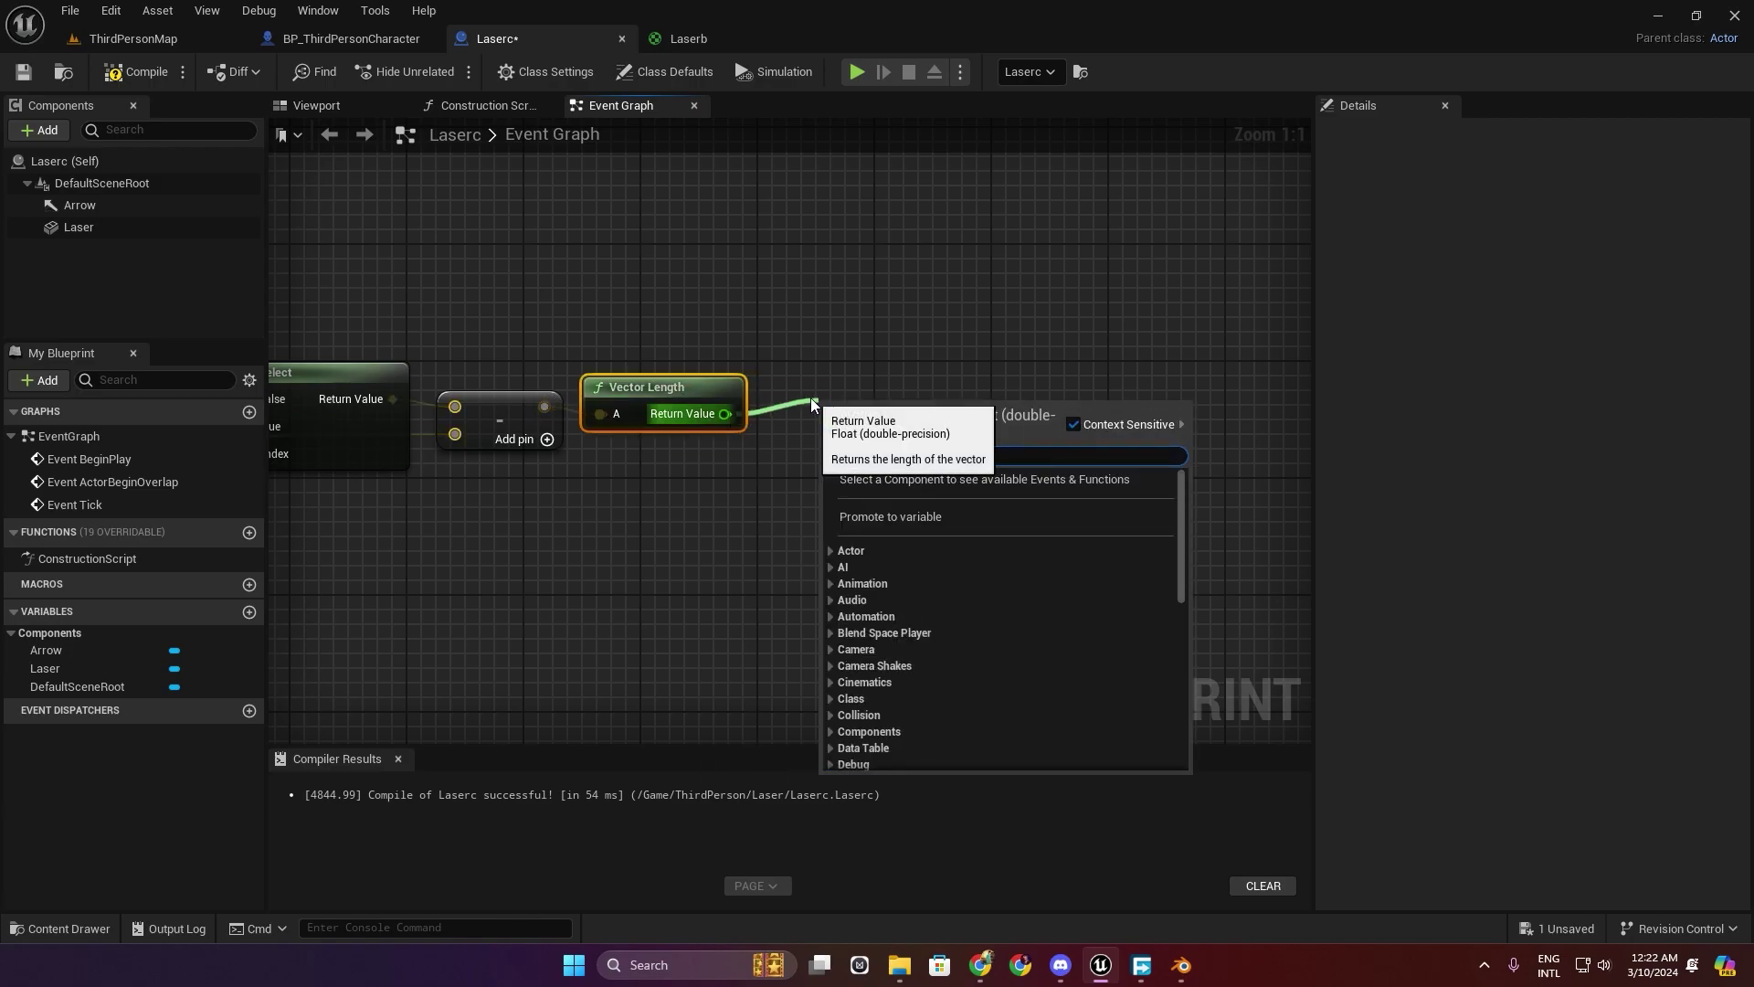
type("/")
left_click(872, 519)
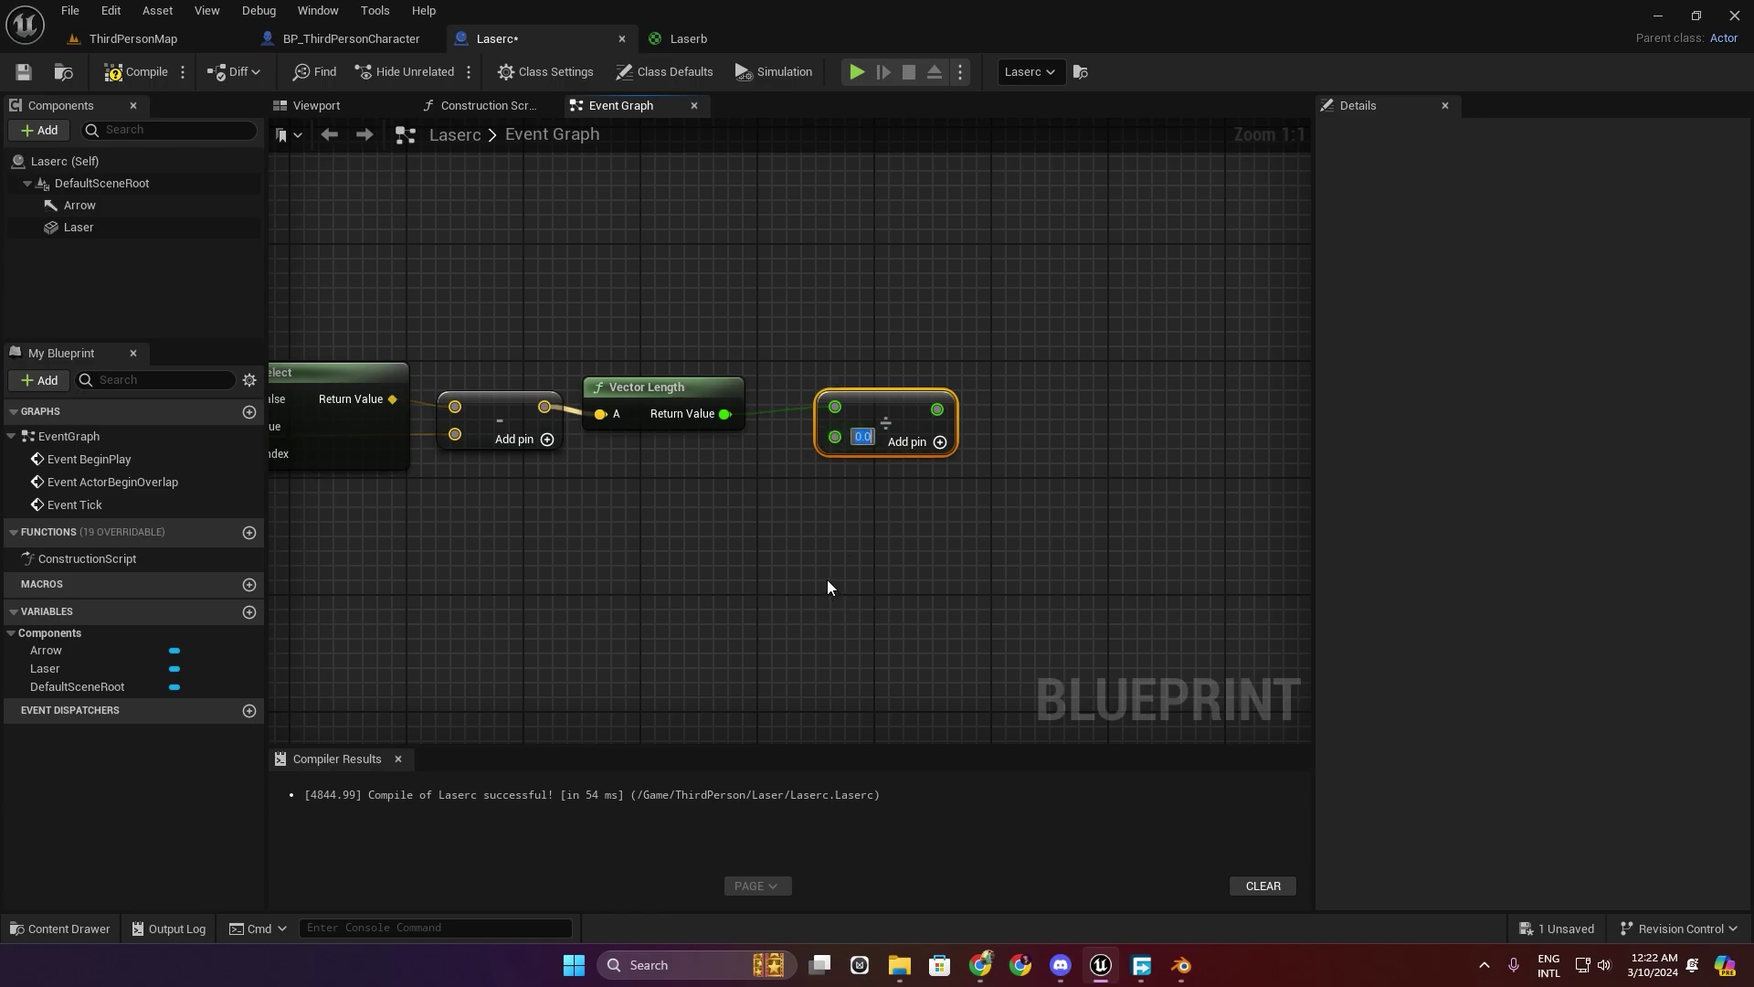
type("2000")
left_click(1124, 444)
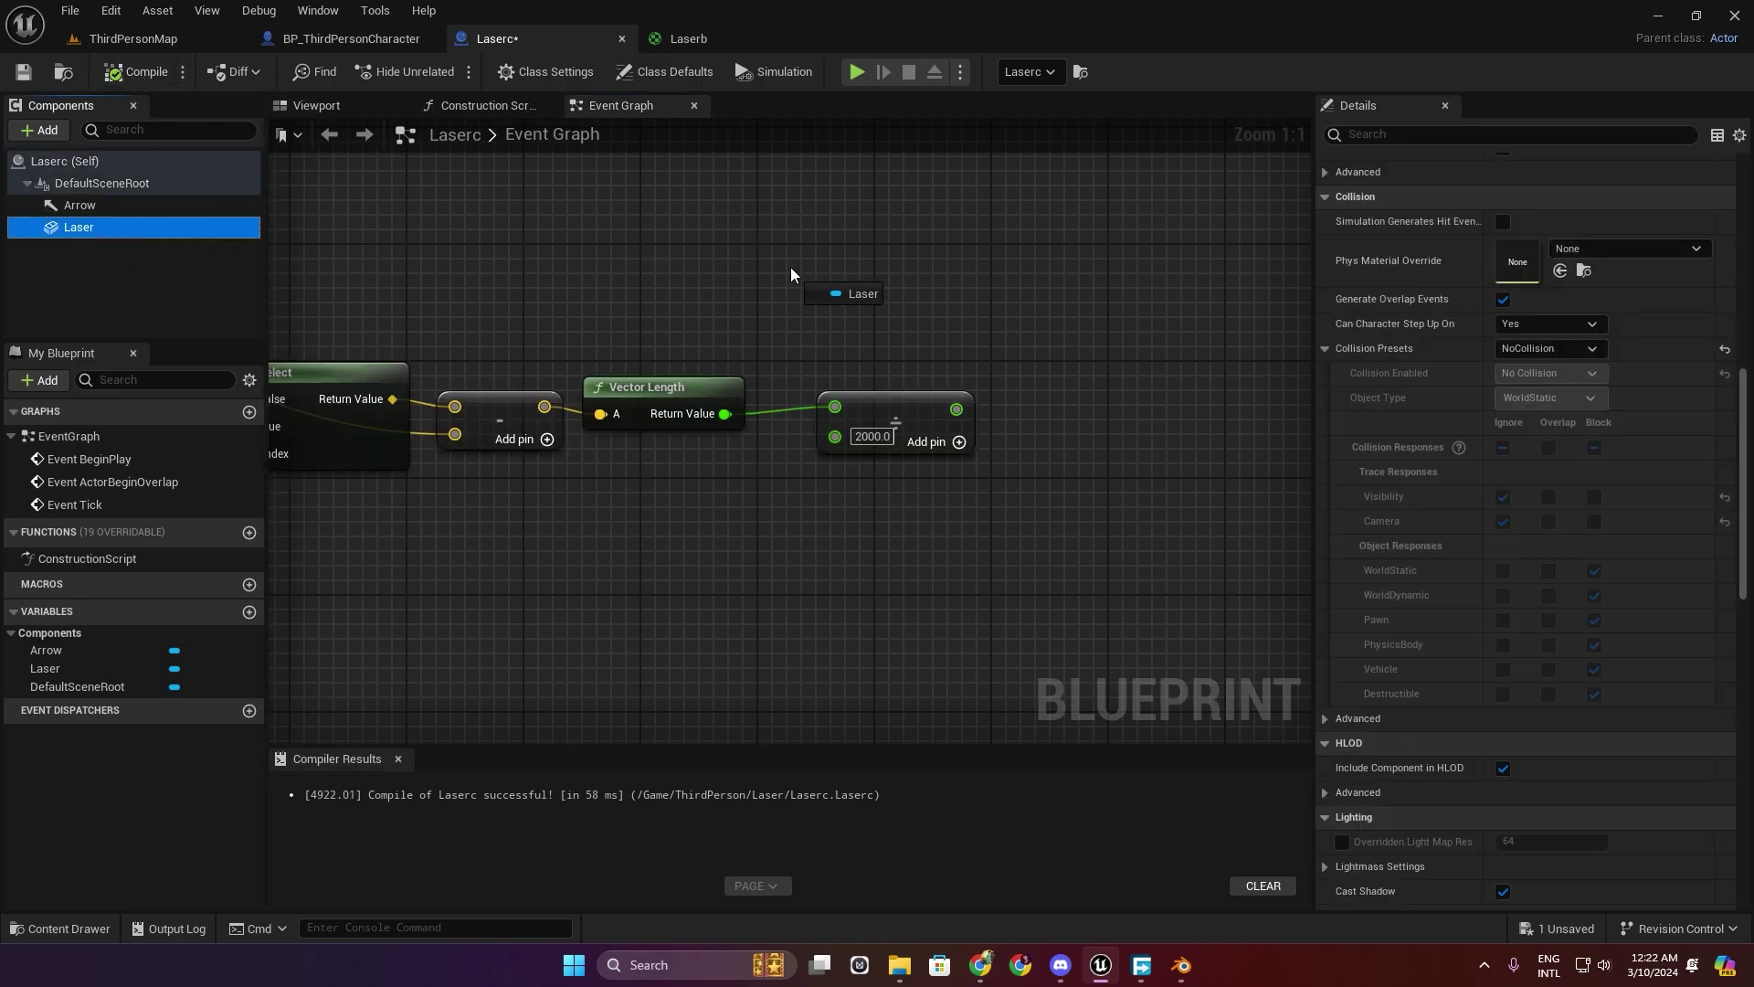
Add a Set Relative Scale 3D node targeting Laser, with its New Scale pin split.
left_click_drag(79, 227, 827, 302)
right_click_drag(1024, 352, 704, 425)
left_click_drag(606, 378, 748, 369)
type("set rela")
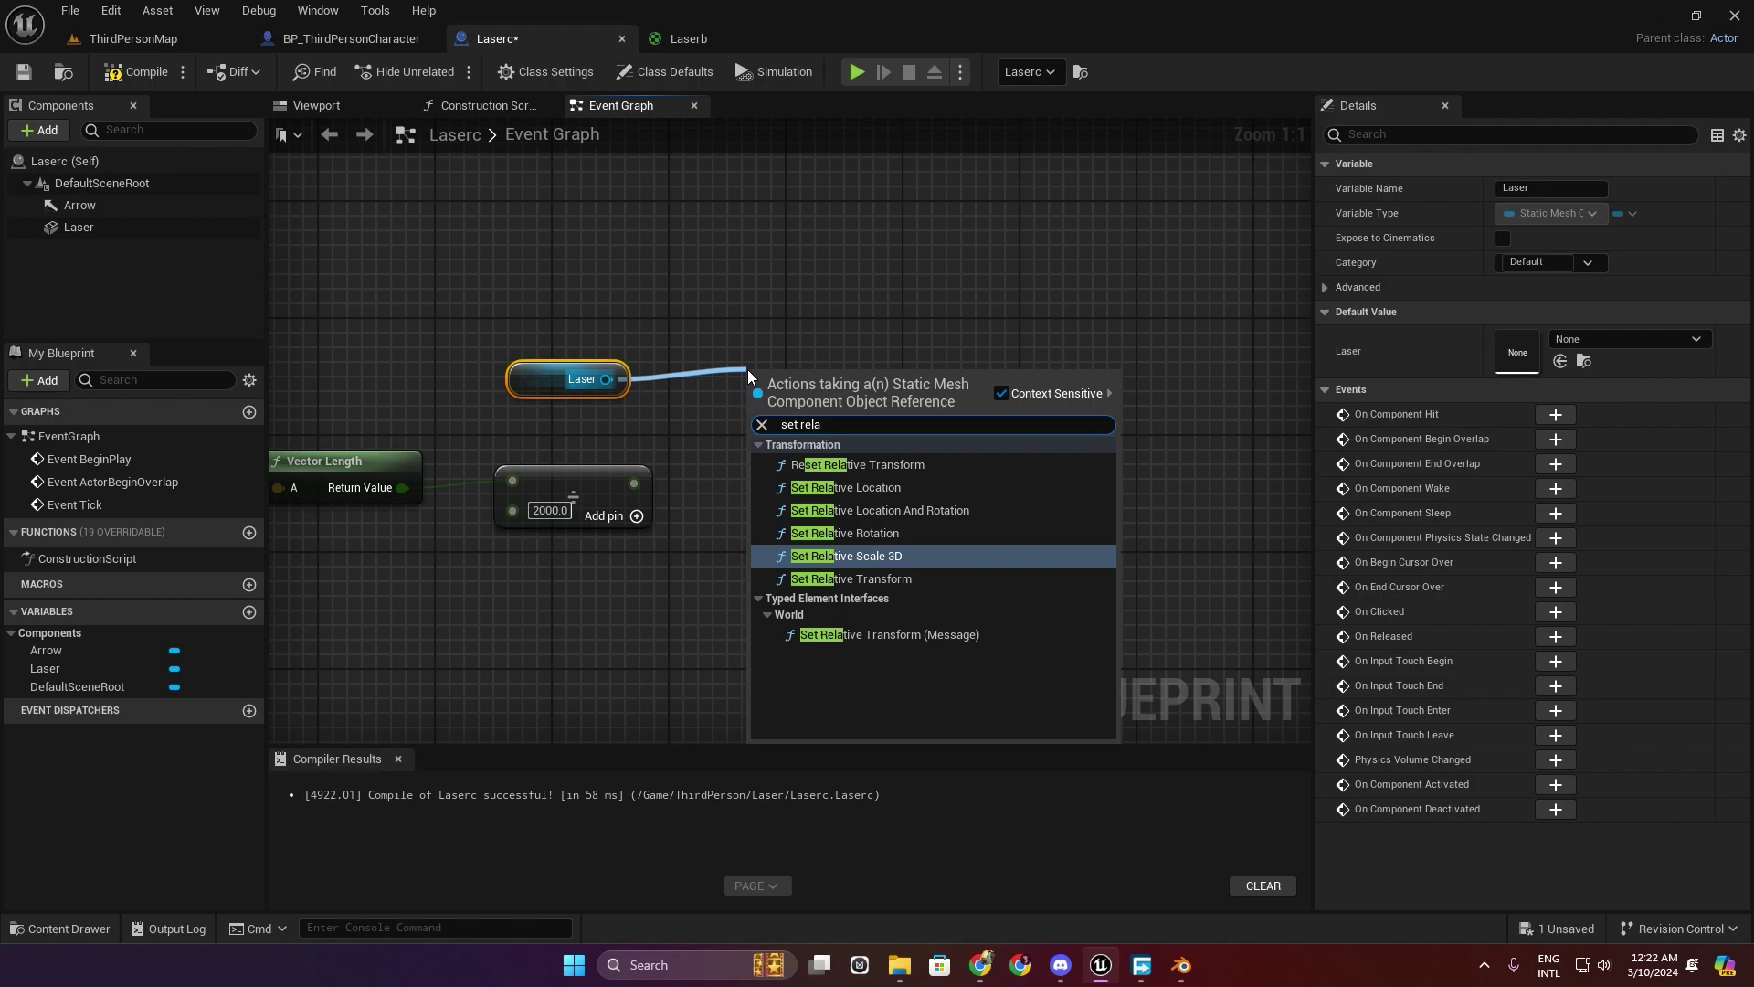
left_click(799, 556)
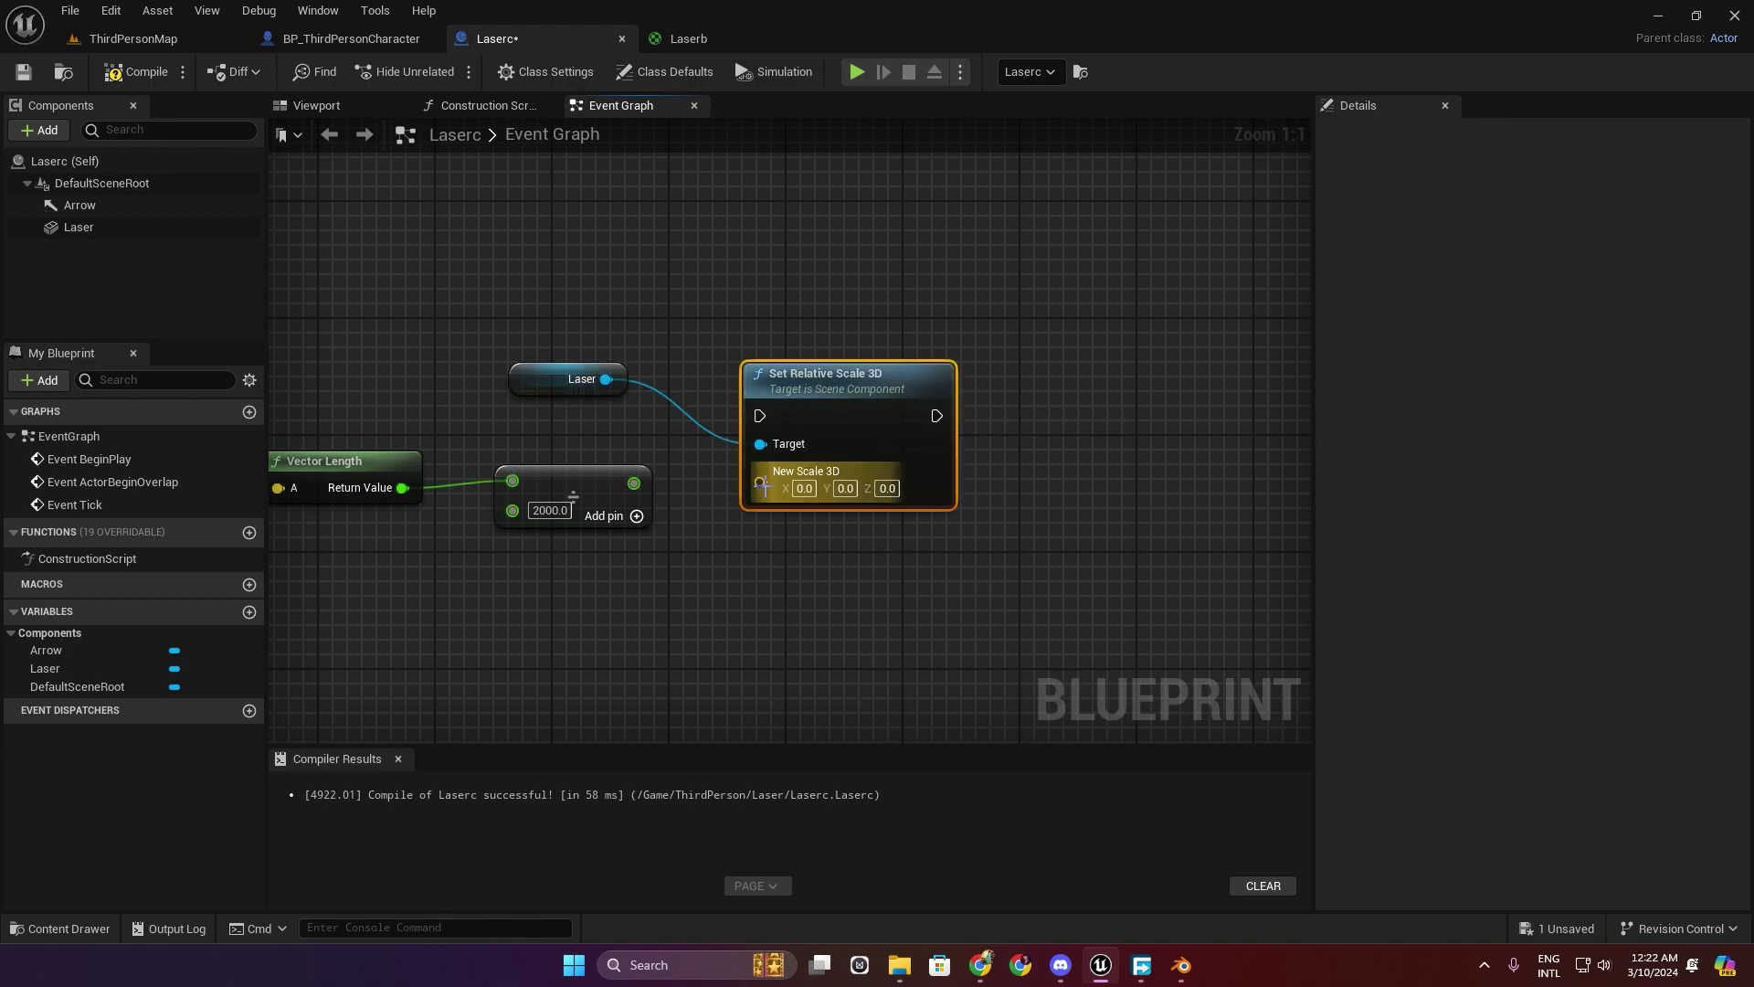
right_click(763, 486)
left_click(784, 525)
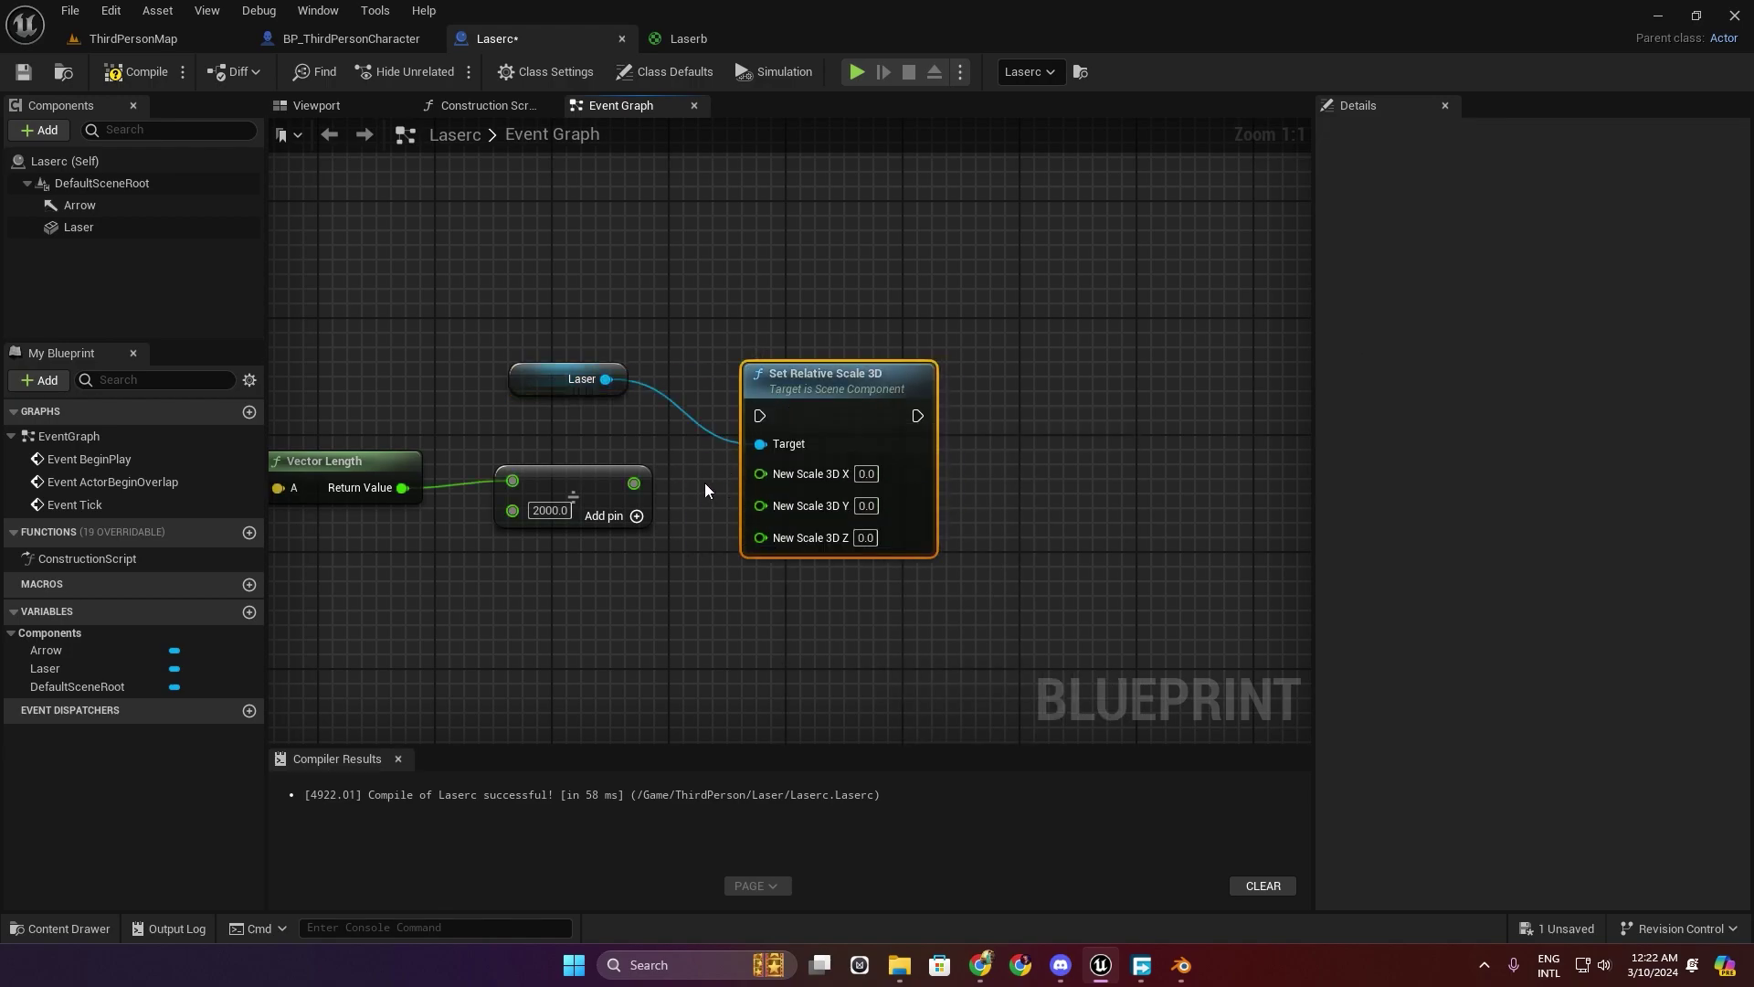
Set the scale's Y and Z to 0.2 and wire the Divide result into X.
left_click(129, 77)
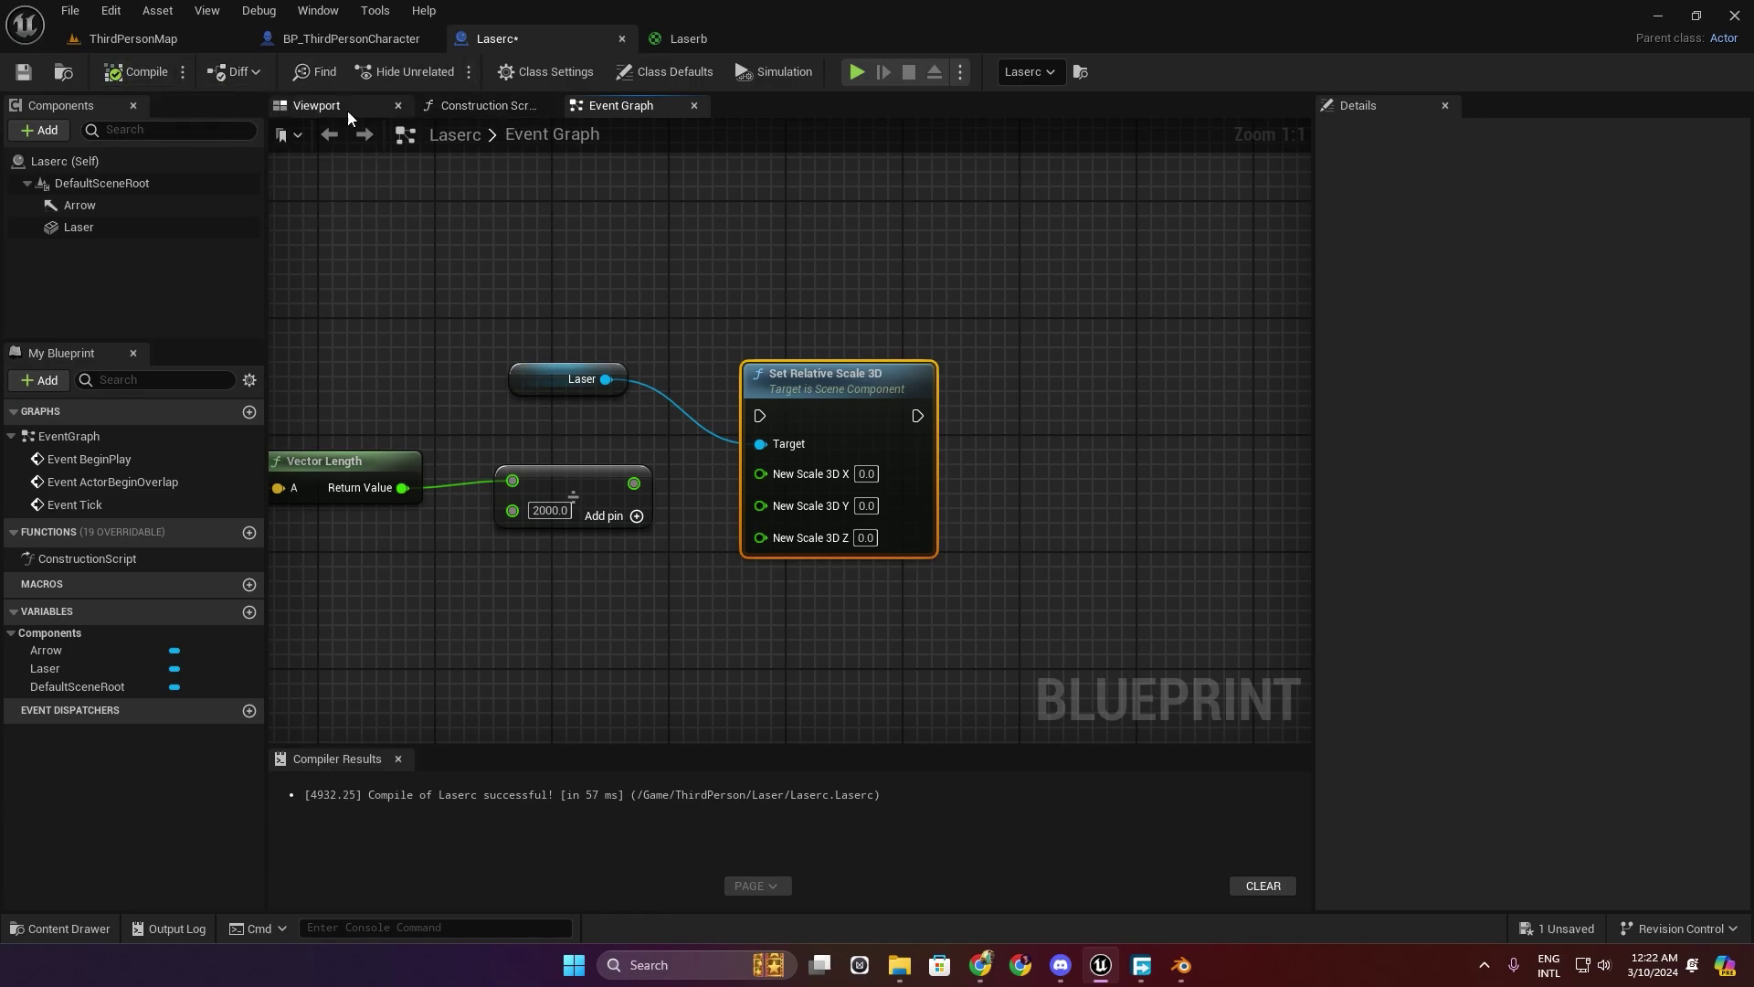
left_click(85, 228)
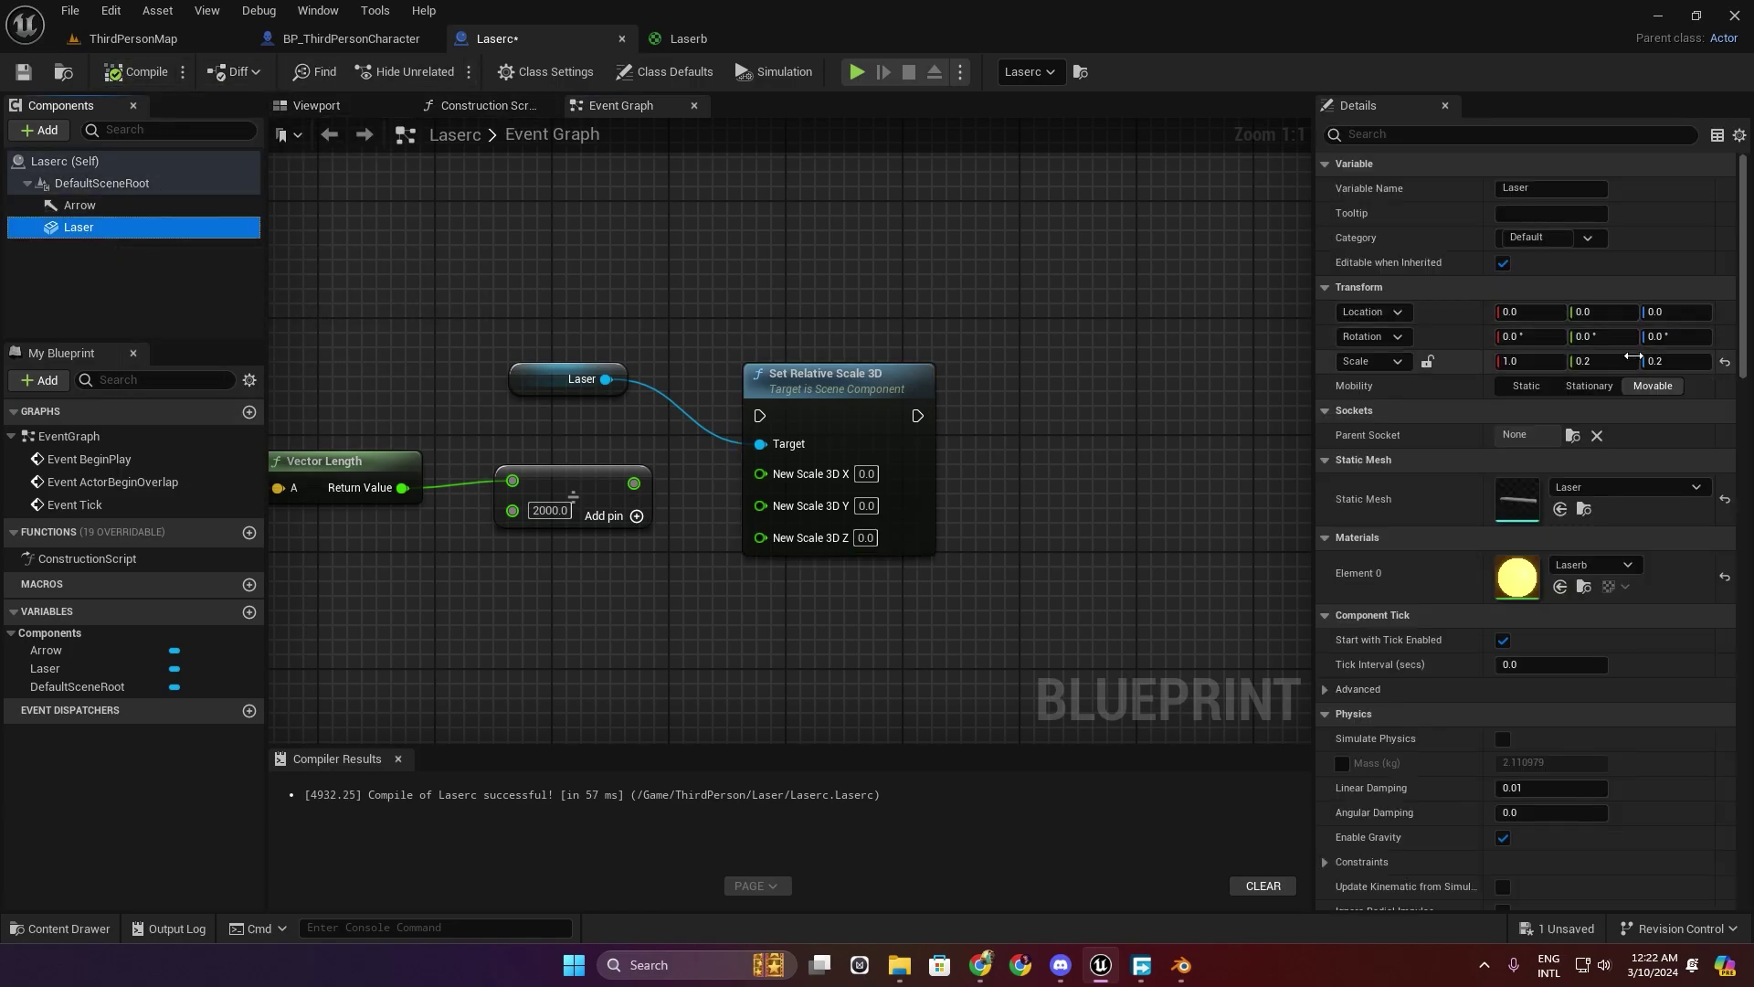
left_click(1633, 360)
type("0.2")
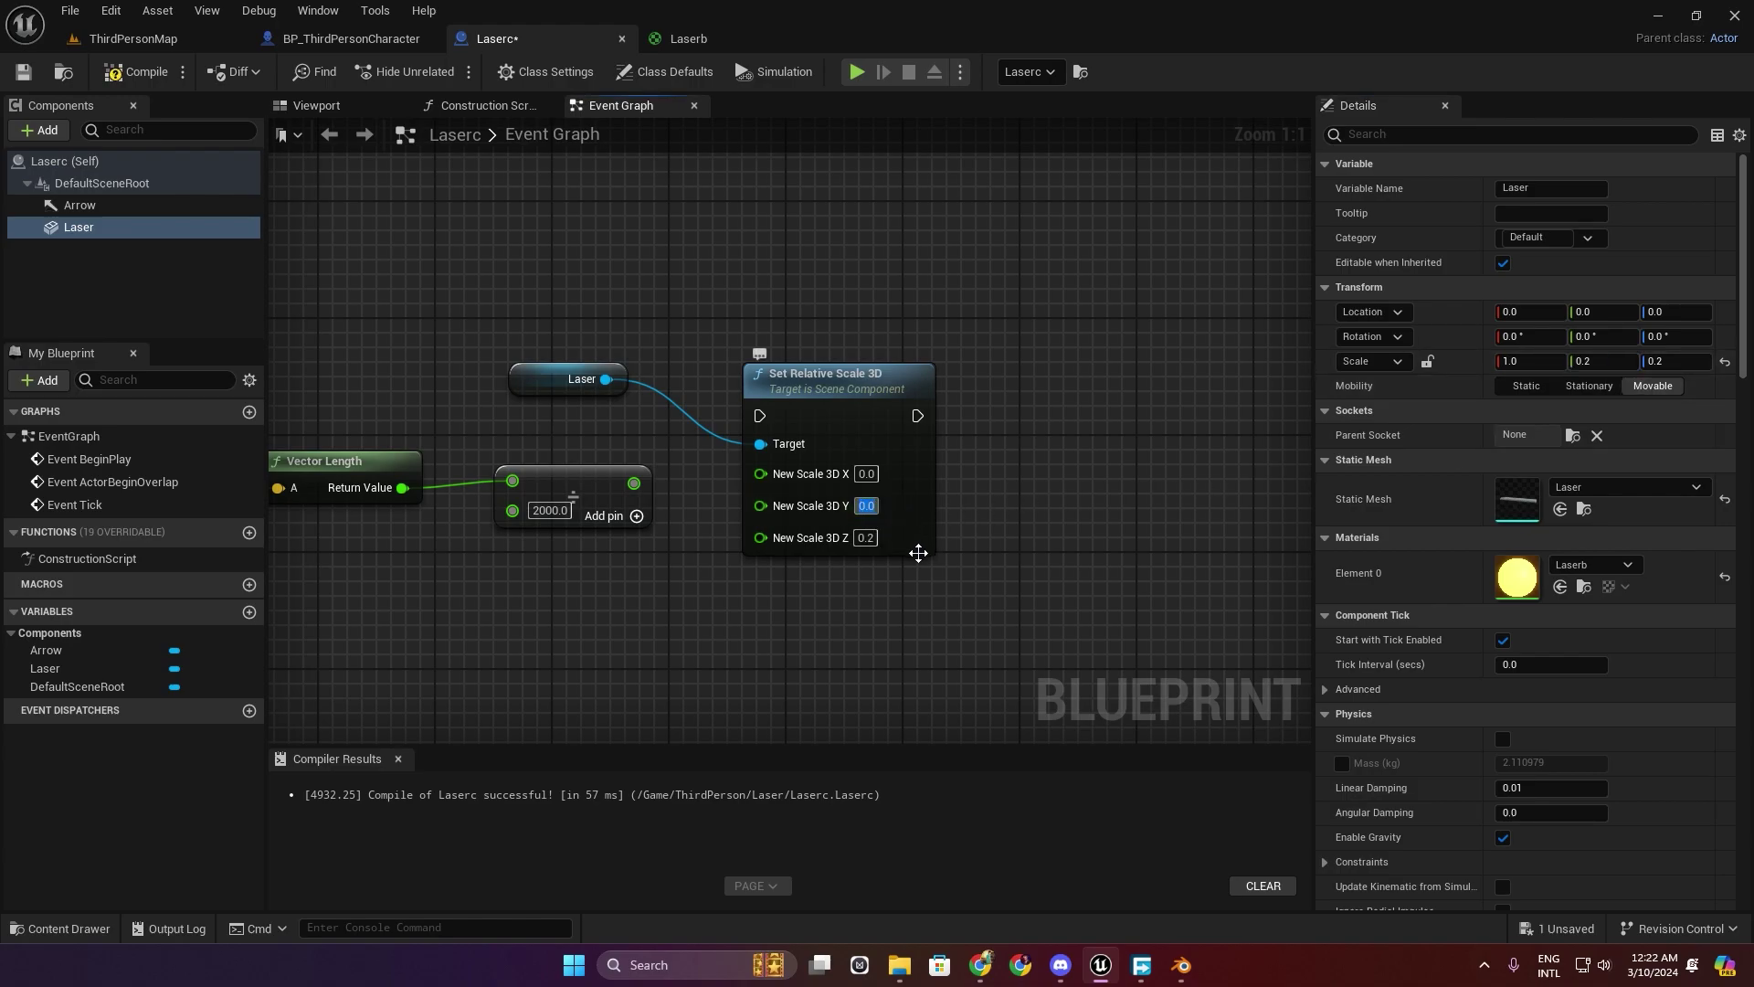
left_click_drag(747, 479, 766, 471)
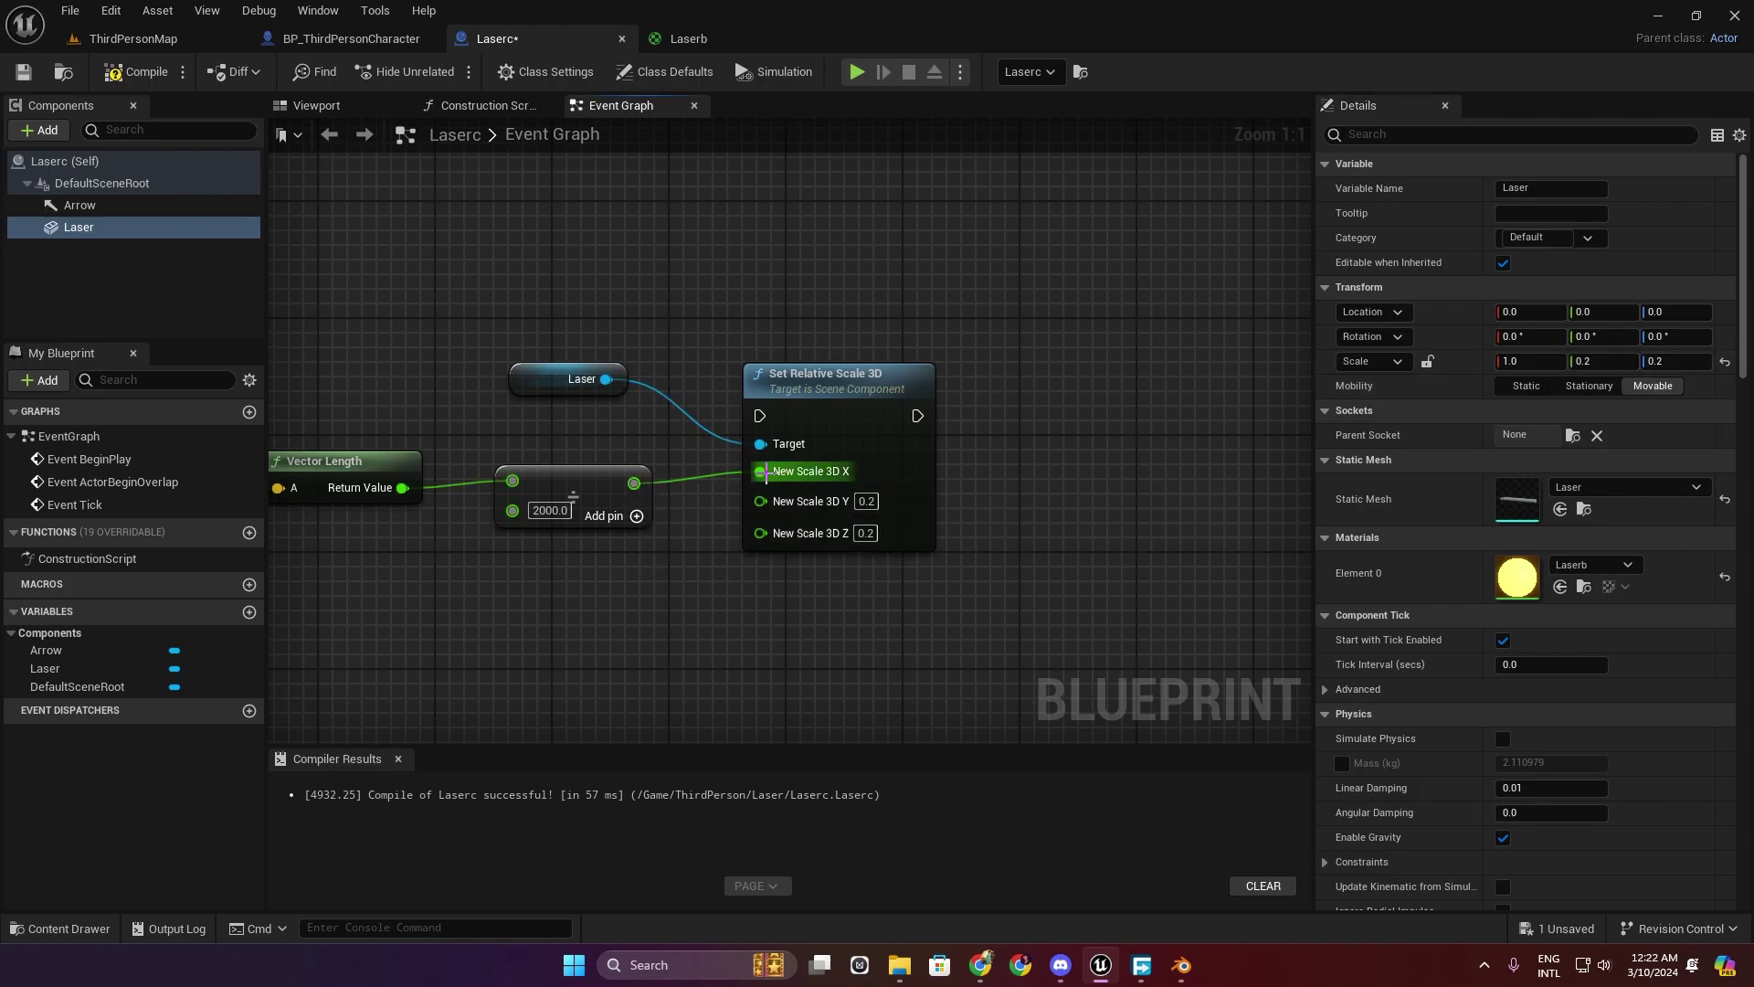
mouse_move(478, 429)
right_mouse_down()
mouse_move(746, 365)
mouse_move(568, 376)
right_mouse_up()
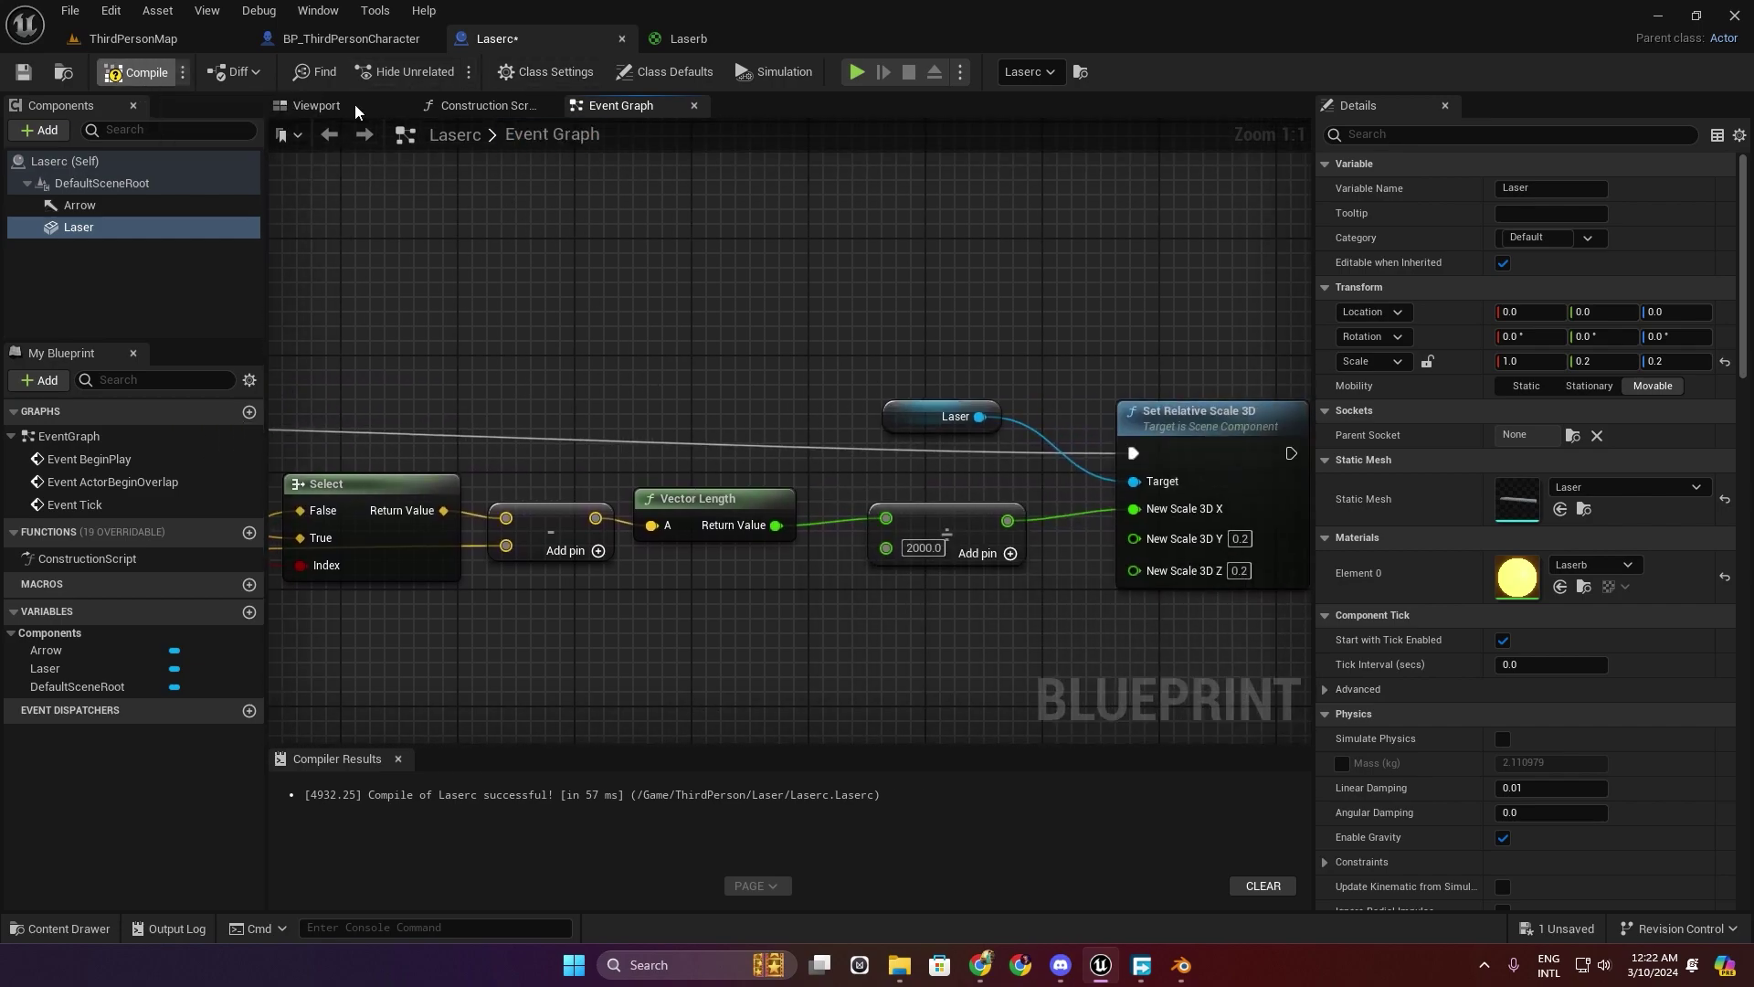
Play-test the level, running along the wall past the laser, then select the divisor value.
left_click(857, 72)
key("w")
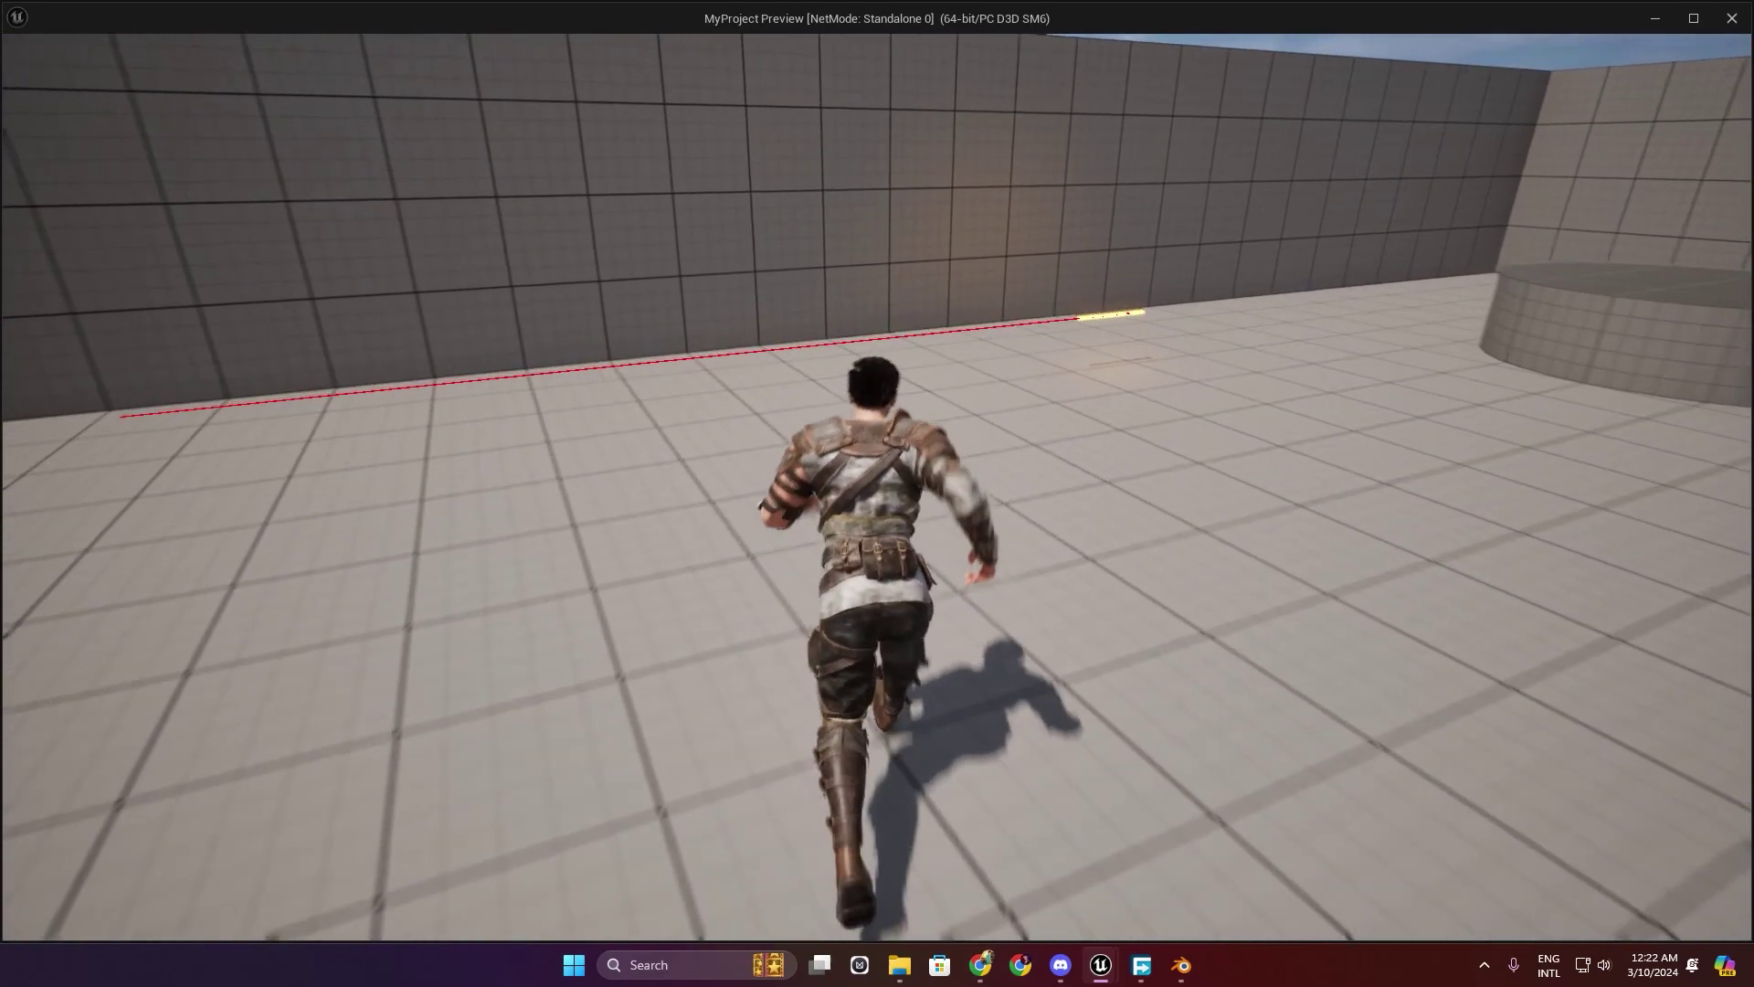
key("a")
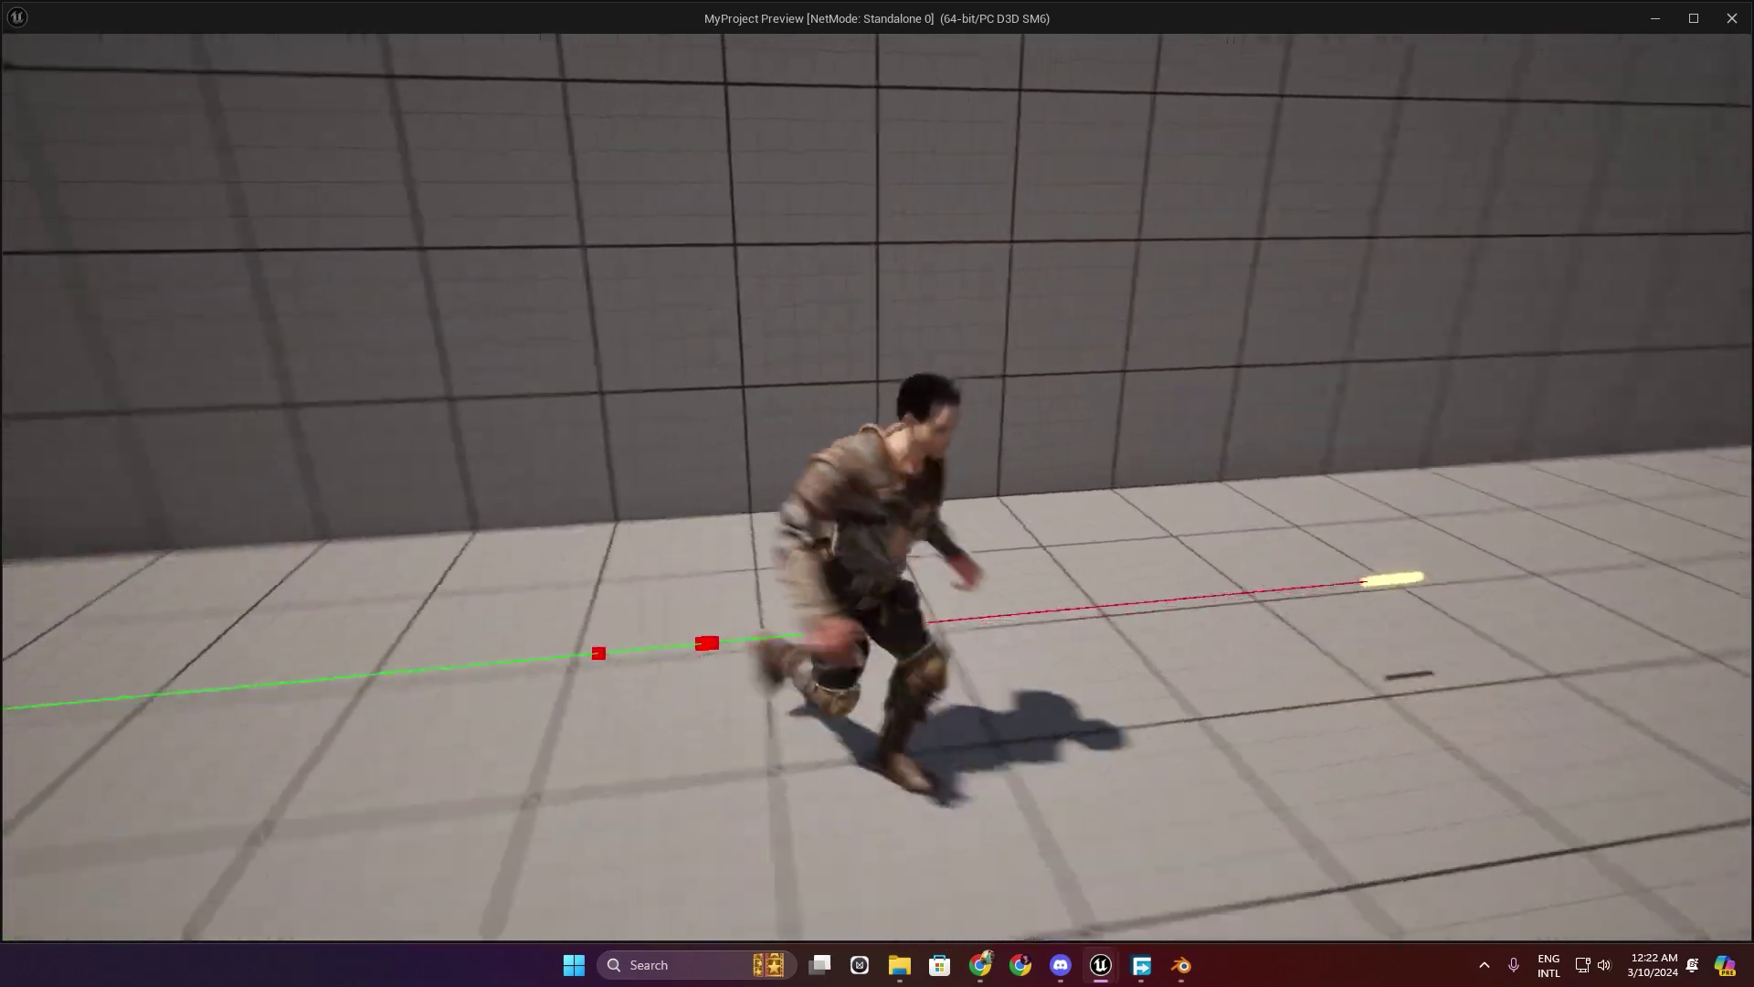
key("Escape")
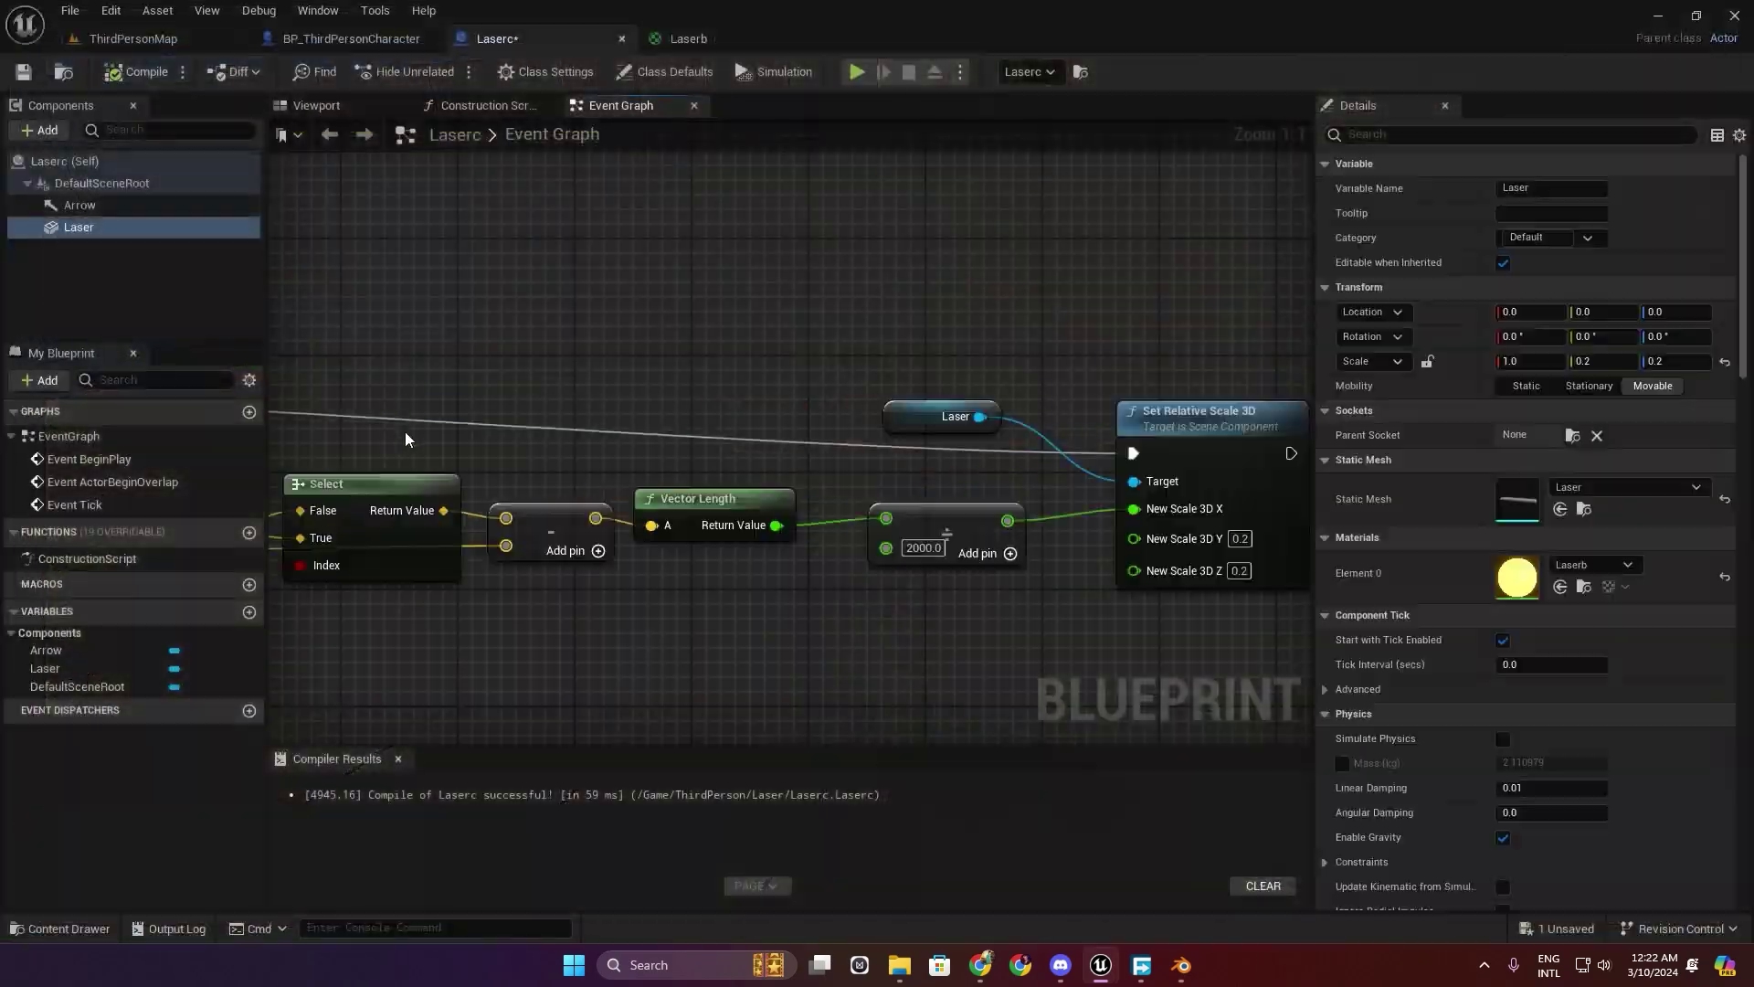
left_click(915, 553)
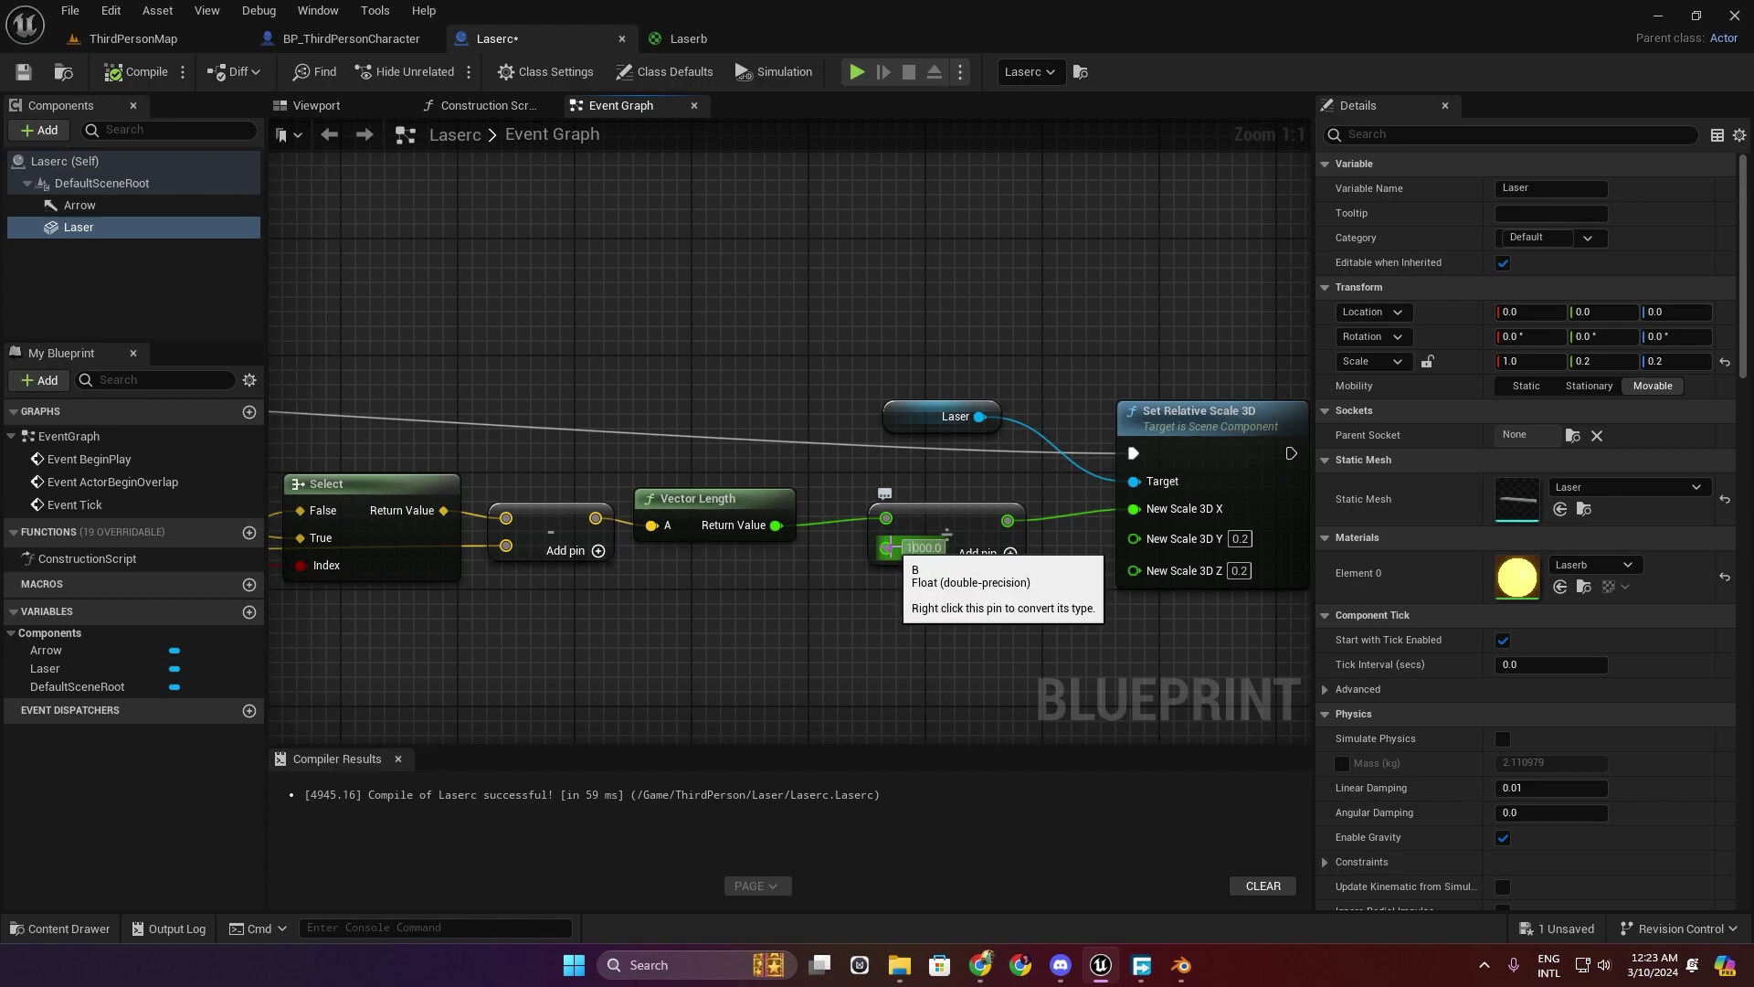
Change the Divide node's B value from 2000 to 200.
key("Return")
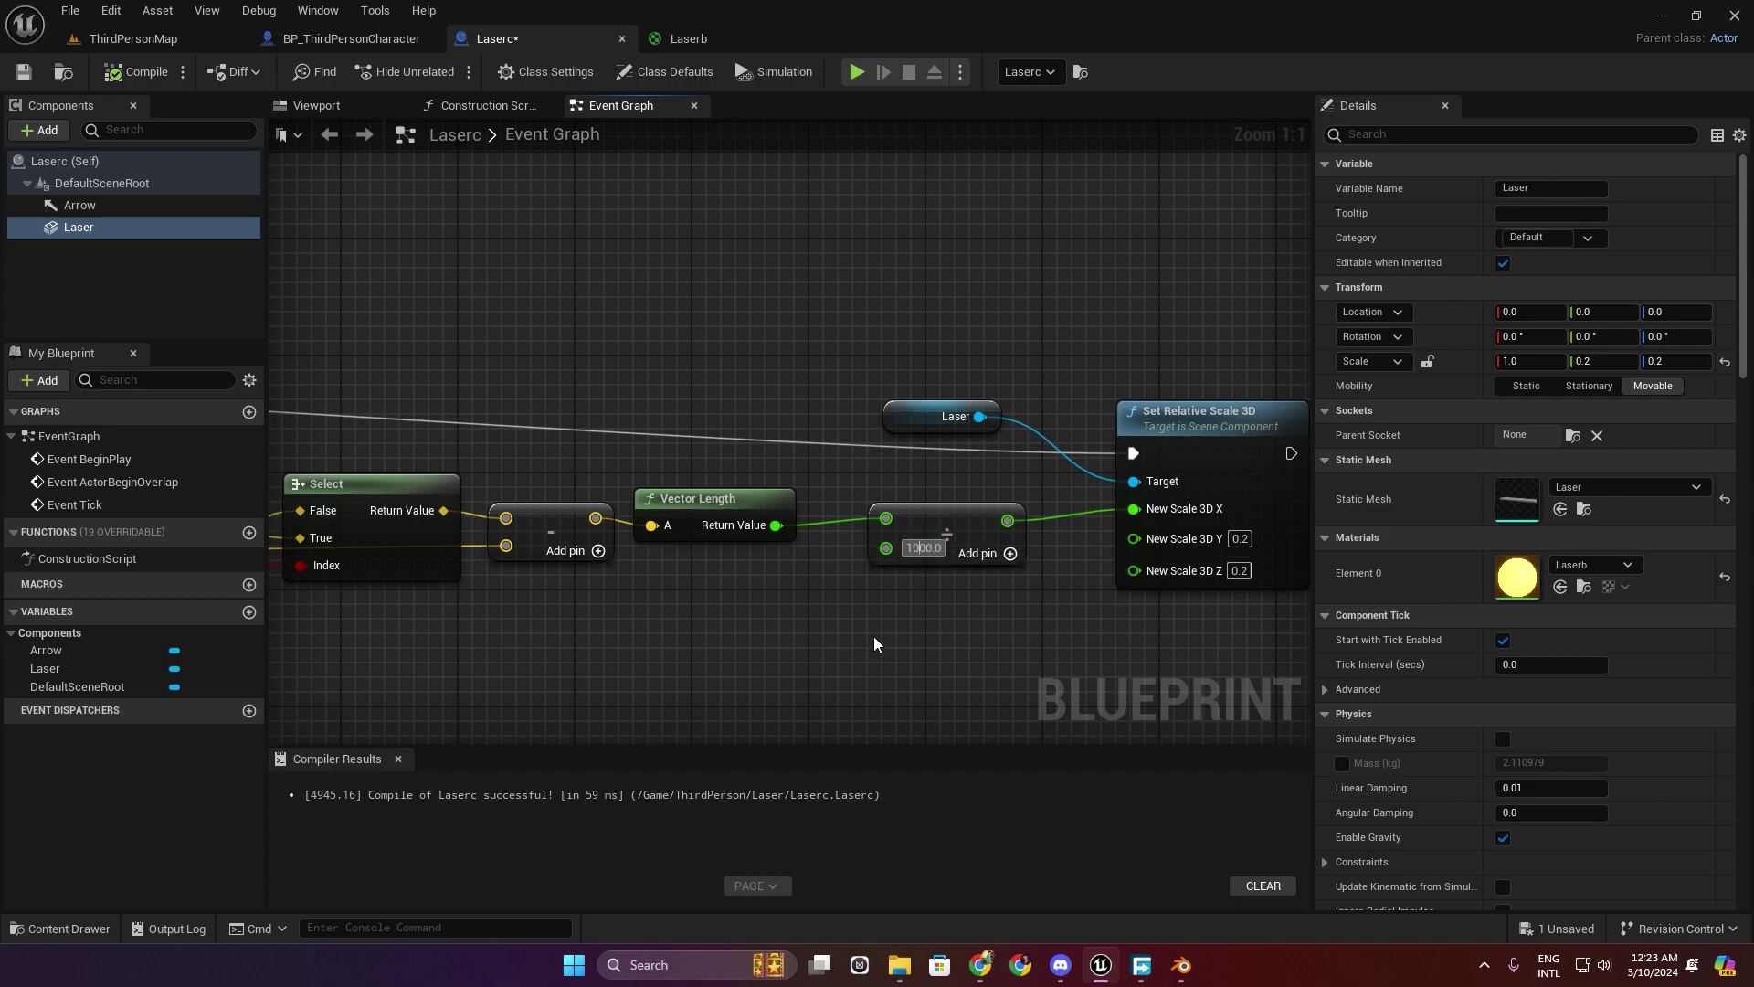
key("Delete")
key("BackSpace")
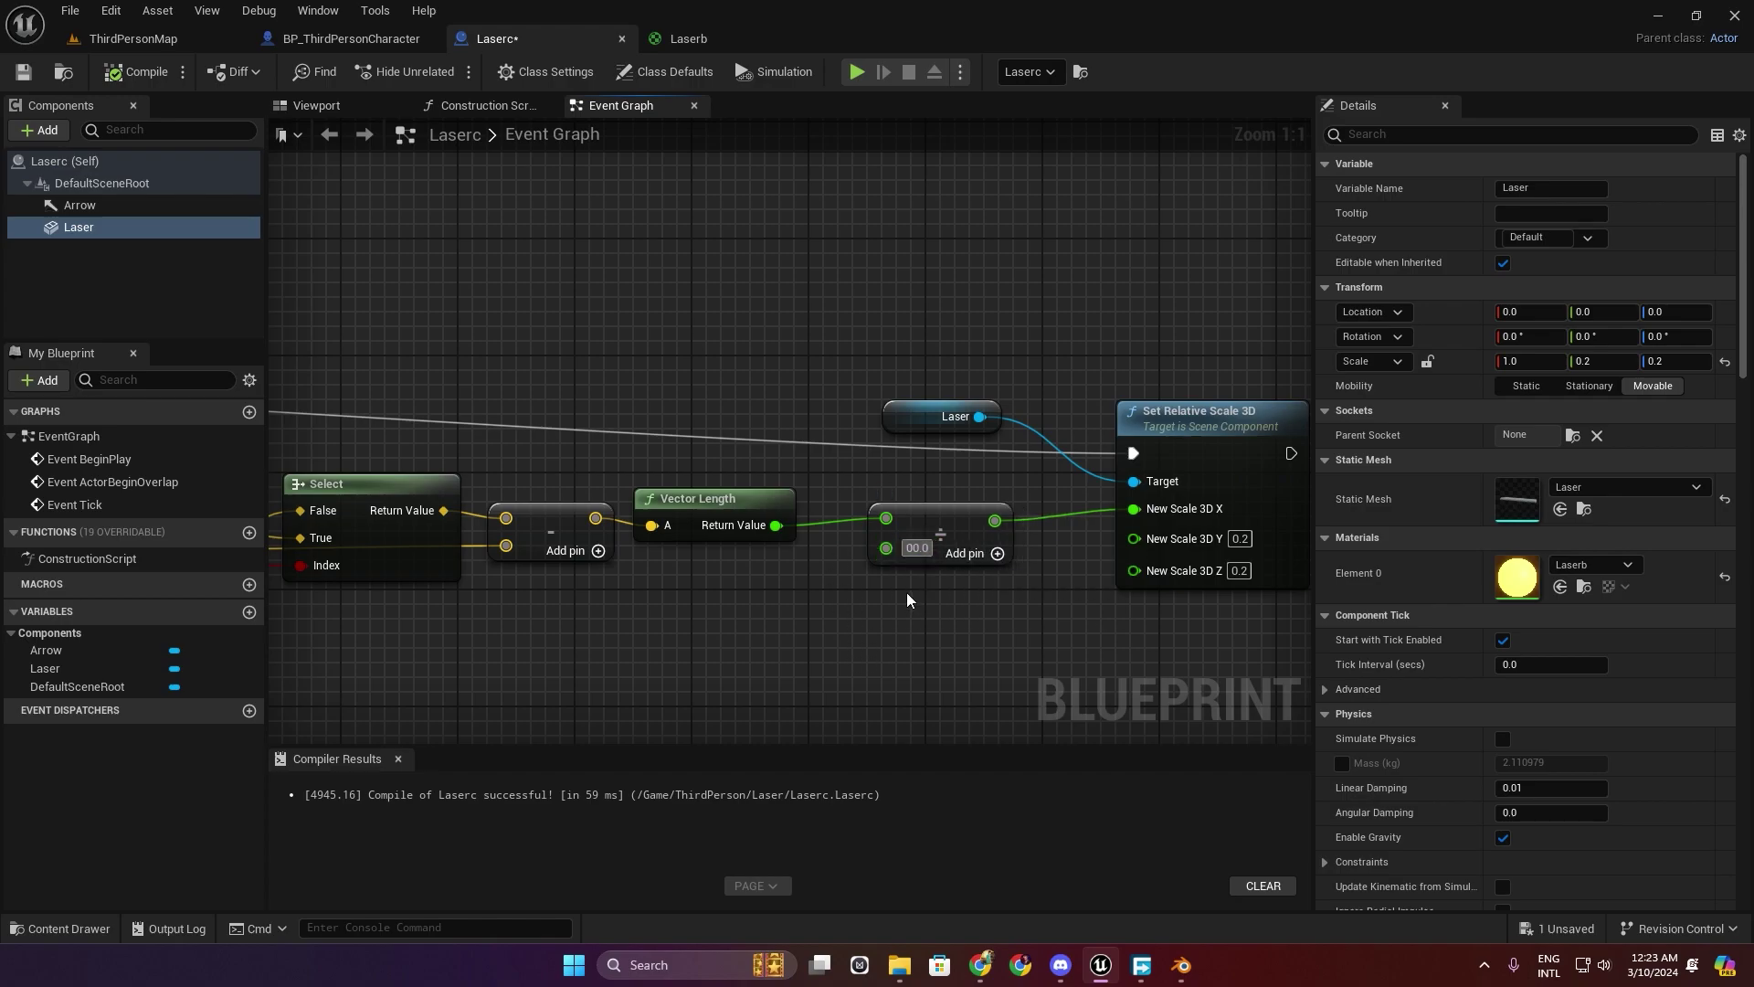
type("2")
Play-test the shorter laser beam and close the game preview.
left_click(856, 72)
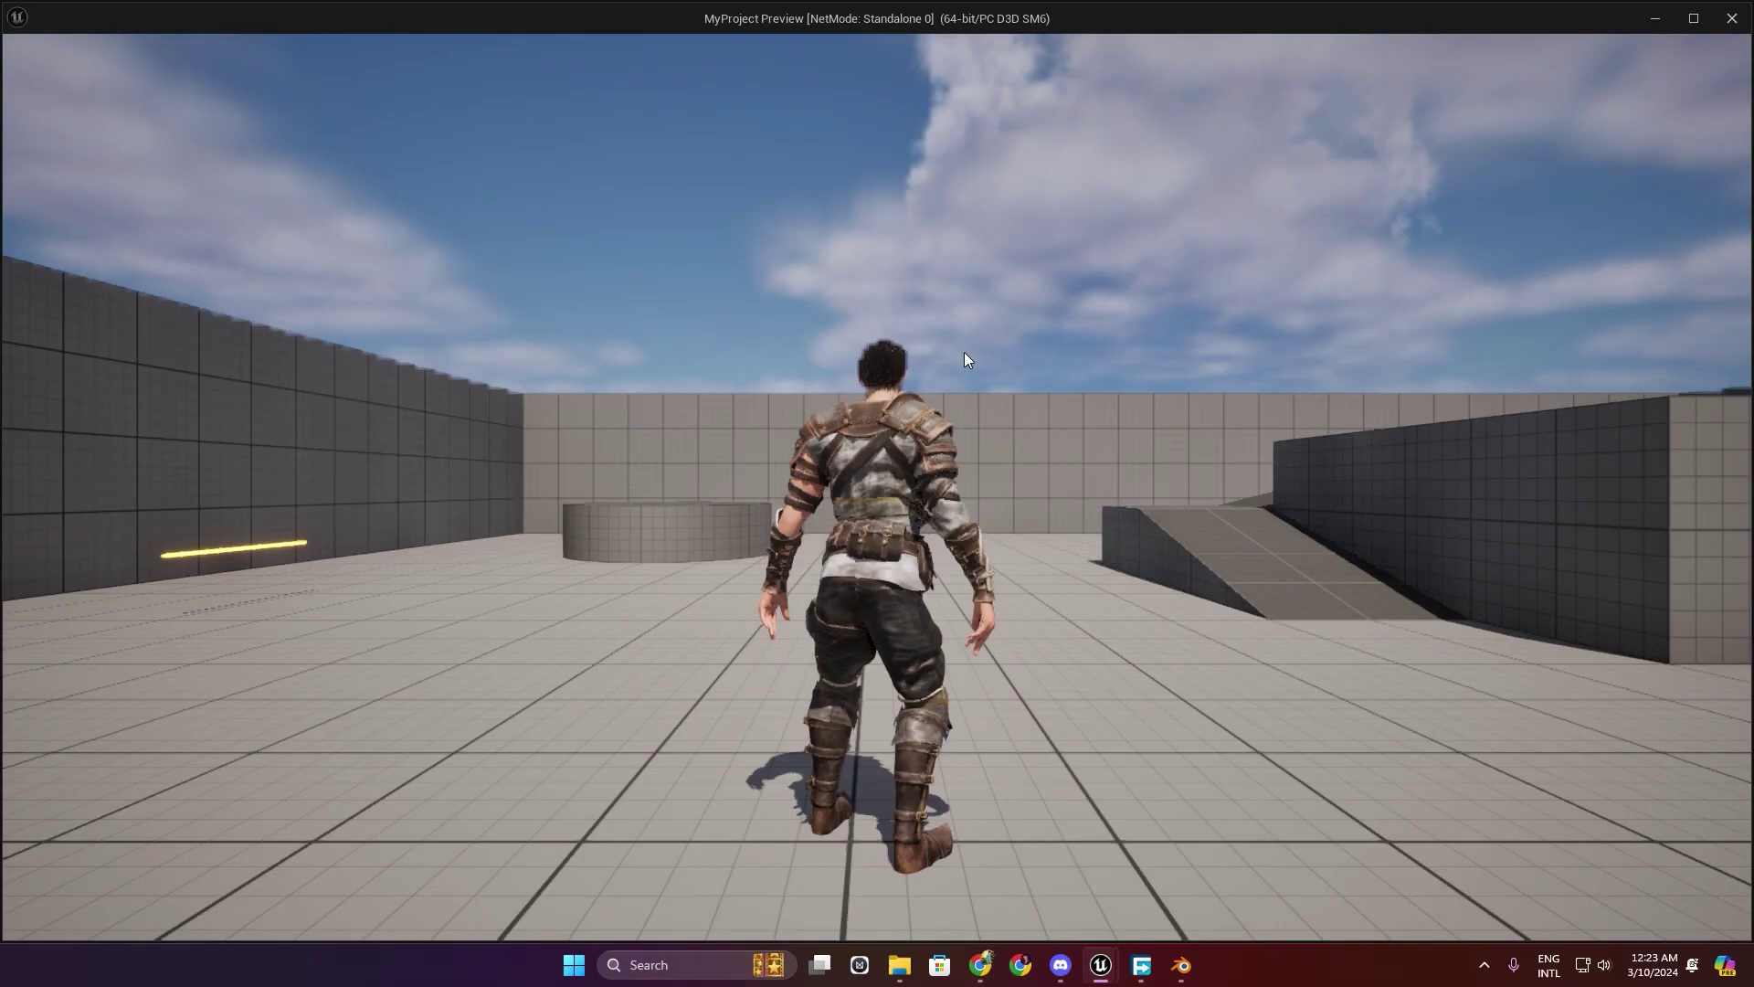
key("w")
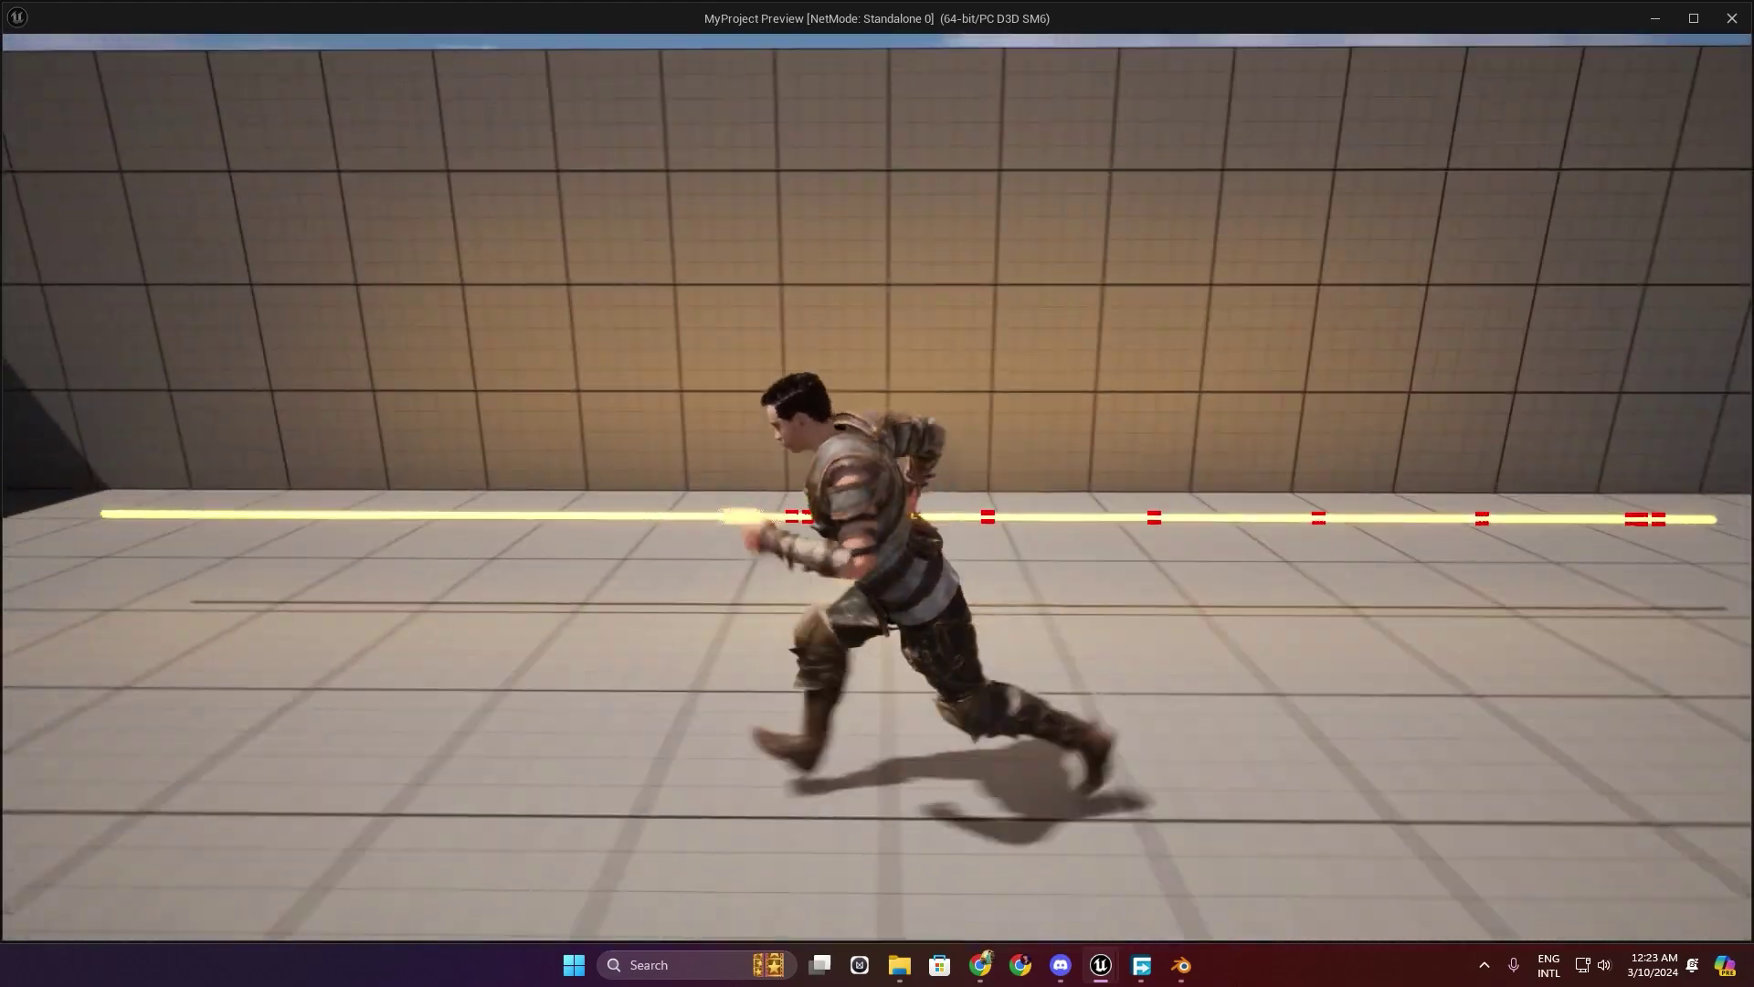
key("Escape")
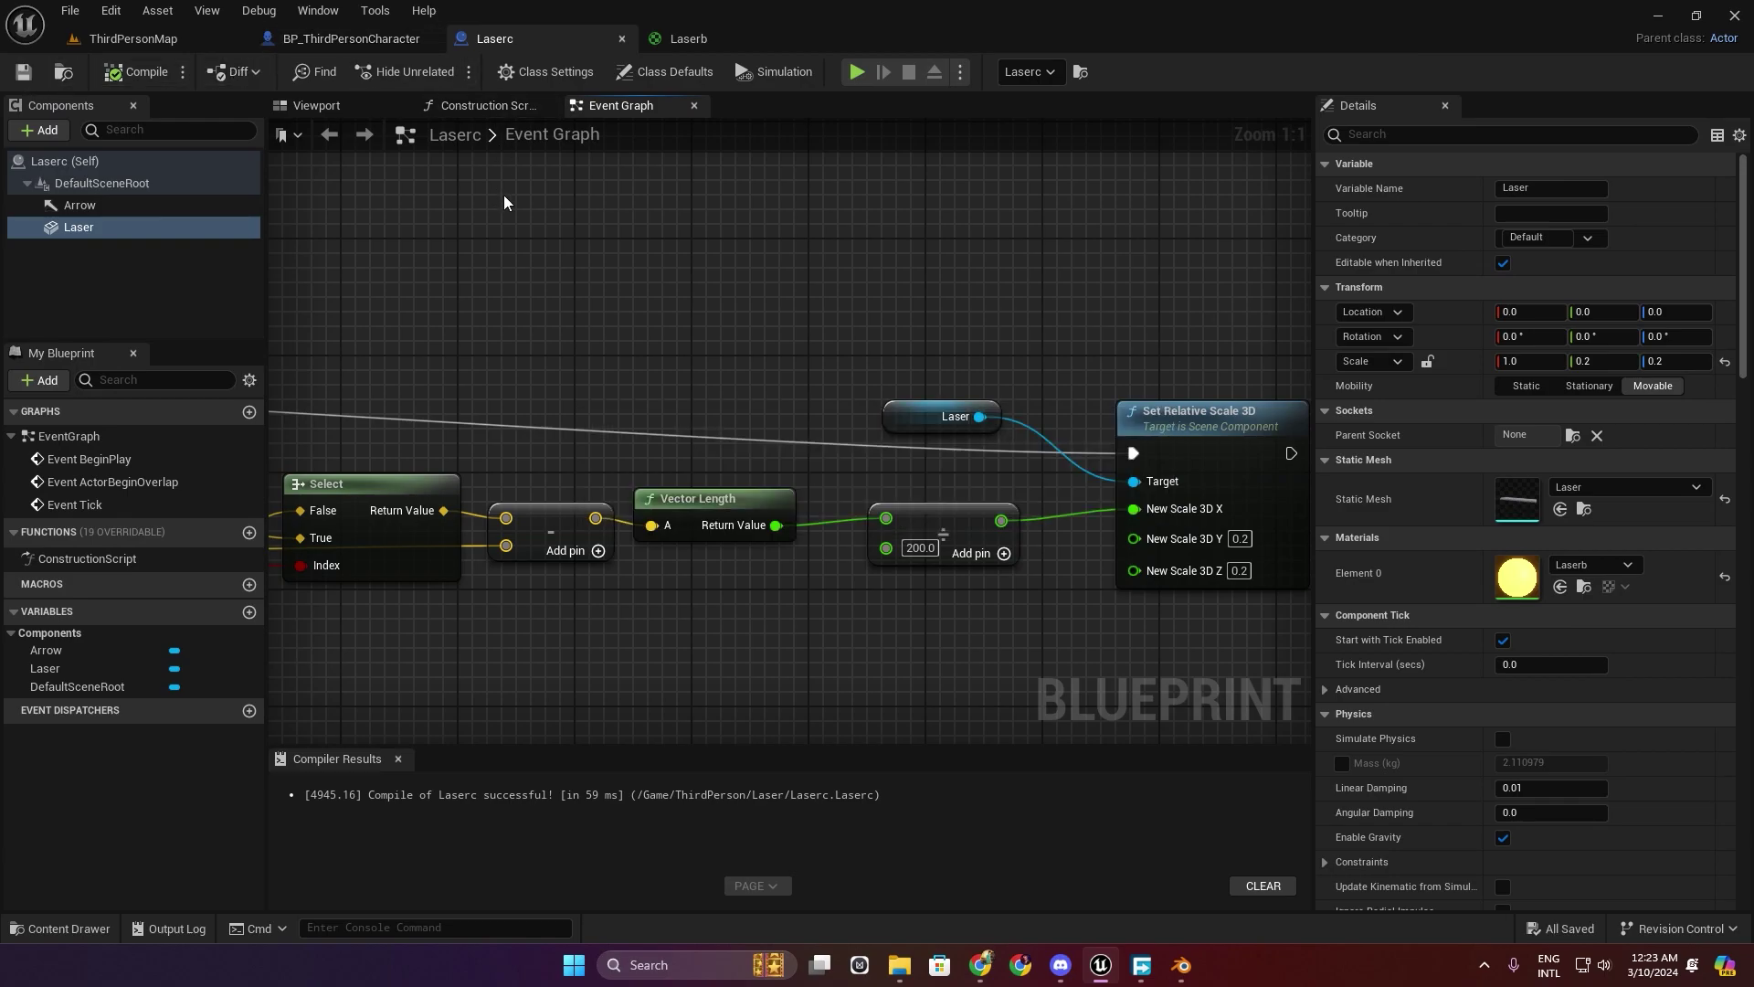
Set Line Trace By Channel's Draw Debug Type to None, then open ThirdPersonMap's Play options.
scroll(485, 440, "down", 4)
scroll(654, 486, "up", 4)
right_click_drag(654, 486, 810, 498)
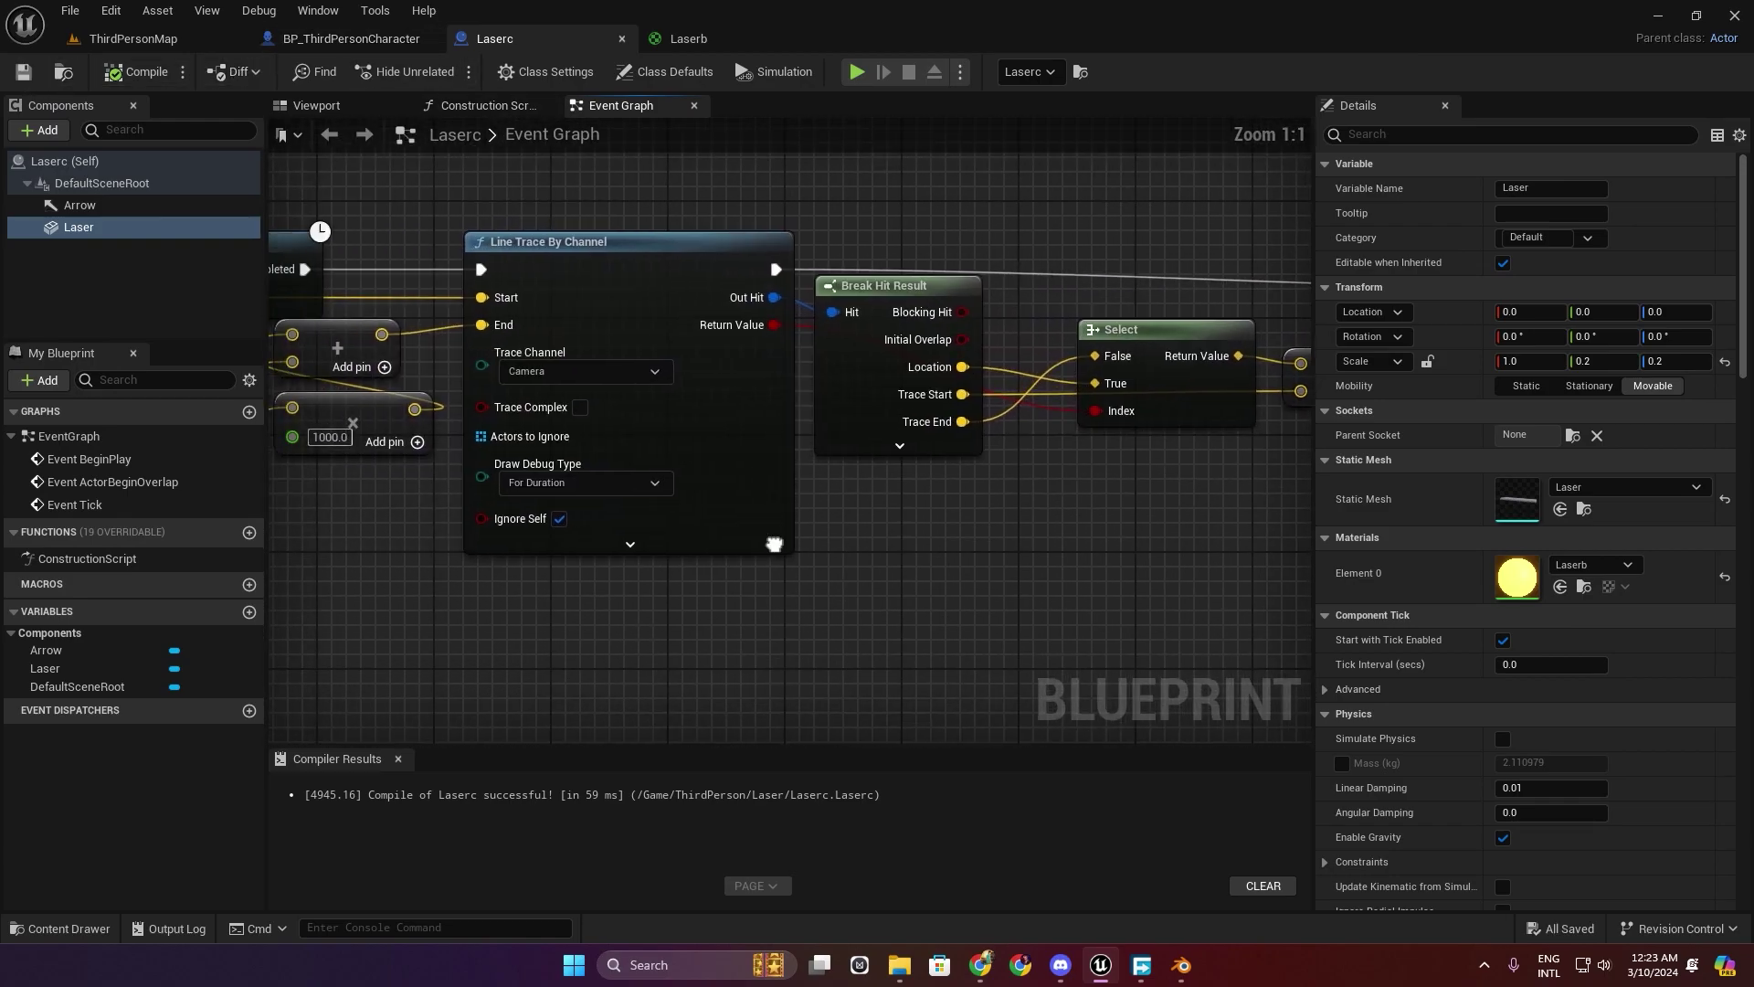
left_click(588, 491)
left_click(540, 499)
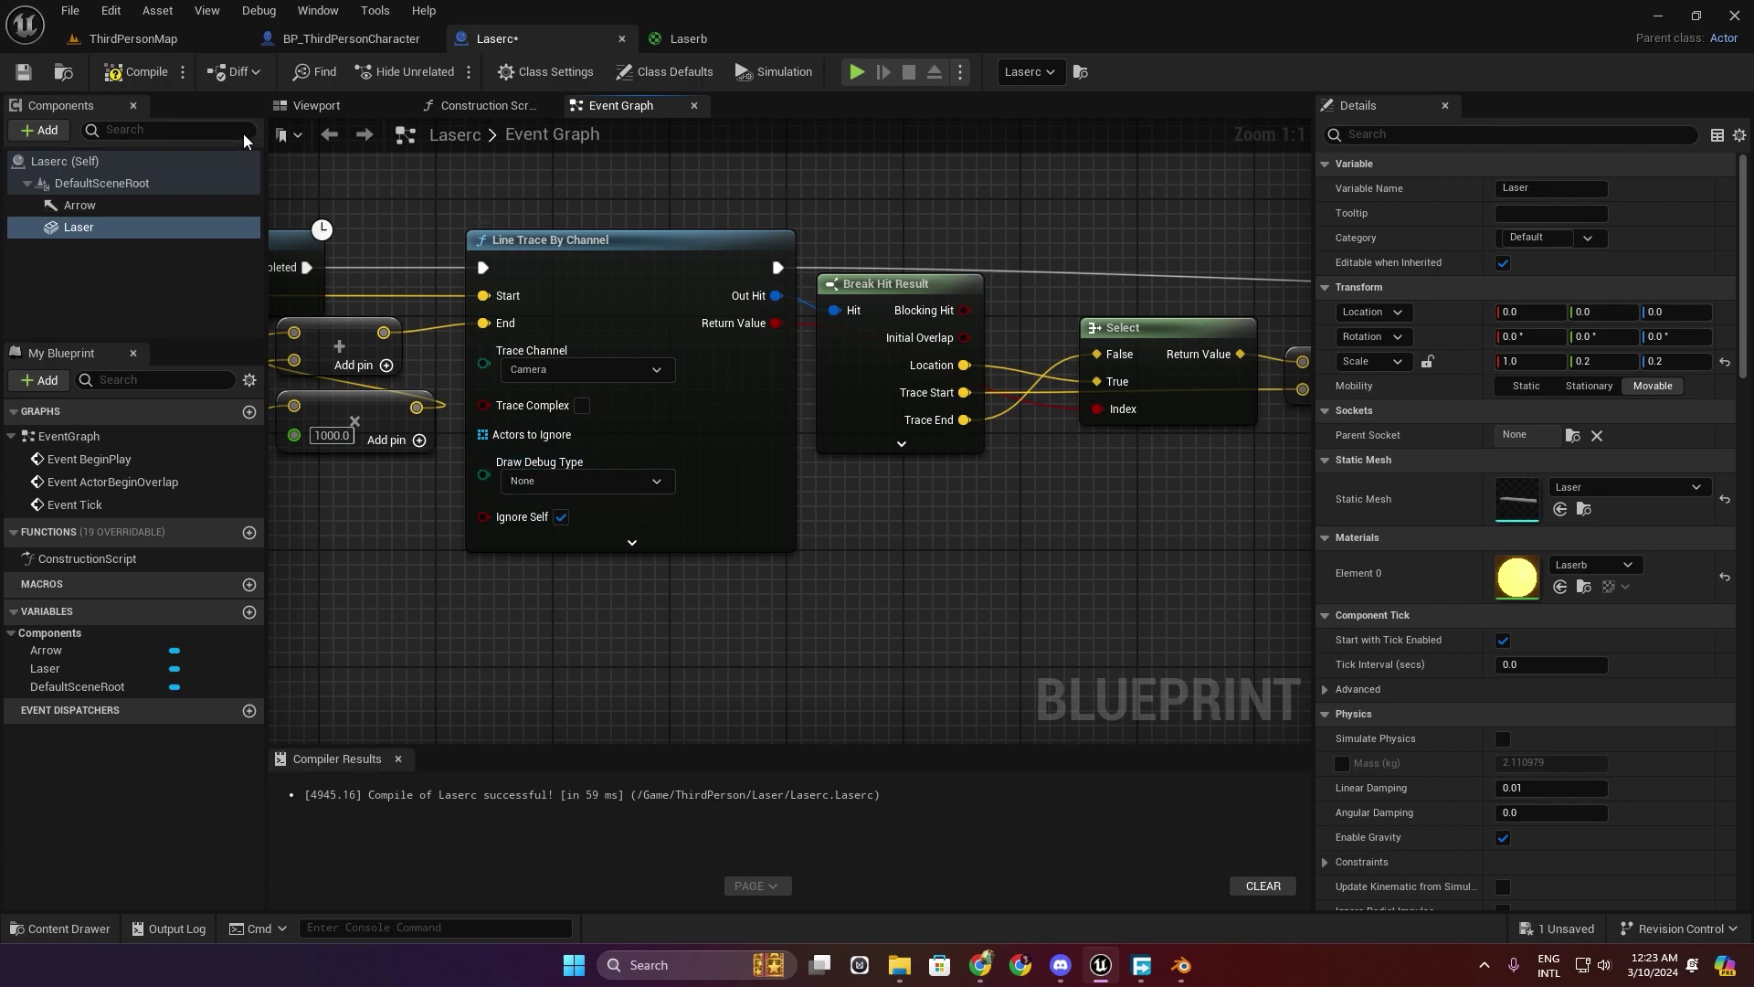
left_click(133, 38)
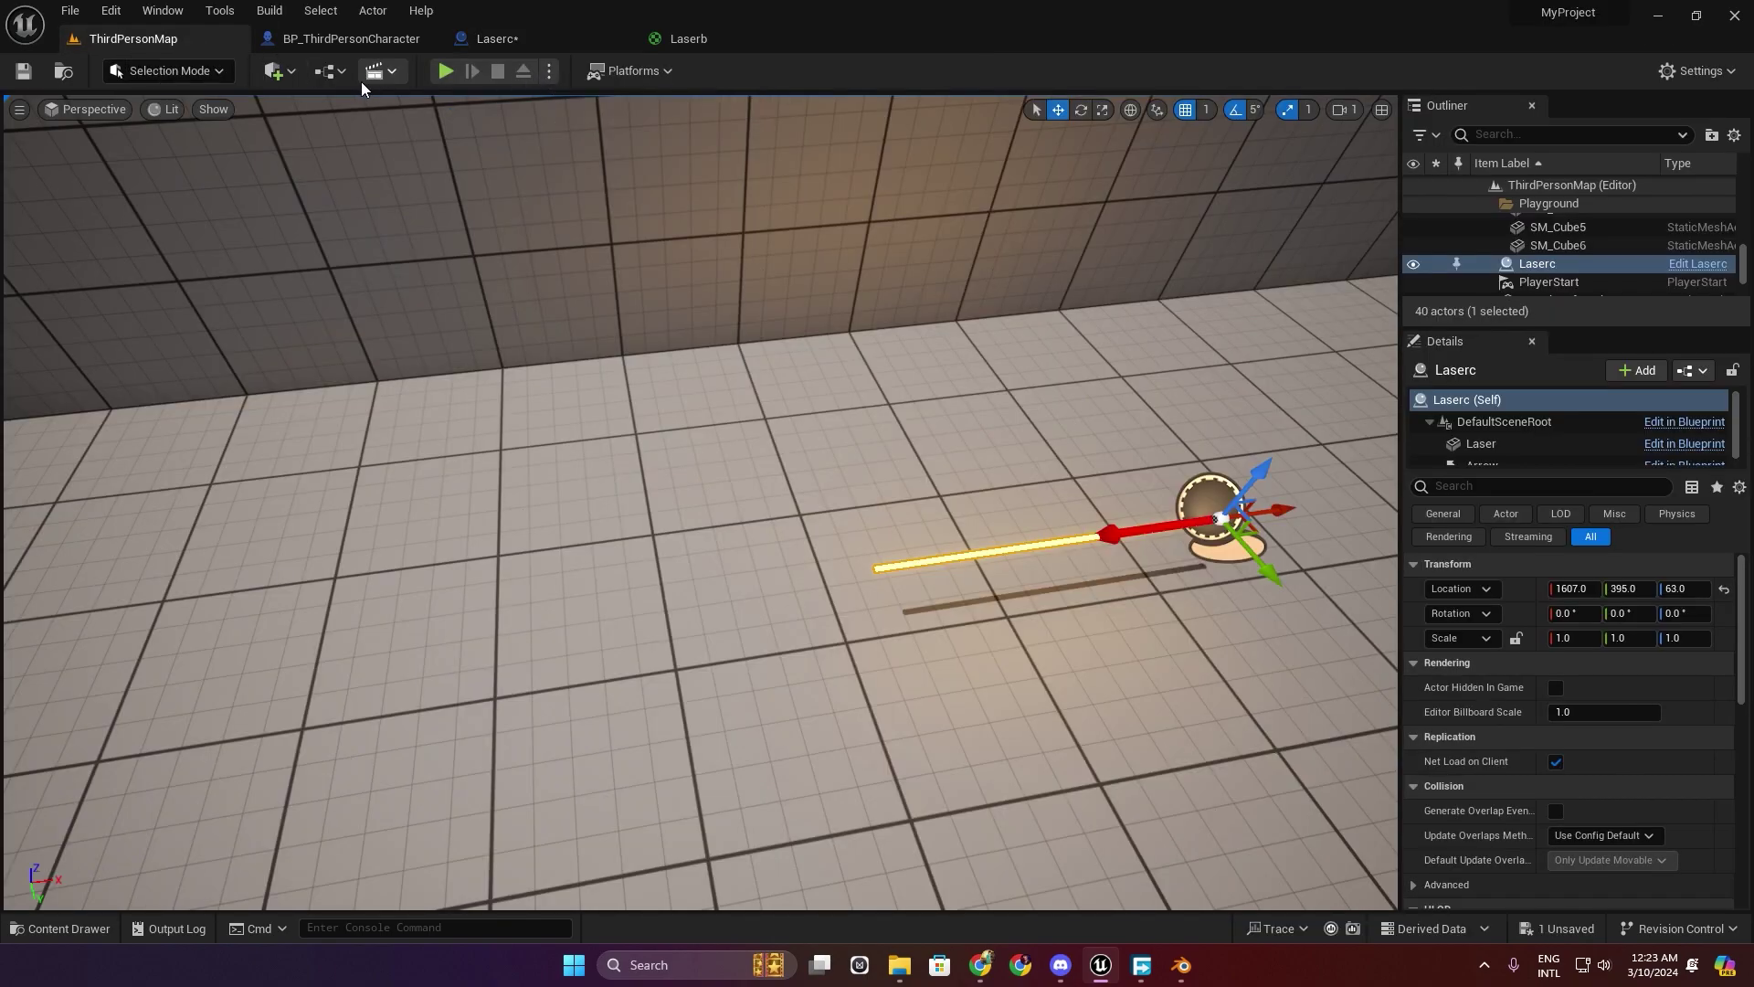
left_click(548, 75)
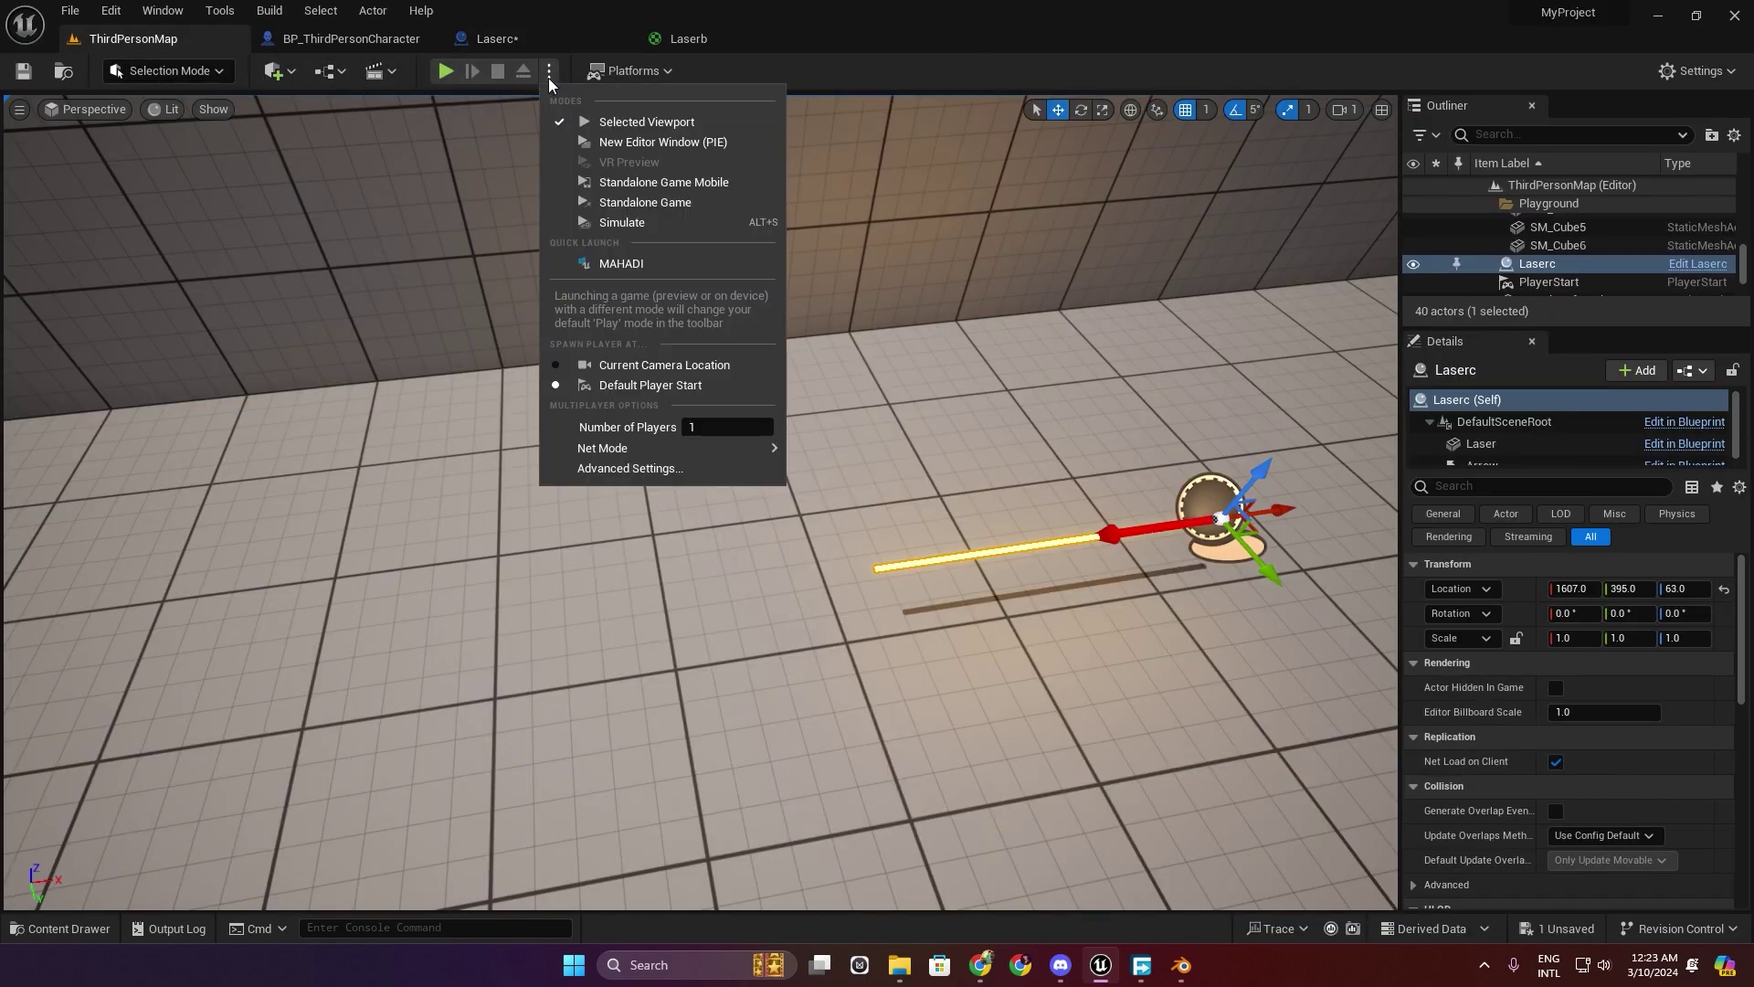
Simulate the level and slide Laserc along Y toward the stairs and cylinder, ending at 2416, 939, 63.
left_click(601, 225)
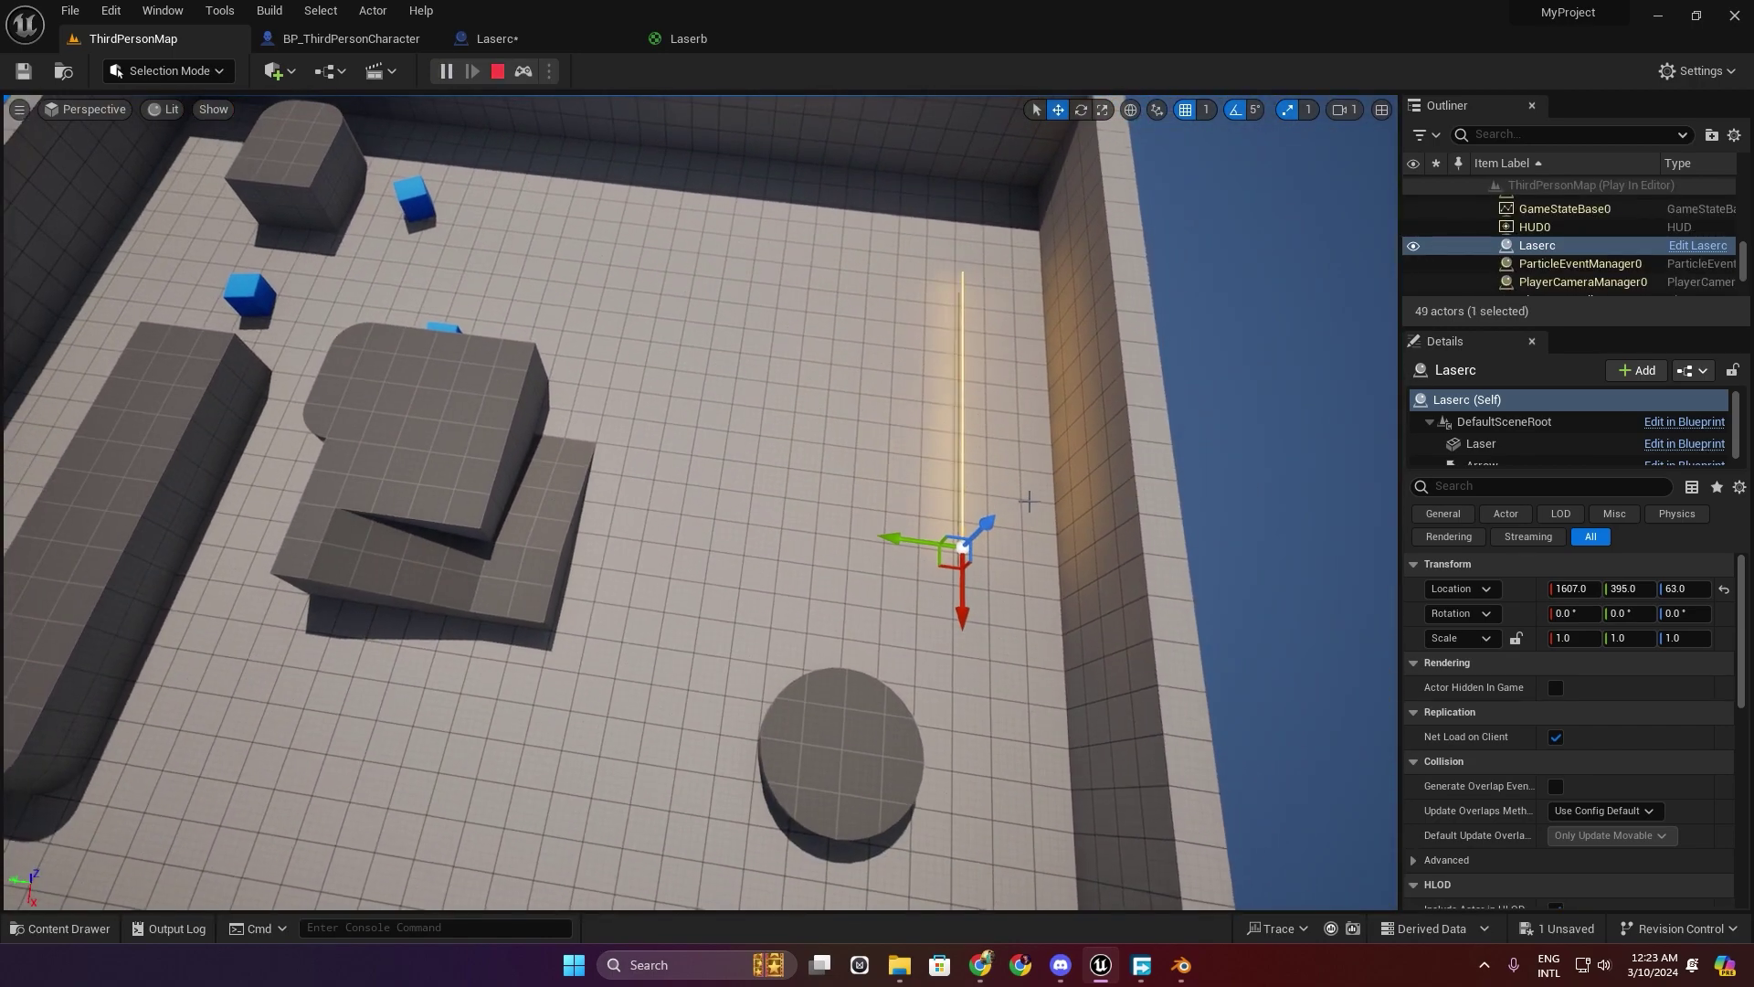
mouse_move(905, 541)
left_mouse_down()
mouse_move(489, 534)
mouse_move(457, 726)
left_mouse_up()
key("f")
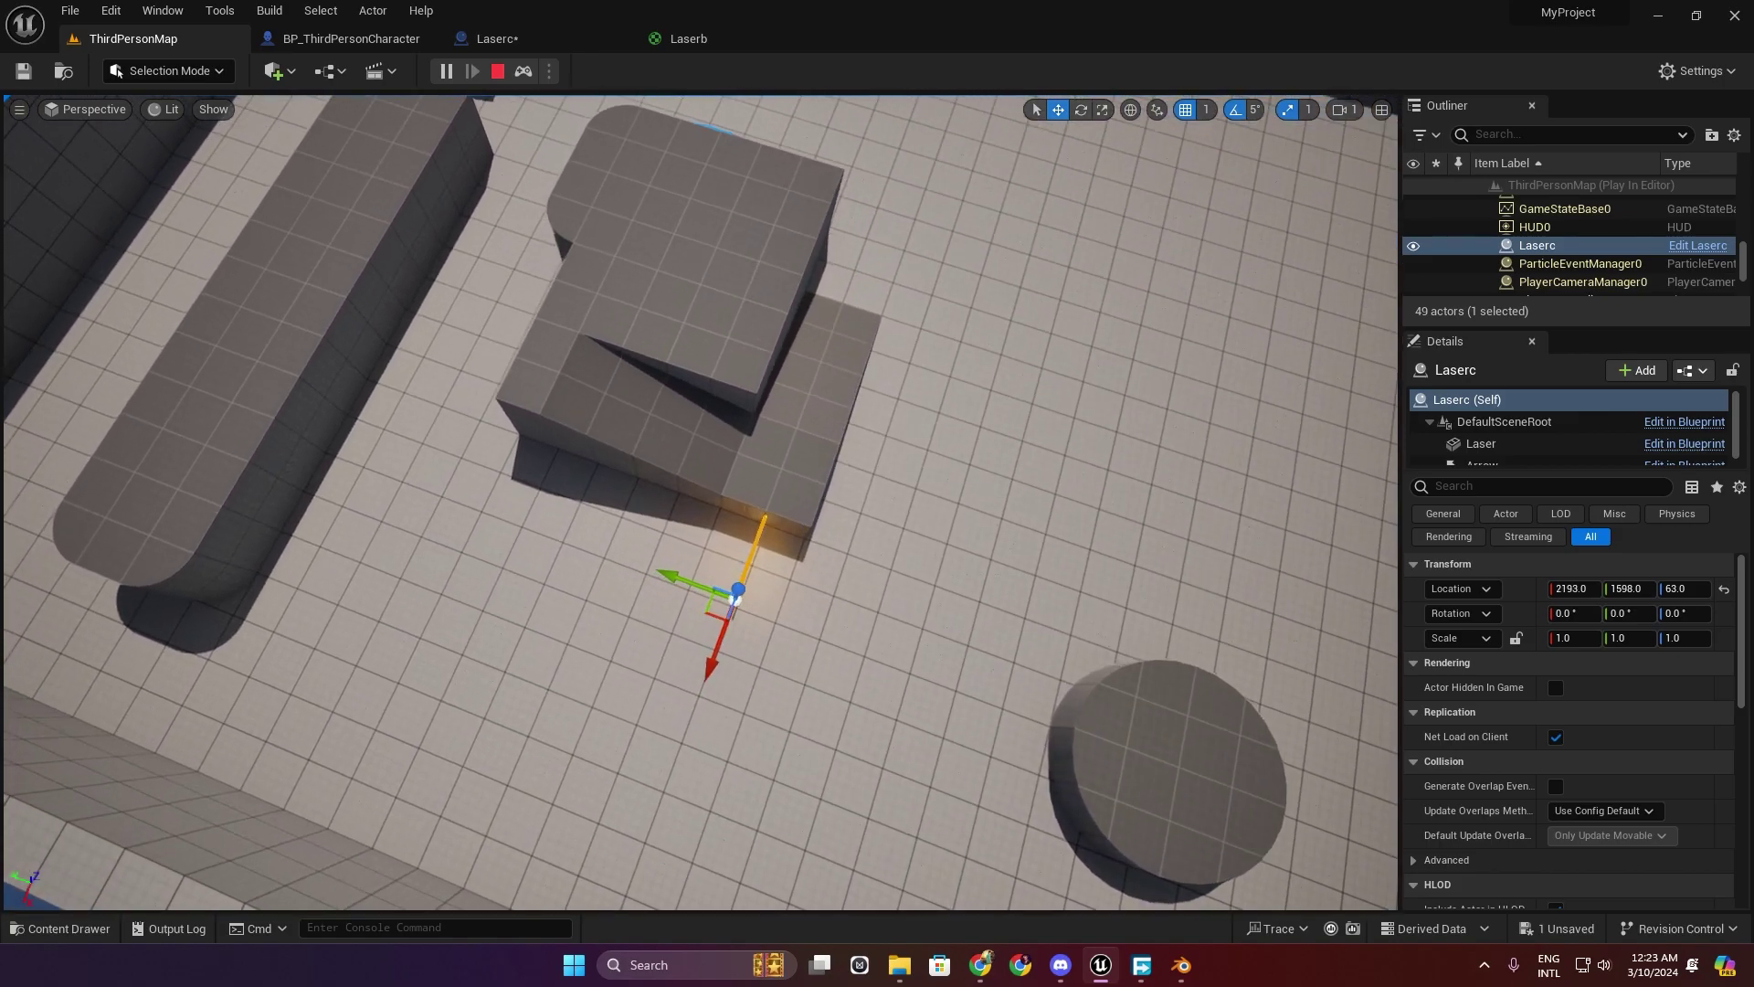
mouse_move(736, 598)
left_mouse_down("alt")
mouse_move(639, 400)
mouse_move(694, 512)
left_mouse_up("alt")
mouse_move(855, 567)
left_mouse_down()
mouse_move(409, 674)
mouse_move(1105, 514)
mouse_move(775, 560)
left_mouse_up()
mouse_move(485, 621)
left_mouse_down()
mouse_move(698, 693)
mouse_move(1256, 567)
mouse_move(1234, 647)
mouse_move(1019, 617)
mouse_move(937, 639)
left_mouse_up()
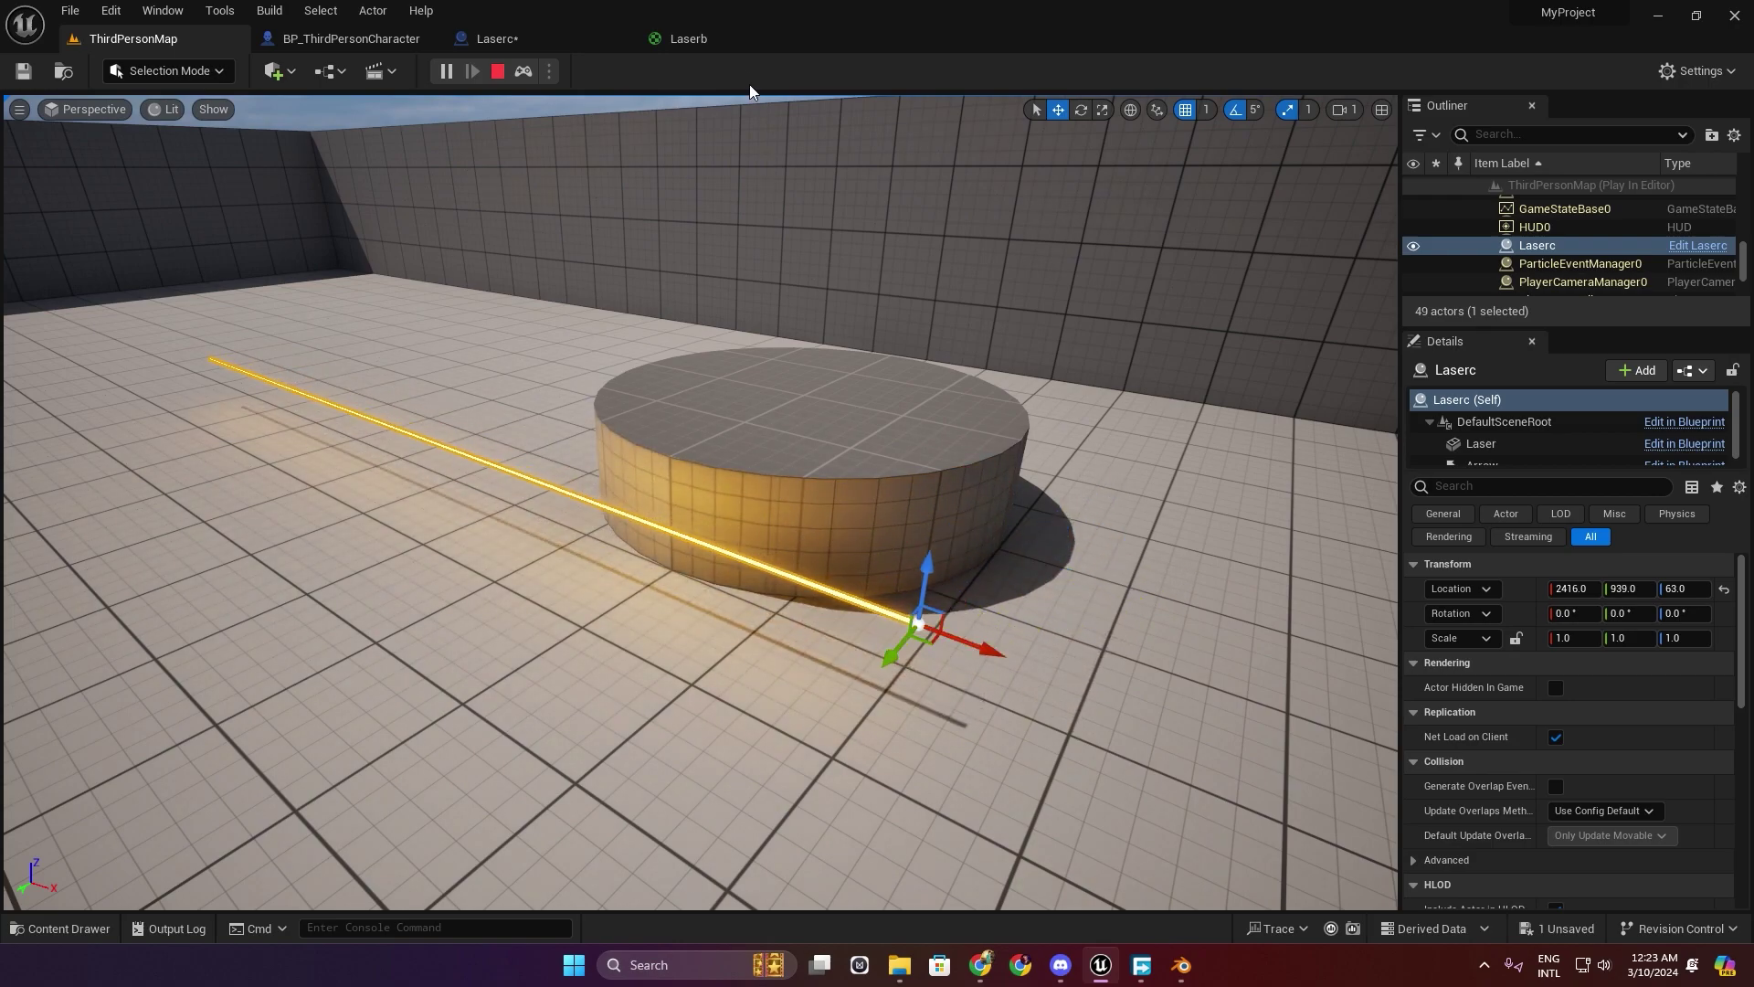
Shift the Laserb material's laser colour toward orange-red in the Color Picker.
left_click(688, 39)
left_click(642, 245)
left_click(222, 603)
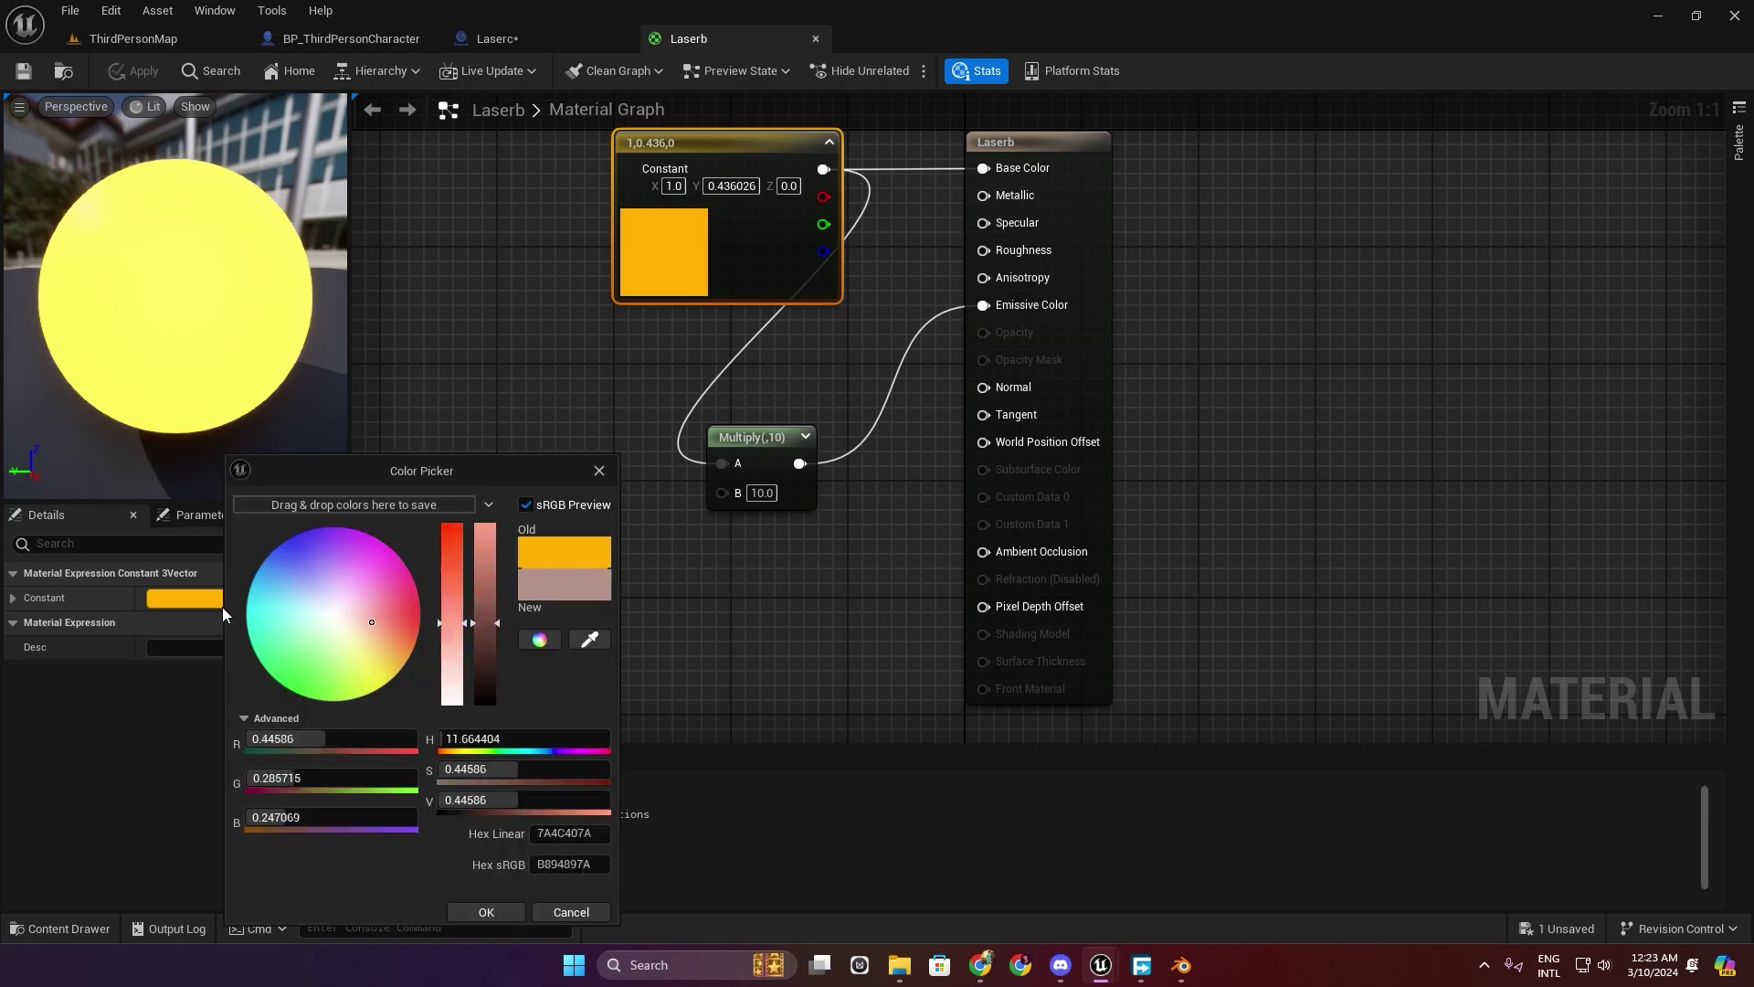
left_click_drag(410, 649, 431, 644)
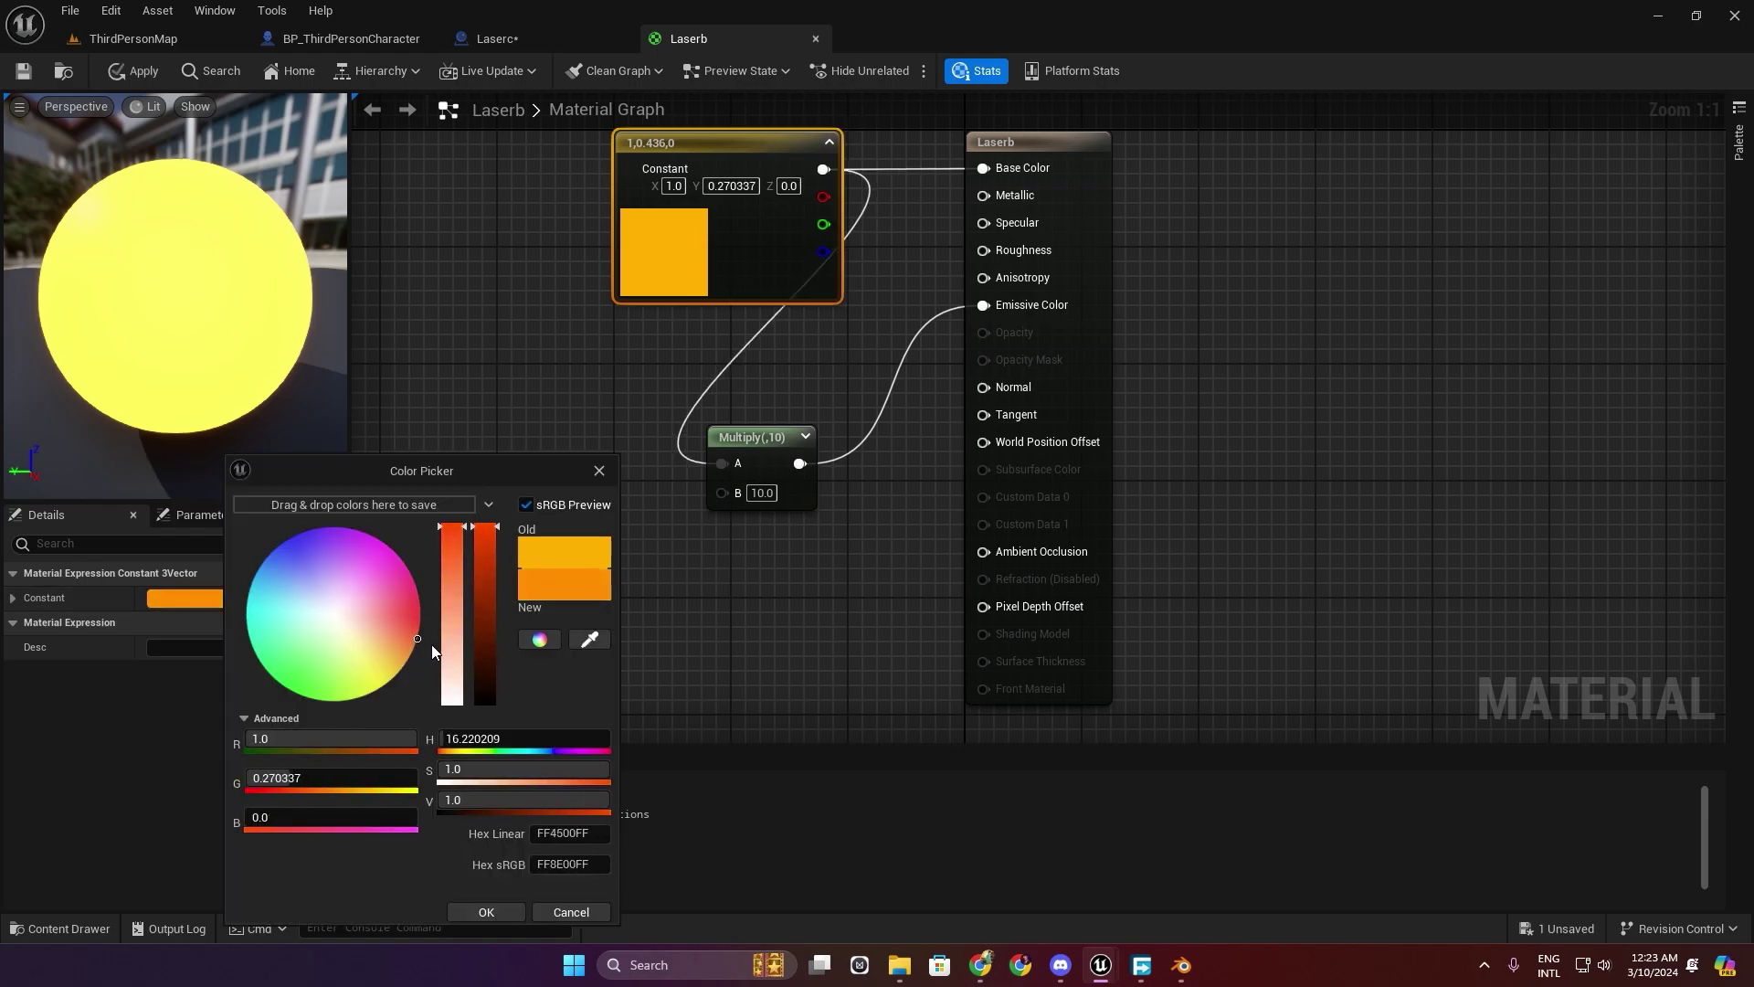
left_click(489, 908)
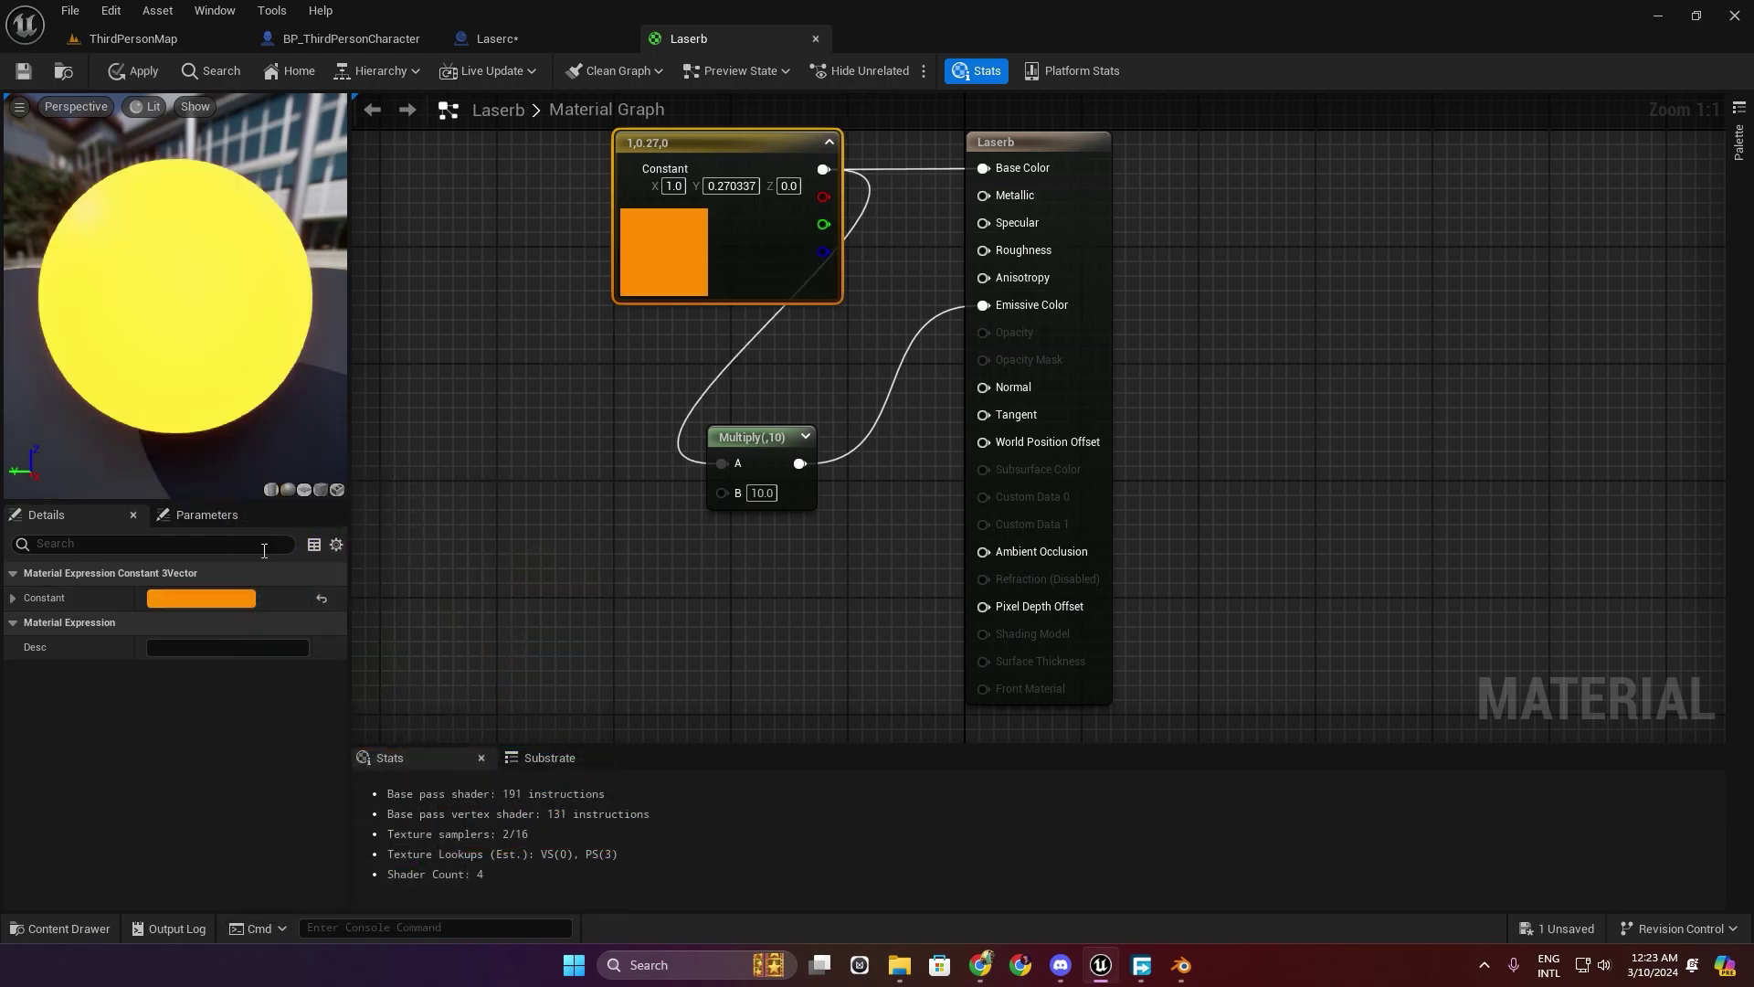
Deepen the colour to red-orange (1, 0.1, 0), apply the material, and return to ThirdPersonMap.
left_click(227, 600)
left_click_drag(425, 634, 444, 625)
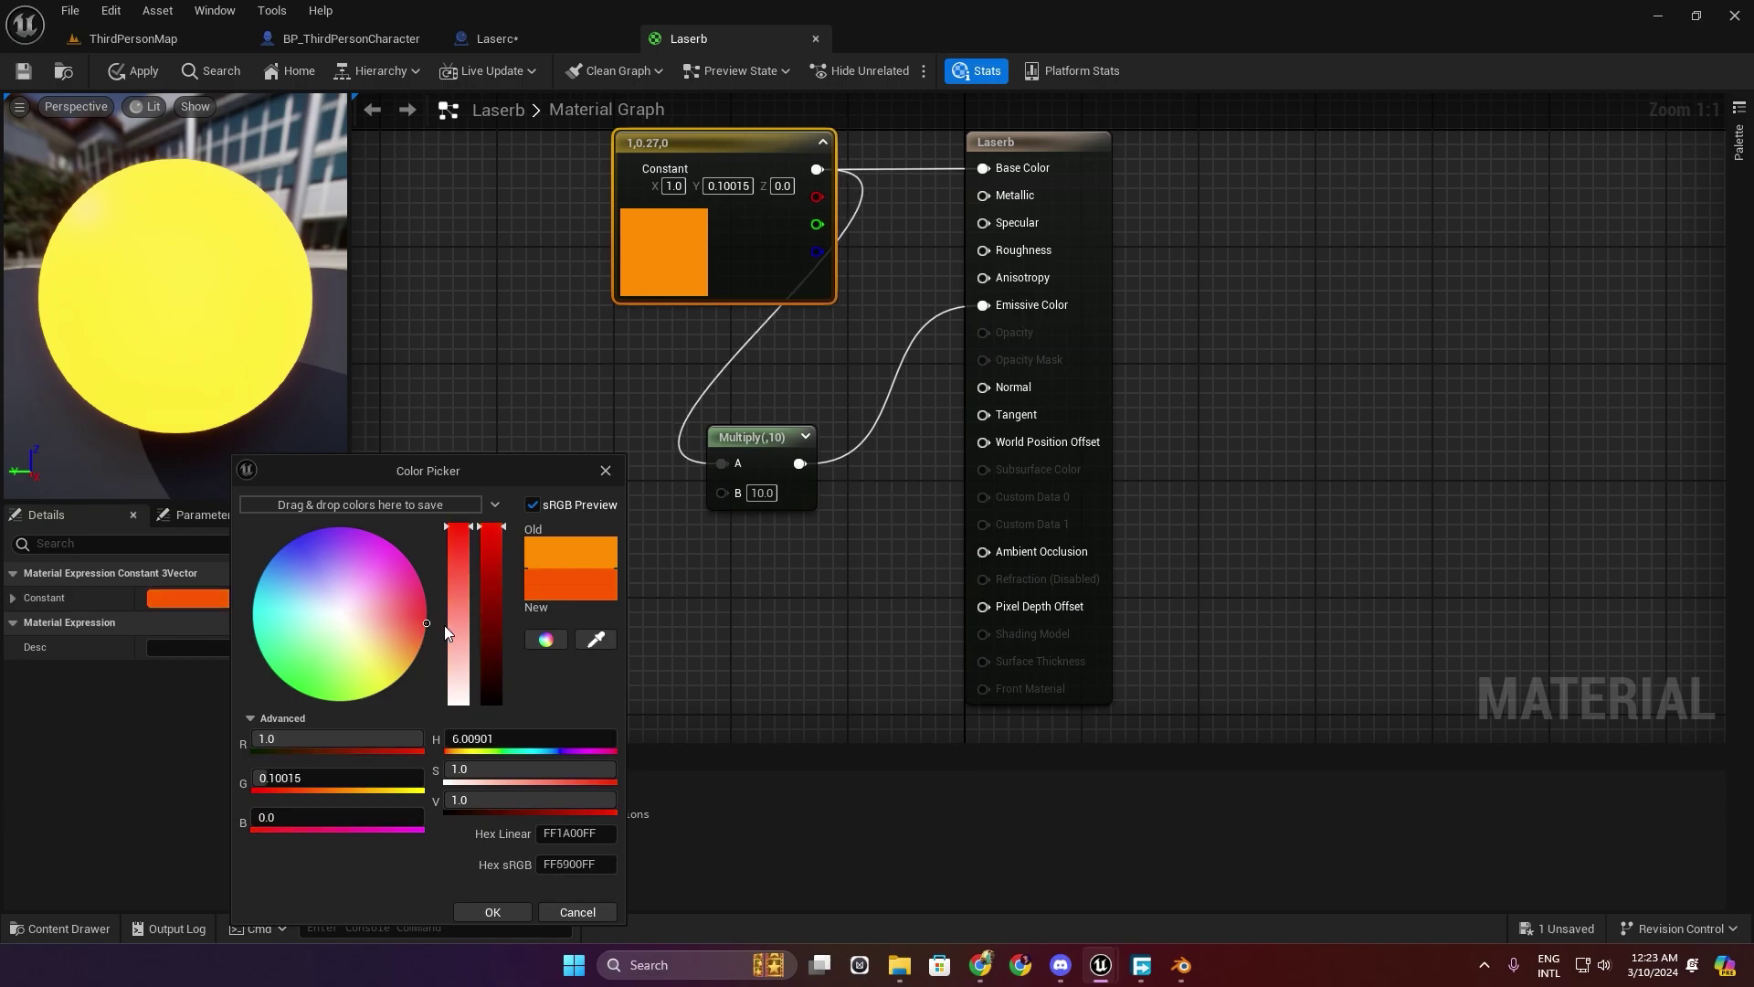
left_click(489, 911)
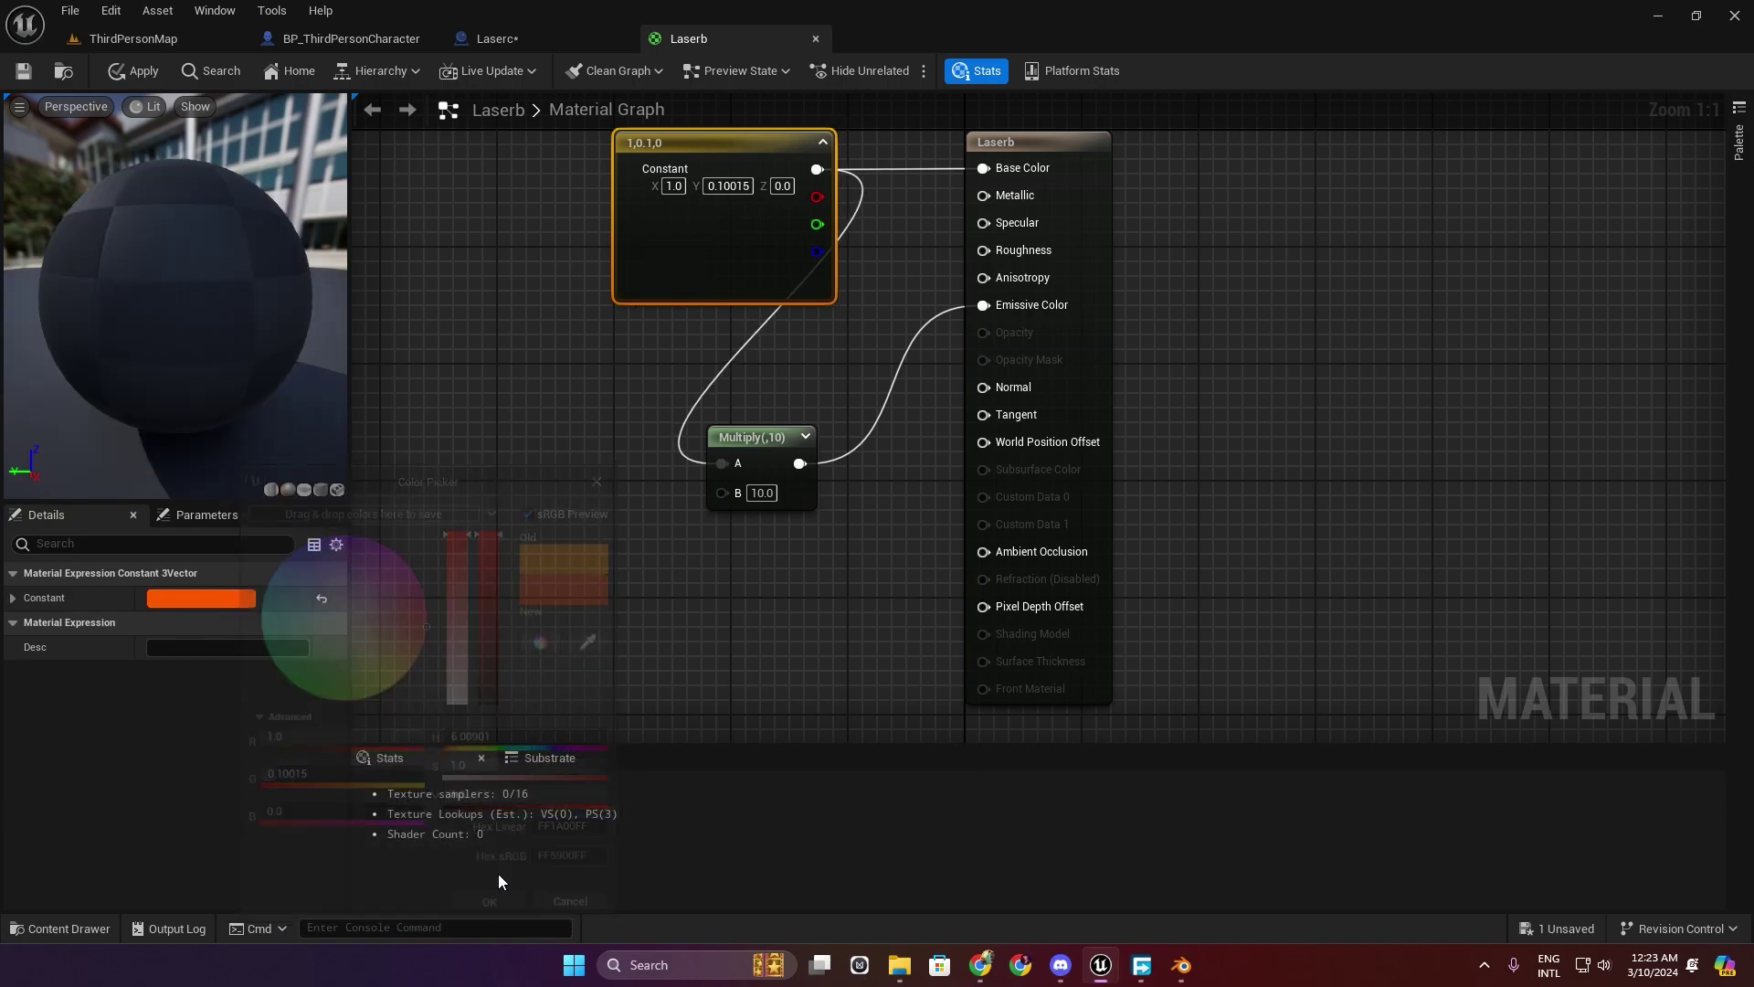
left_click(135, 67)
left_click(135, 31)
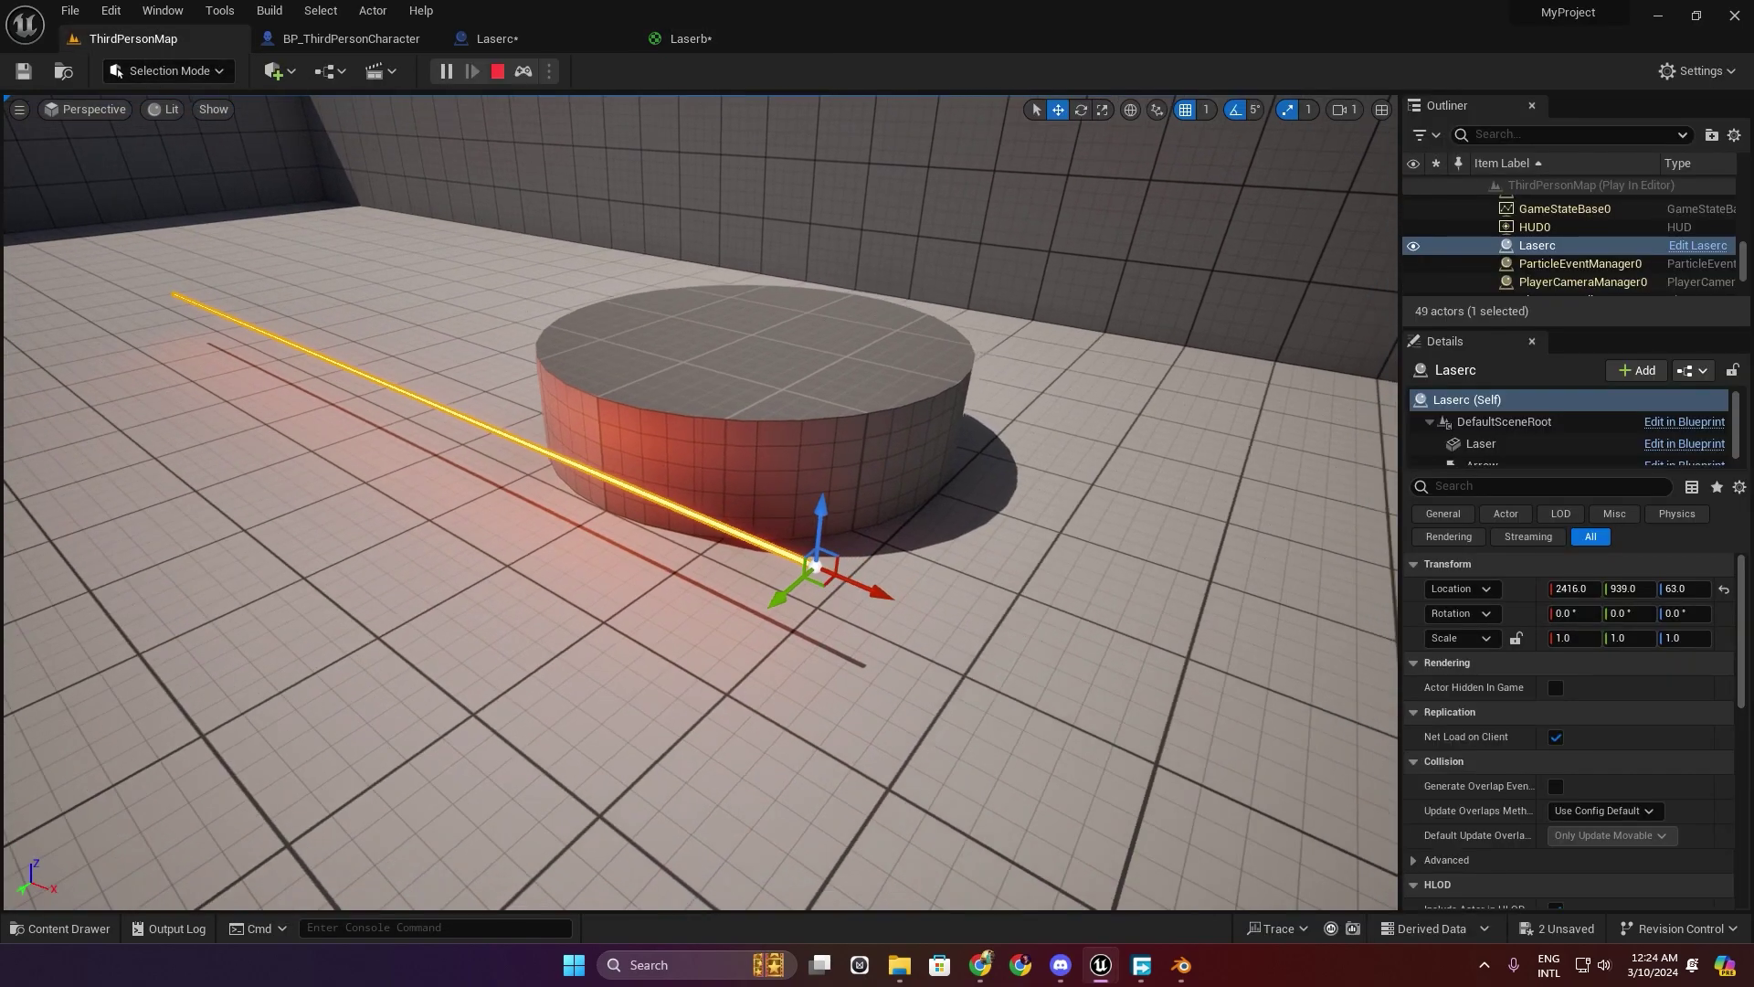
Stop the simulation and duplicate Laserc into a Laserc2 copy placed along the wall.
scroll(624, 620, "up", 5)
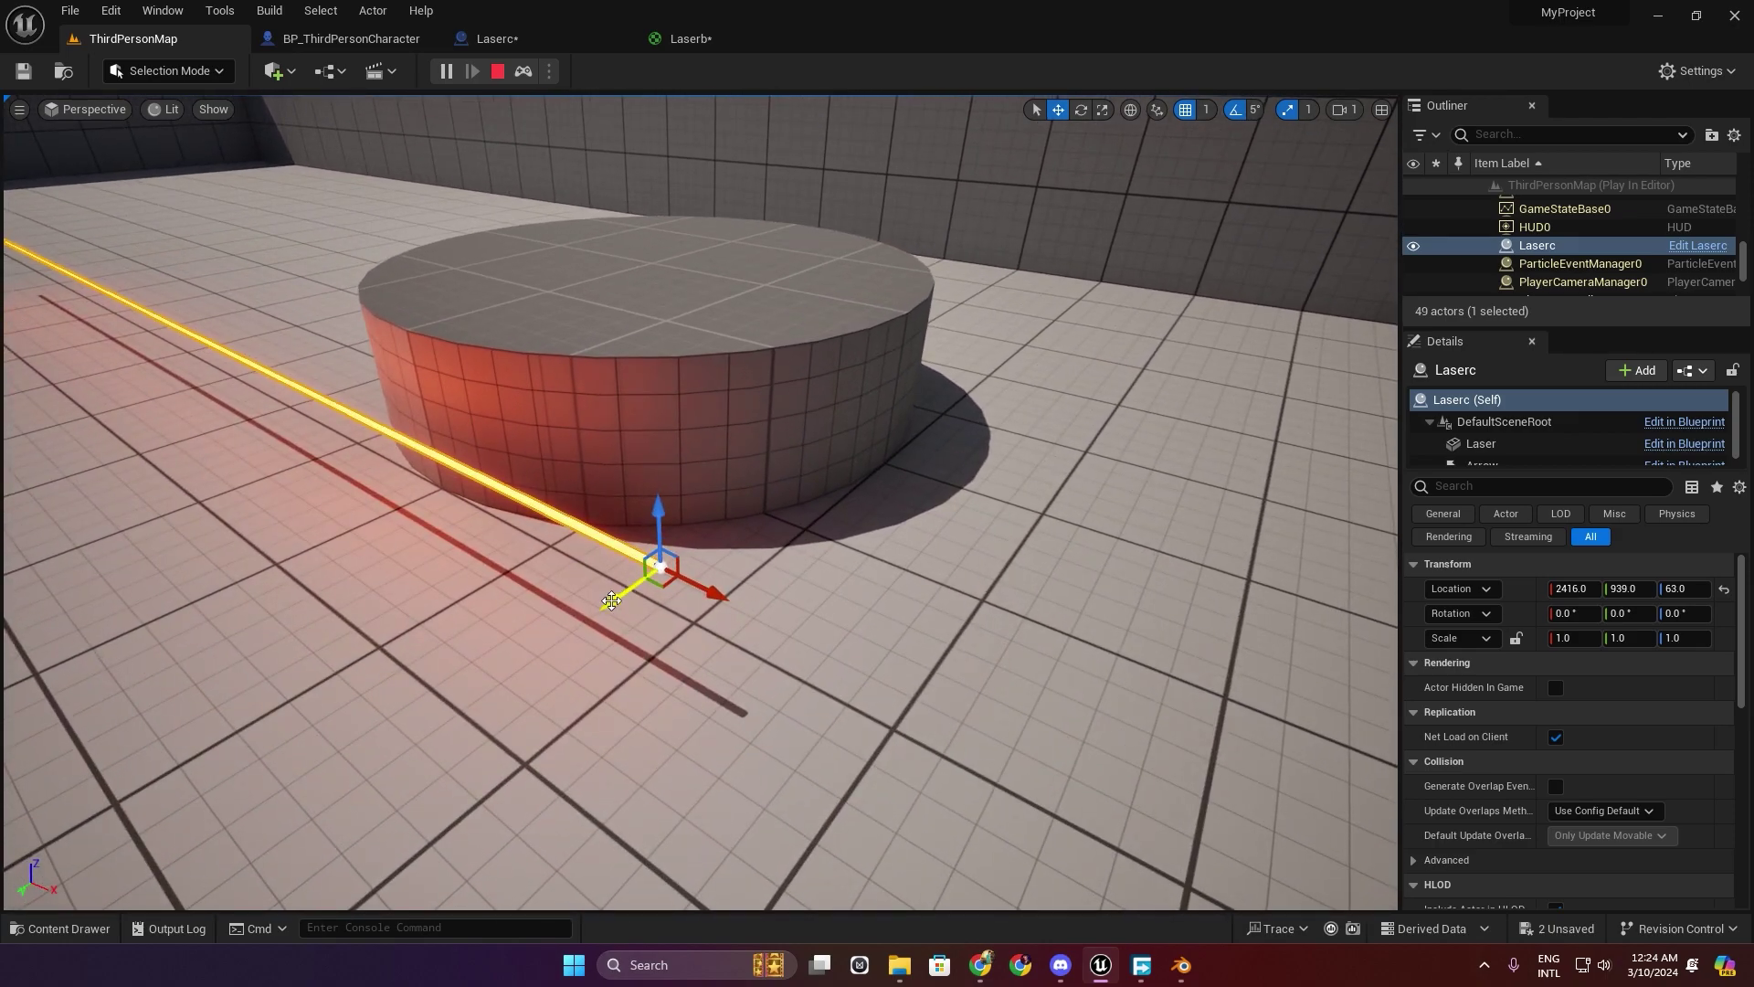
mouse_move(620, 599)
left_mouse_down()
mouse_move(694, 567)
mouse_move(578, 637)
left_mouse_up()
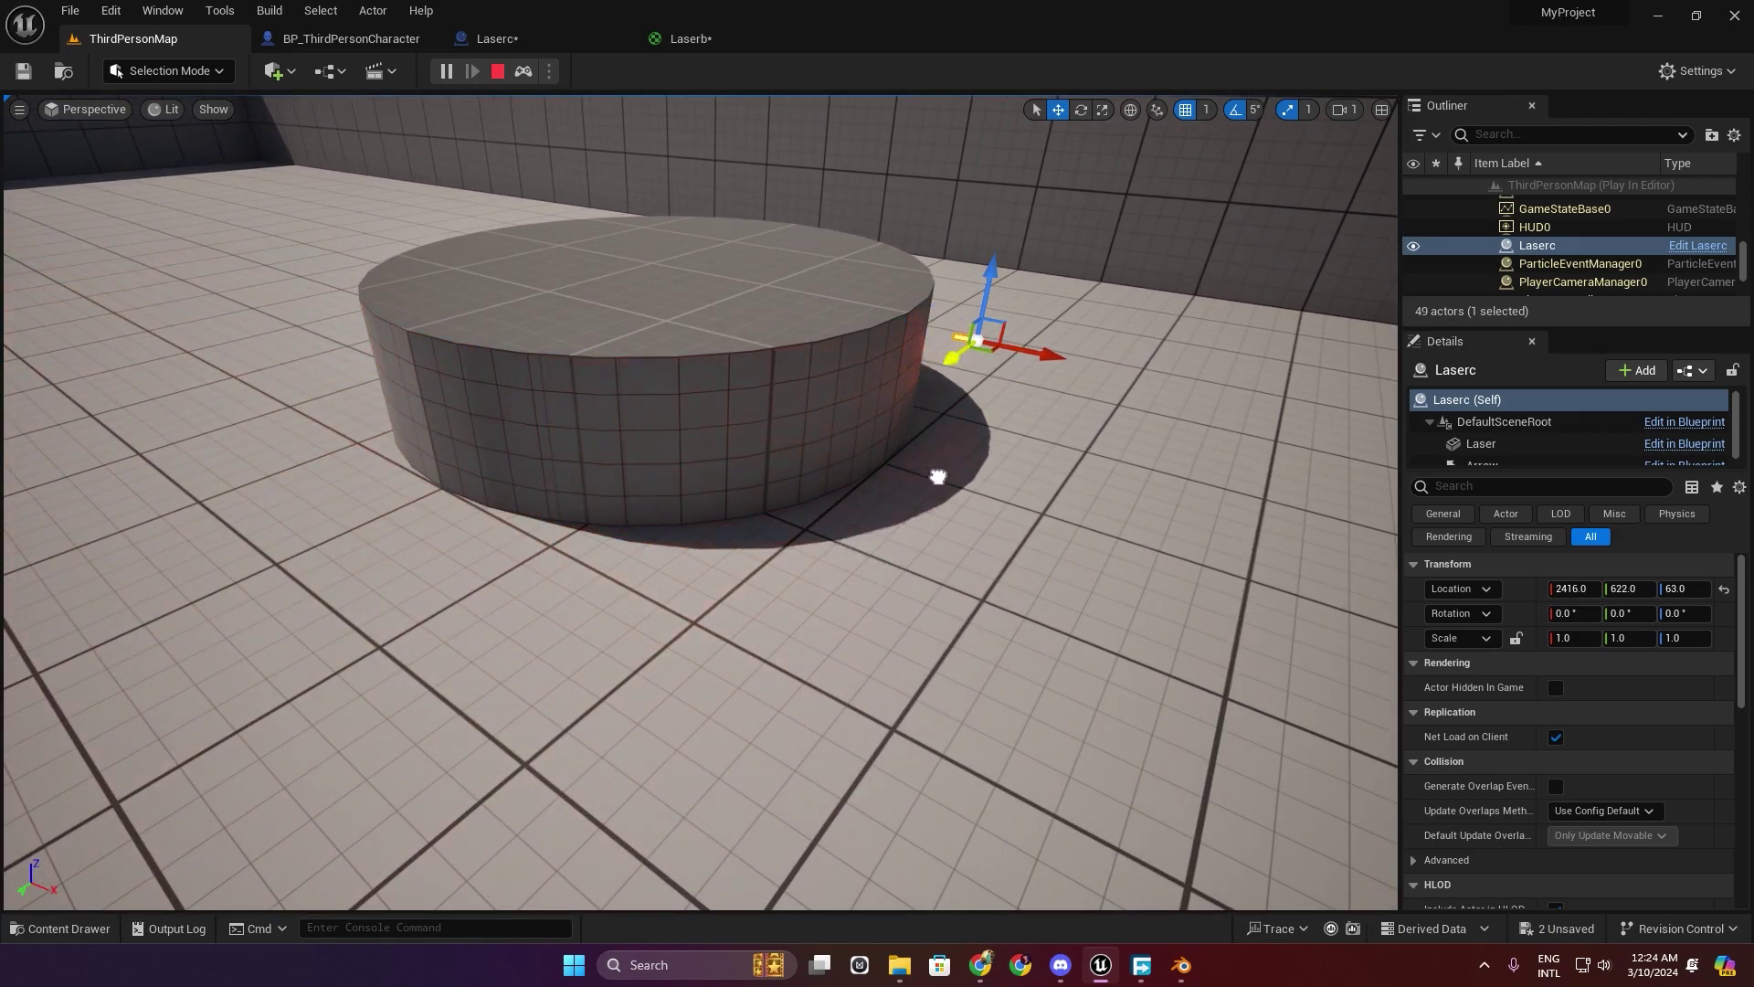
key("Escape")
key("f")
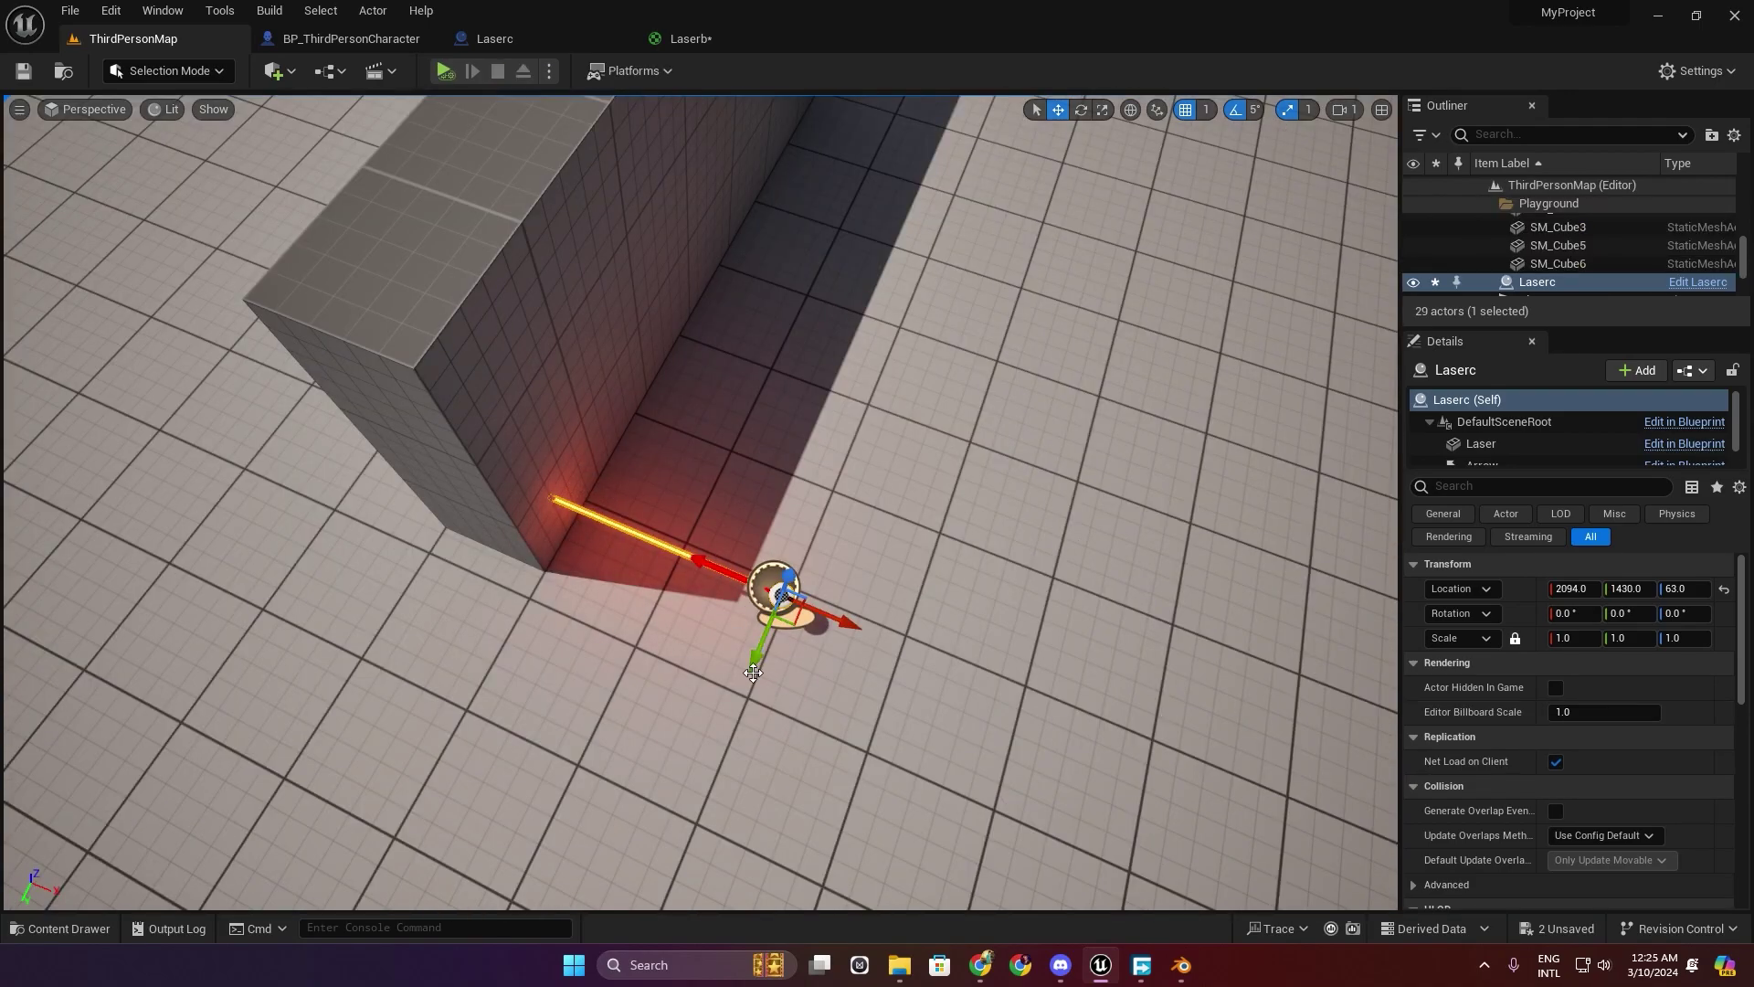
left_click_drag(753, 672, 847, 450, "alt")
left_click_drag(953, 404, 1345, 541)
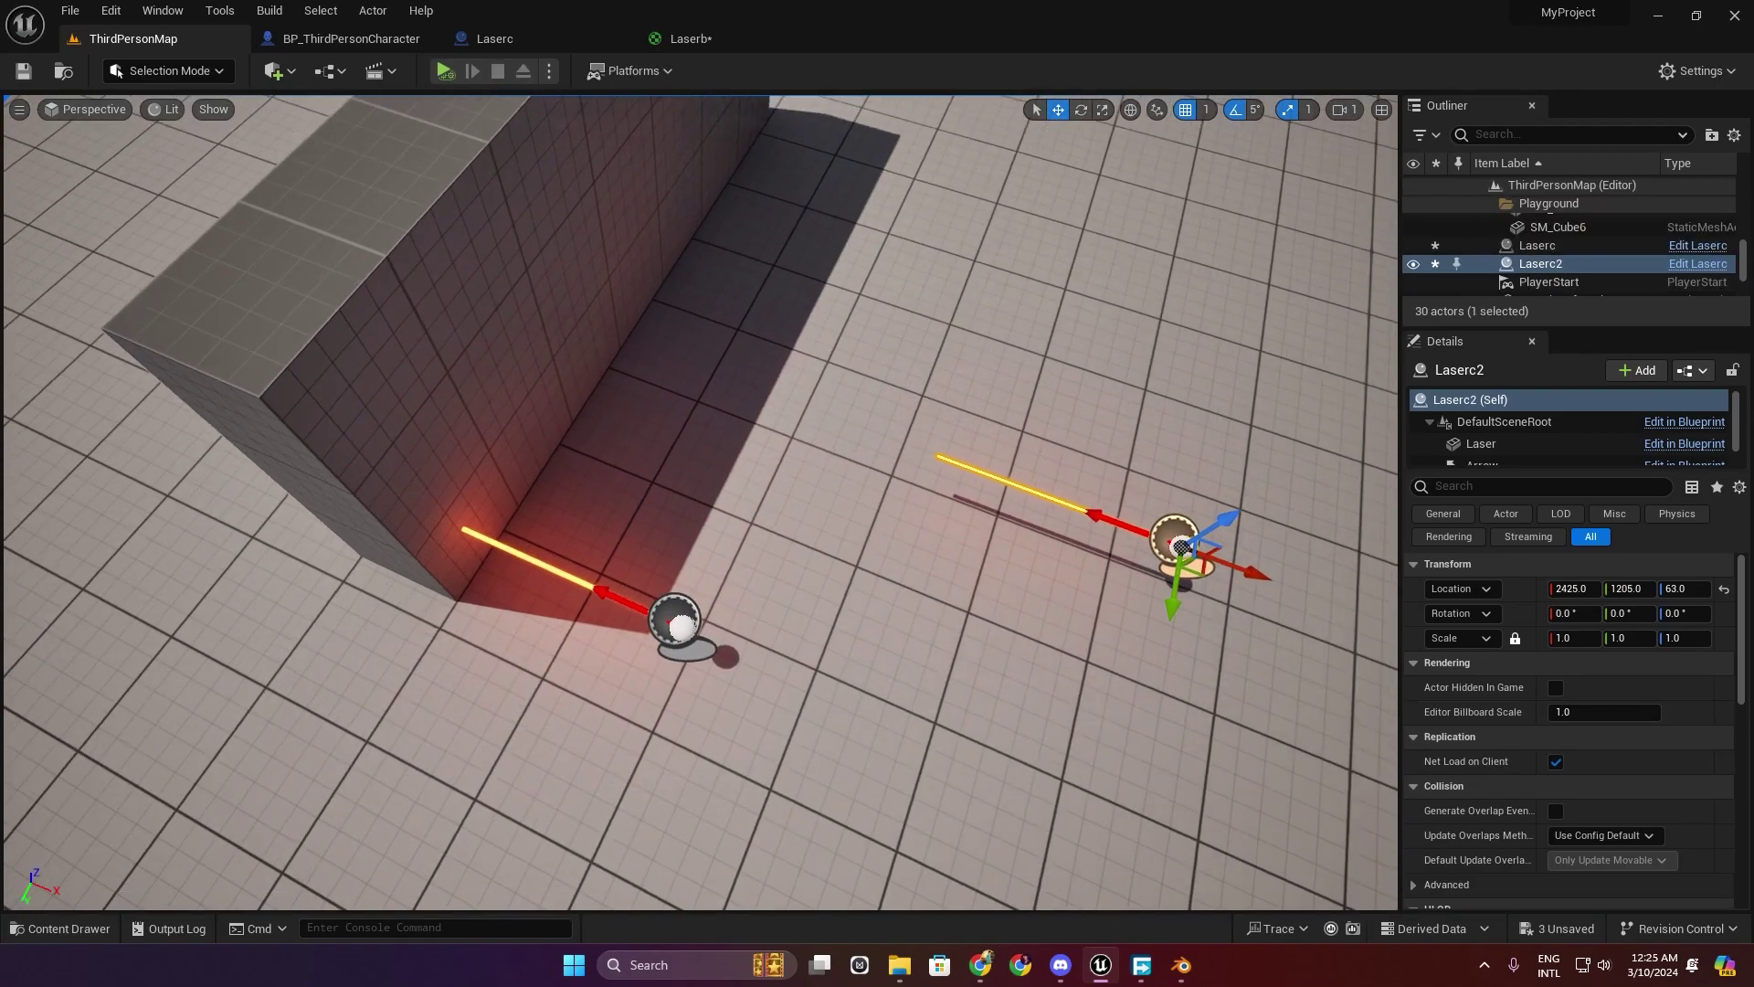
Add Laserc3 and Laserc4, raise Laserc4 above the wall, and start a play test.
left_click_drag(976, 621, 1102, 482, "alt")
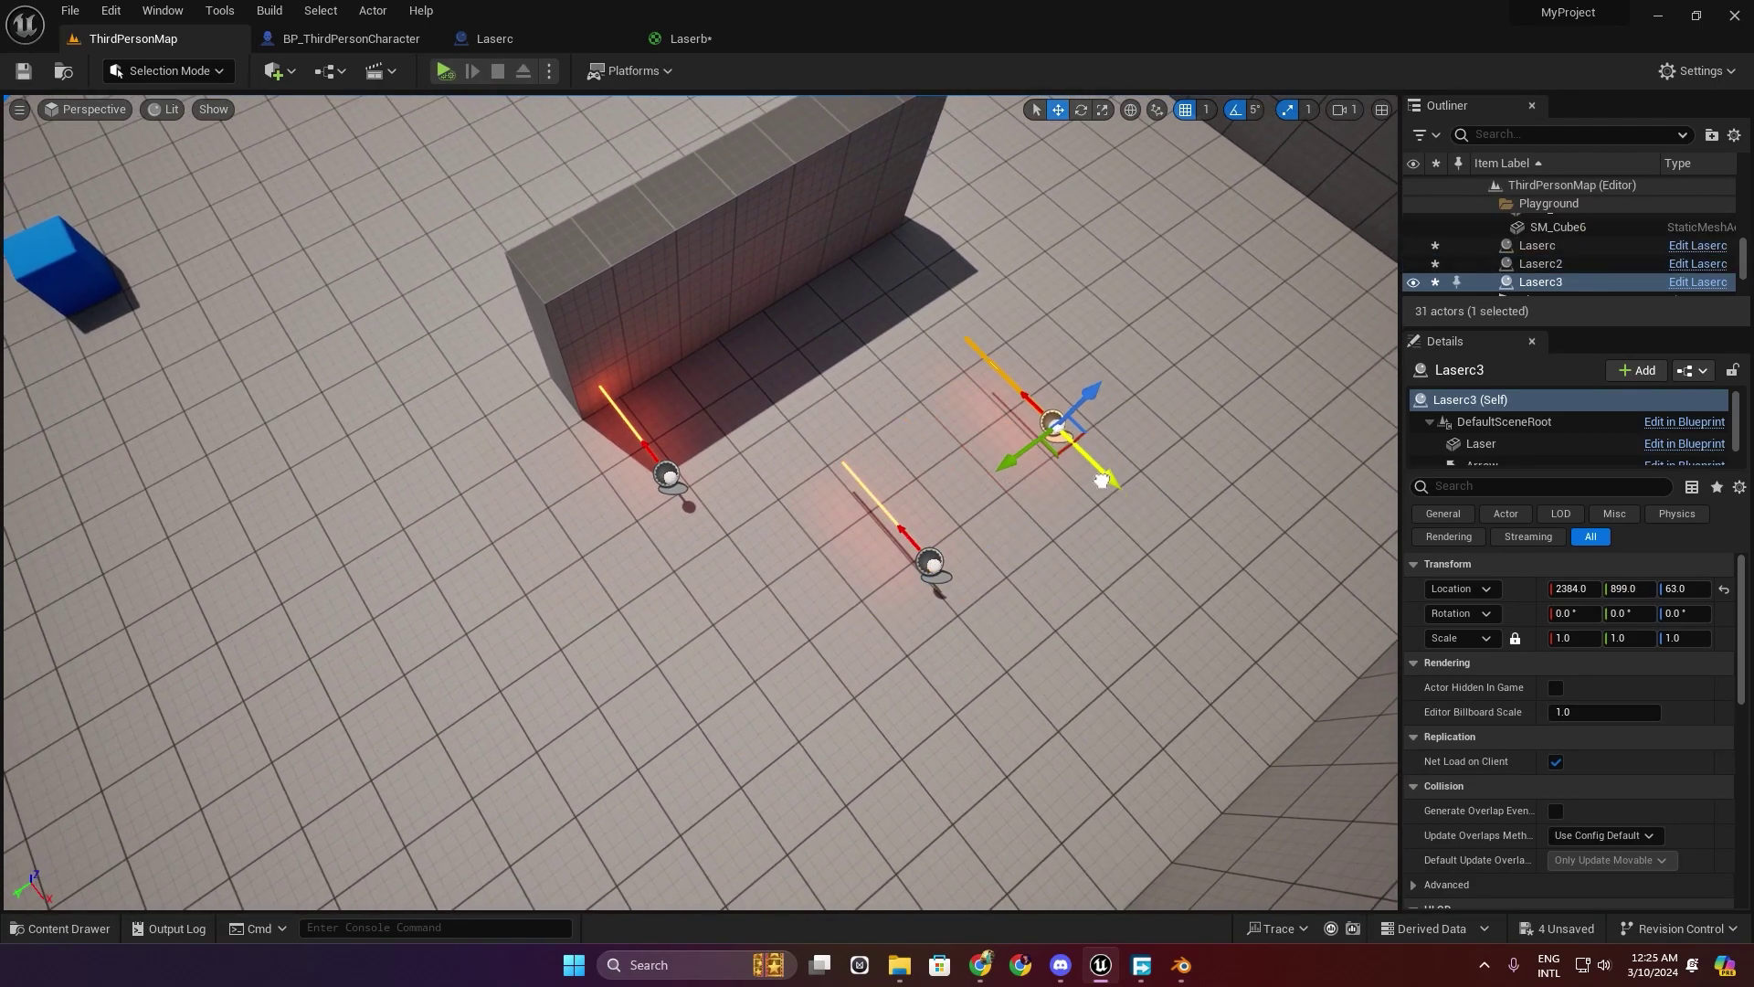
left_click_drag(983, 440, 835, 463, "alt")
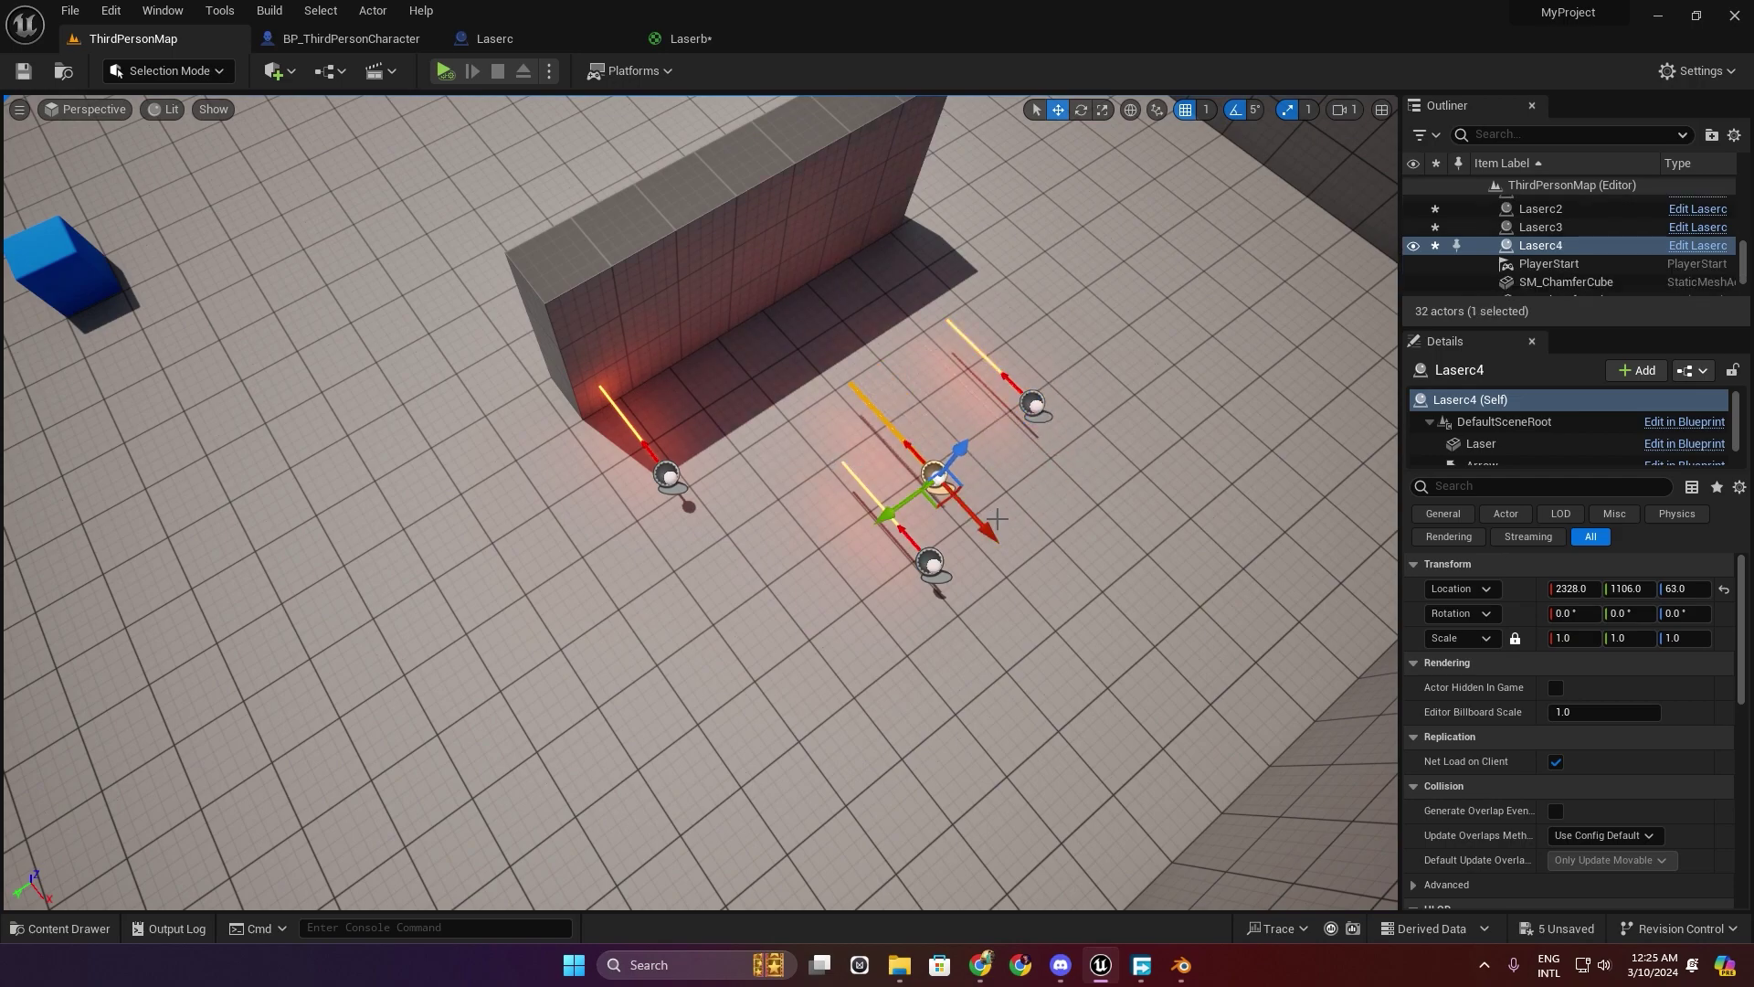
left_click_drag(997, 519, 913, 452)
left_click_drag(907, 382, 947, 273)
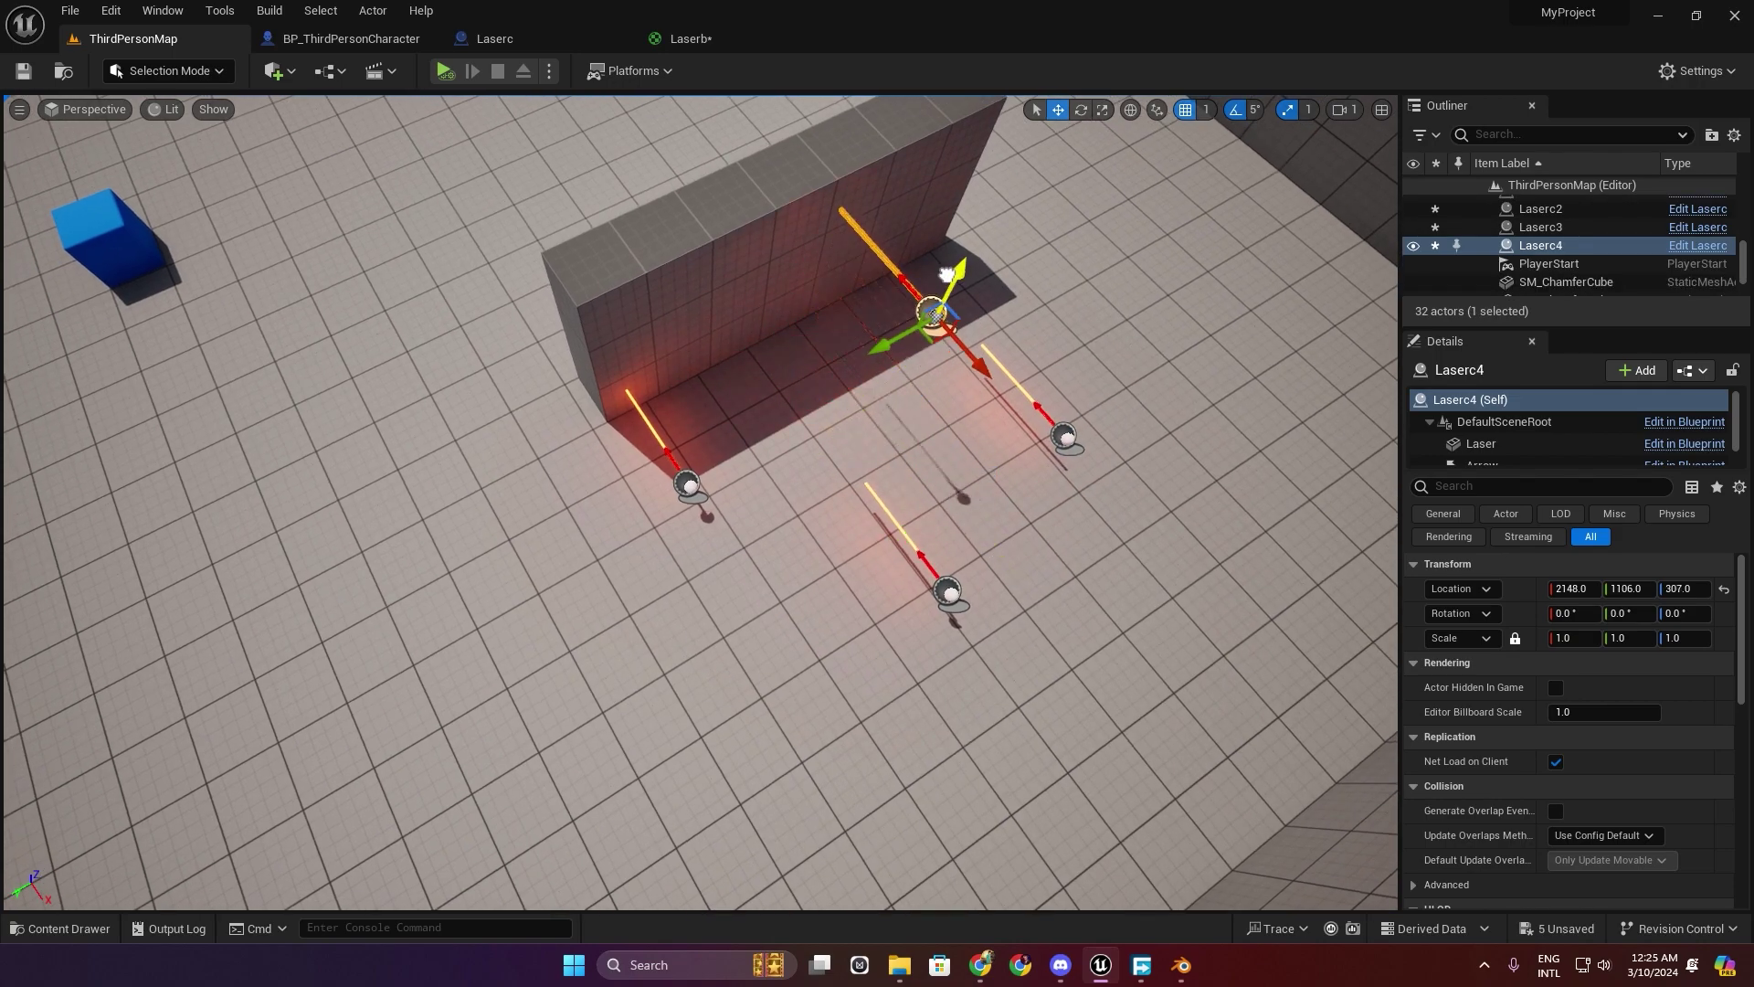
left_click(954, 284)
left_click(444, 71)
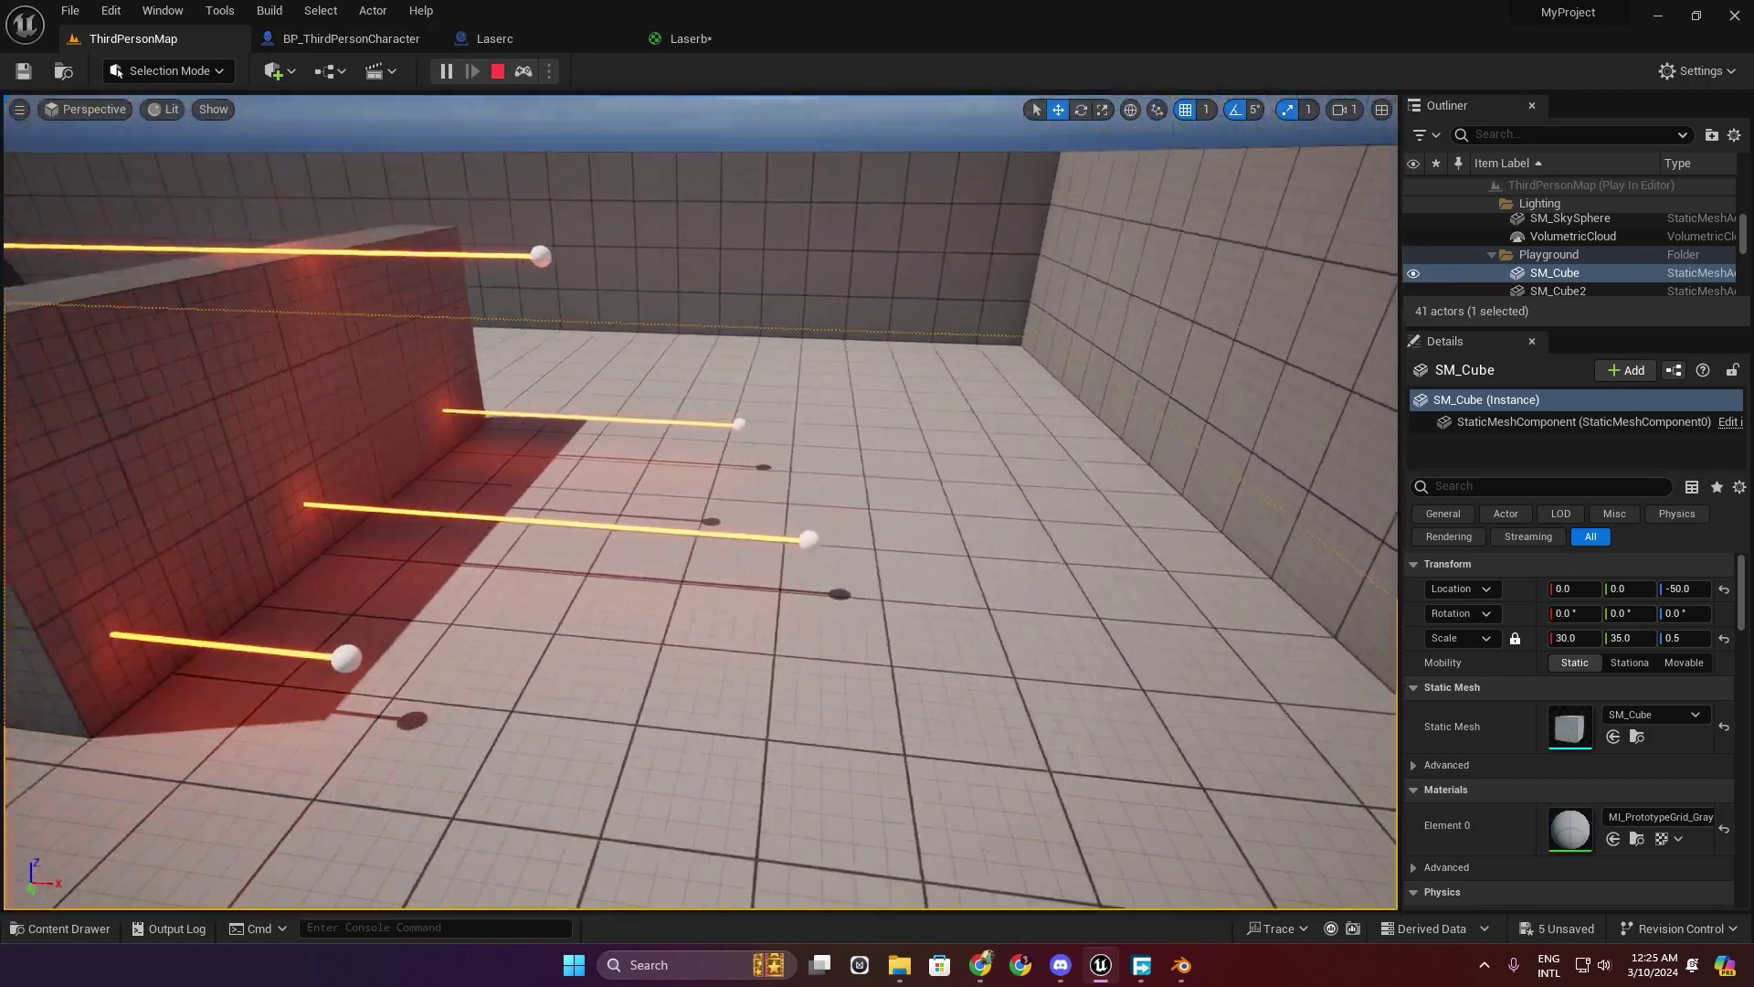
Lower Laserc4 so its beam hits the wall, and slide Laserc along its Y axis.
left_click(716, 337)
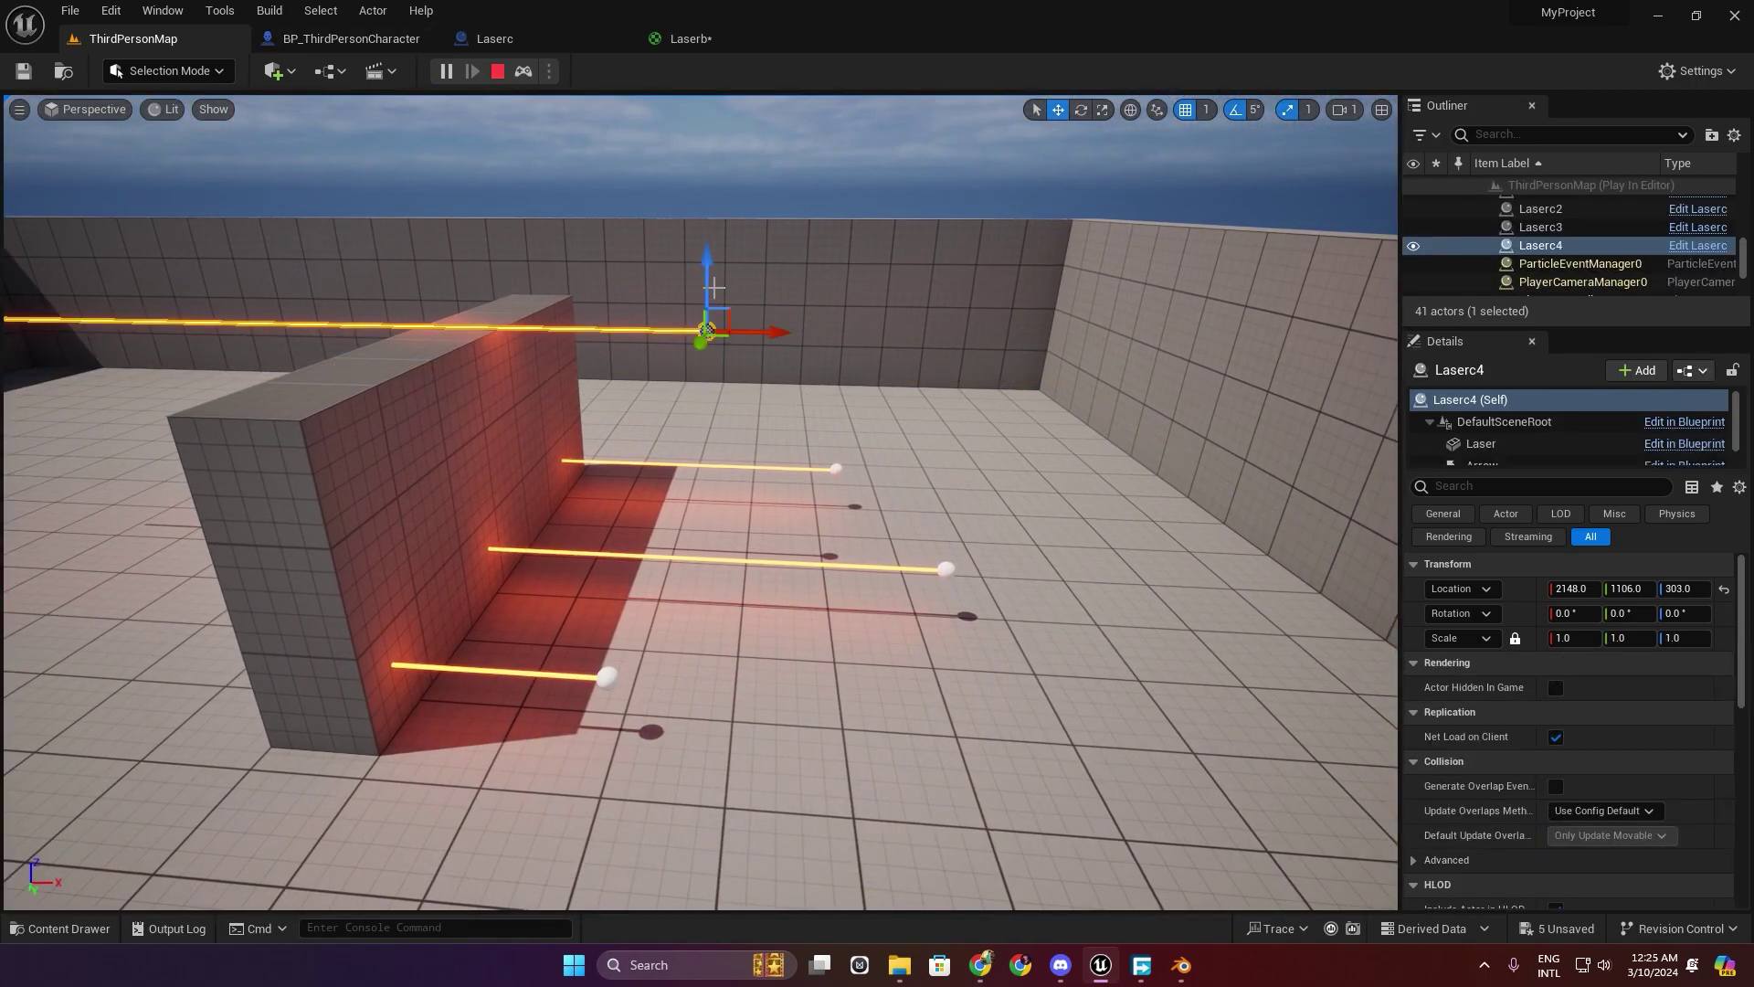
left_click_drag(716, 337, 711, 358)
mouse_move(711, 358)
right_mouse_down()
mouse_move(842, 423)
mouse_move(784, 538)
right_mouse_up()
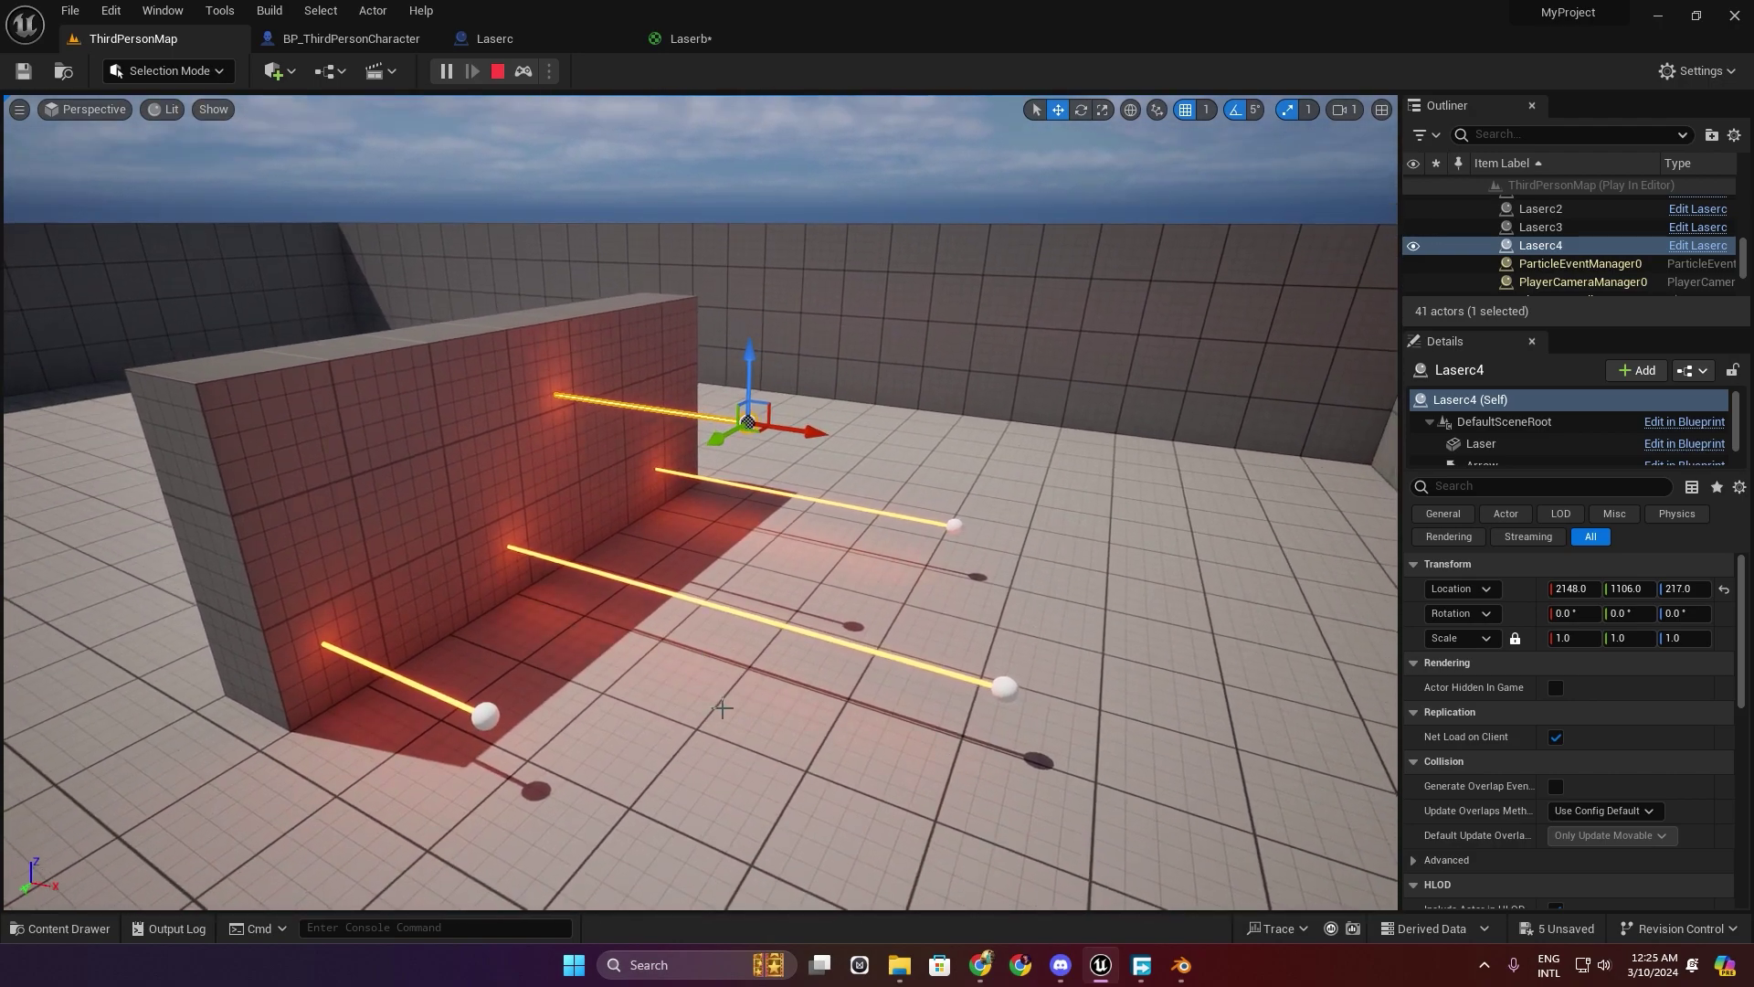
left_click(673, 674)
left_click(481, 712)
left_click_drag(421, 777, 383, 827)
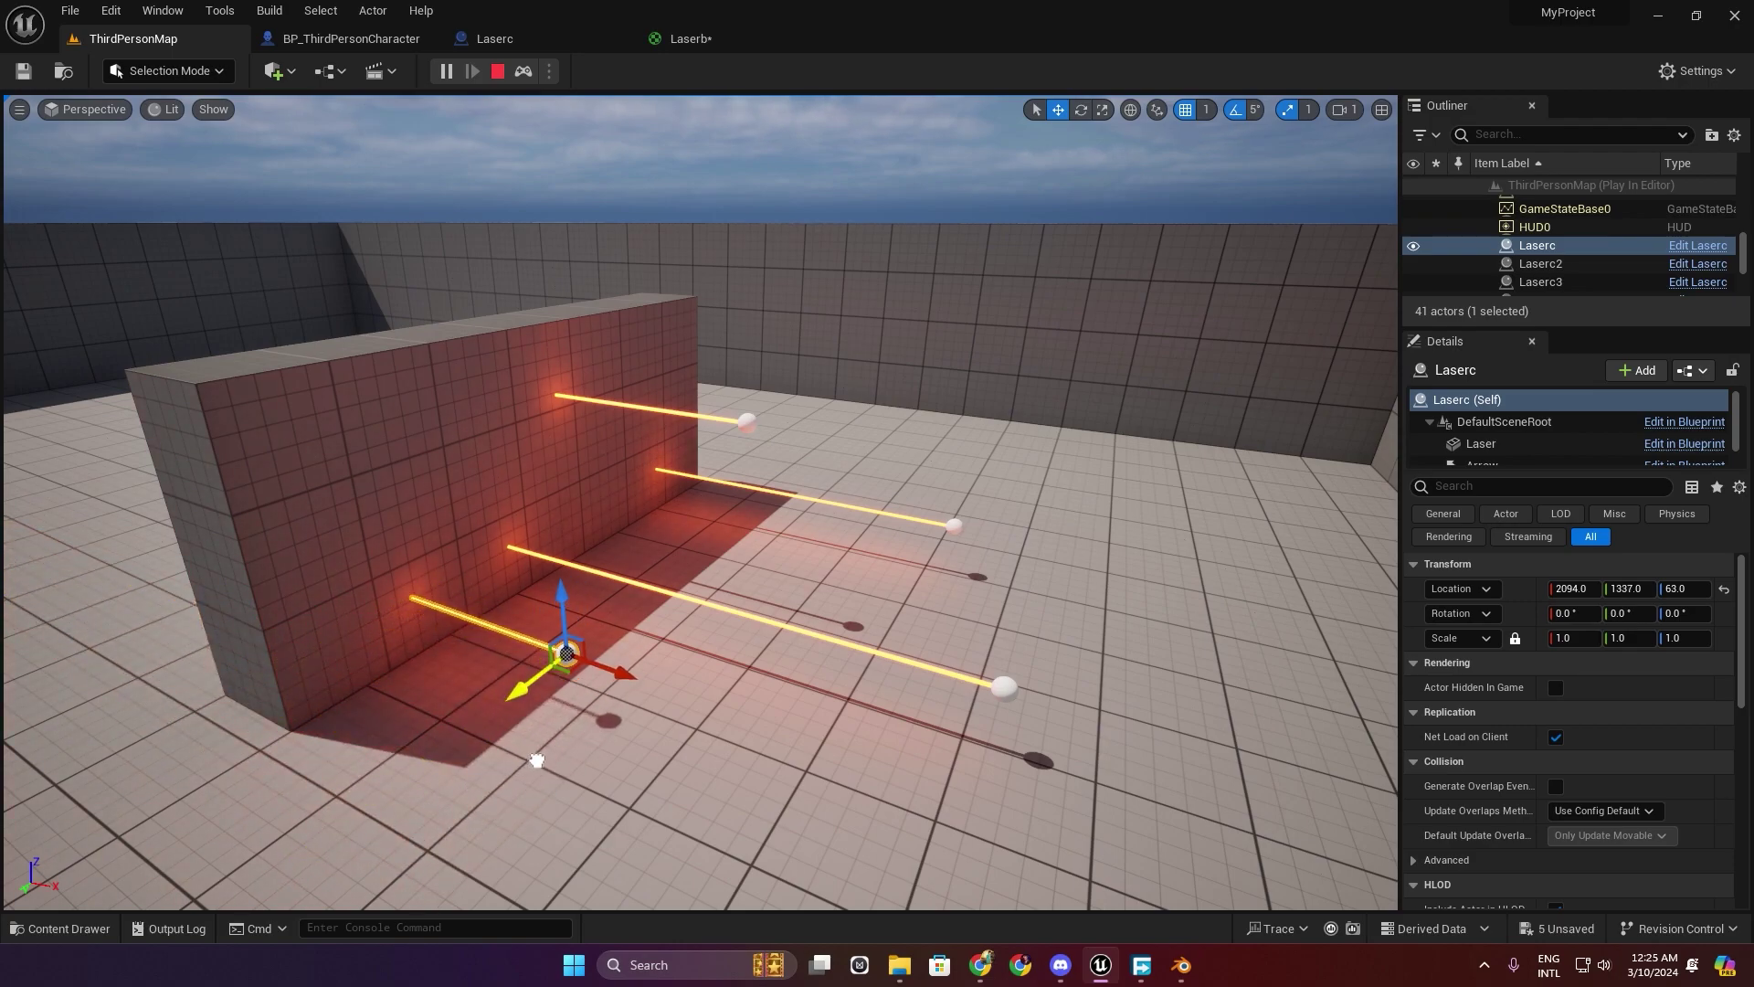
Raise Laserc2 to clear the wall, then shift it along Y and lower its beam slightly.
left_click_drag(1029, 594, 1049, 339)
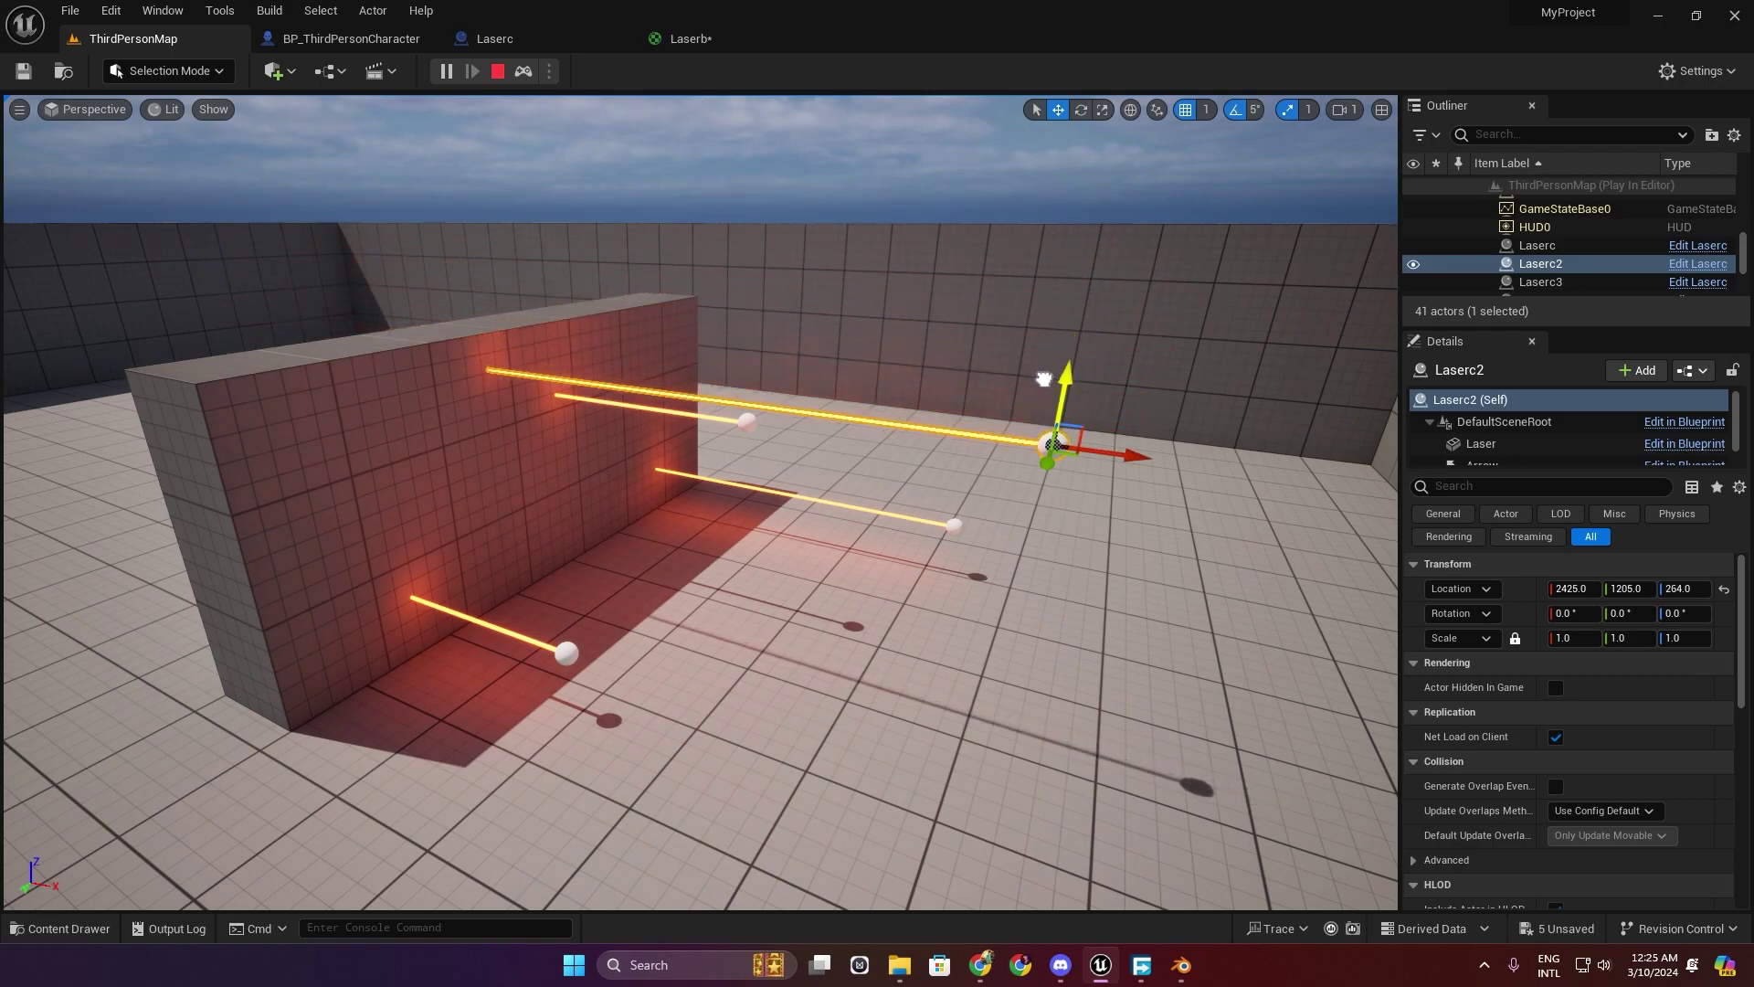
right_click_drag(955, 567, 987, 462)
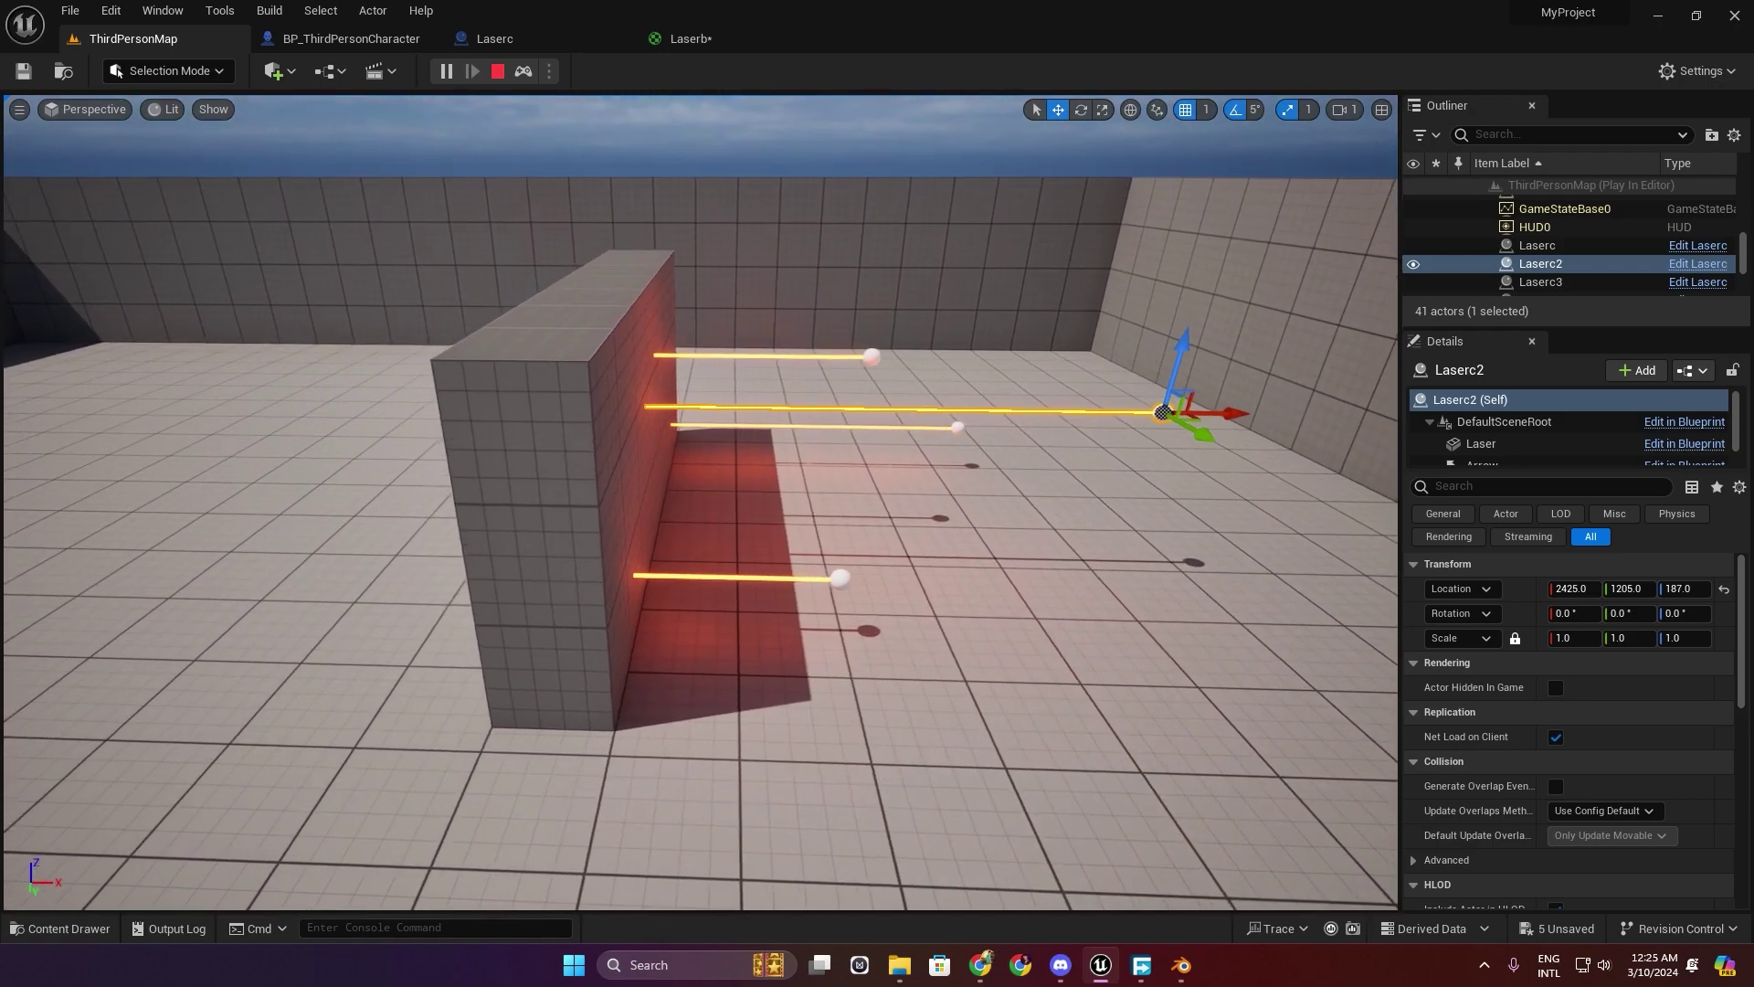
left_click_drag(918, 455, 1007, 524)
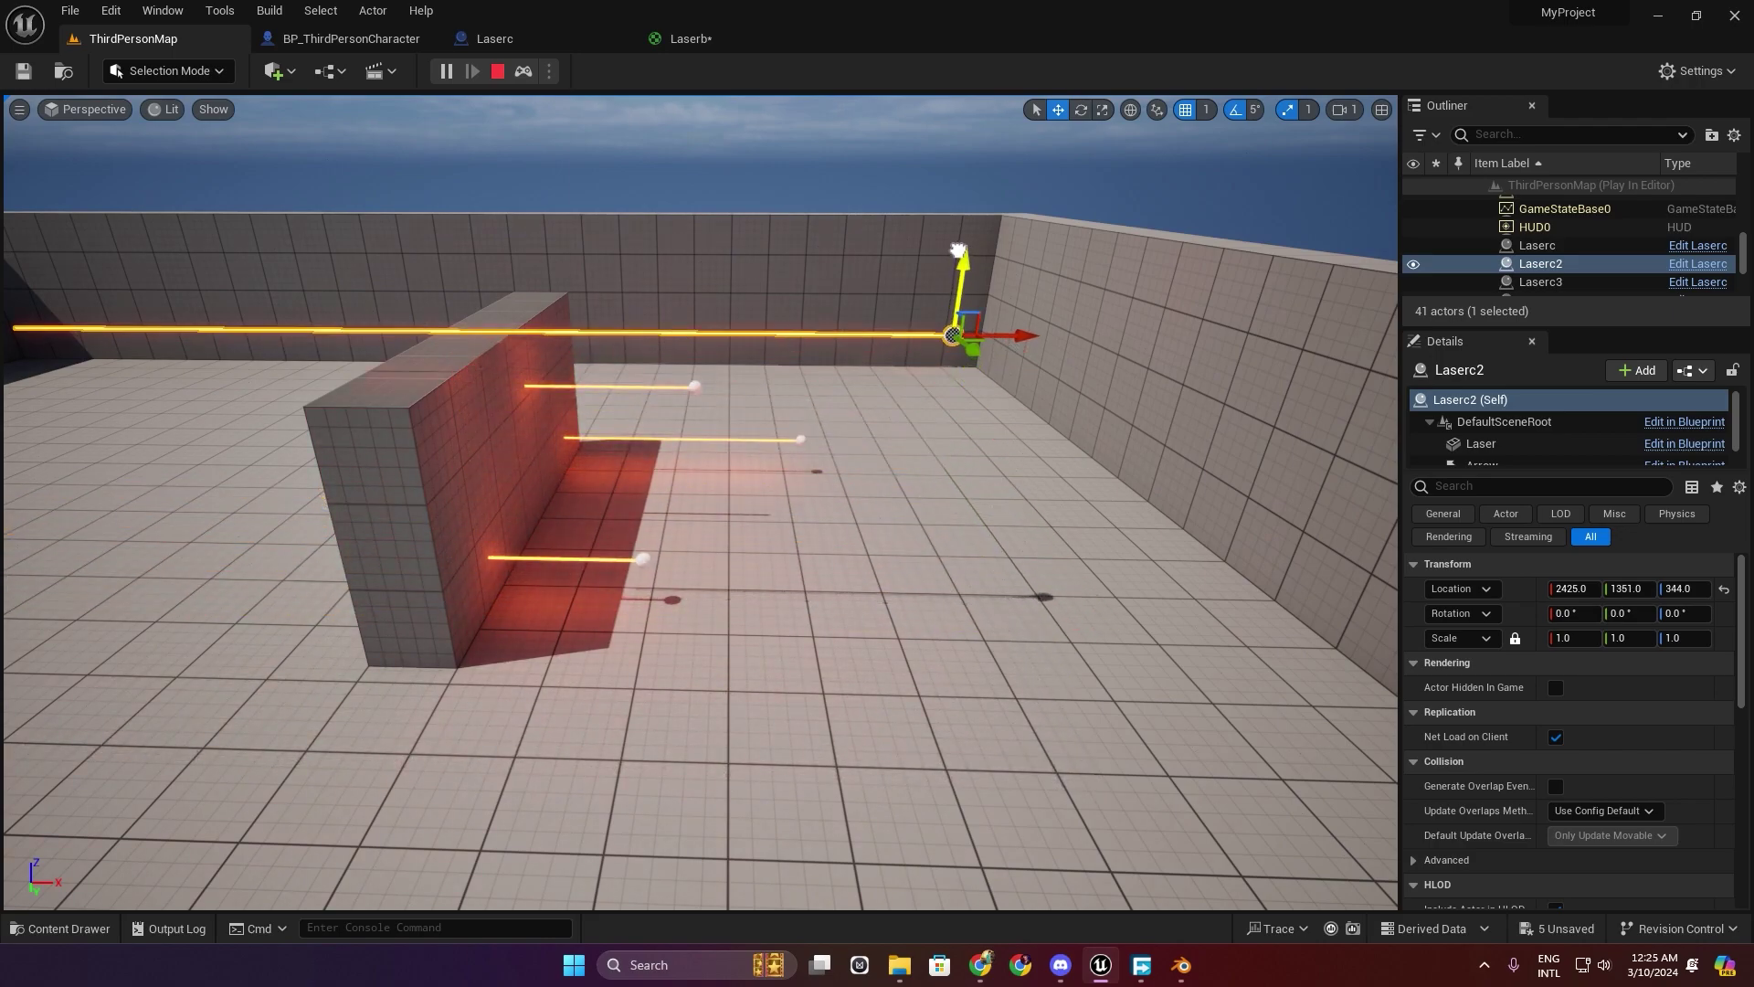
left_click_drag(959, 250, 976, 316)
mouse_move(974, 378)
right_mouse_down()
mouse_move(979, 463)
mouse_move(1108, 602)
right_mouse_up()
Lower Laserc3's beam and shift it along X, then stop play and open the Play options menu.
left_click(978, 462)
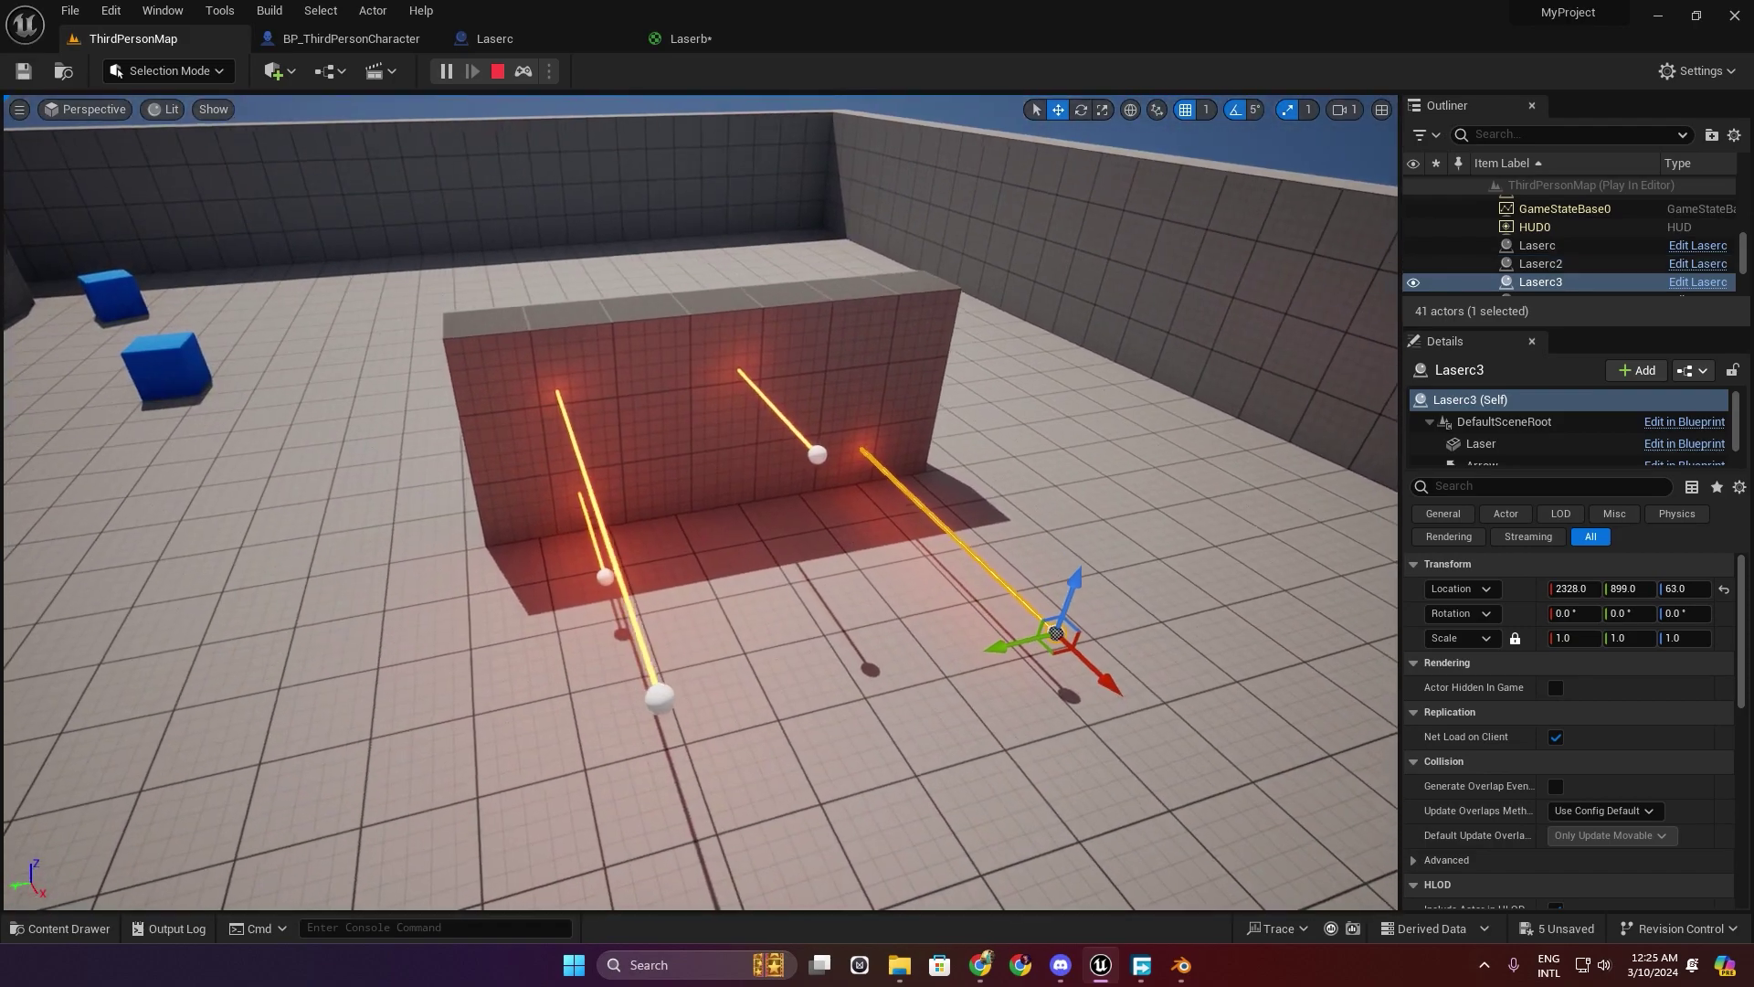
left_click_drag(1160, 290, 1134, 406)
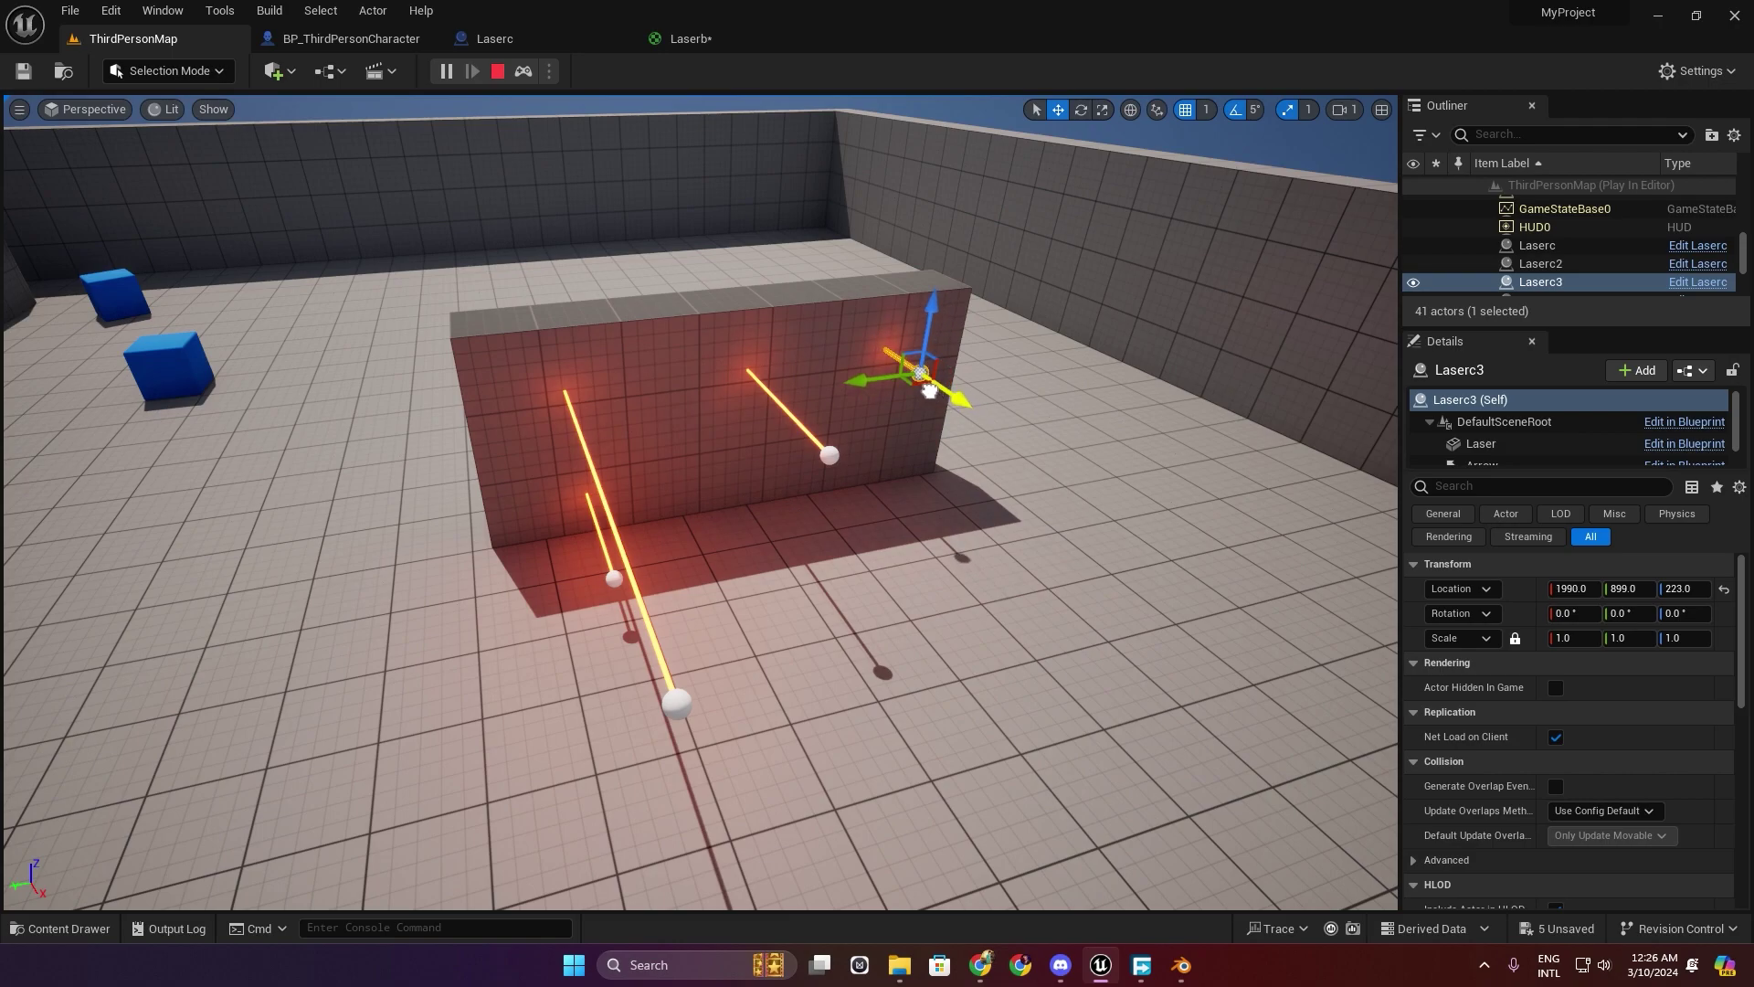
left_click_drag(927, 390, 853, 509)
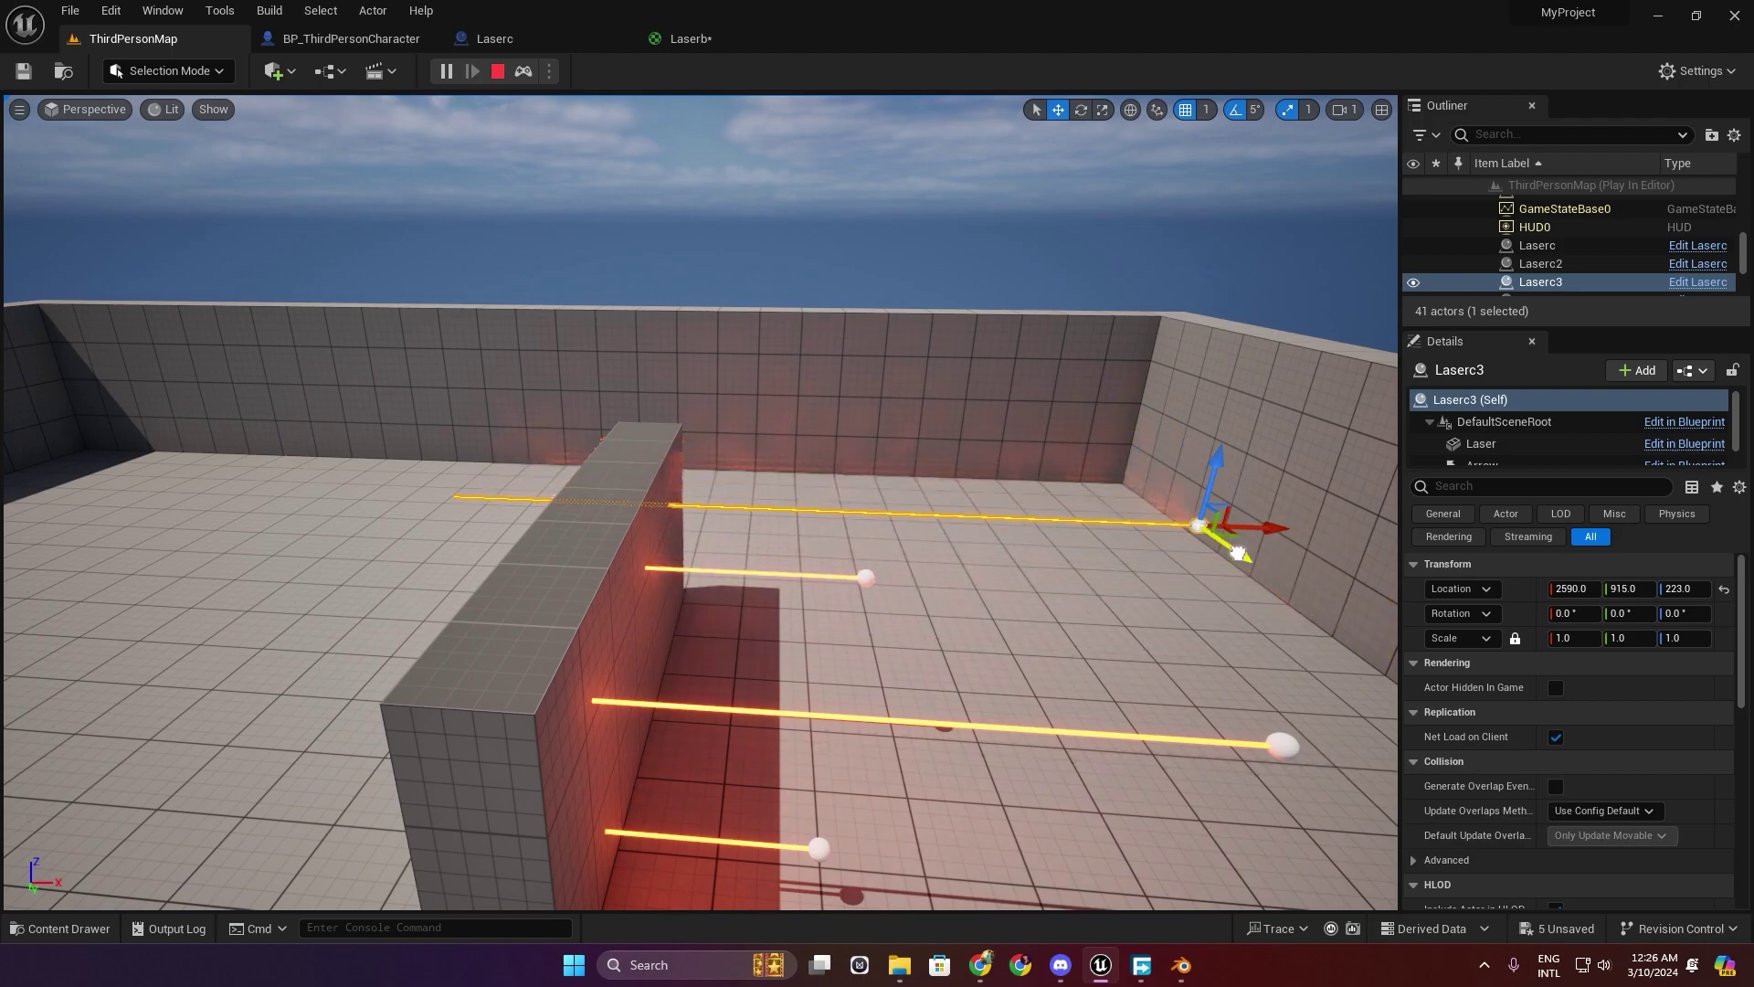
scroll(1237, 530, "up", 2)
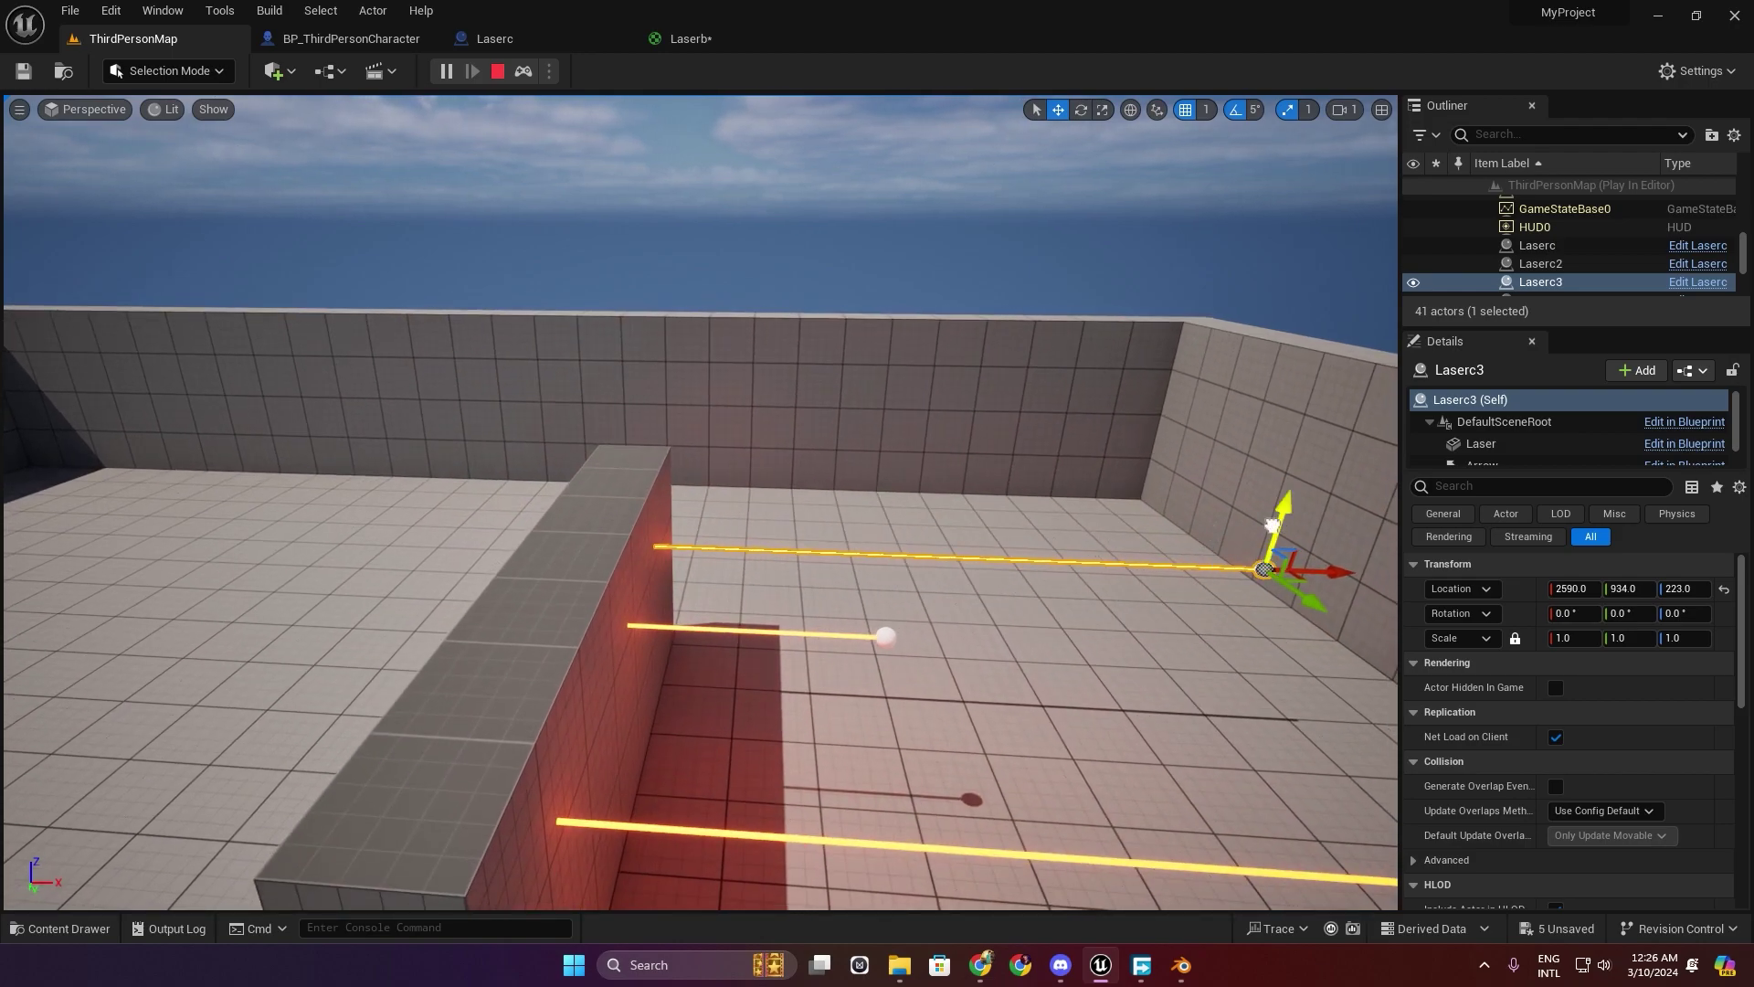
mouse_move(1301, 523)
left_mouse_down("alt")
mouse_move(963, 396)
mouse_move(734, 619)
left_mouse_up("alt")
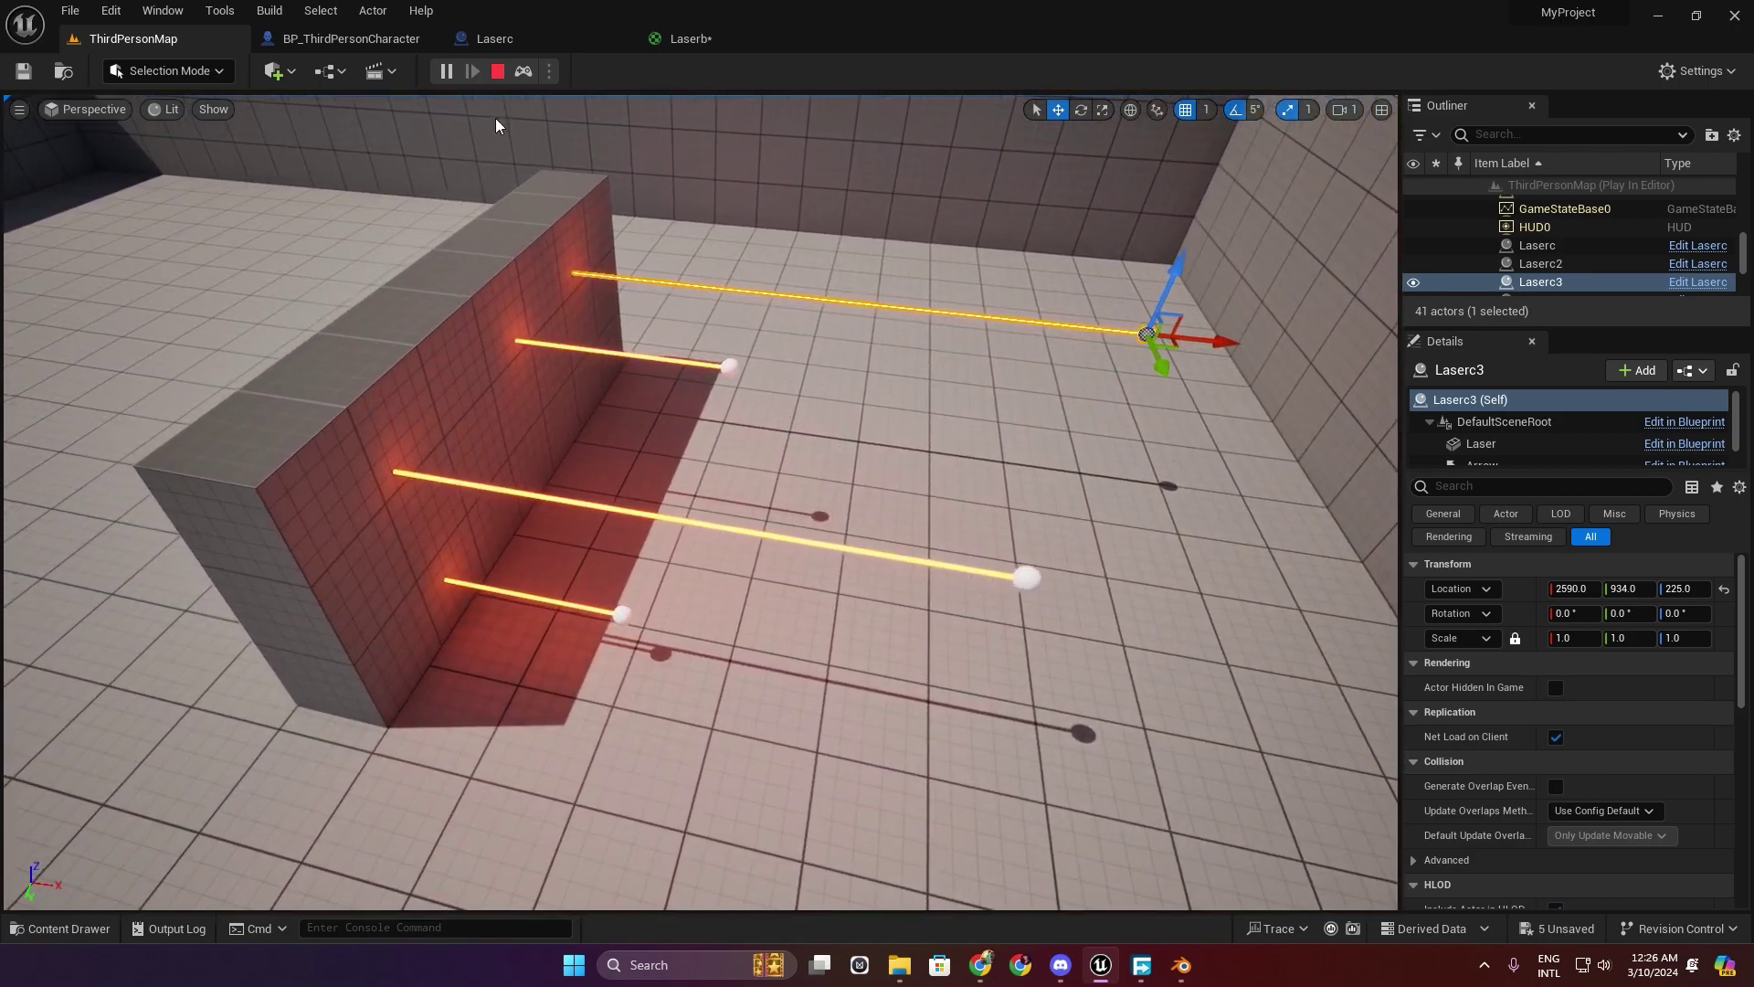
left_click(498, 71)
left_click(548, 71)
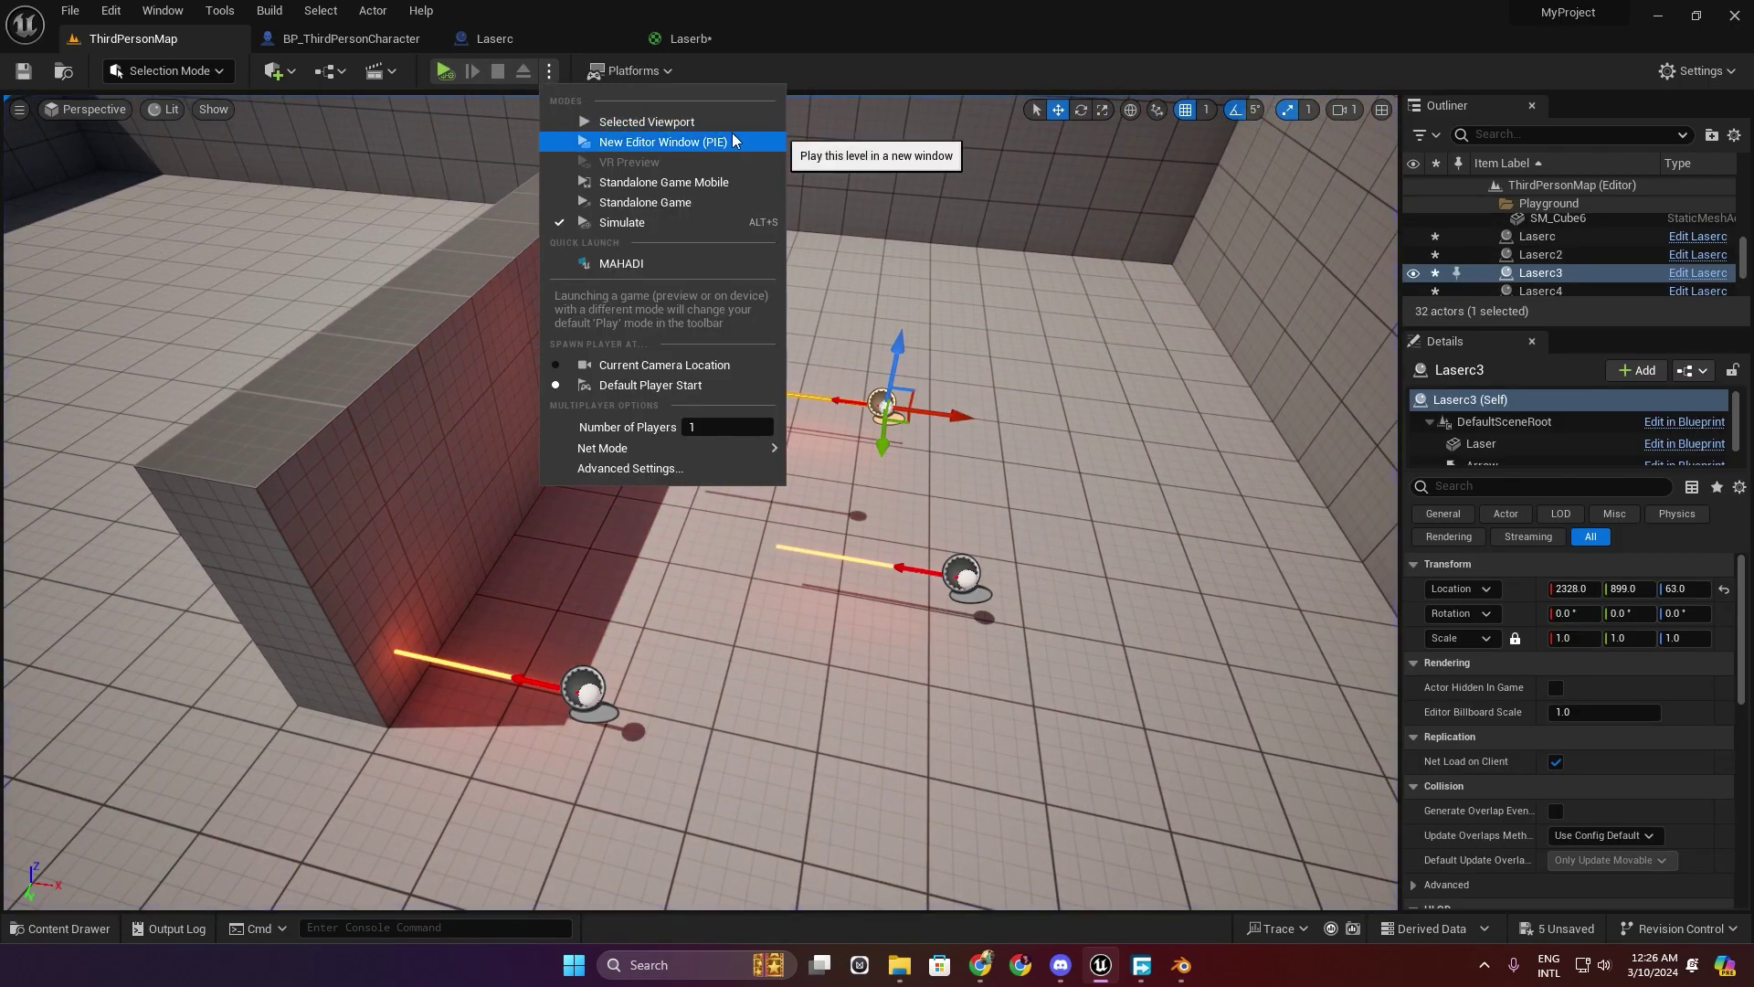
Launch a New Editor Window (PIE) session and run the character forward with W.
left_click(689, 124)
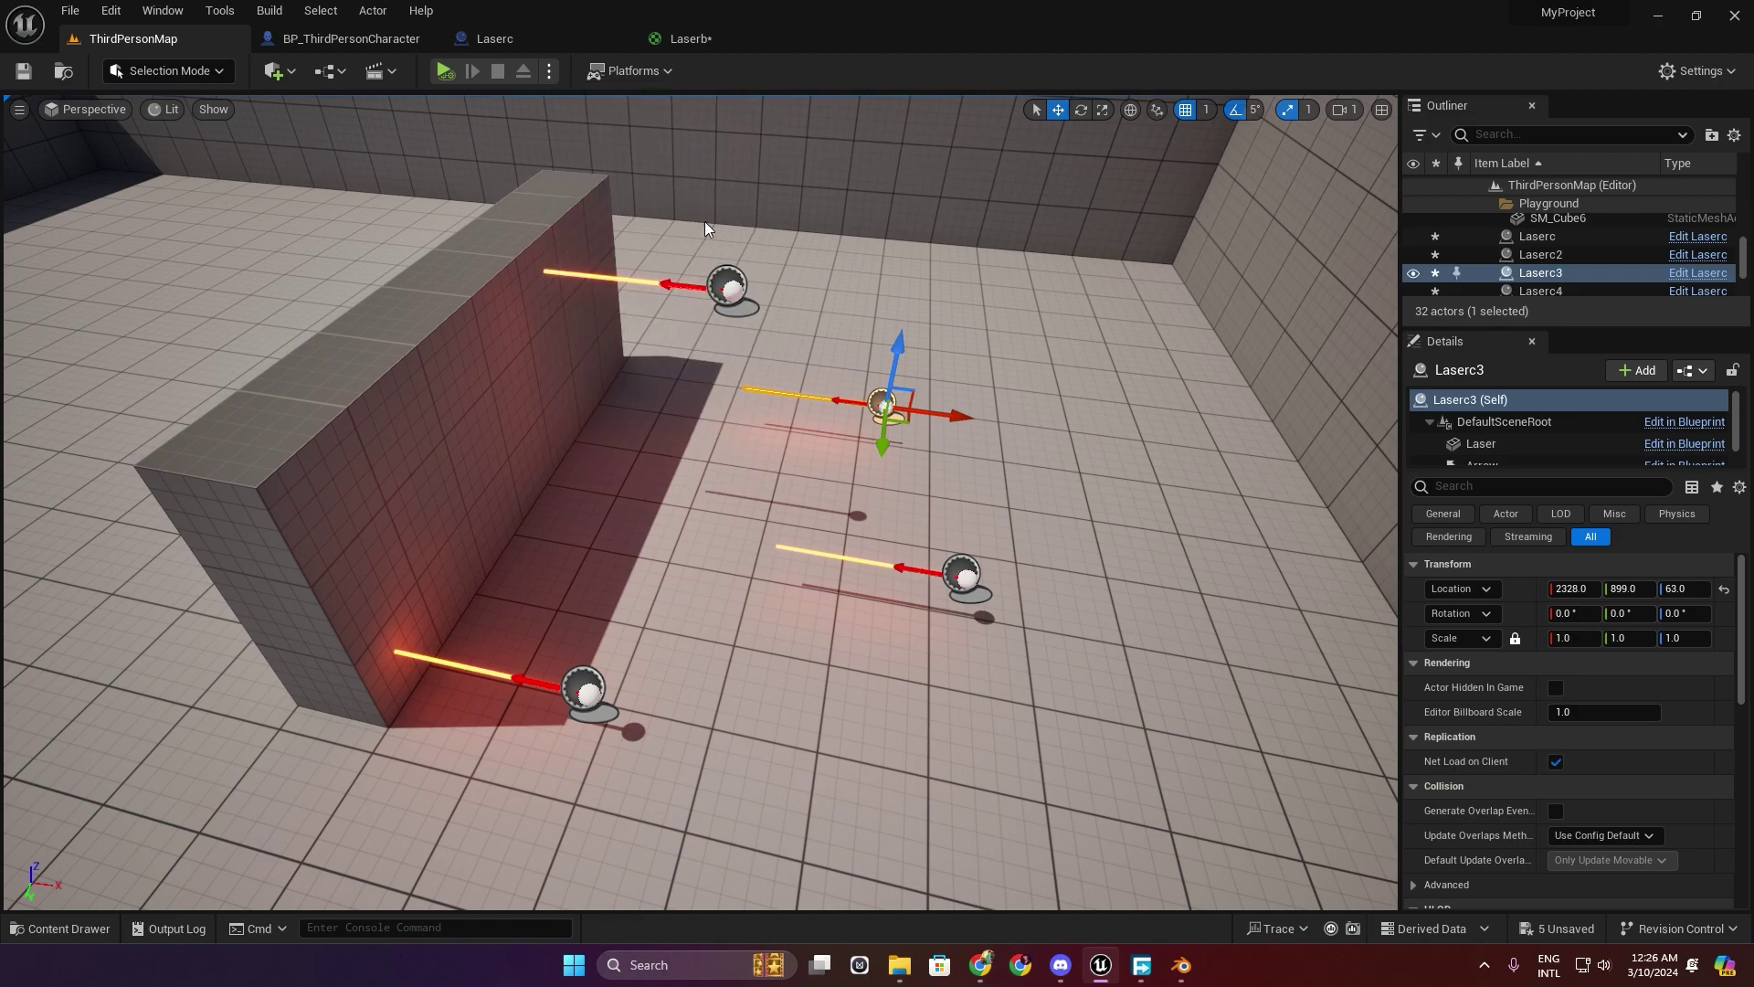
key("w")
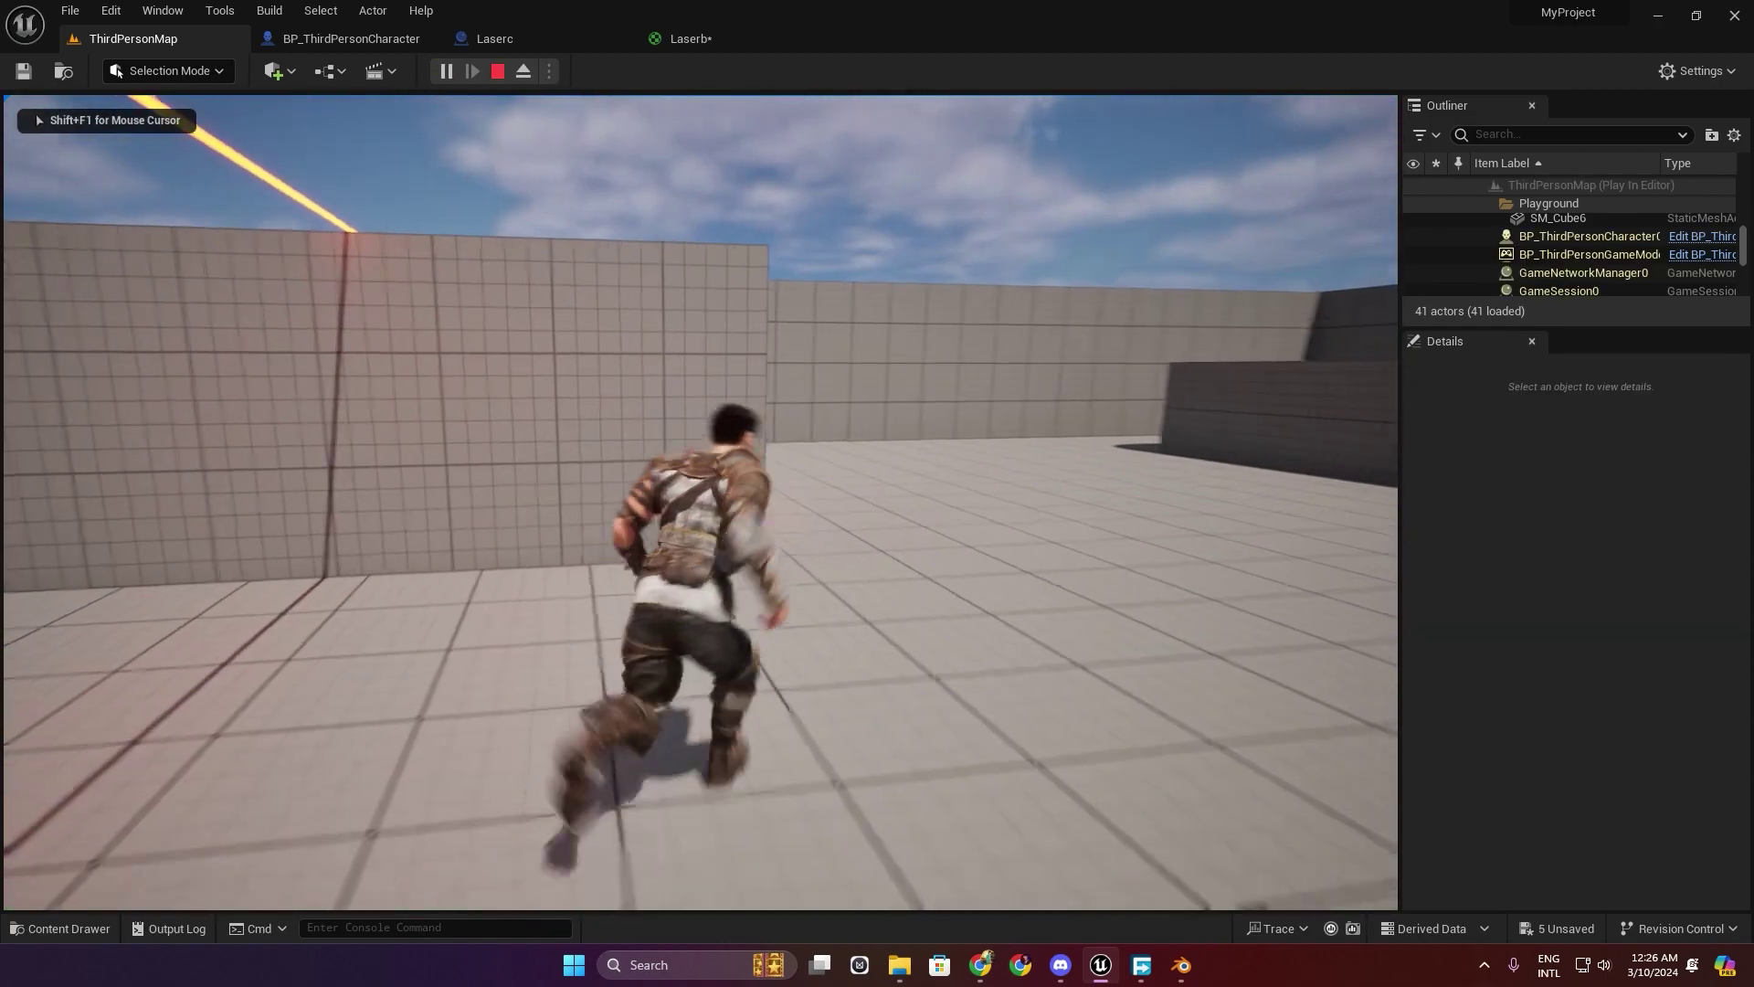